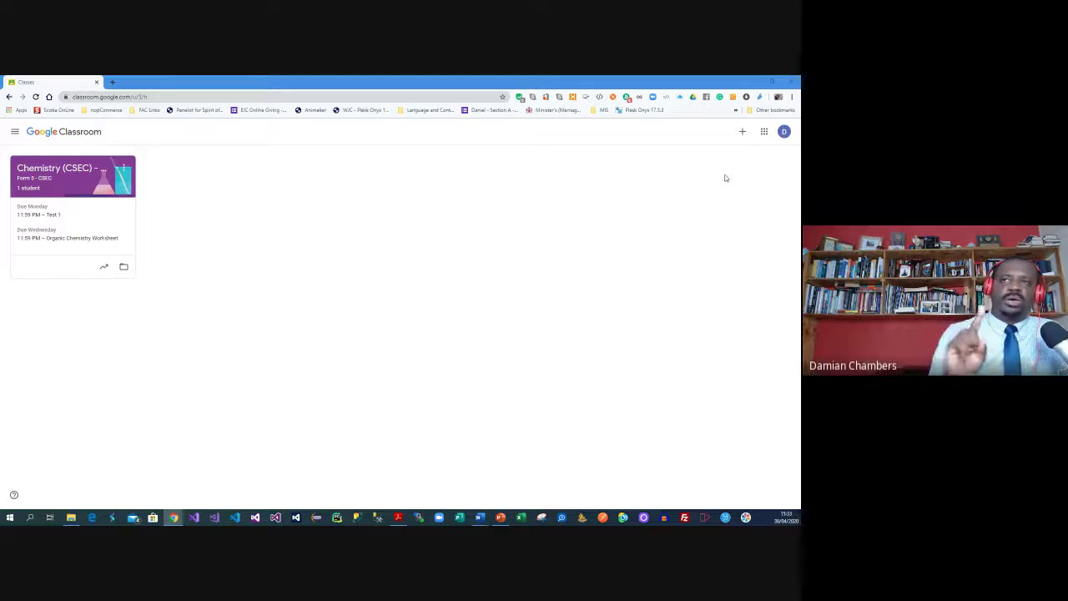
Look over the account menu a few times, then enter the Chemistry (CSEC) class
click(784, 132)
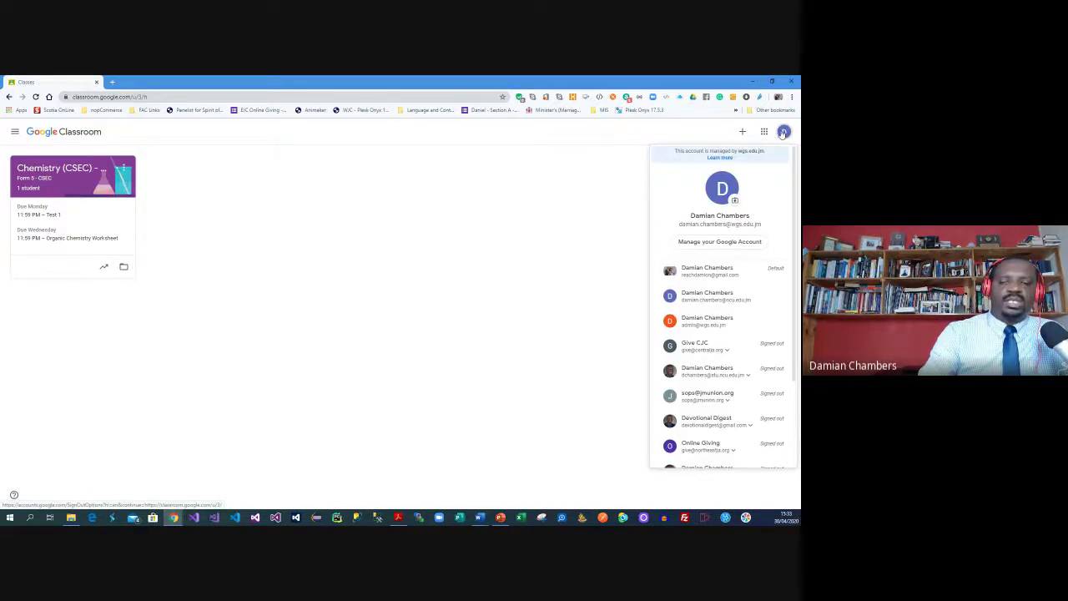
scroll(722, 333, down, 3)
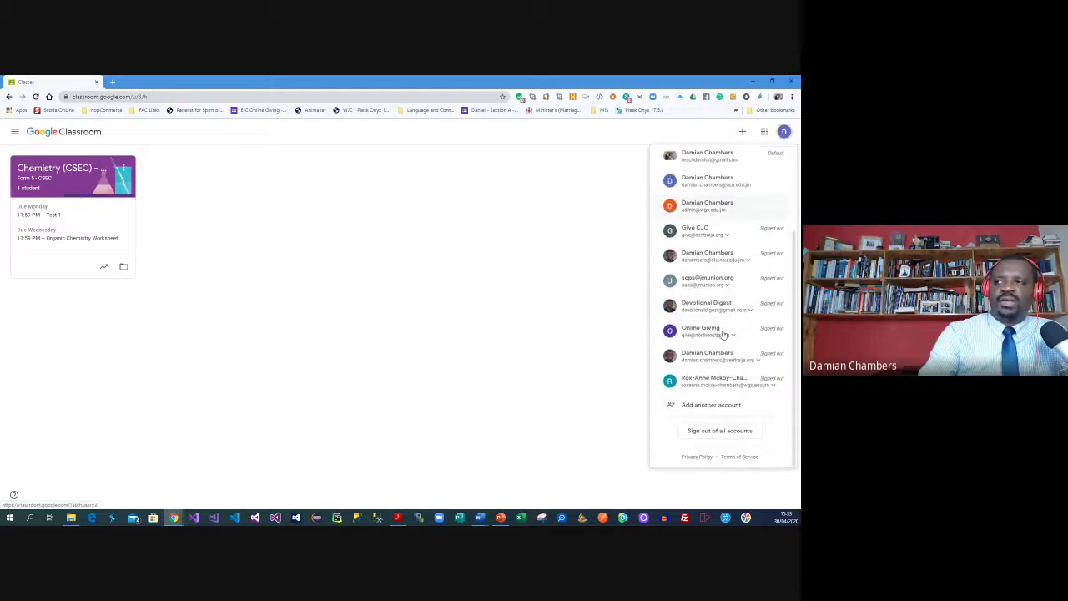
scroll(721, 269, up, 3)
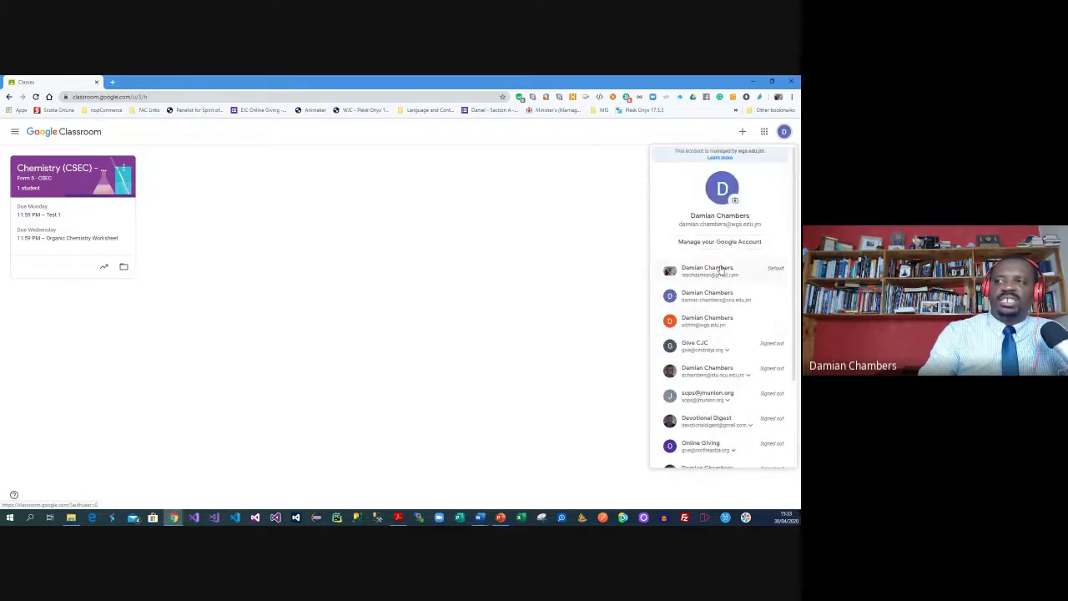
click(592, 281)
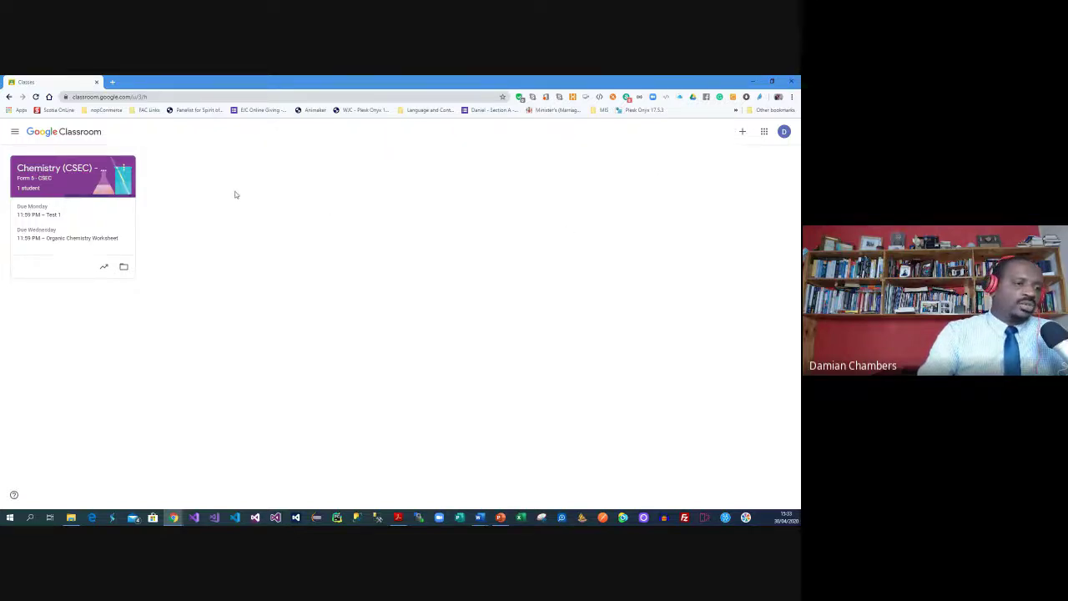
click(783, 131)
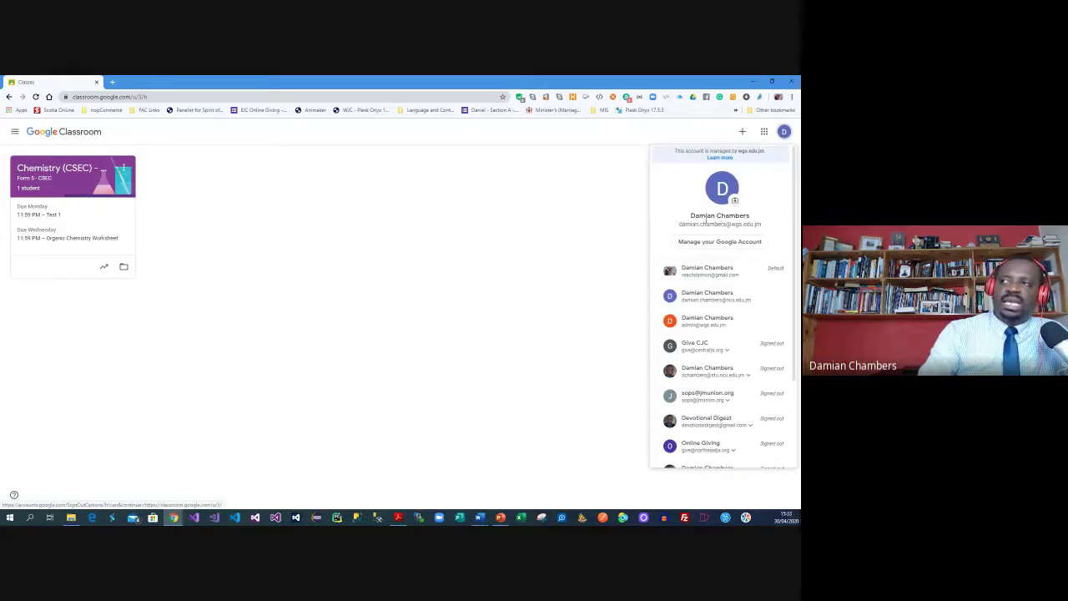
click(571, 222)
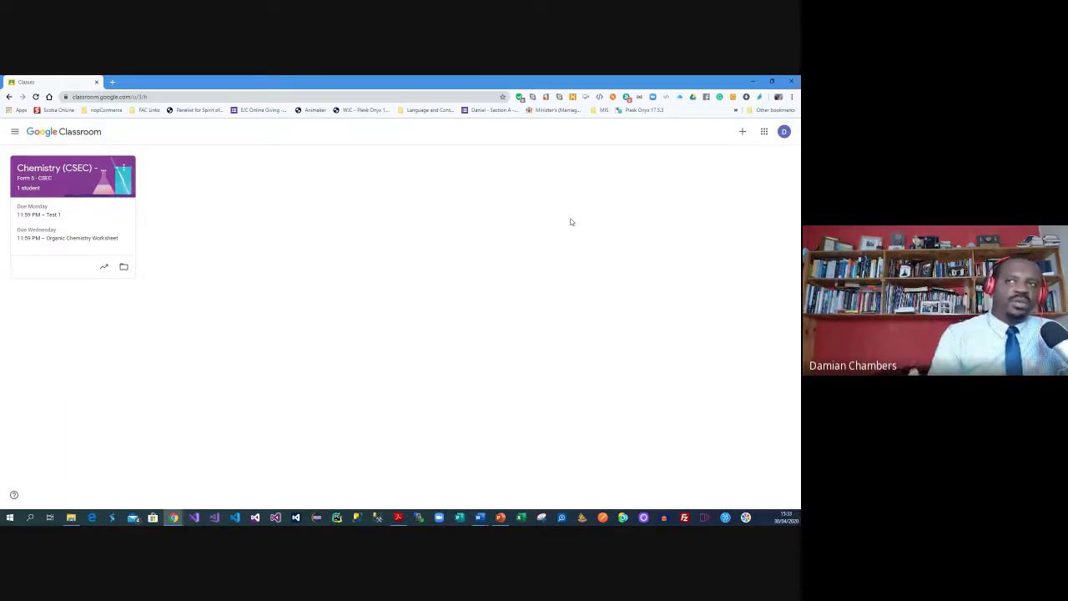
click(784, 131)
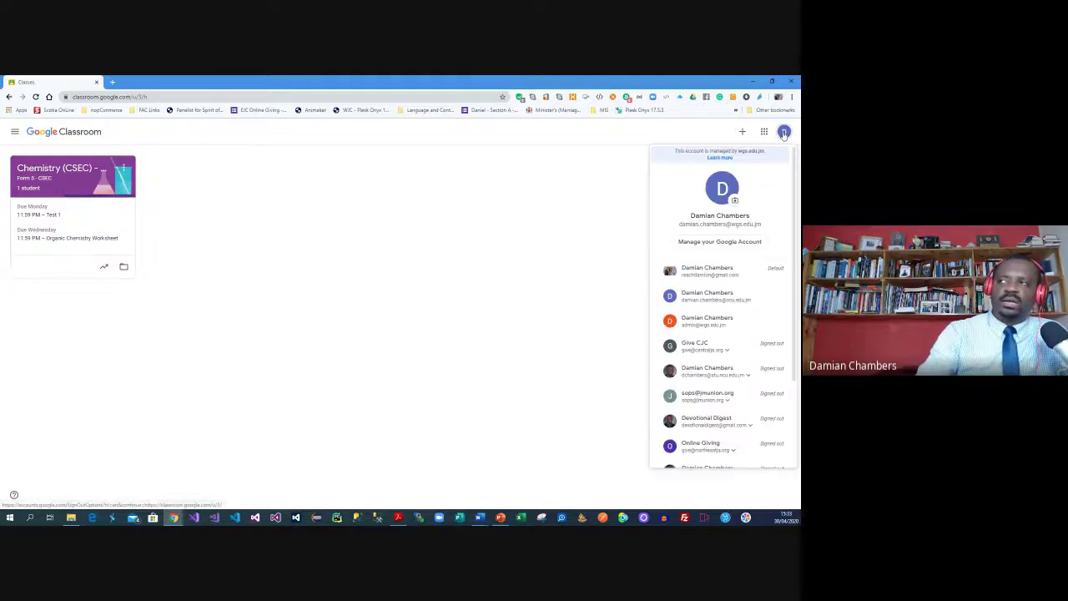
click(499, 199)
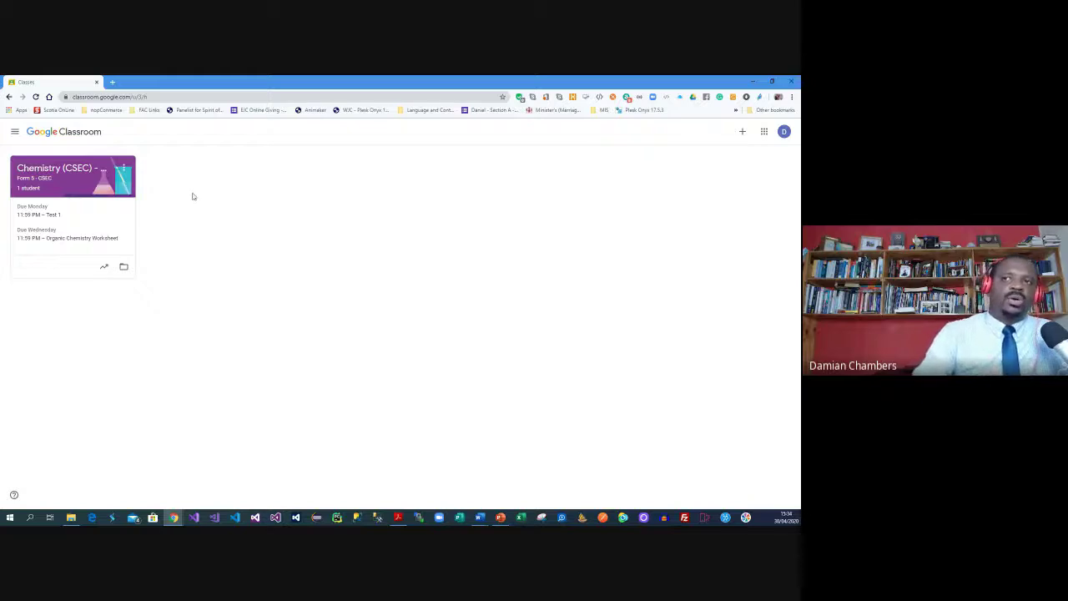
click(40, 173)
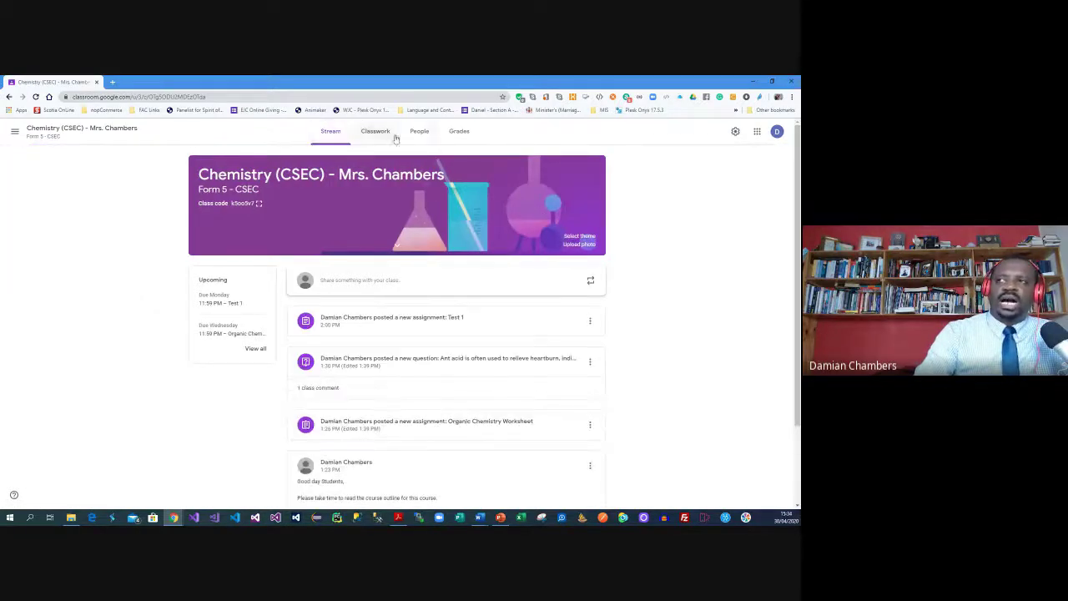
Check the People list without inviting students, then enlarge the join code on the Stream
click(422, 132)
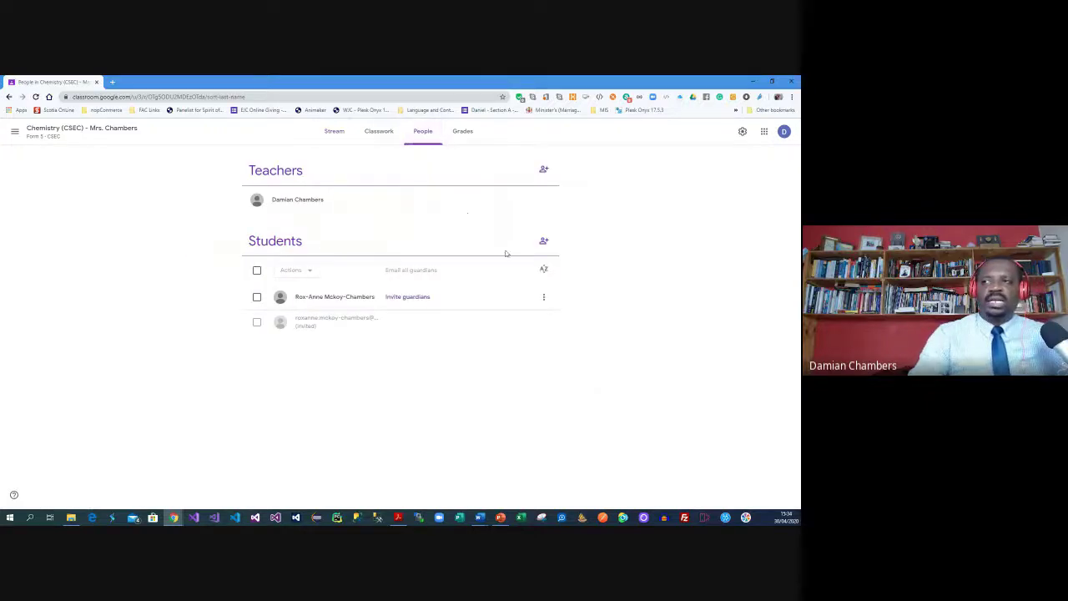
click(544, 243)
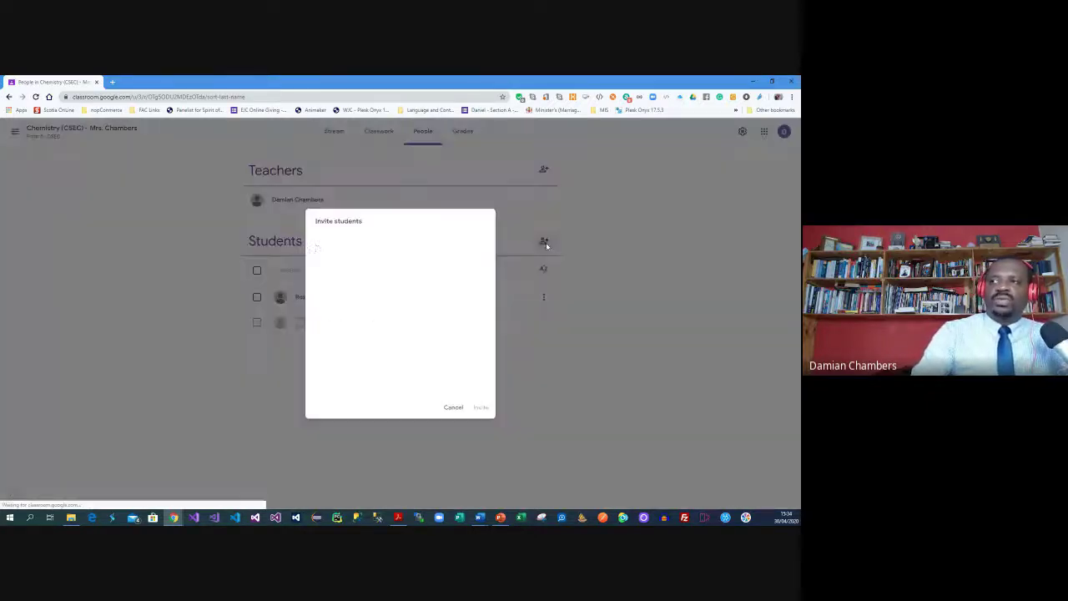
click(453, 406)
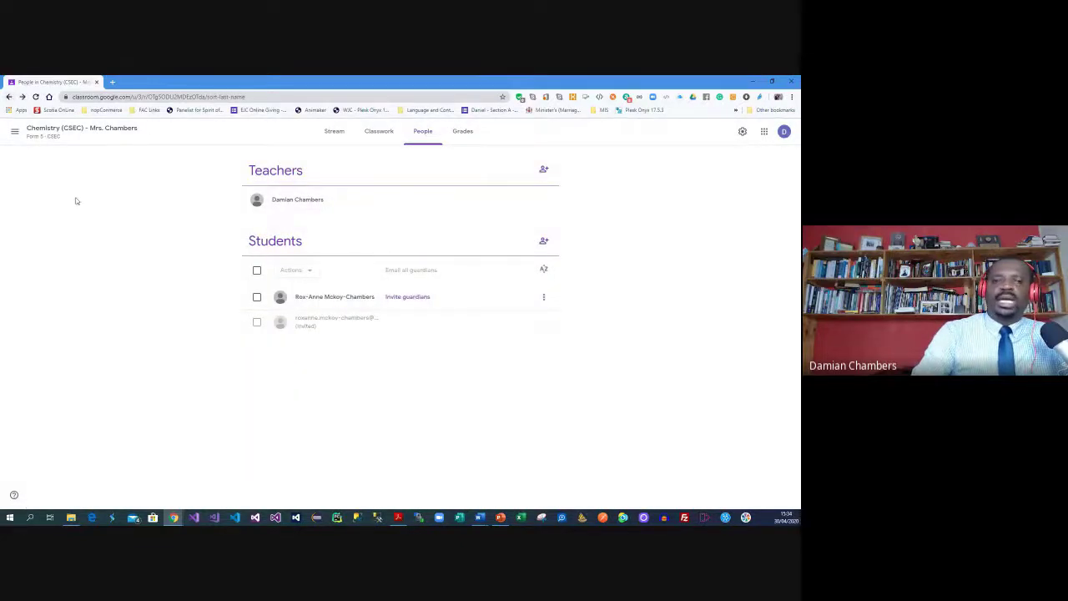
click(333, 131)
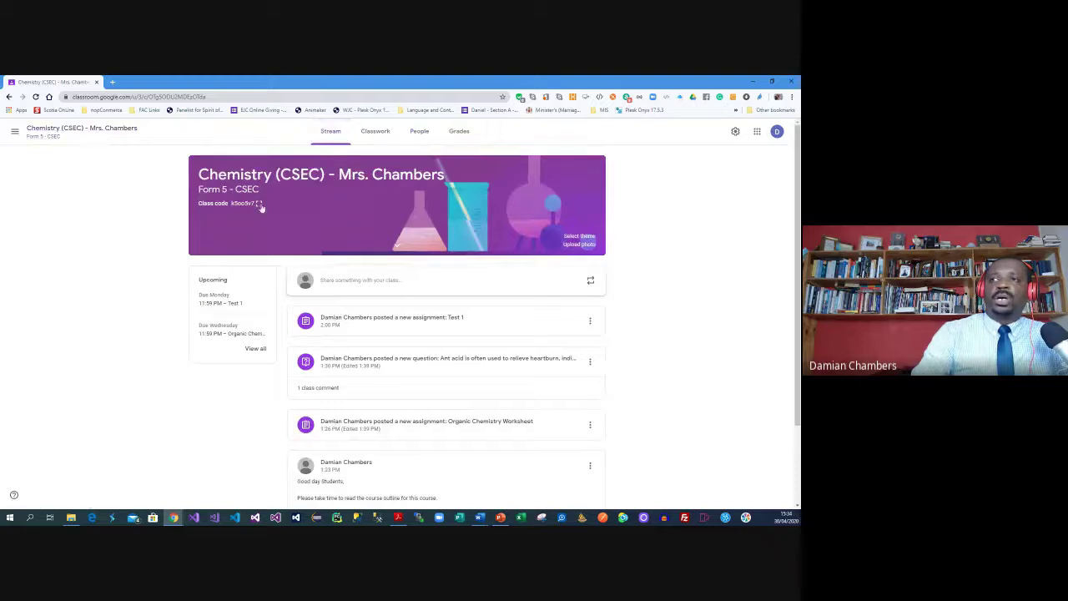
click(258, 203)
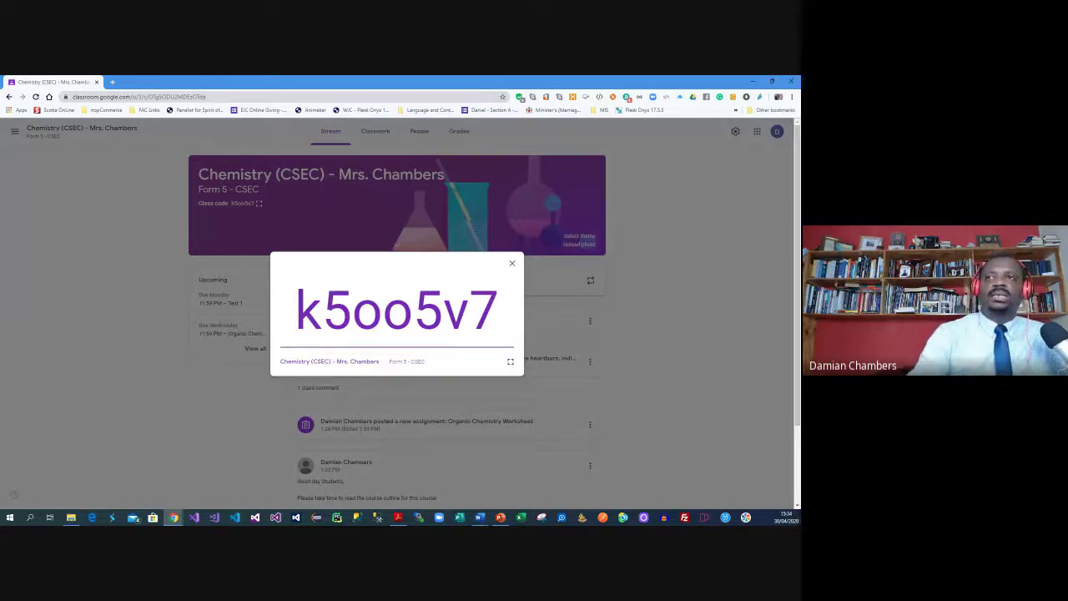
Open Google Classroom in a new tab from Google's apps launcher
click(110, 83)
text(google)
key(Return)
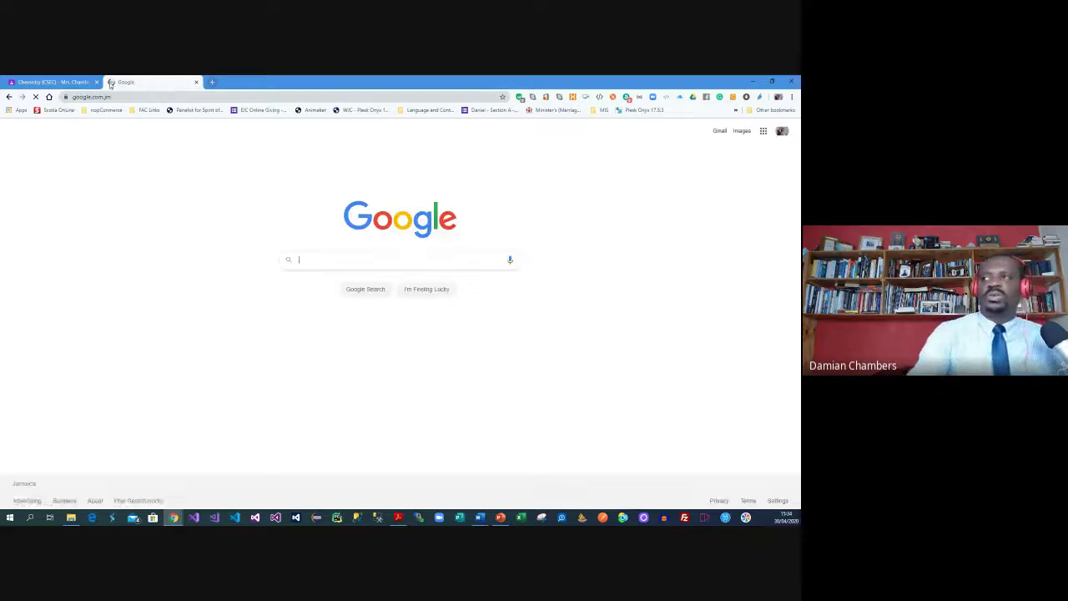
click(762, 131)
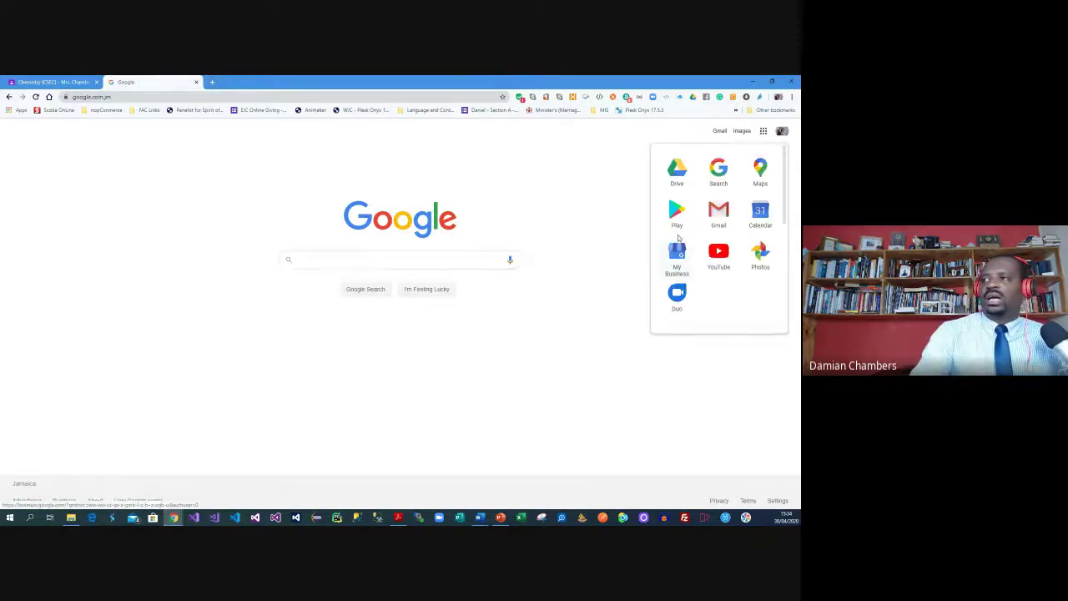
scroll(696, 242, down, 5)
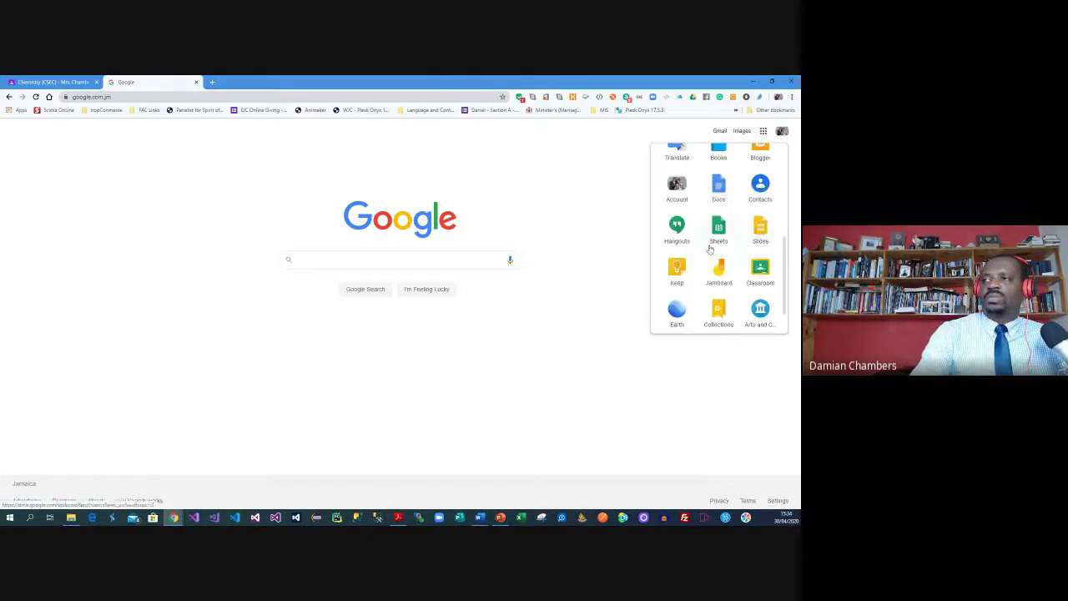
click(768, 274)
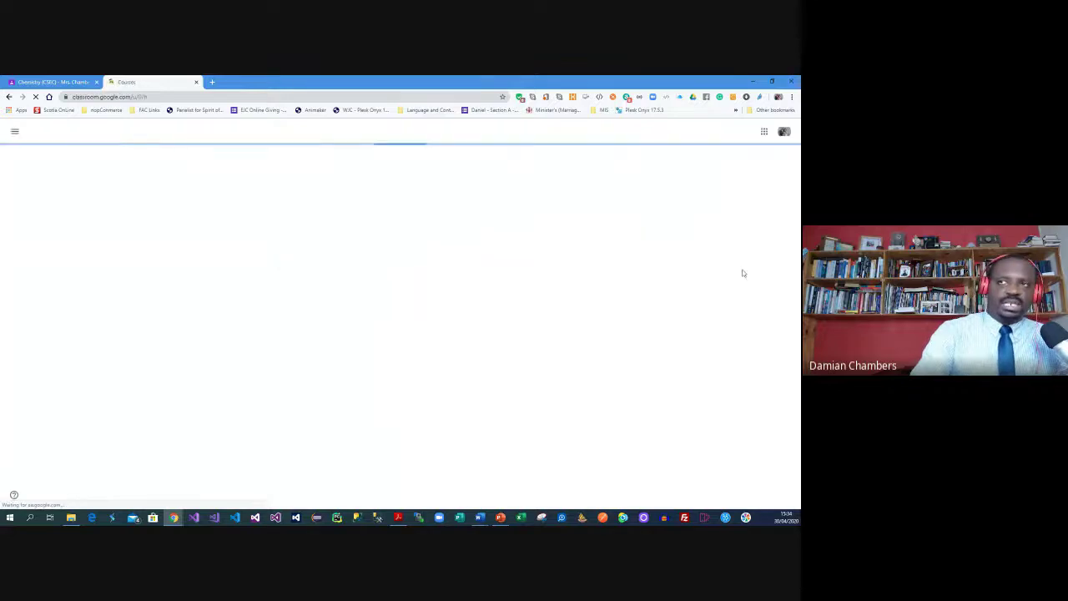
Switch that Classroom tab to another signed-in account and bring up Join class
click(64, 82)
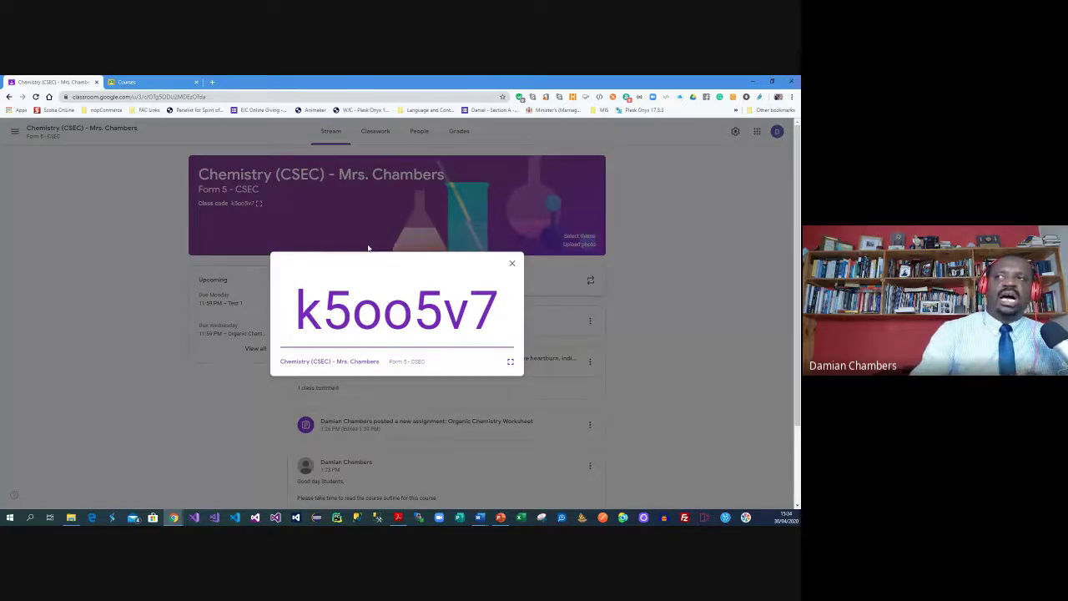
click(138, 81)
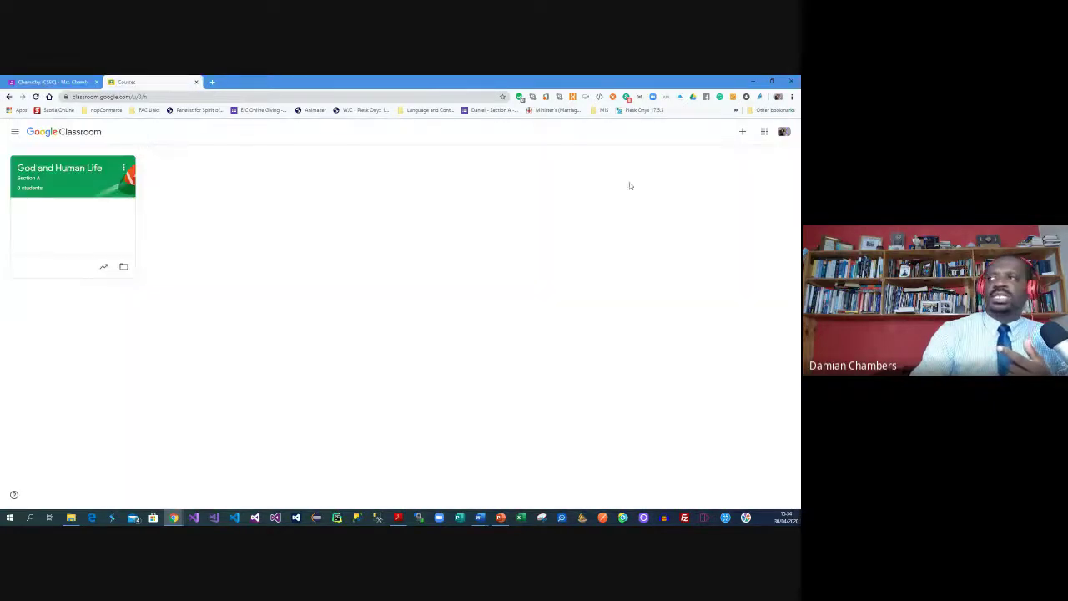
click(784, 132)
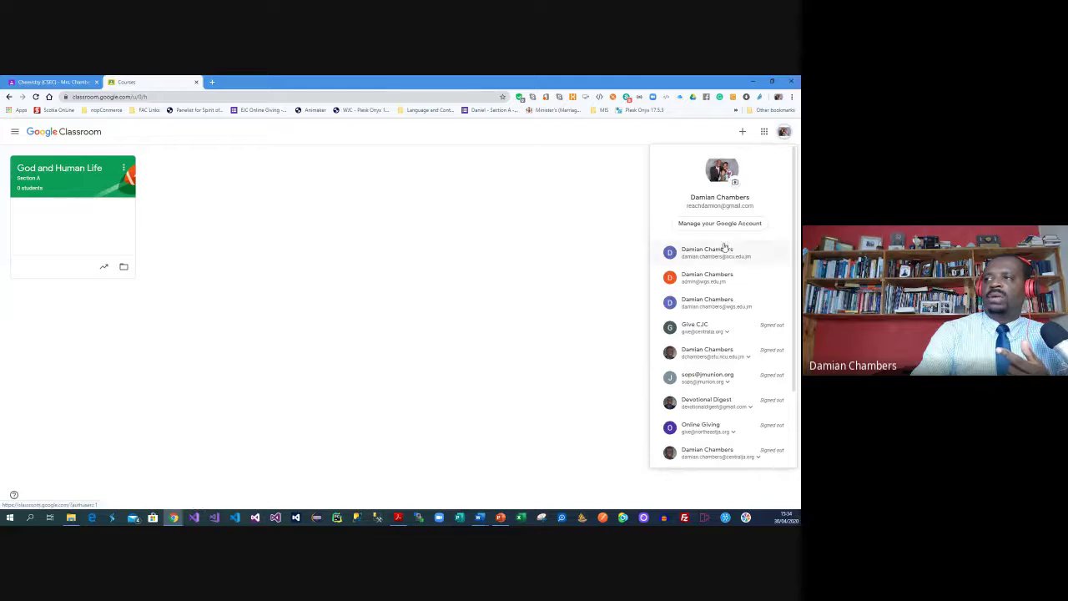
click(719, 302)
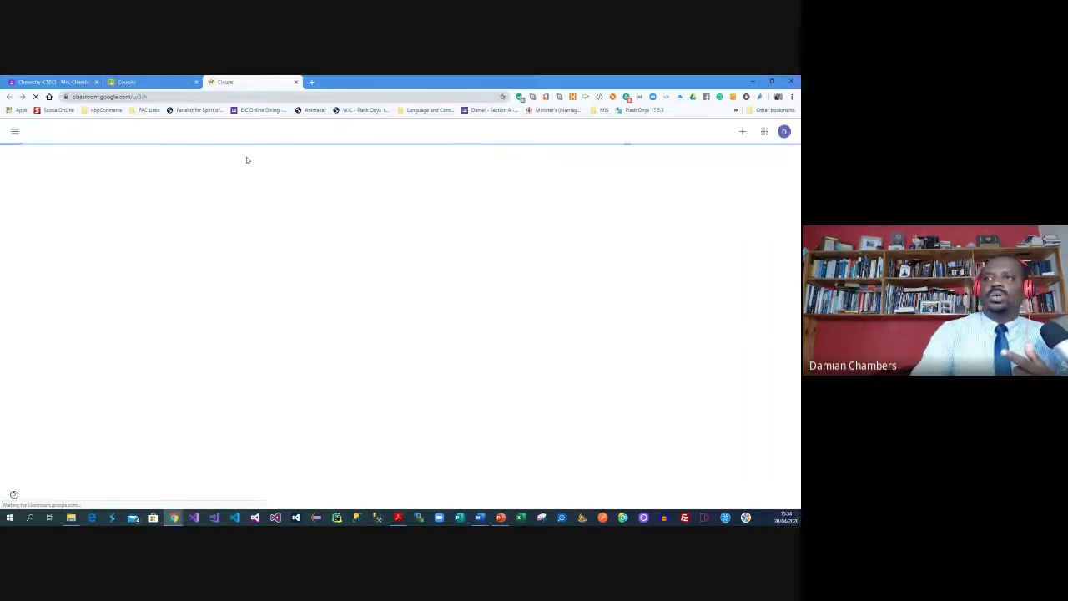
click(743, 134)
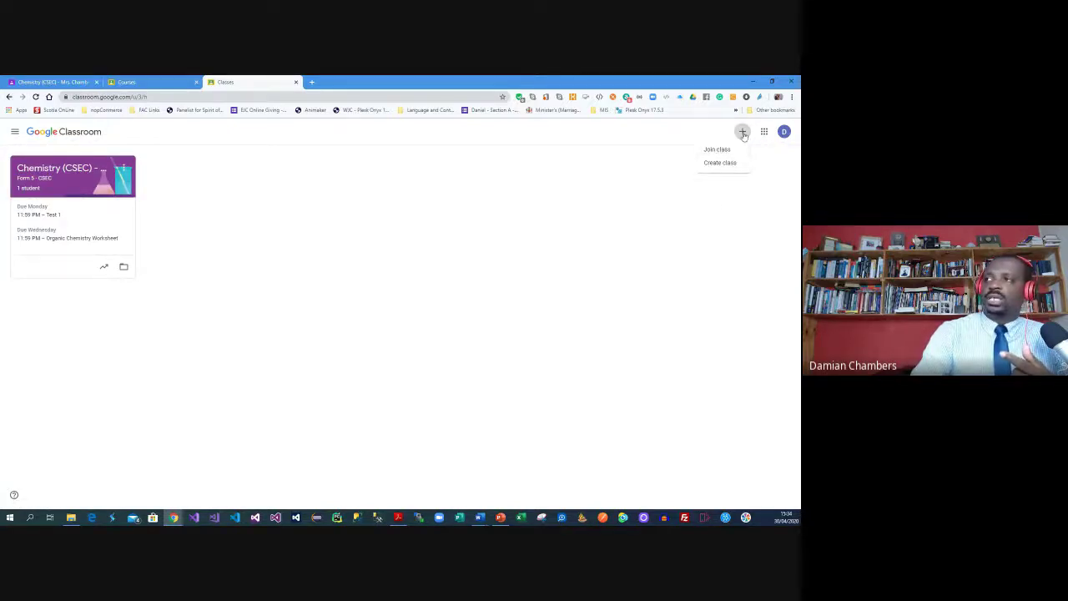
click(721, 150)
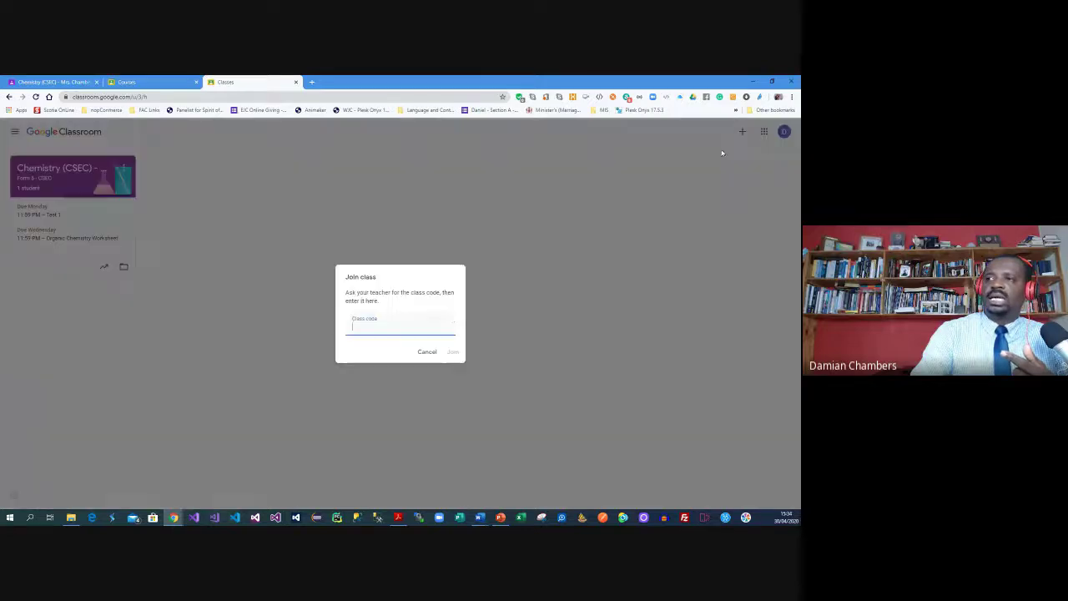
Go back to the Chemistry (CSEC) tab showing the enlarged join code
click(156, 80)
click(50, 82)
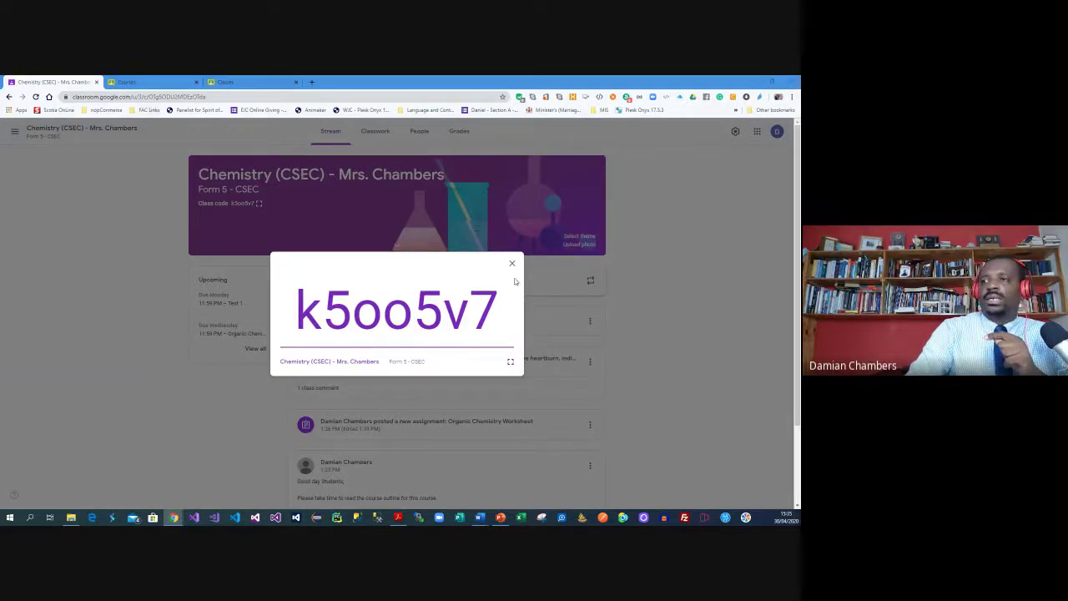
Dismiss the enlarged class code and view the People list with five students
click(511, 265)
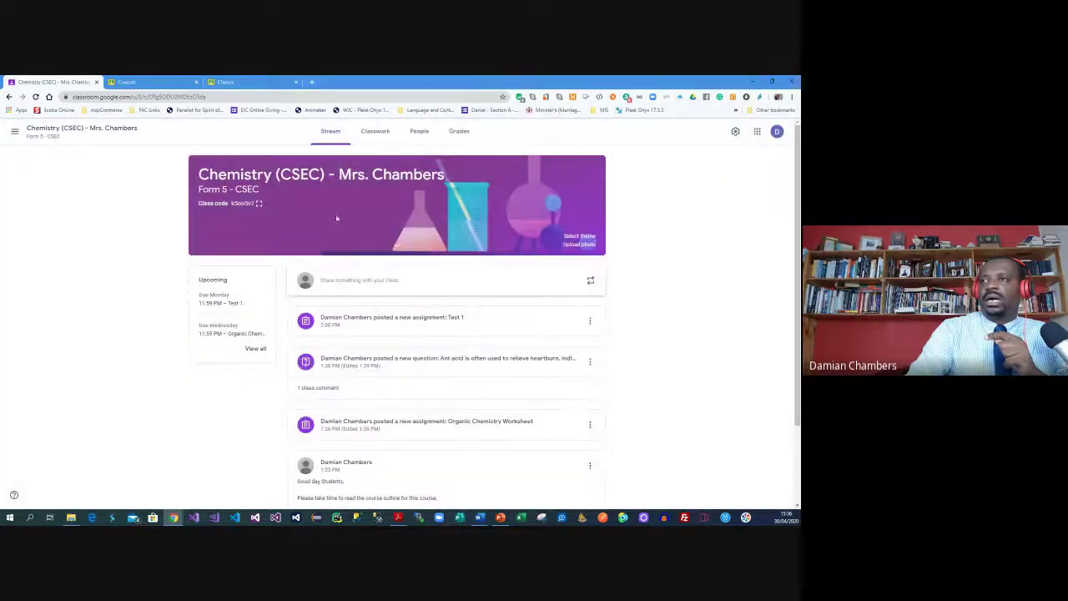
click(422, 134)
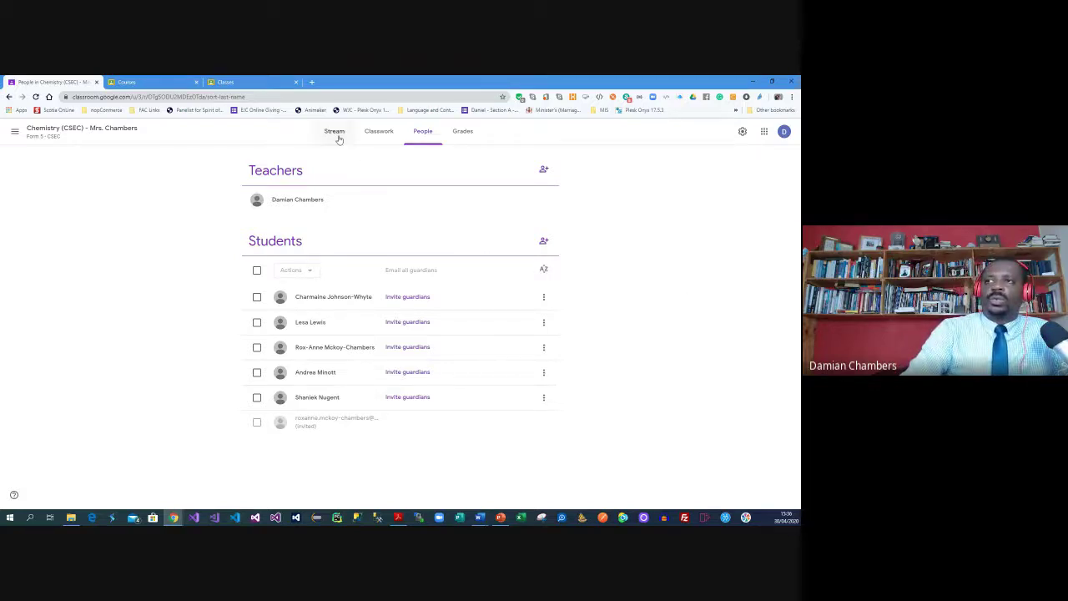
Invite the colleague by their school e-mail as co-teacher and check their Email/Remove options
click(544, 172)
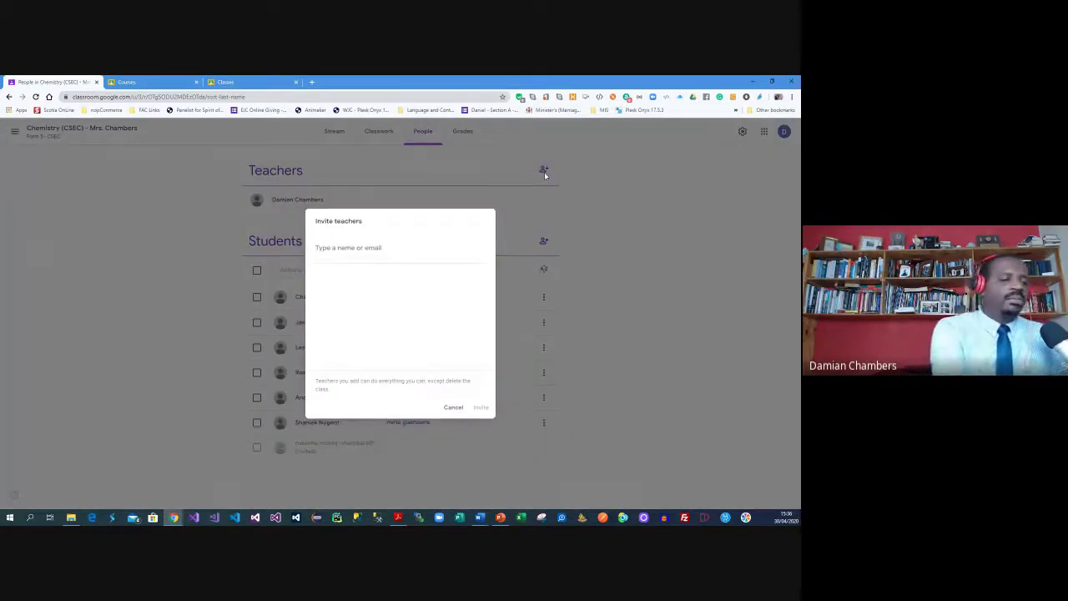
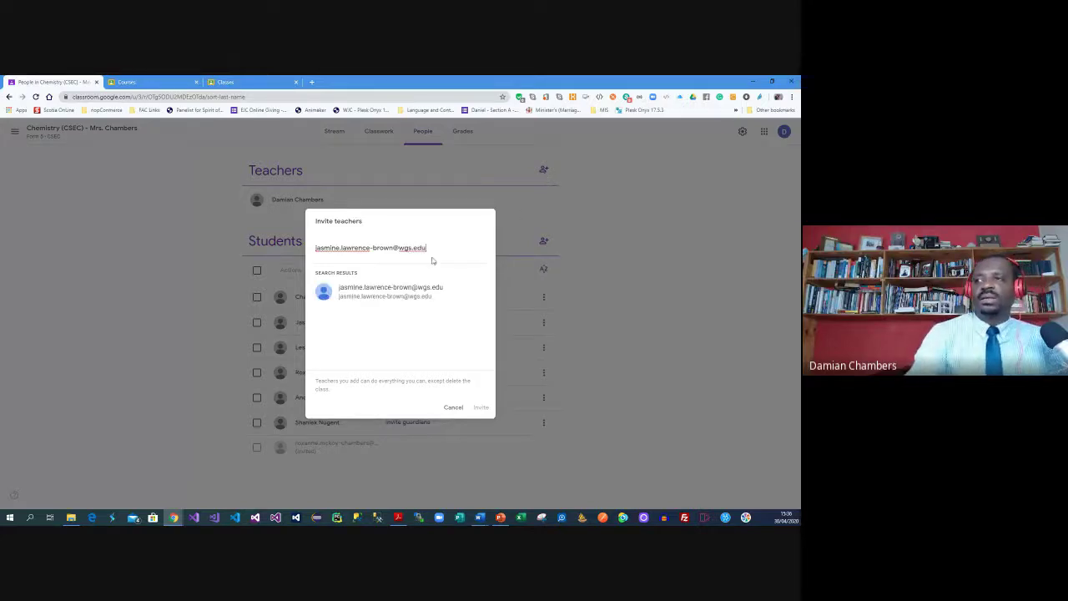
click(389, 292)
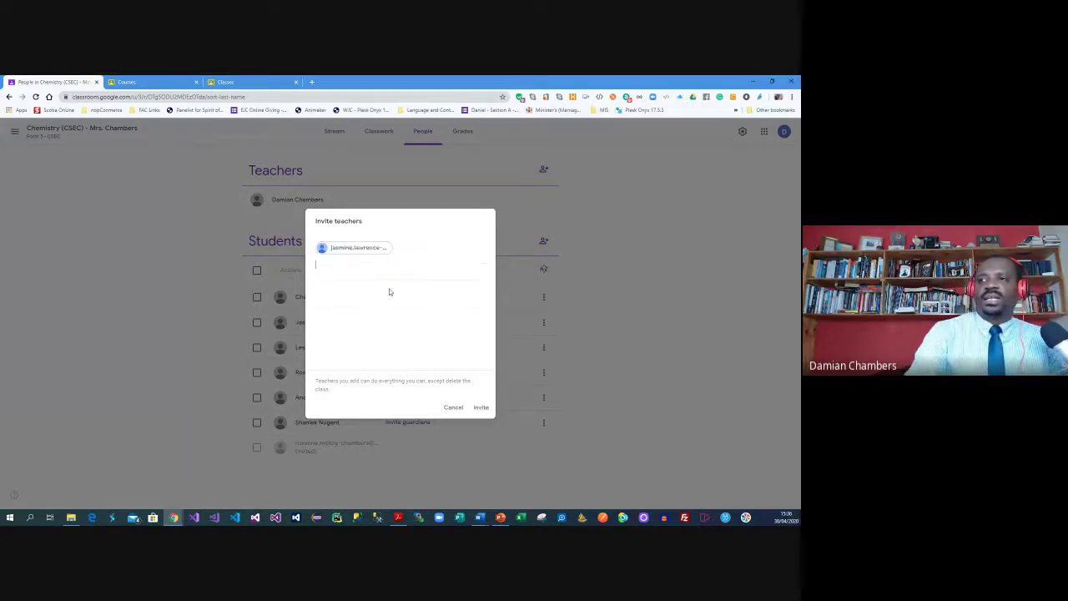
click(485, 407)
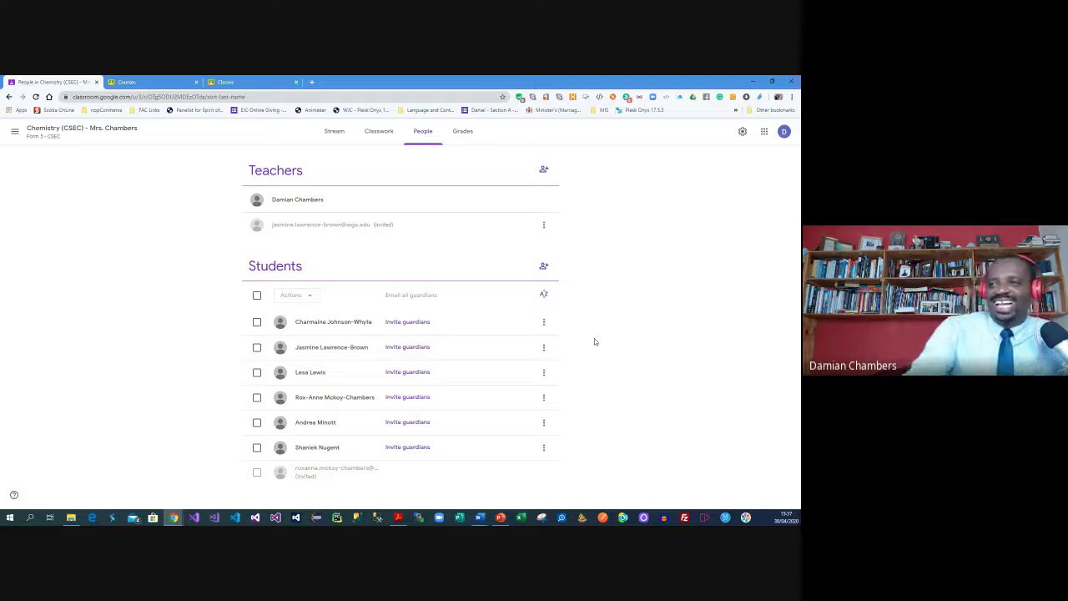
click(543, 225)
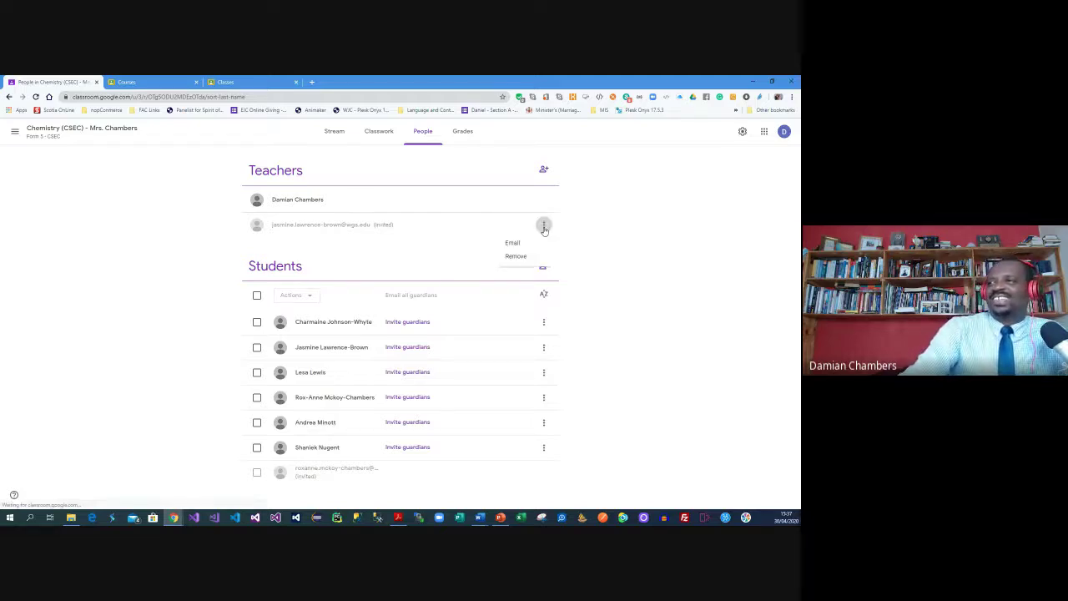
click(587, 237)
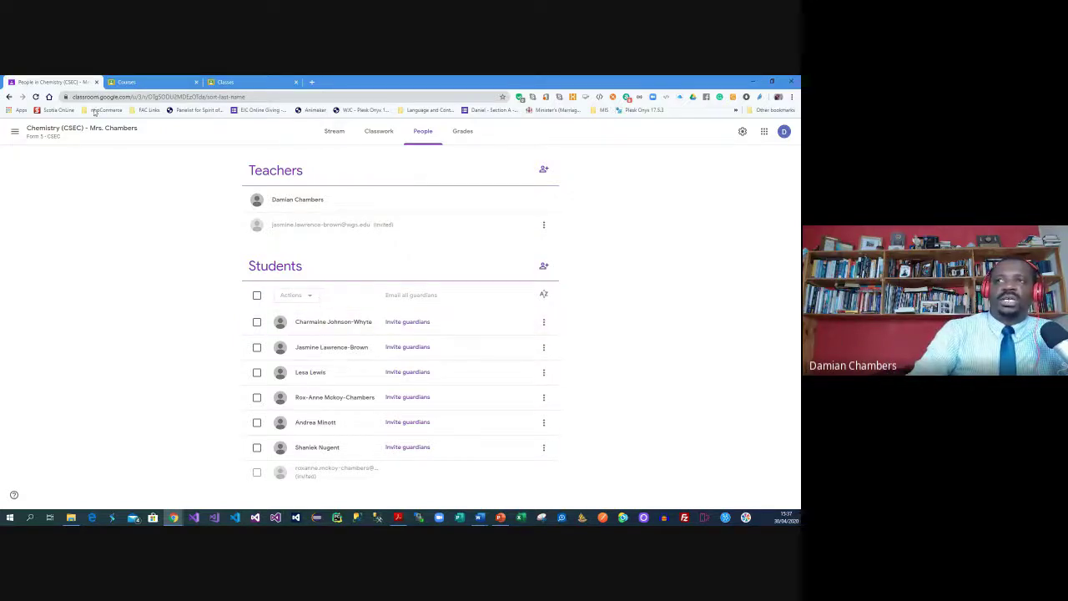
Go to the Chemistry Stream and scroll through its posts
click(372, 133)
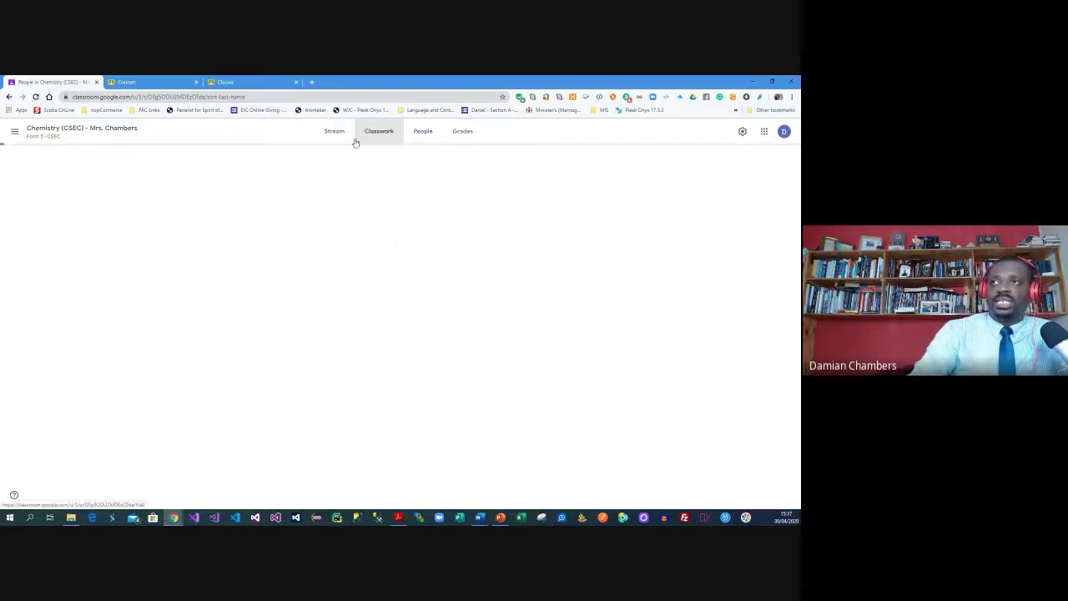
click(334, 133)
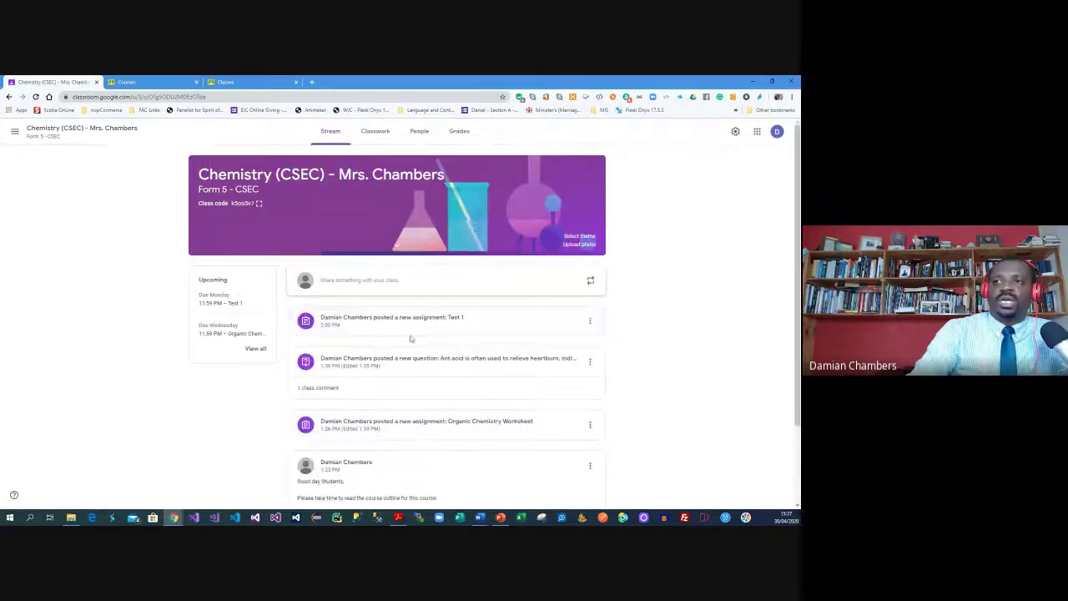
scroll(309, 367, down, 1)
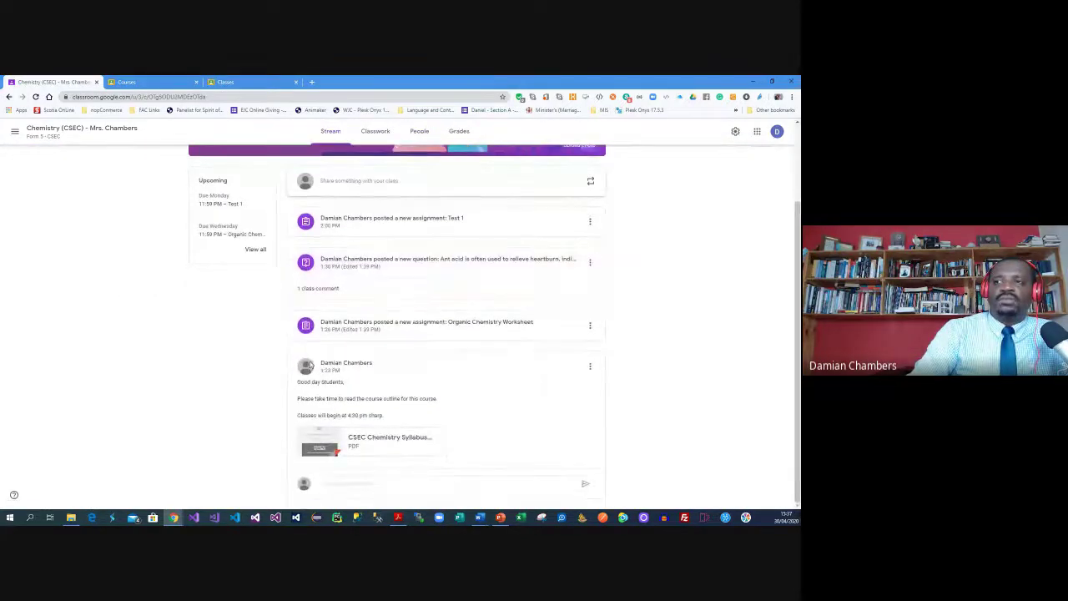
scroll(292, 367, up, 1)
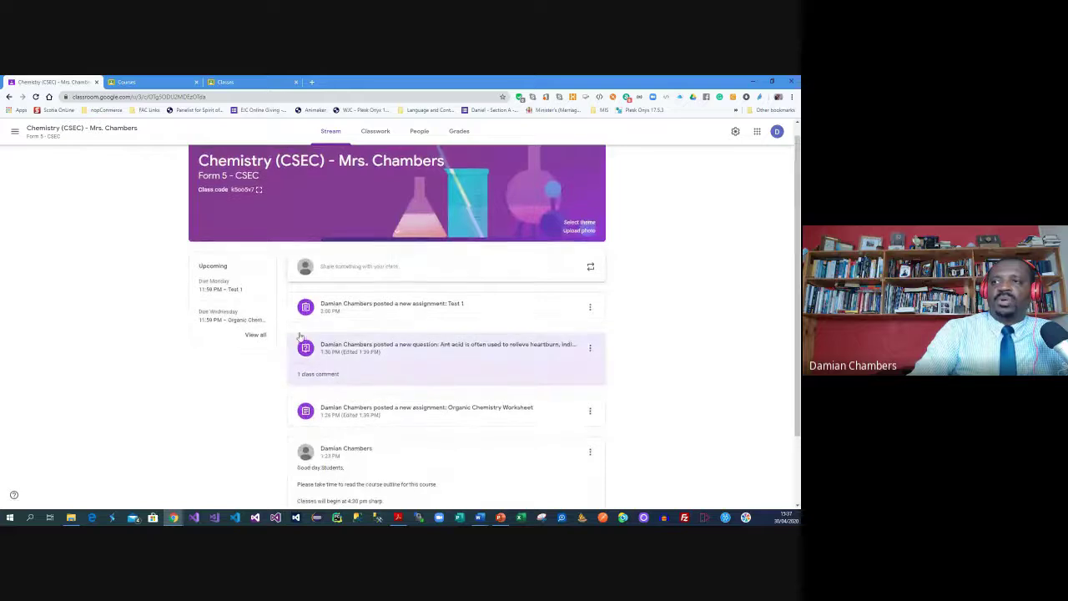
scroll(501, 333, up, 1)
scroll(676, 325, down, 2)
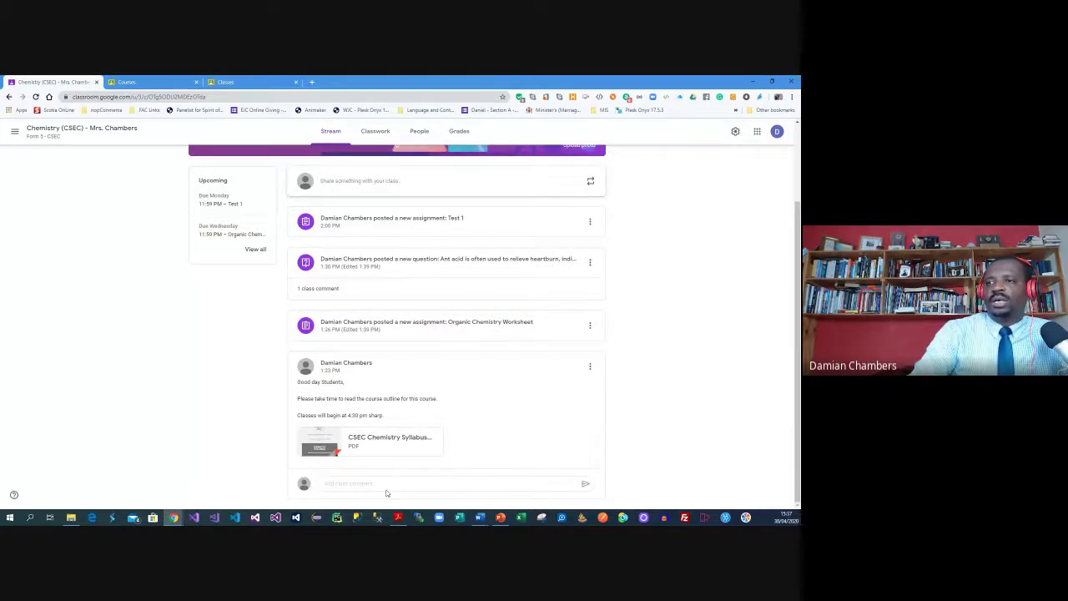
Highlight the welcome post's text and try its class comment box
drag(299, 382, 395, 414)
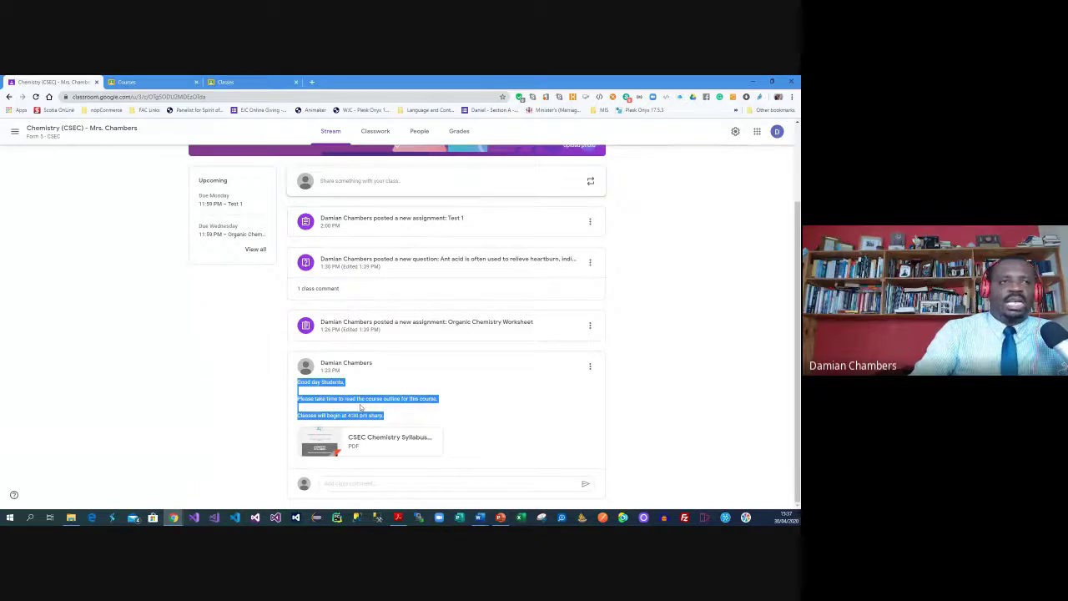
click(360, 406)
click(371, 484)
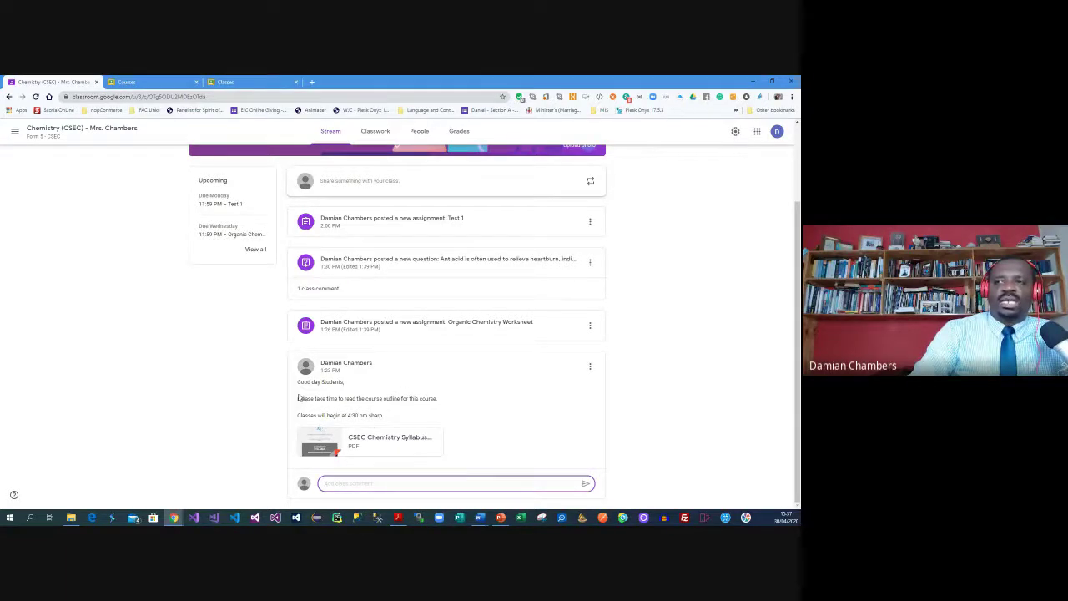
drag(297, 381, 380, 400)
click(380, 401)
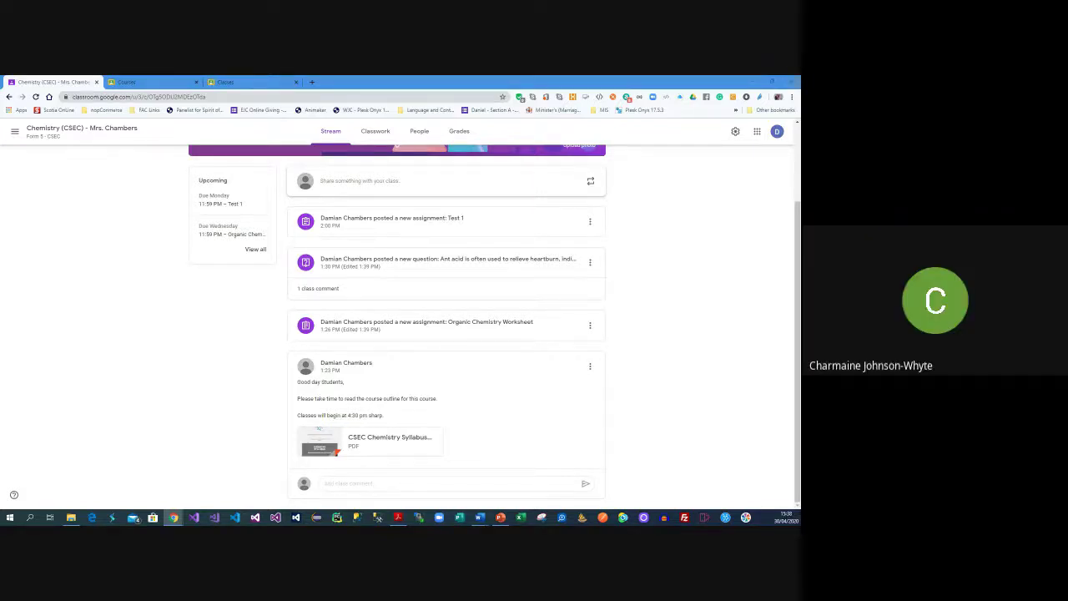
Return to People, cancel a student invite after testing the search 'Form 1', and open a new tab
click(421, 133)
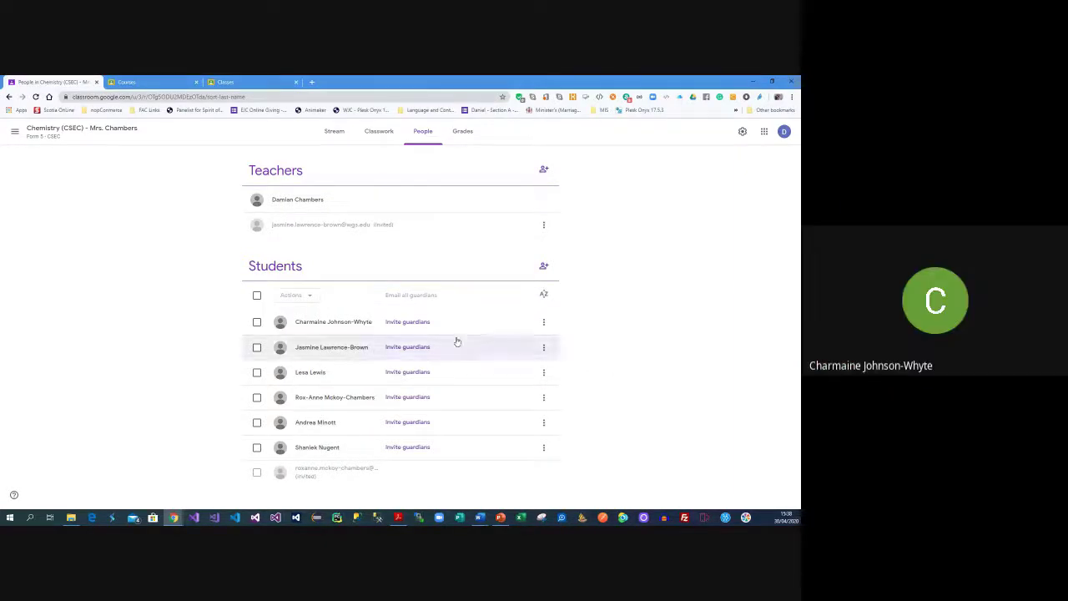
click(543, 265)
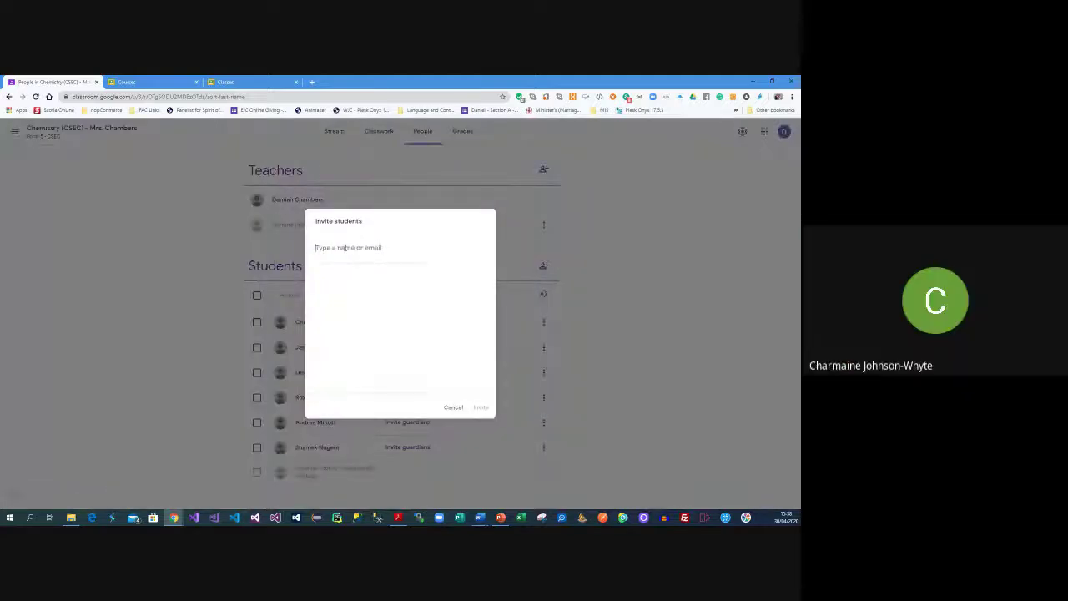
text(Form 1)
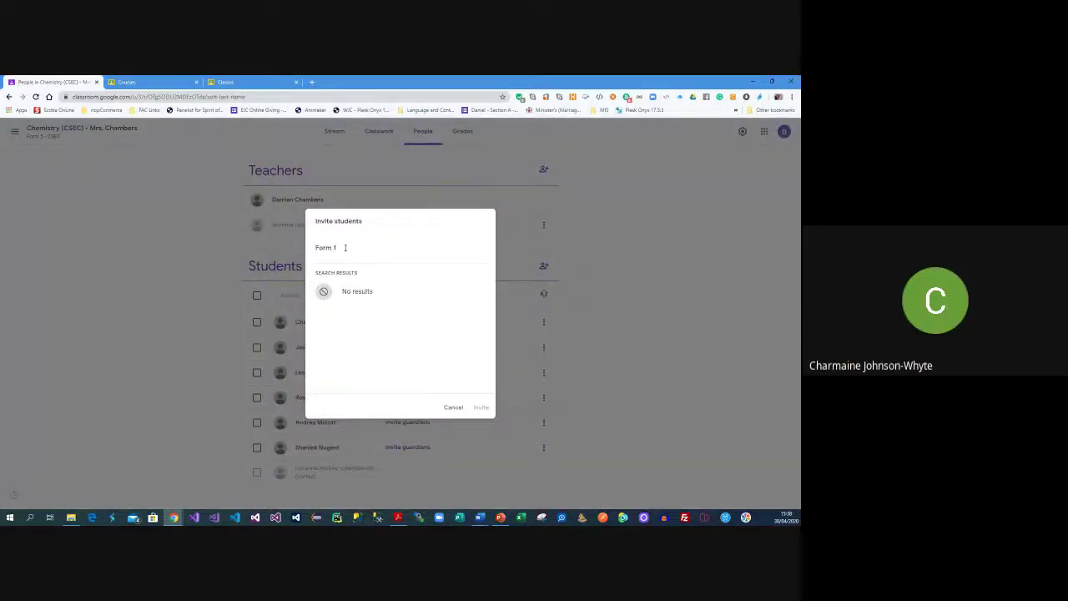
key(BackSpace)
key(BackSpace)
key(BackSpace)
key(BackSpace)
key(BackSpace)
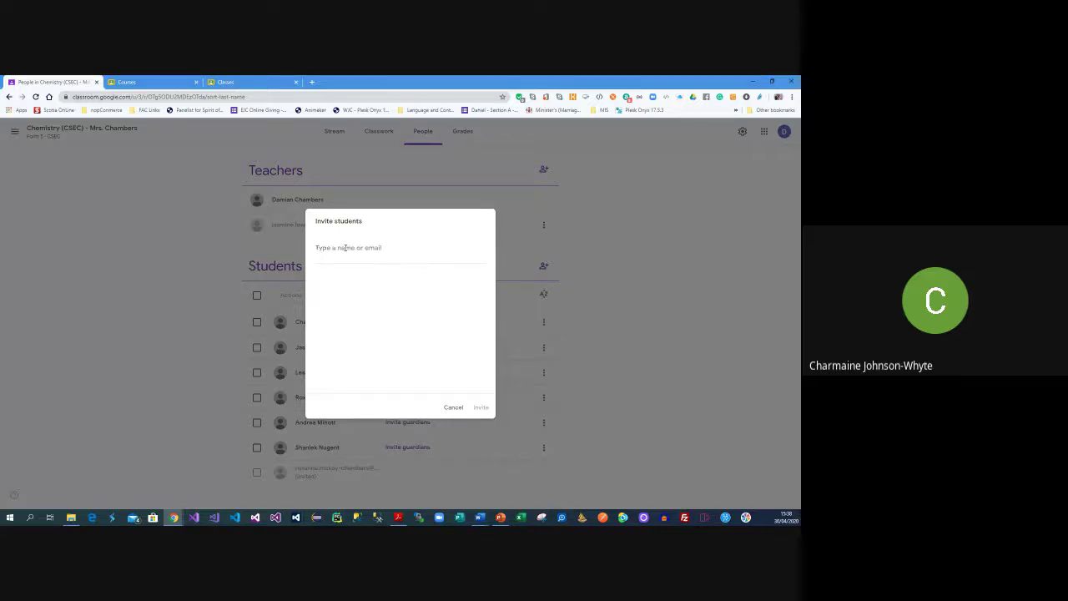
click(451, 407)
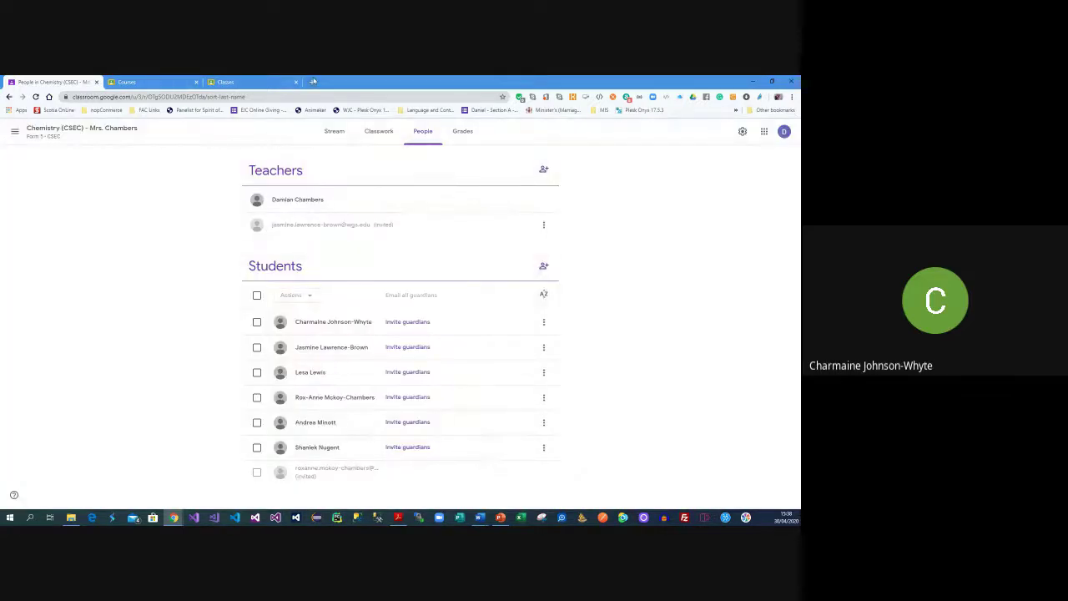
click(312, 81)
Load the Google homepage and switch to the school Google account
key(Return)
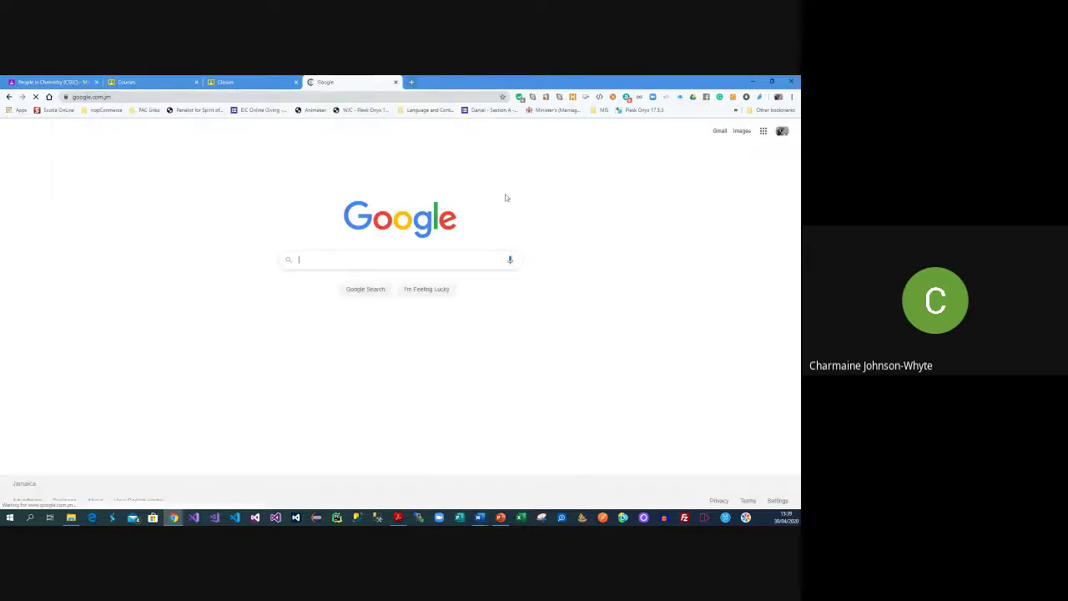
click(782, 131)
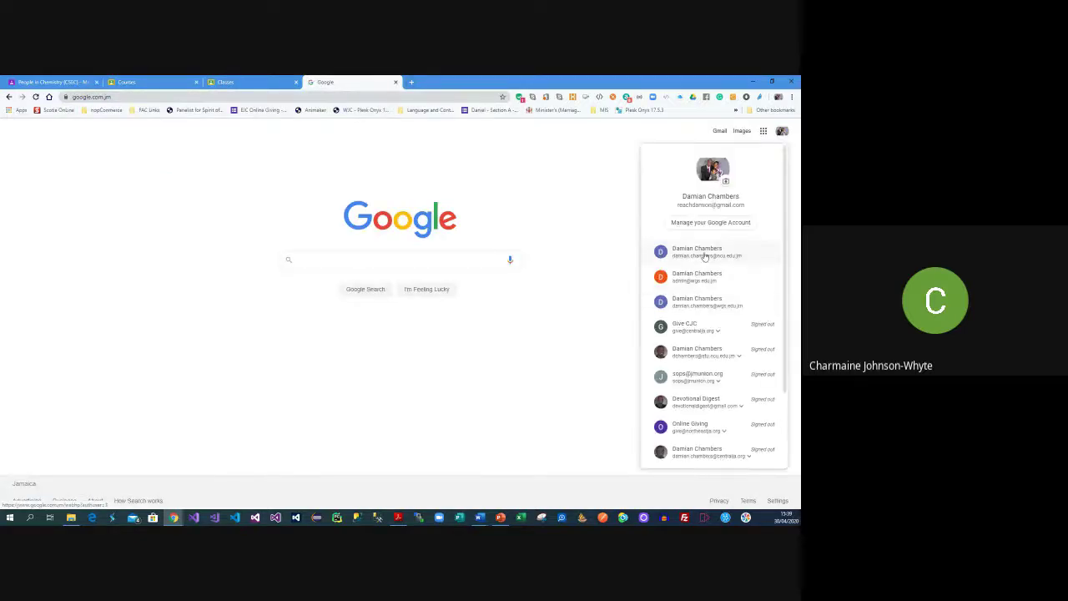
click(701, 253)
click(782, 131)
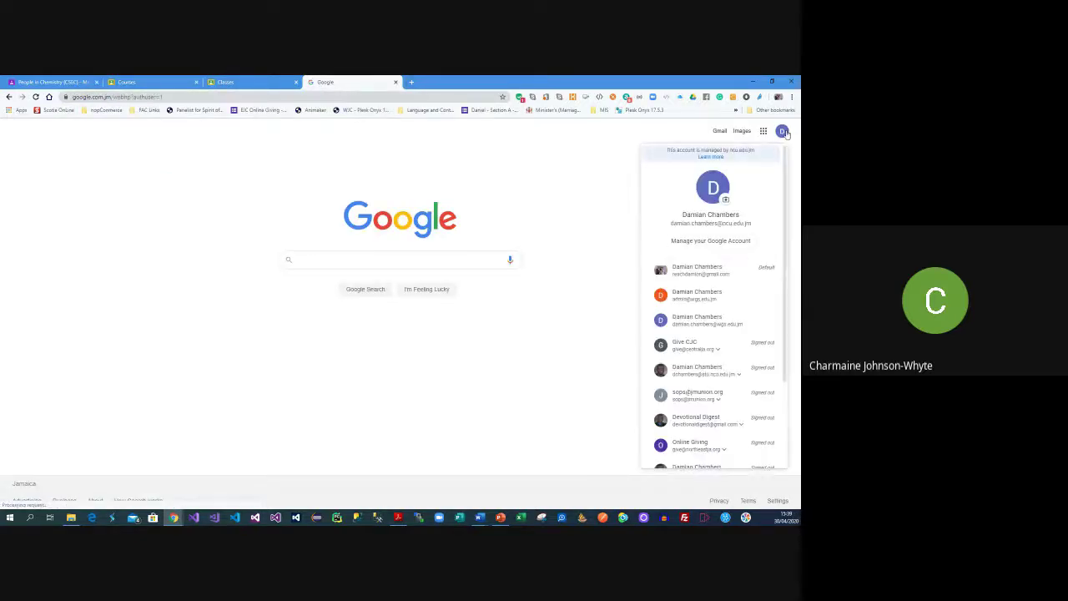
click(716, 322)
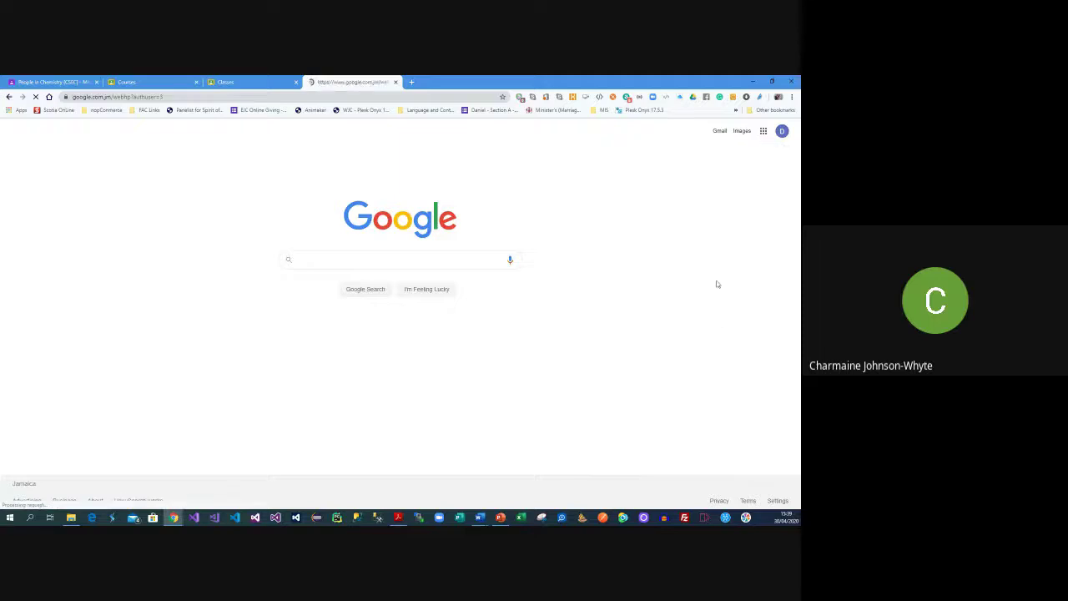
Open the school Gmail inbox, discarding a briefly started message
click(722, 132)
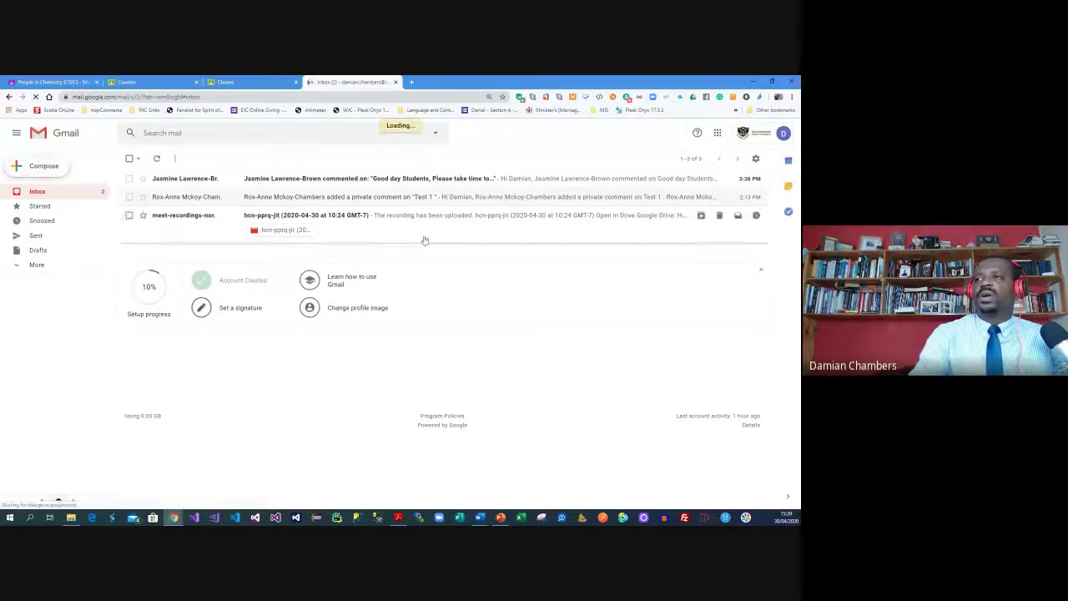
click(46, 166)
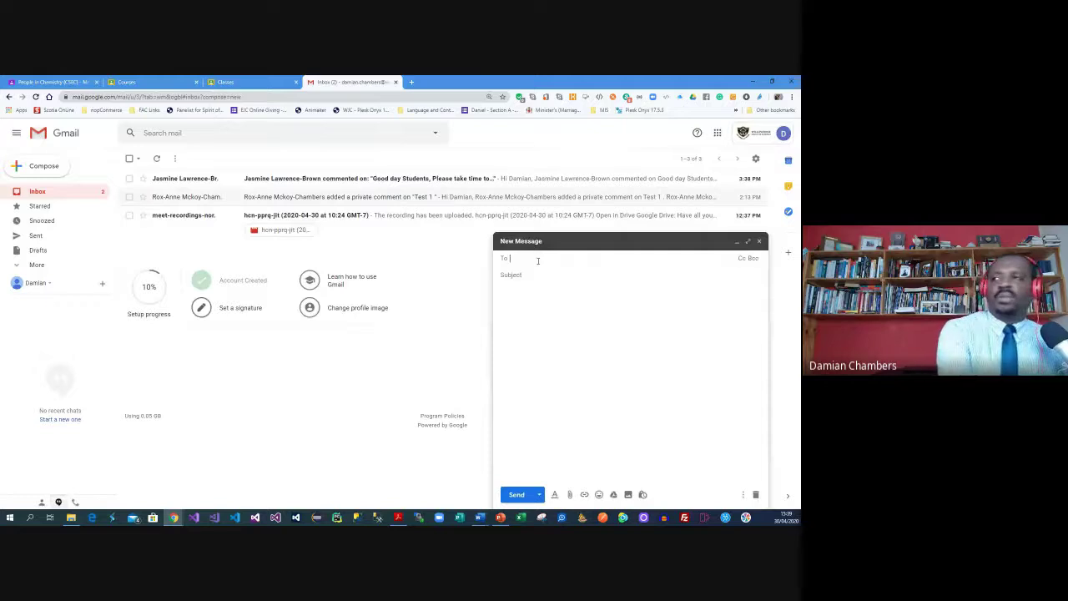
text(form 1)
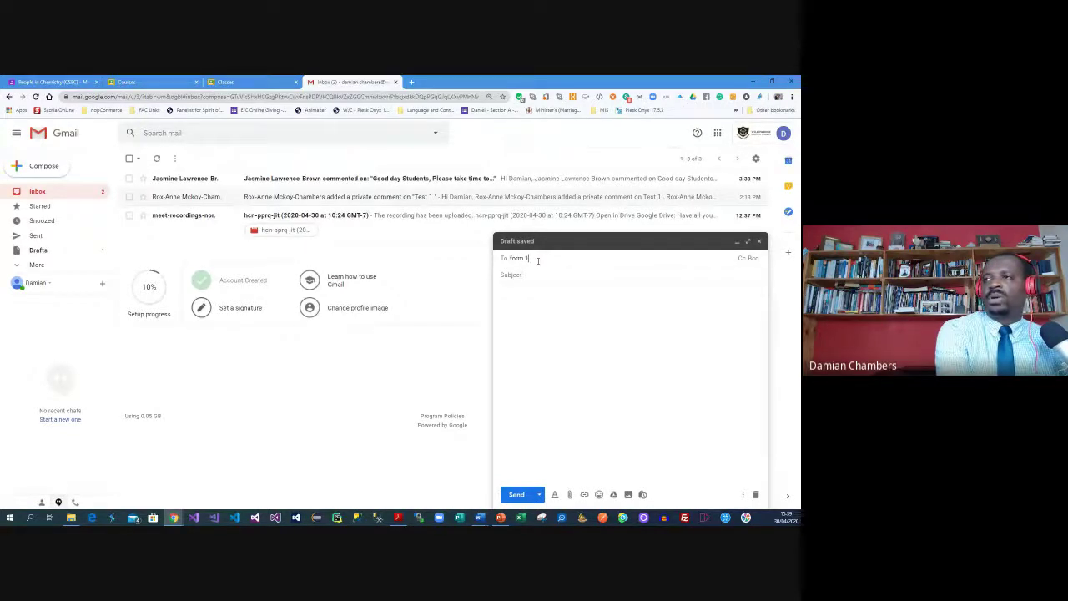
key(BackSpace)
key(BackSpace)
key(BackSpace)
key(BackSpace)
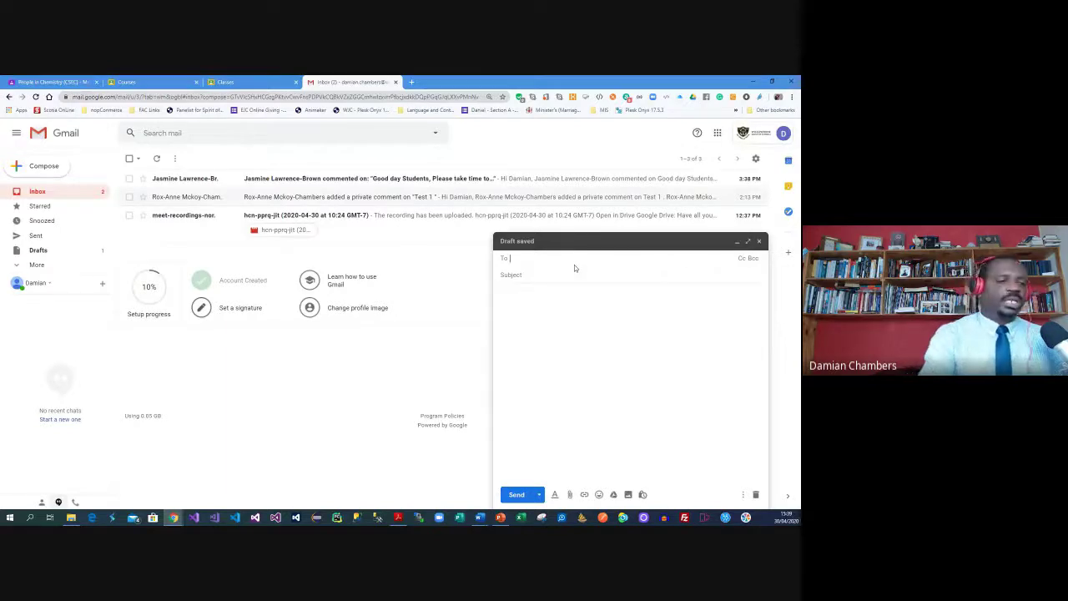
click(758, 241)
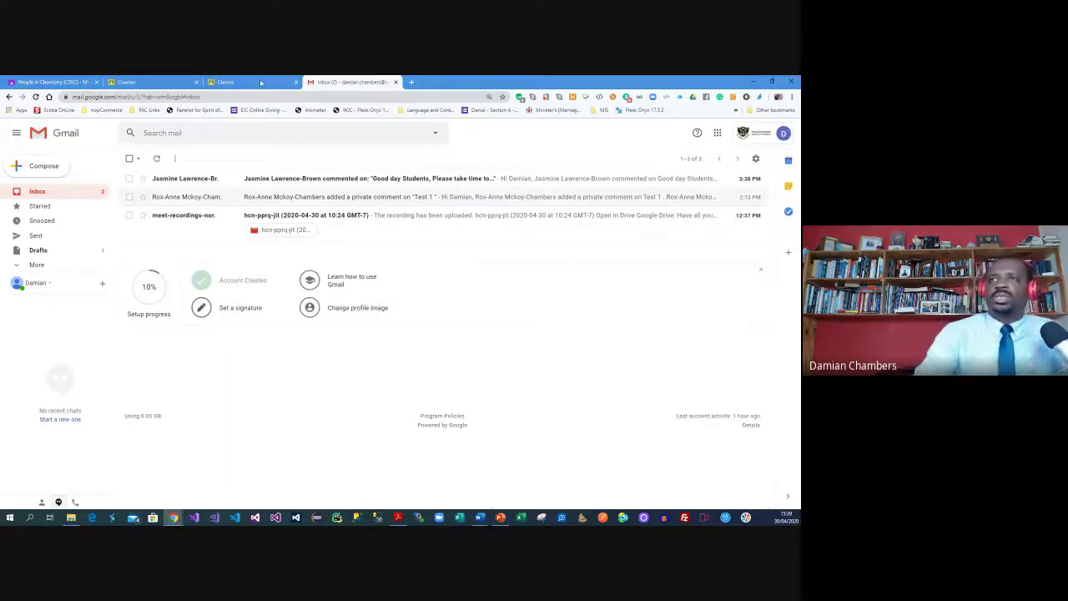
click(260, 83)
Return to the Chemistry class tab and its Stream
click(146, 82)
click(50, 82)
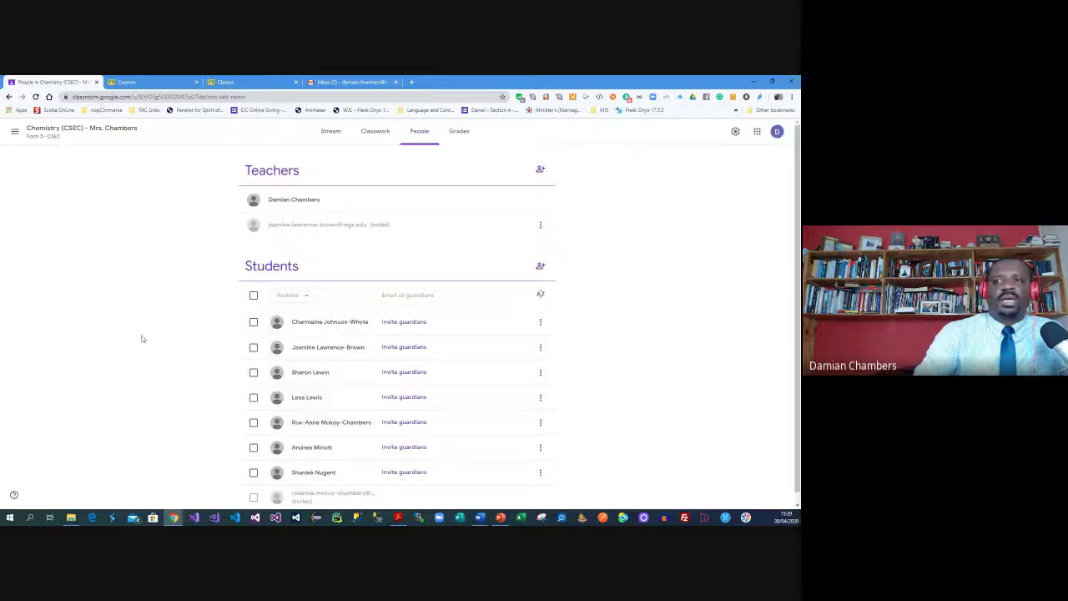
scroll(250, 328, down, 1)
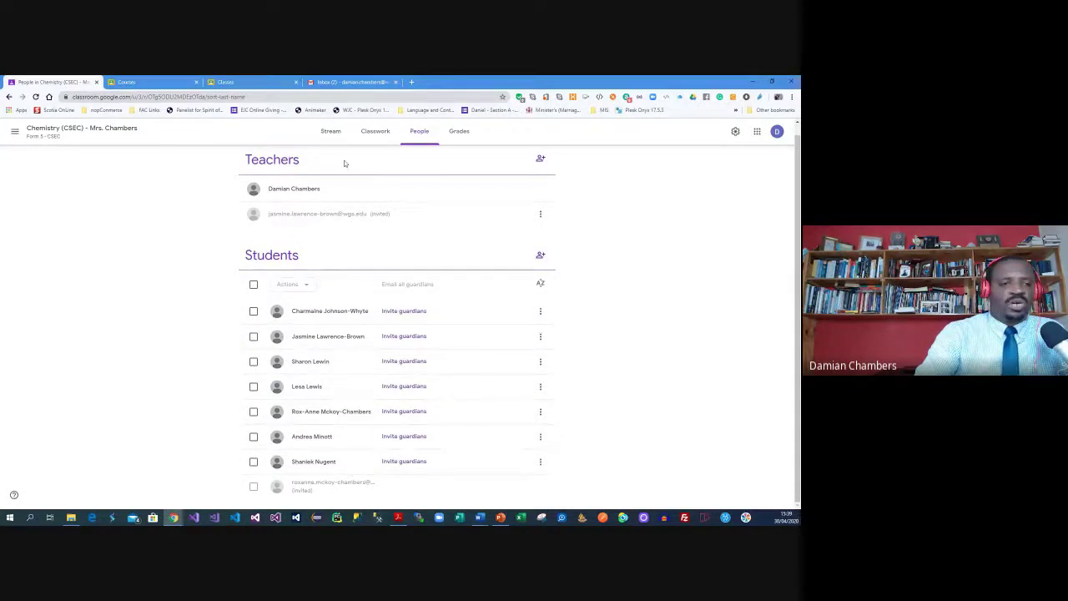
click(329, 133)
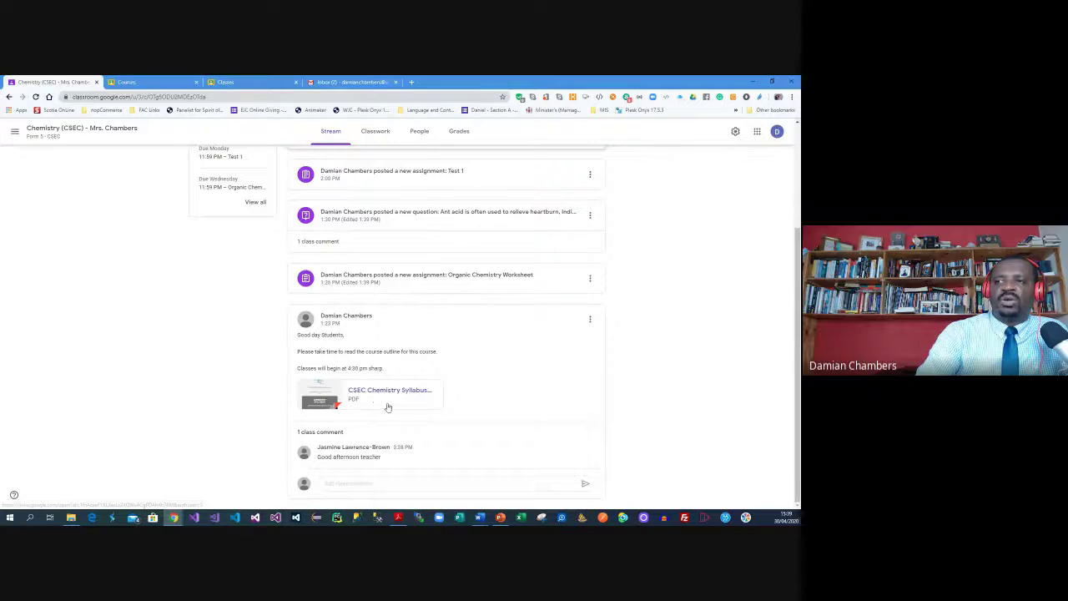
Move the welcome syllabus post to the top, show its two comments, then view Classwork
click(590, 319)
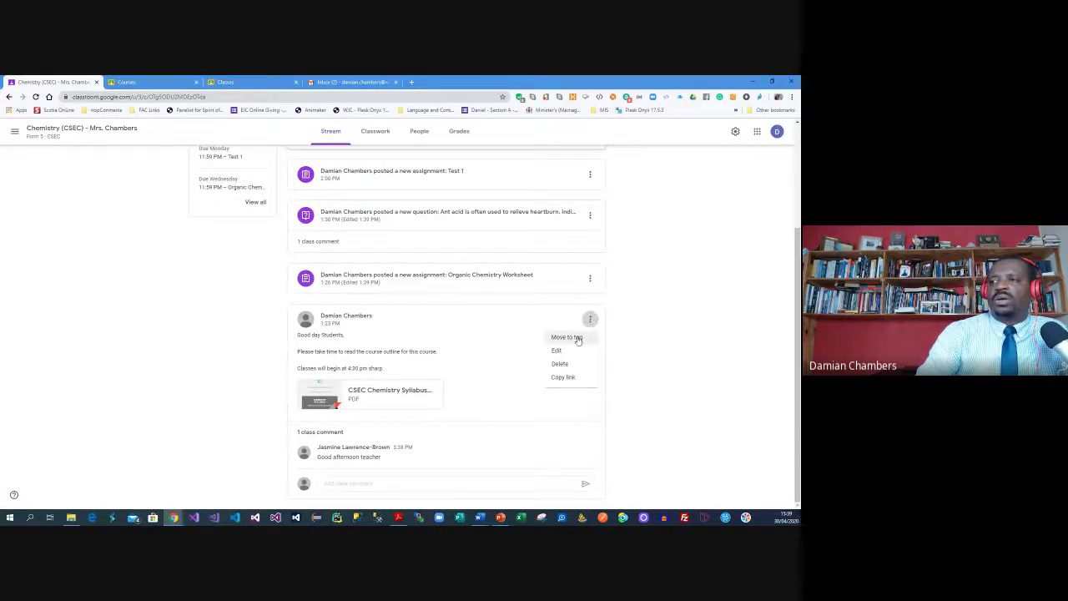
click(578, 337)
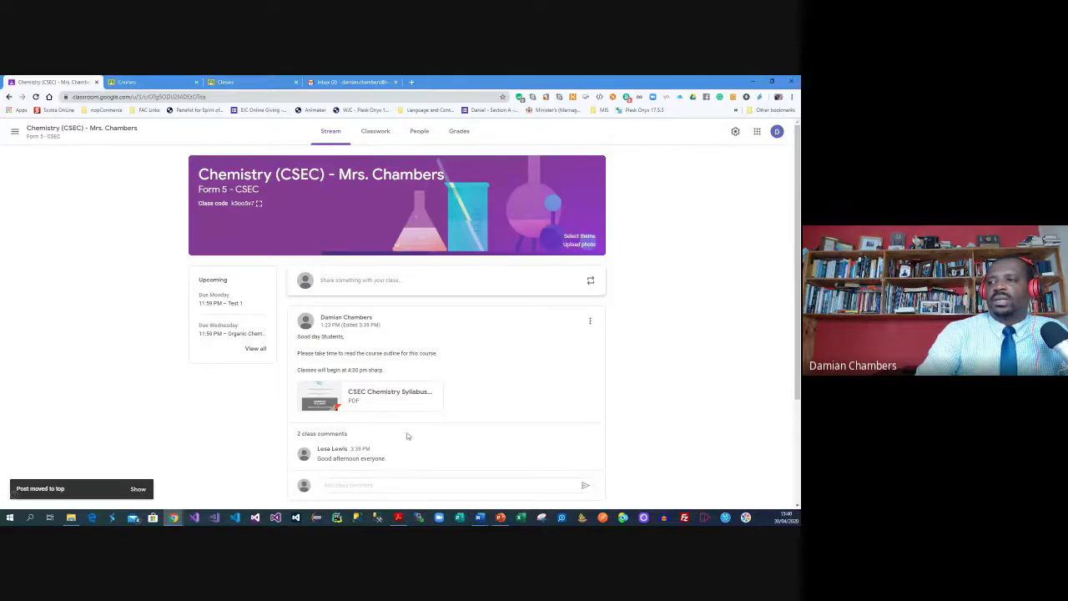
scroll(429, 386, down, 2)
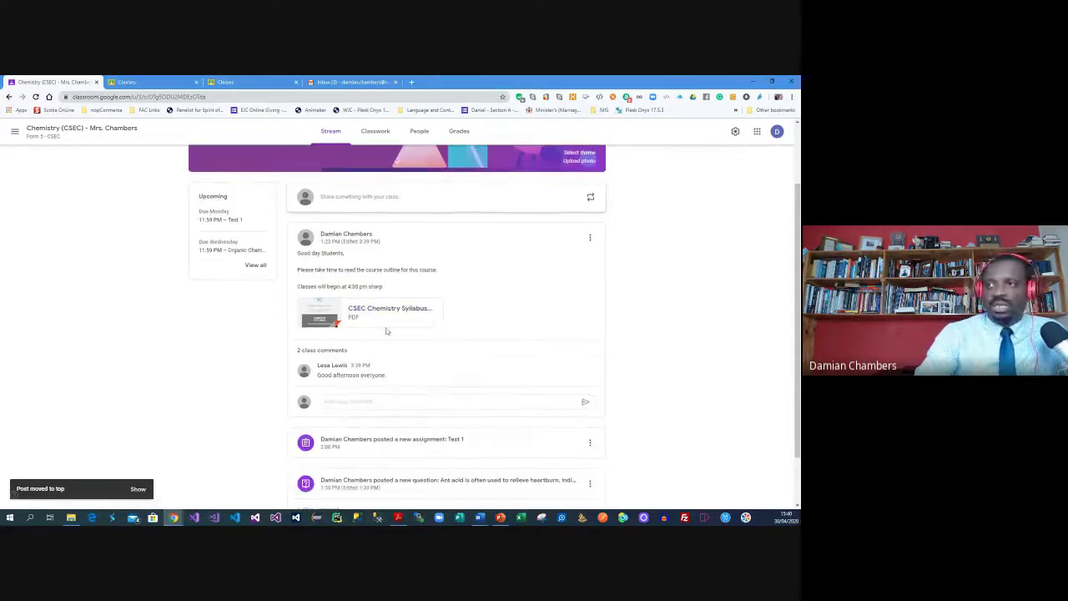
click(331, 354)
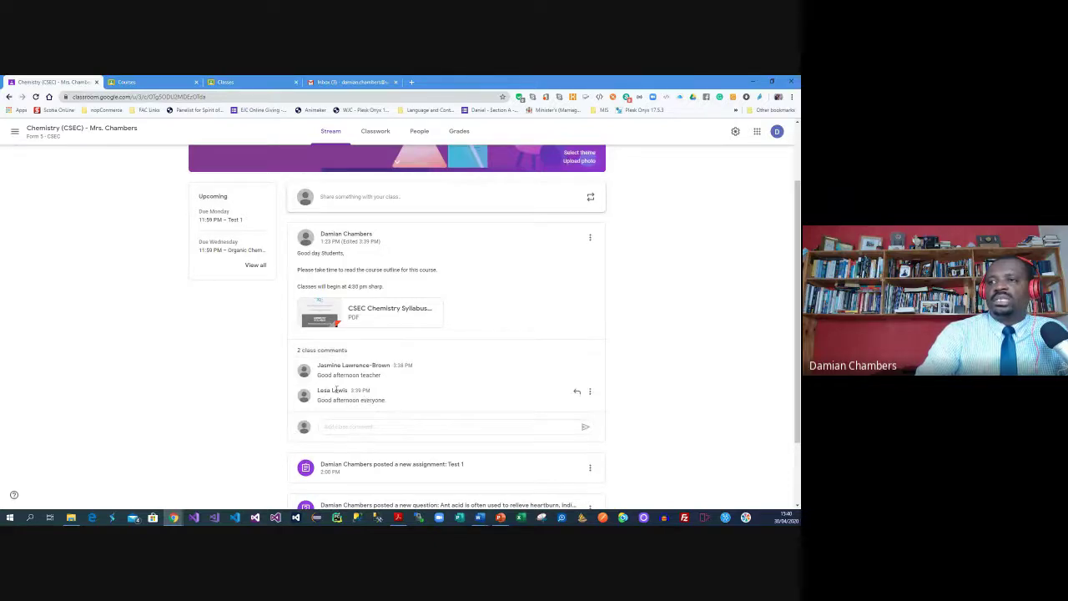
scroll(405, 305, down, 2)
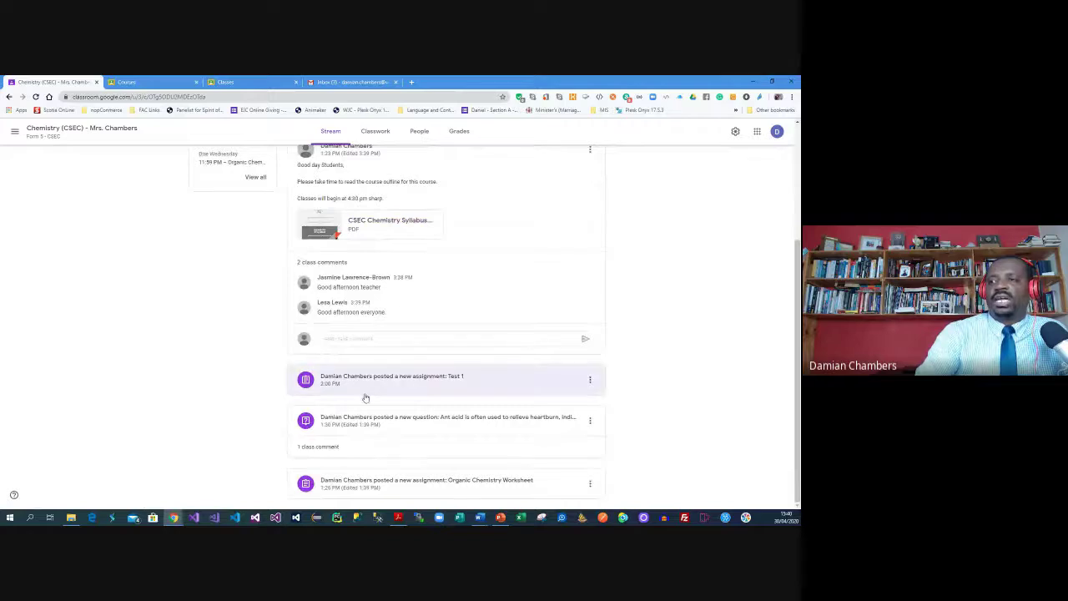
scroll(251, 289, up, 4)
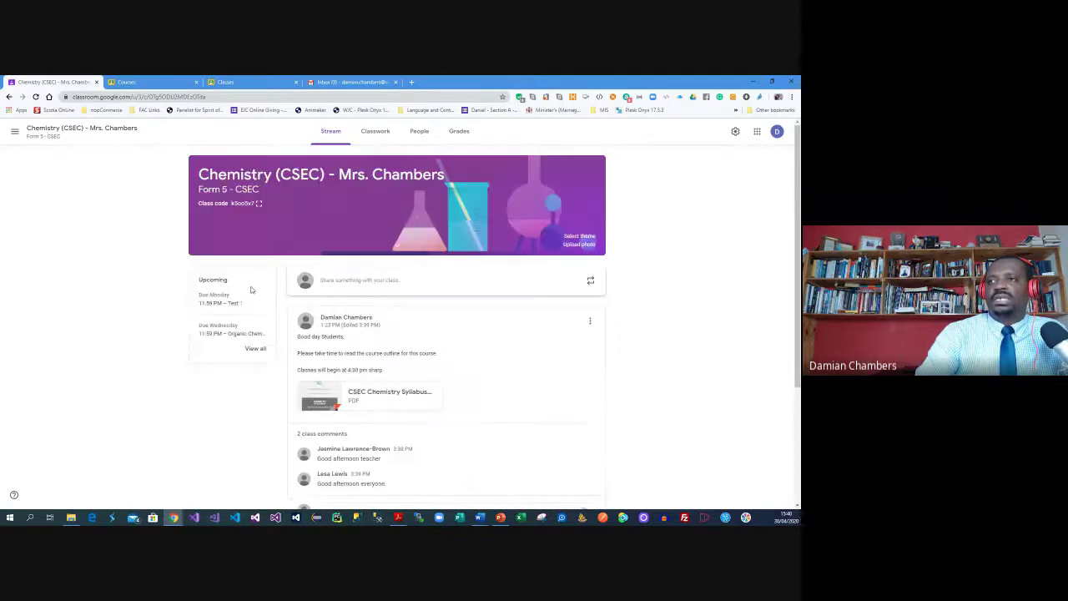
click(374, 131)
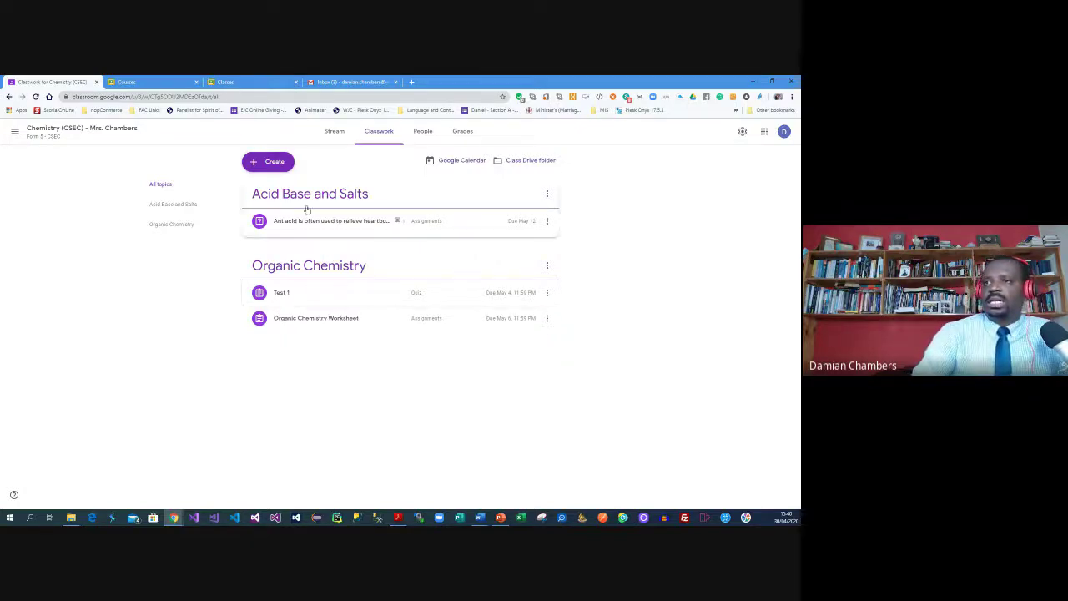
Expand the Test 1 quiz and open its Organic Chemistry - Mid-Term Test form
click(292, 298)
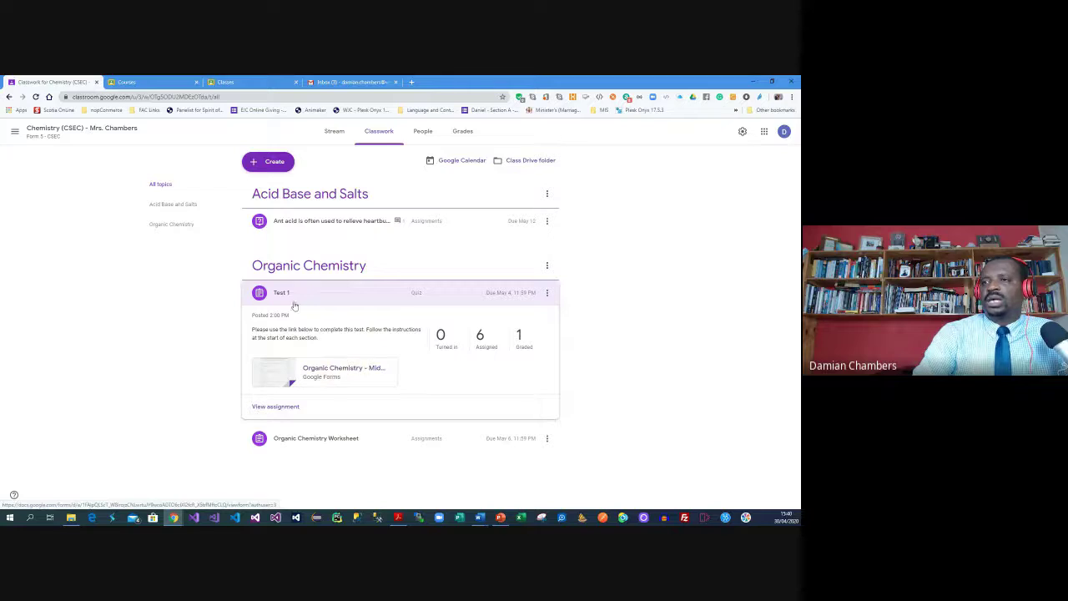
click(322, 377)
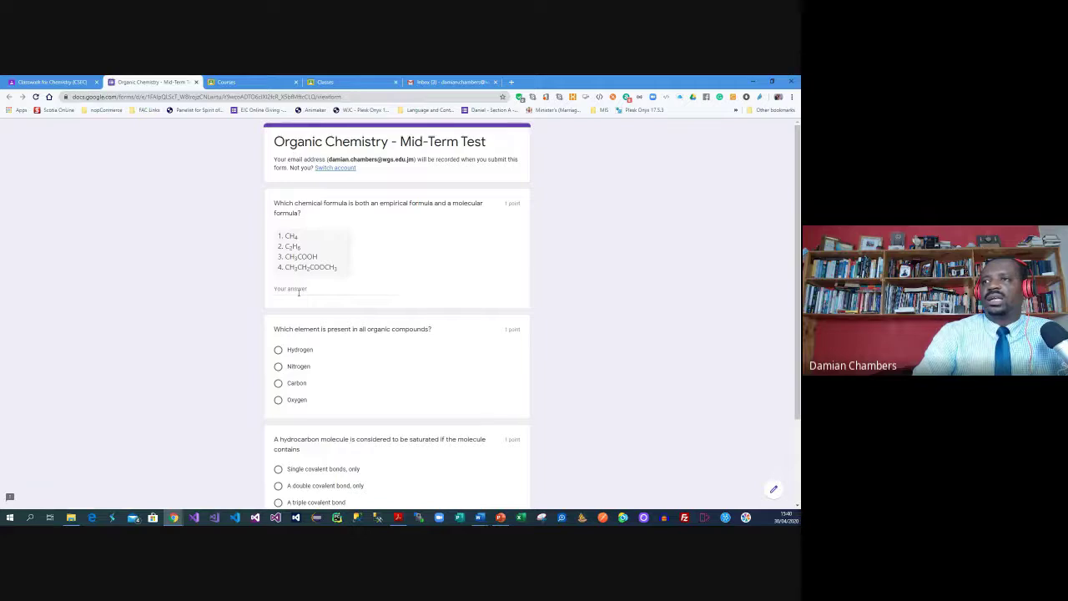
Answer Section A: enter 2 for the formula, choose Carbon and 'A double covalent bond, only'
scroll(265, 226, down, 2)
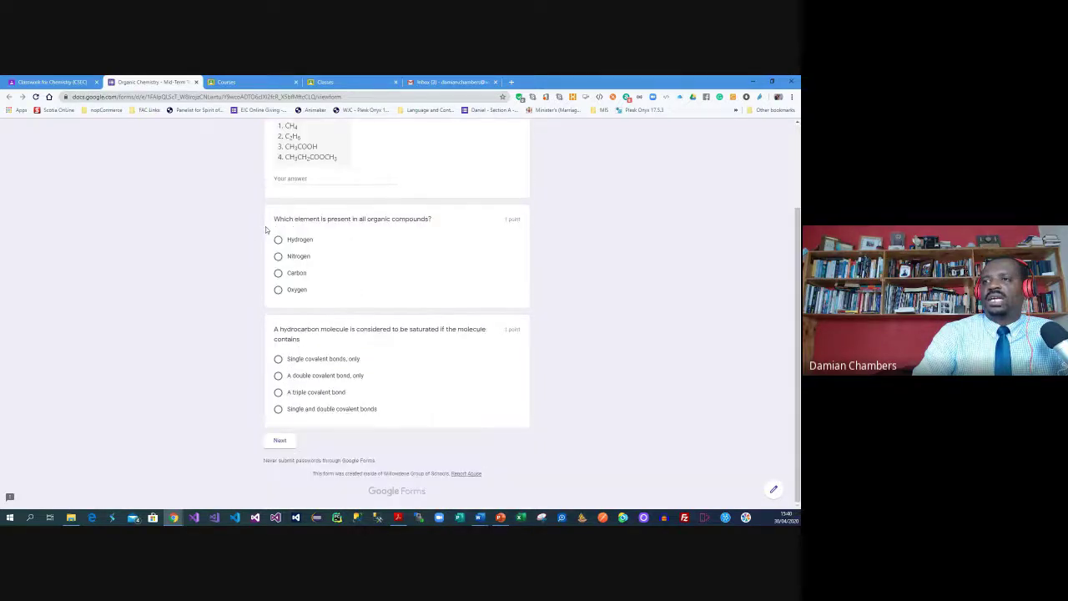
scroll(212, 338, up, 2)
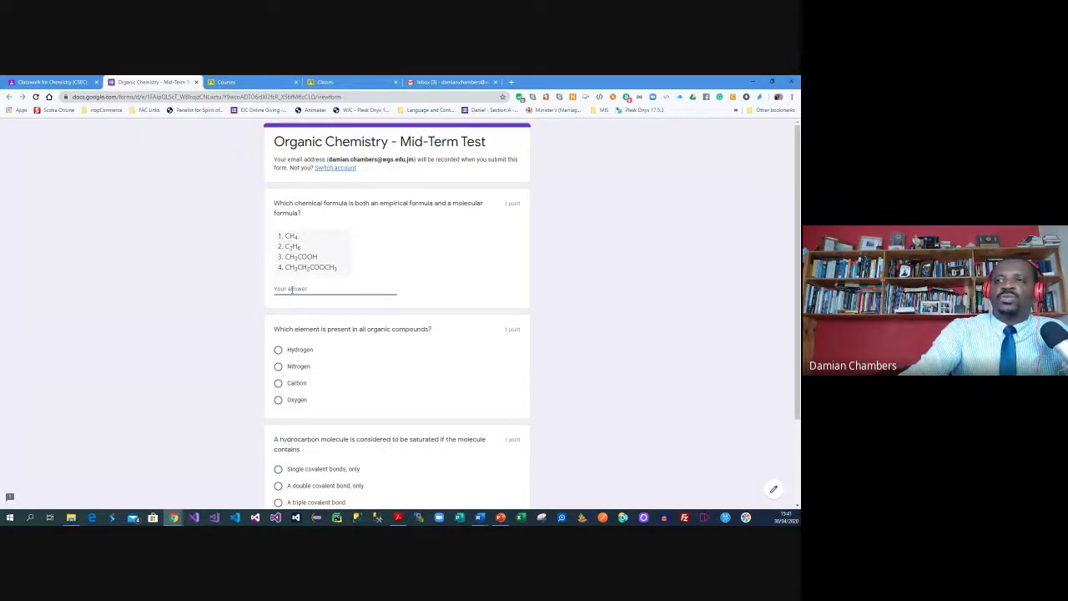
click(291, 288)
text(2)
click(212, 341)
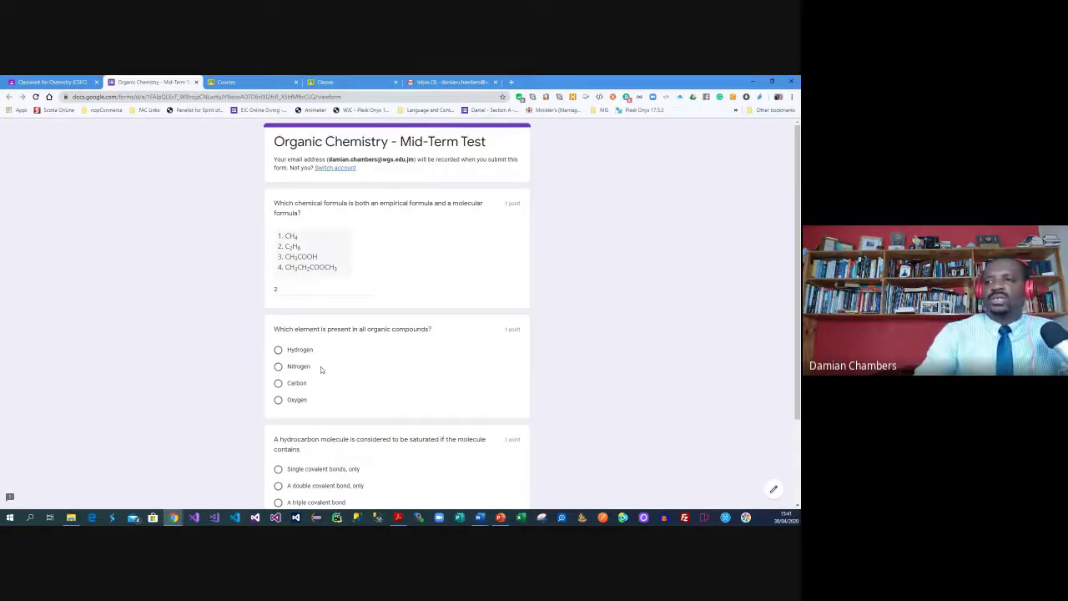
click(283, 384)
scroll(285, 384, down, 3)
click(291, 382)
click(278, 442)
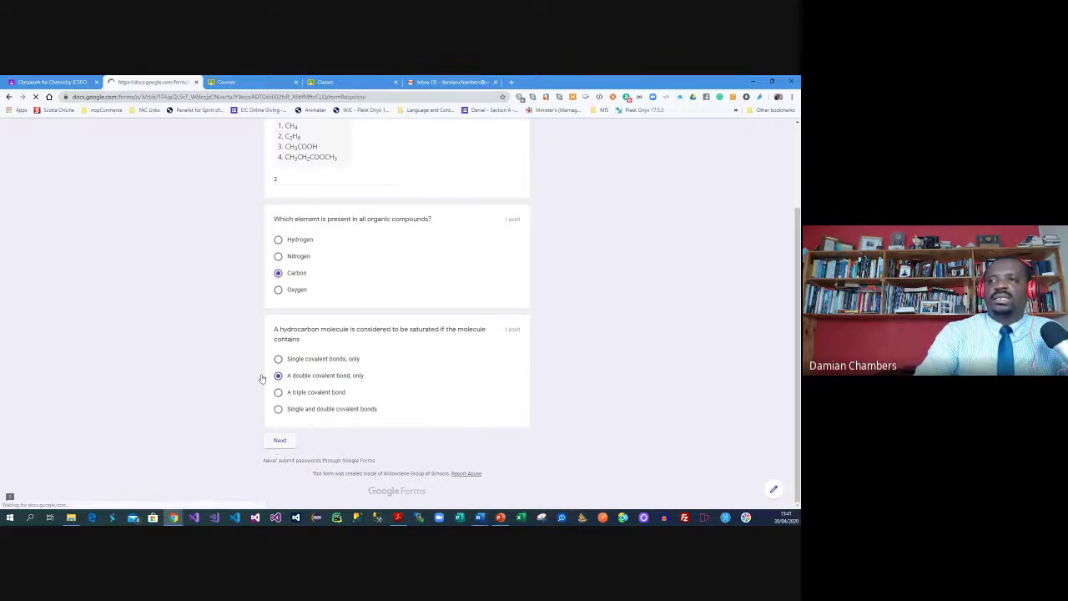
Answer Section B with 'Ans' for oxidation number and 'Et' for the hydrocarbon question
click(302, 286)
text(i)
key(BackSpace)
key(BackSpace)
key(BackSpace)
text(Answer to my essay)
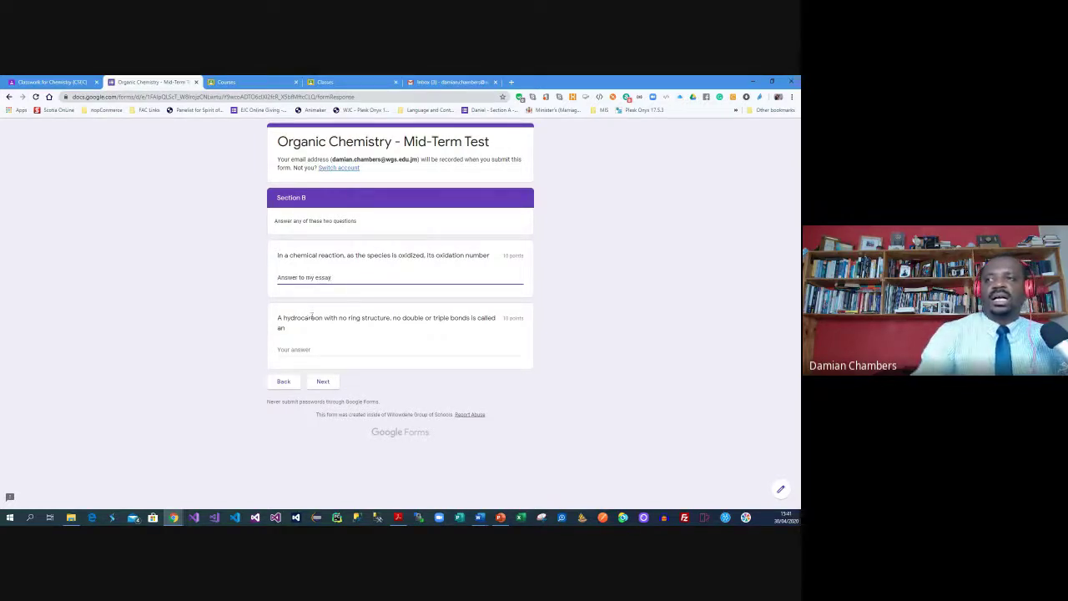
click(312, 348)
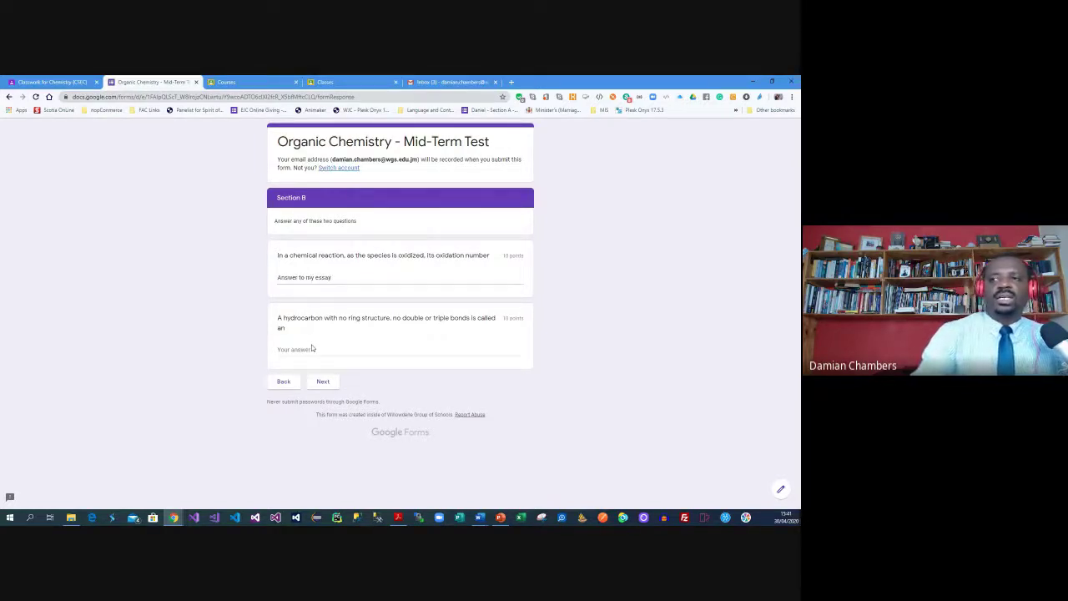
text(Et)
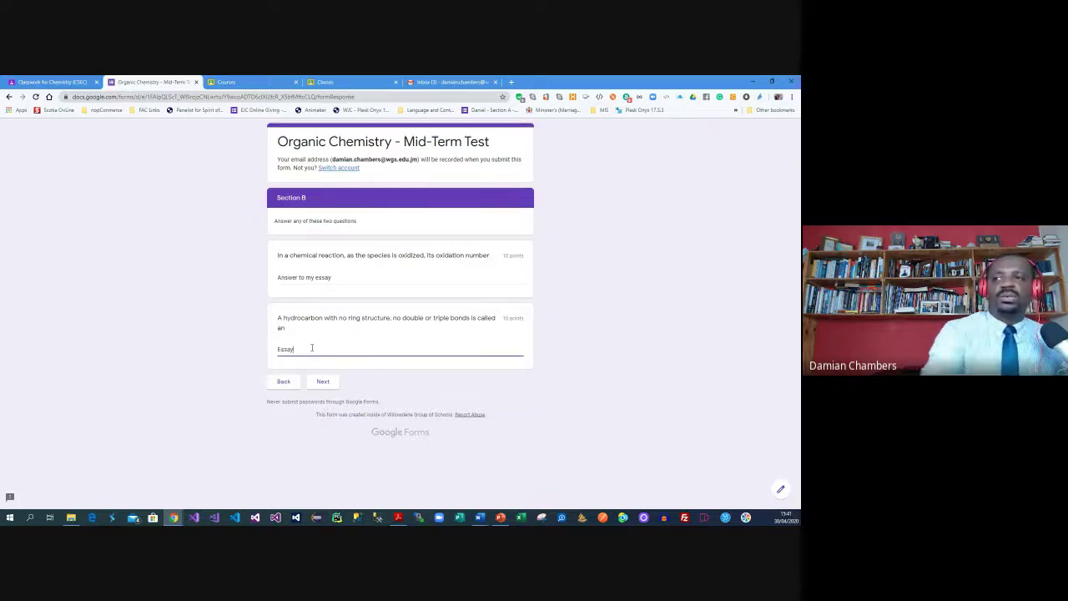
click(323, 382)
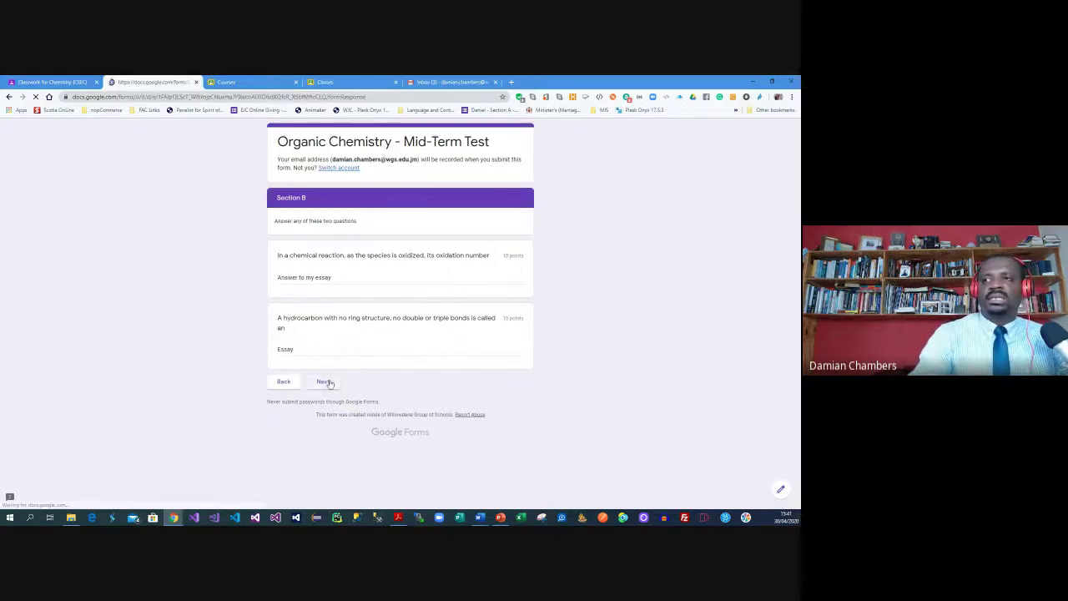
Match Section C statements to Melting point, Freezing point, Gas, Liquid, Boiling Point and Solid
scroll(222, 280, down, 1)
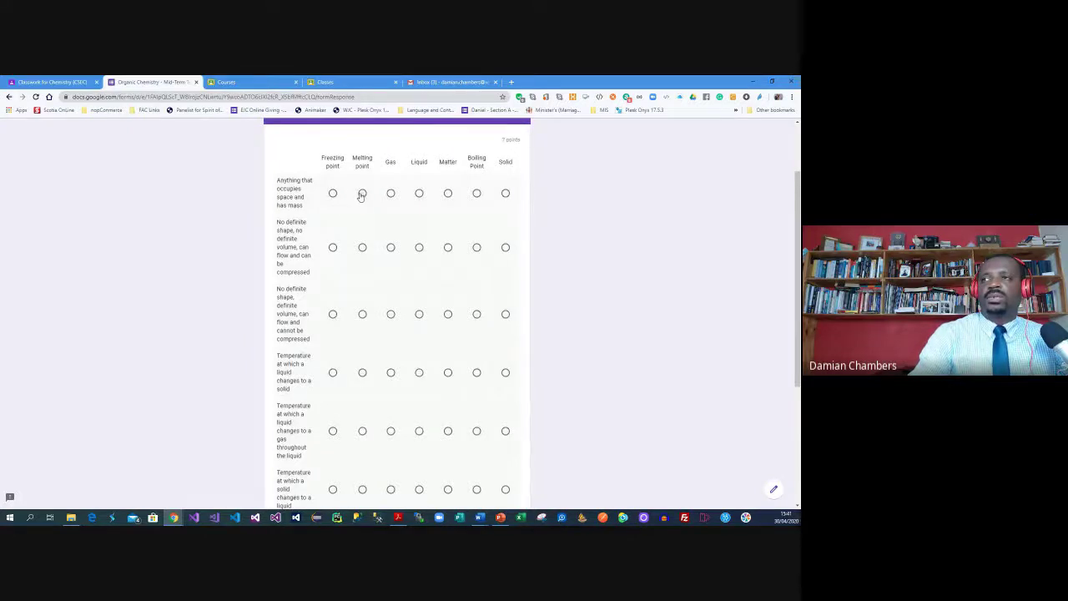
click(362, 194)
click(333, 248)
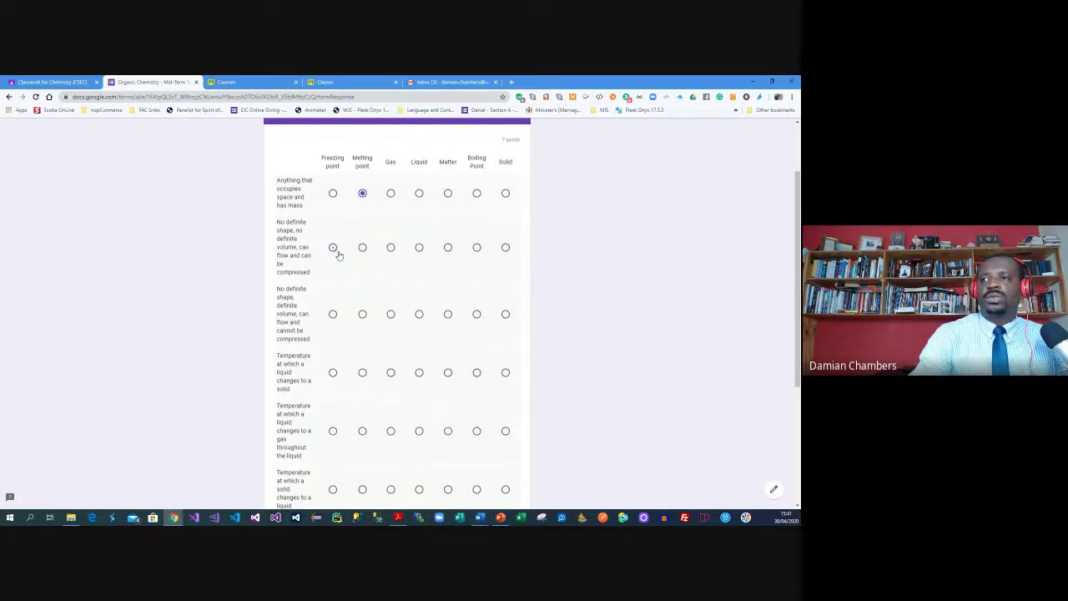
click(391, 315)
click(420, 373)
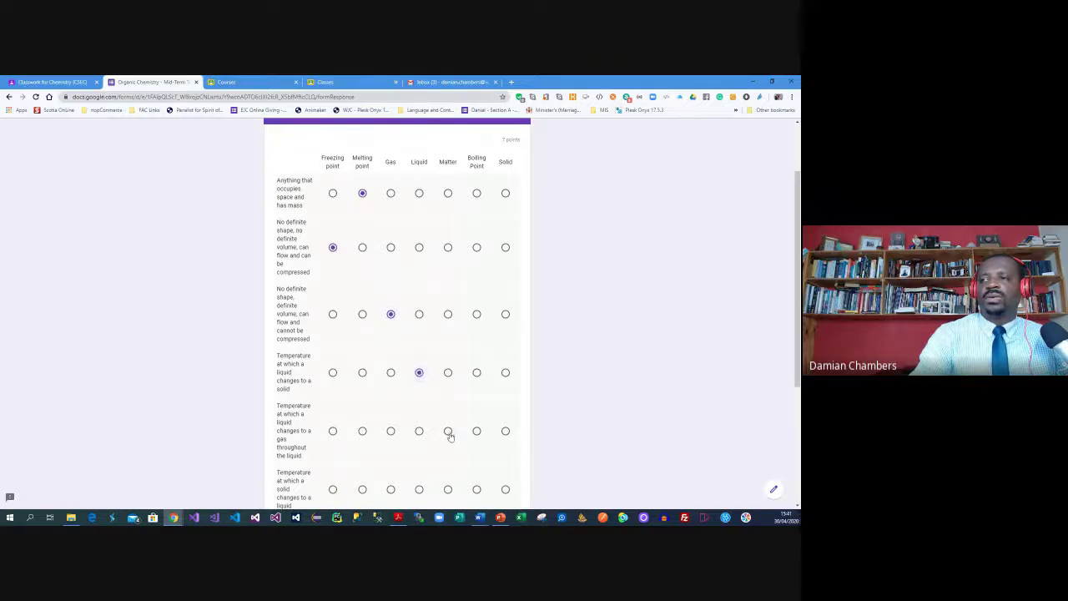
scroll(449, 435, down, 2)
click(476, 364)
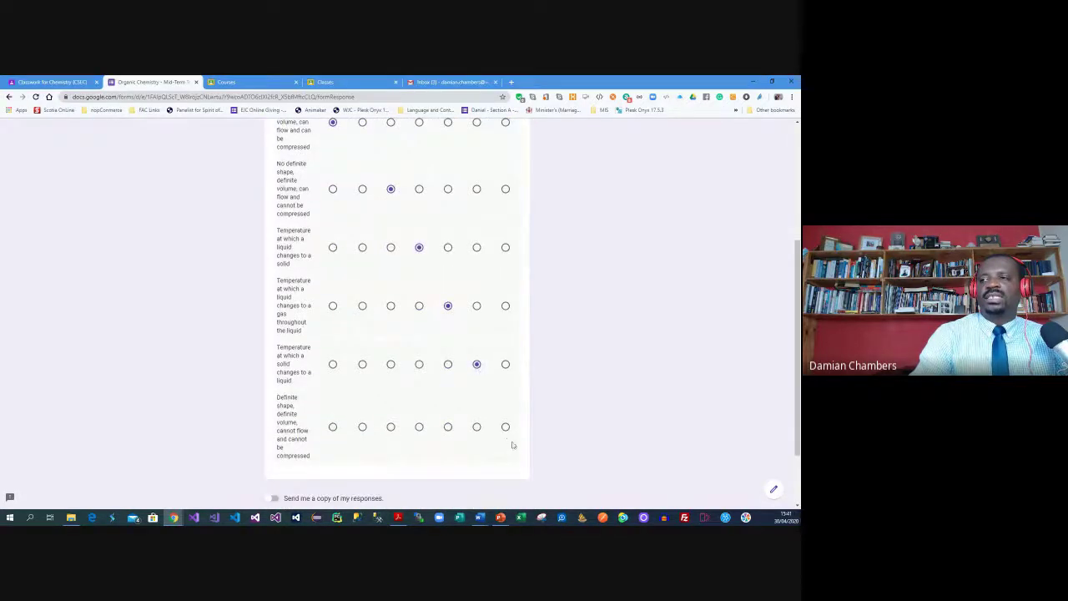
click(506, 427)
Submit the completed Mid-Term Test and return to the Chemistry classwork tab
scroll(551, 410, up, 3)
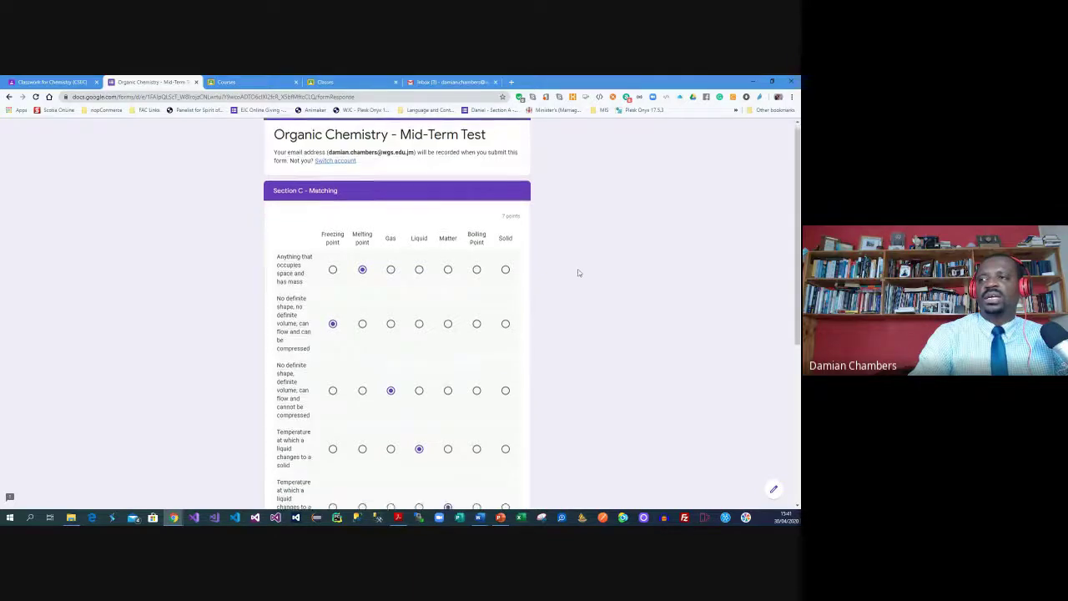
scroll(577, 276, down, 5)
click(325, 441)
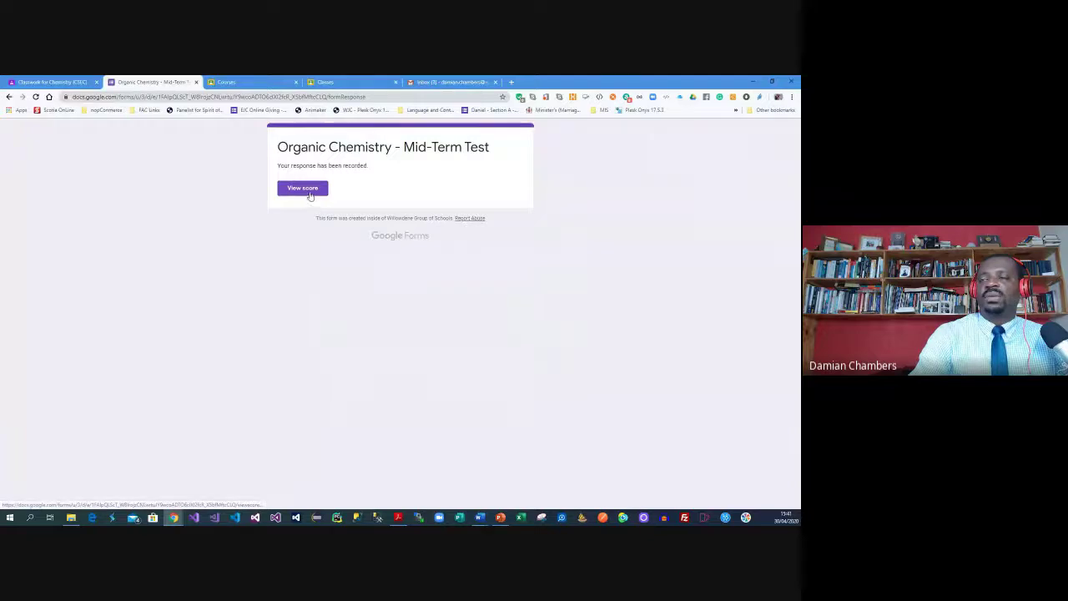
click(83, 82)
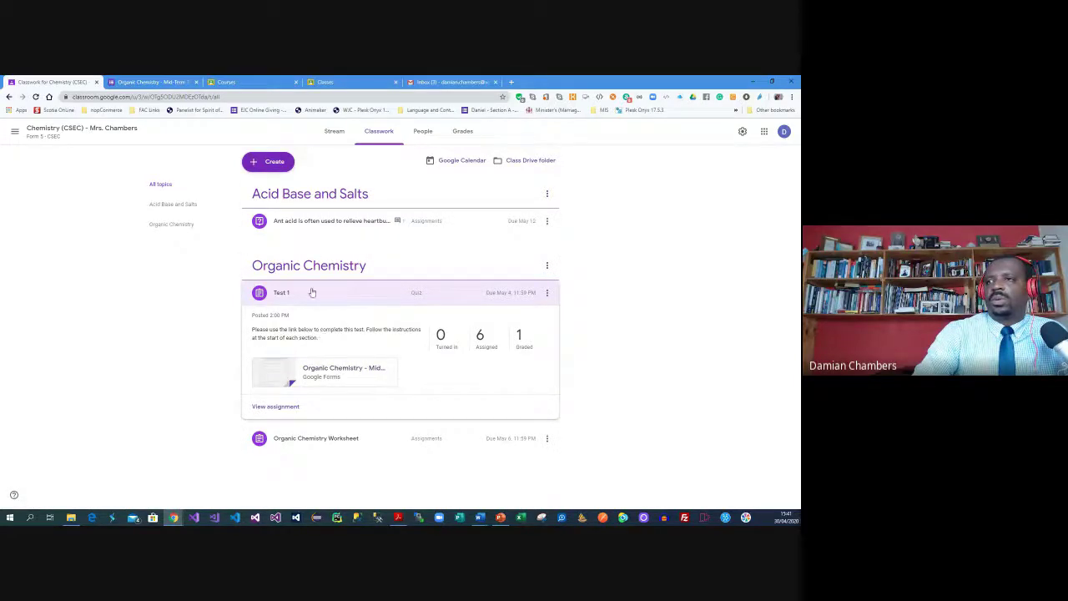
Collapse Test 1, then return to the Chemistry (CSEC) Stream and scroll to the Test 1 post
click(277, 296)
click(547, 292)
click(597, 295)
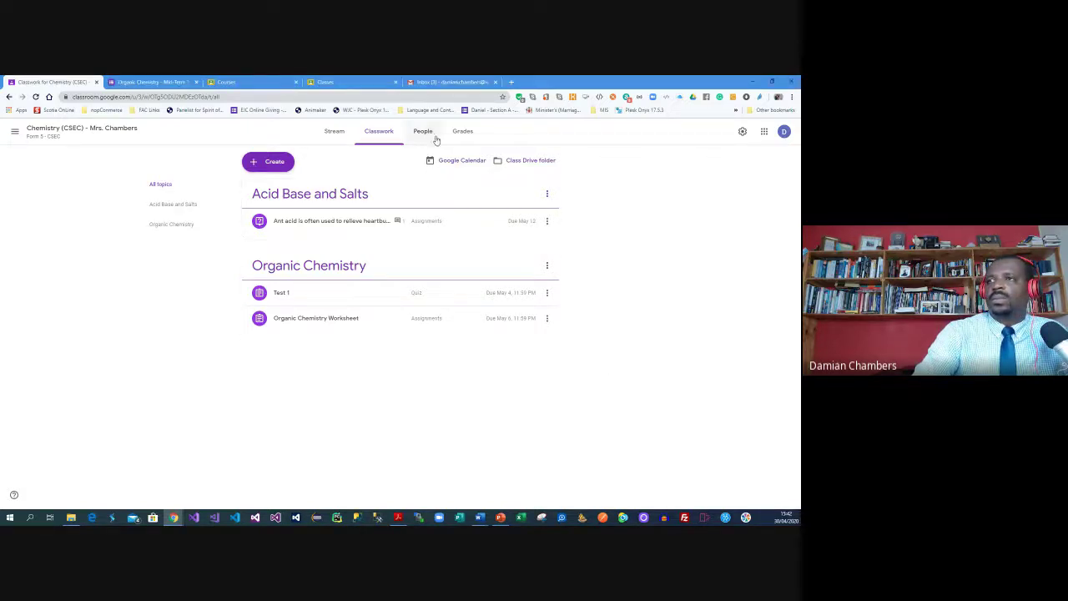
click(68, 132)
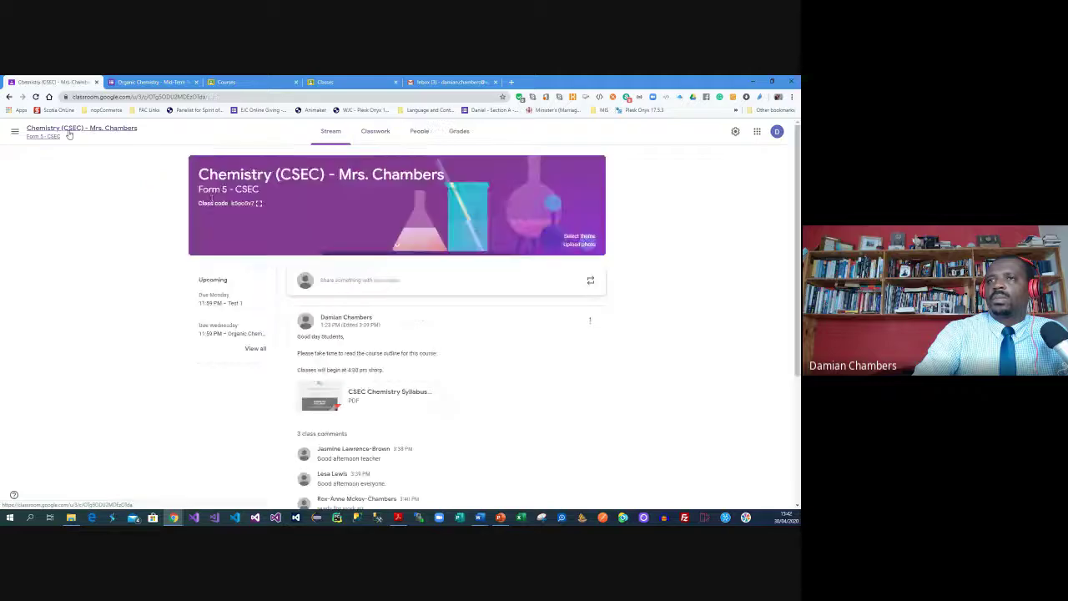
scroll(183, 398, down, 1)
scroll(212, 342, up, 1)
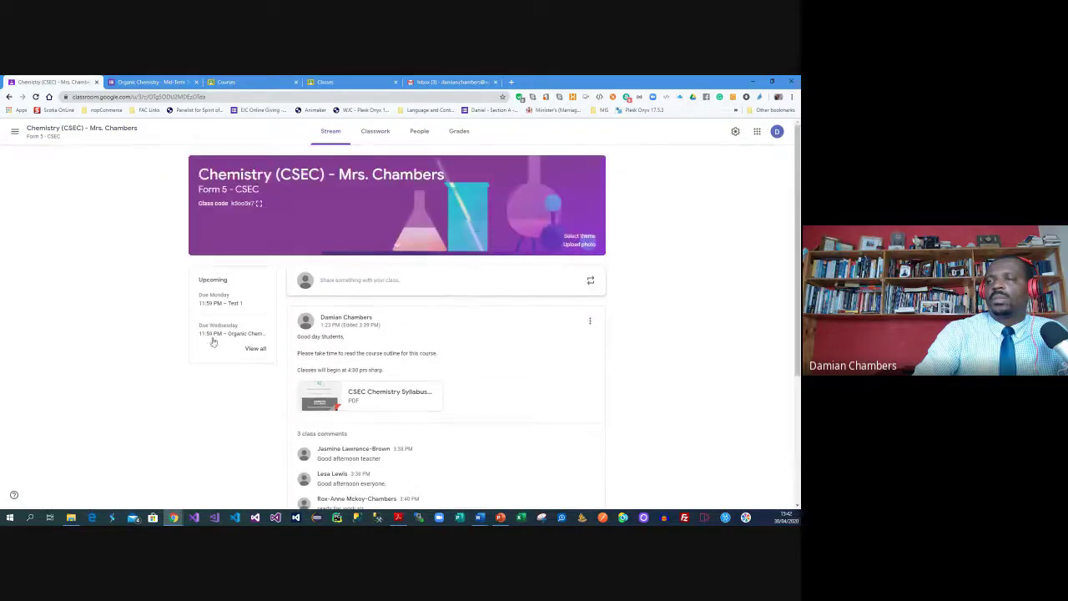
scroll(231, 335, down, 3)
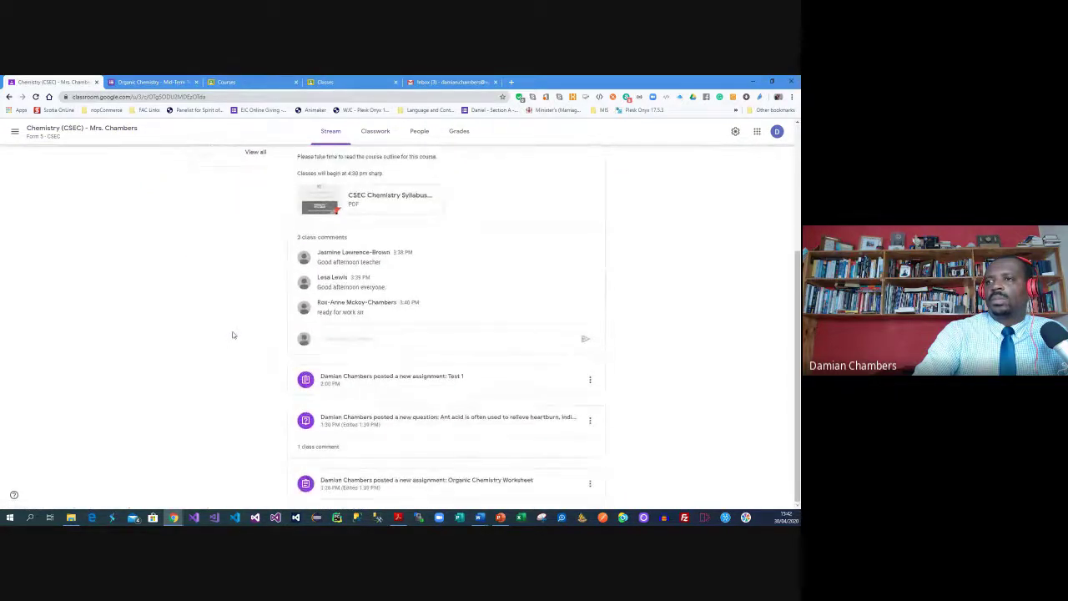
Open Test 1's turned-in submission and its grade-out-of-30 box, then return to the Mid-Term Test form tab
click(403, 383)
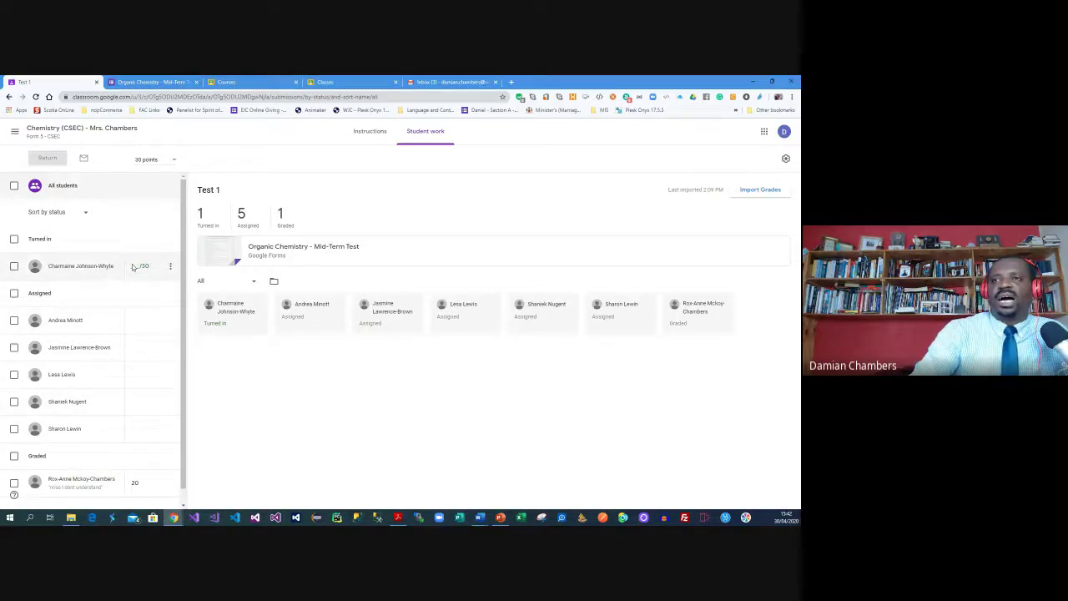
click(169, 267)
click(171, 269)
click(72, 266)
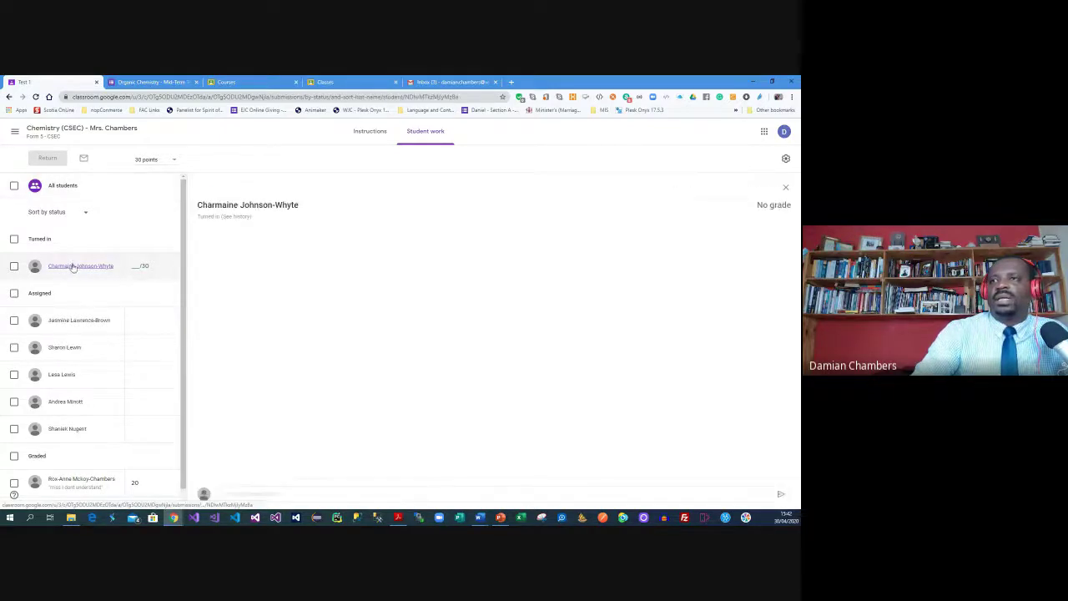
click(134, 266)
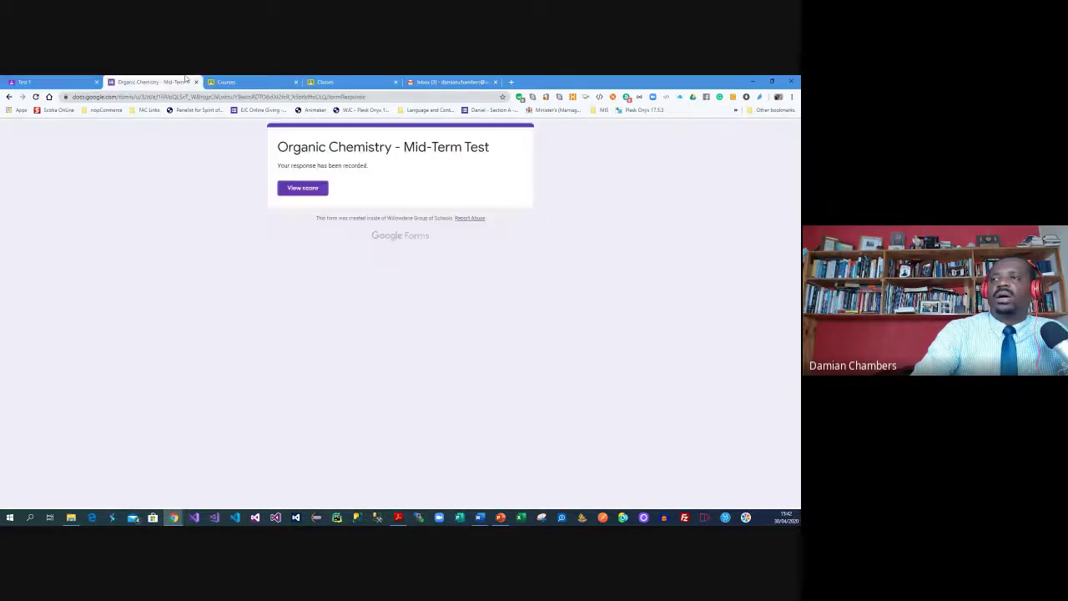
click(171, 82)
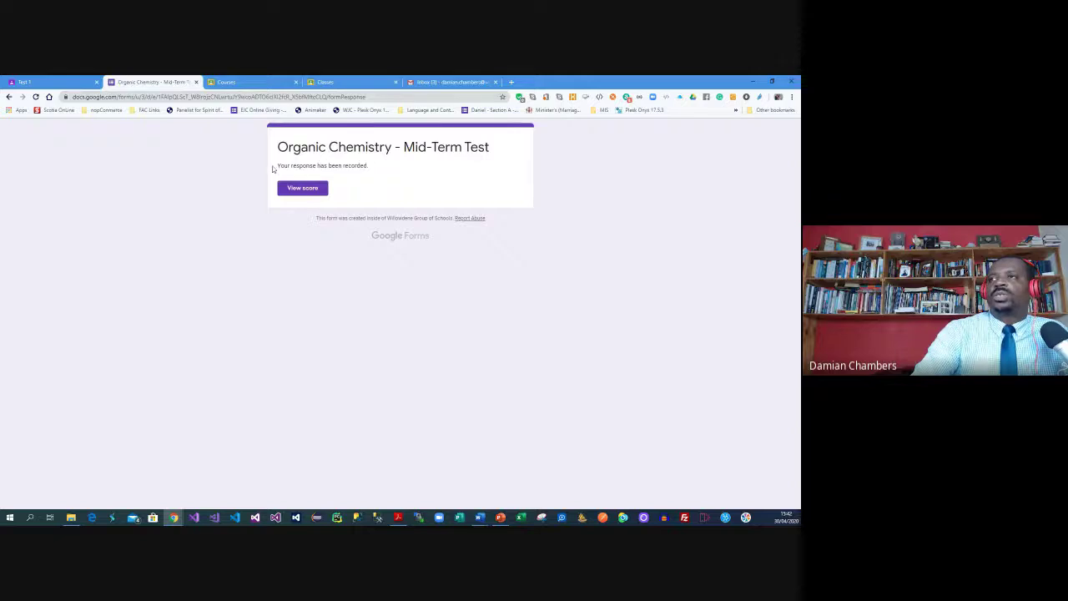
Check the submitted quiz's 2/30 score, then load google.com.jm
click(318, 194)
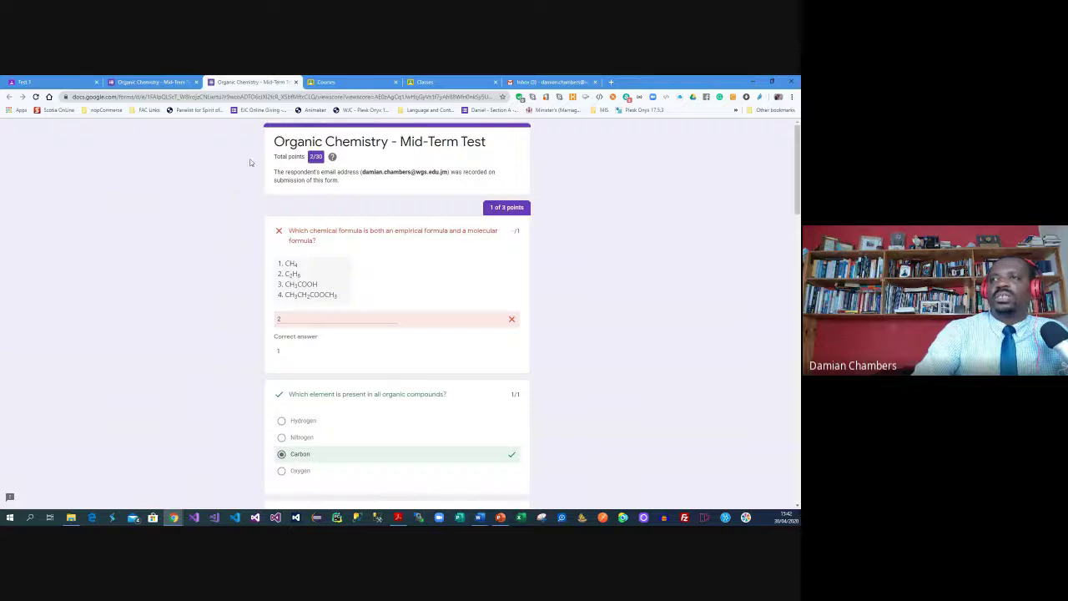
click(150, 82)
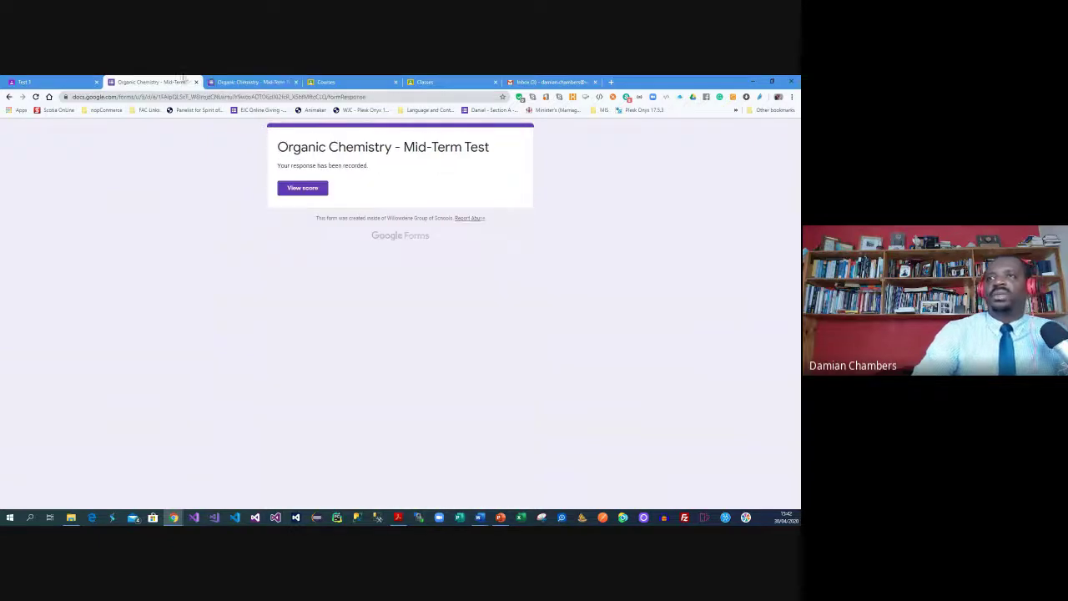
click(232, 96)
text(google.com.jm)
key(Return)
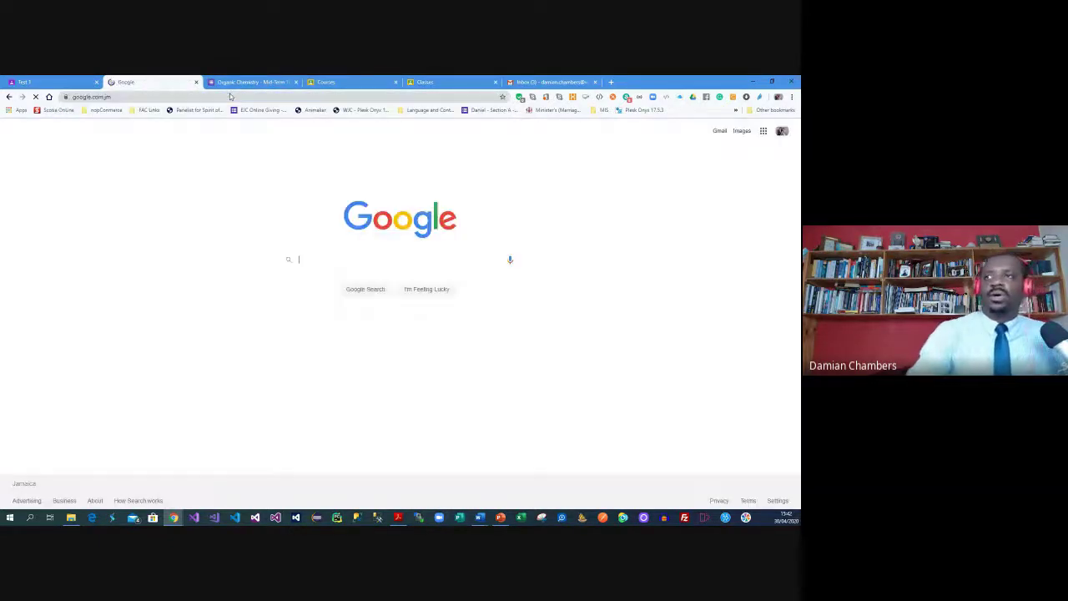
Switch to the third signed-in Google account and open Google Drive
click(782, 131)
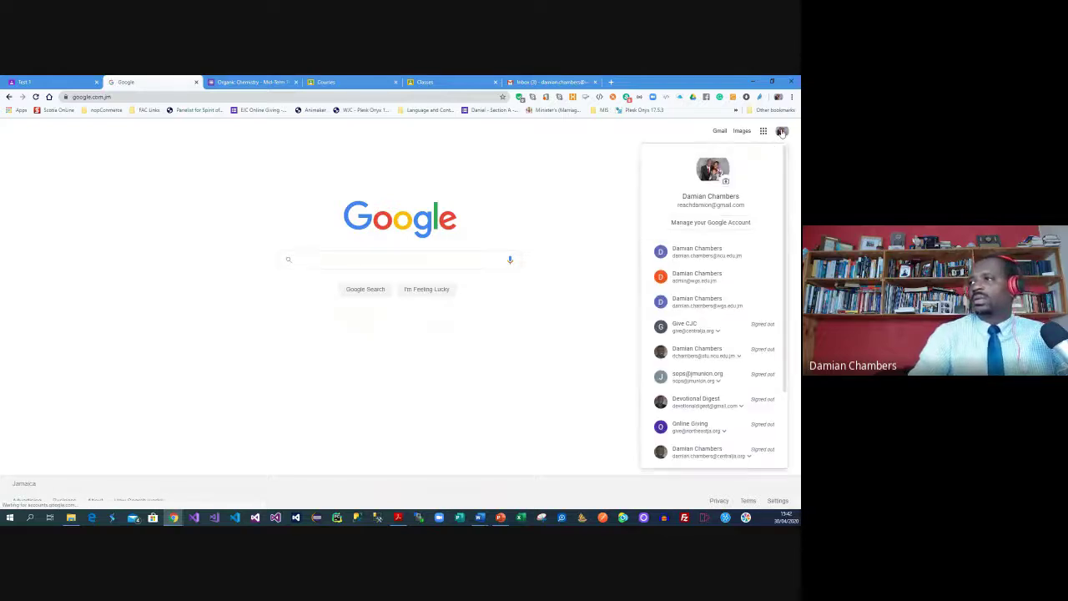
click(718, 306)
click(762, 131)
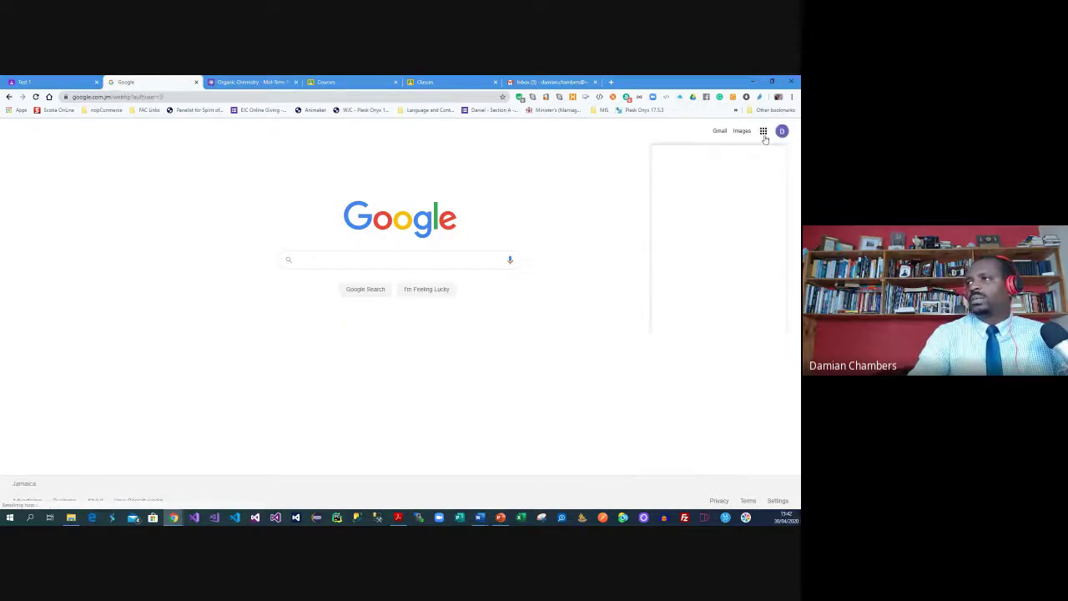
click(760, 170)
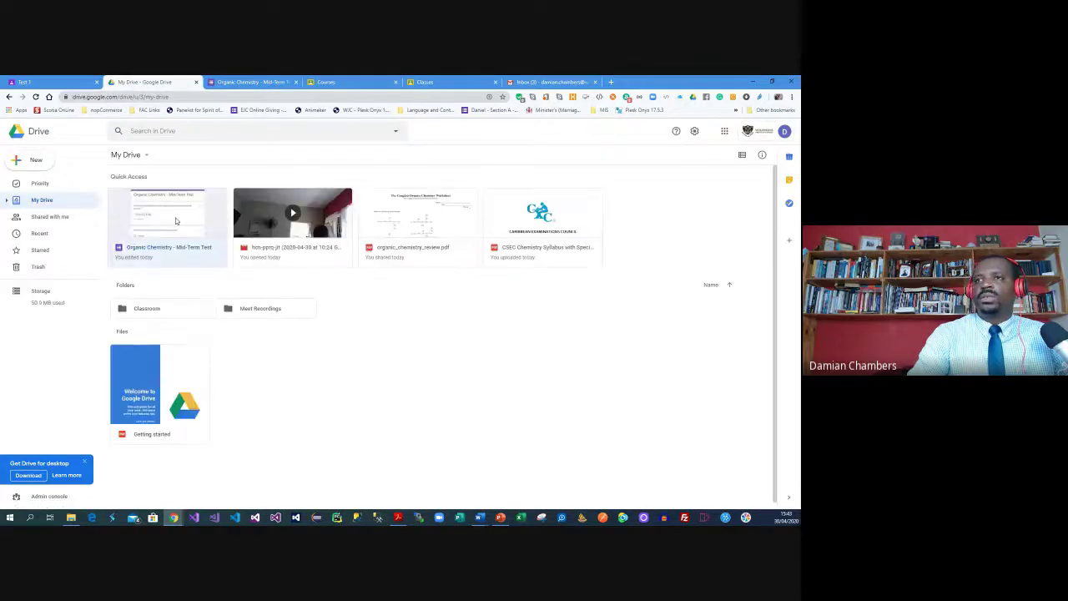
Open the Mid-Term Test form from Drive's recent files as the school account and check its score
click(176, 220)
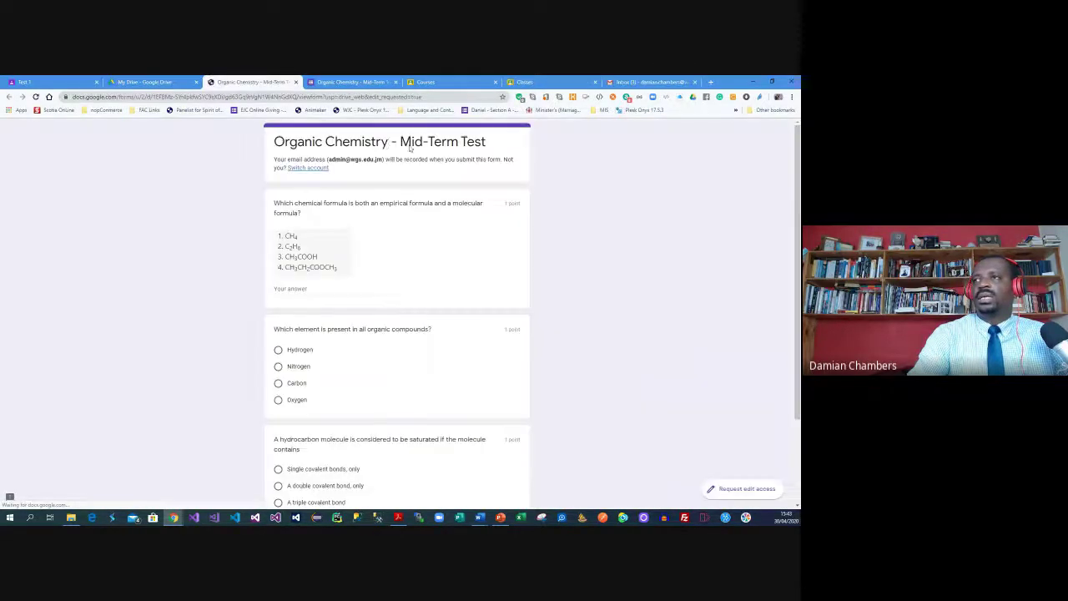
click(309, 169)
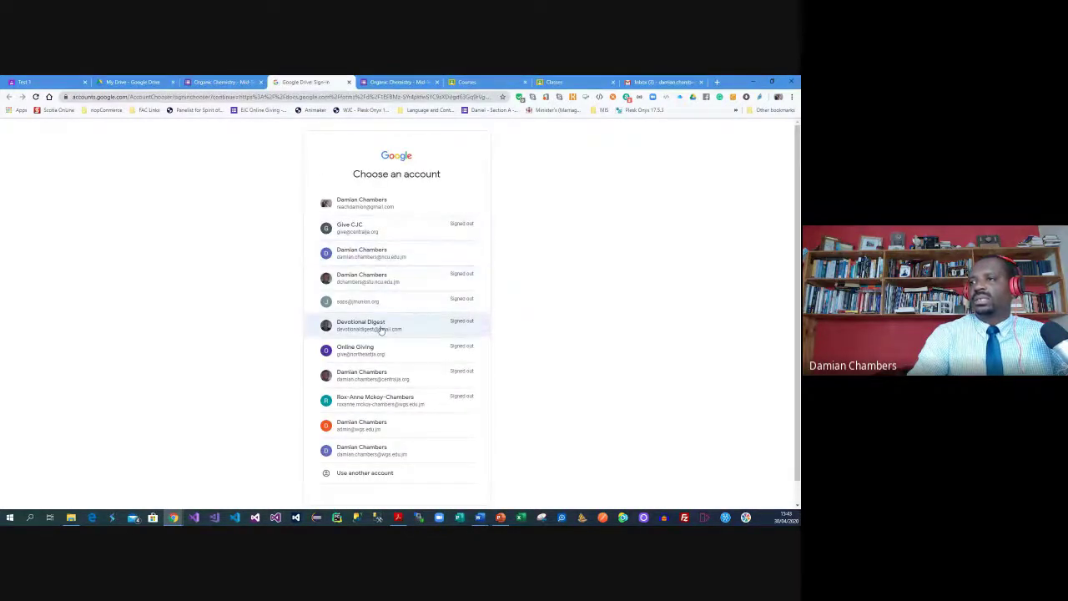
click(384, 449)
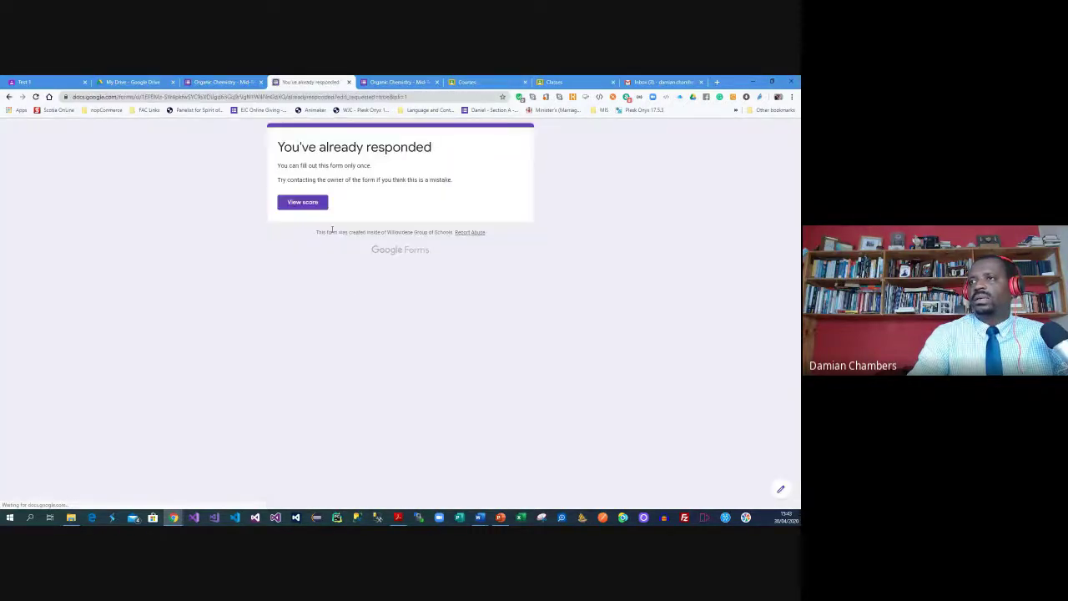
click(316, 203)
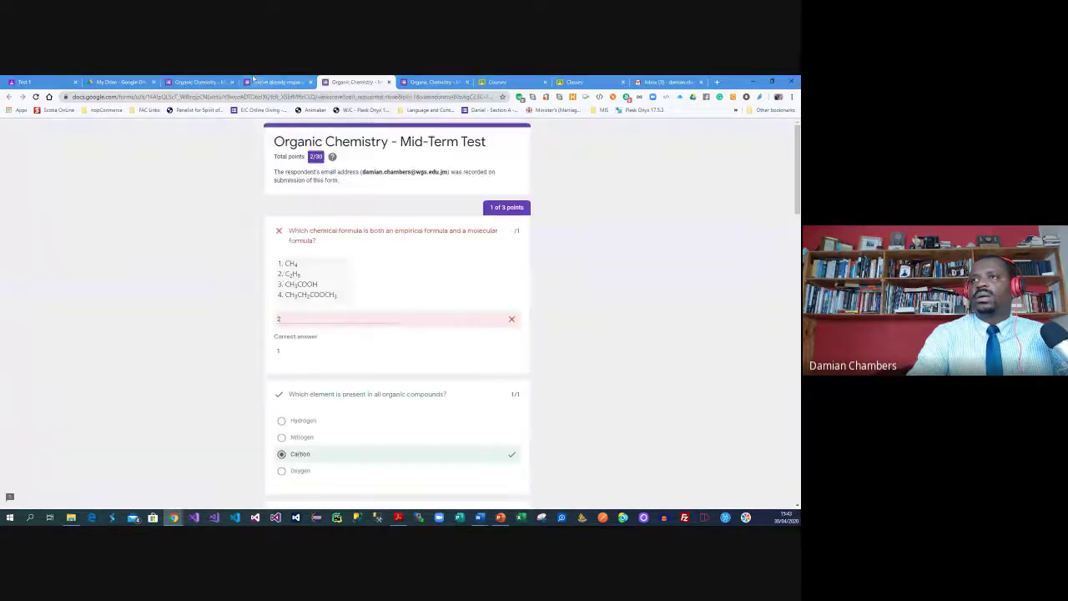
click(277, 82)
click(197, 82)
click(35, 96)
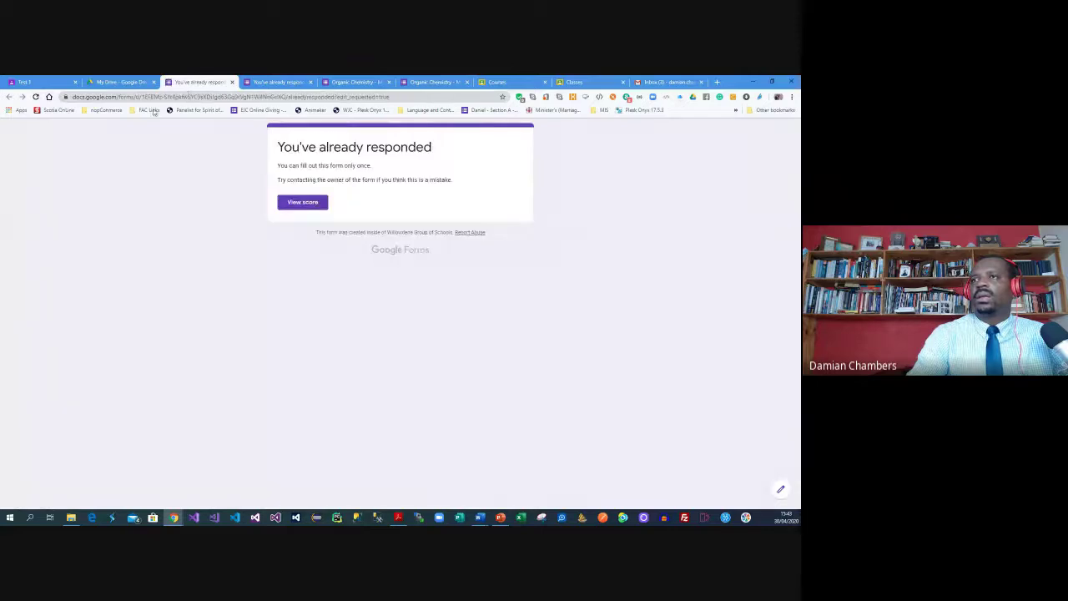
click(199, 97)
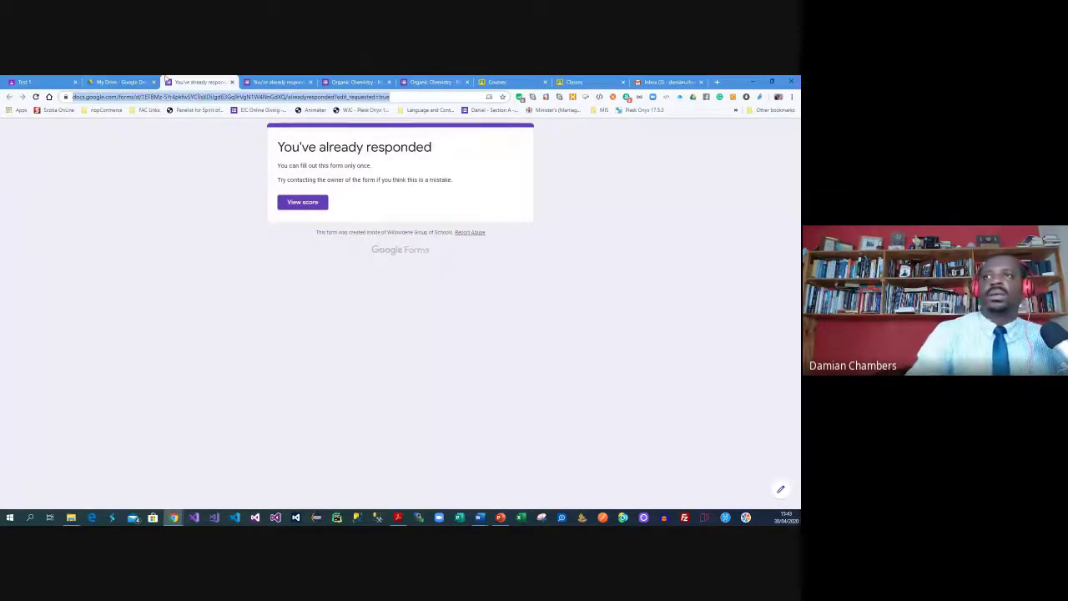
click(146, 82)
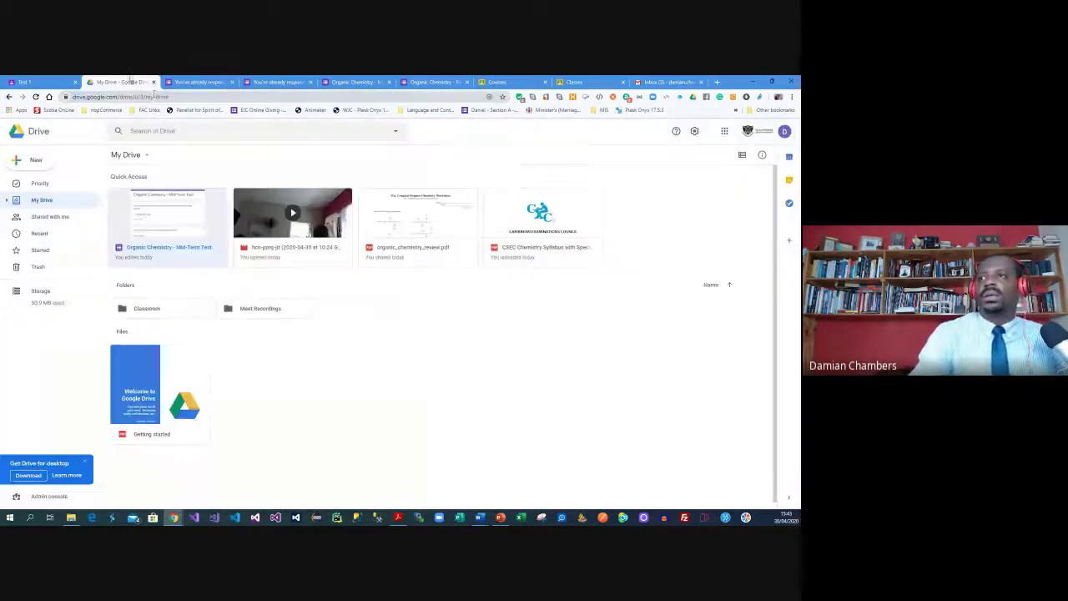
click(158, 260)
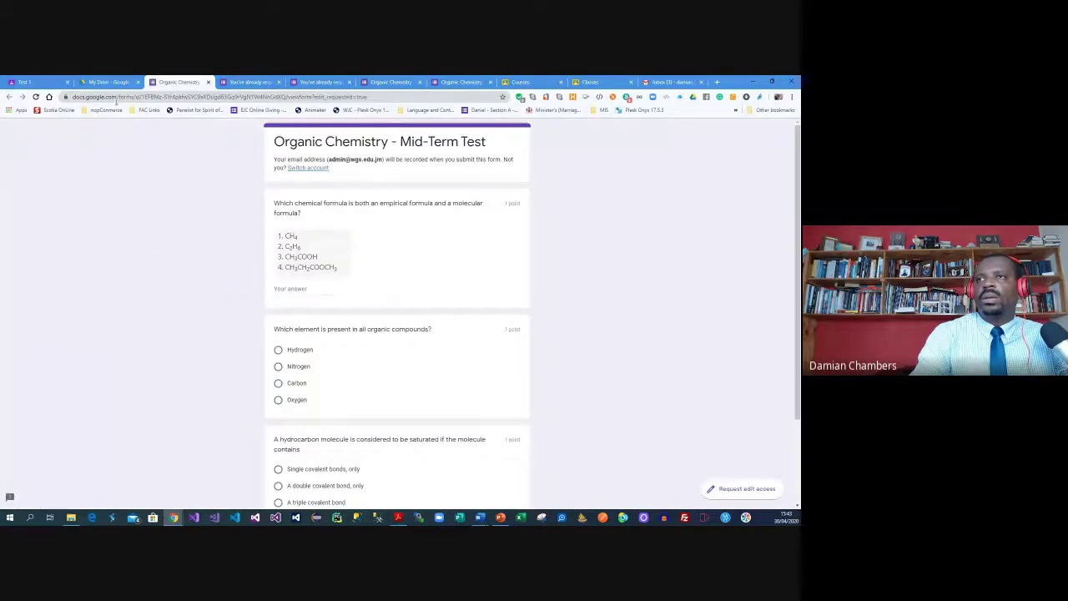
click(112, 83)
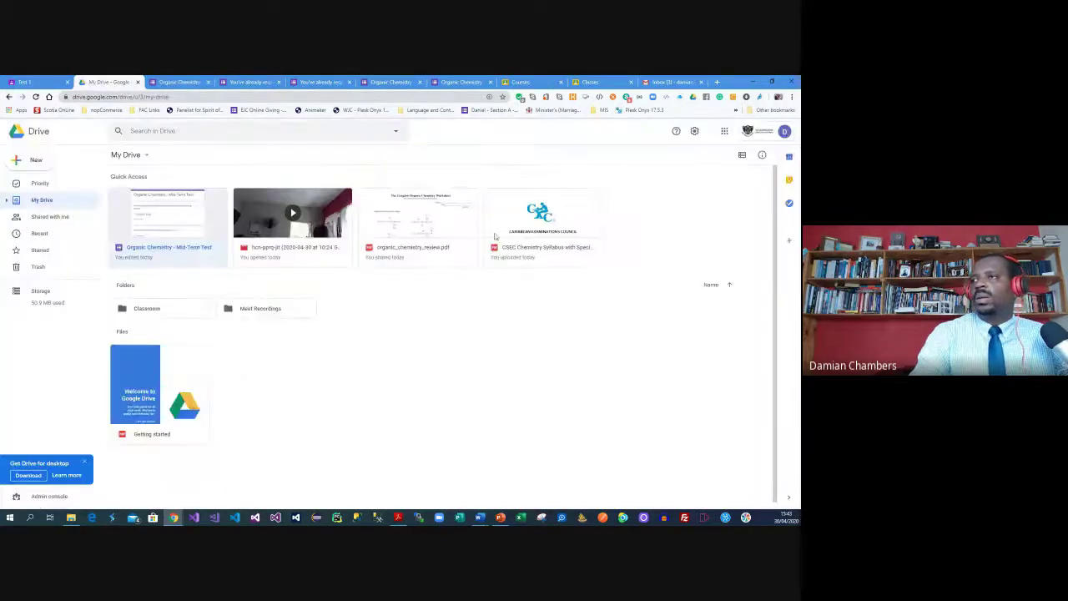
Open the form from My Drive's Classroom > Chemistry folder and switch it to the last listed account
click(6, 200)
click(22, 216)
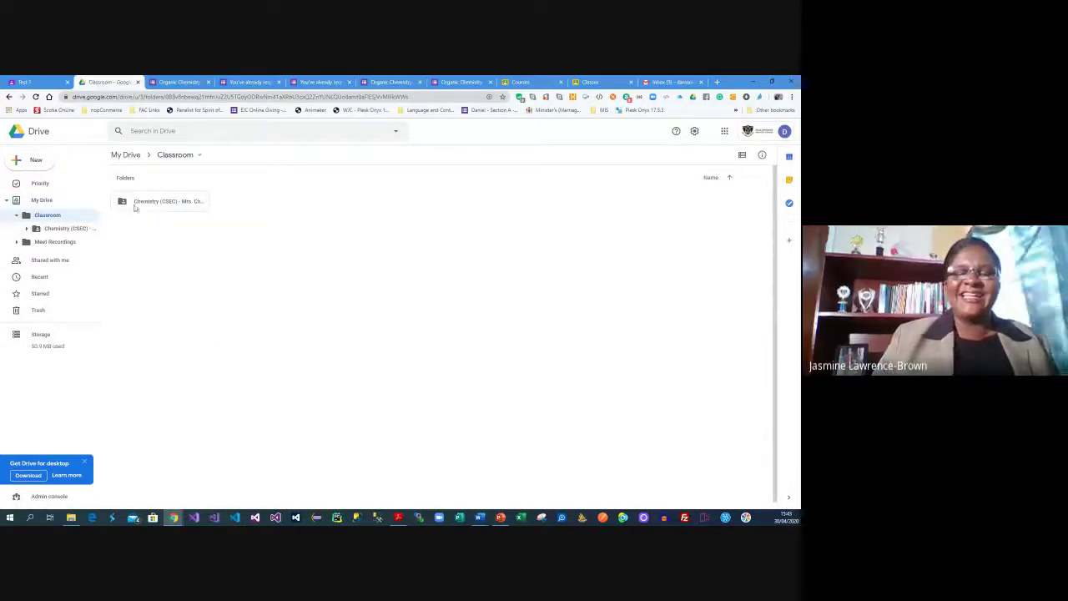
double_click(145, 204)
double_click(281, 257)
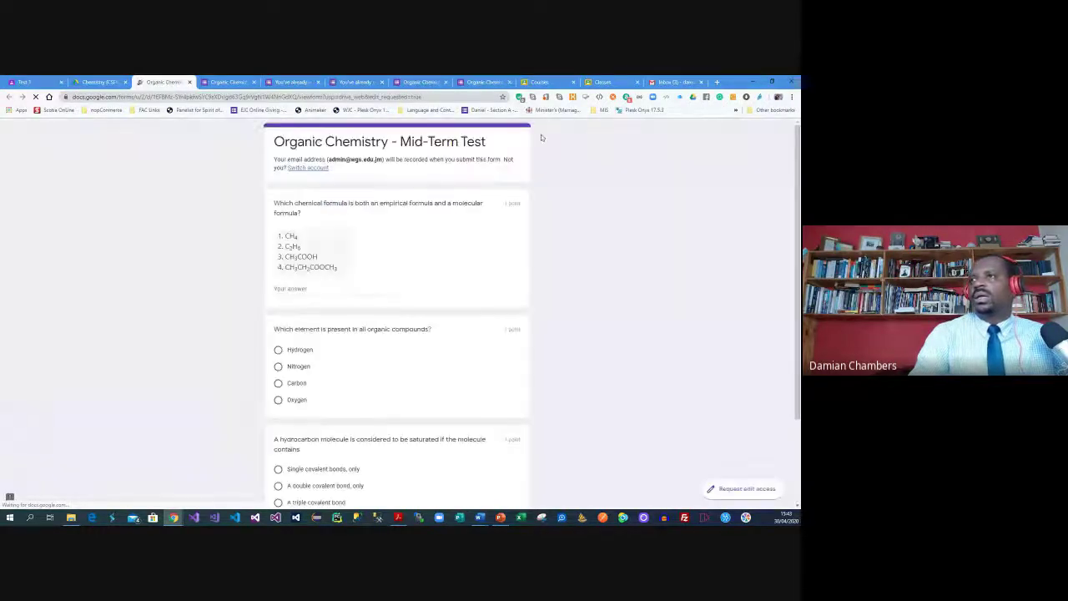
click(306, 168)
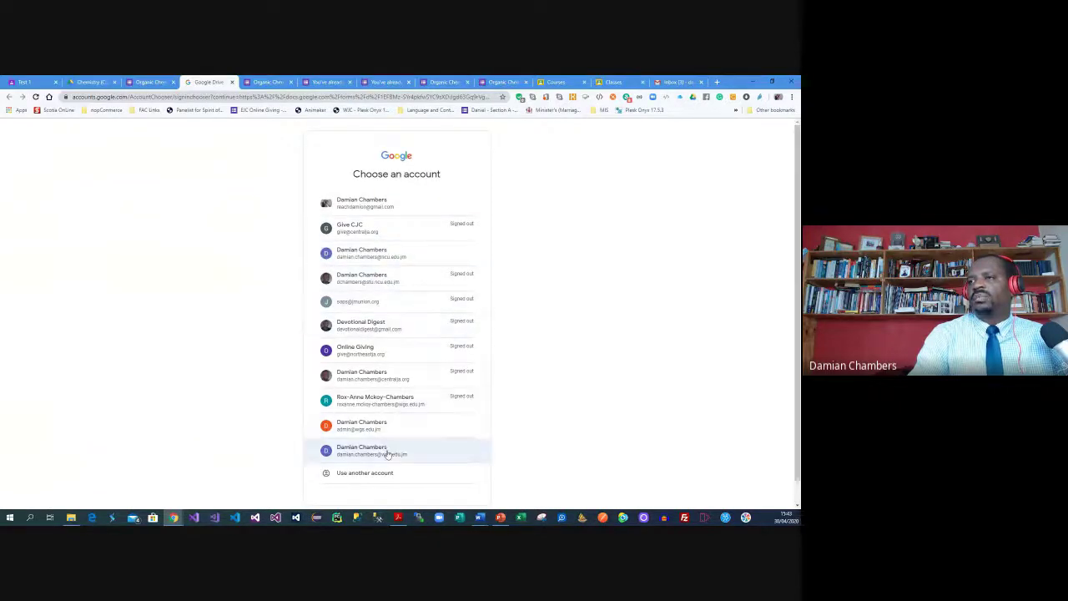
click(388, 453)
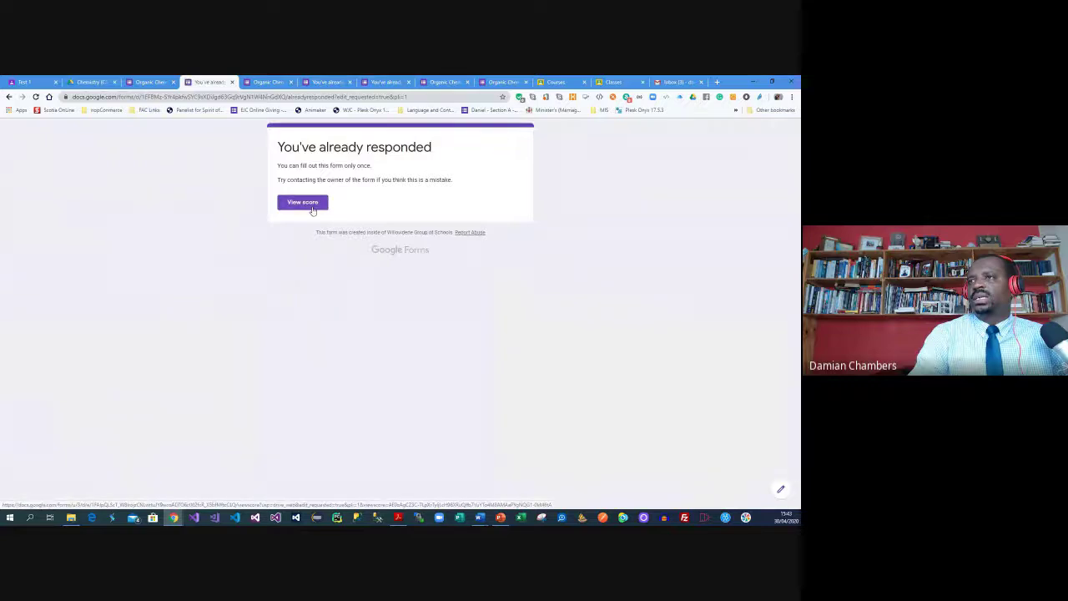
Close the six extra form tabs and bring up the Gmail inbox
click(231, 82)
click(231, 81)
click(231, 81)
click(232, 82)
click(231, 82)
click(231, 82)
click(266, 82)
Switch a new Google page to the third signed-in account, then return to the Classroom Courses tab
click(341, 80)
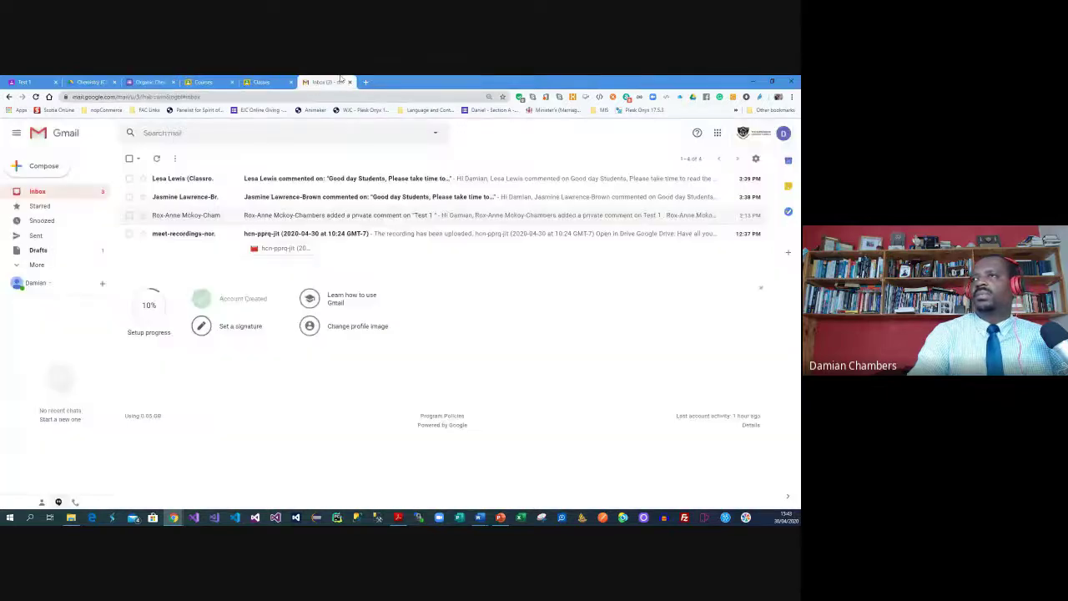
click(367, 82)
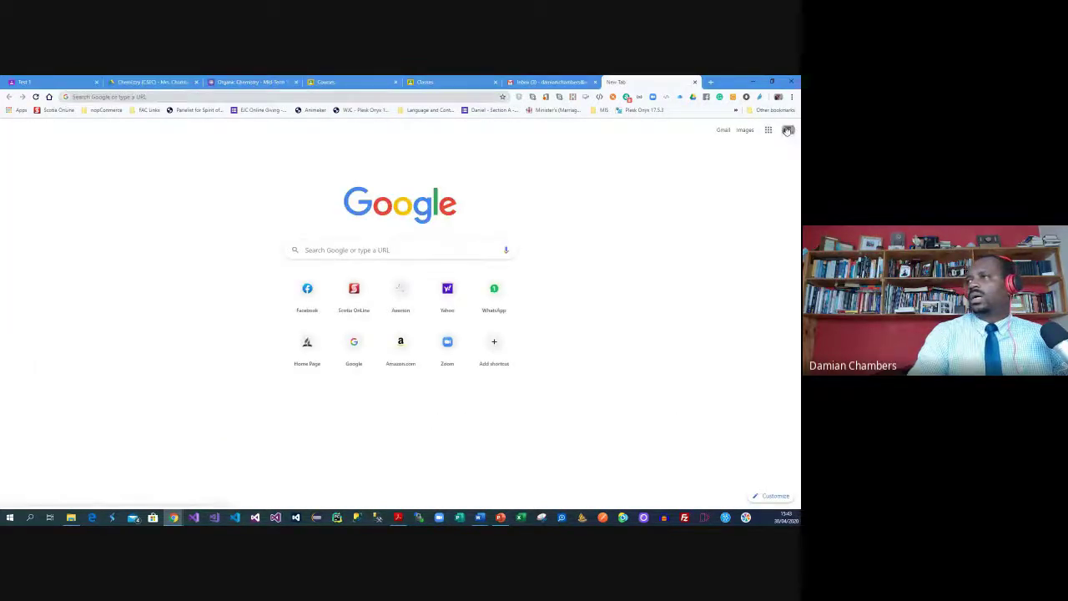
click(787, 131)
click(729, 277)
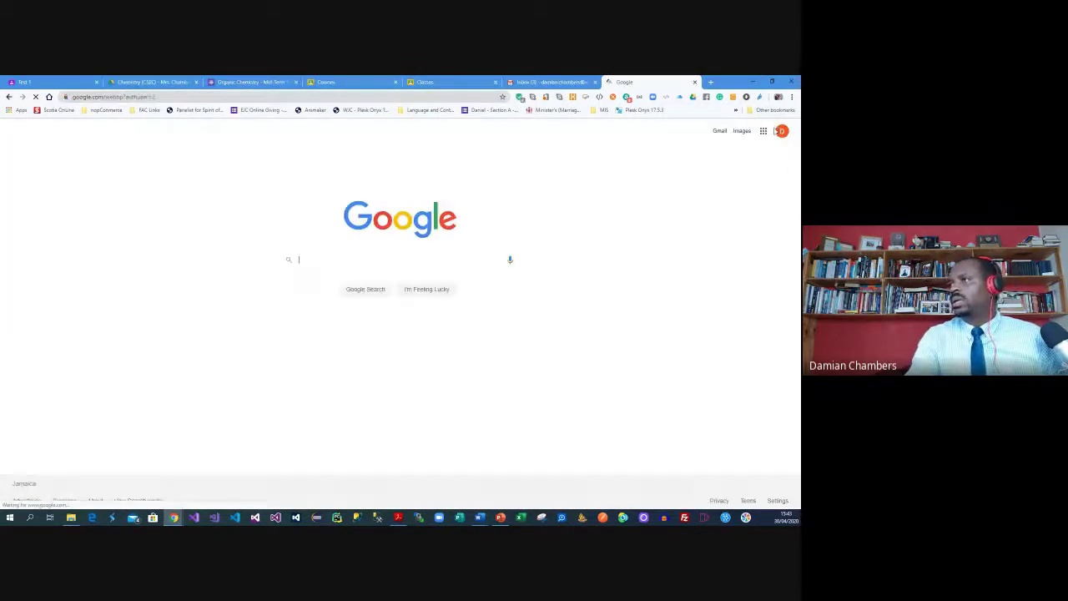
click(781, 131)
scroll(739, 358, down, 3)
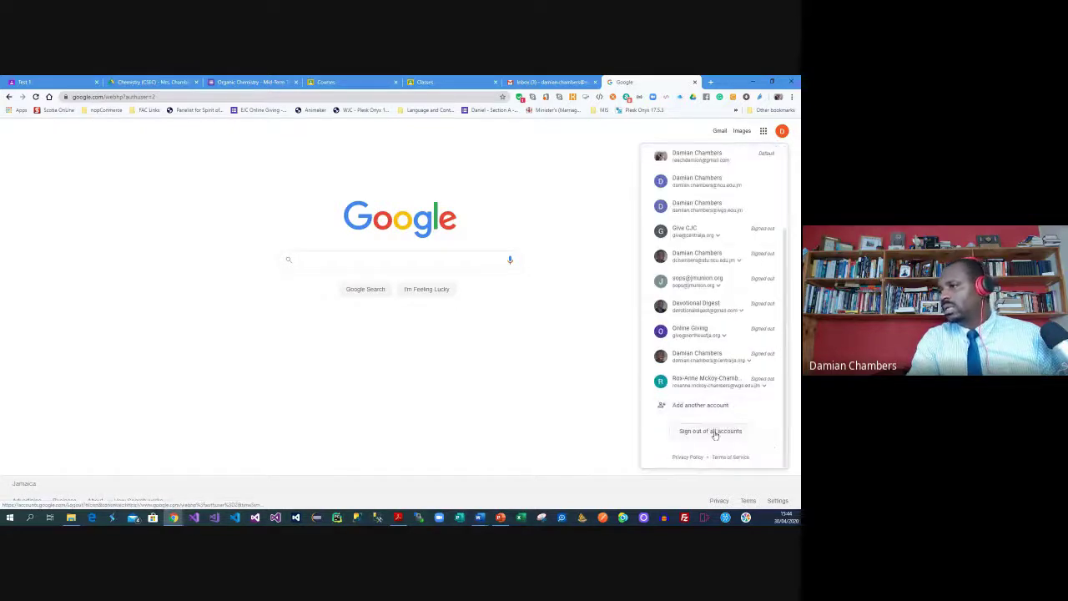
click(697, 436)
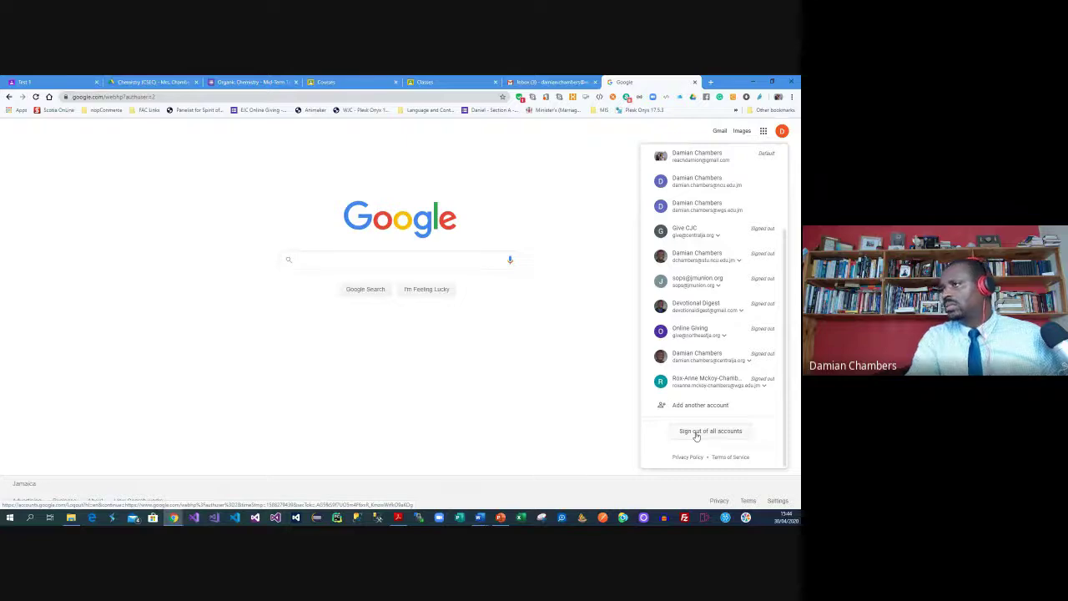
click(611, 226)
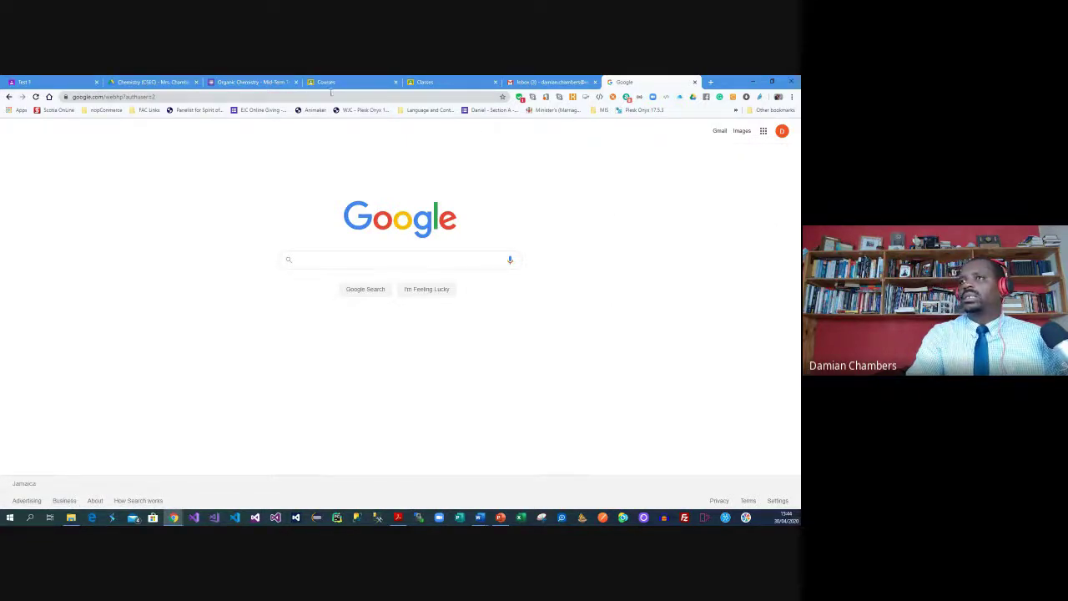
click(783, 133)
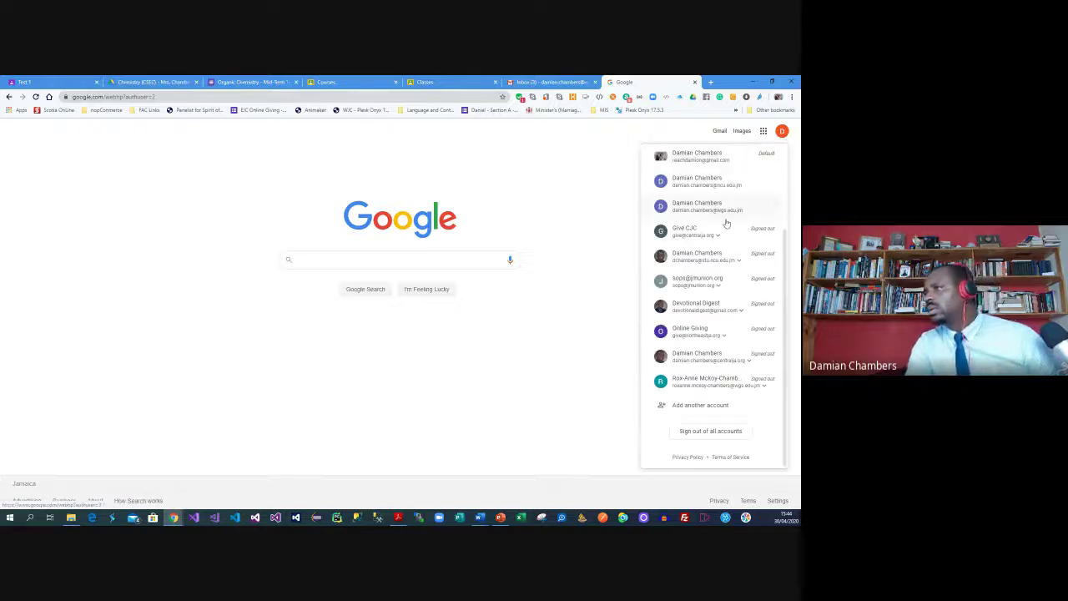
click(690, 209)
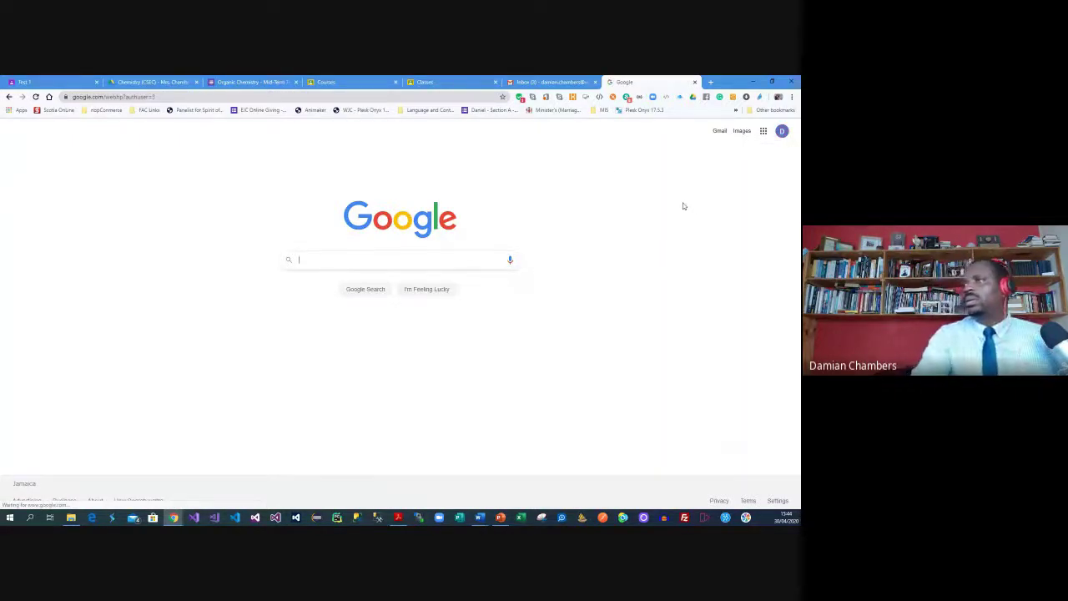
click(338, 81)
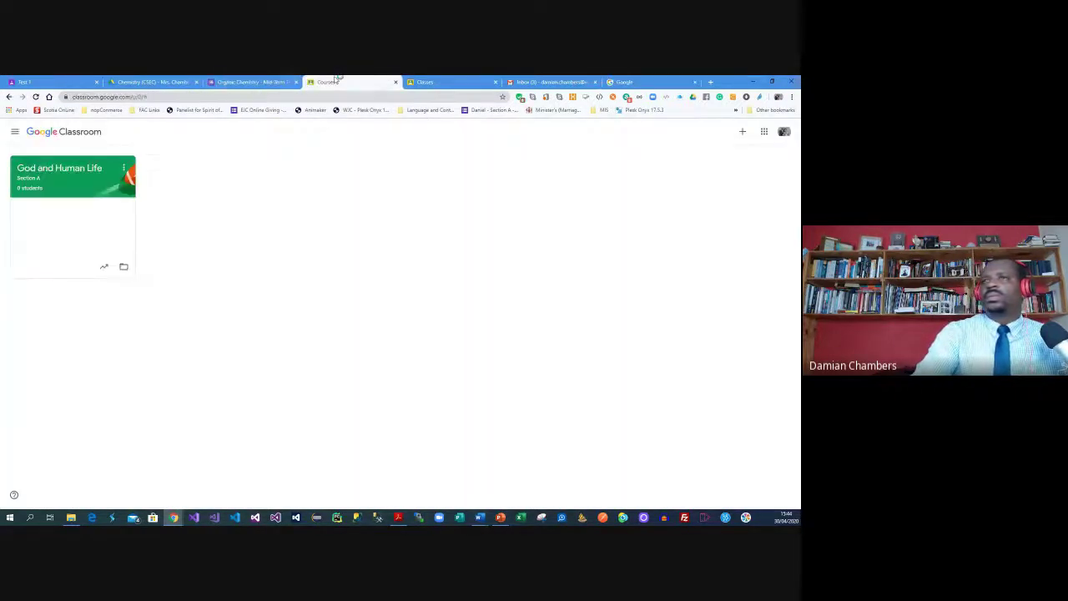
In the Chemistry (CSEC) Drive folder, open the Mid-Term Test form and check the signed-in account
key(ctrl+2)
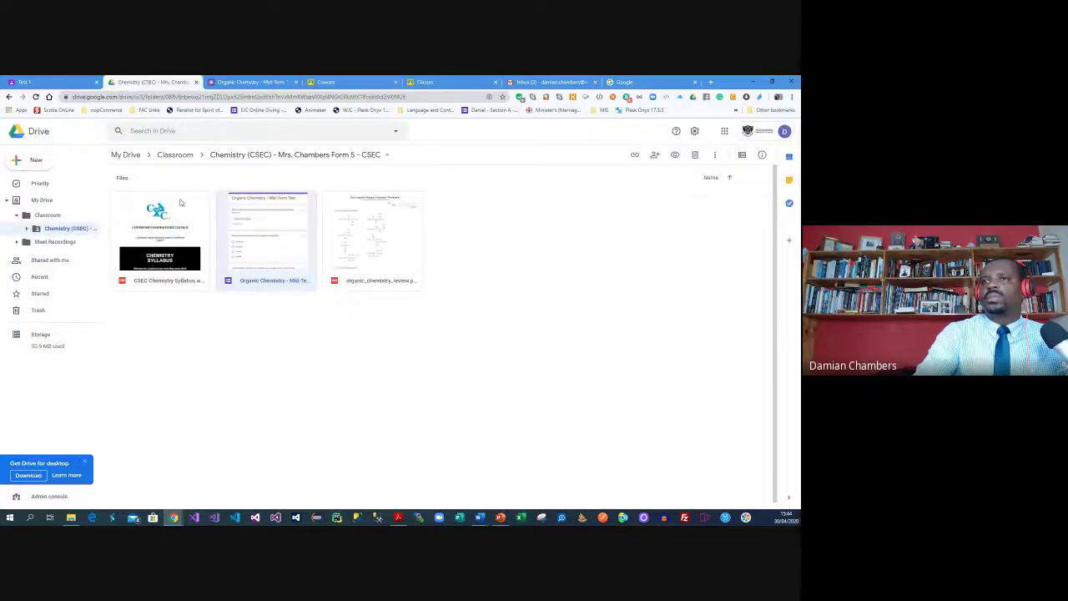
double_click(252, 229)
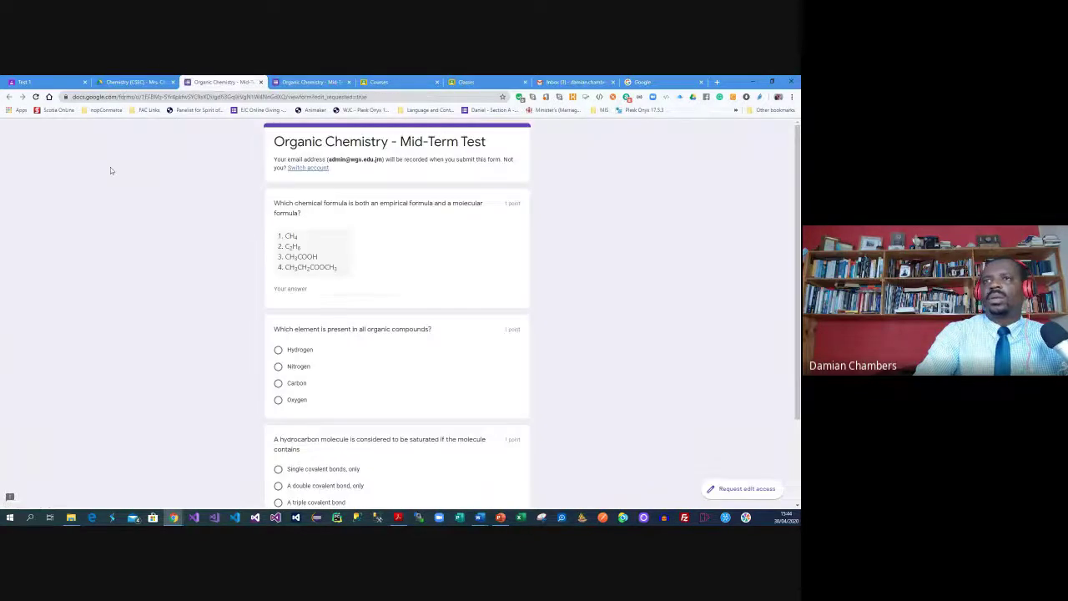
click(107, 82)
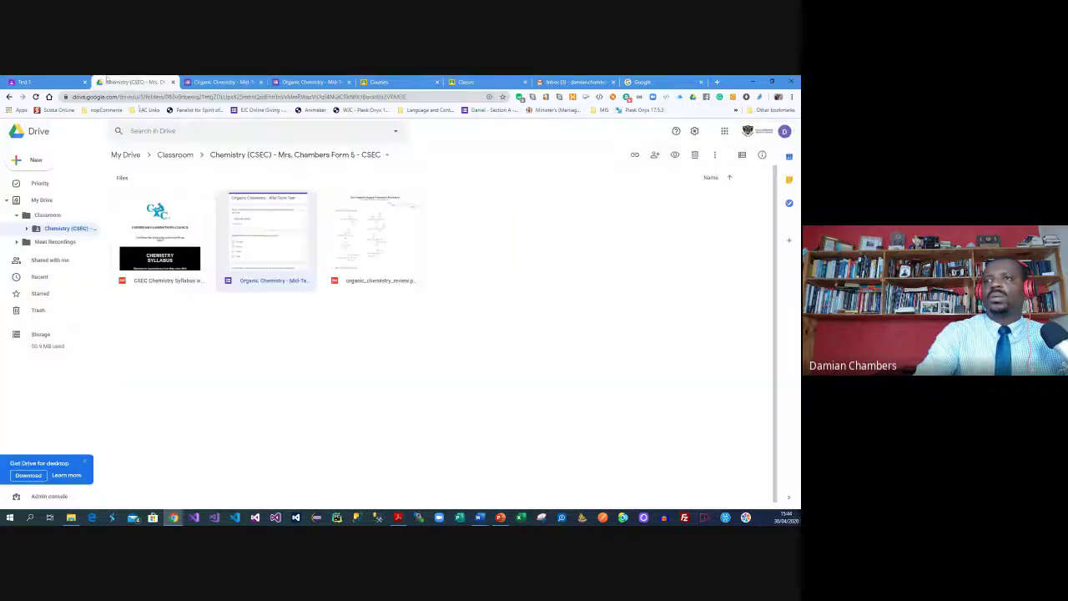
click(784, 132)
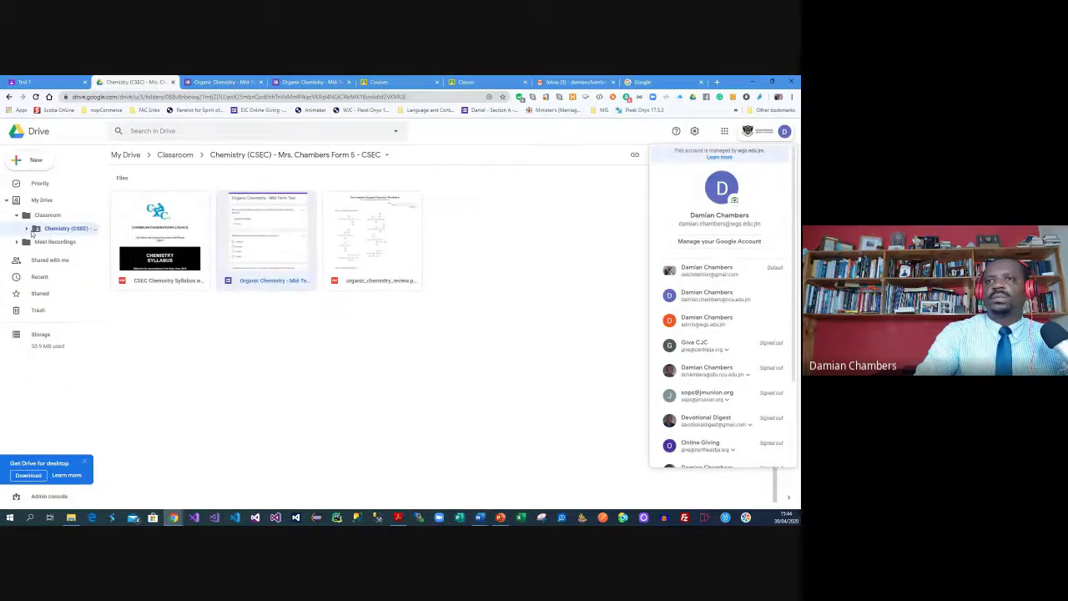
click(32, 233)
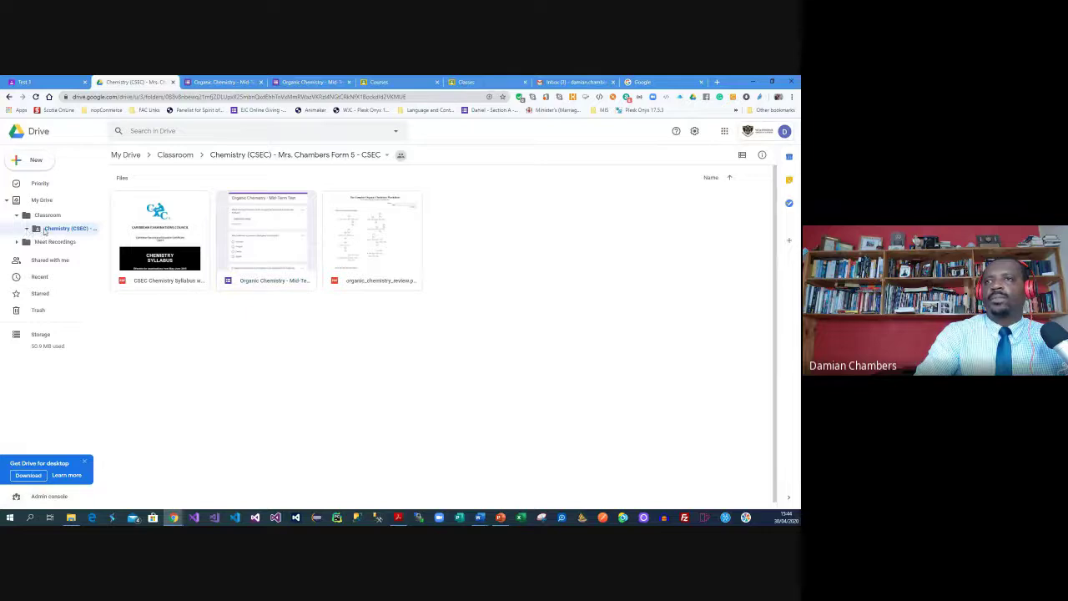
Switch to list view, open the Mid-Term Test with Google Forms, and use the school staff account
click(742, 155)
click(206, 217)
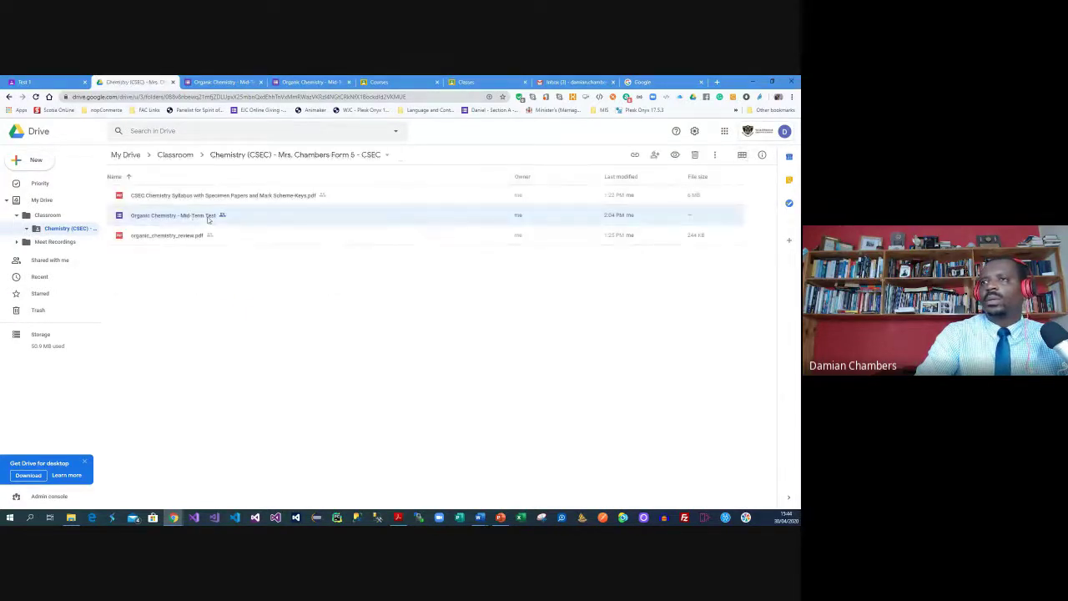
right_click(207, 219)
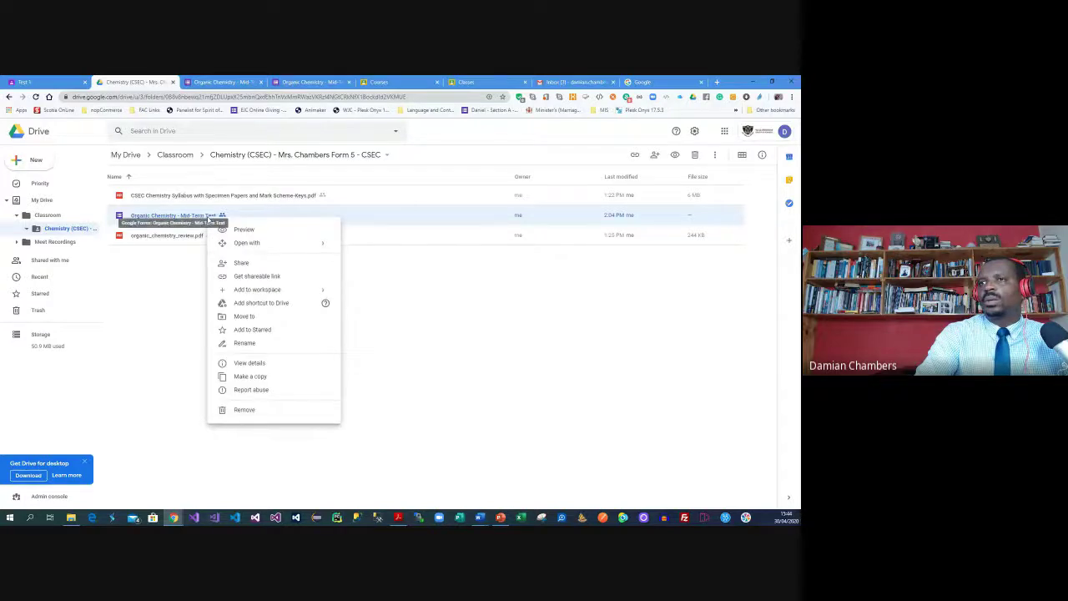
click(207, 219)
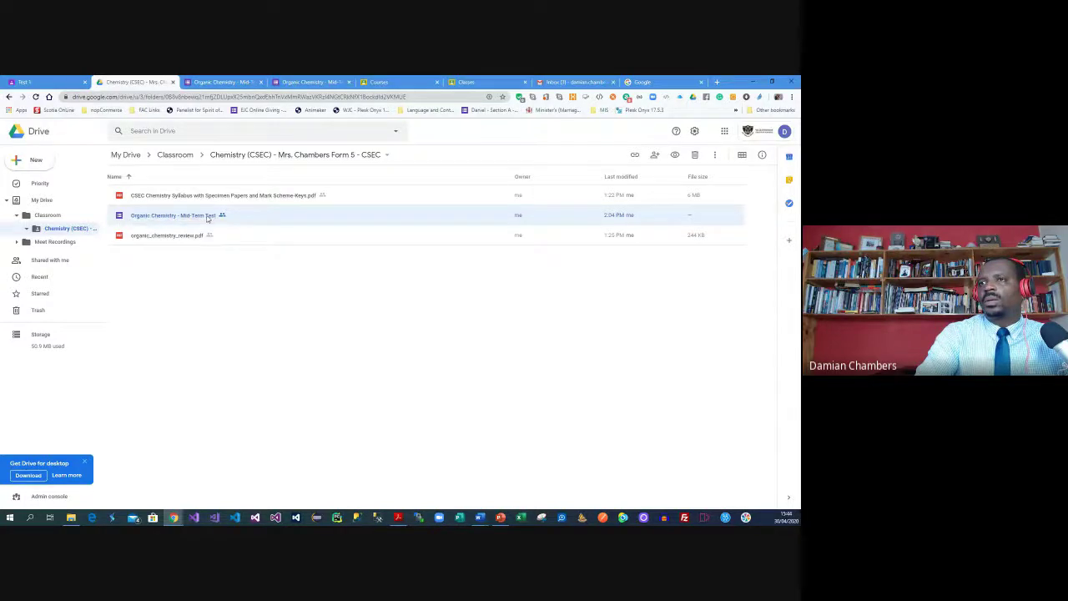
right_click(208, 219)
mouse_move(325, 242)
click(380, 246)
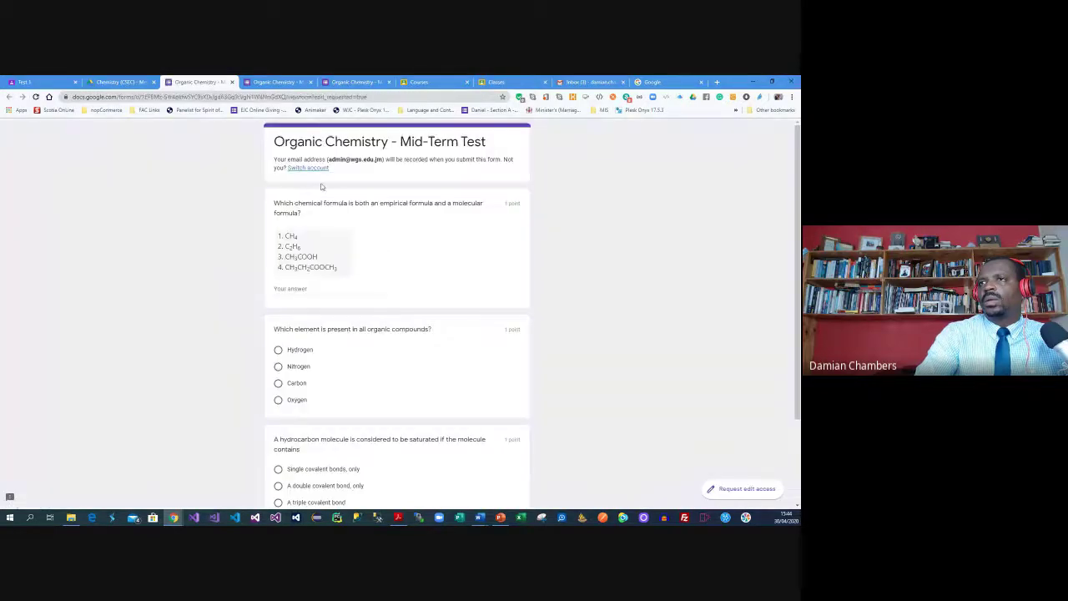
click(310, 168)
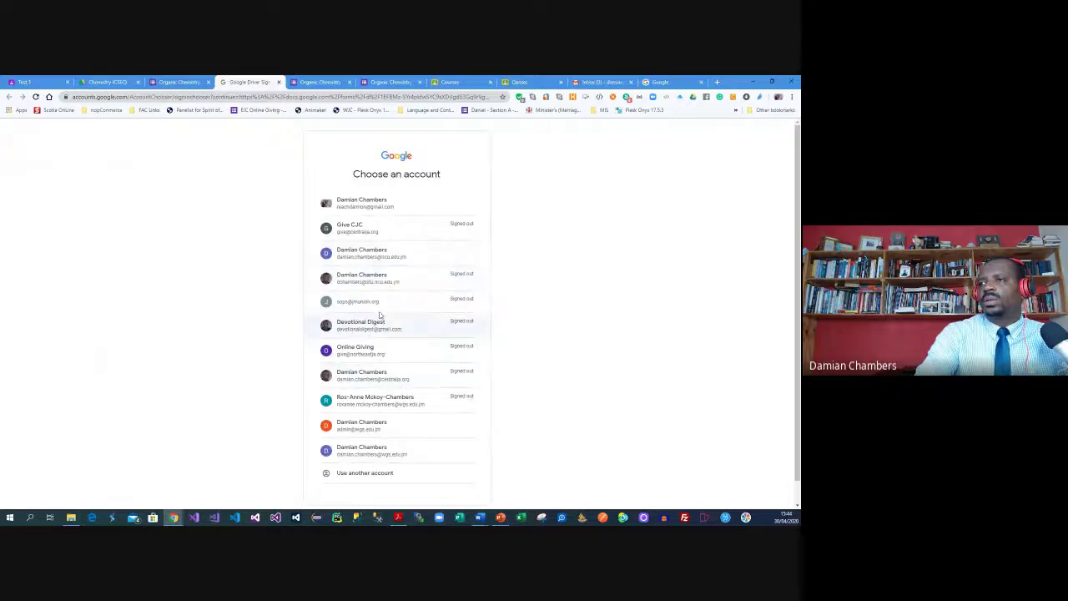
click(386, 451)
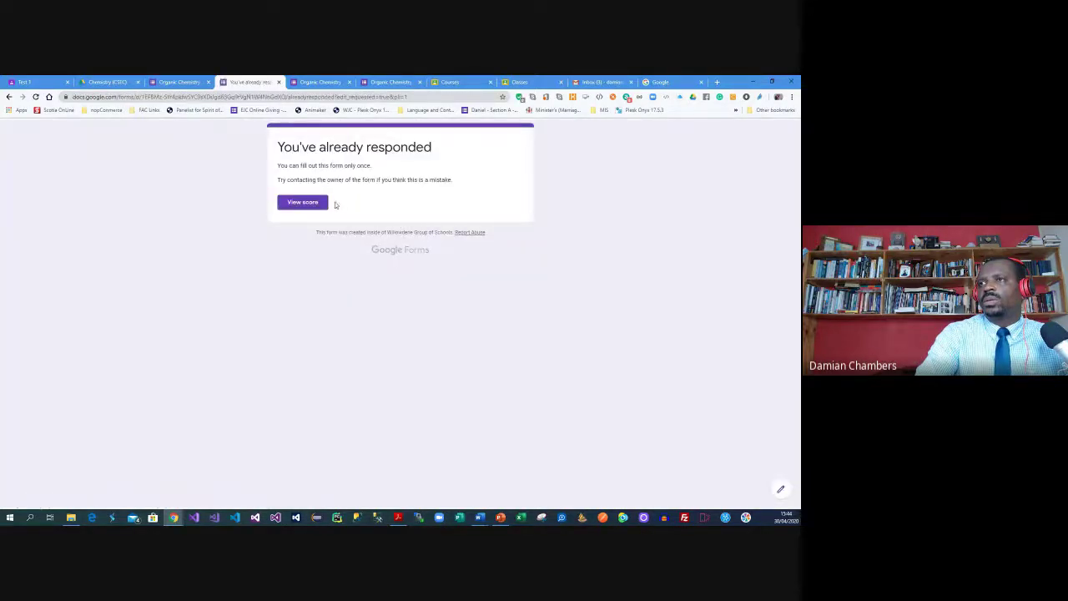
View the recorded score, then delete 'alreadyresponded' from the form's web address
click(322, 203)
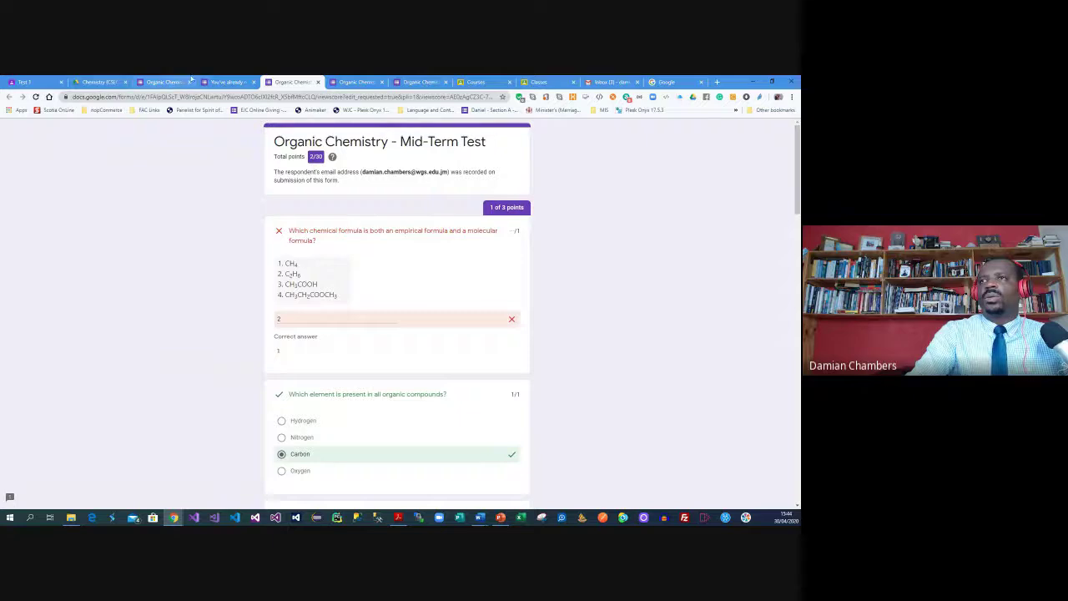
click(223, 80)
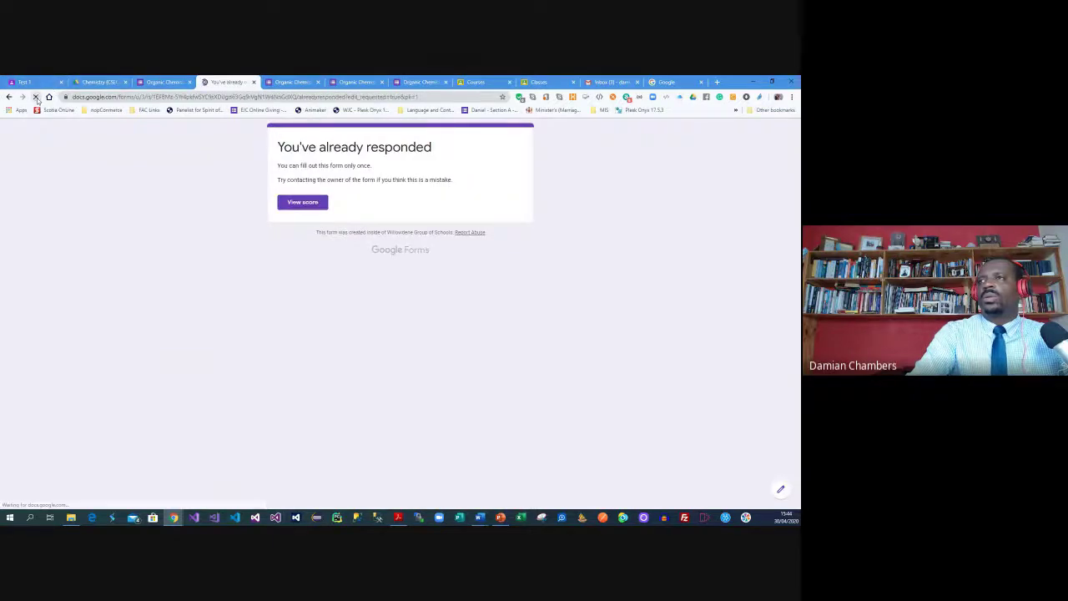
click(377, 98)
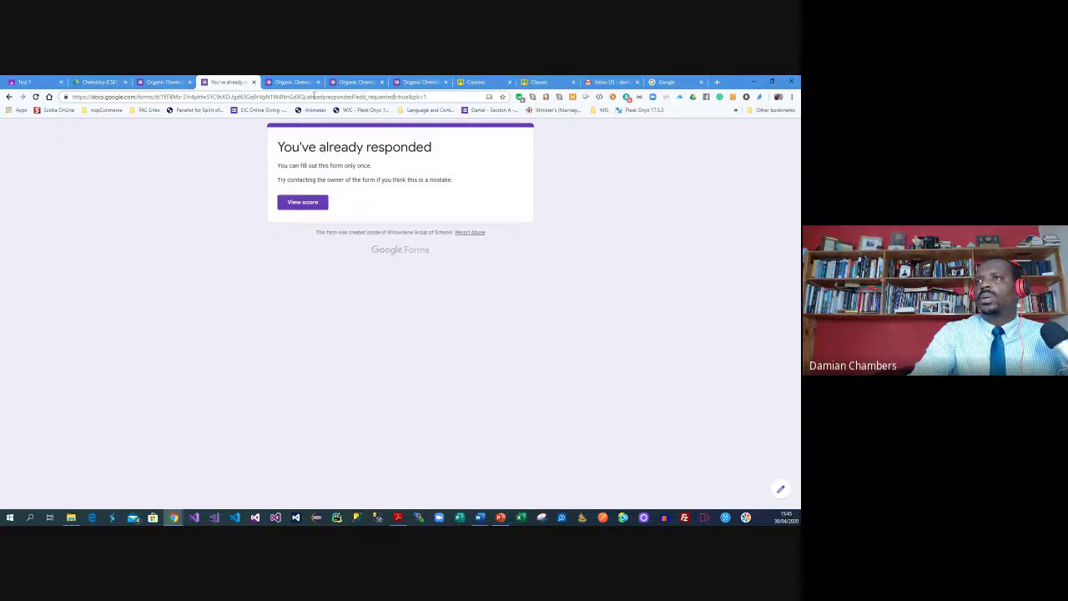
drag(308, 96, 357, 100)
key(BackSpace)
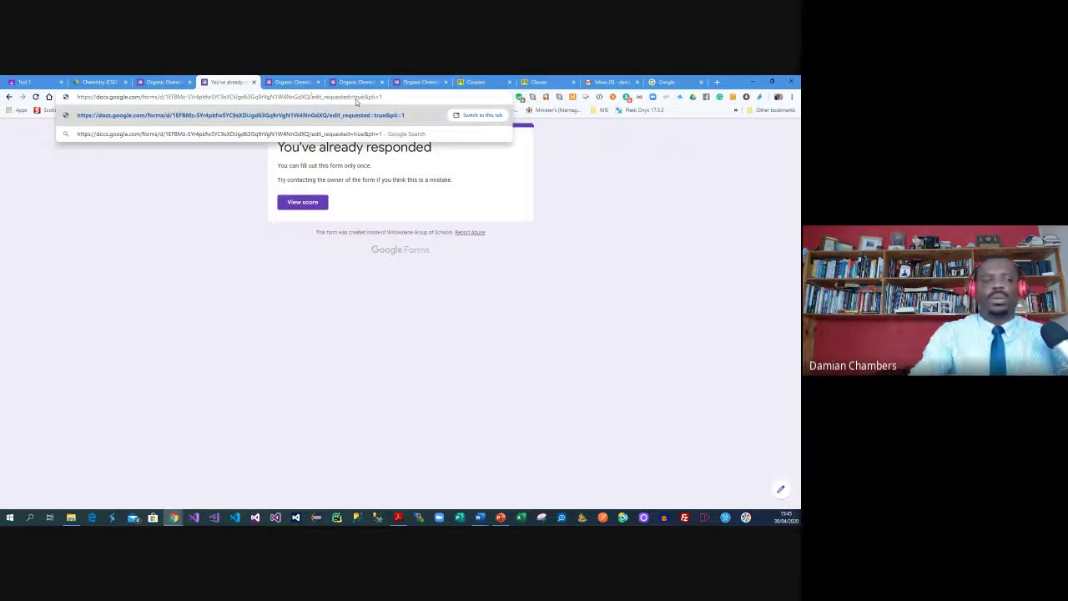
Load the form editor and view the 7 responses individually, the first scoring 20 of 30
key(Return)
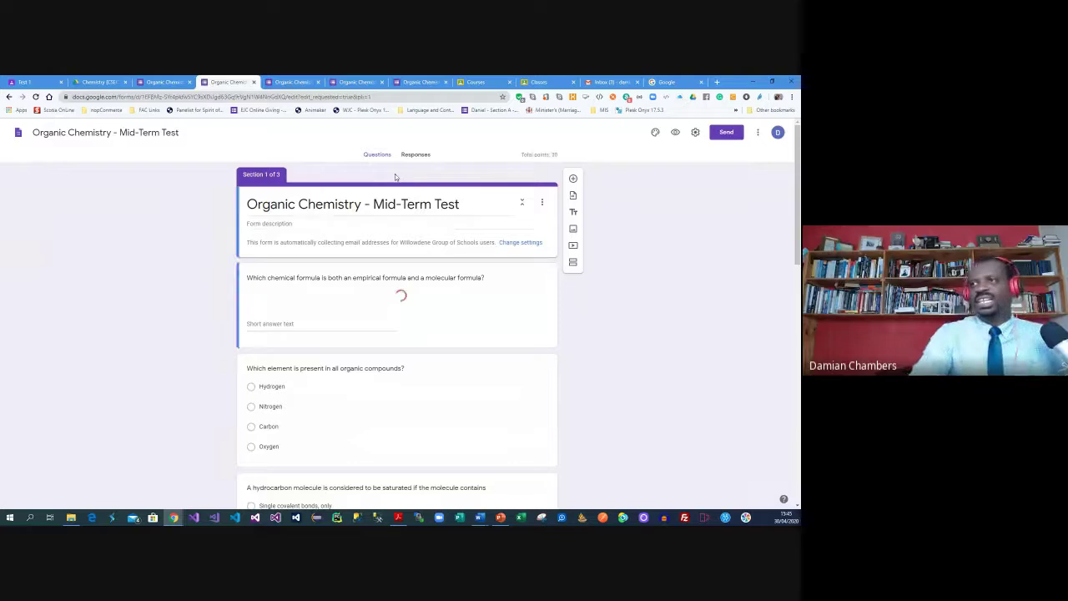
click(421, 157)
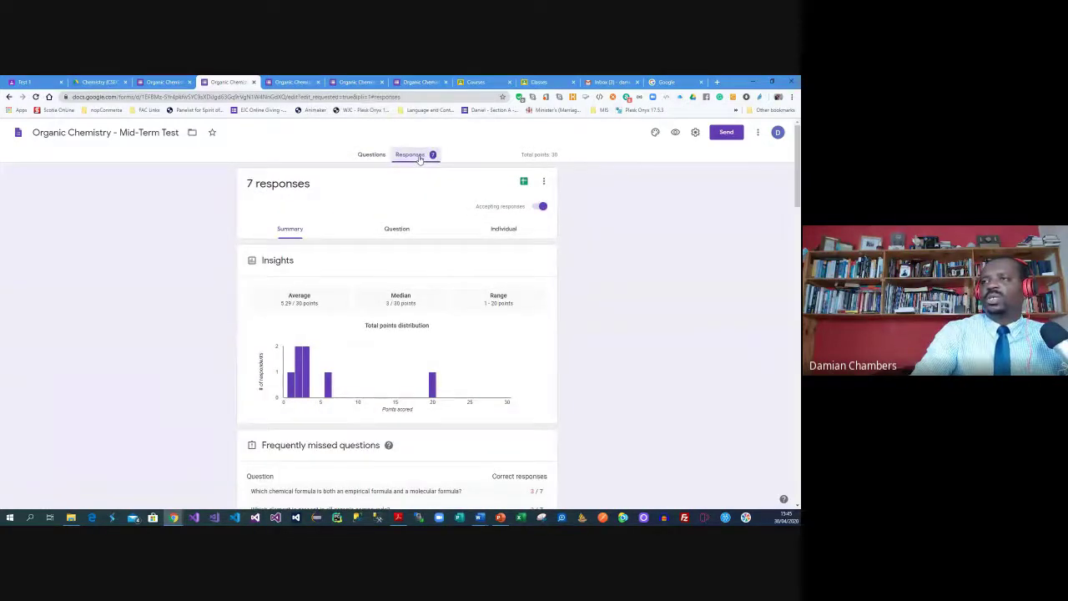
click(494, 231)
scroll(574, 279, down, 3)
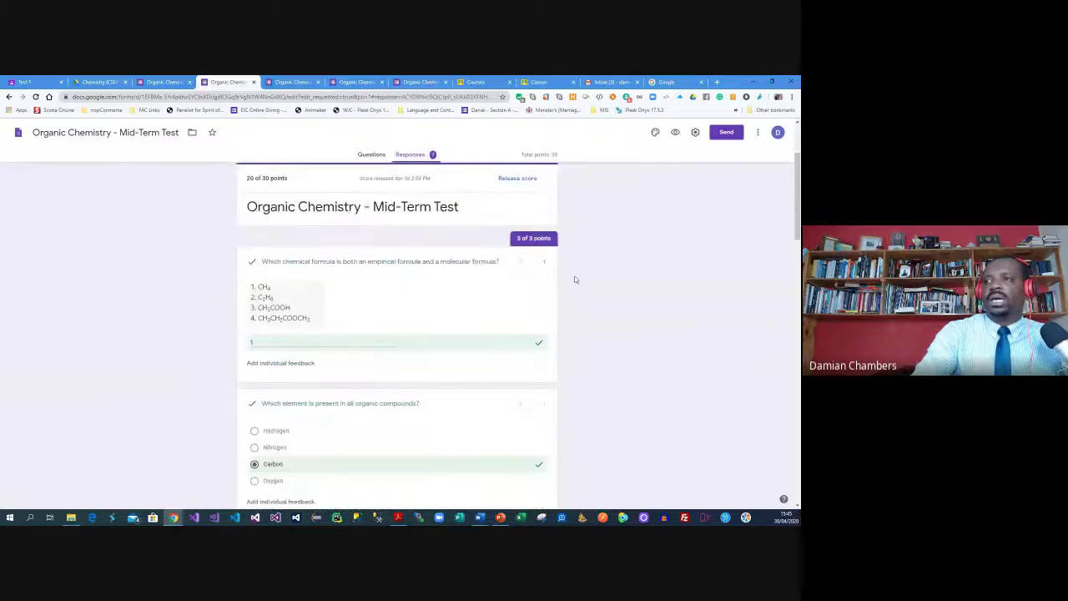
scroll(572, 279, up, 2)
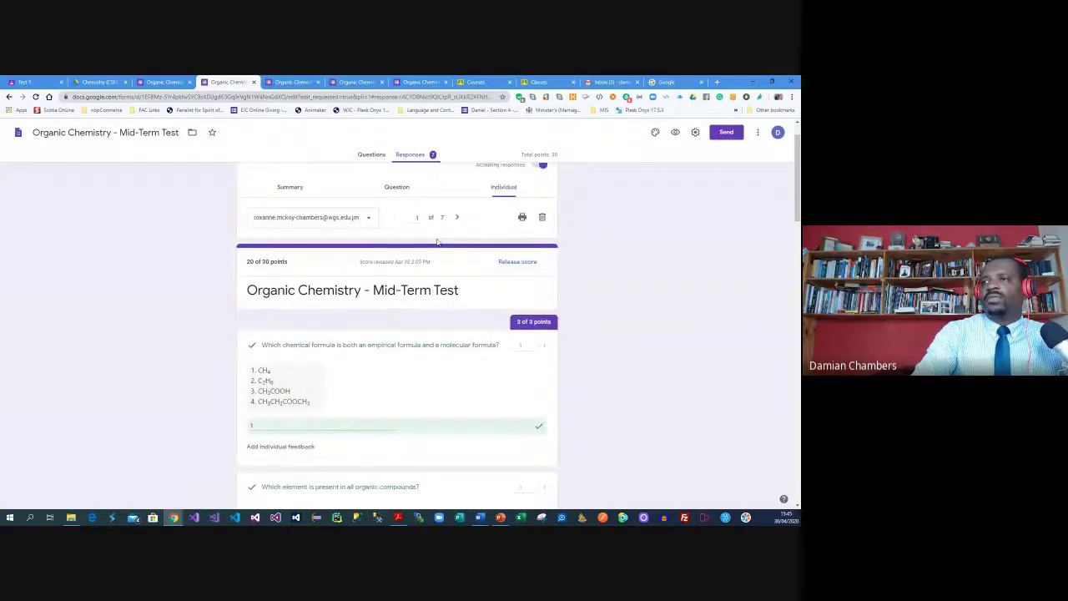
Move to the second response, score its Section B essay to raise it to 18/30, and save
scroll(436, 242, down, 10)
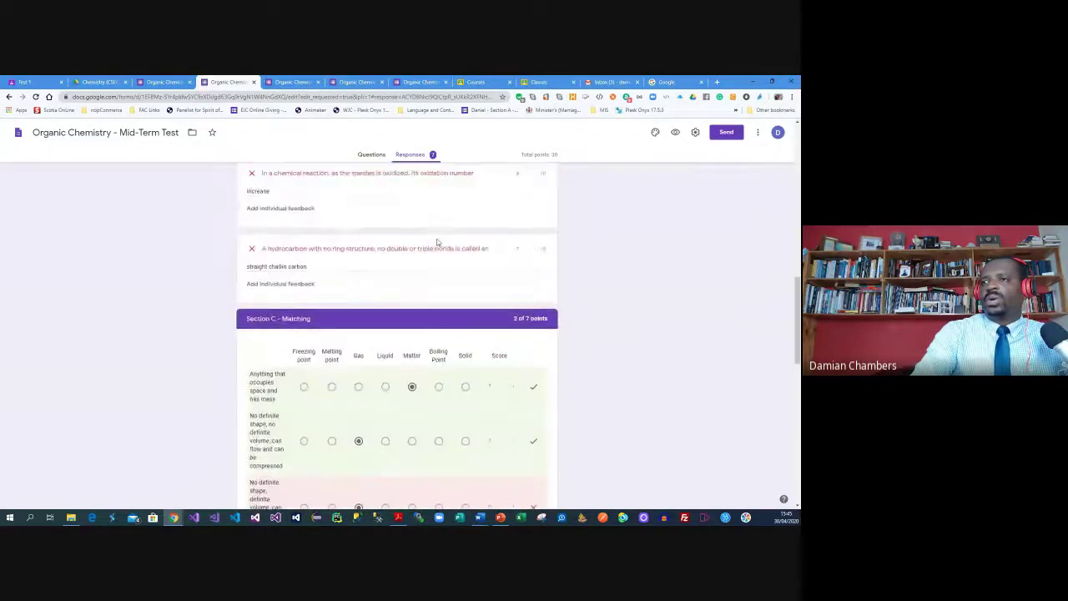
scroll(436, 242, up, 1)
scroll(523, 274, up, 10)
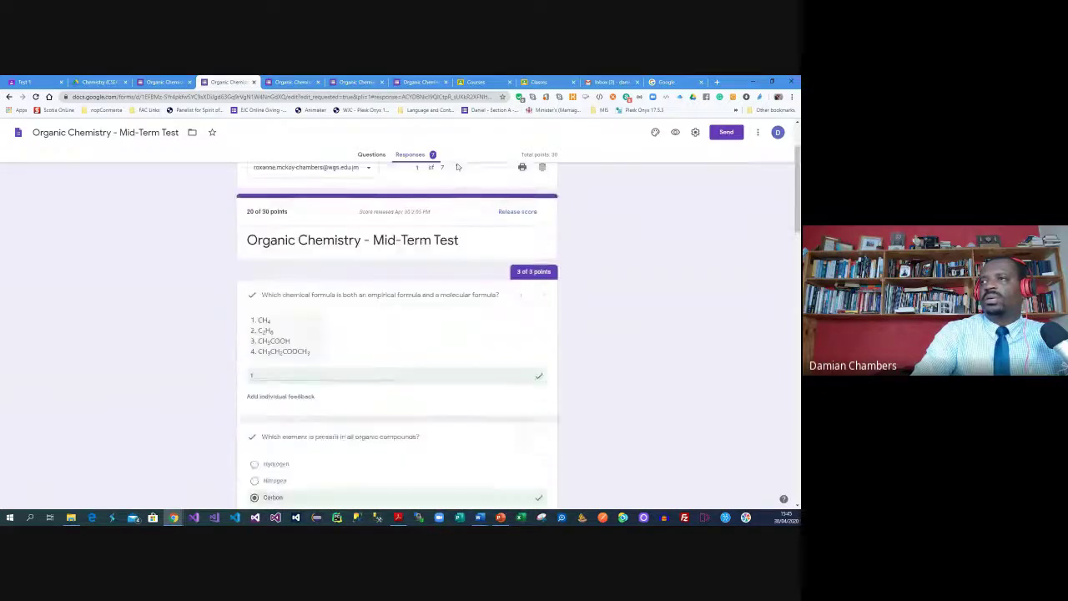
click(457, 259)
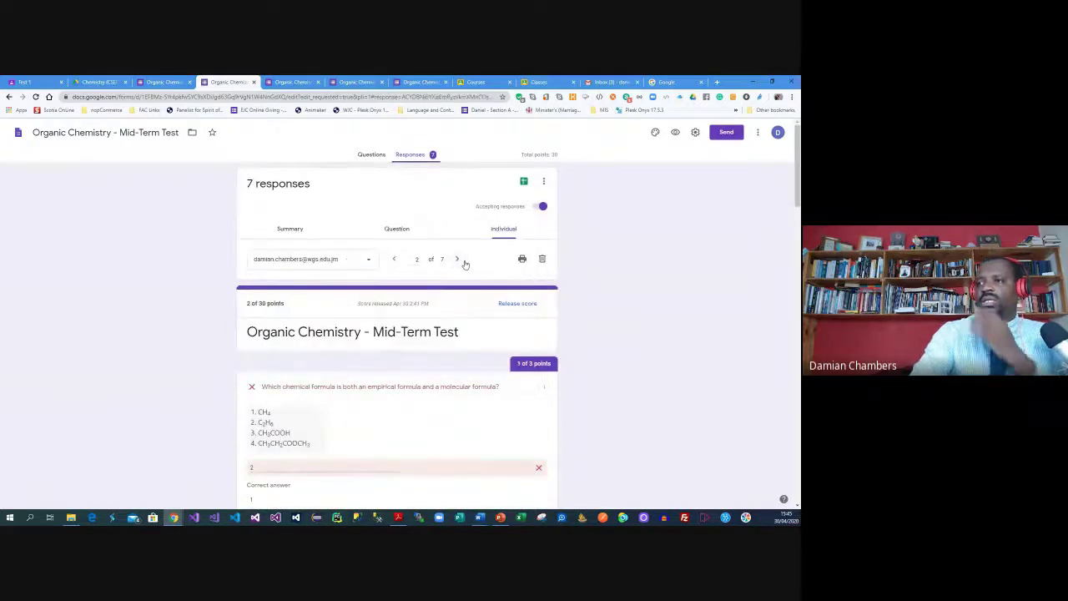
scroll(465, 260, down, 4)
scroll(464, 261, down, 5)
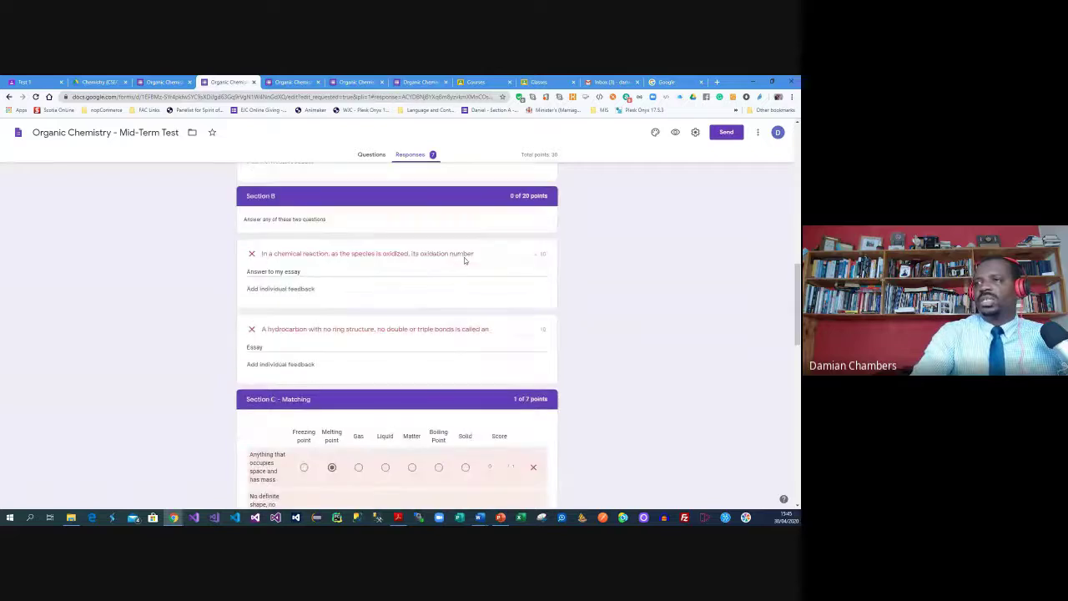
click(524, 330)
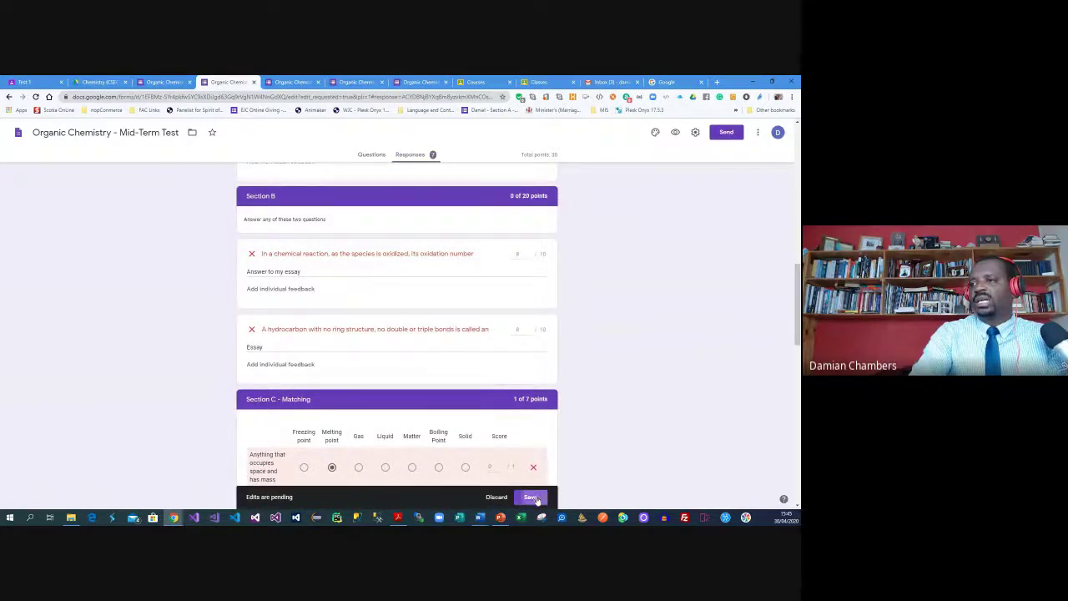
click(530, 496)
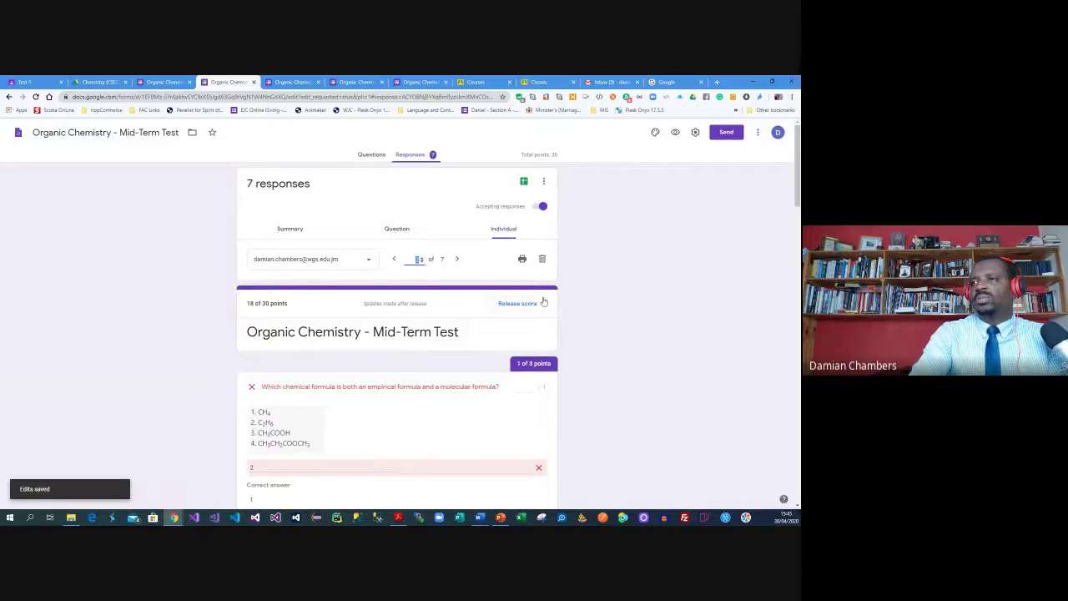
click(530, 305)
Email the second student their released 18/30 score with an encouraging message
click(326, 187)
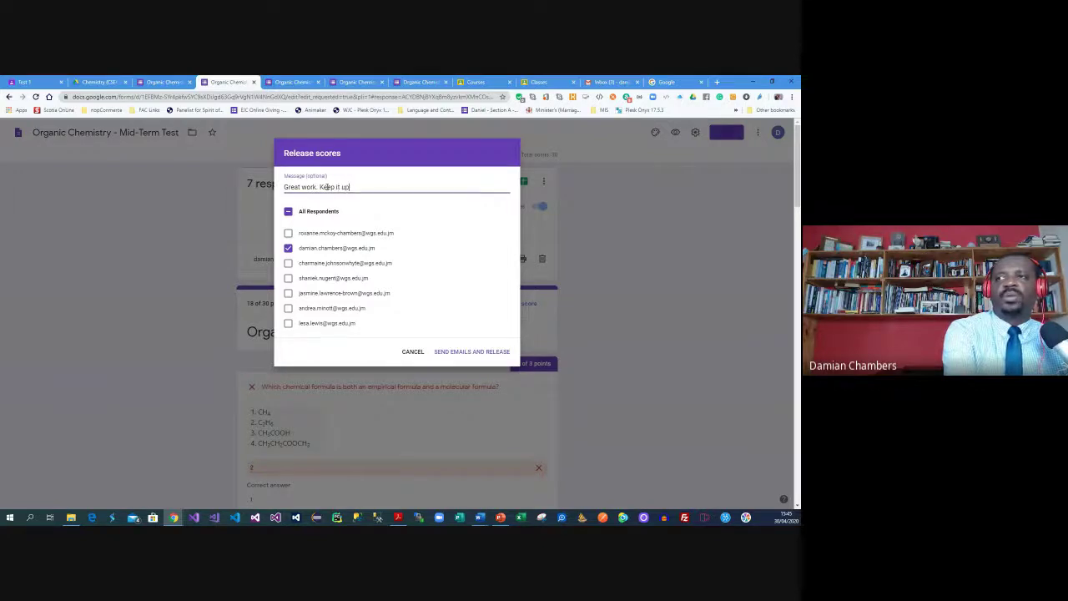
click(490, 353)
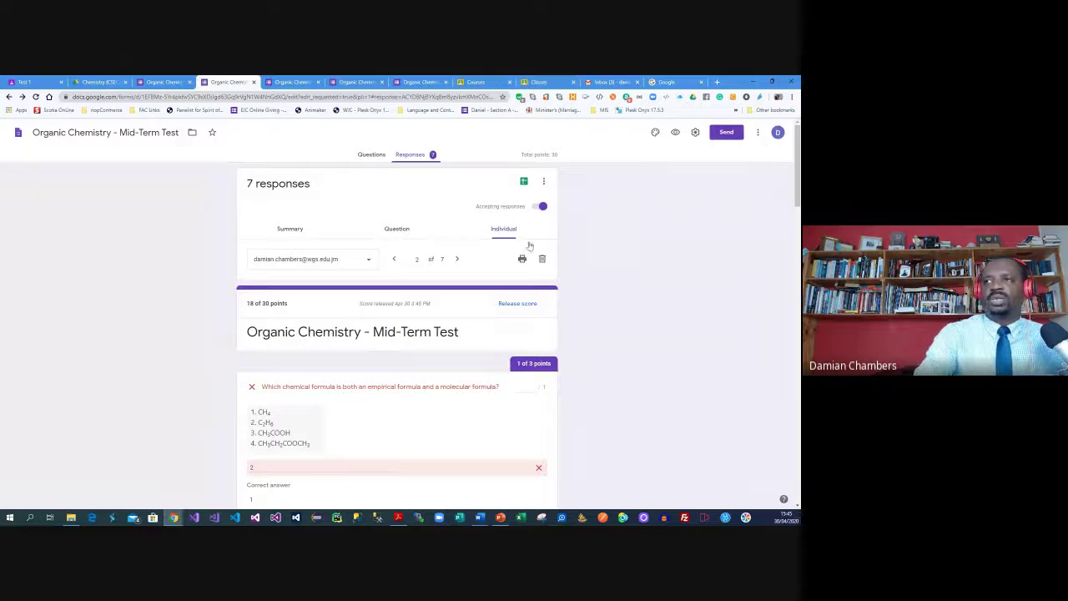
Reload the Test 1 student work page in Classroom and check the other tabs
click(37, 78)
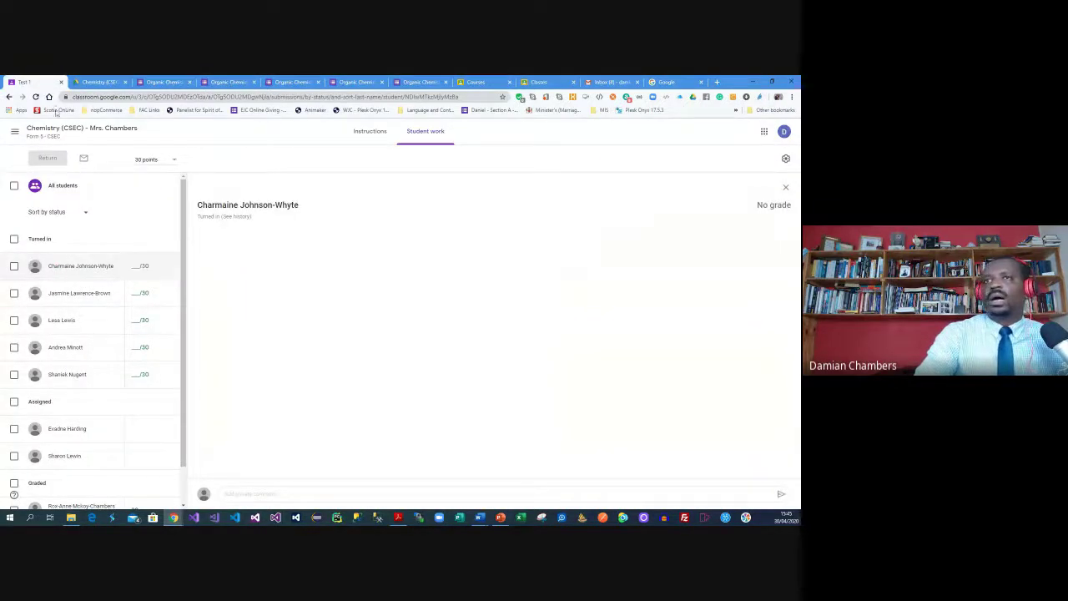
click(35, 96)
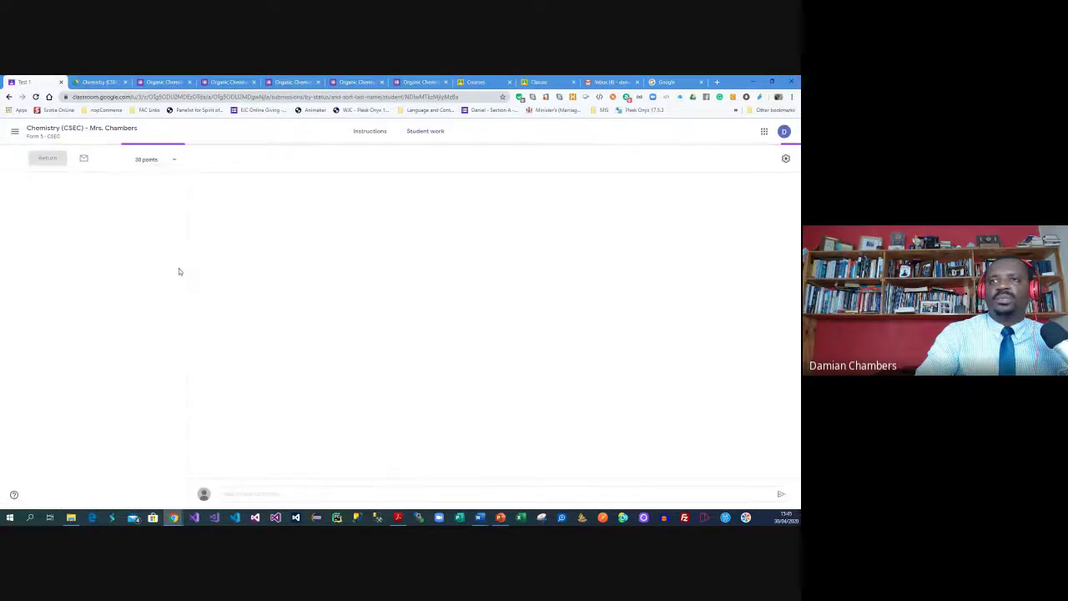
click(170, 265)
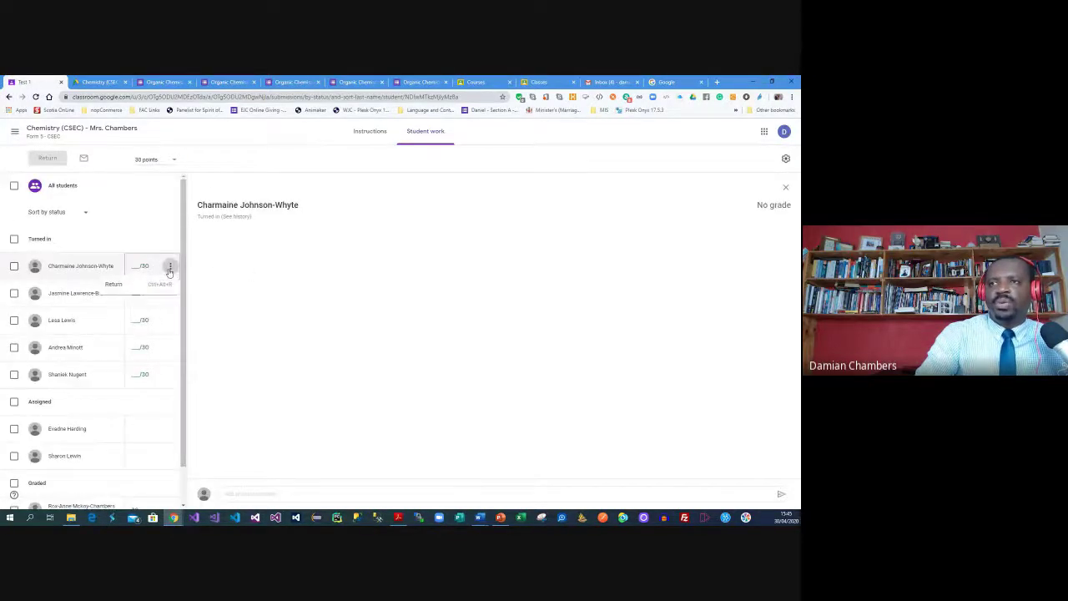
click(77, 265)
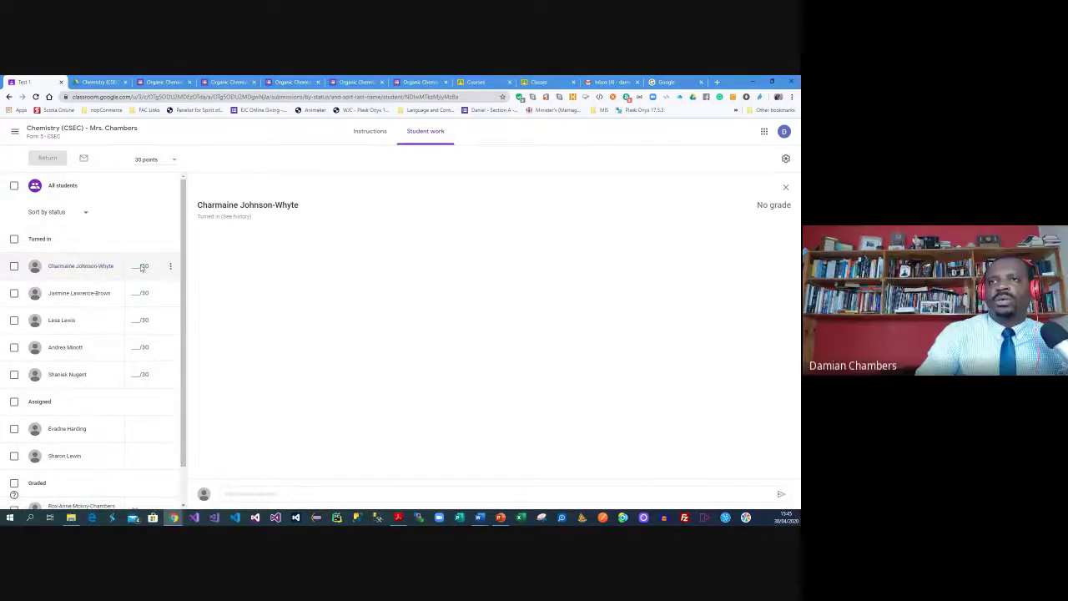
click(163, 81)
click(227, 82)
click(292, 82)
click(230, 82)
key(ctrl+1)
Enter a grade of 18 out of 30 for the first turned-in student
click(134, 265)
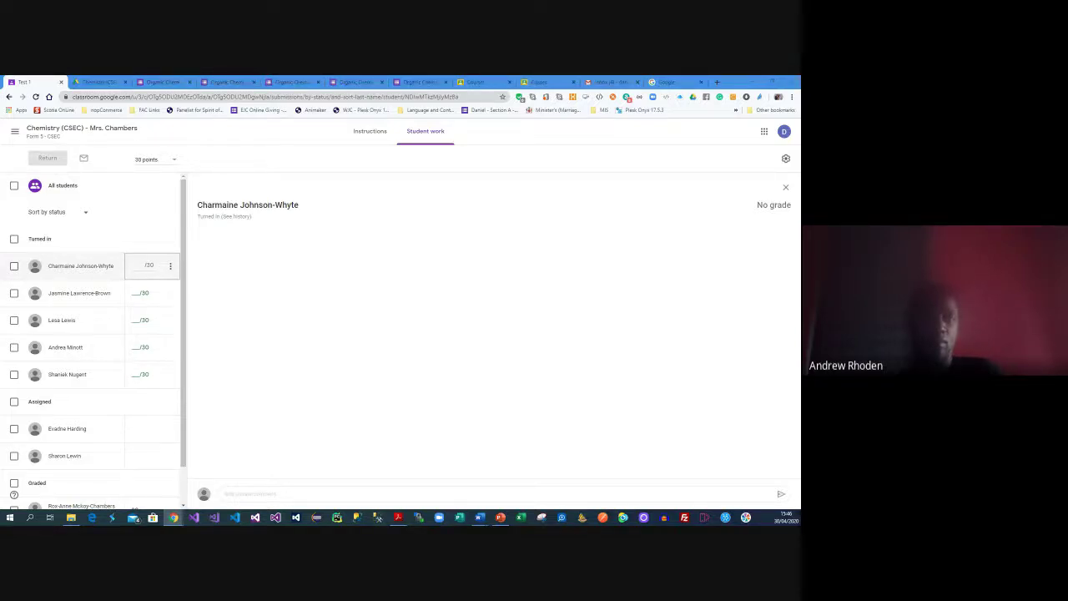
click(139, 265)
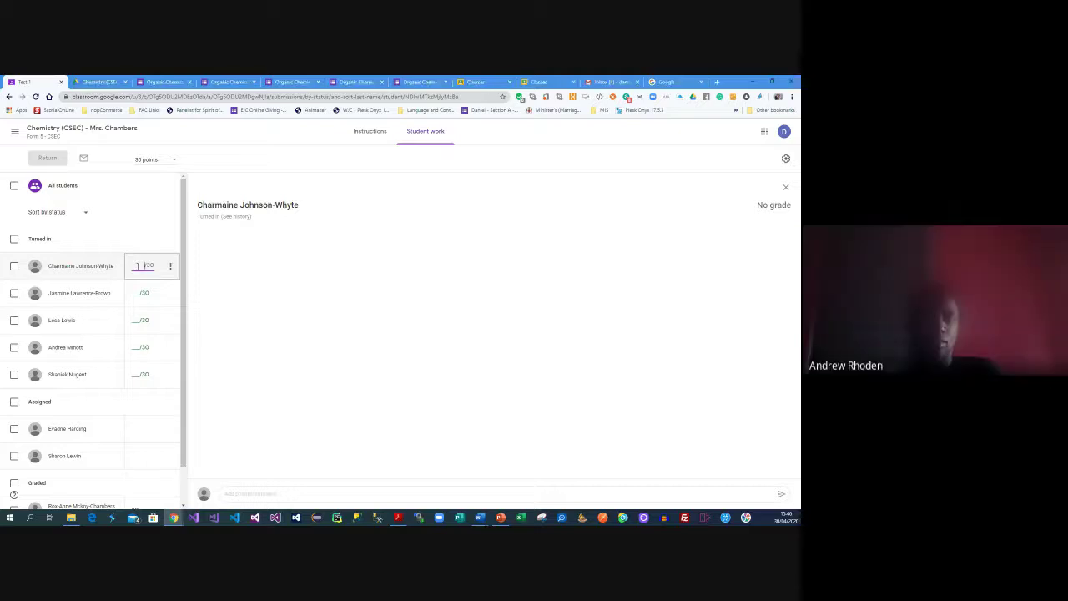
text(16)
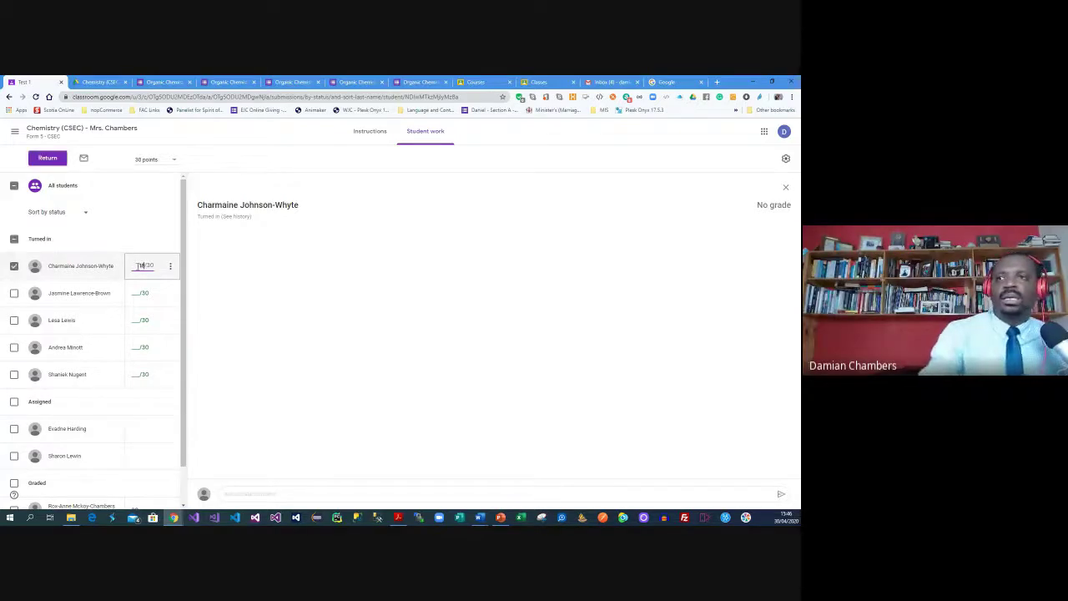
key(Return)
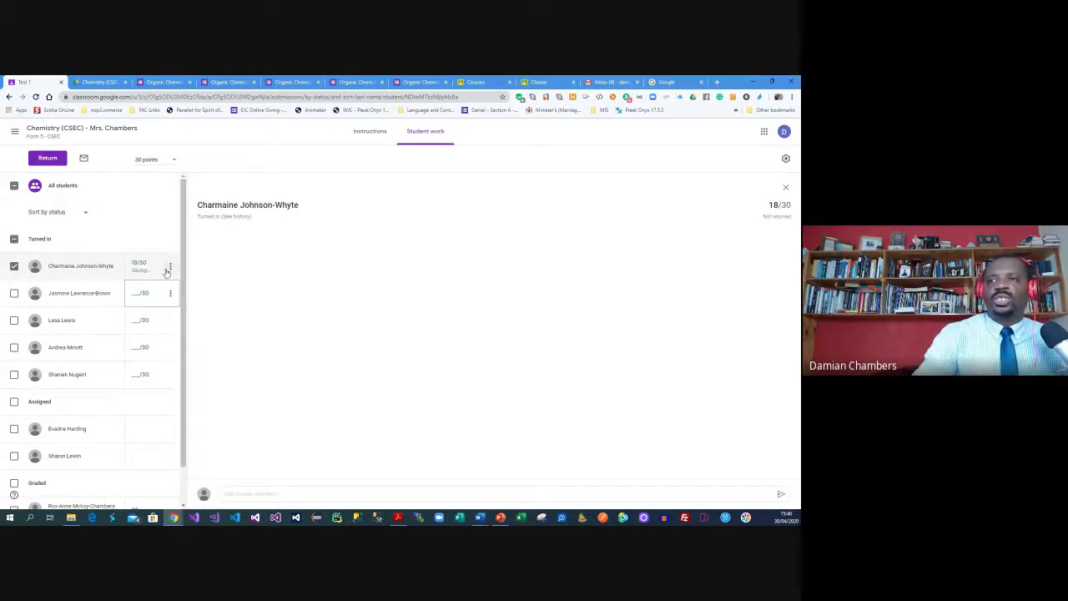
Return the graded quiz with the private comment 'Great work.'
click(169, 272)
click(148, 266)
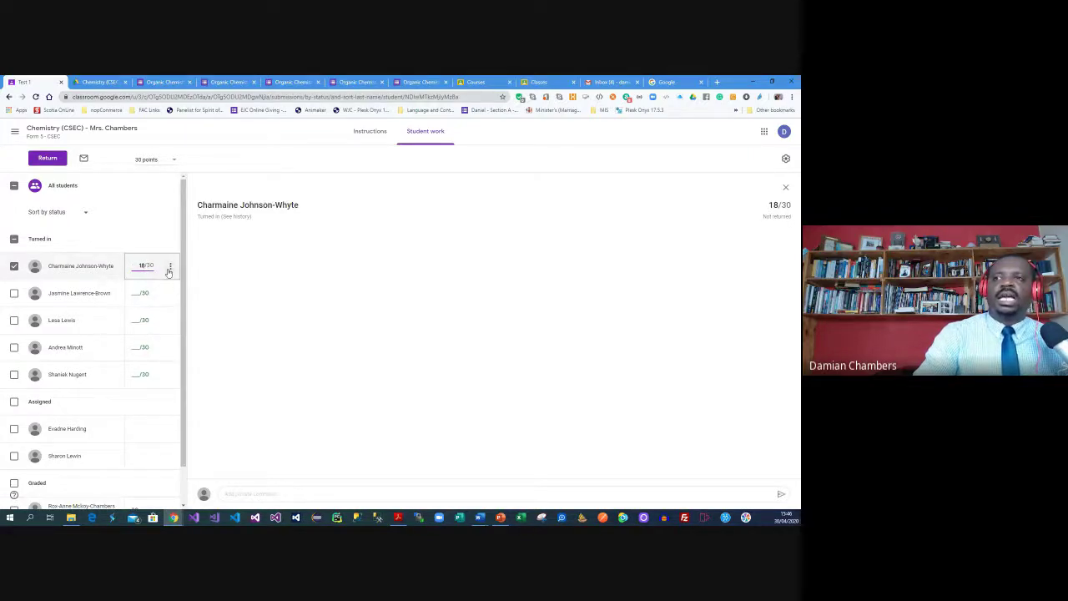
click(169, 271)
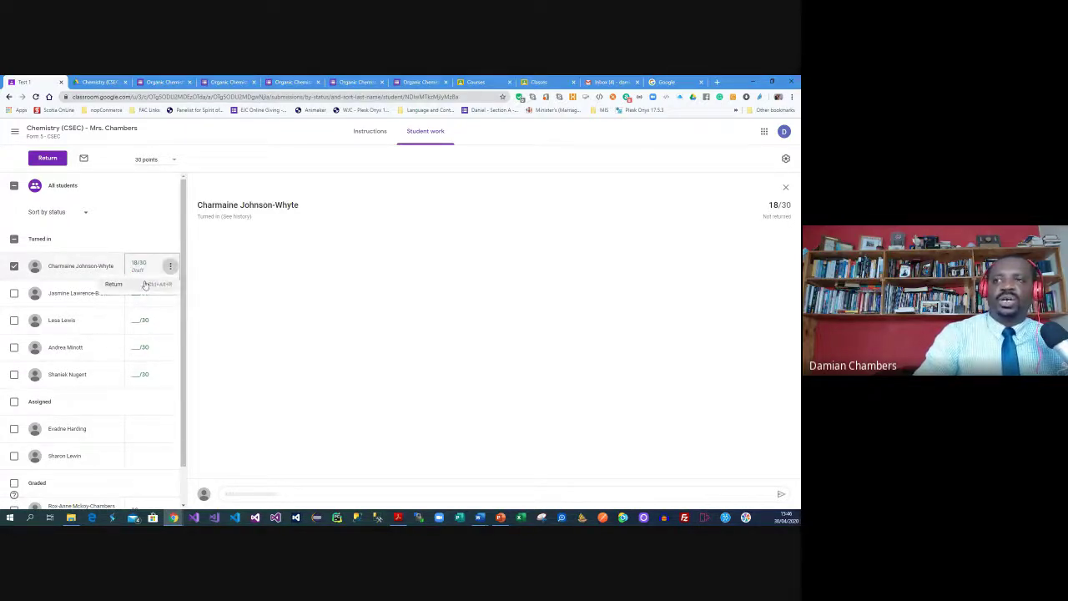
click(142, 284)
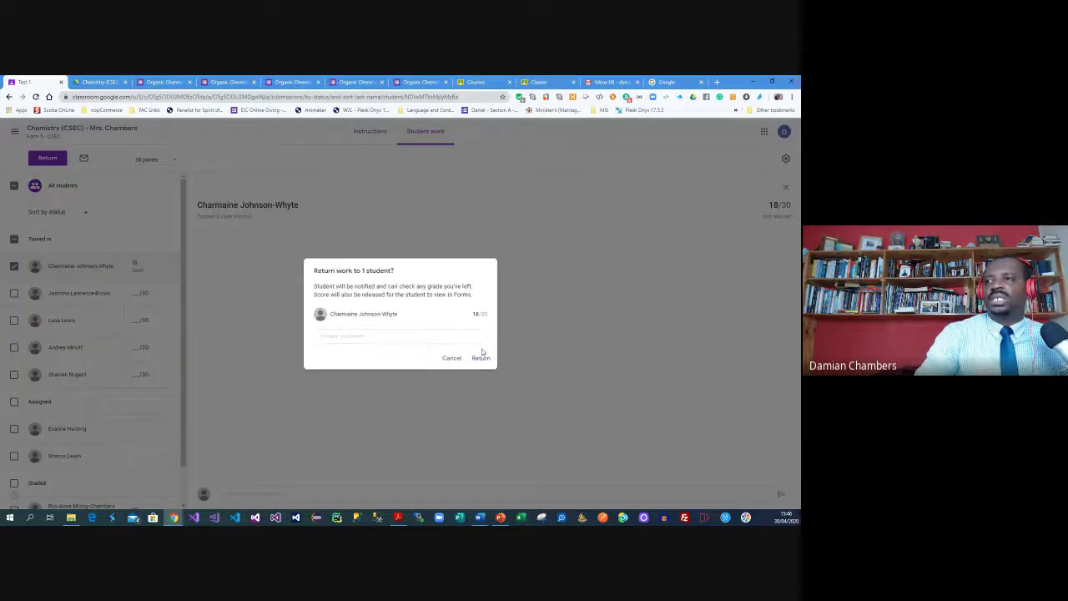
click(425, 339)
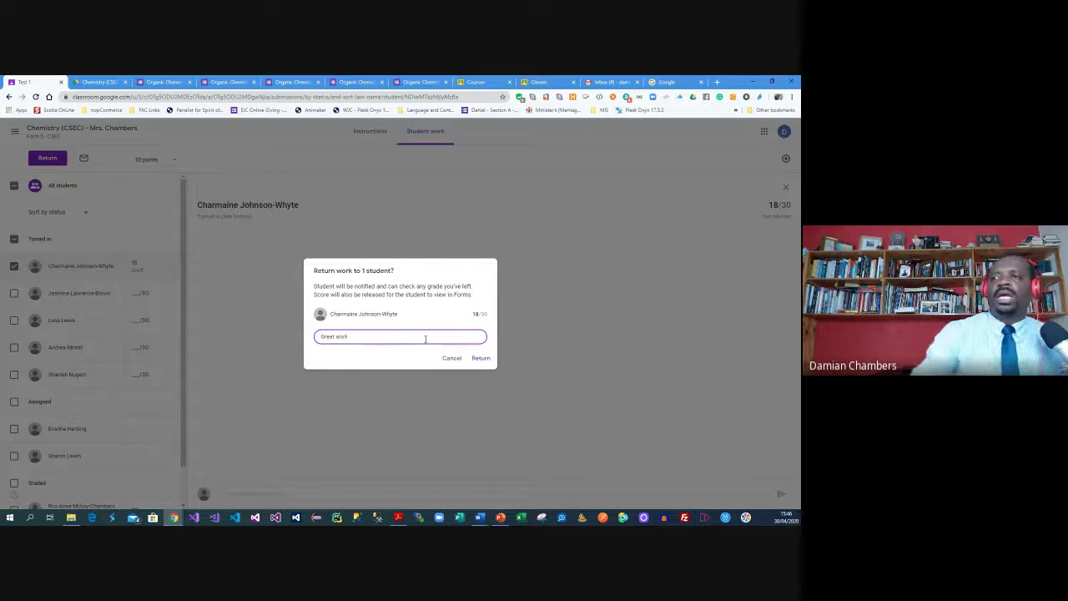
text(Great work.)
click(480, 358)
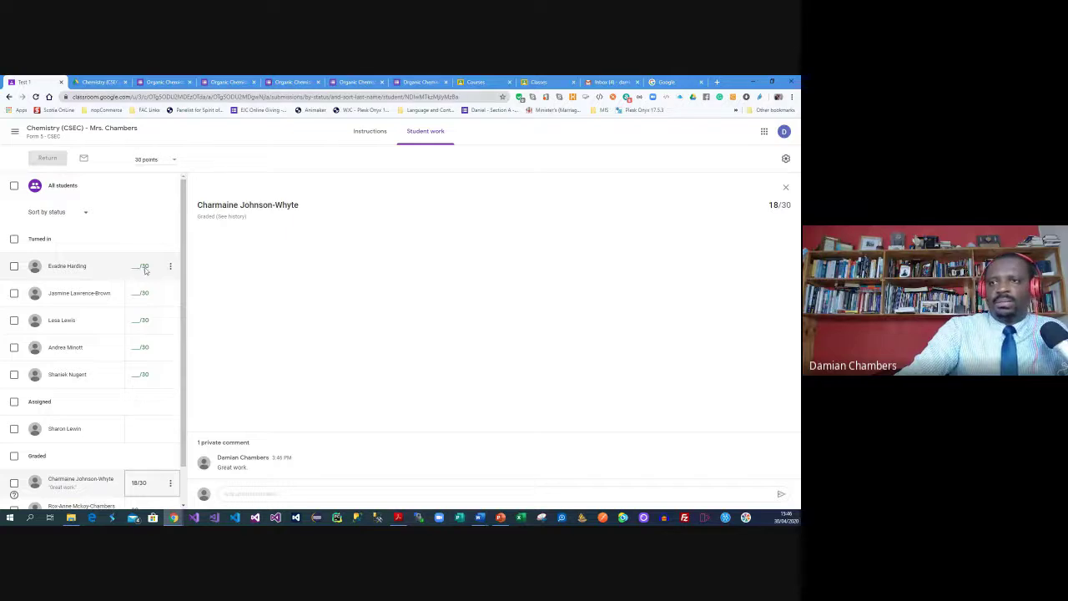
Grade the next two turned-in submissions 20 and 25, returning each one
scroll(143, 286, down, 1)
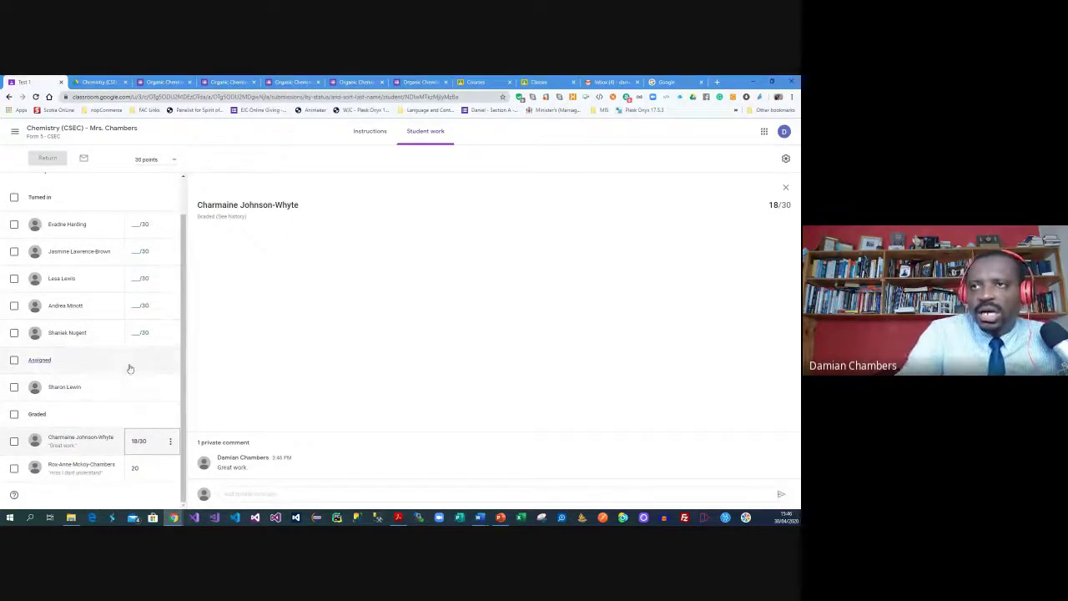
scroll(128, 367, up, 1)
click(138, 265)
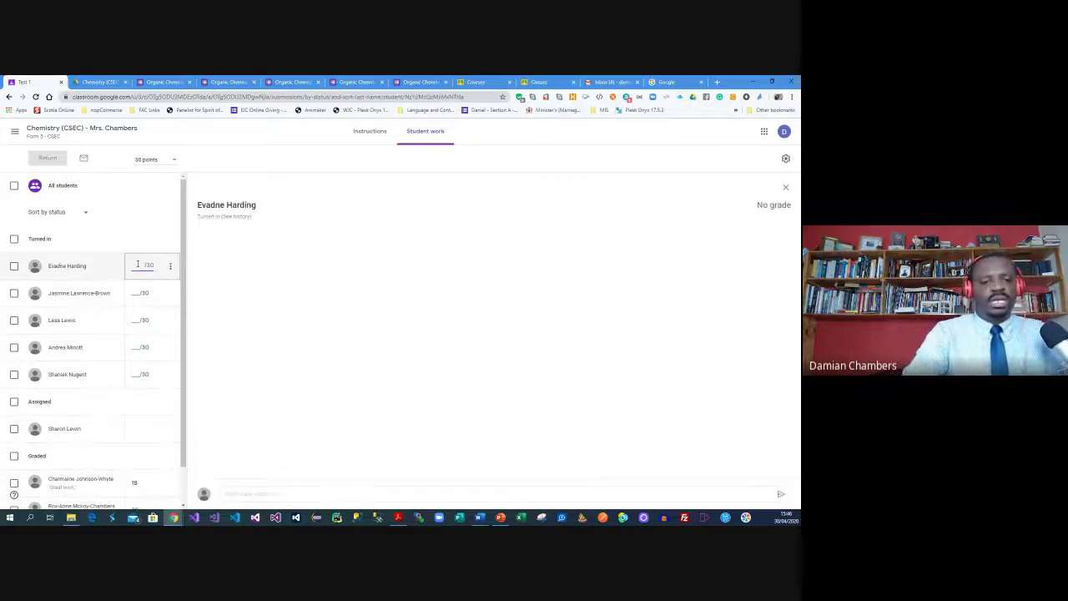
text(20)
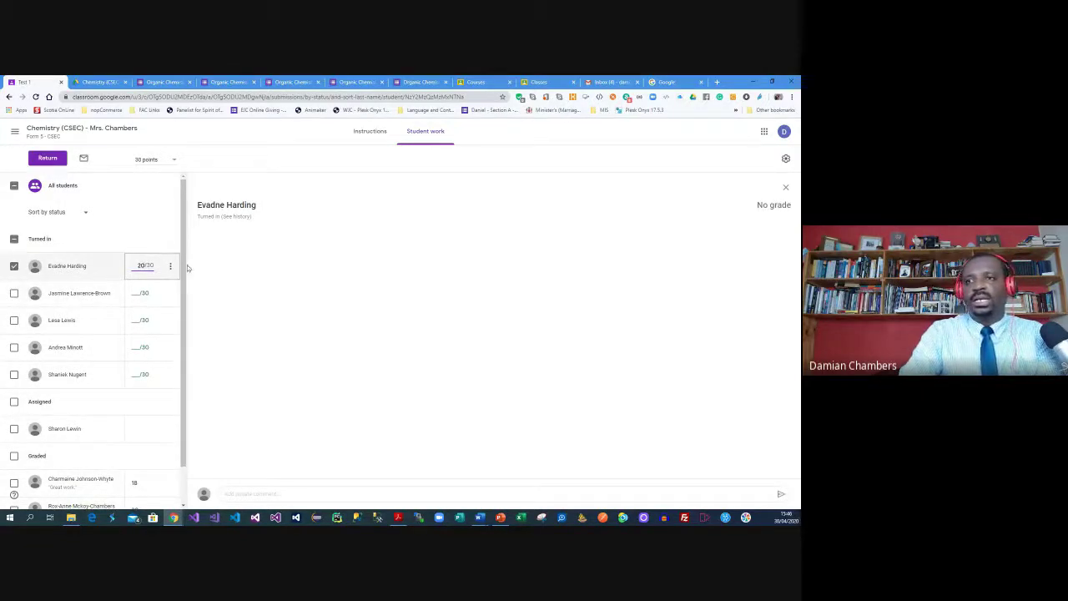
click(170, 265)
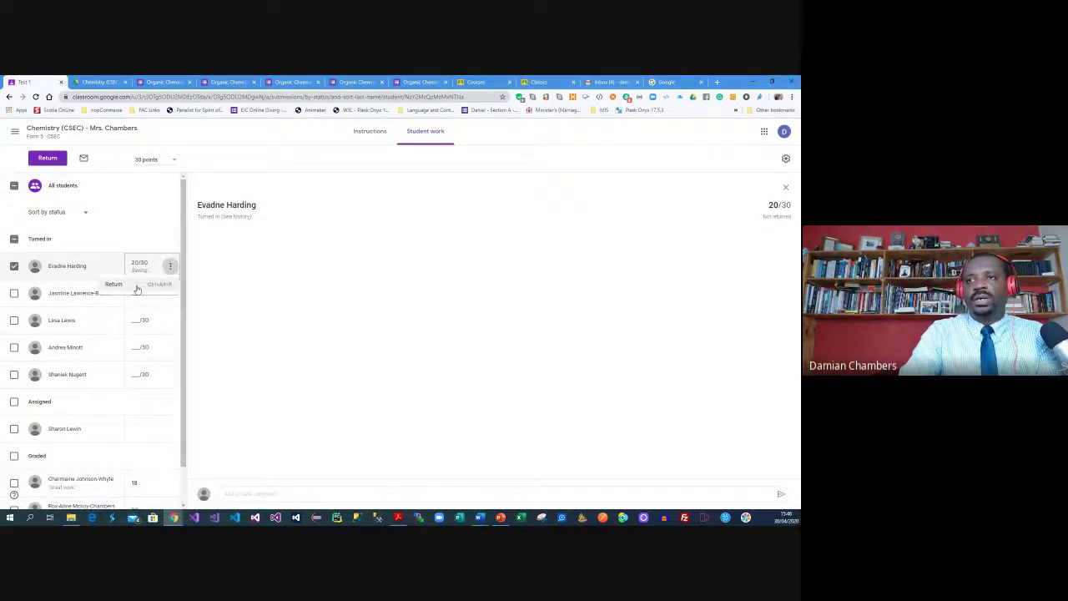
click(154, 285)
click(473, 358)
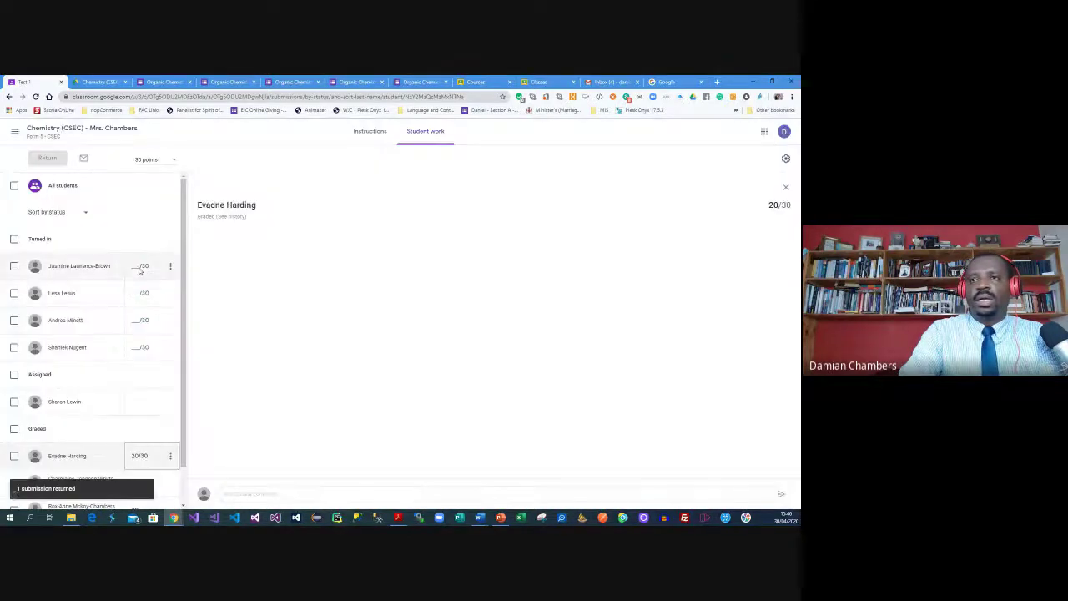
click(133, 263)
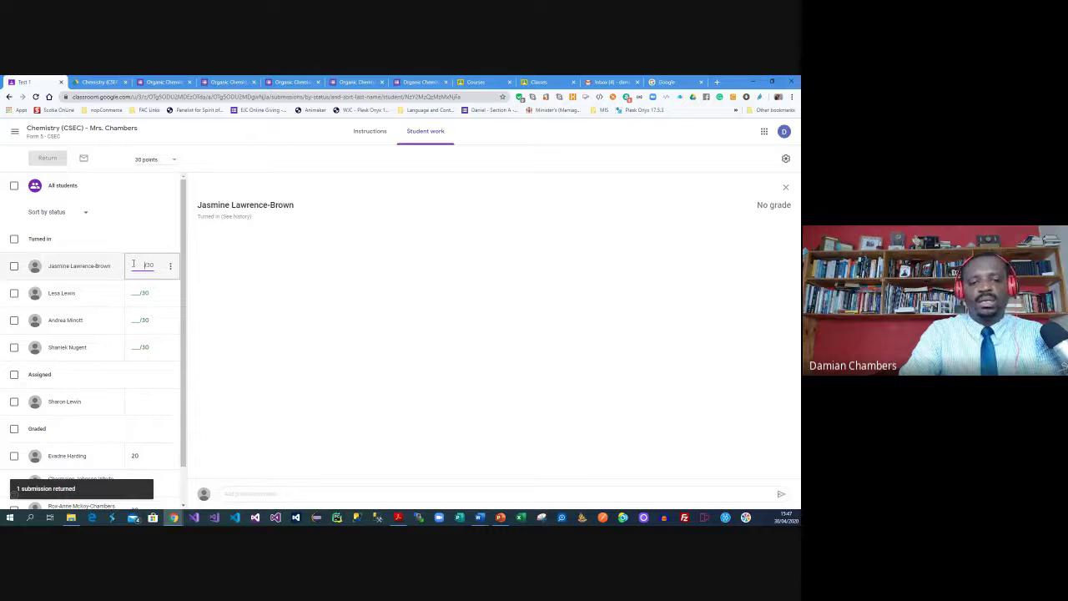
text(25)
click(168, 267)
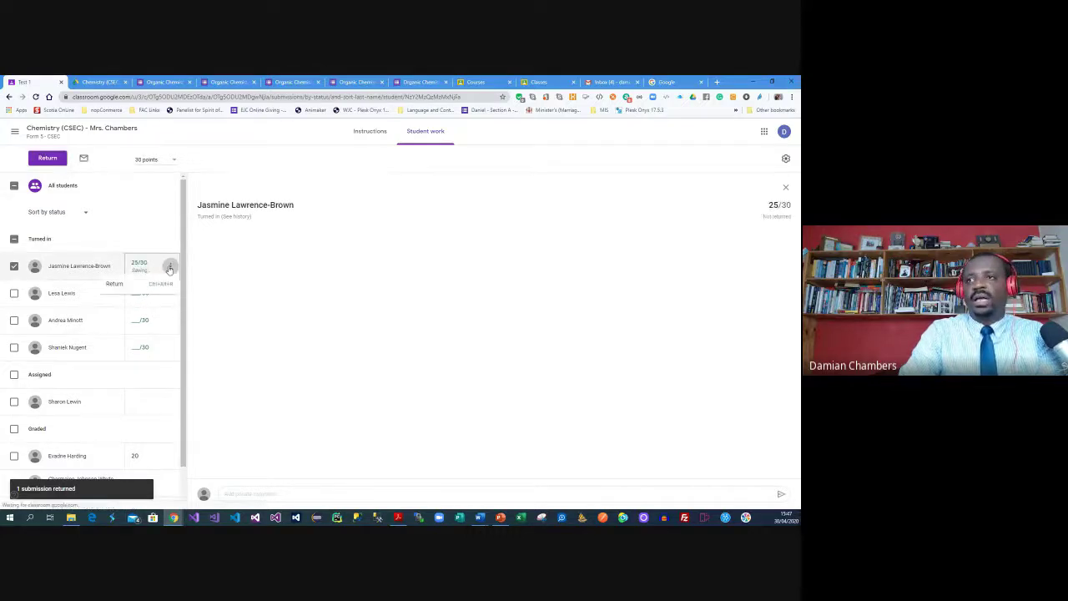
click(153, 287)
click(486, 359)
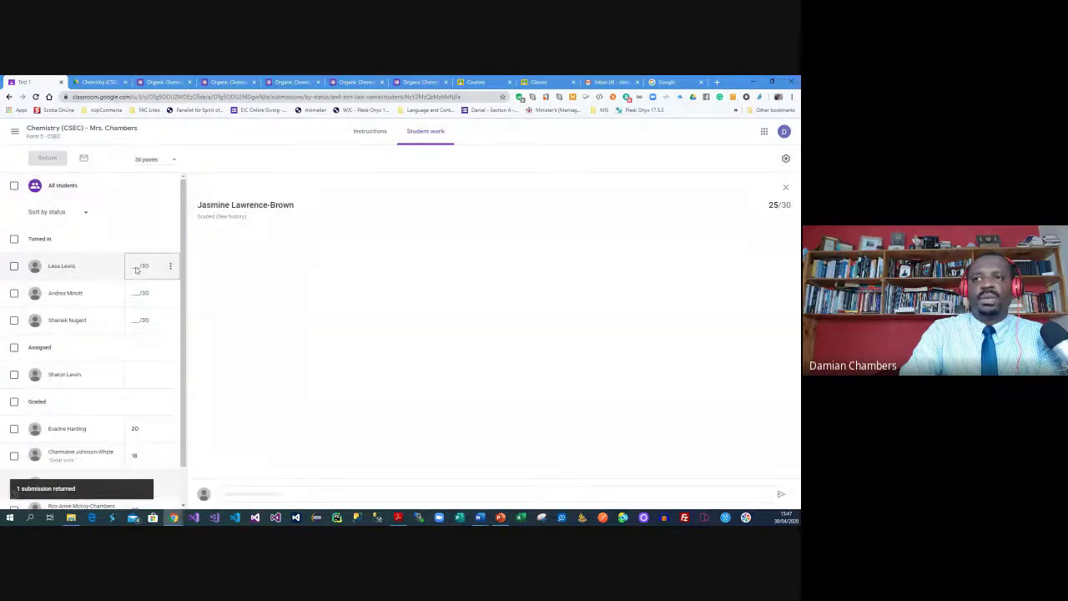
Grade the remaining three submissions 25, 25 and 24, returning each one
click(136, 267)
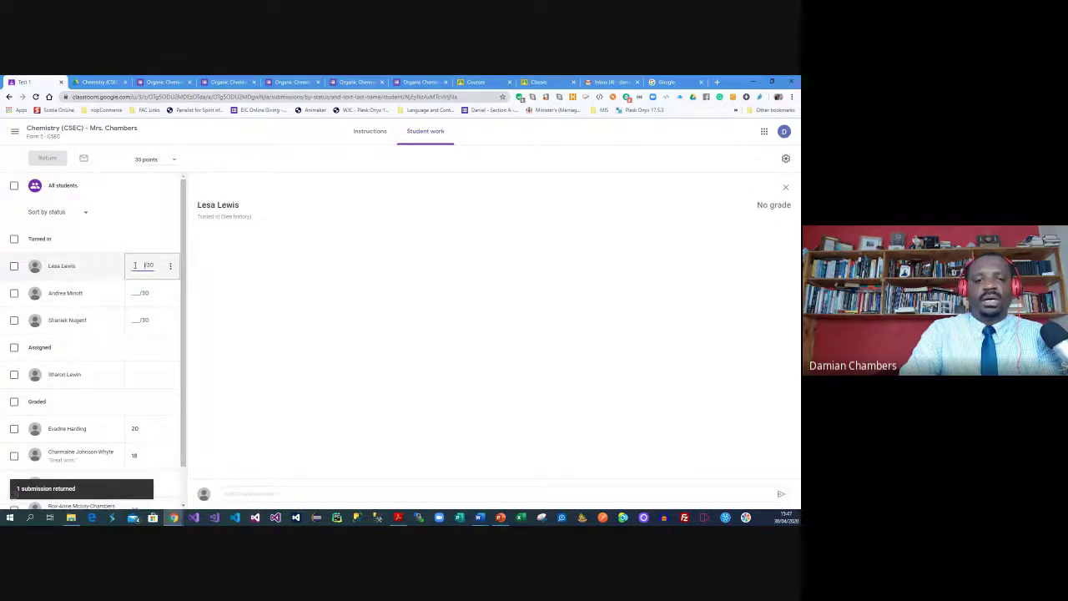
text(25)
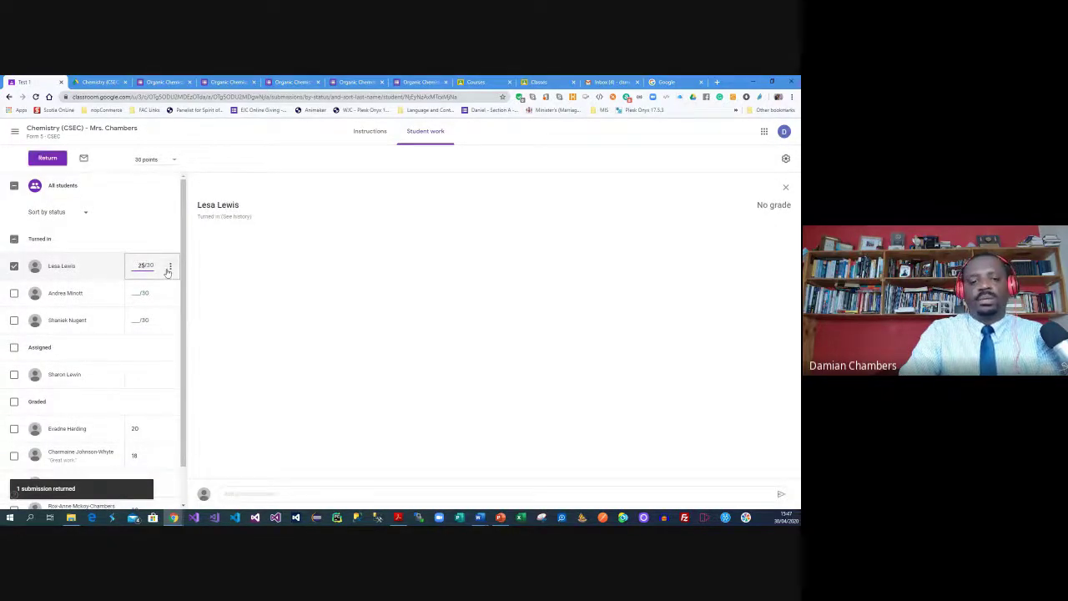
click(169, 267)
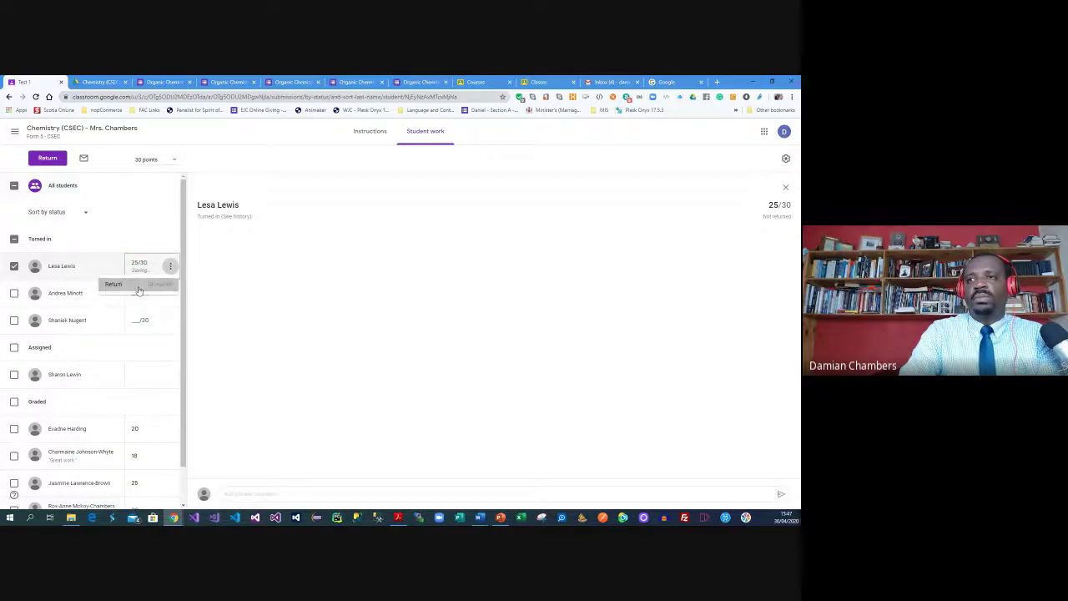
click(139, 287)
click(486, 360)
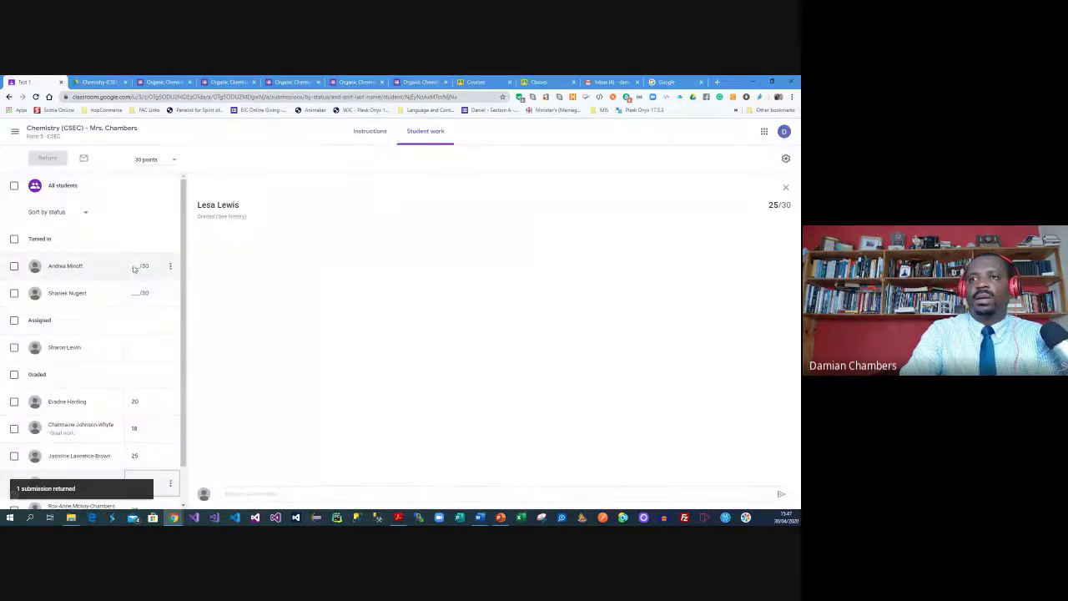
click(135, 265)
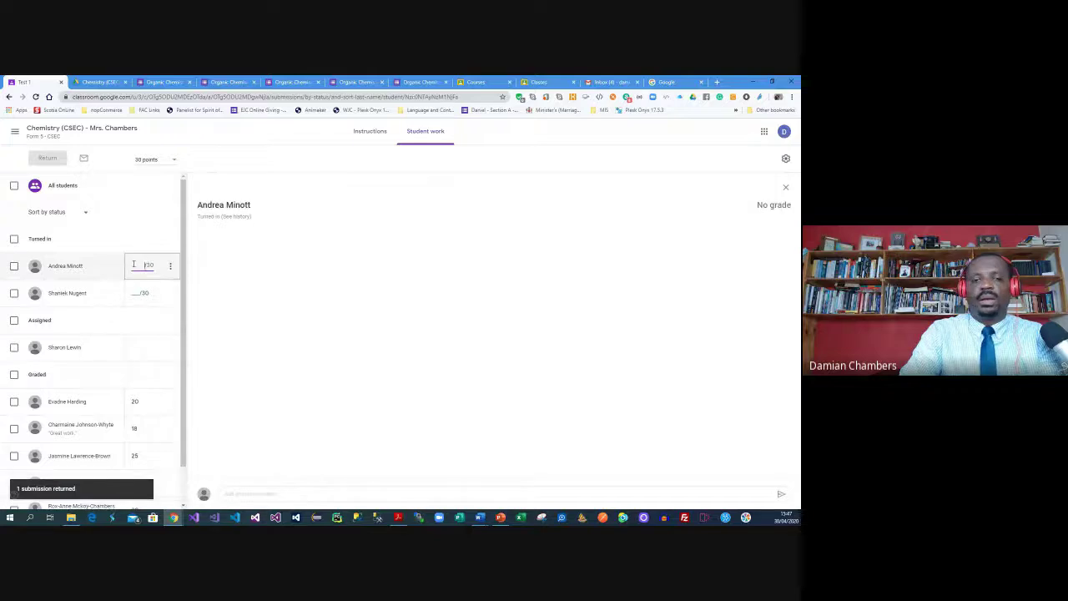
text(25)
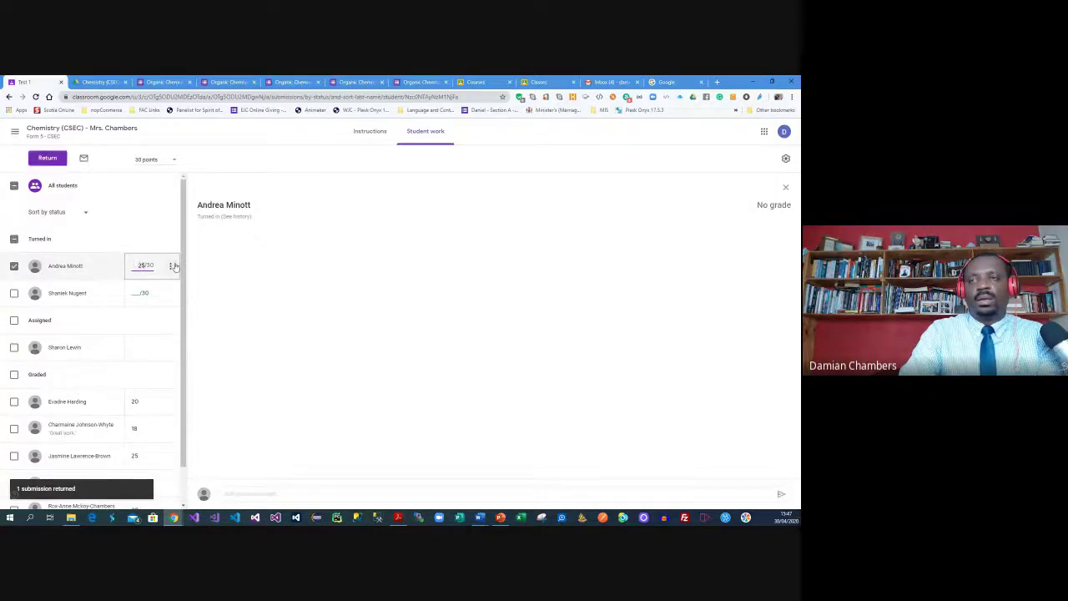
click(174, 265)
click(156, 287)
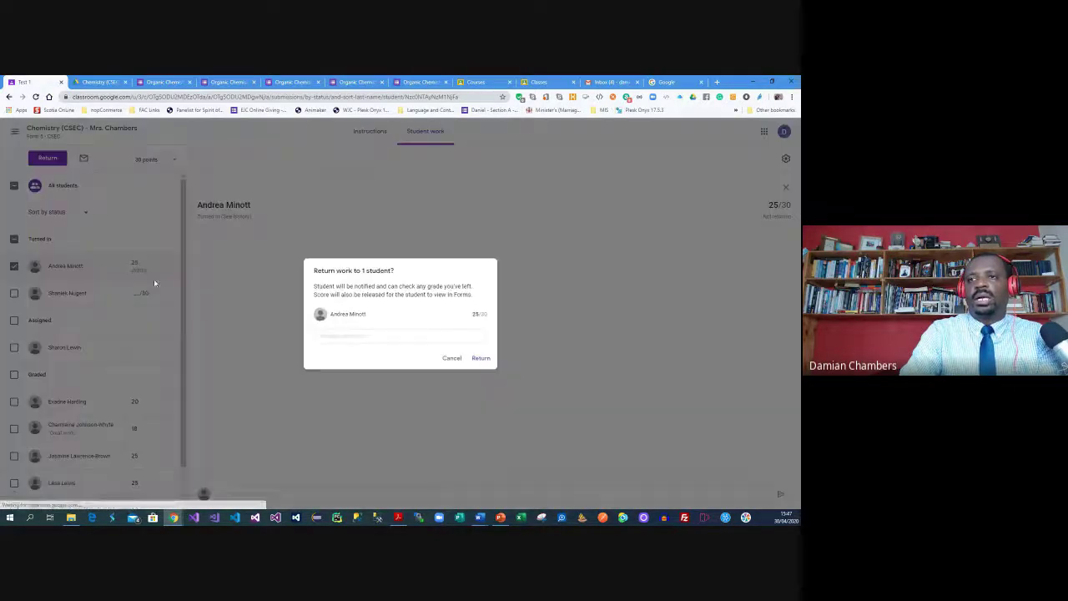
click(482, 358)
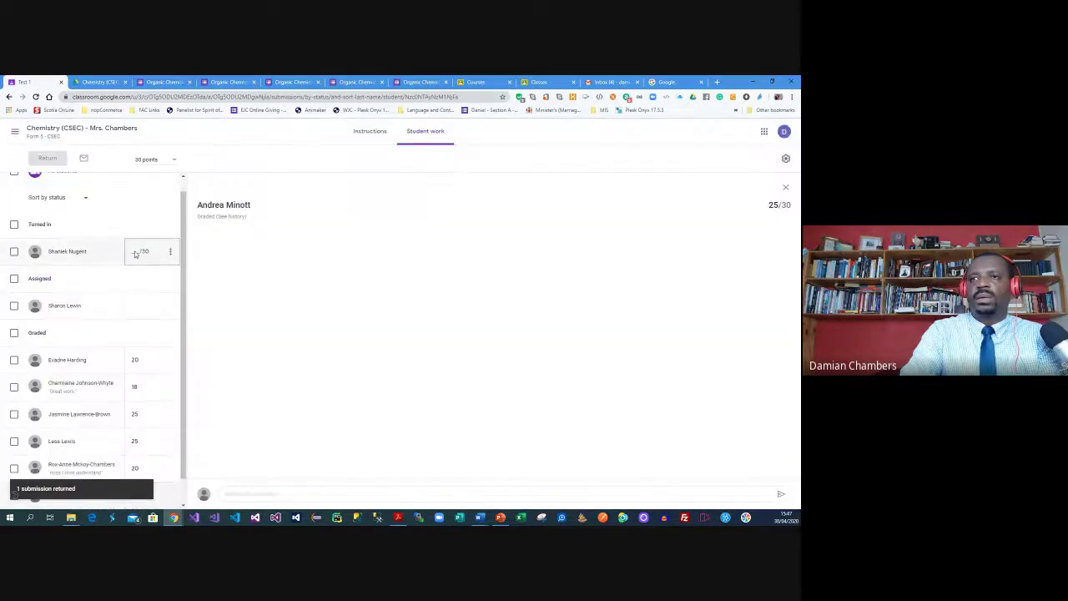
click(136, 250)
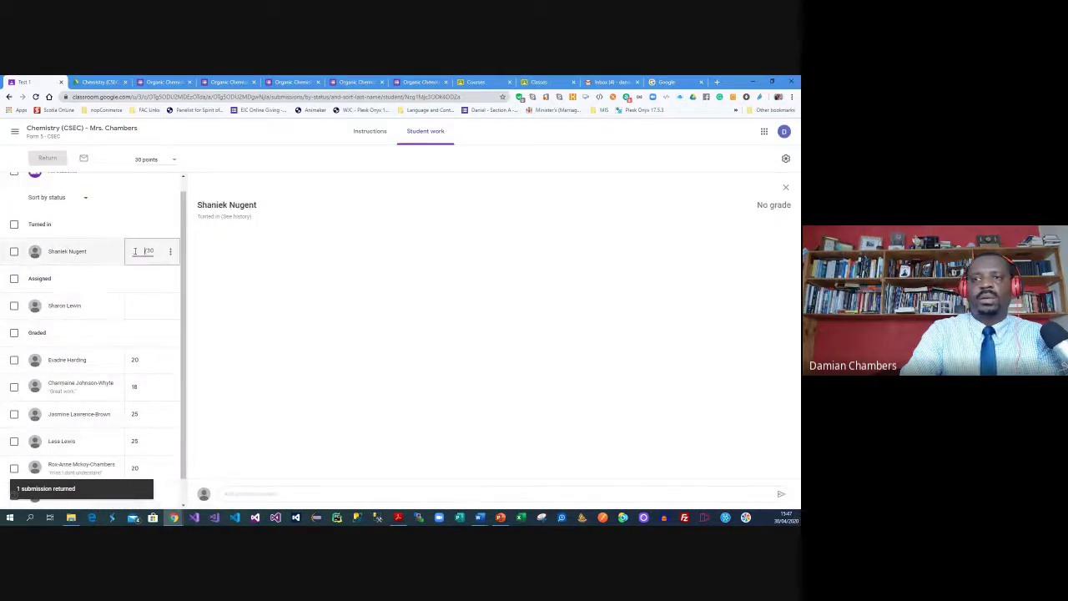
text(24)
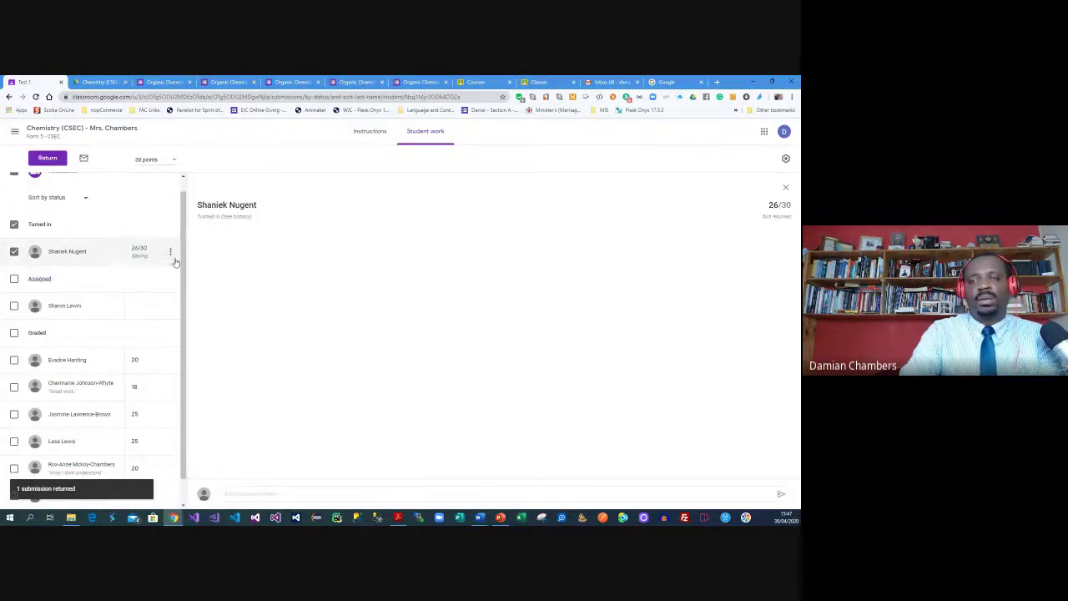
click(170, 251)
click(154, 270)
click(487, 359)
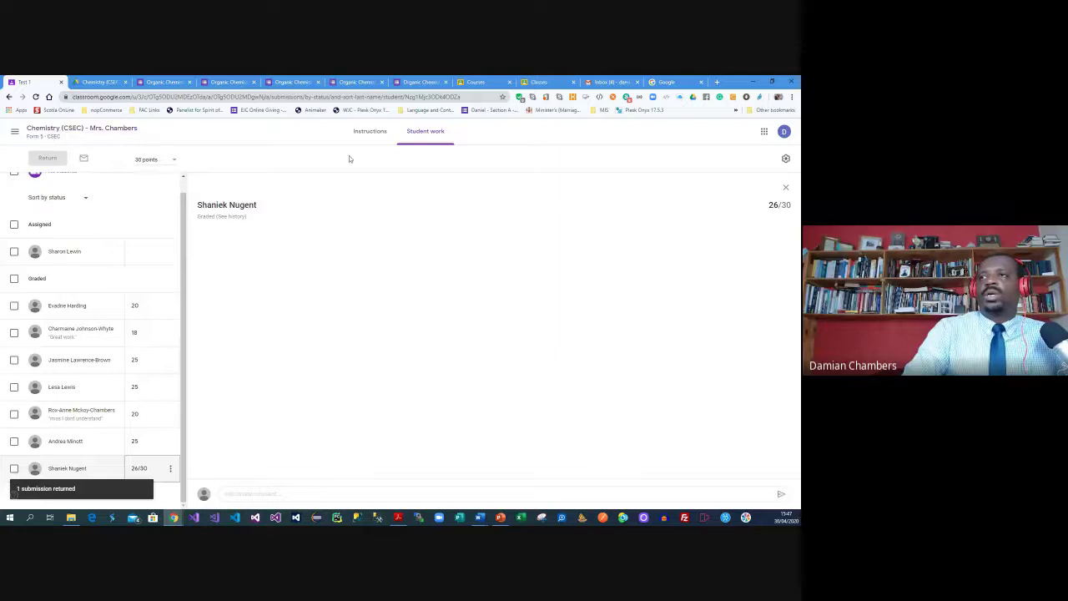
Review the class grades table, including the 26/30 Test 1 grade, then return to Stream
click(15, 133)
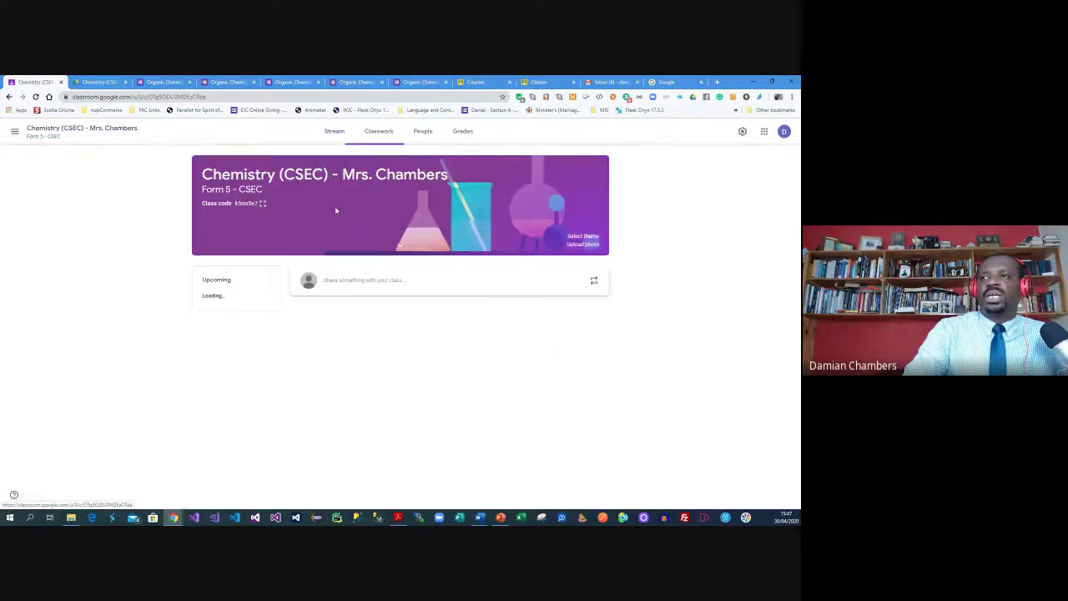
click(459, 131)
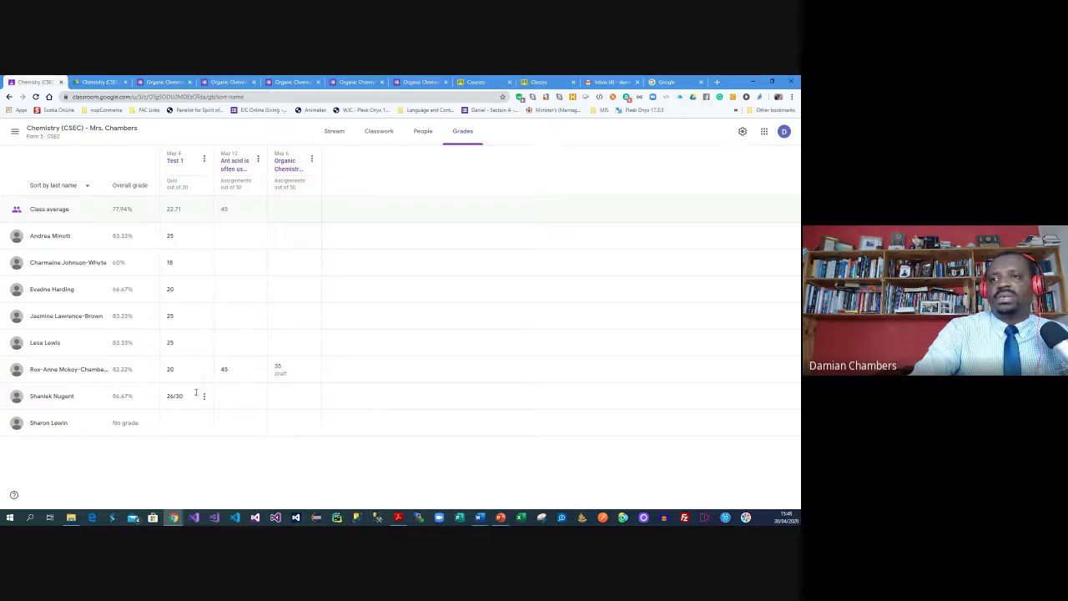
click(204, 397)
click(219, 469)
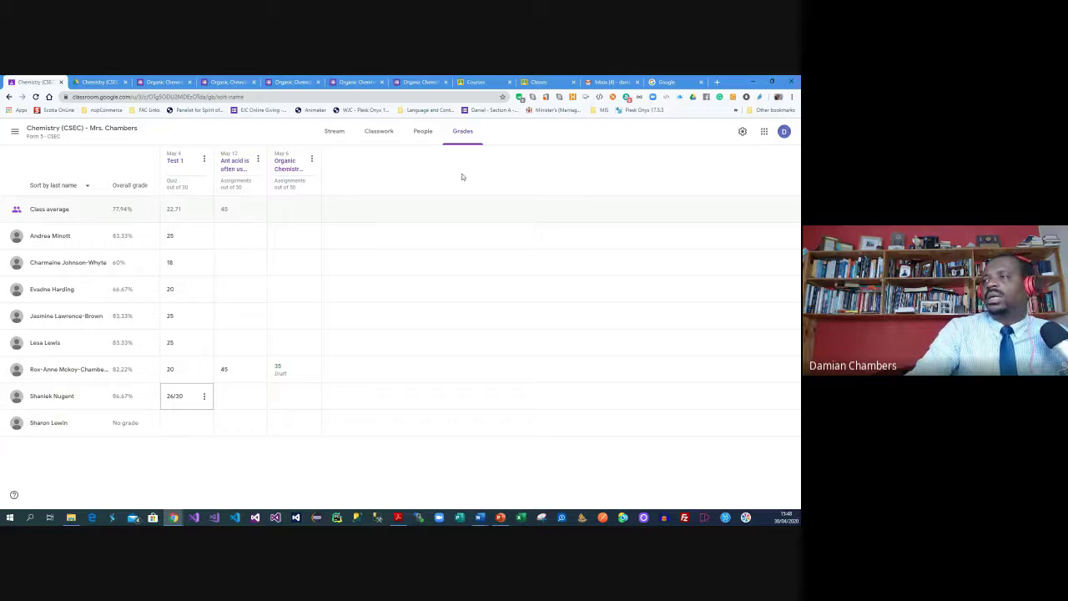
click(329, 131)
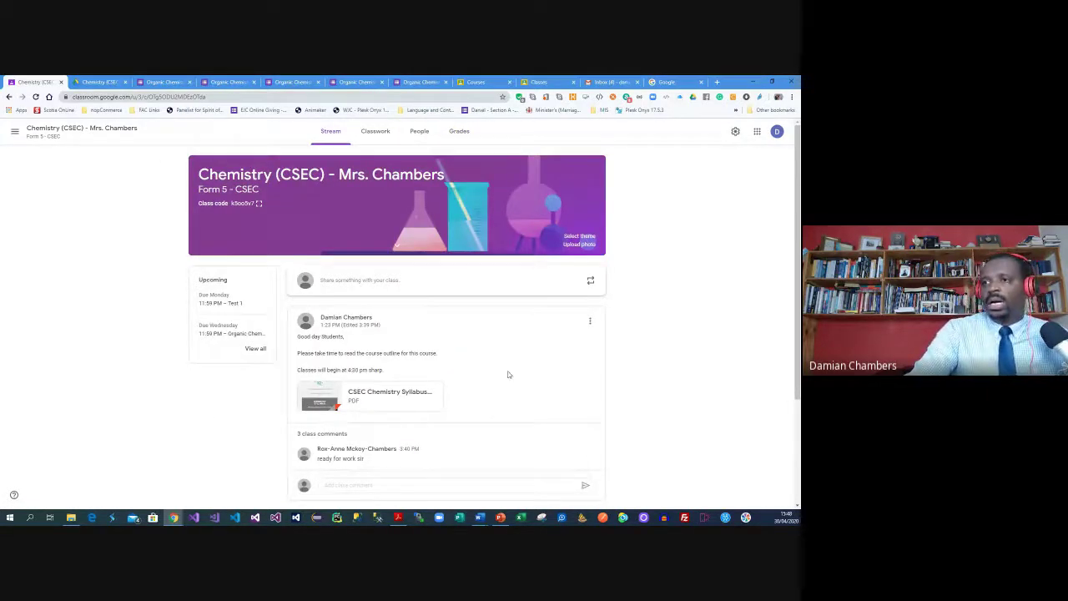
scroll(507, 374, down, 2)
scroll(234, 350, up, 3)
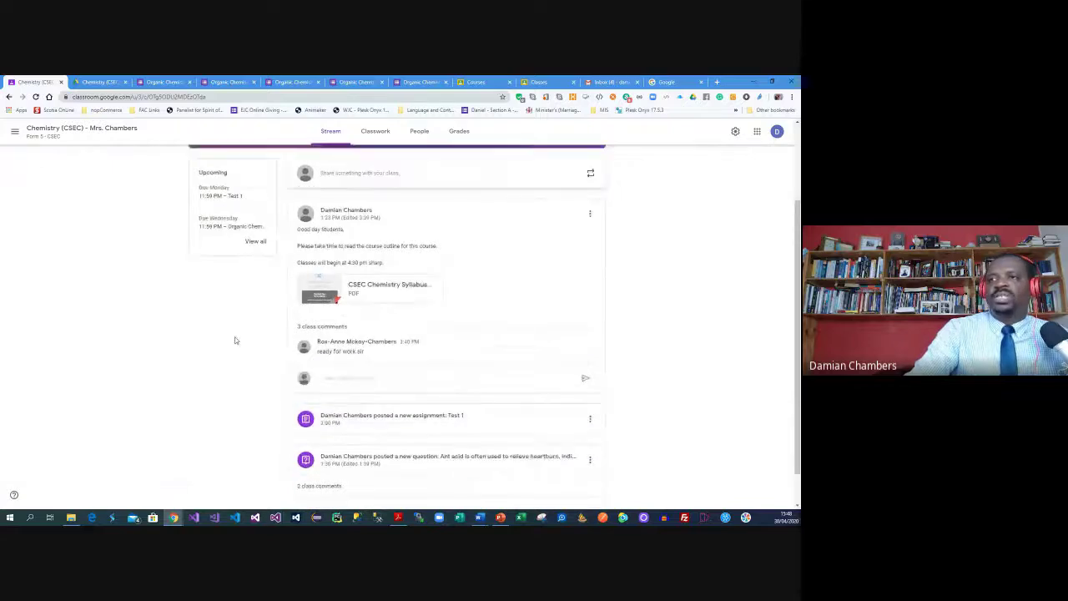
View student answers to the antacid question, then open the class calendar in a new tab
click(375, 132)
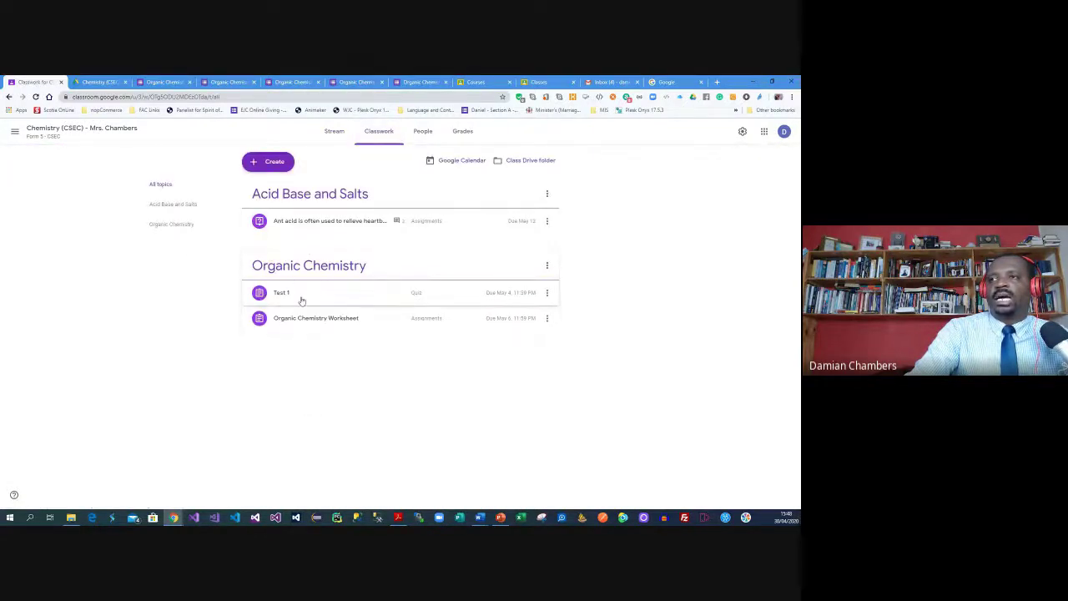
click(357, 222)
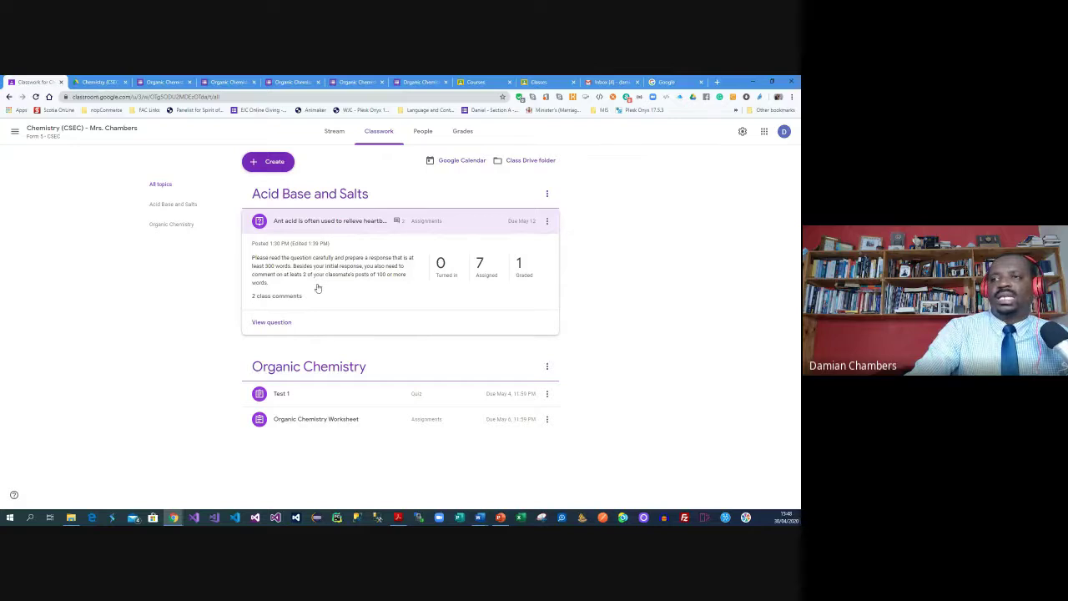
click(276, 325)
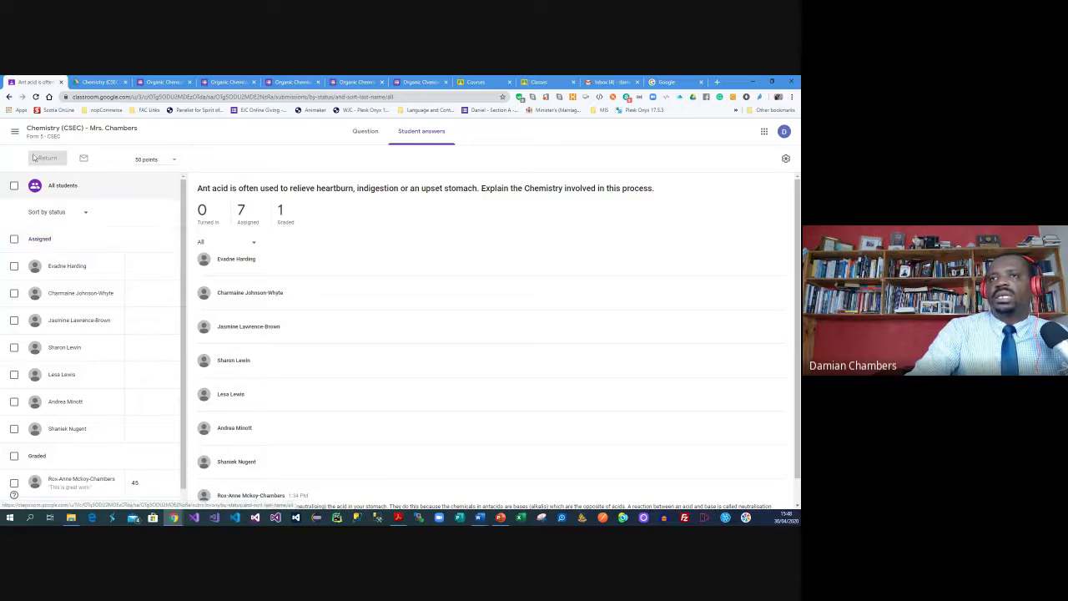
click(8, 97)
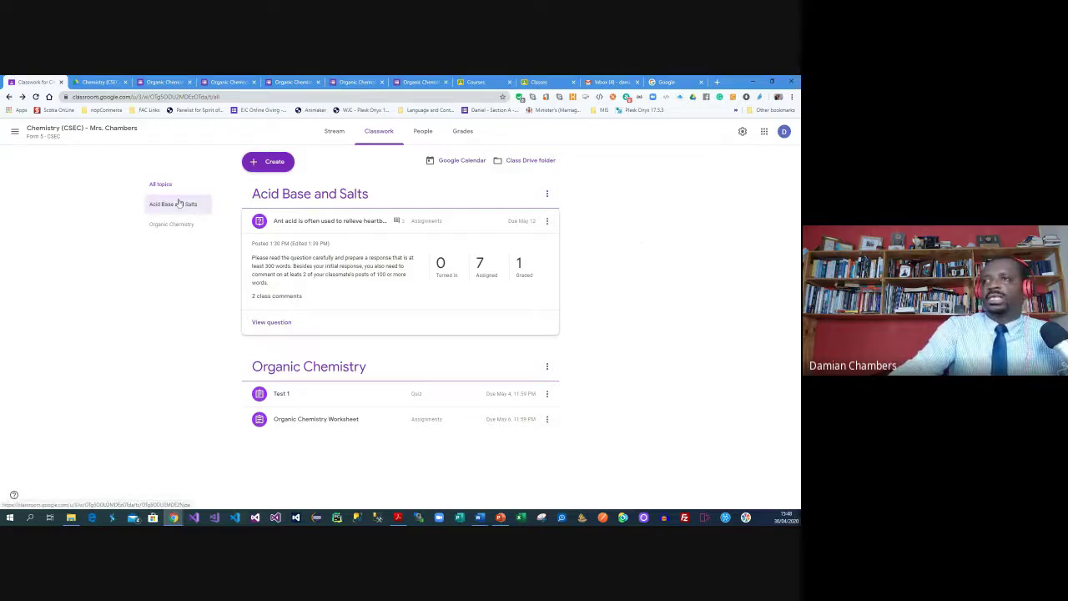
click(451, 163)
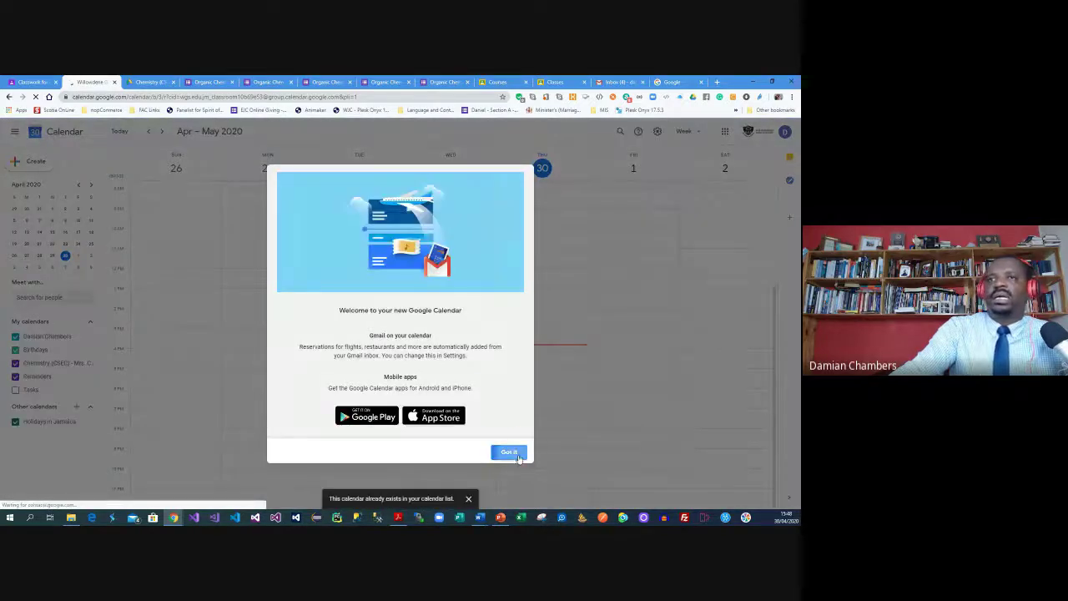
Switch the class calendar to month view for May 2020, then return to Classwork
click(509, 452)
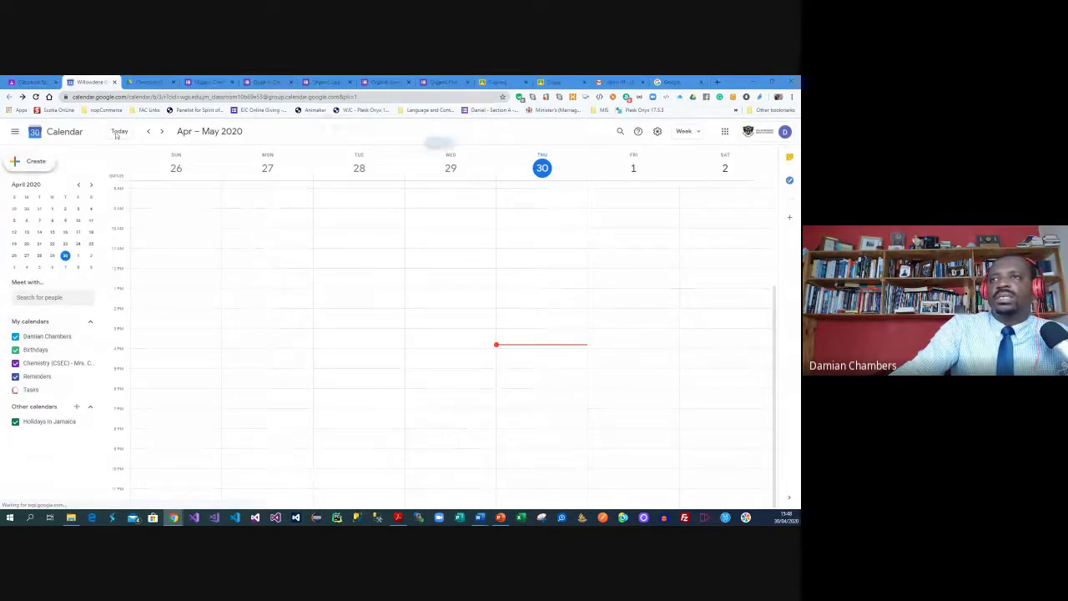
click(440, 144)
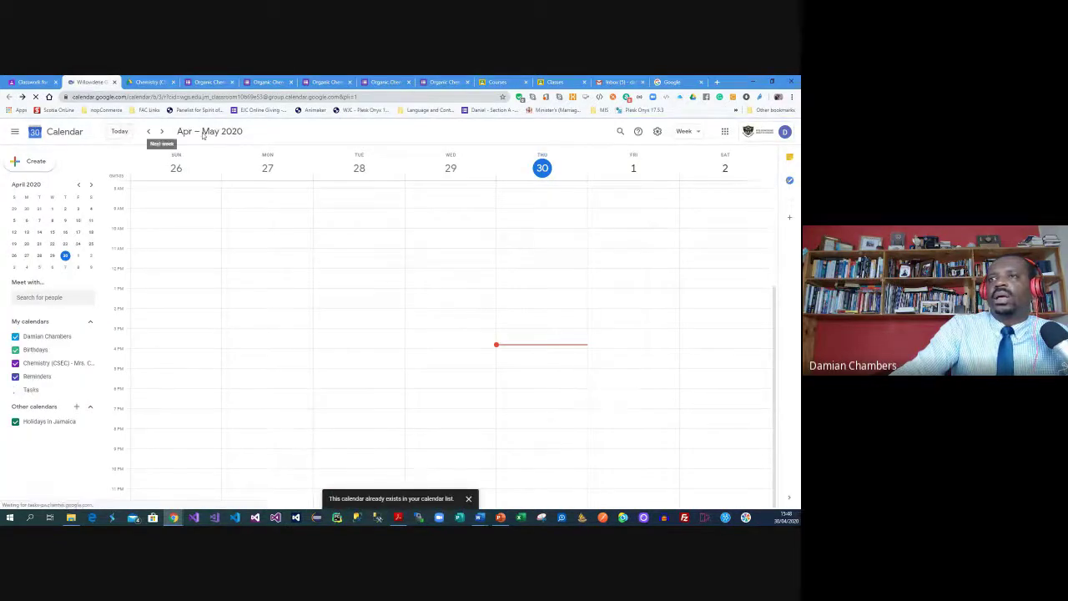
click(687, 132)
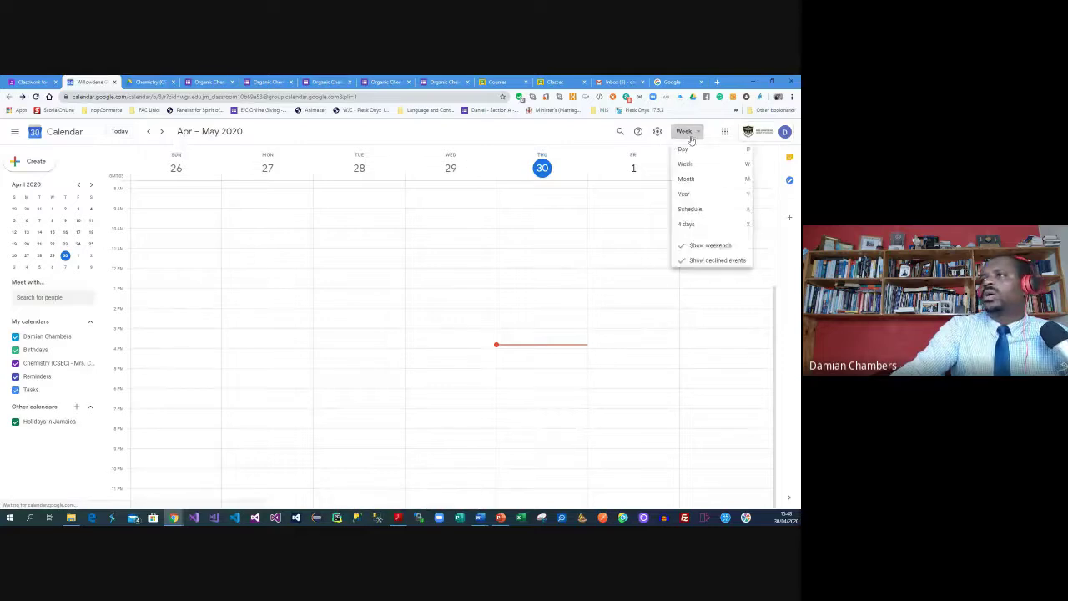
click(699, 185)
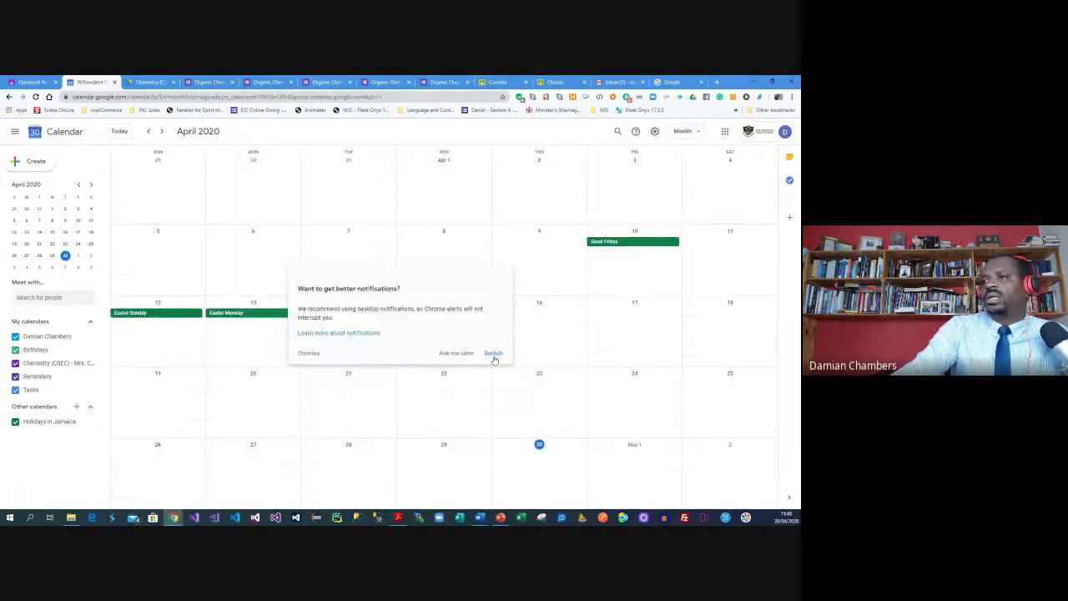
click(493, 354)
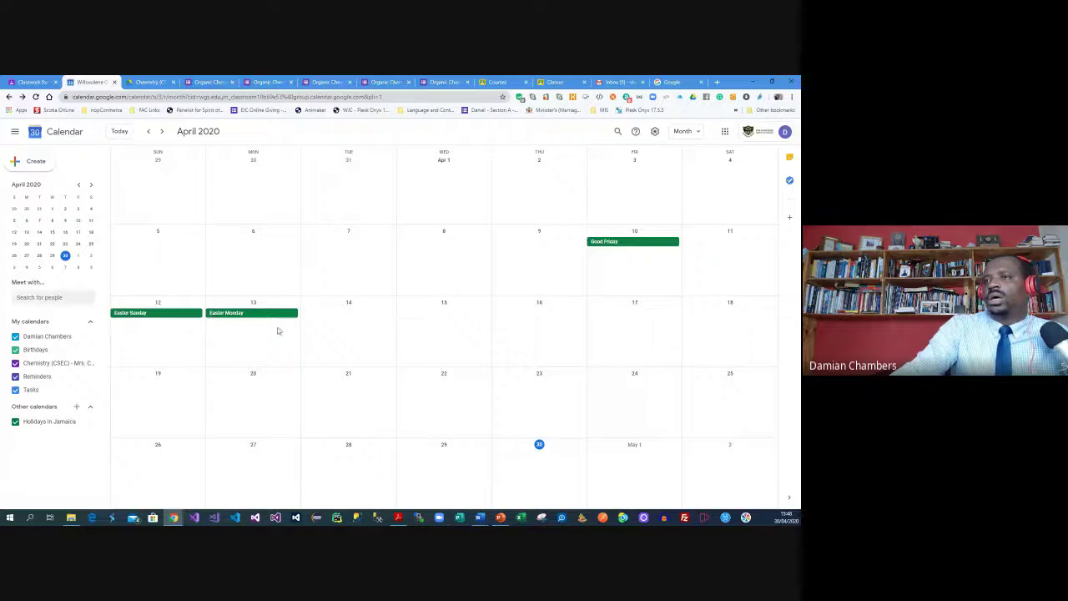
scroll(469, 365, down, 1)
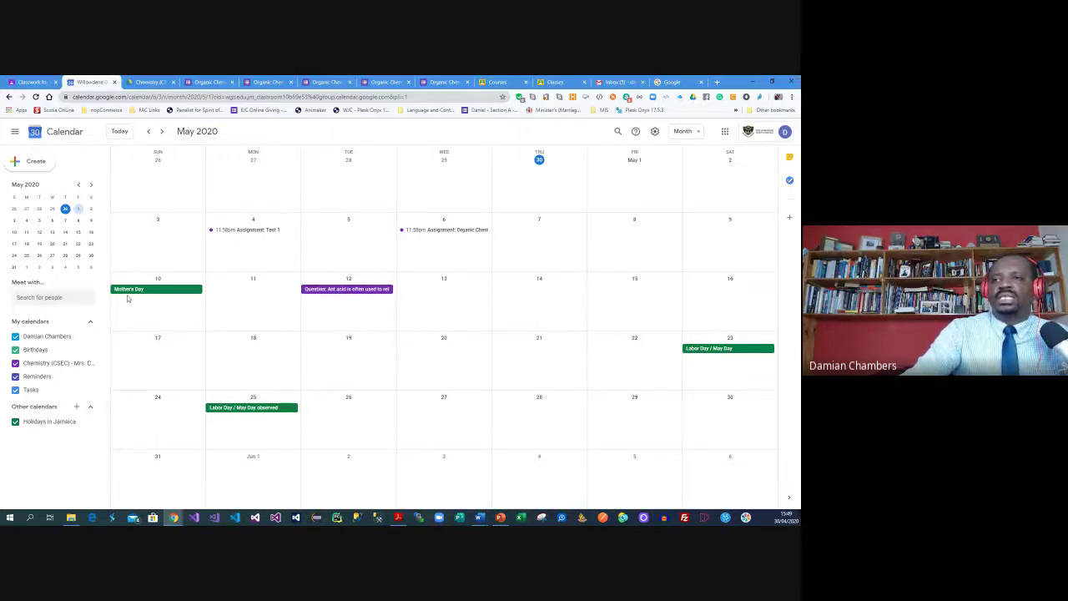
click(39, 81)
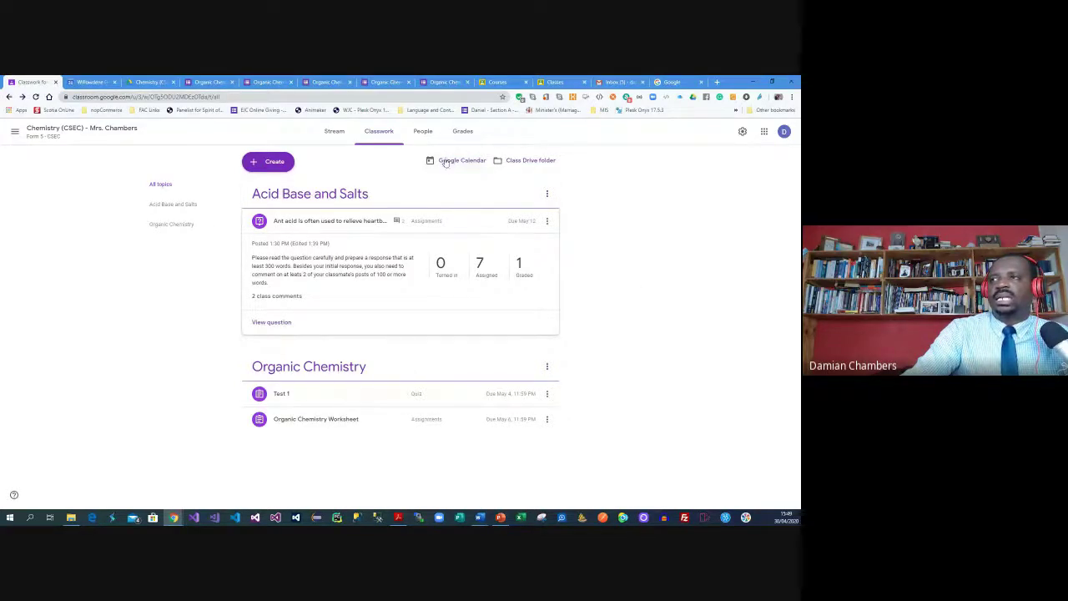
Browse the Chemistry (CSEC) Drive folder and its parent Classroom folder, then return to Classwork
click(522, 163)
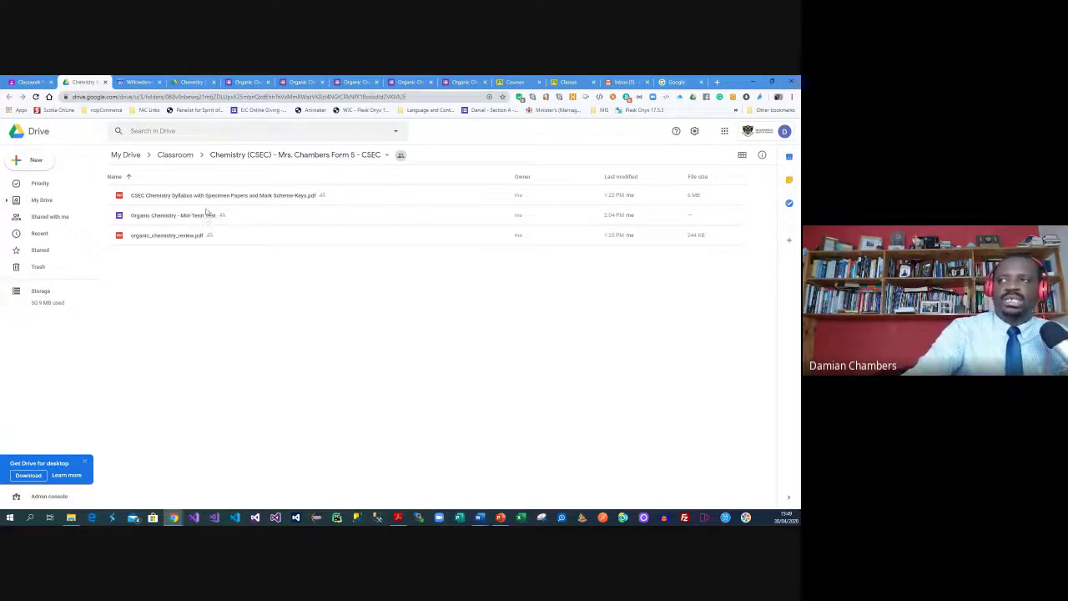
click(177, 157)
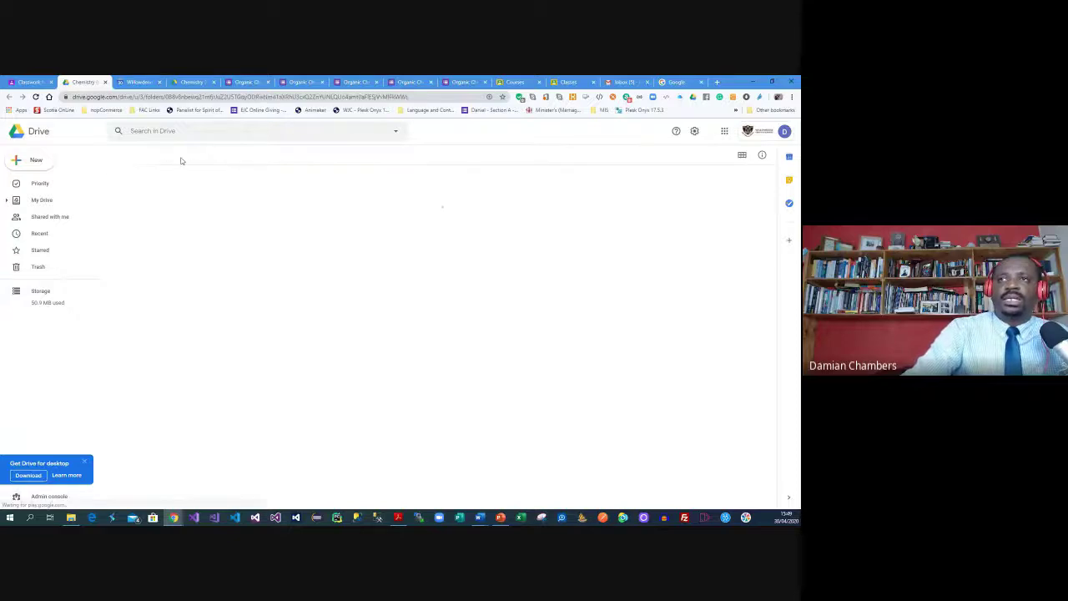
click(28, 82)
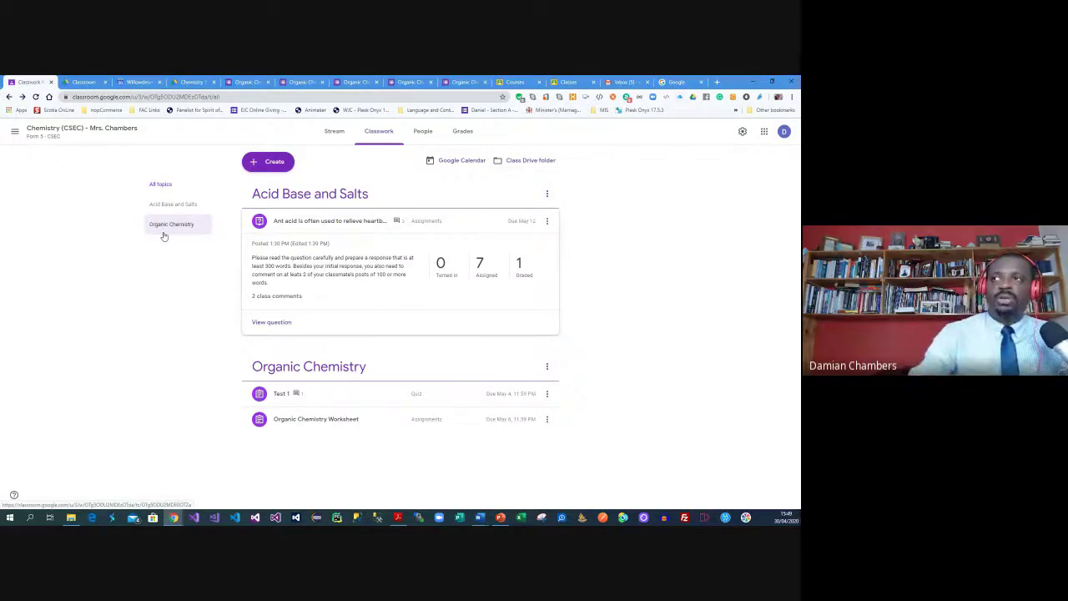
Cycle through Stream, Classwork and Grades, then go to the Classes home page
click(329, 131)
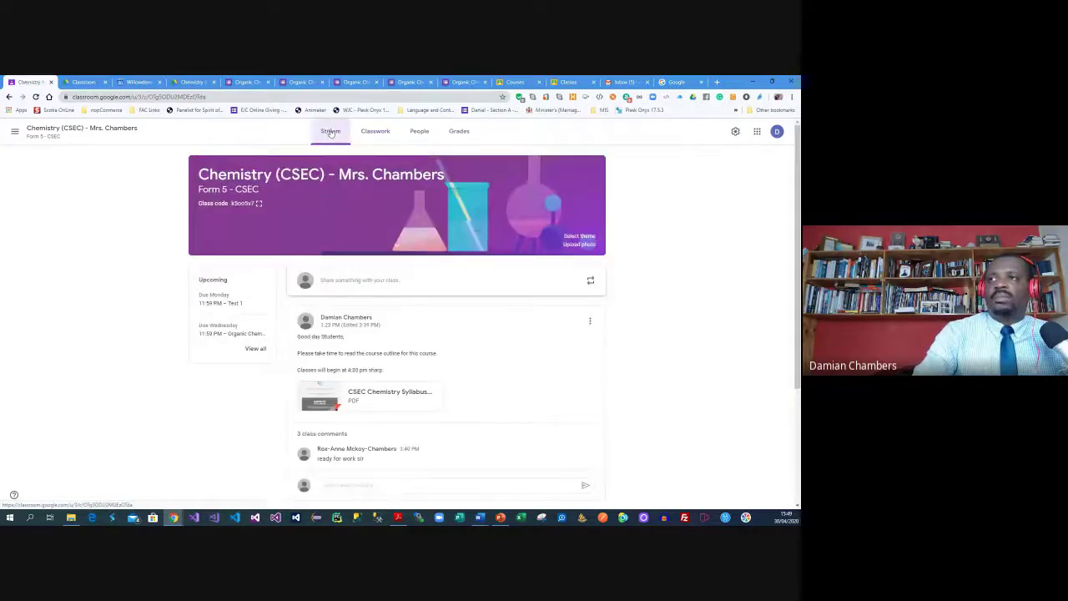
click(389, 135)
click(449, 133)
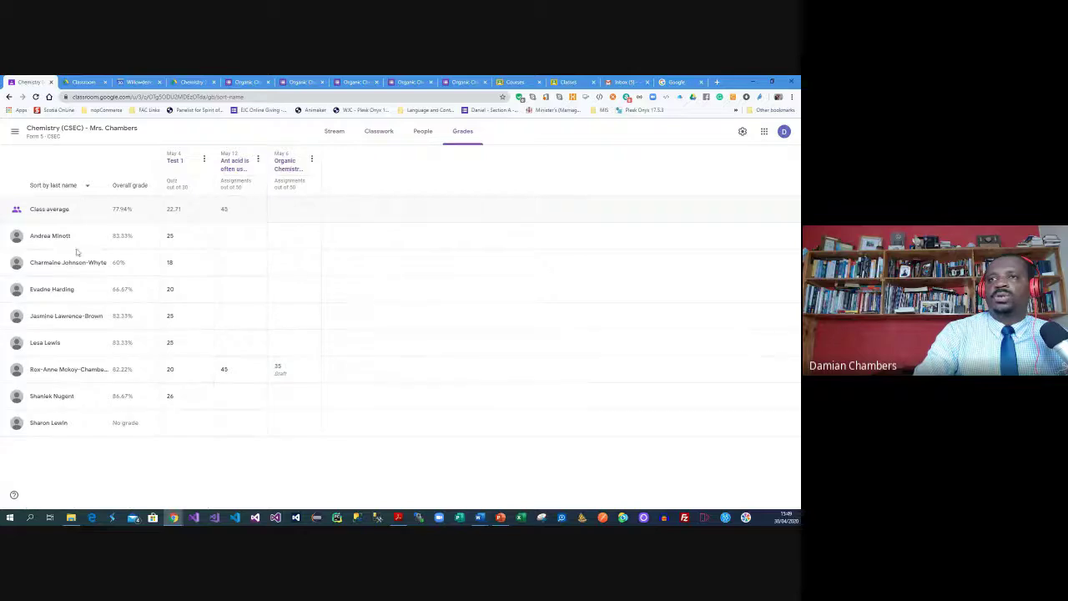
click(14, 131)
click(25, 133)
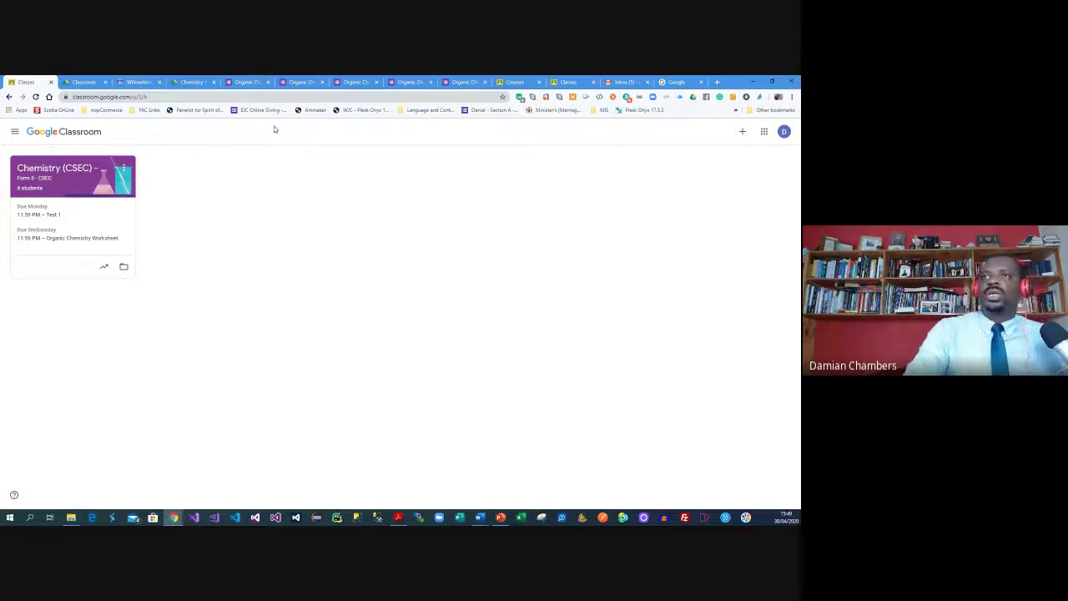
Close eight leftover browser tabs and bring up the Google apps list
click(268, 82)
click(267, 82)
click(268, 82)
click(268, 82)
click(268, 82)
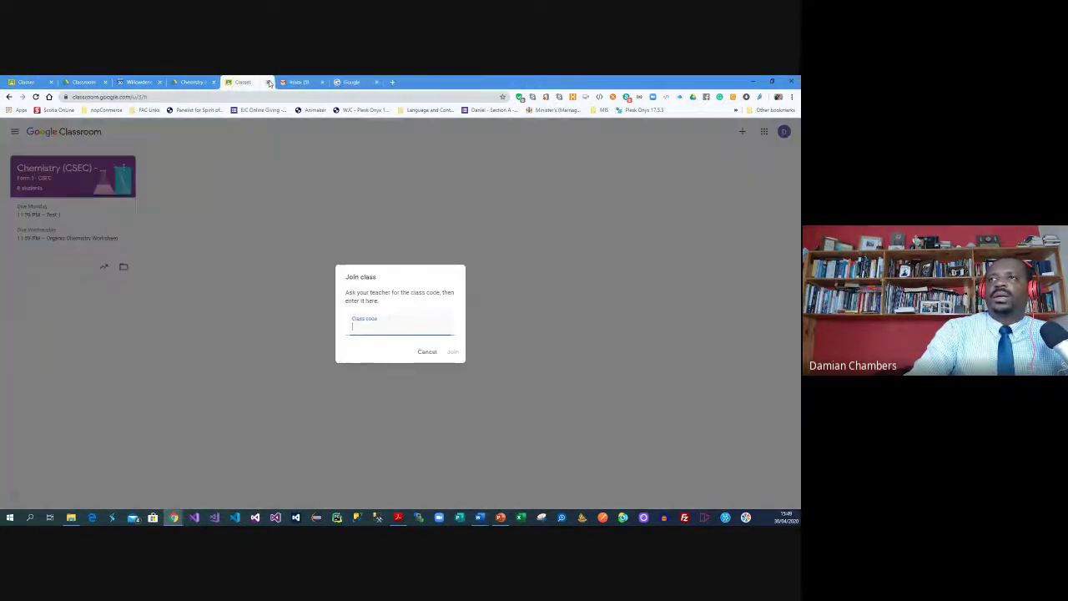
click(267, 82)
click(268, 82)
click(268, 82)
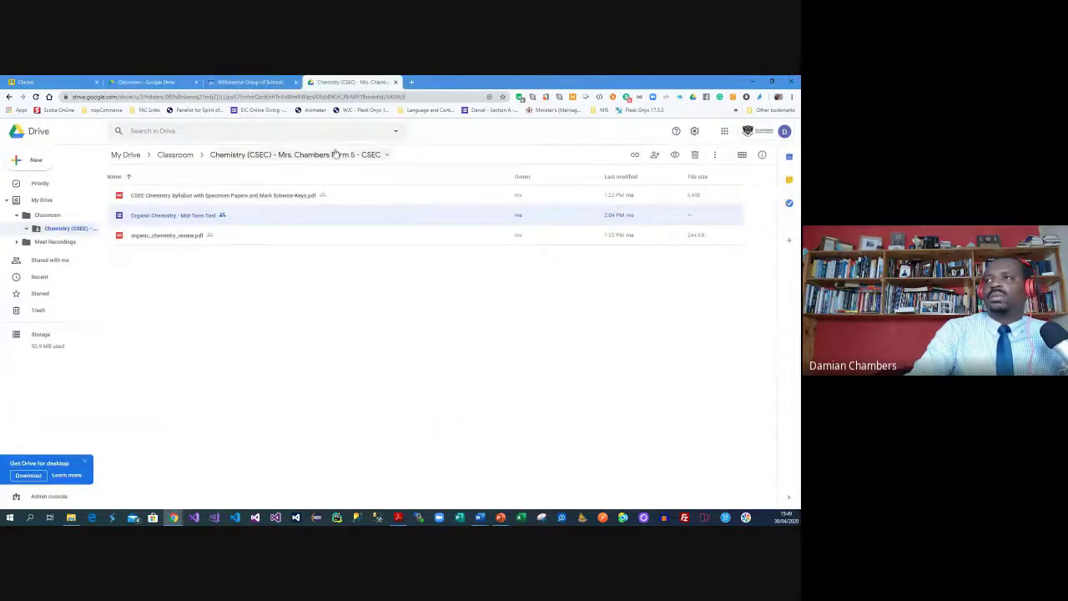
click(724, 131)
Open Gmail to read the Test 1 private-comment notification, then return to Classroom's Classes tab
click(728, 169)
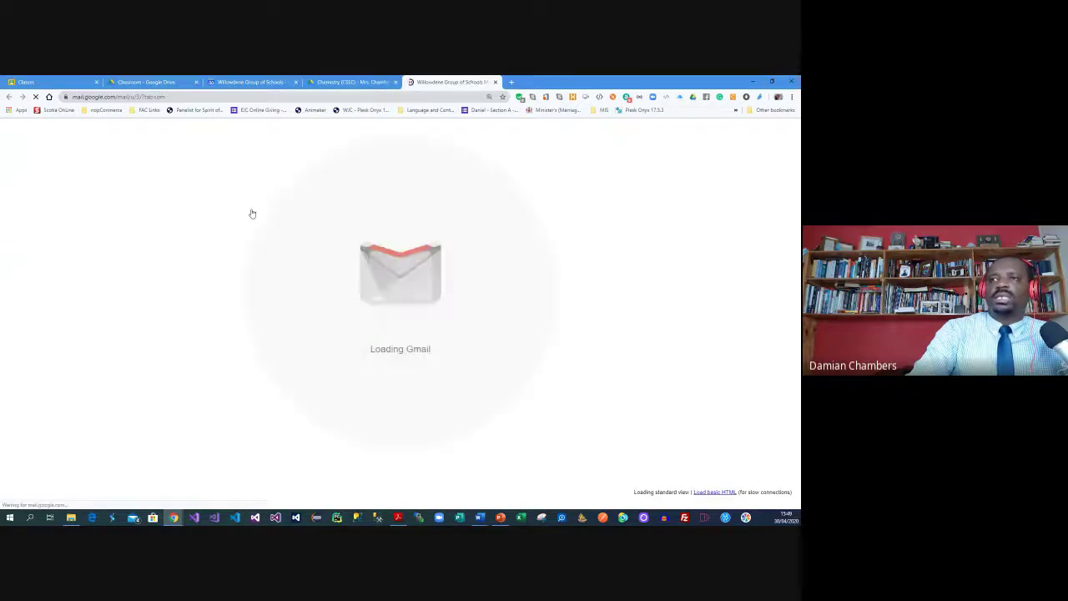
click(316, 180)
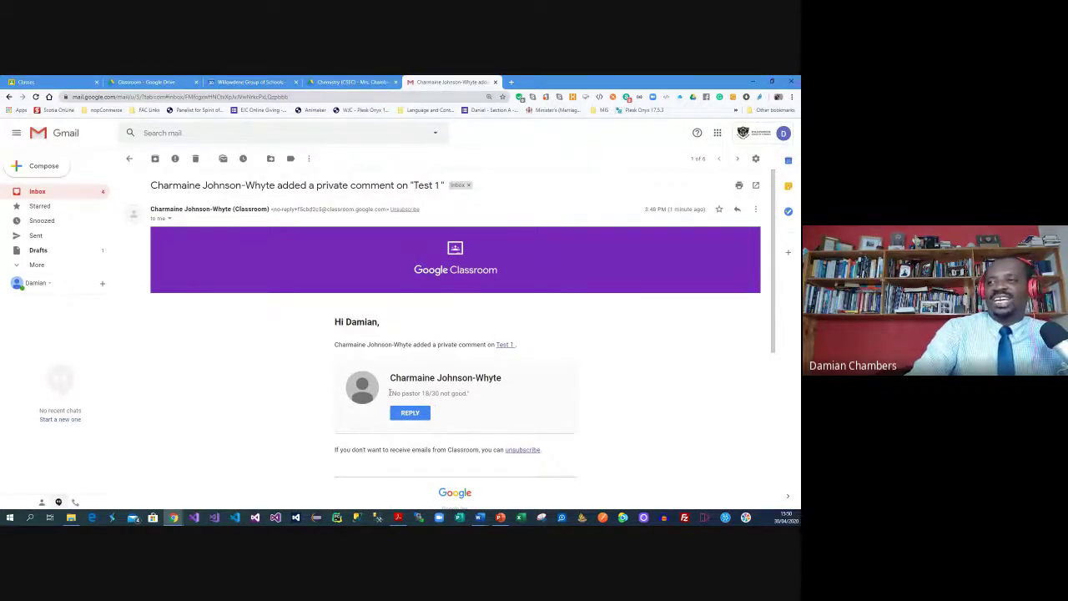
click(250, 81)
click(149, 82)
click(40, 81)
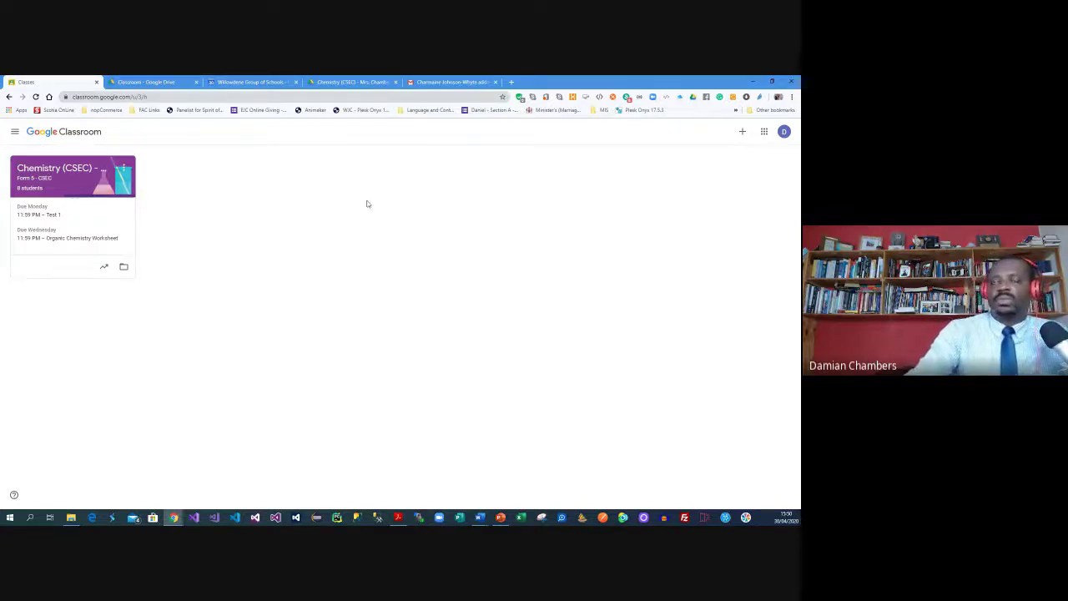
Create class 'Bible Class - Form 3' with section Form 3, subject Bible, room Chapel
click(742, 133)
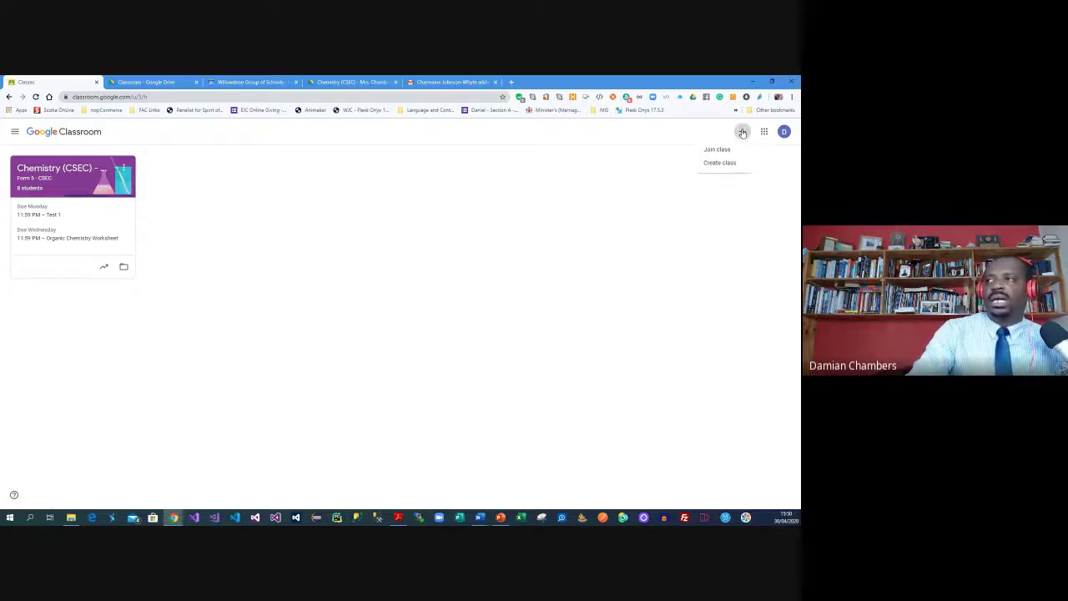
click(721, 165)
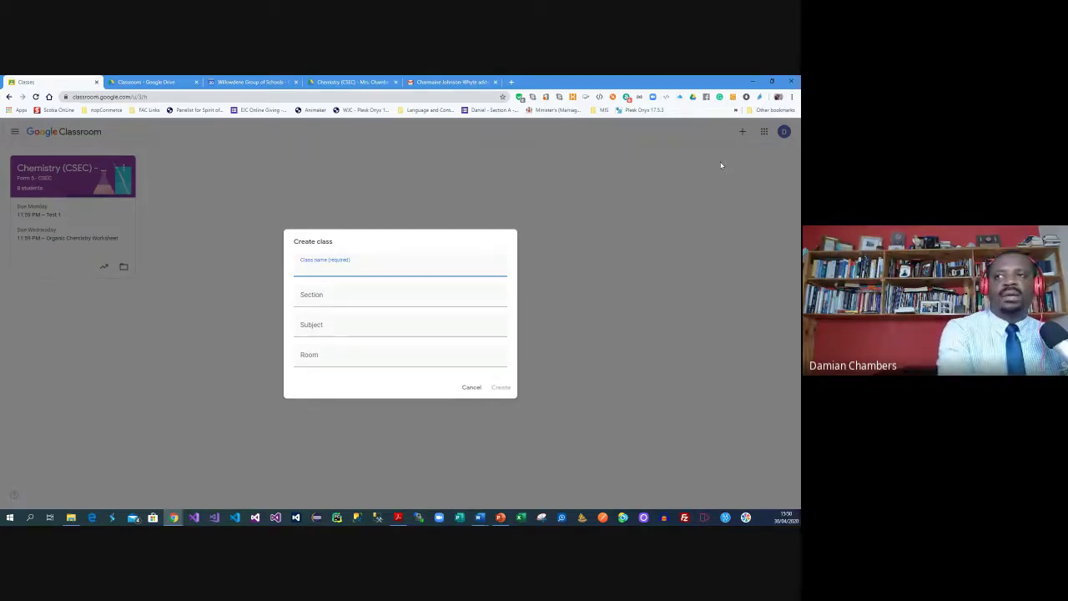
text(Bible CLass)
key(BackSpace)
key(BackSpace)
key(BackSpace)
key(BackSpace)
text(lass -)
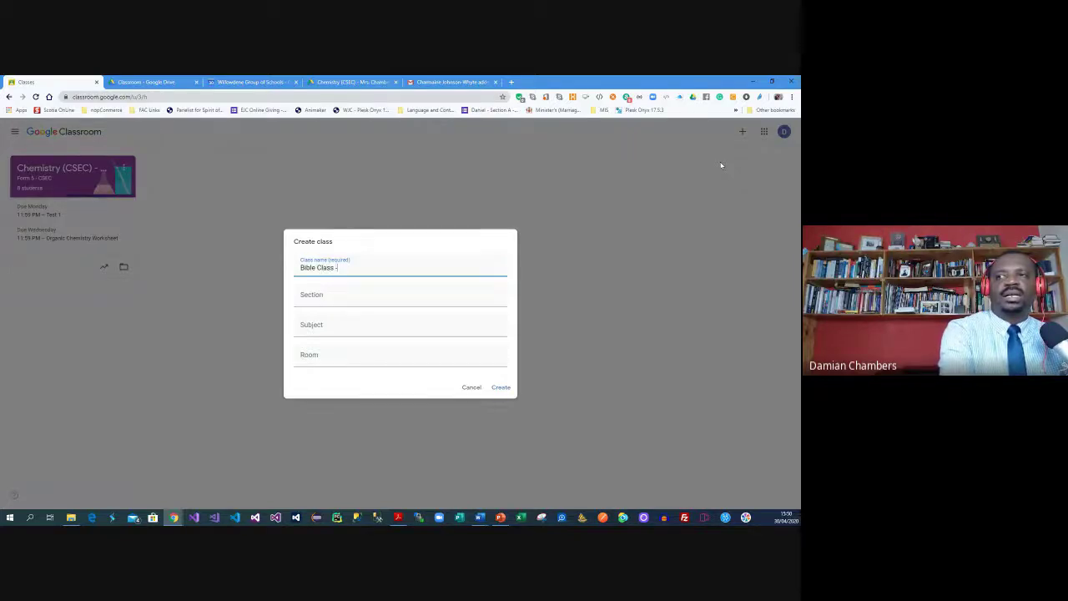
text( Form 3)
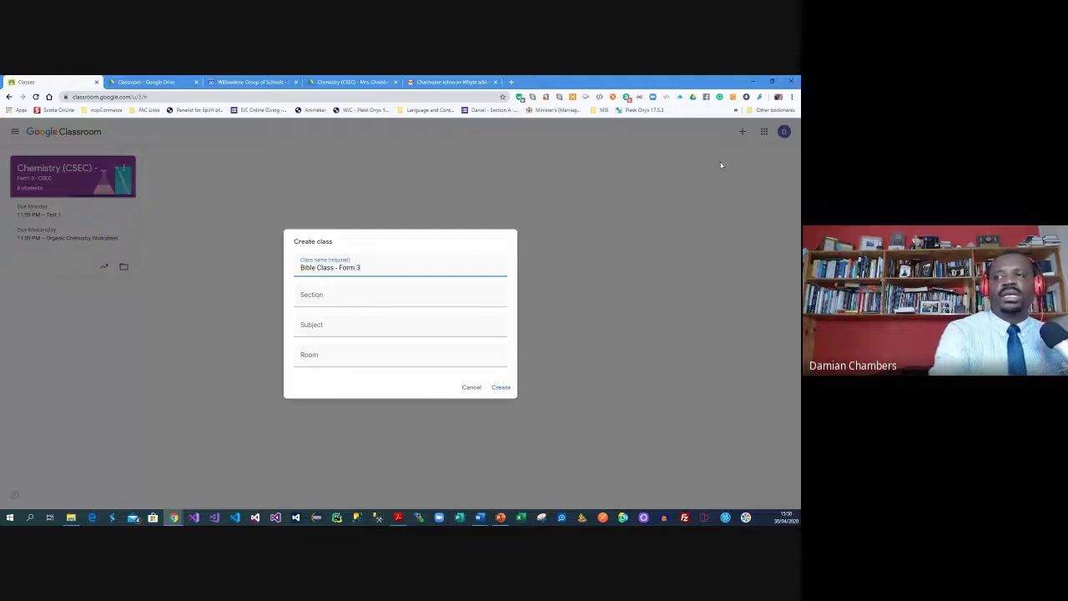
click(361, 294)
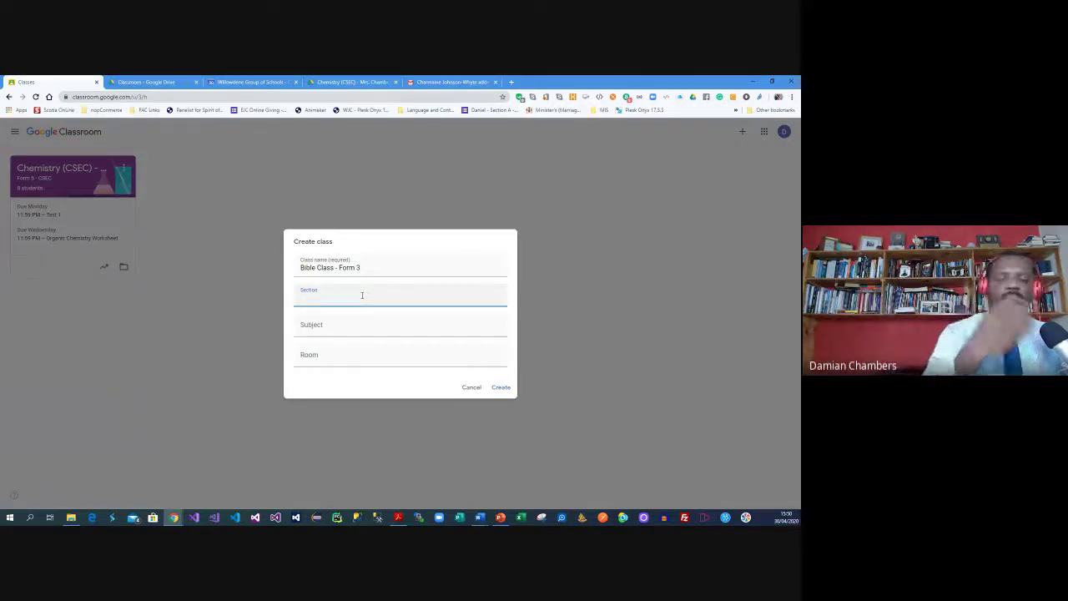
text(Form 3)
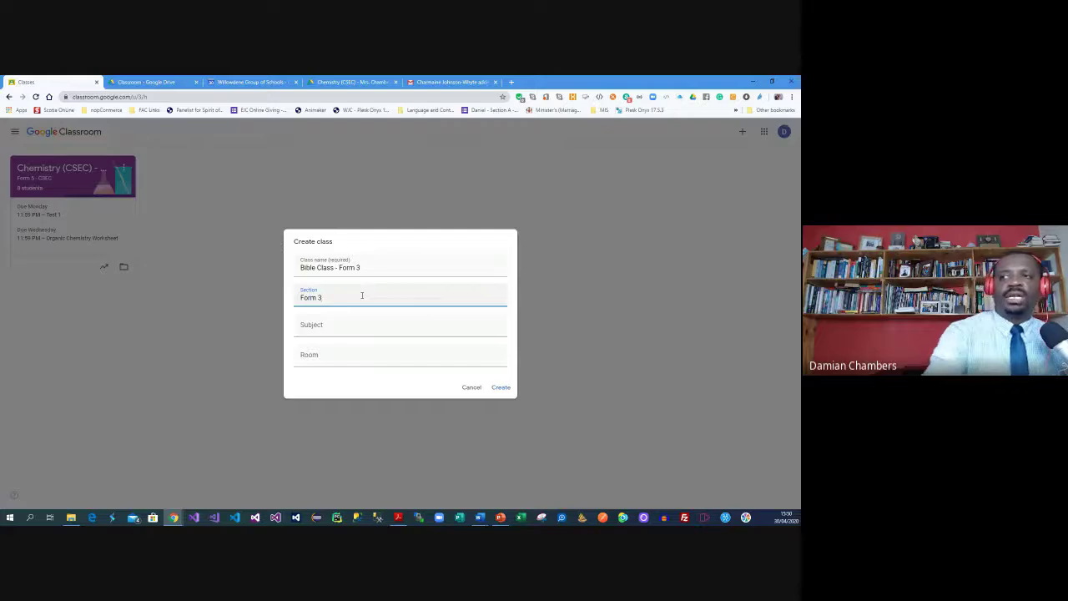
click(329, 334)
text(Bible)
key(Tab)
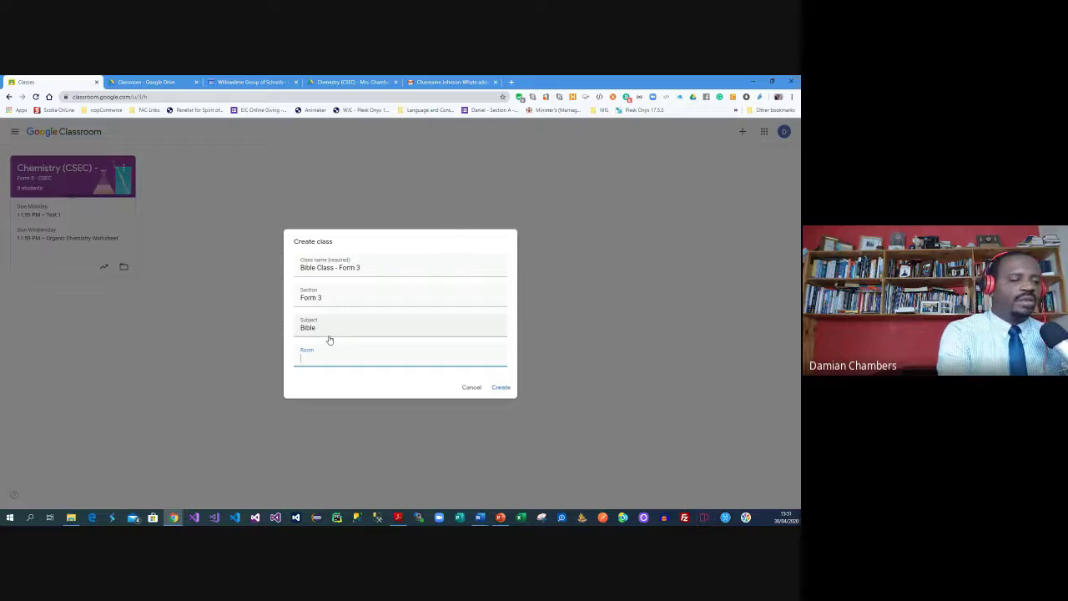
text(Chapel)
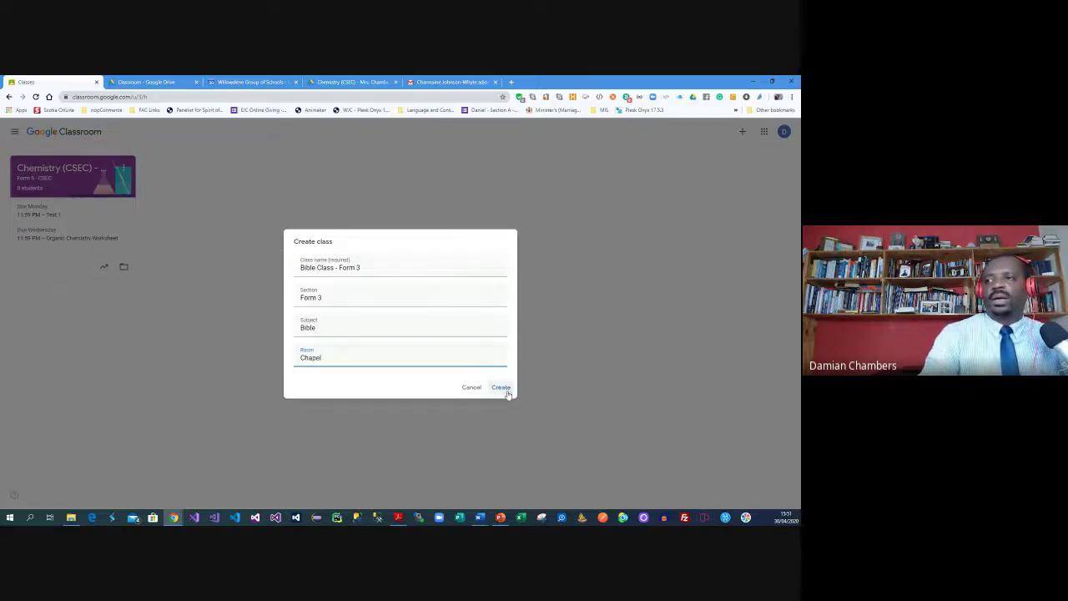
click(506, 390)
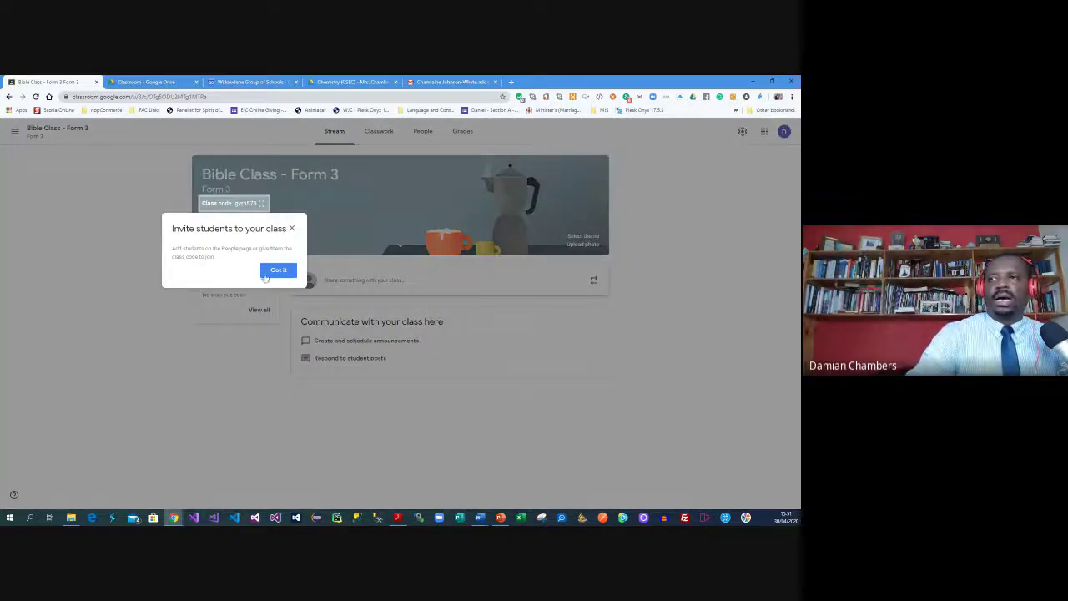
Dismiss the invite-students tip and view the enlarged class join code
click(267, 274)
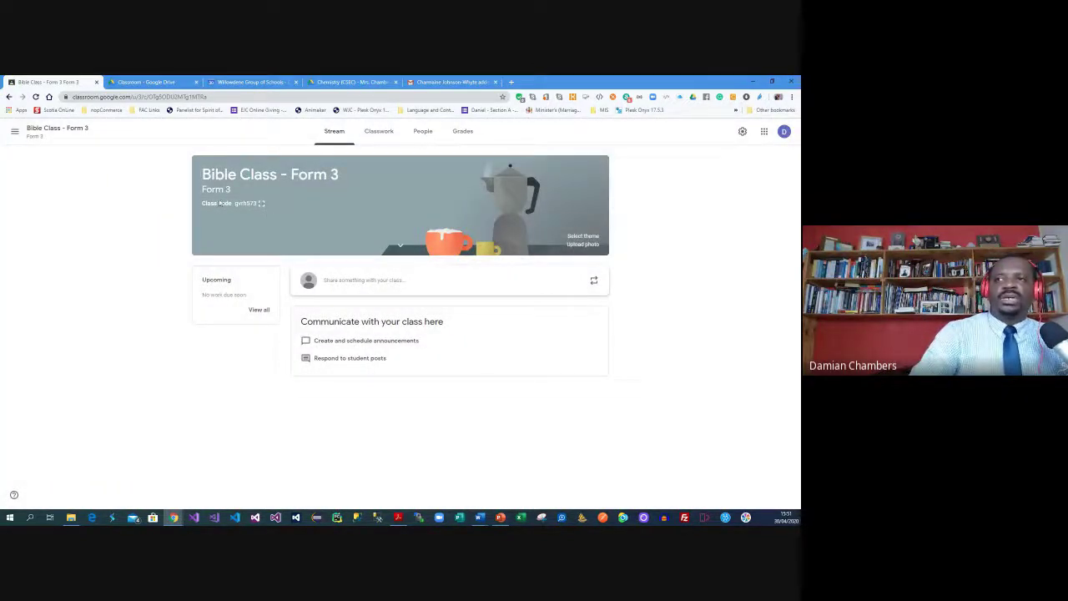
click(261, 204)
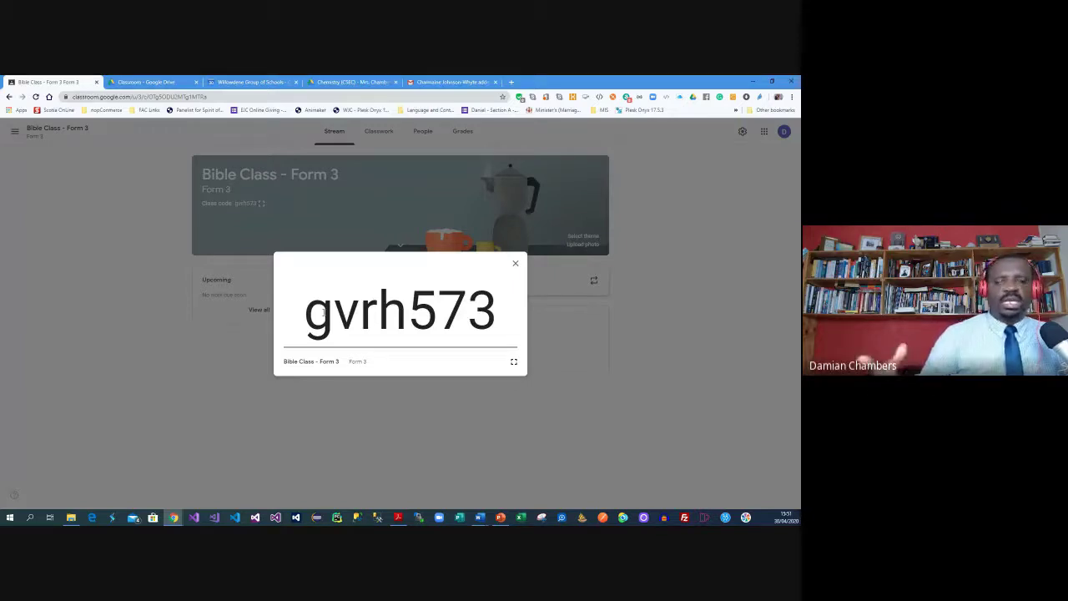
click(515, 263)
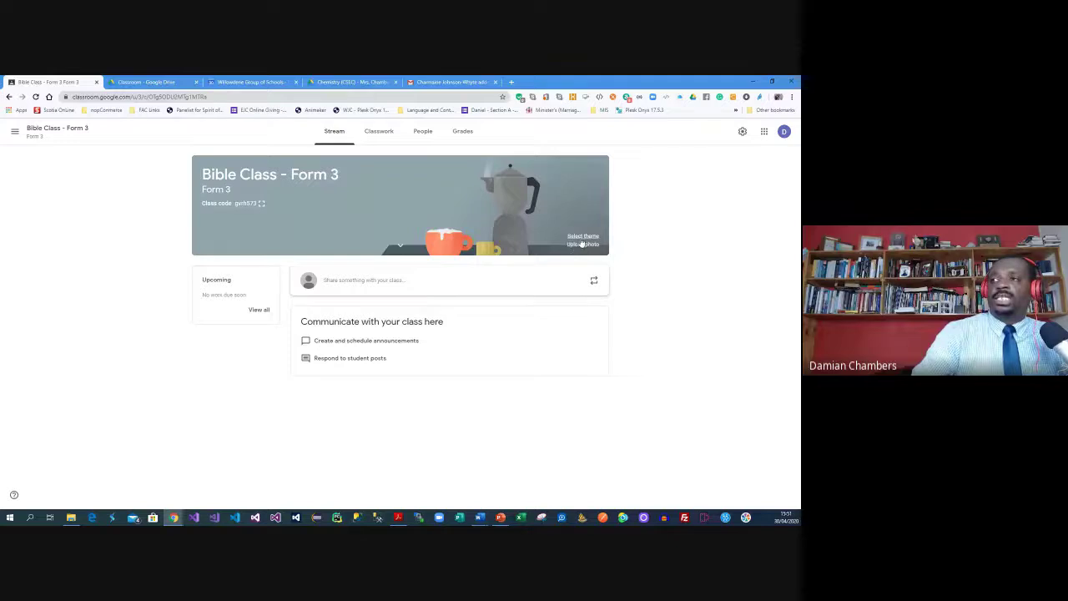
Apply the grey laptop-and-tablets banner theme, abandoning a custom photo upload
click(582, 236)
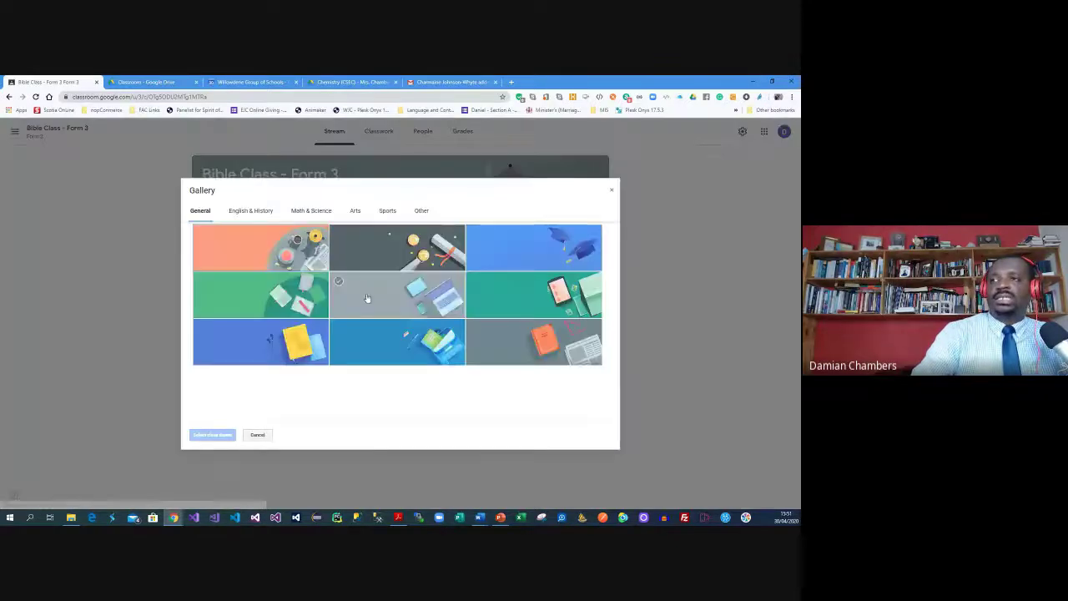
click(419, 304)
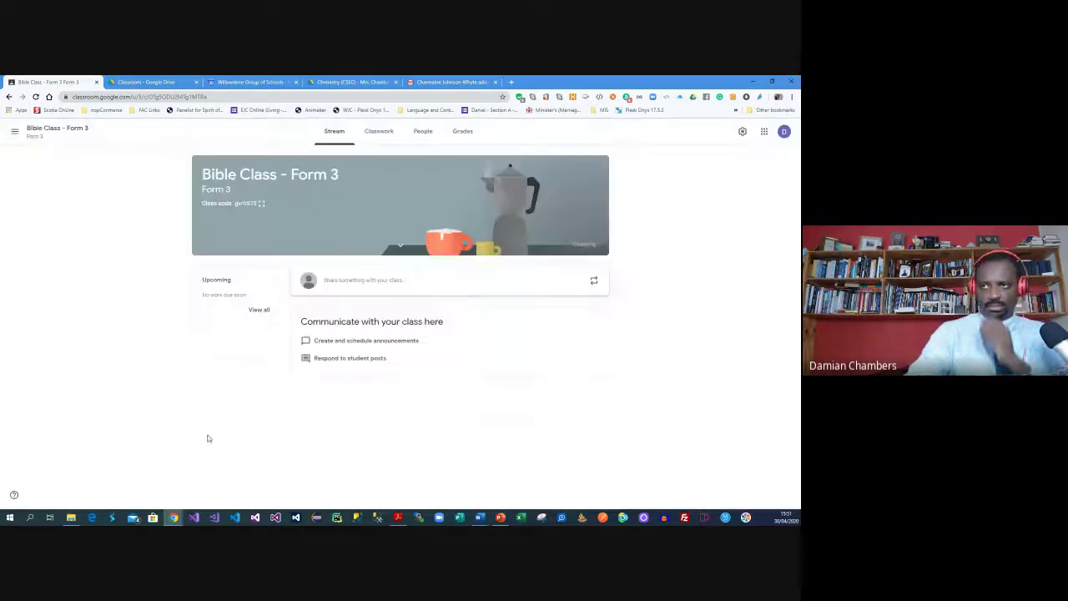
click(209, 435)
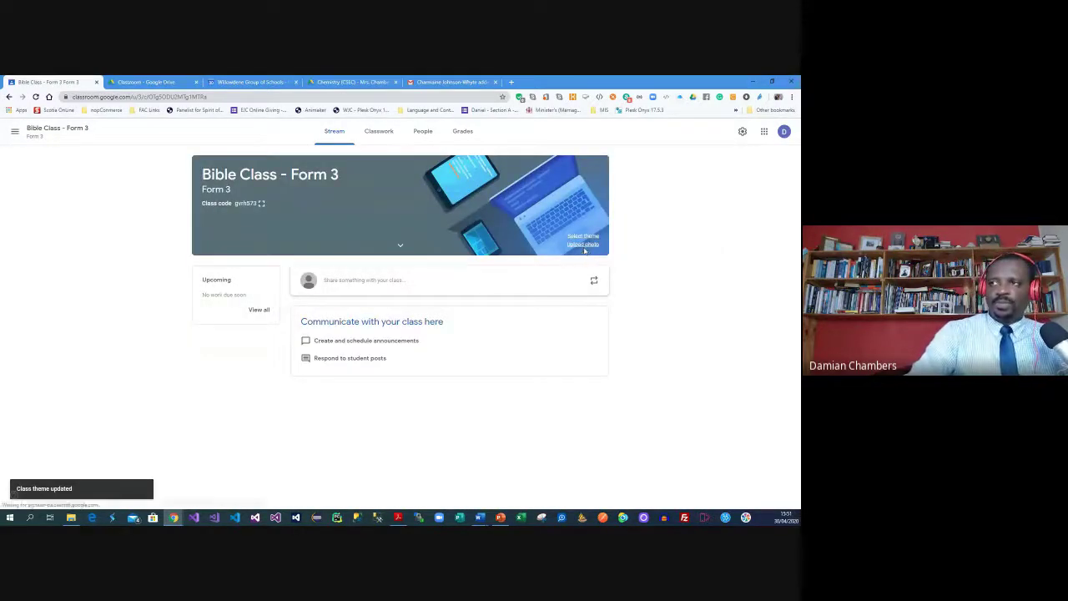
click(583, 244)
click(404, 358)
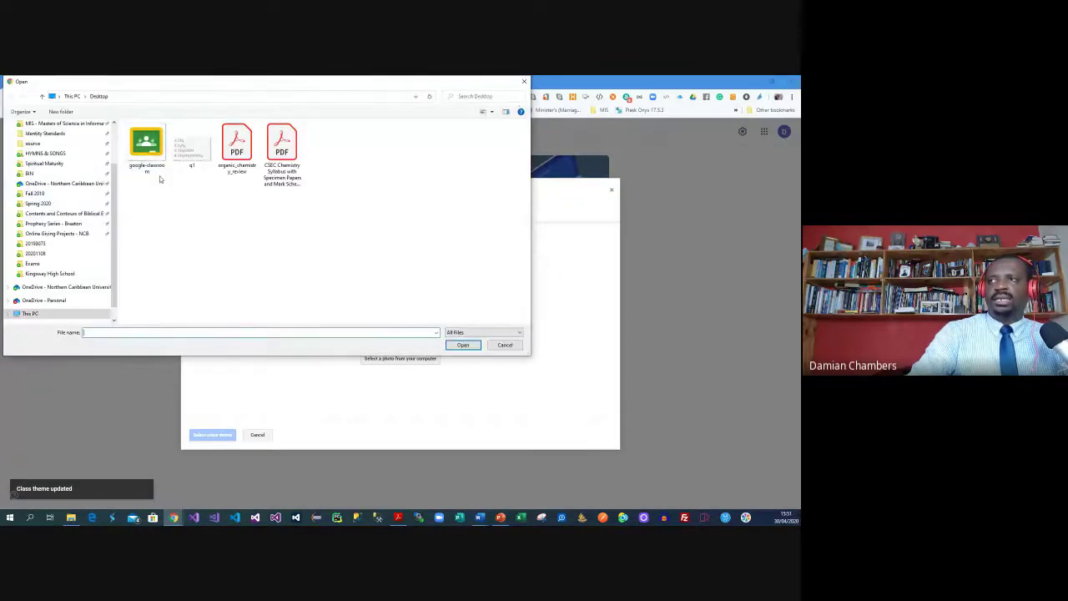
click(523, 81)
click(613, 192)
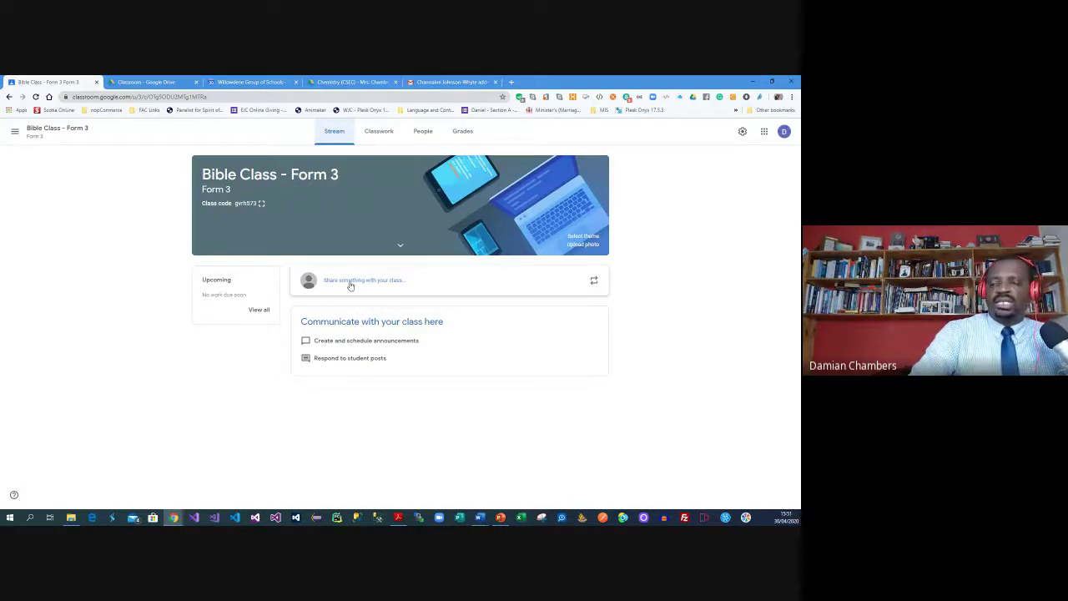
Draft the class announcement 'Hello Students, Please take time to read the course syllabus and make comments where necessary' and show attachment options
click(351, 286)
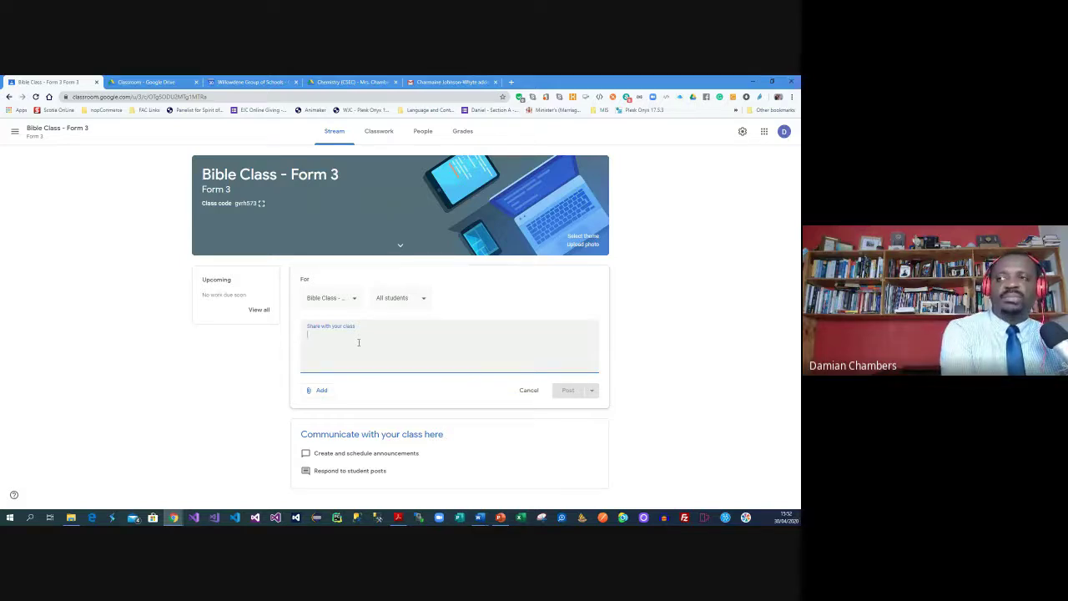
text(Hello)
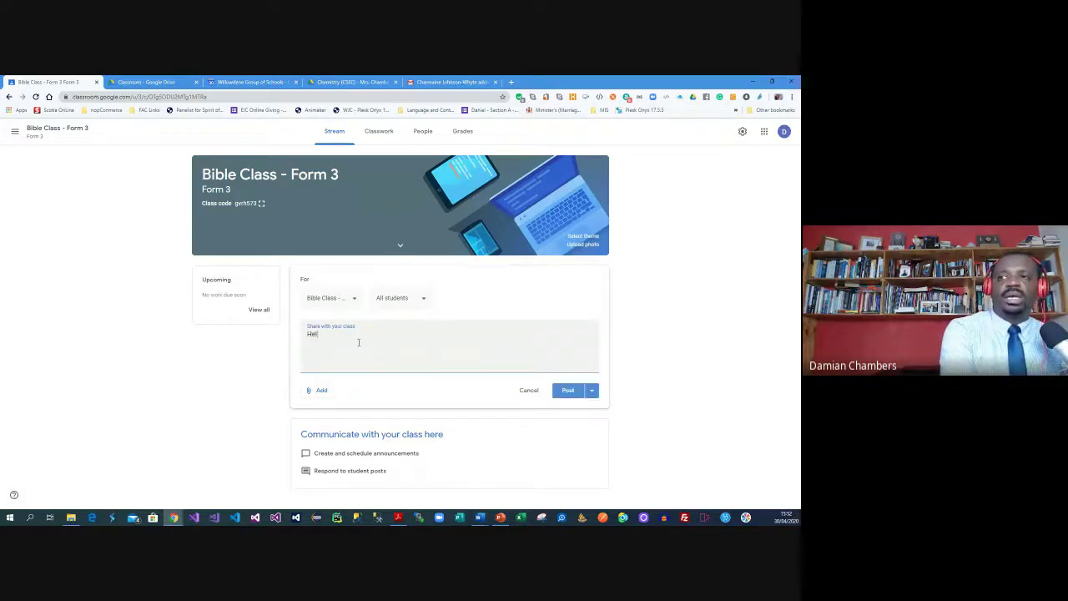
text(ents,)
key(Return)
key(Return)
text(Please take time)
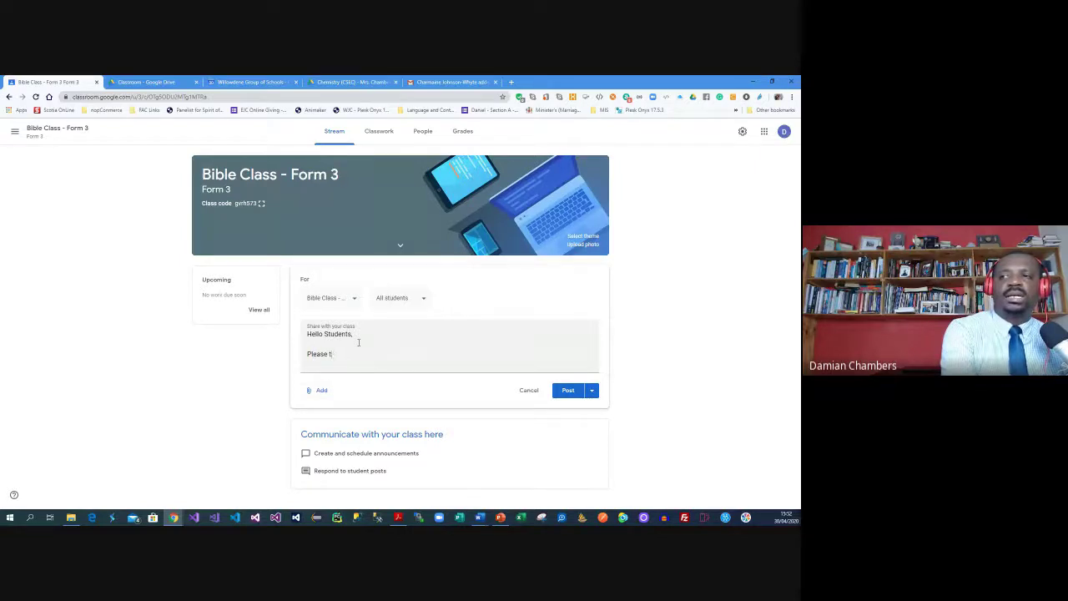
text( to rea)
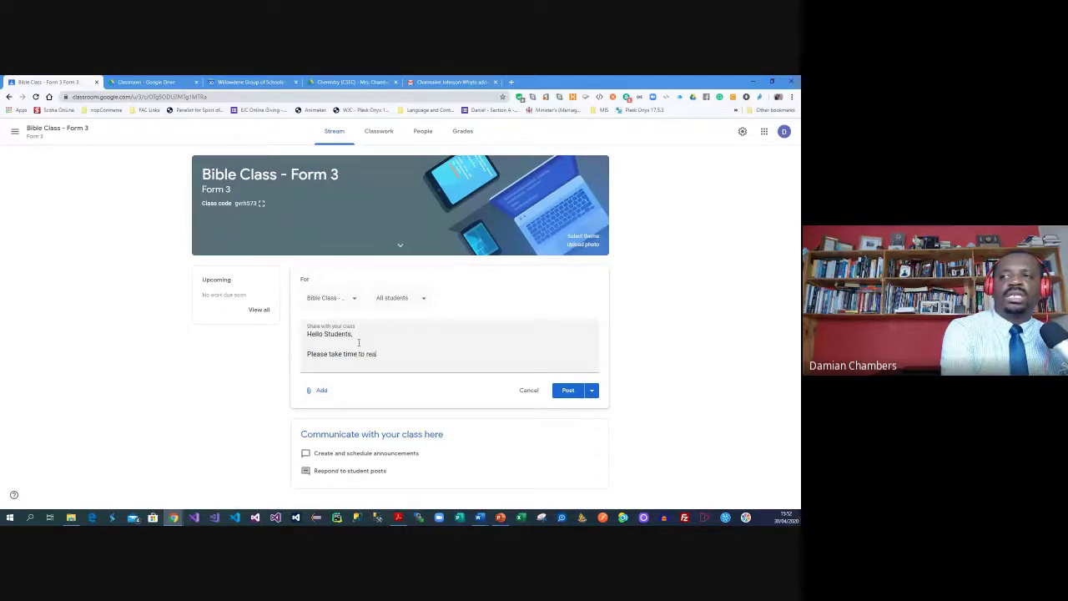
text(d the course syllabus)
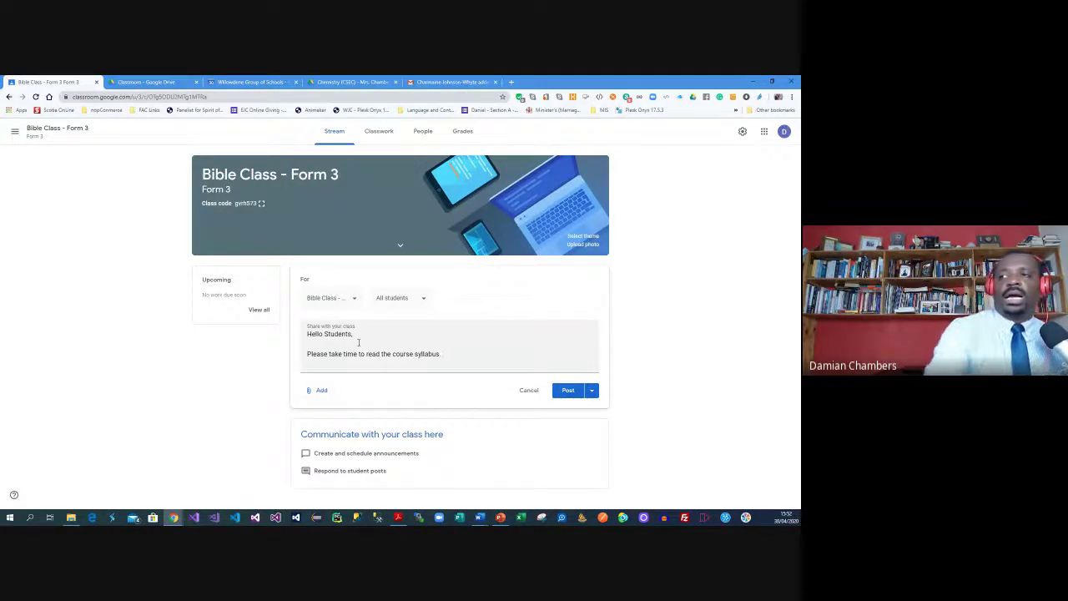
text(and make )
text(comments where nece)
text(saw)
text(sary)
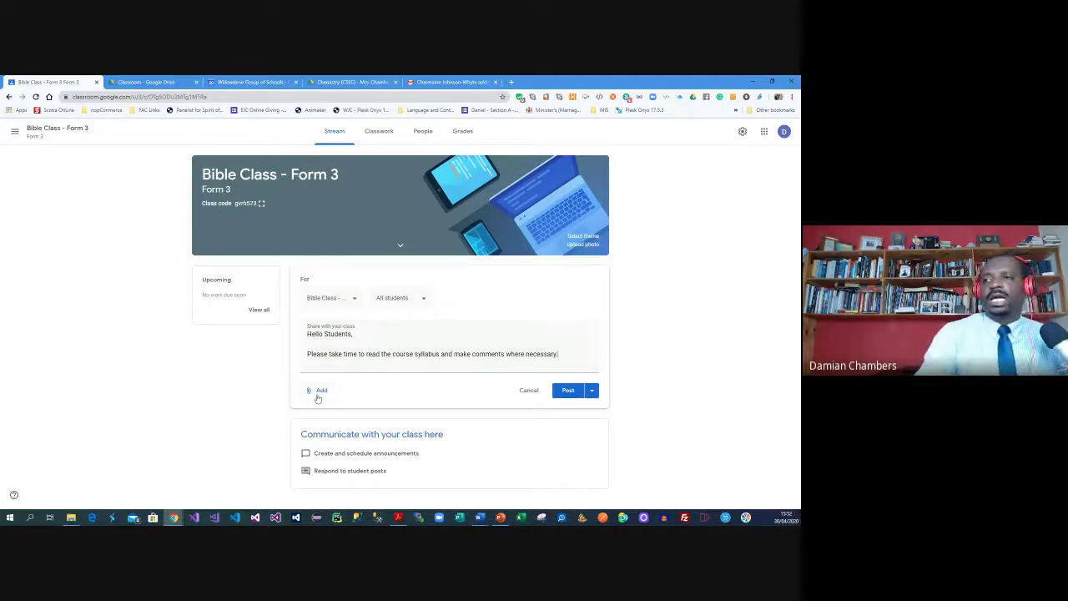
click(318, 392)
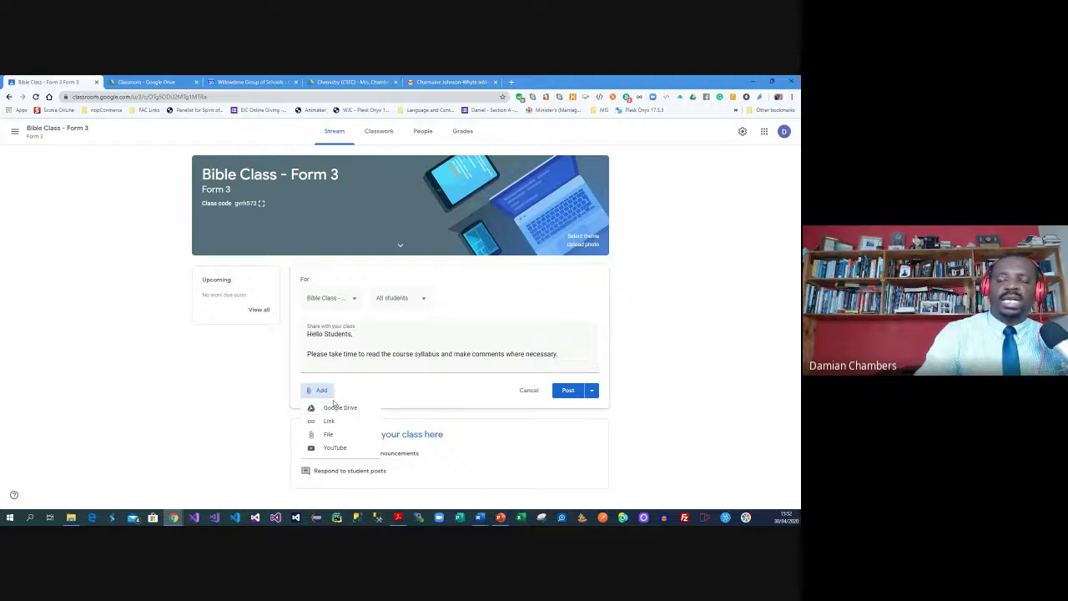
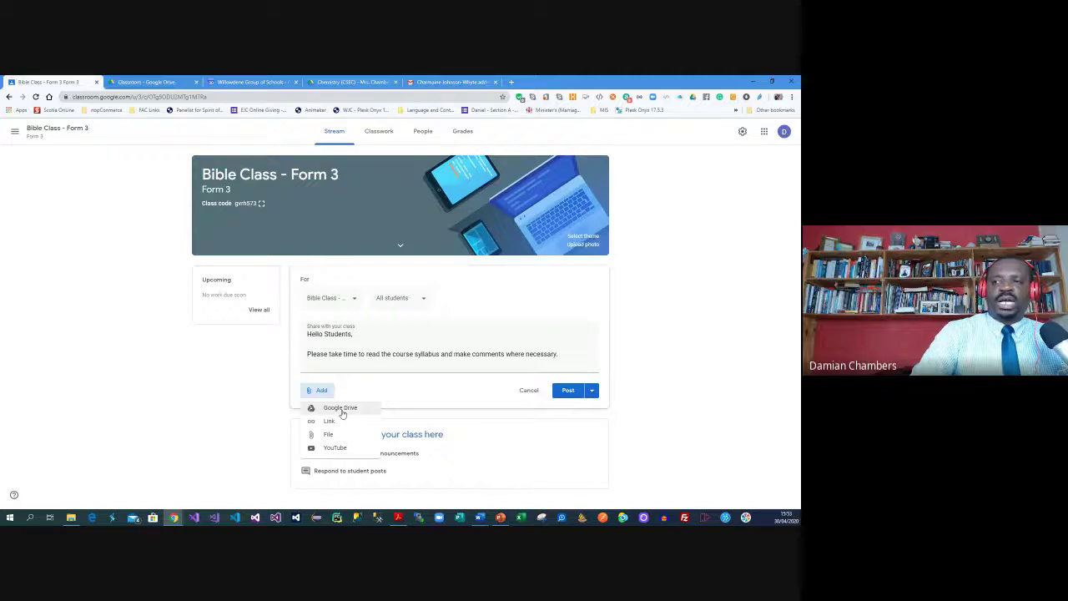
Upload organic_chemistry_review.pdf from the computer and attach it to the announcement draft
click(339, 434)
click(395, 320)
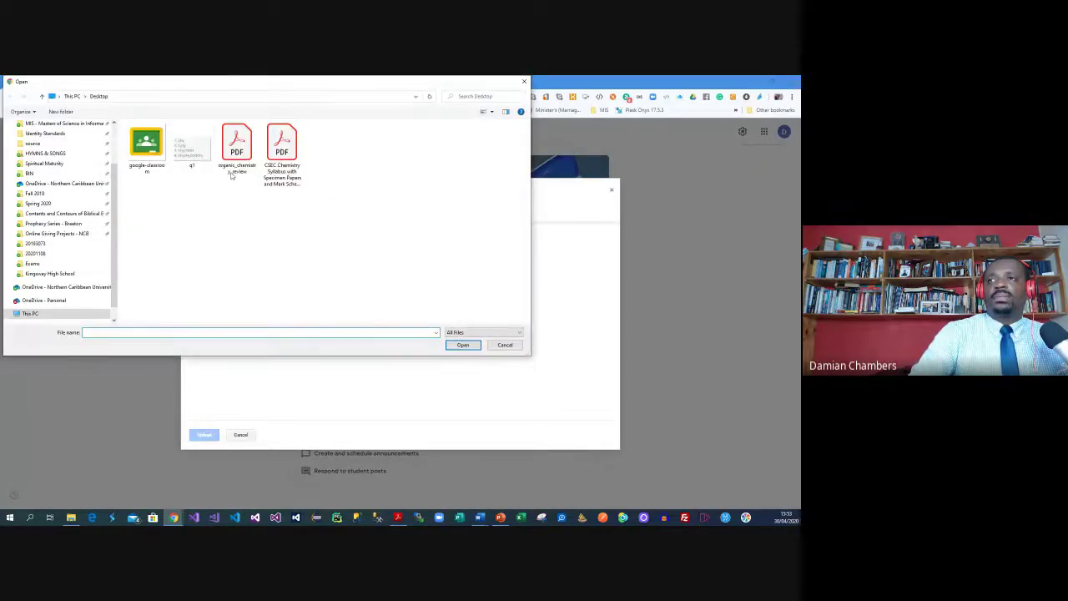
click(235, 162)
click(463, 344)
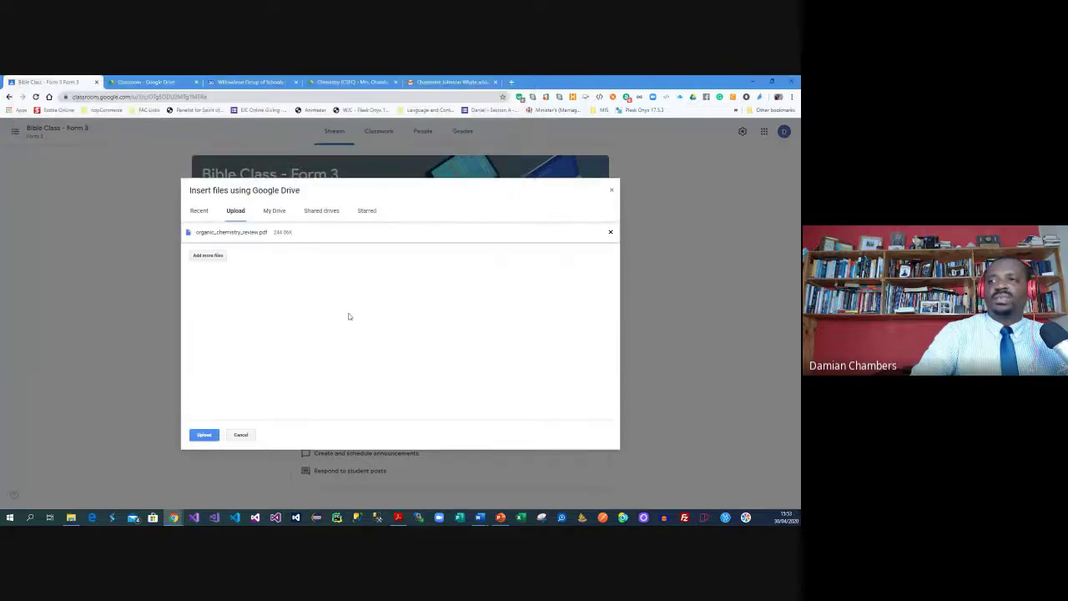
click(204, 434)
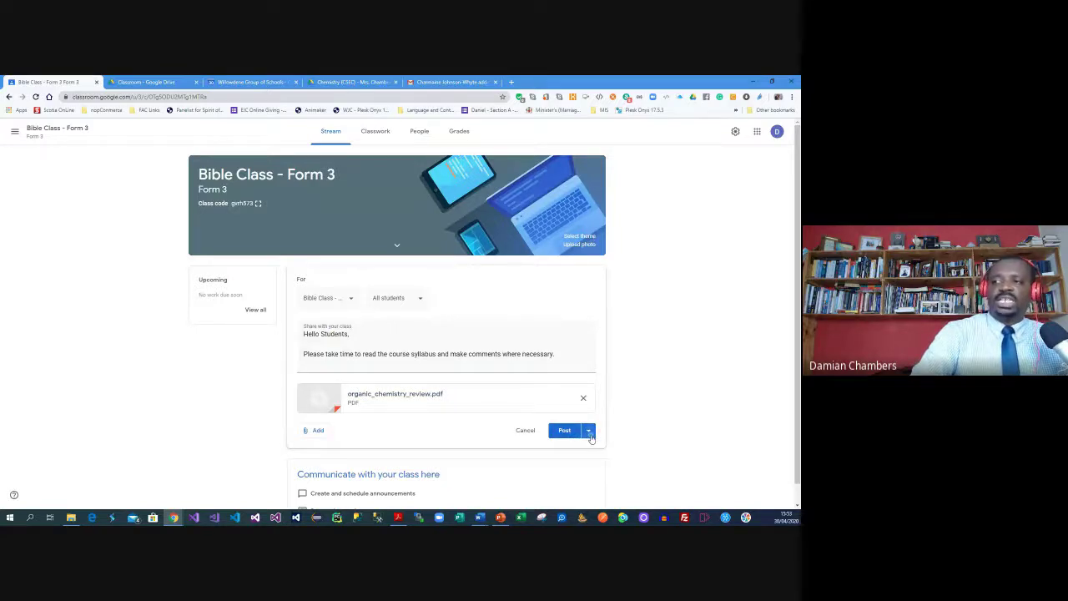
click(588, 430)
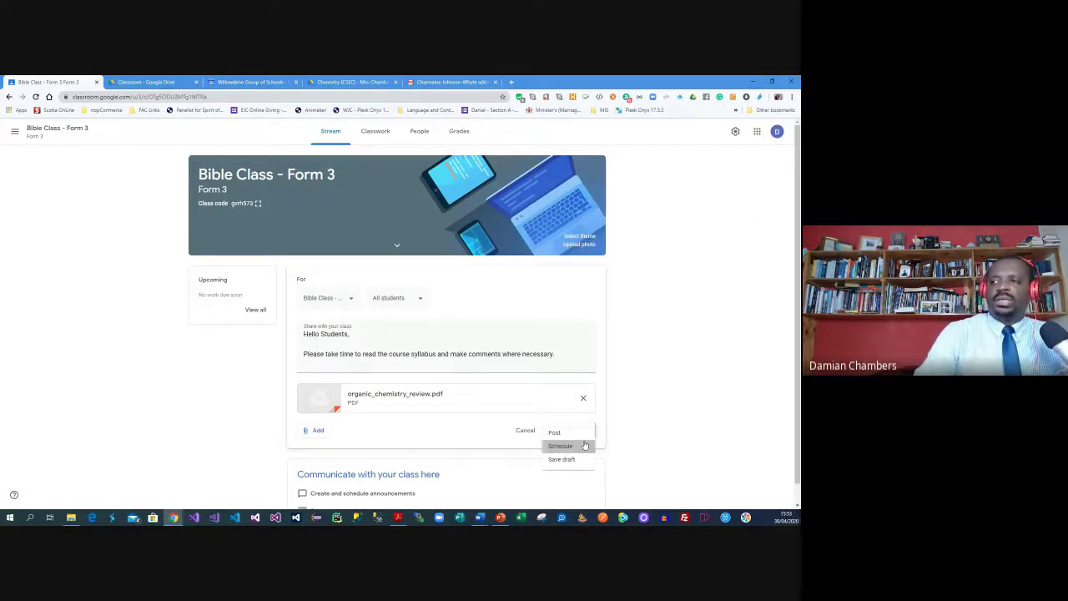
Schedule the announcement to post on May 4, 2020 at 8:00 AM
click(574, 445)
click(406, 305)
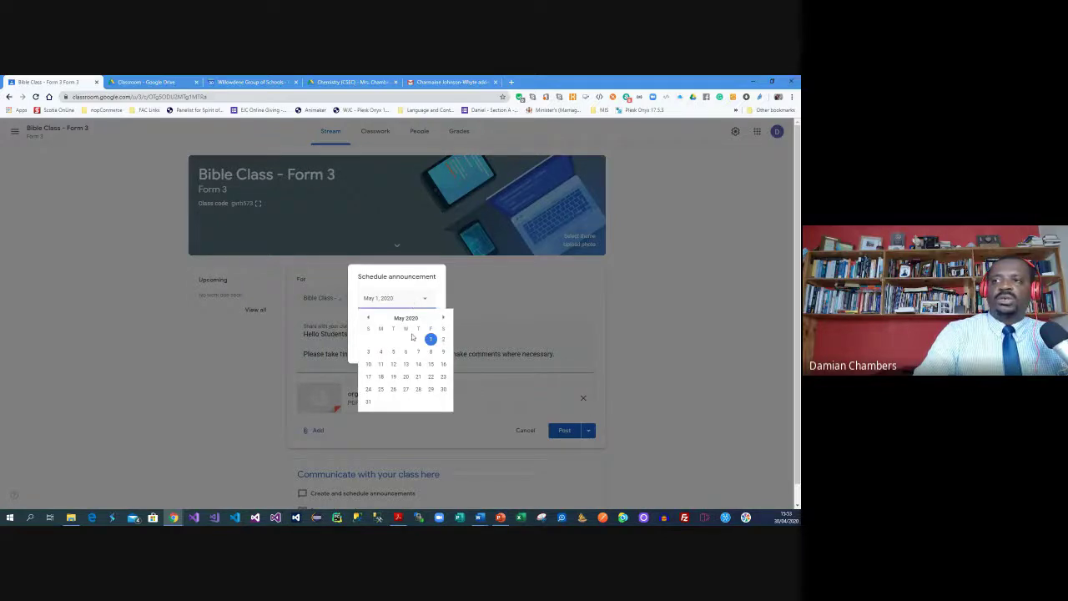
click(382, 359)
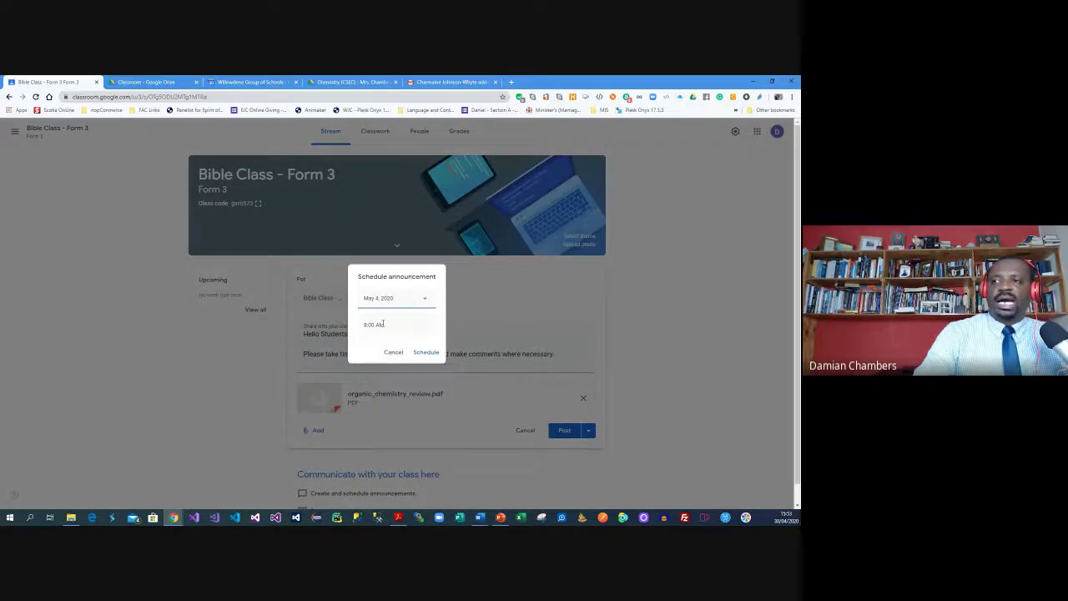
click(427, 352)
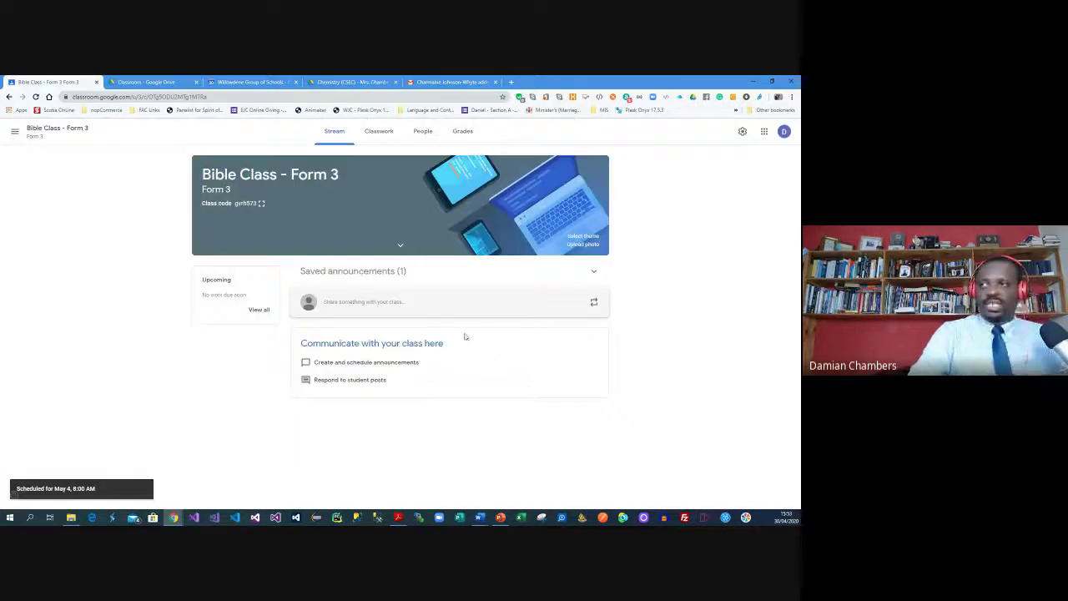
Reopen the scheduled announcement from the Saved announcements list
click(356, 276)
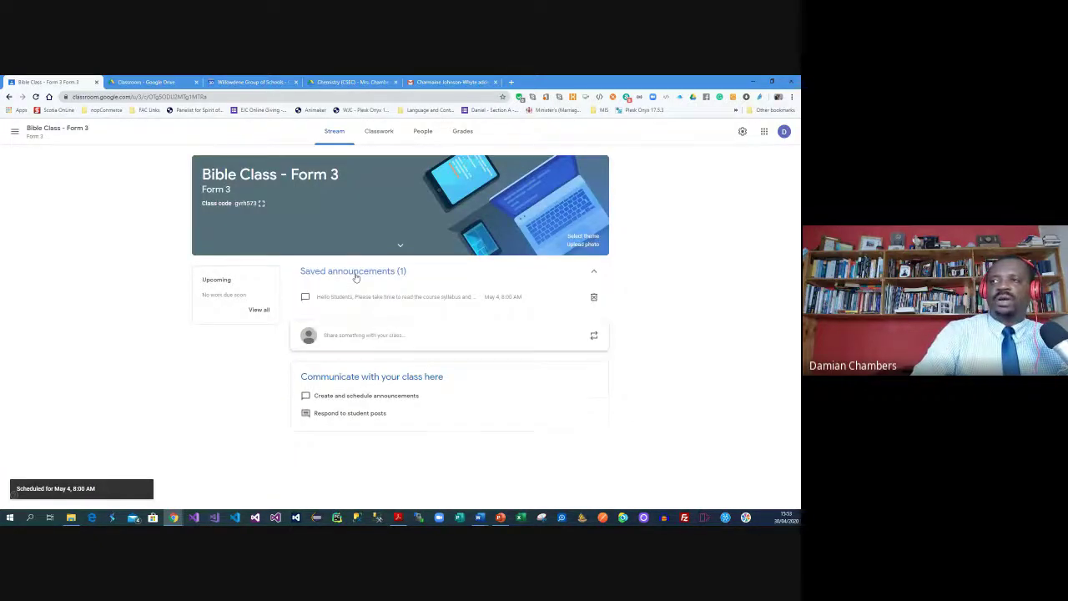
click(355, 275)
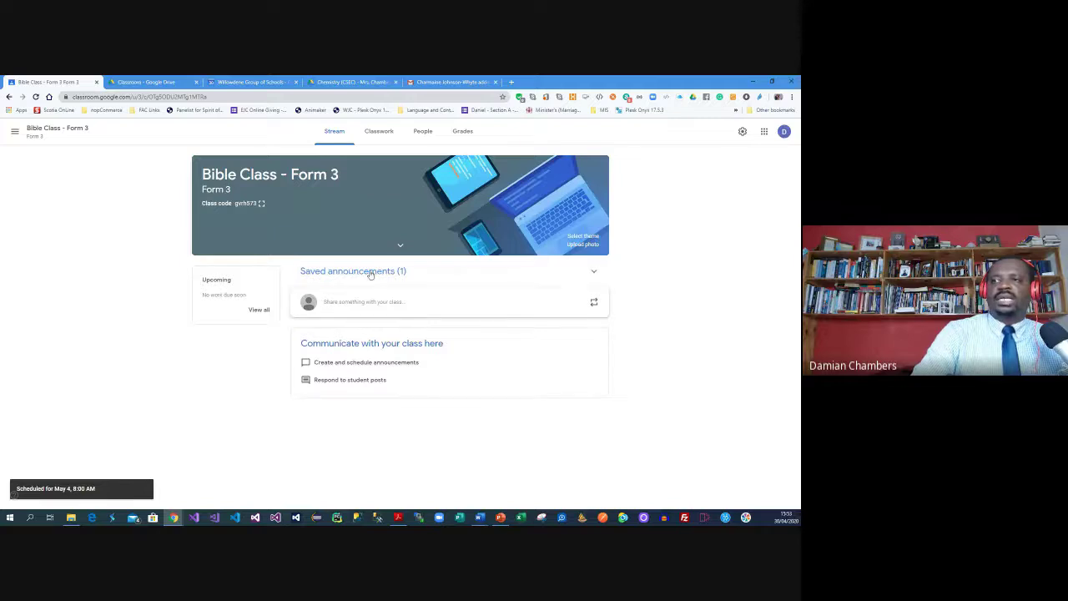
click(377, 276)
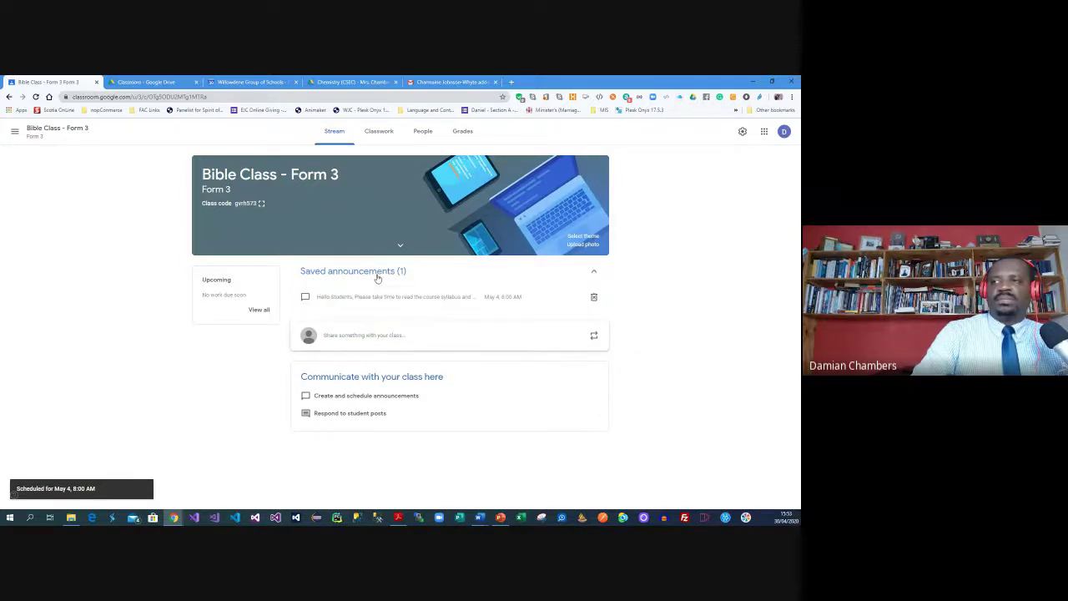
click(435, 303)
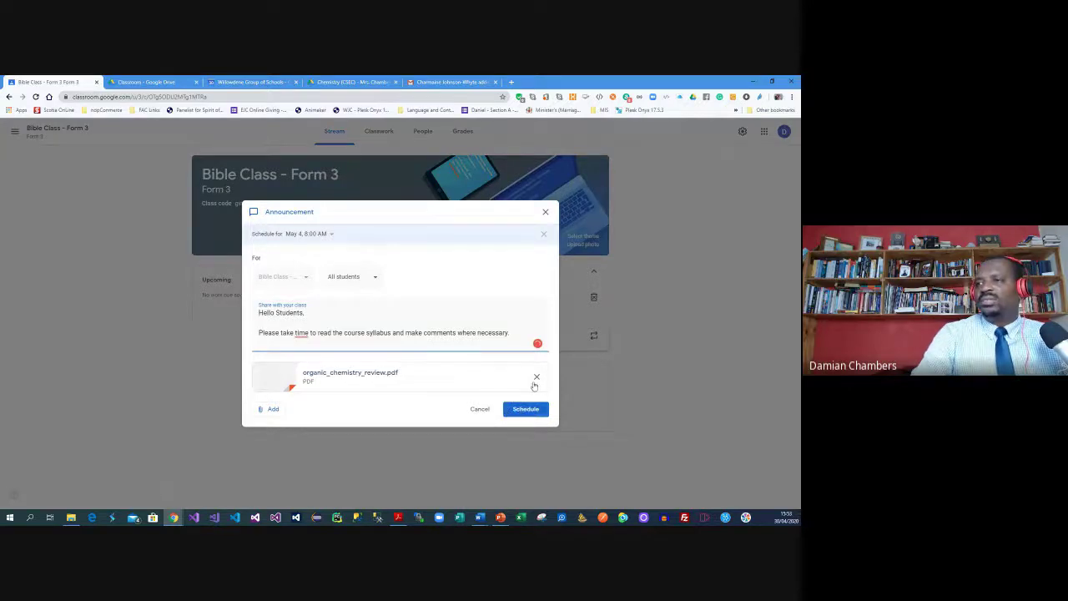
Accept the 'take the time' grammar fix in the announcement, close it, and go to Classwork
click(488, 408)
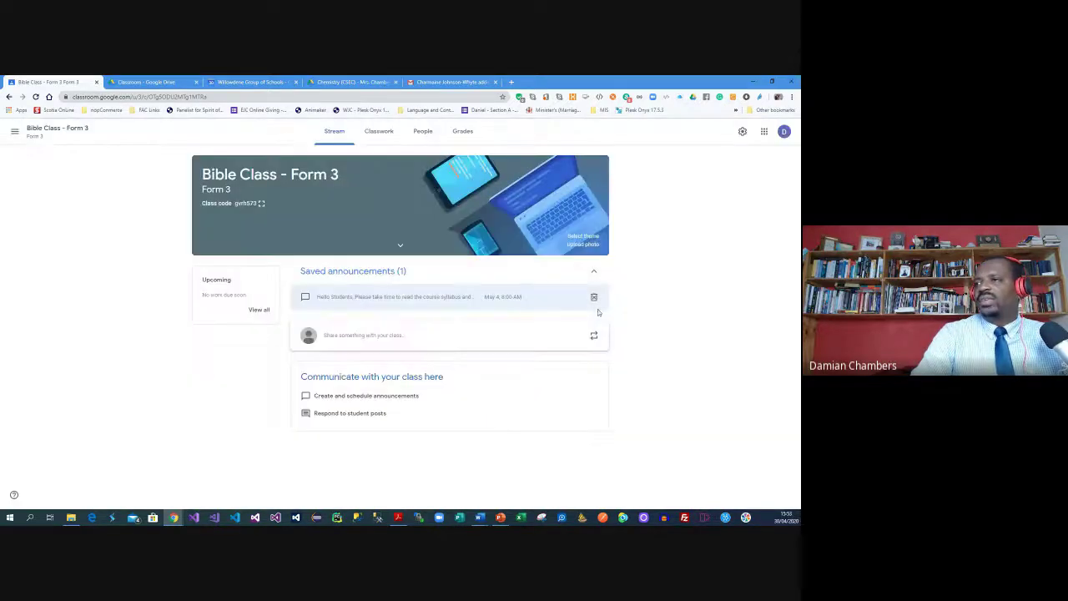
click(406, 297)
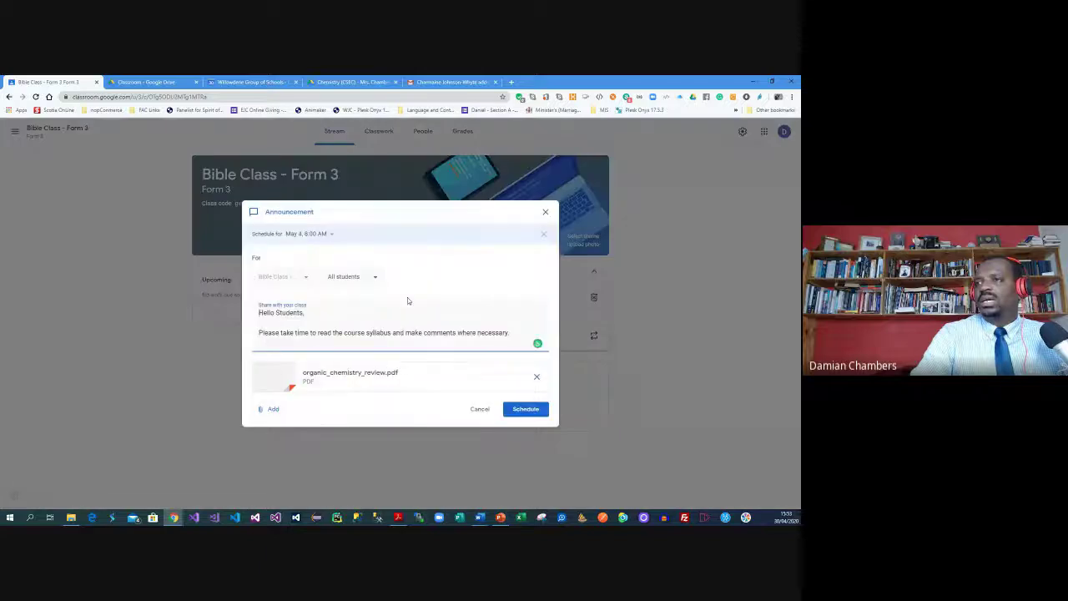
click(516, 412)
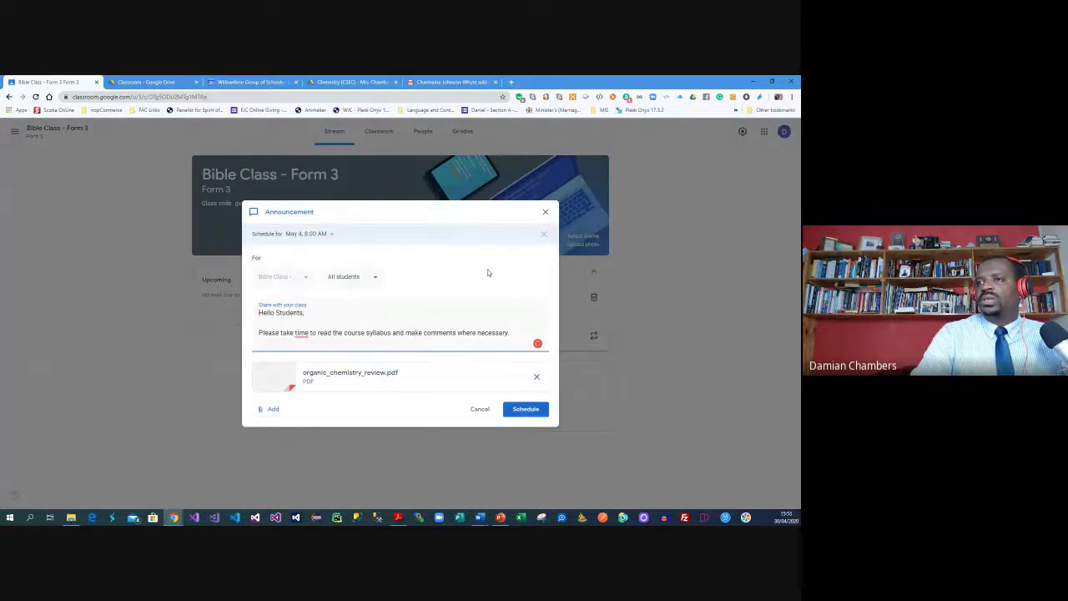
mouse_move(301, 333)
click(310, 359)
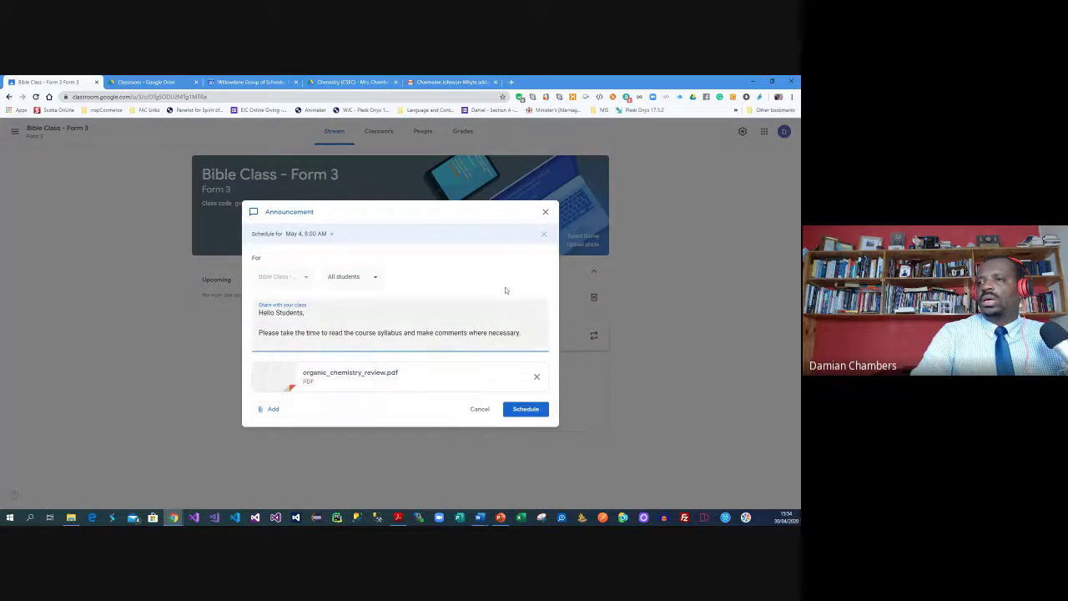
click(546, 212)
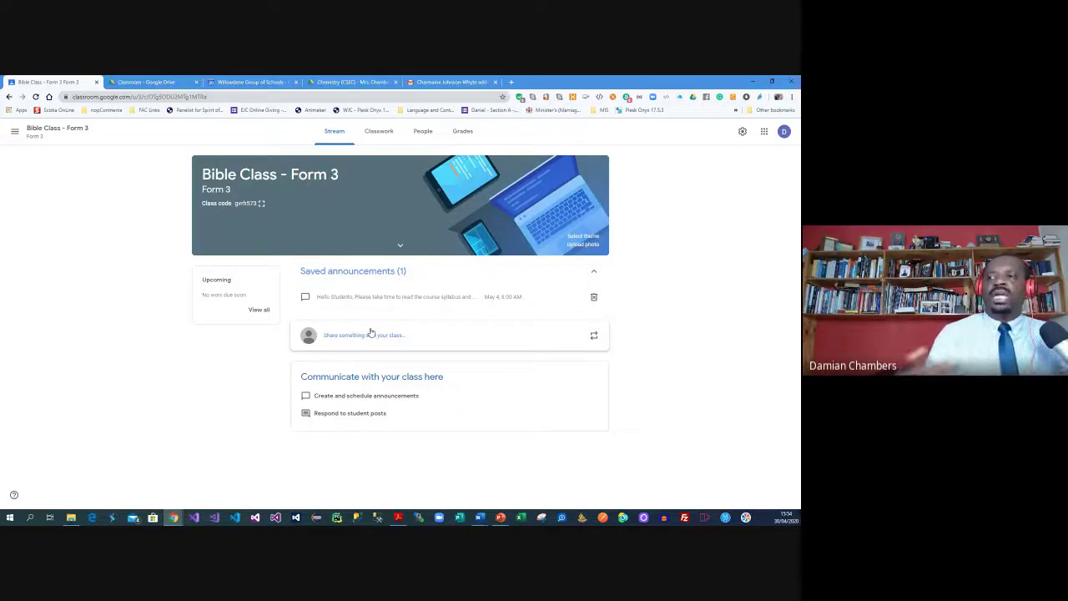
click(386, 139)
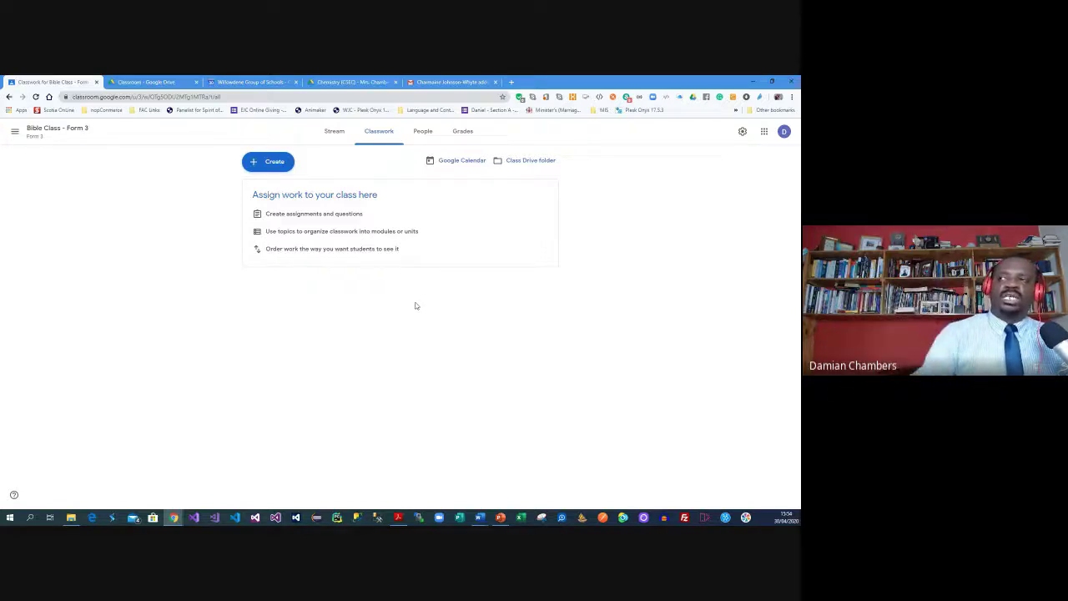
Create the topic The Creation Story
click(285, 168)
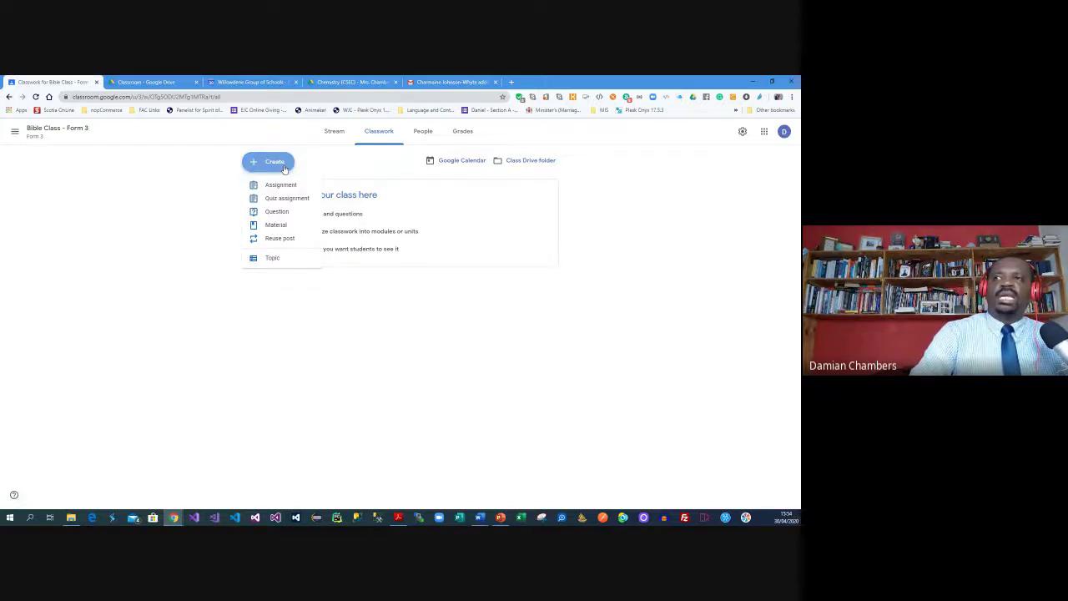
click(272, 259)
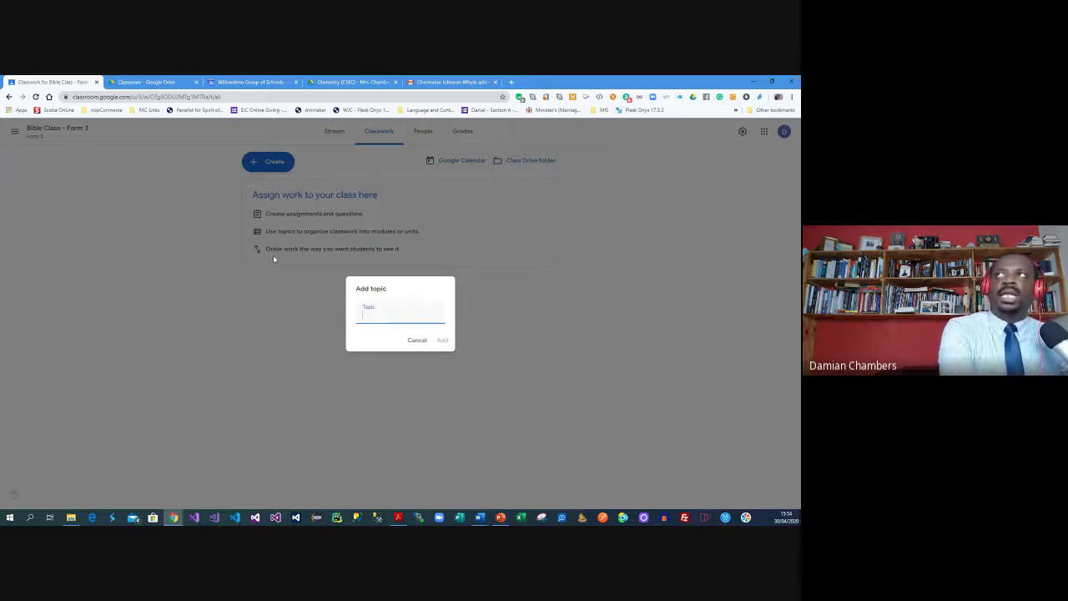
text(The )
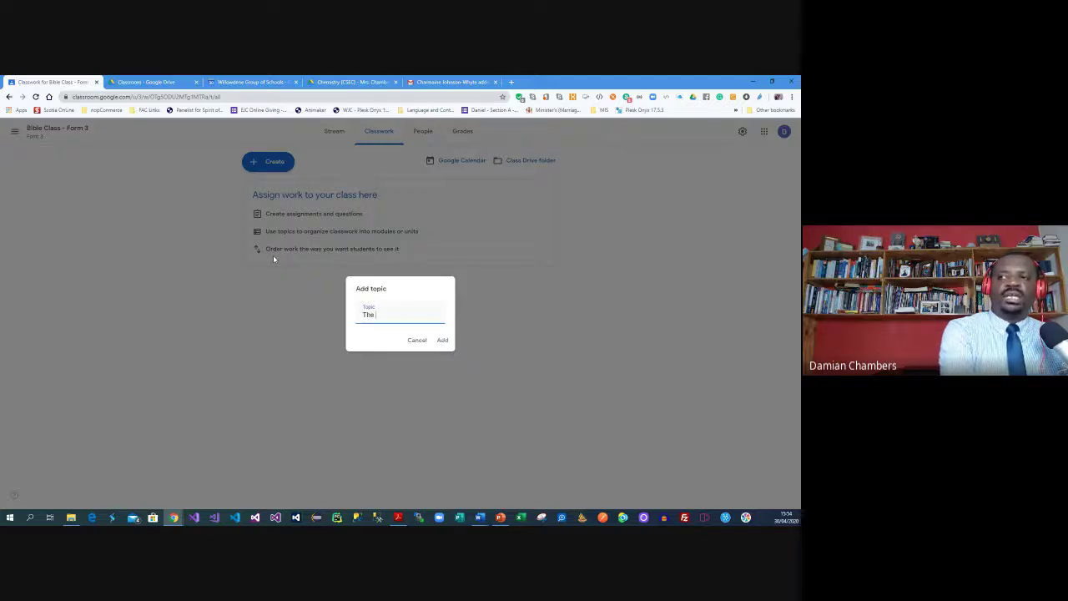
text(Creation Stury)
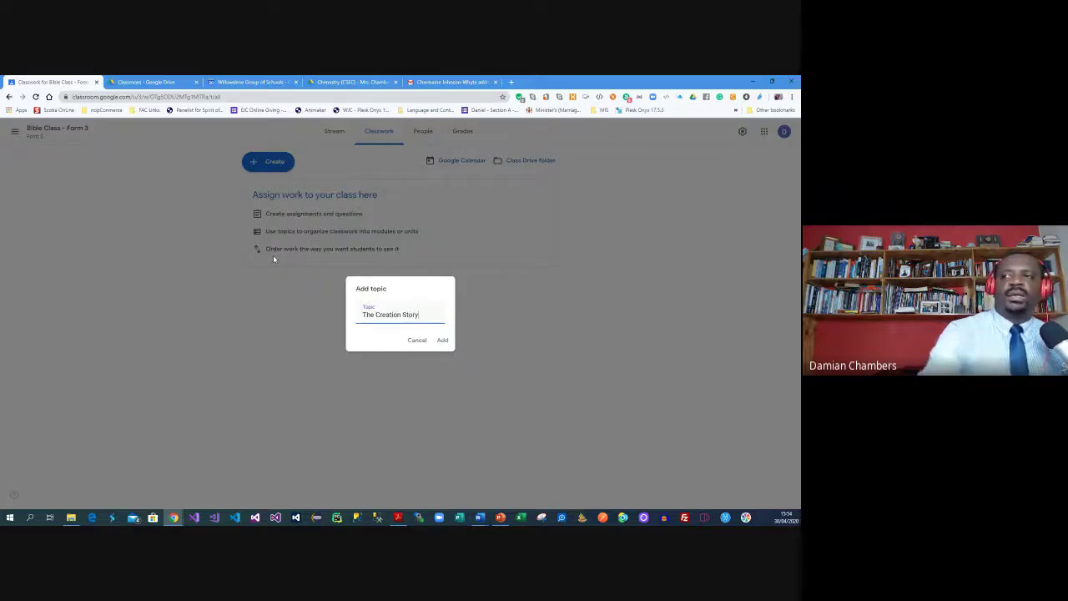
click(442, 339)
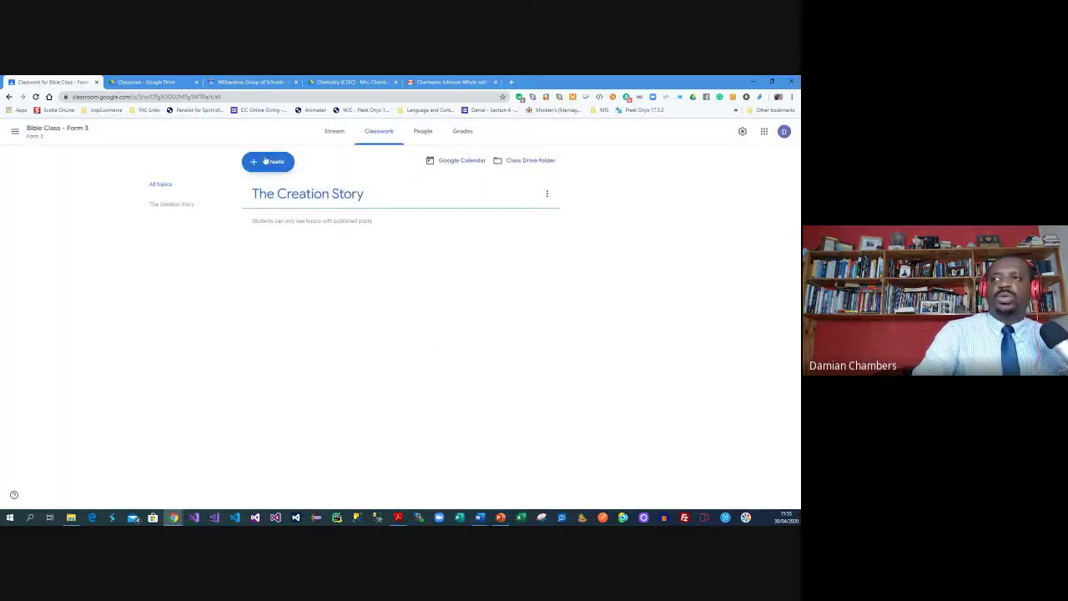
Add a second topic named The Fall of Man
click(268, 162)
click(273, 258)
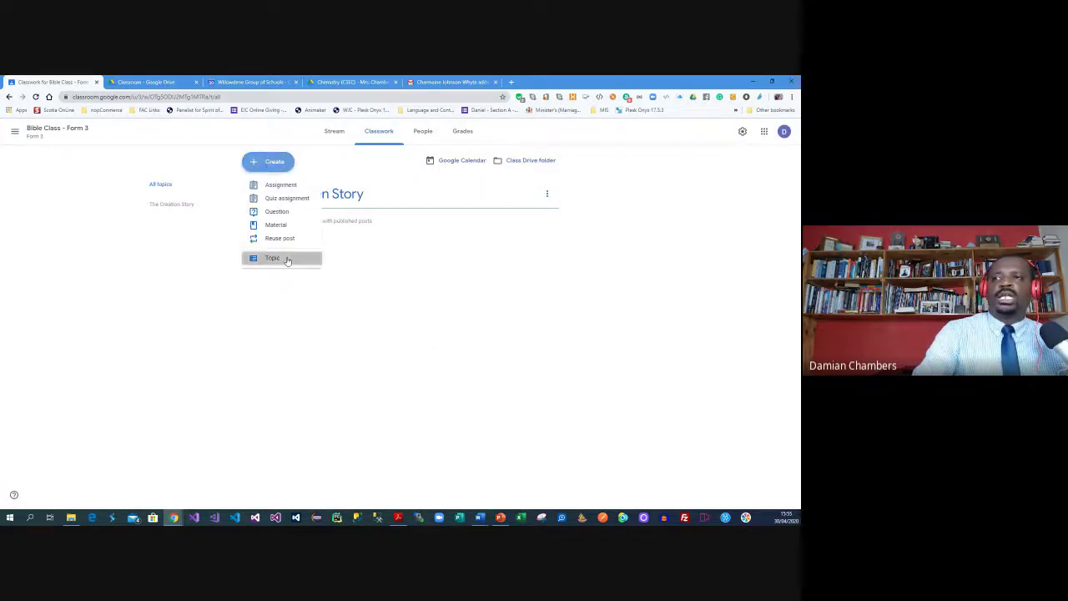
text(Fall)
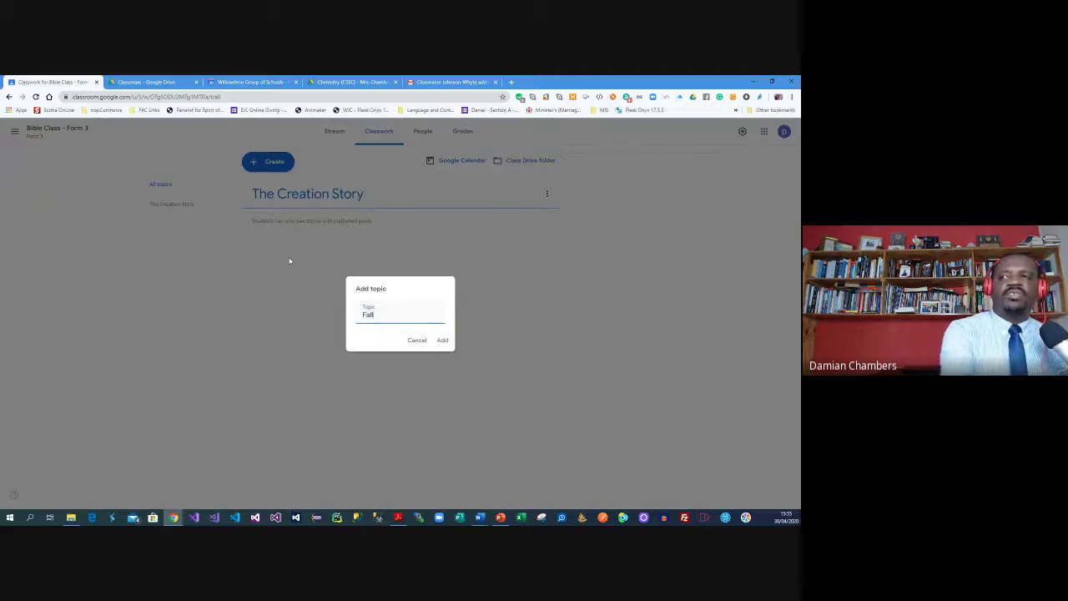
key(BackSpace)
key(BackSpace)
text(The Fall of )
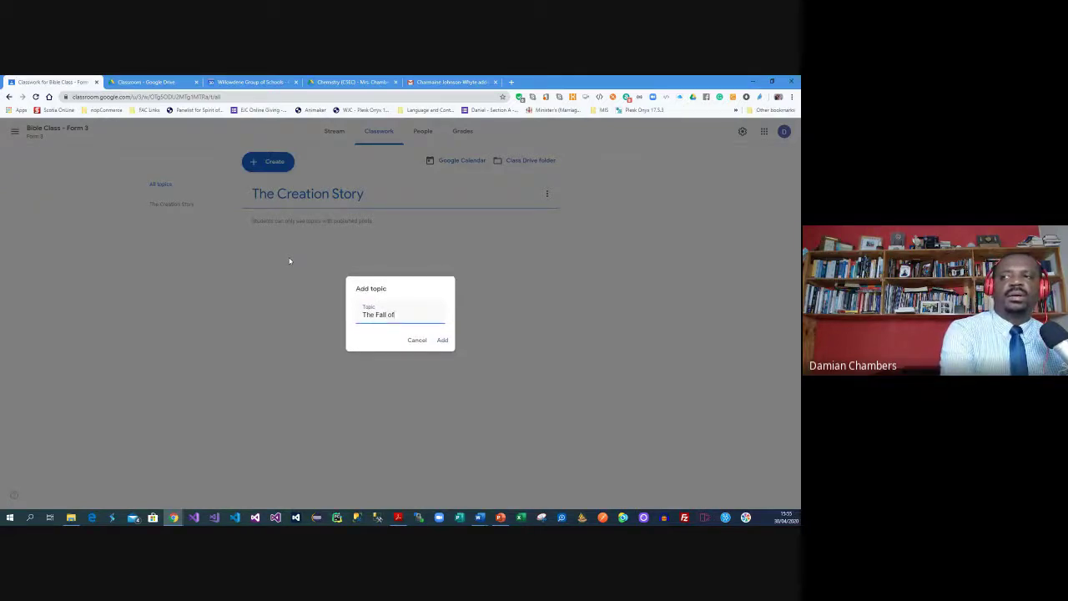
text(Man)
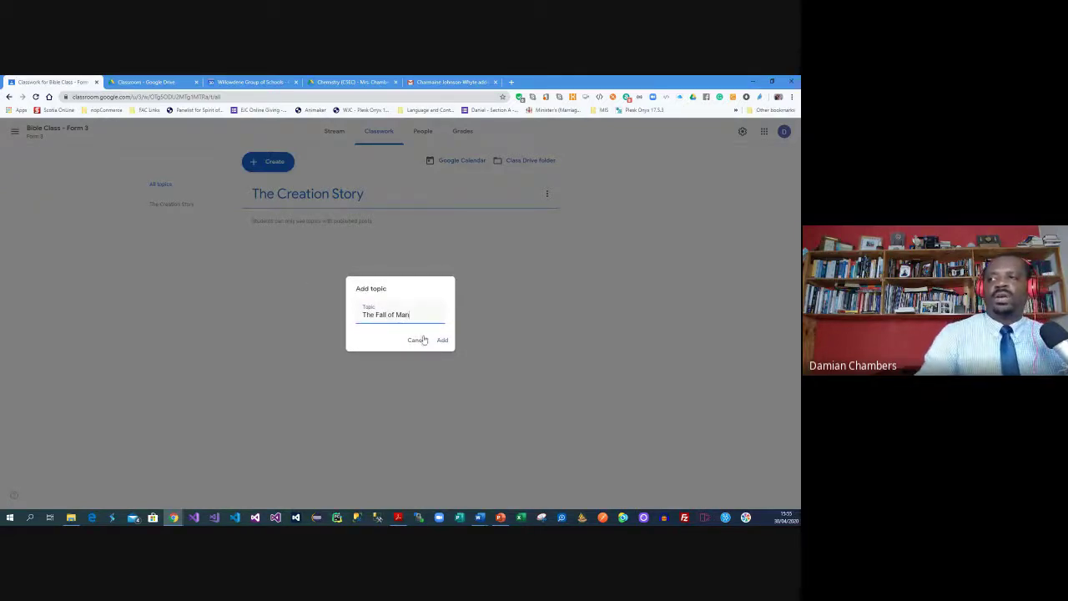
click(443, 340)
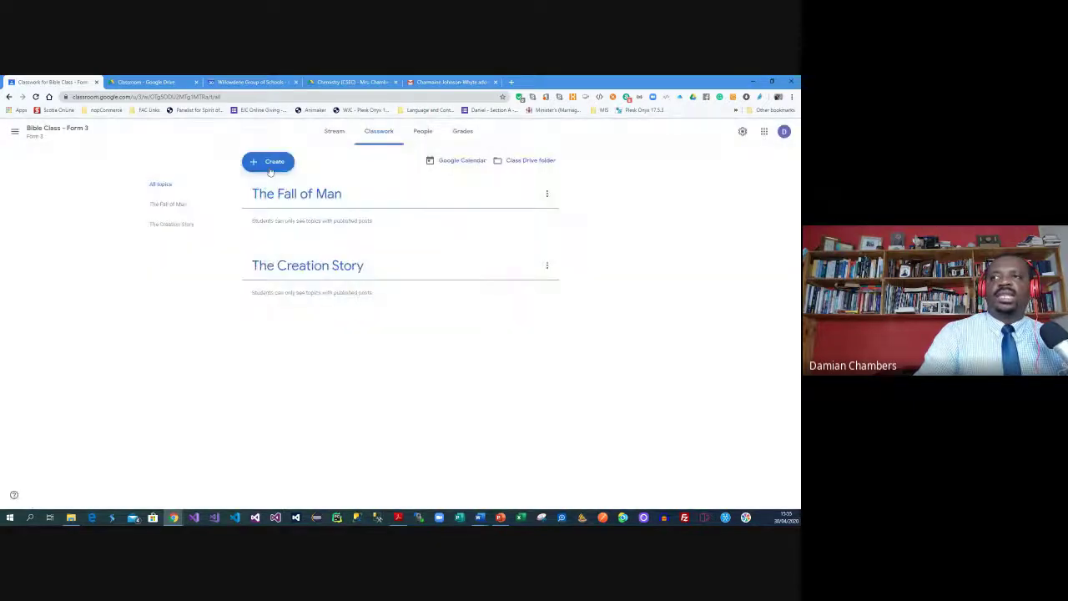
Add a third topic named The Plan of Salvation
click(268, 161)
click(329, 272)
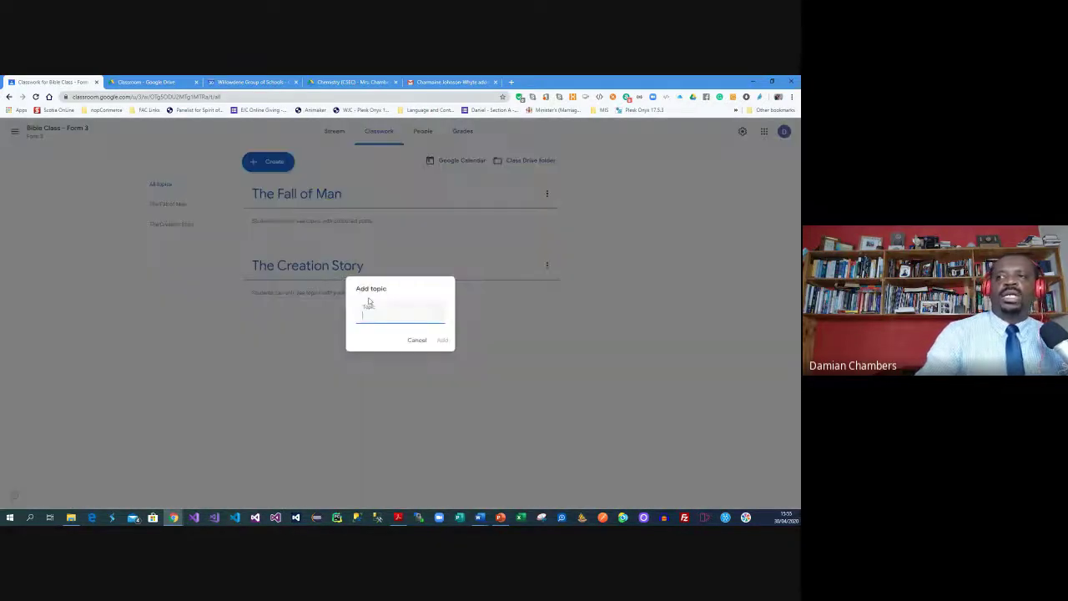
text(The Plan of Salvation)
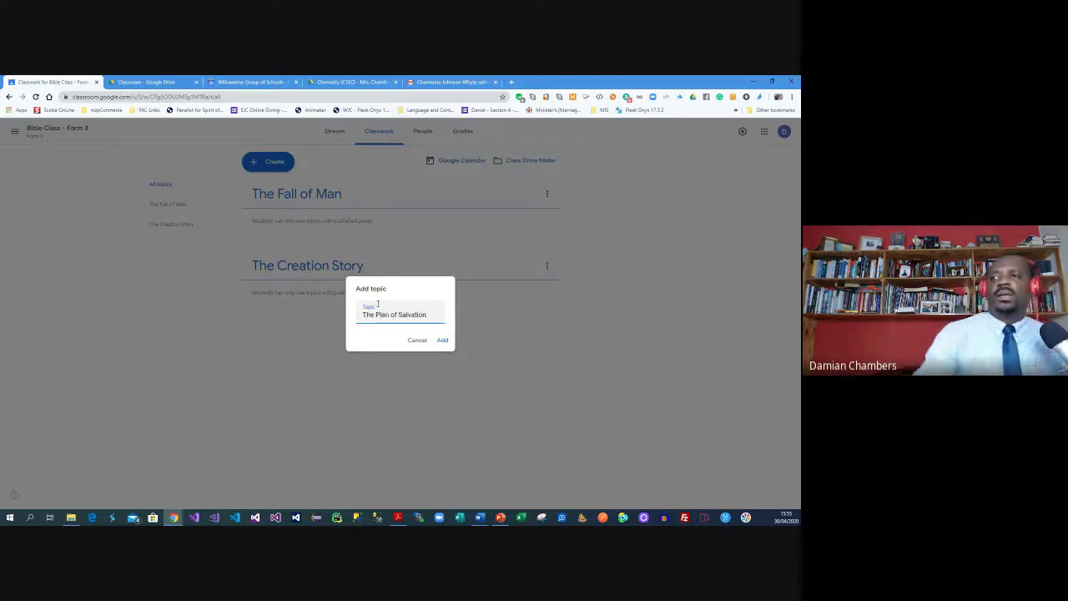
click(443, 341)
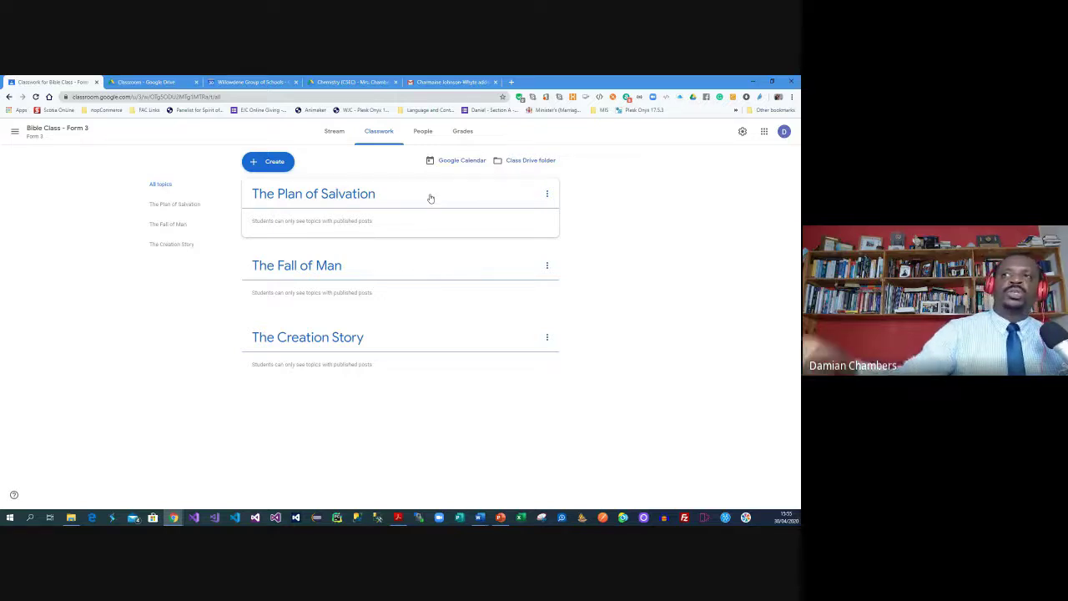
Browse the Grades and People pages, dismiss the student invite, and select the class code
click(461, 131)
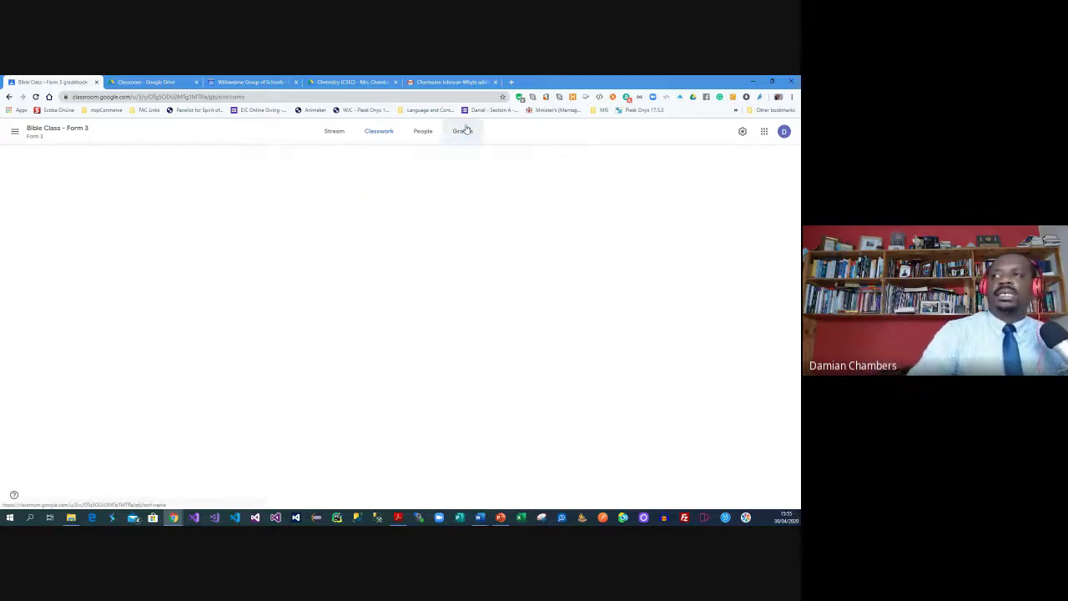
click(378, 131)
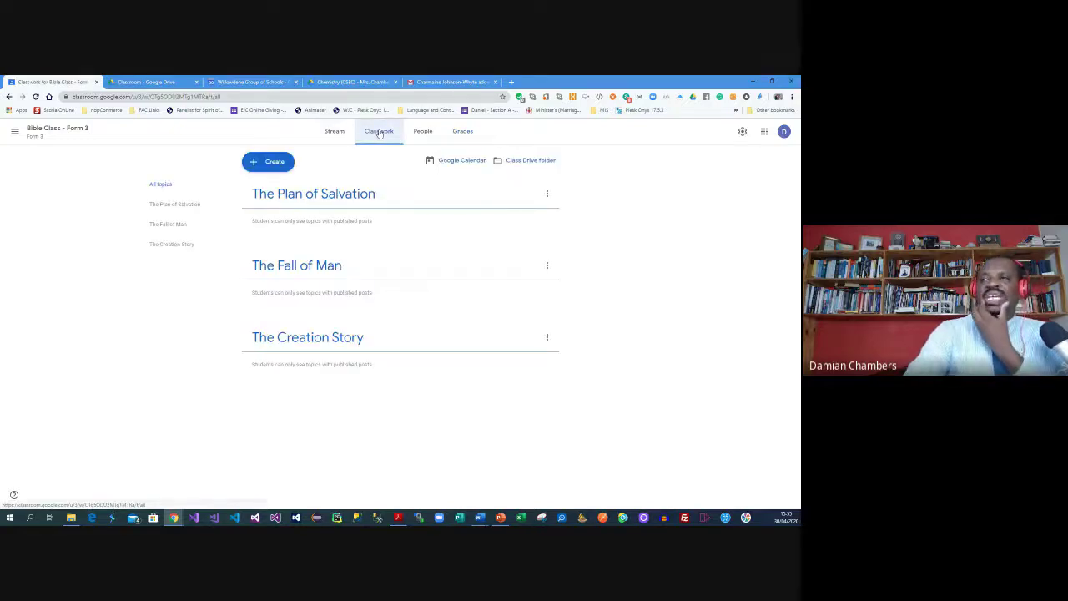
click(455, 135)
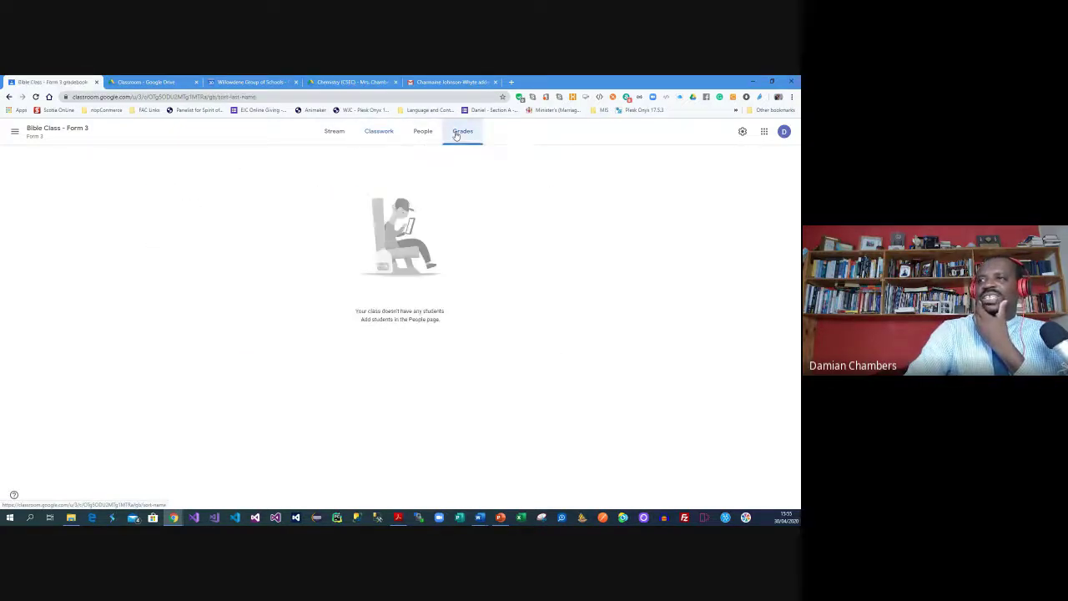
click(423, 132)
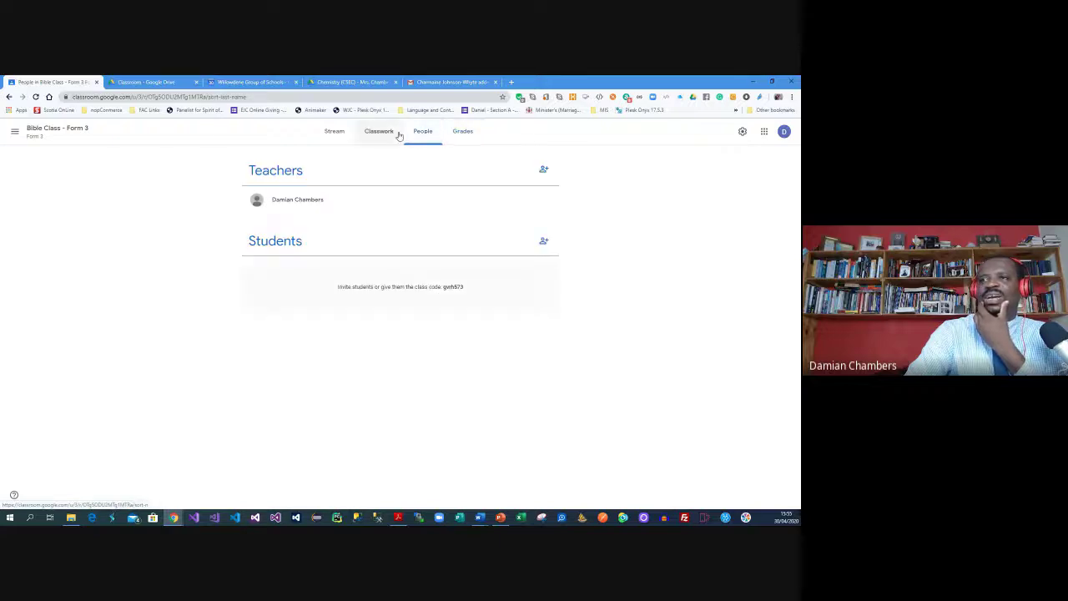
click(386, 134)
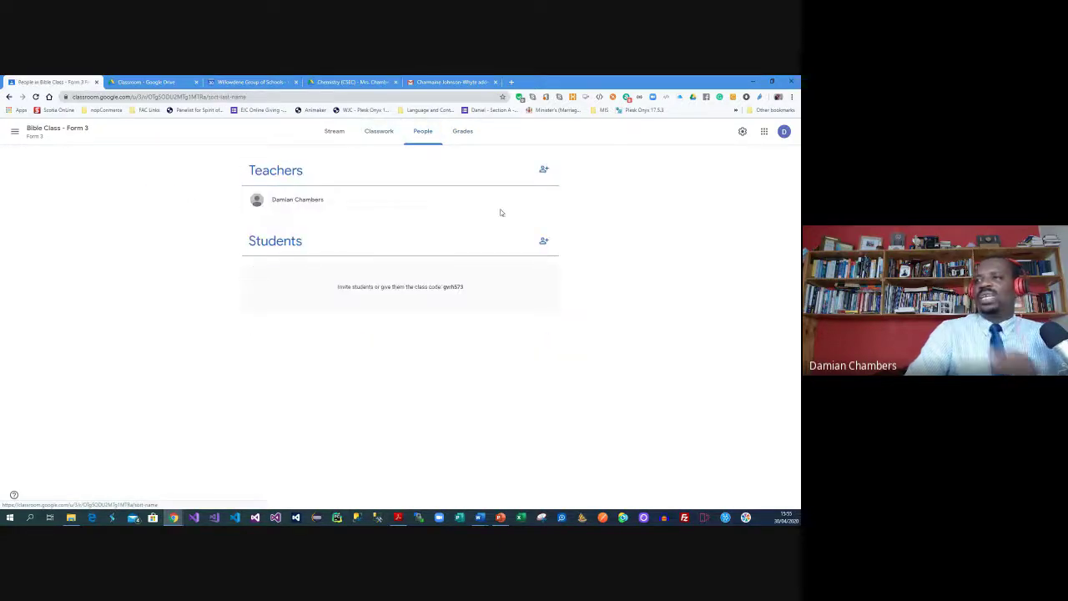
click(543, 241)
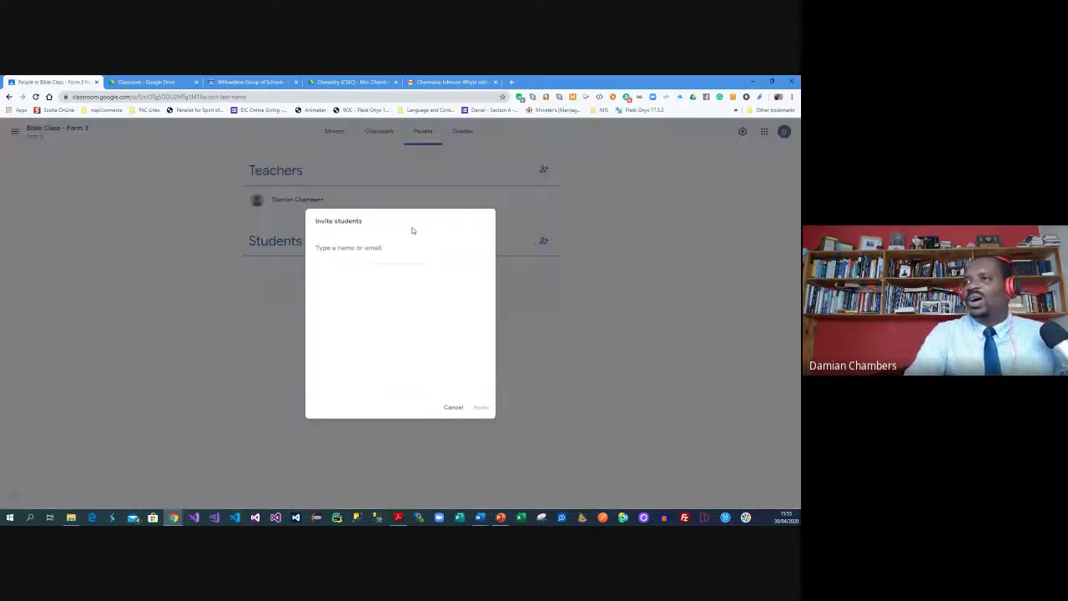
click(446, 411)
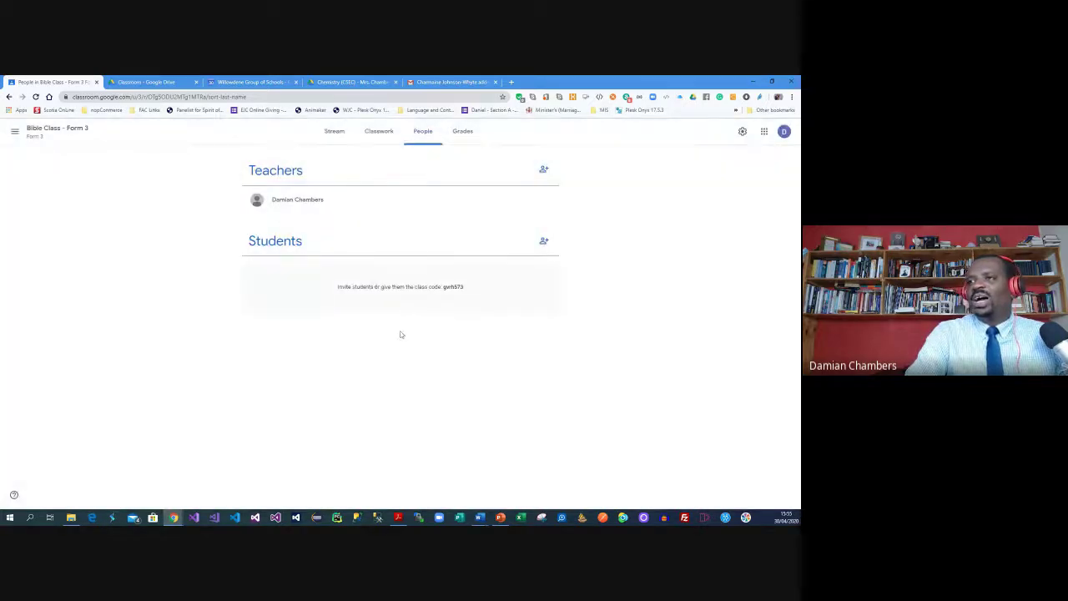
drag(444, 287, 469, 291)
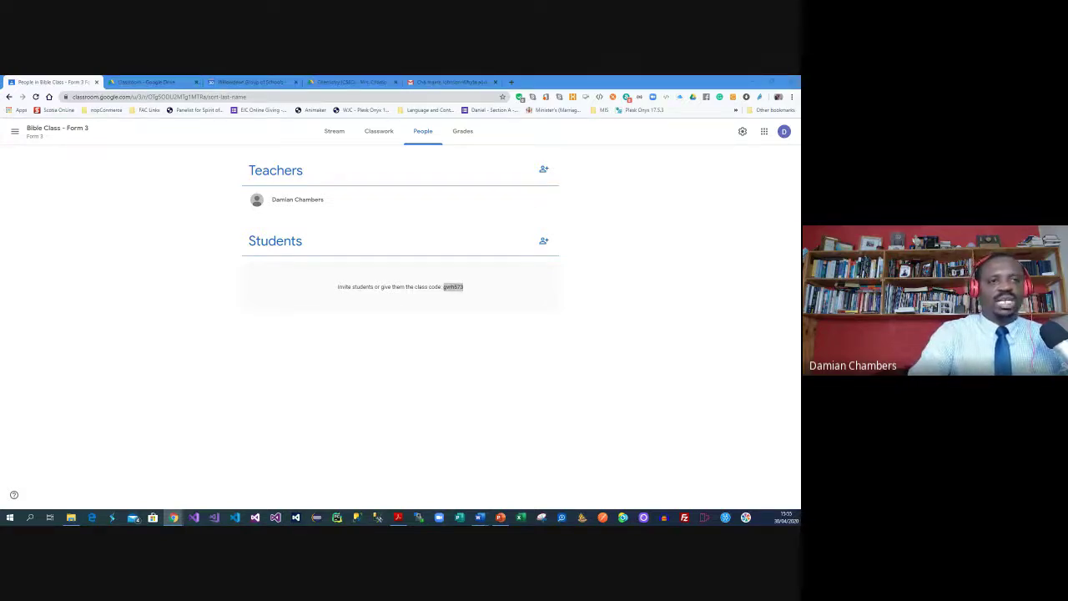
Return to the class stream and open Class settings
click(378, 132)
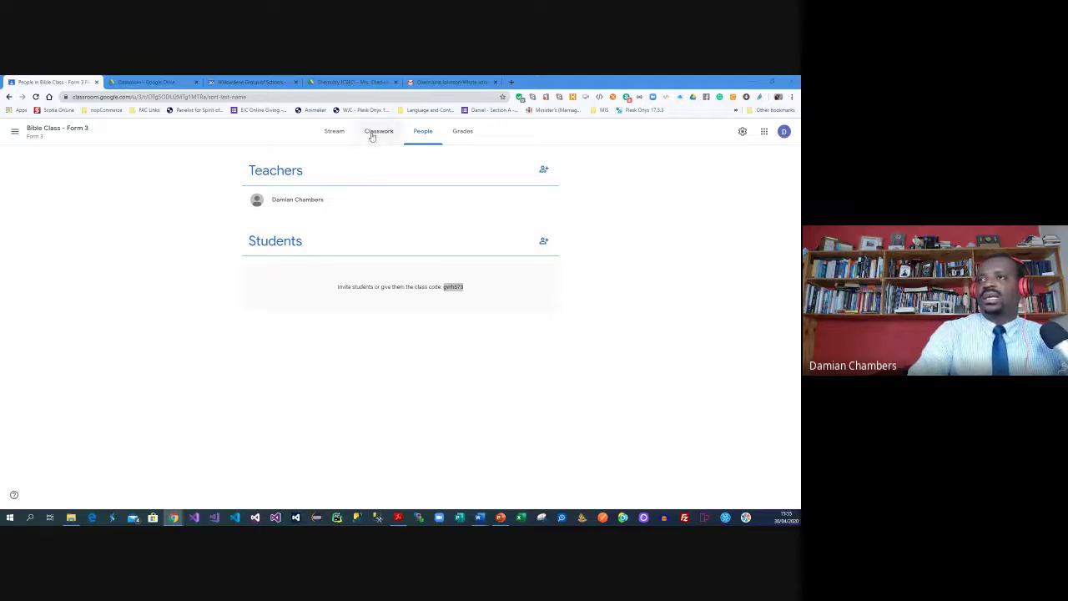
click(15, 133)
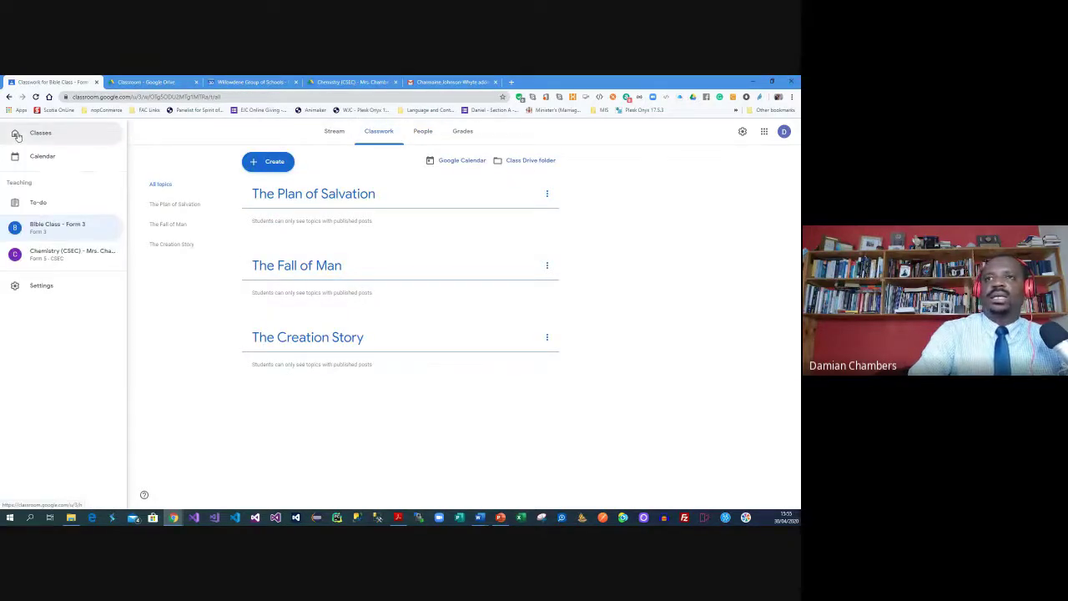
click(344, 134)
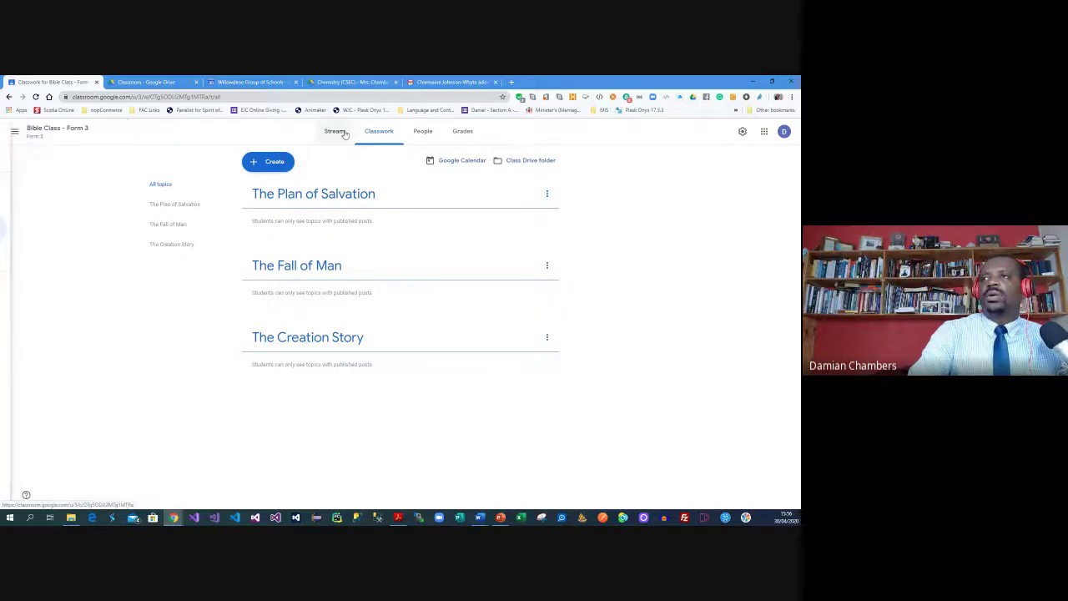
click(342, 134)
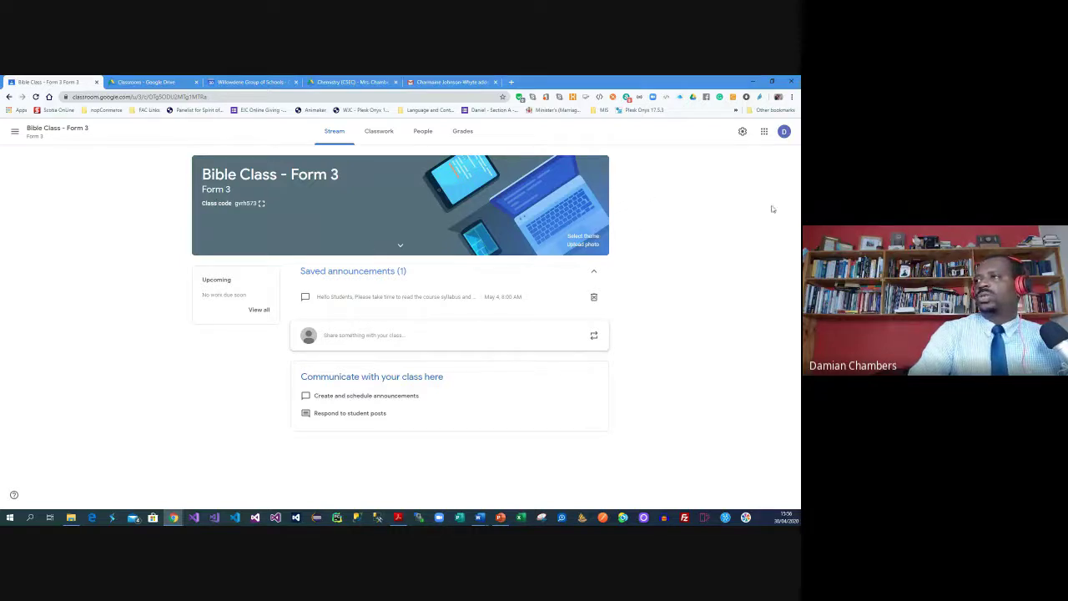
click(742, 132)
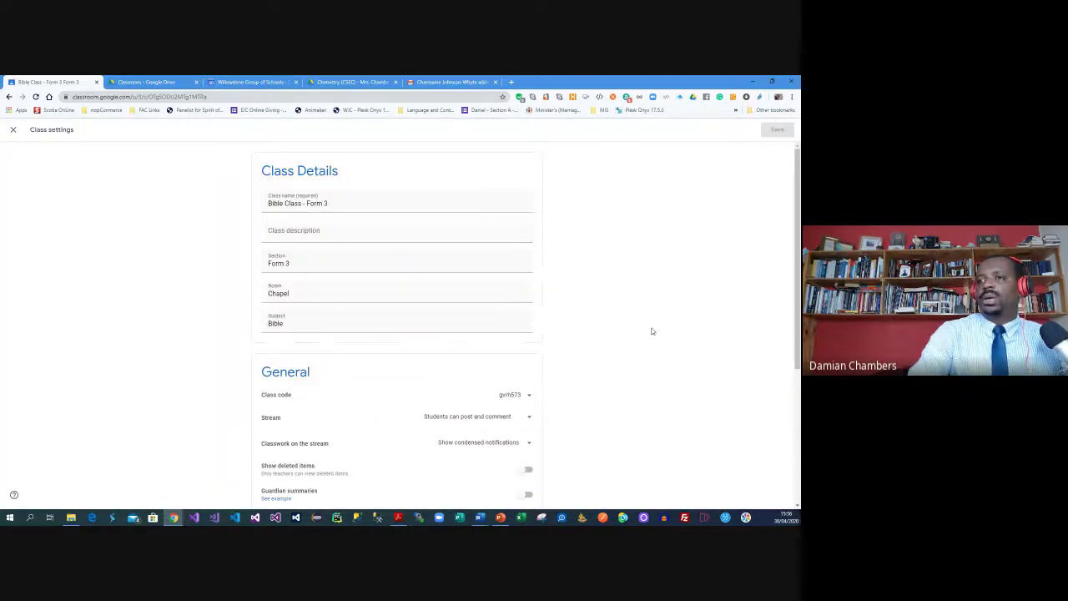
Change Overall grade calculation to Weighted by category
scroll(650, 327, down, 5)
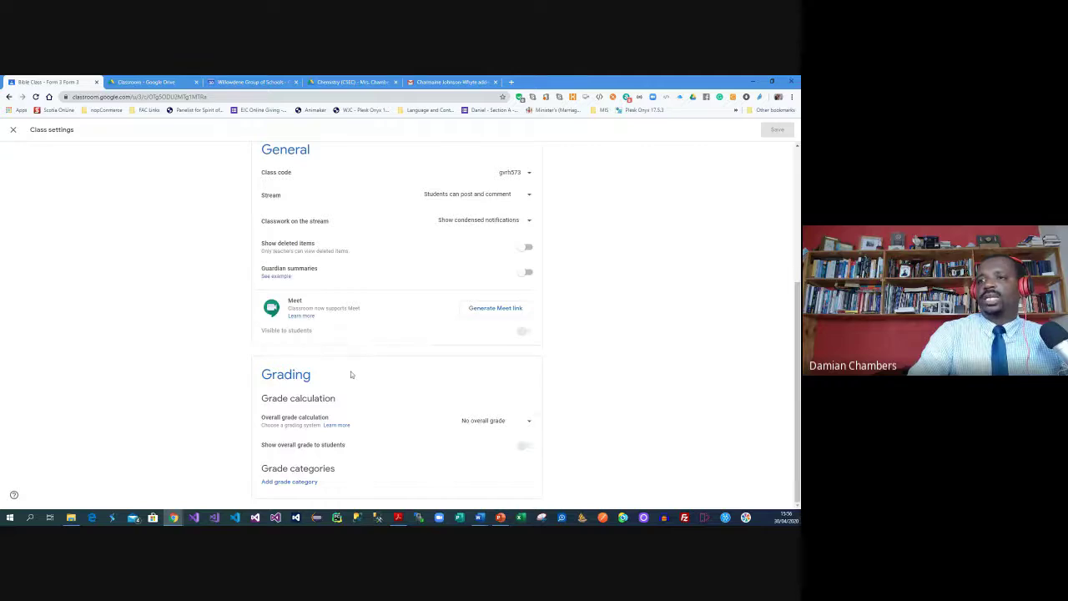
click(482, 420)
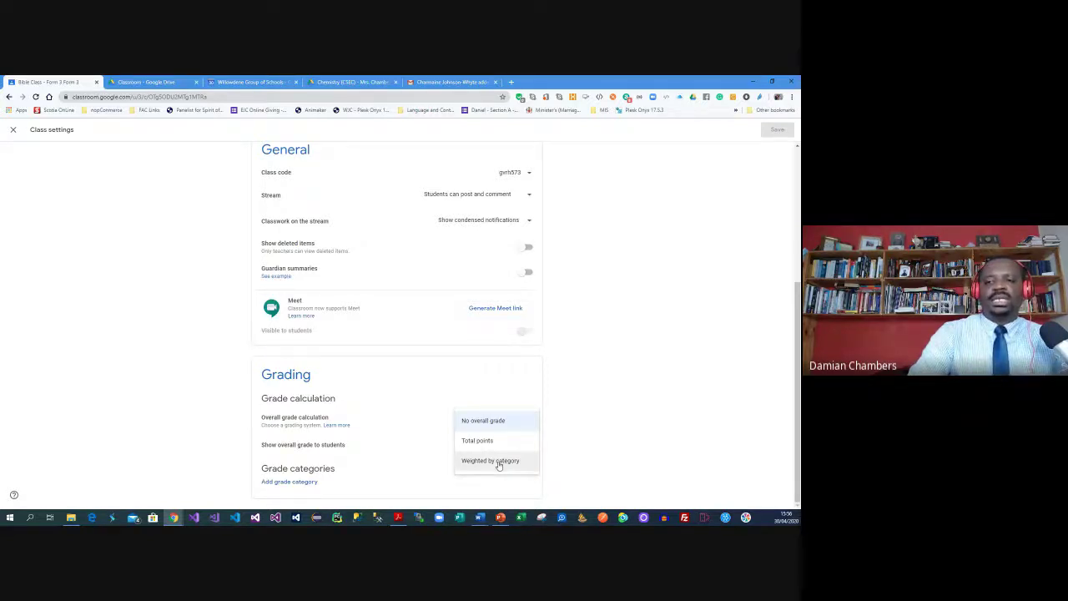
click(498, 464)
Add grade categories Assignments at 20% and Quiz at 10%
click(308, 482)
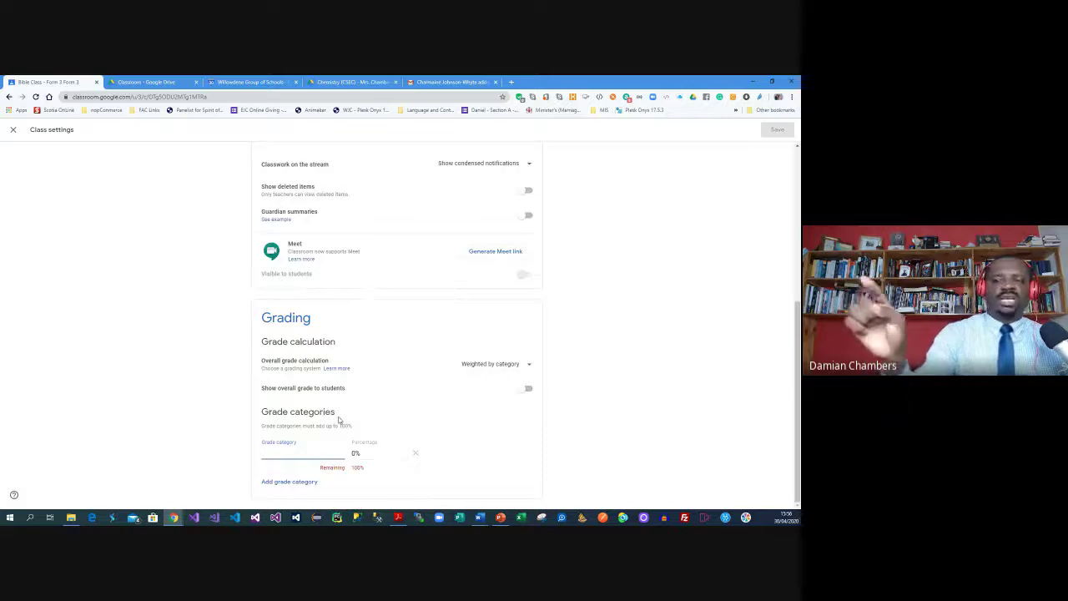
text(Assignments)
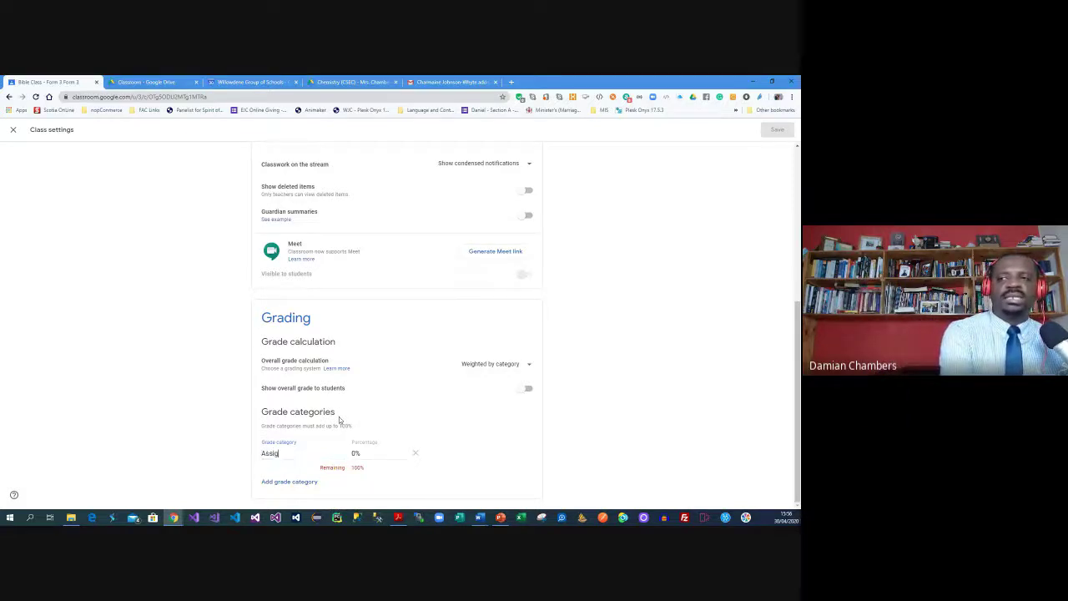
key(Tab)
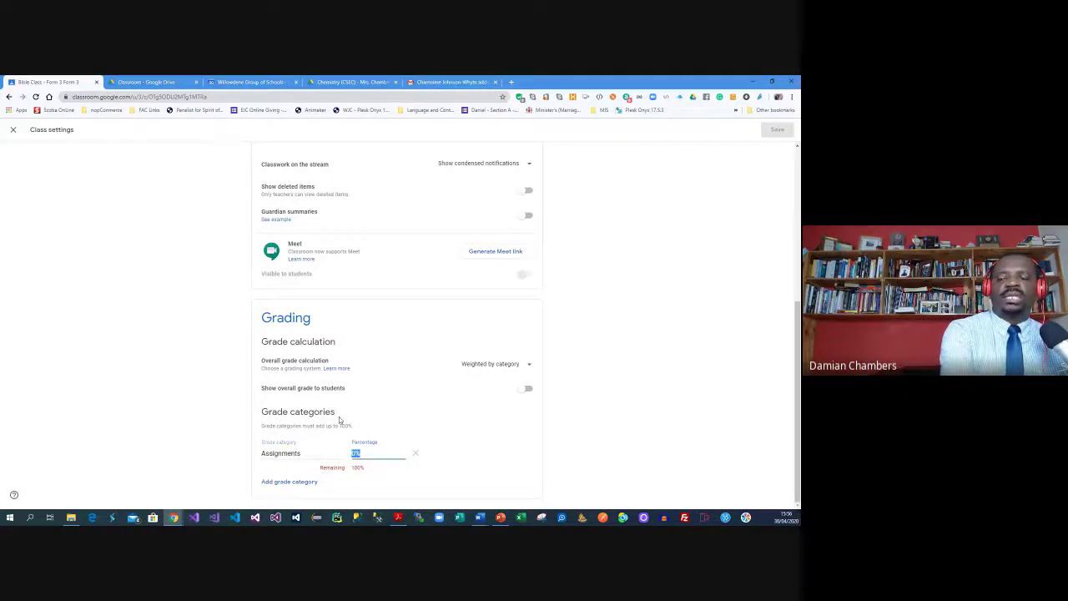
text(20)
key(Tab)
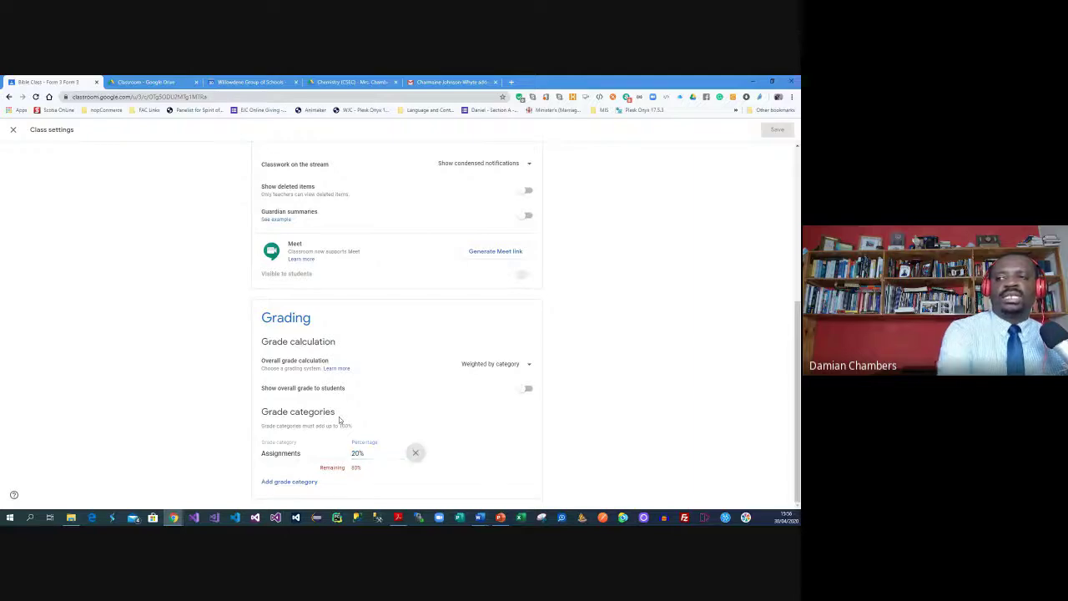
click(302, 483)
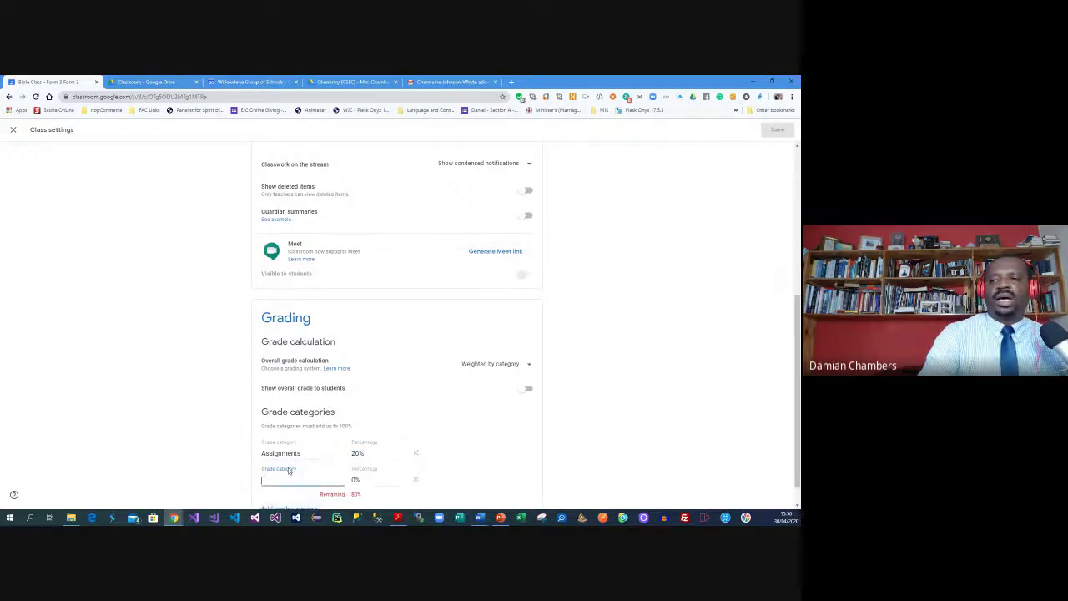
text(Quiz)
key(Tab)
text(10)
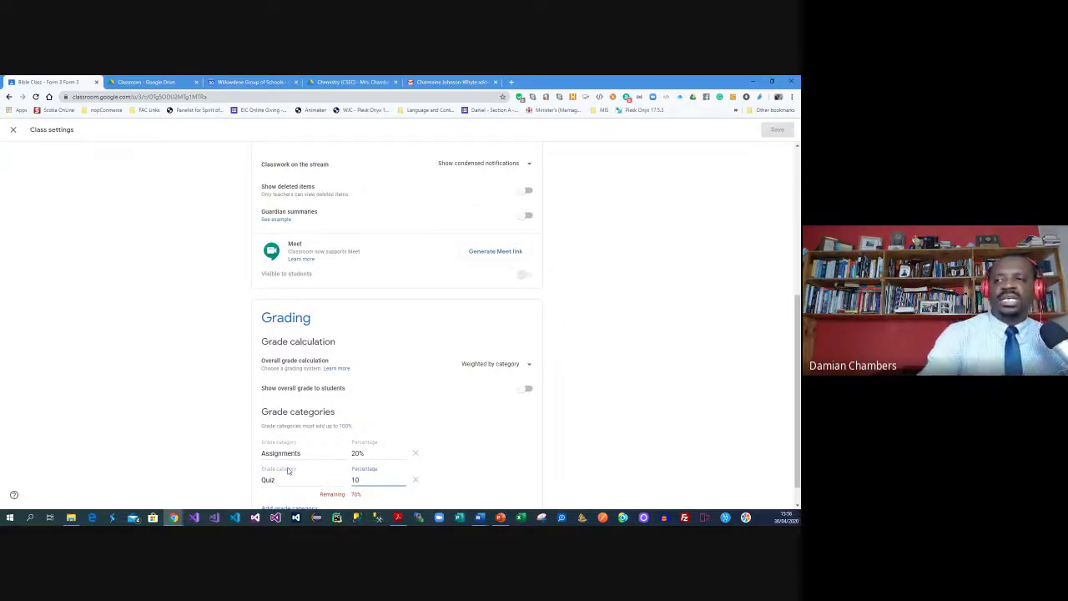
Add grade categories Tests at 30% and Final at 40%
scroll(288, 472, down, 1)
click(278, 482)
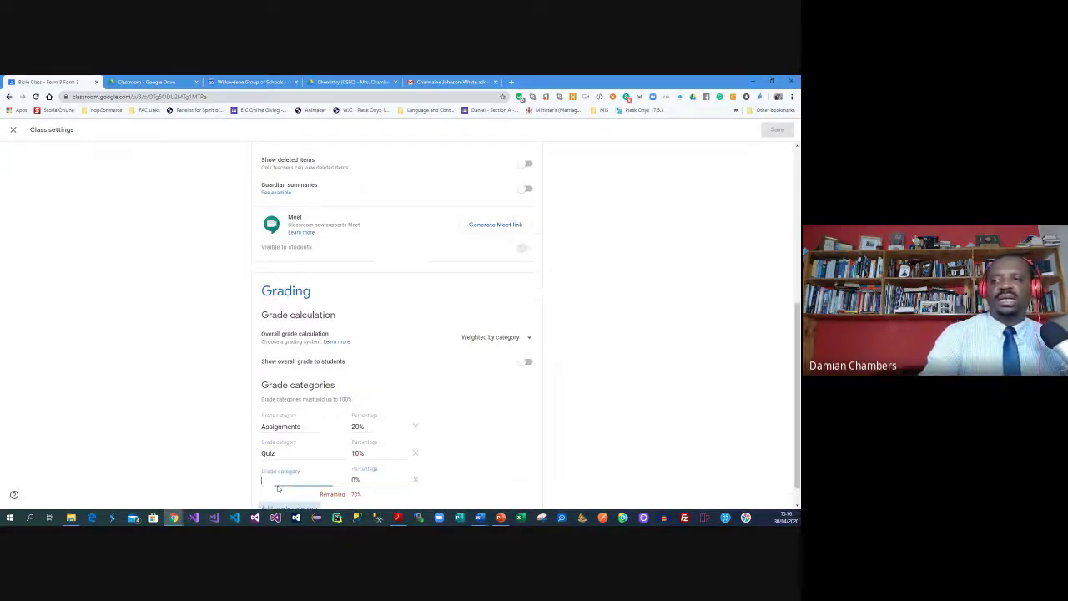
text(test)
key(BackSpace)
key(BackSpace)
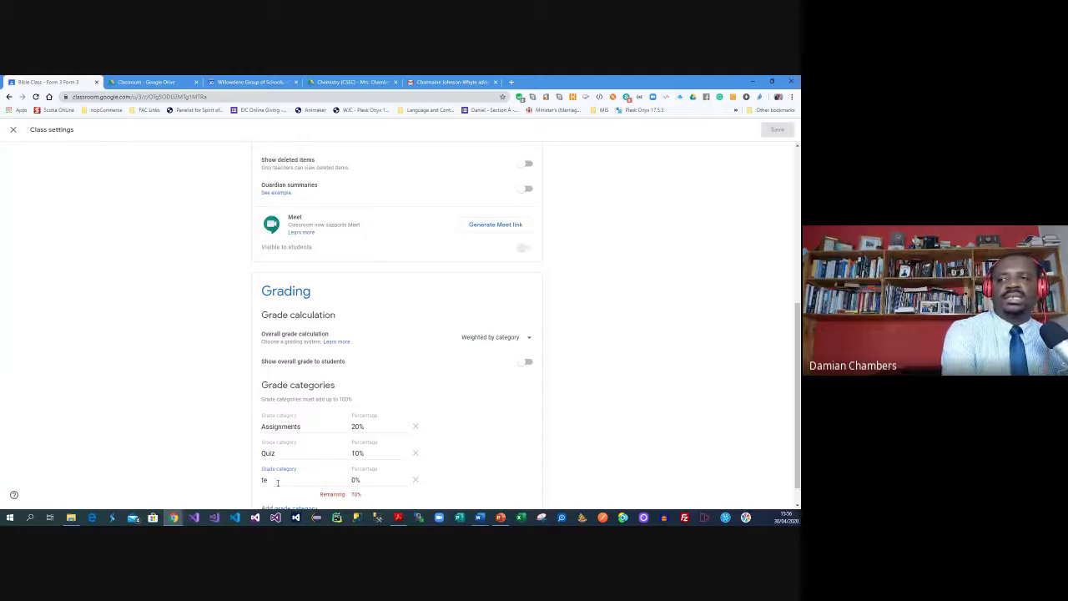
text(Tes)
key(BackSpace)
key(BackSpace)
text(ests)
key(Tab)
text(30)
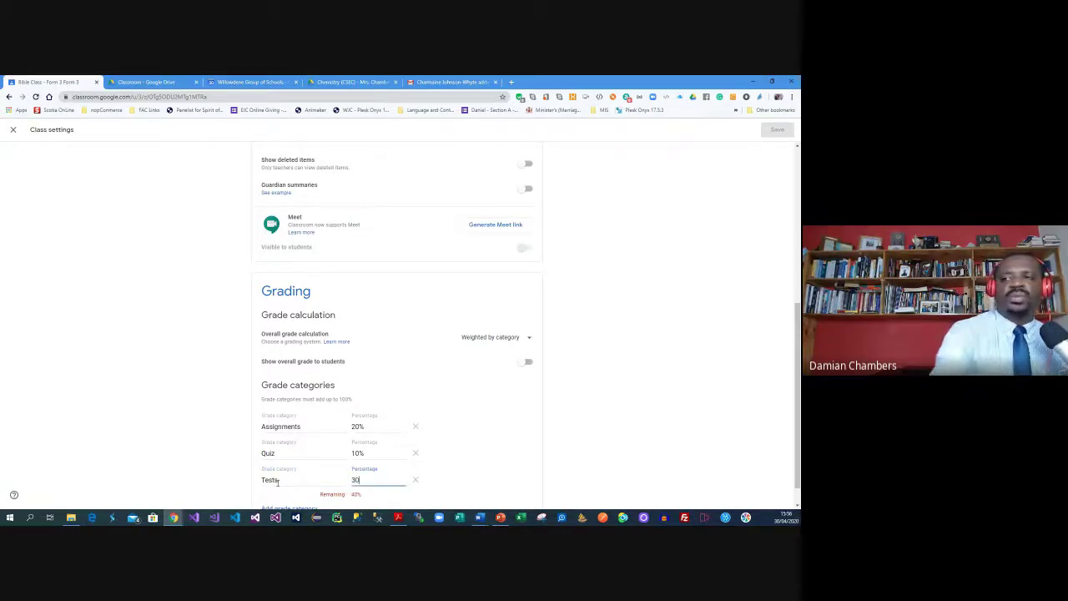
scroll(278, 482, down, 1)
click(277, 482)
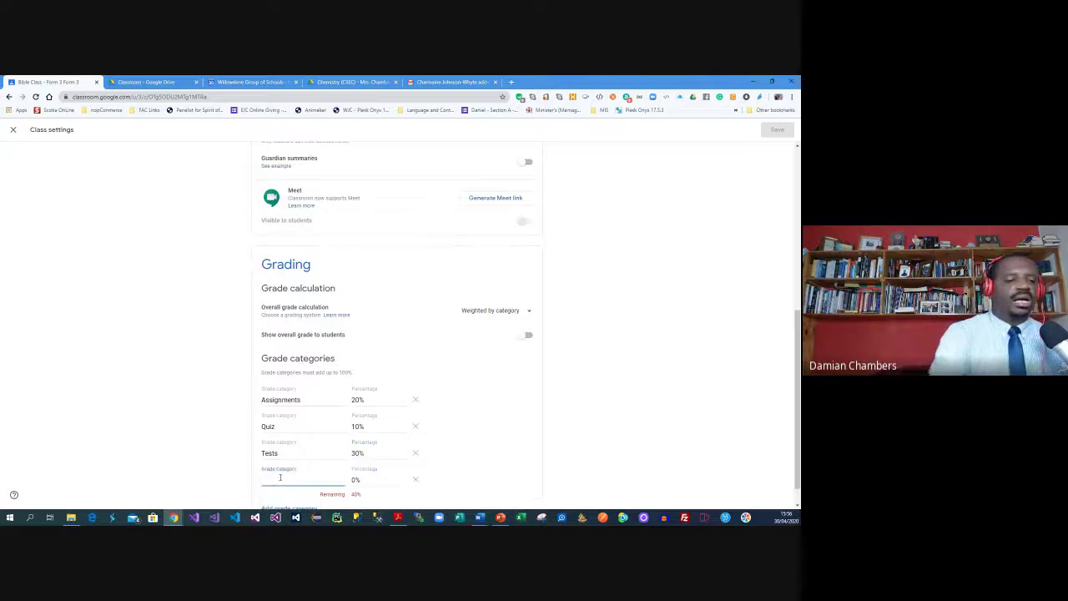
text(Mid-Term)
key(BackSpace)
key(BackSpace)
key(BackSpace)
key(BackSpace)
key(BackSpace)
key(BackSpace)
key(BackSpace)
key(BackSpace)
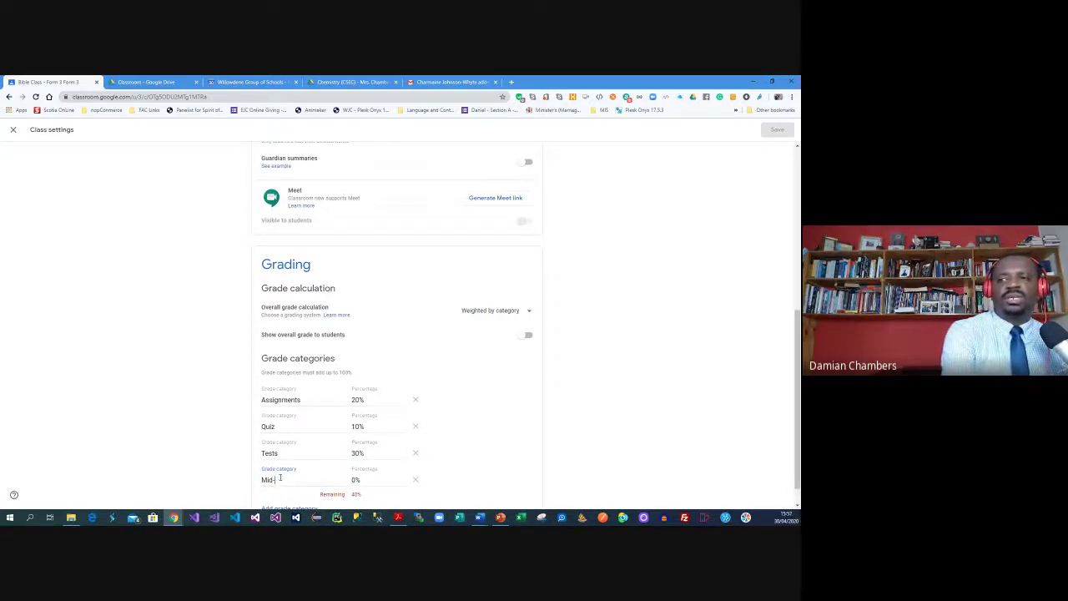
text(Final)
key(Tab)
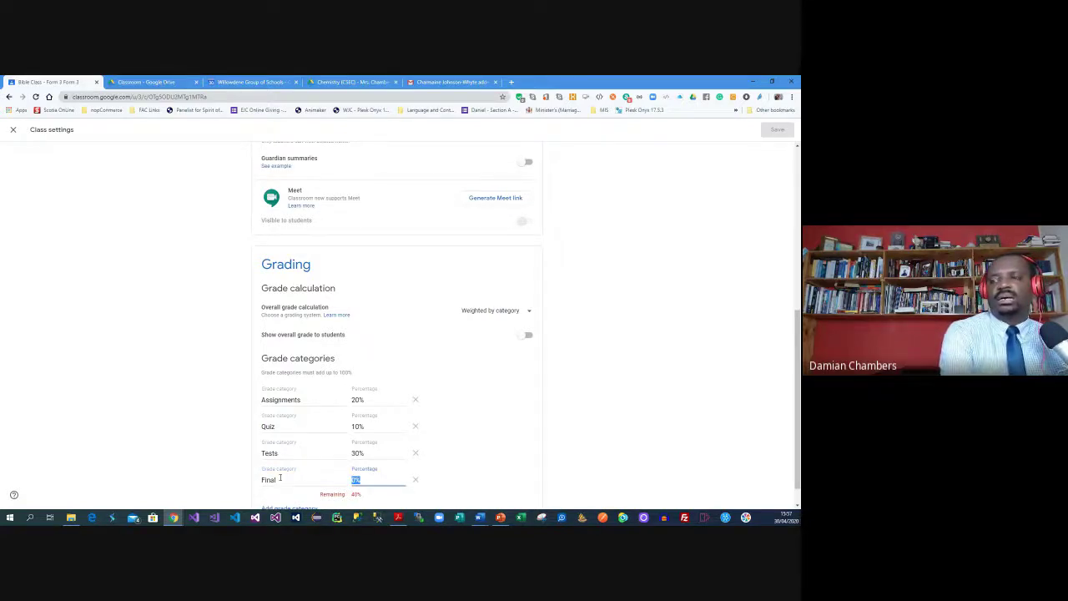
text(40)
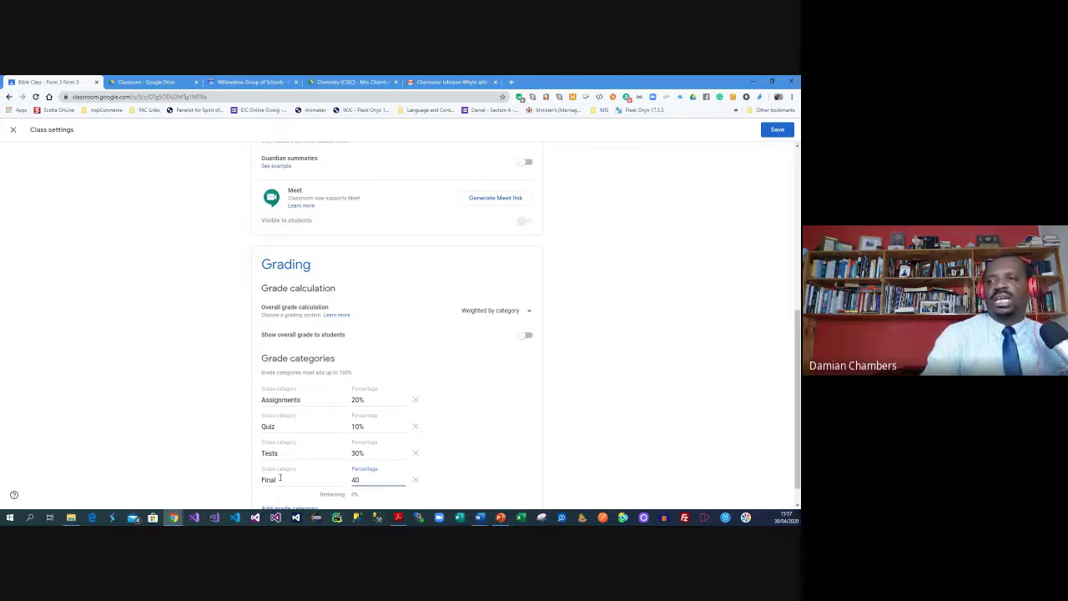
Raise the Quiz category weight to 20%
scroll(279, 477, down, 1)
click(356, 400)
key(BackSpace)
text(2)
click(592, 405)
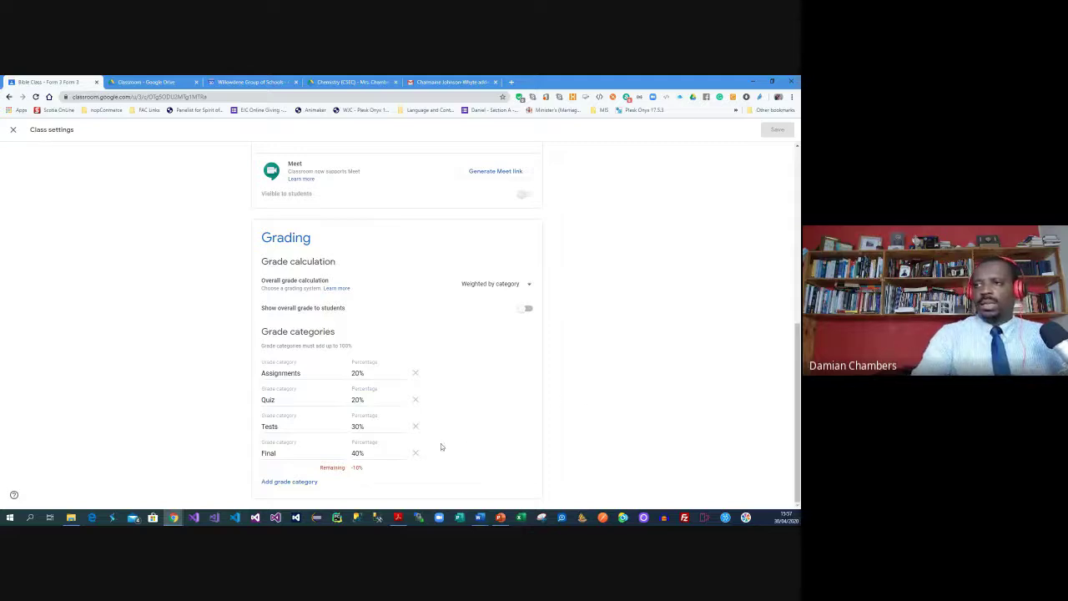
Add a Discussions grade category weighted 10%
click(356, 453)
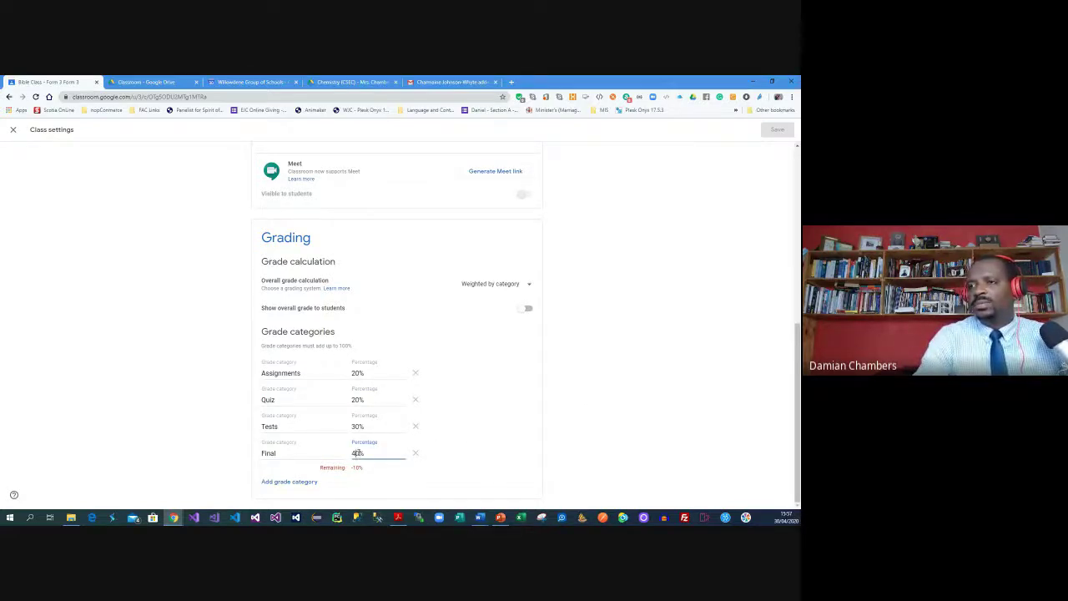
click(289, 483)
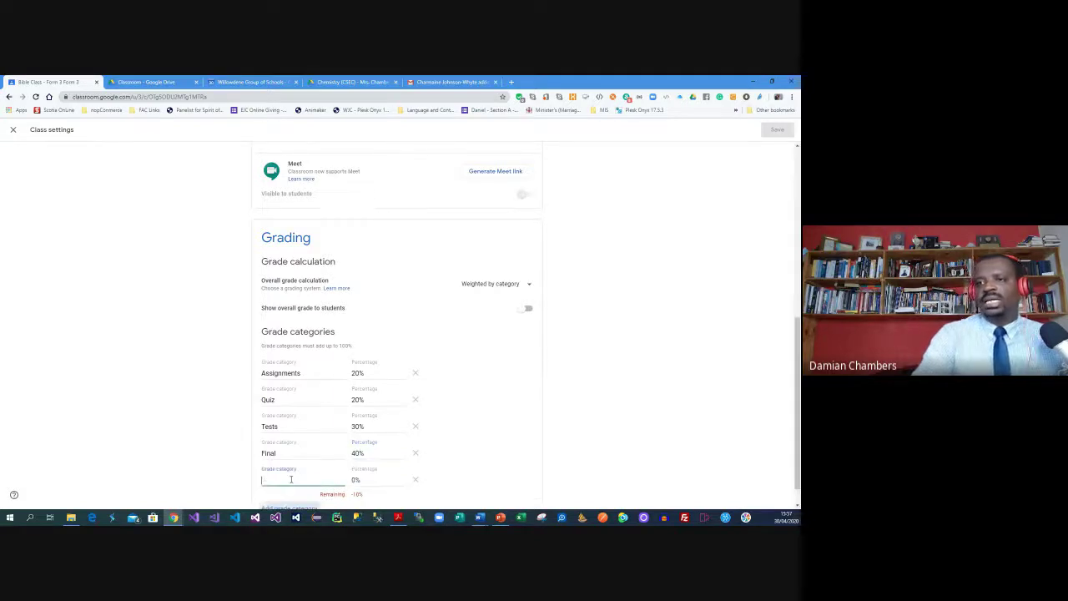
text(Discussions)
key(Tab)
text(10)
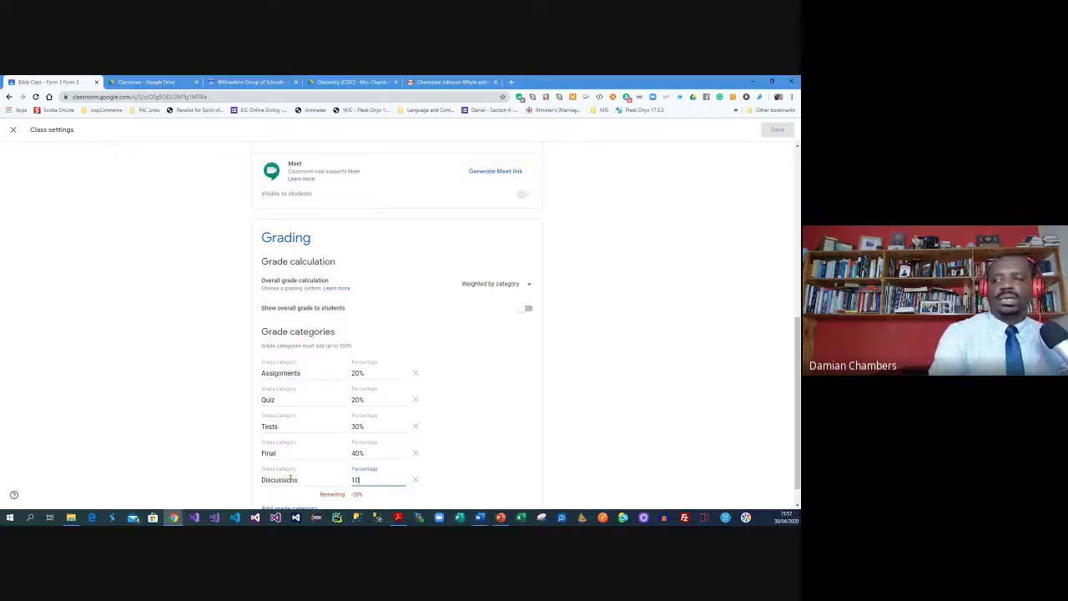
click(505, 389)
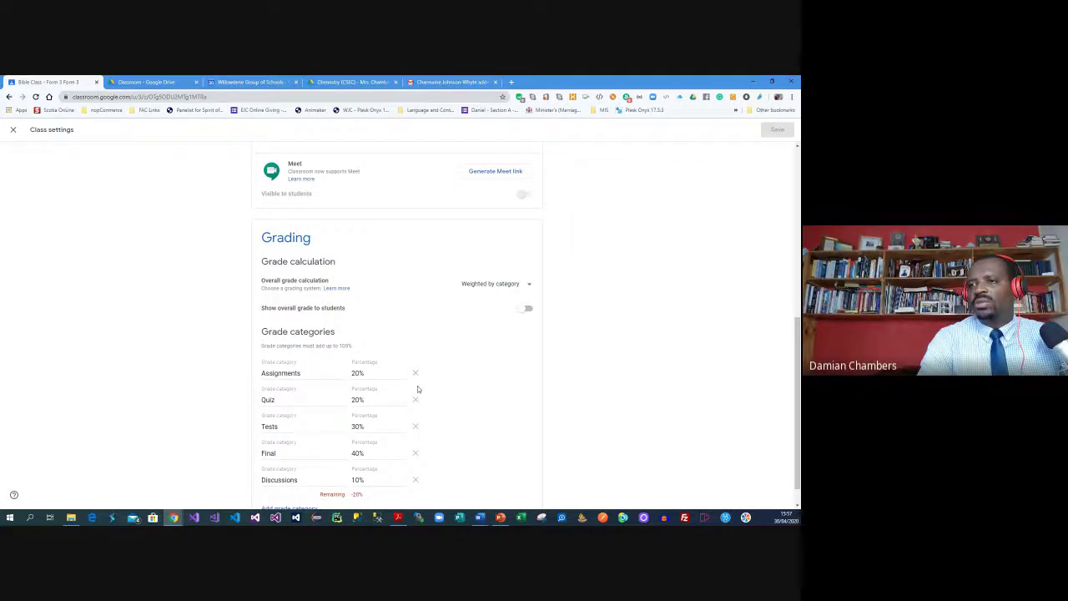
Set Quiz back to 10% and Tests to 20%, then save the class settings
click(357, 398)
key(BackSpace)
text(1)
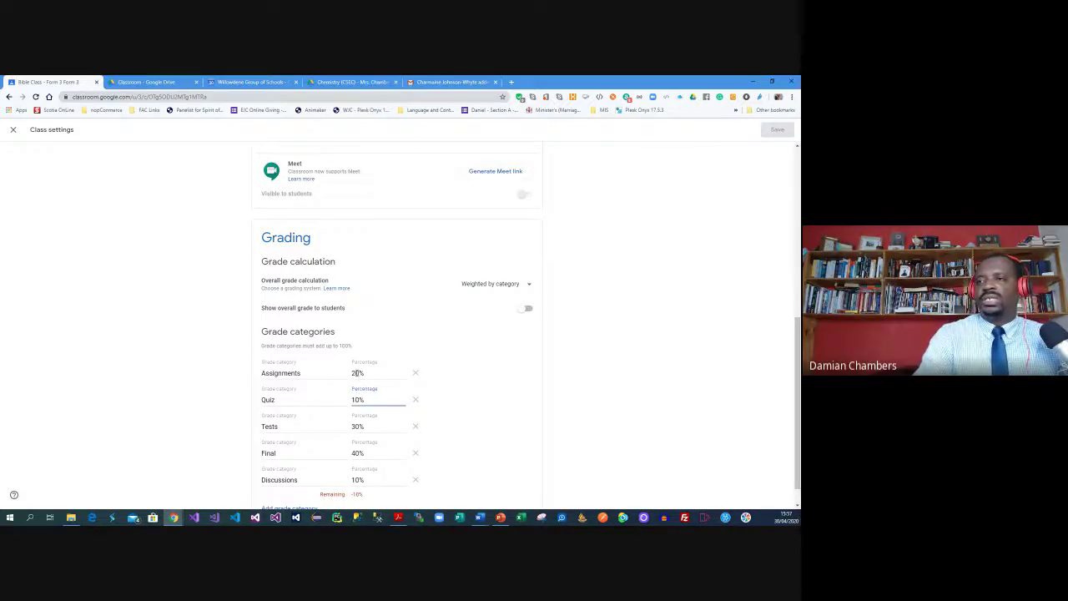
click(354, 426)
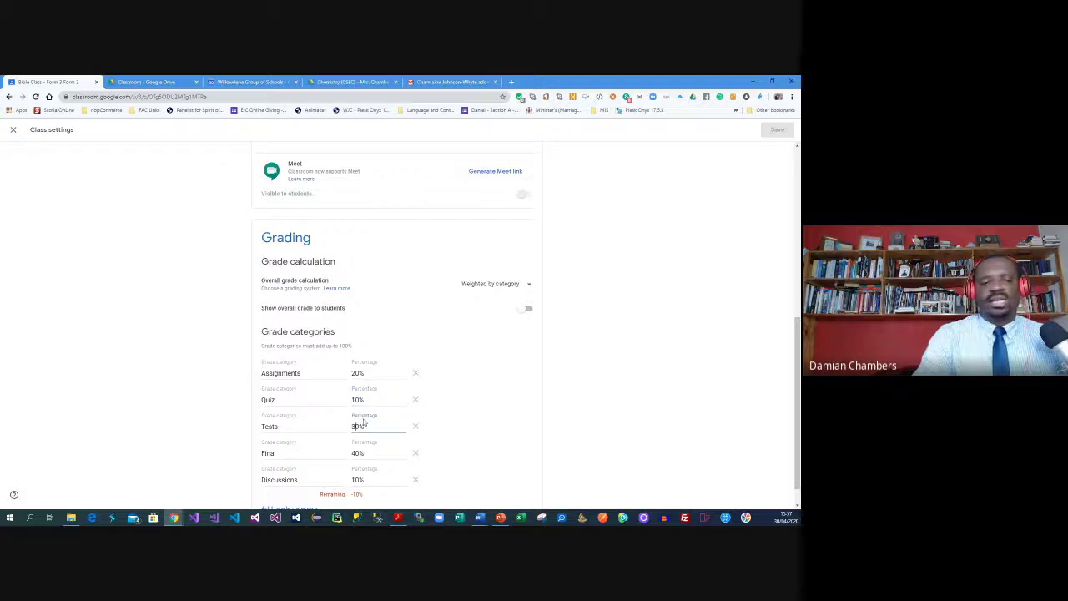
key(BackSpace)
text(2)
click(482, 410)
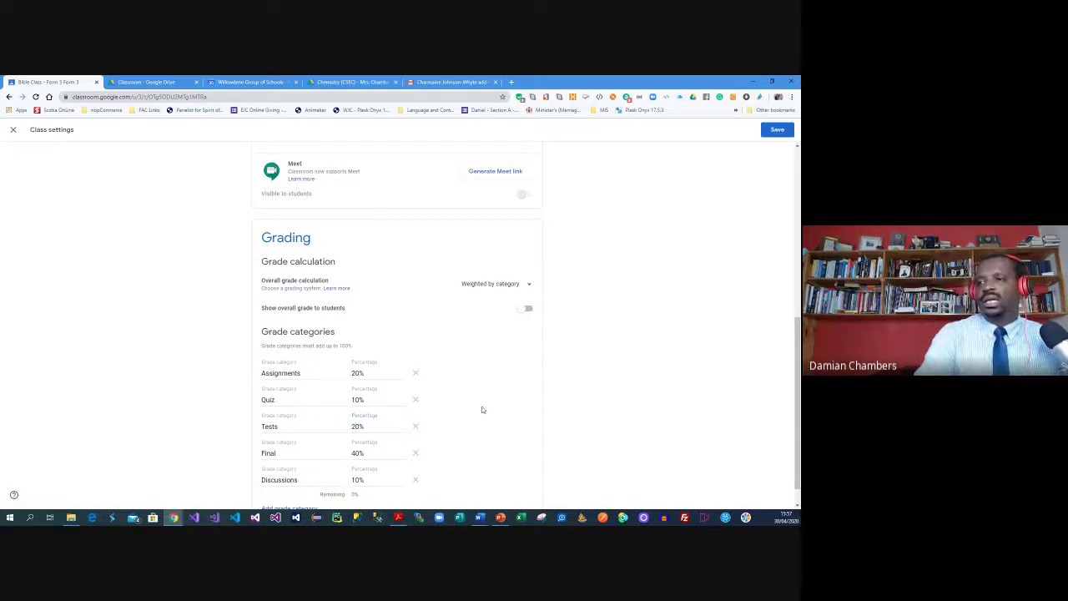
scroll(484, 409, down, 1)
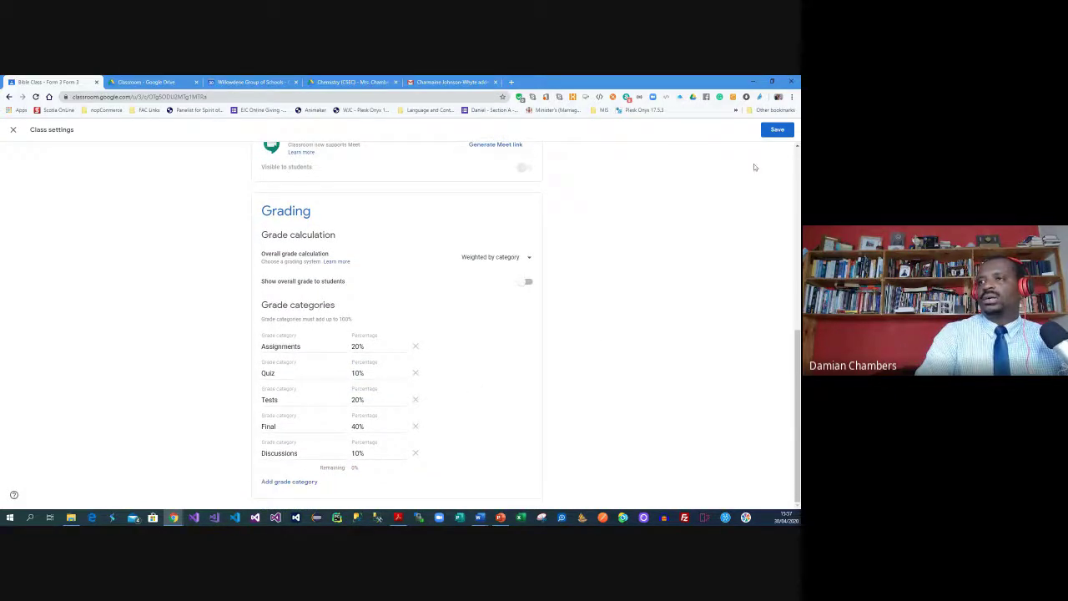
click(784, 129)
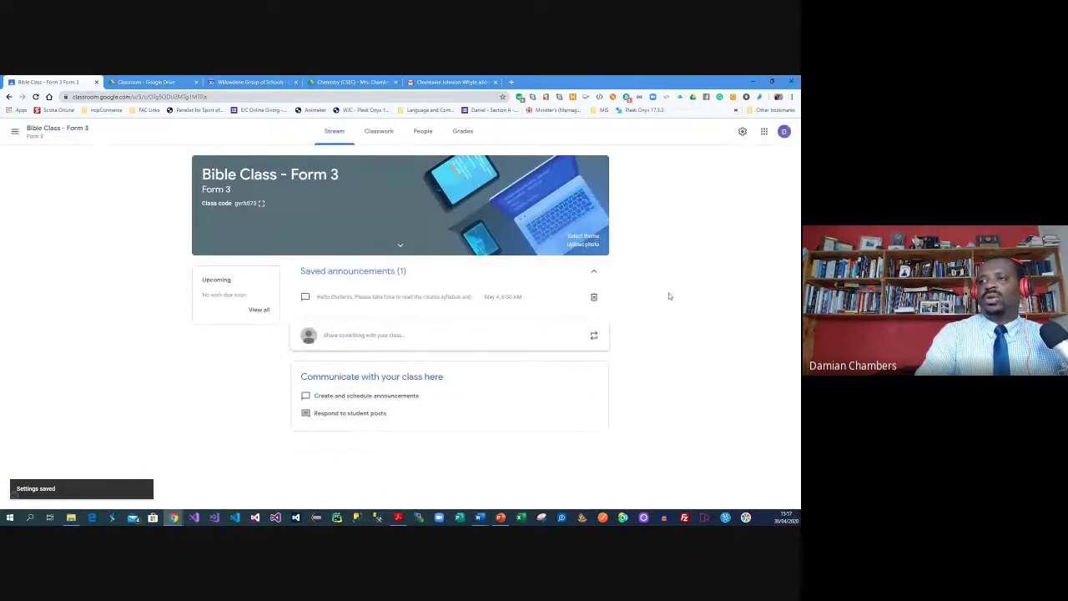
Start a new Classwork material titled 'Resource Material on Creation Story'
click(388, 134)
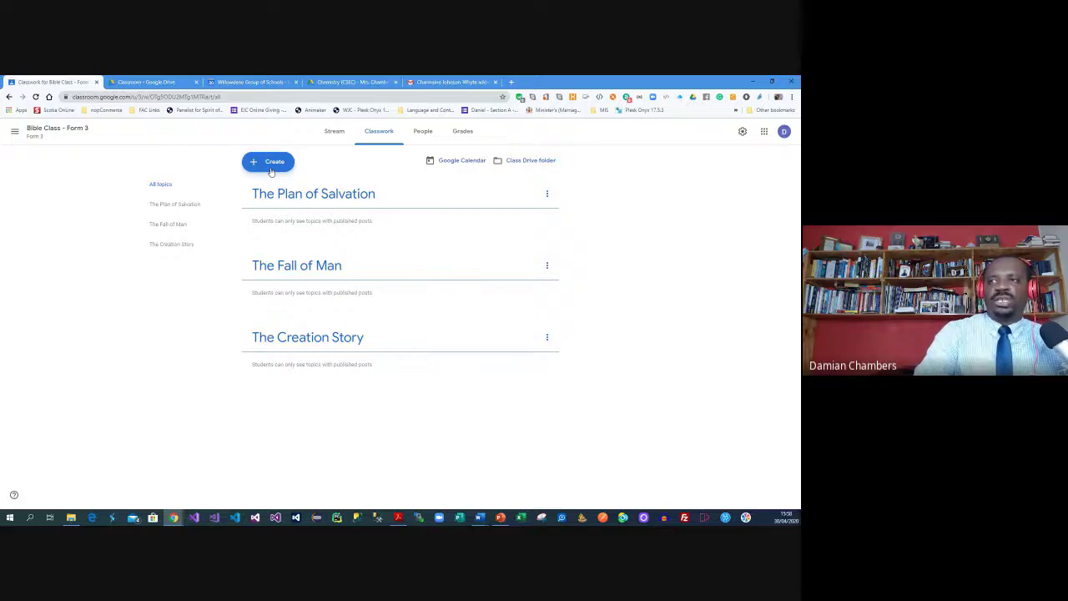
click(270, 170)
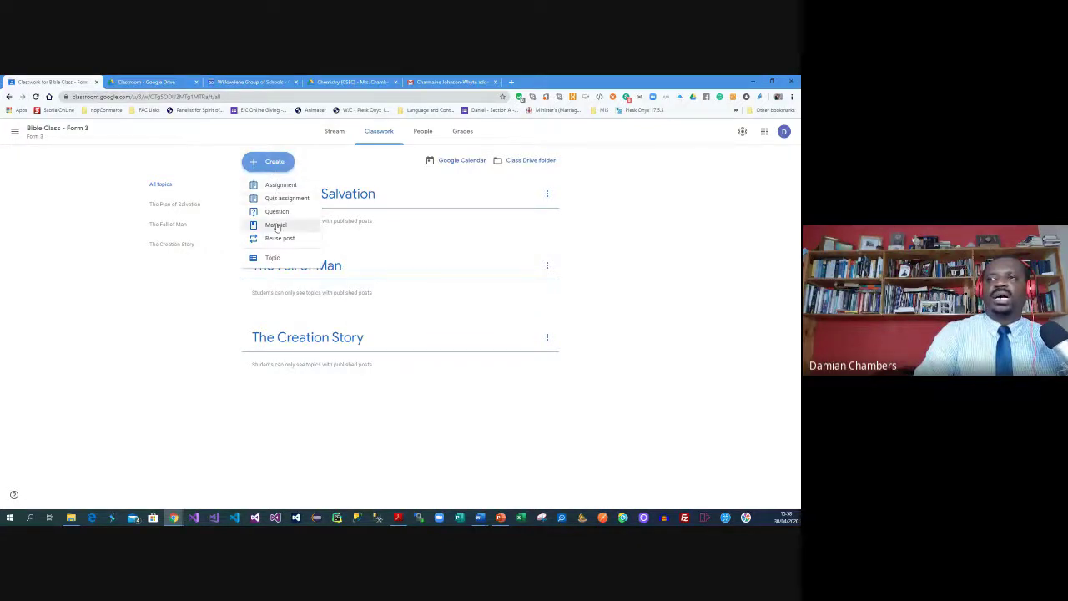
click(276, 226)
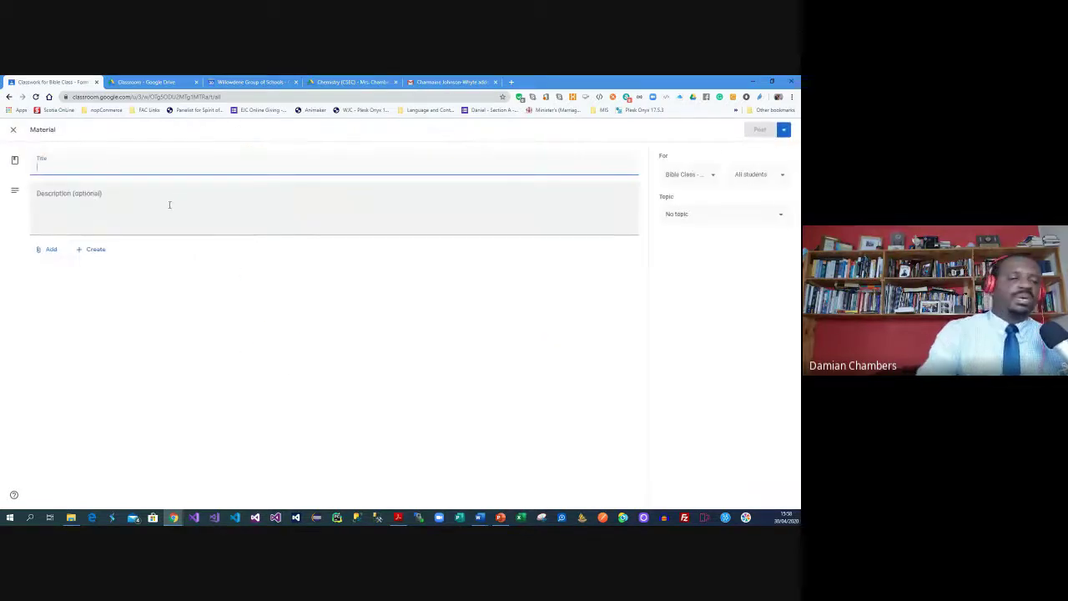
text(Resource Materia)
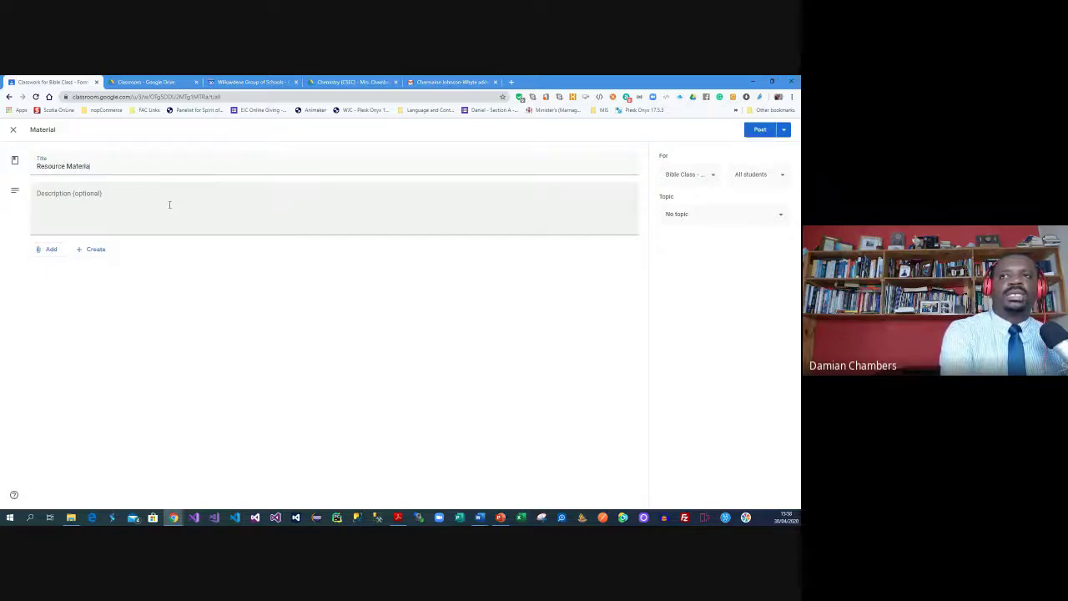
text(l on Creation Story)
Give the material the description 'Please read this document in preparation for next class.'
click(169, 204)
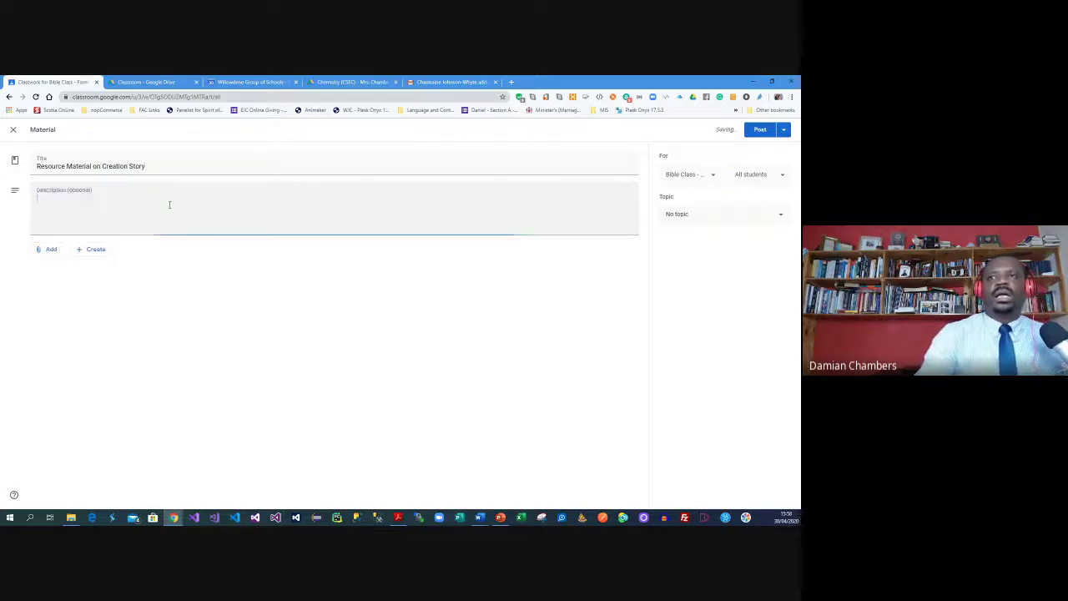
text(Please re)
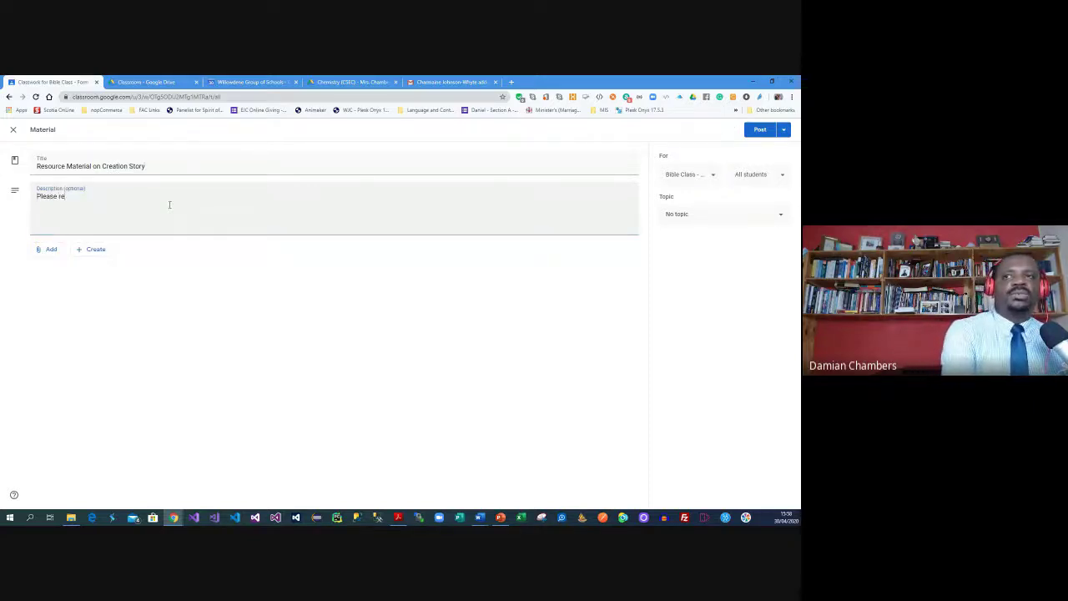
text(ad this document in prepra)
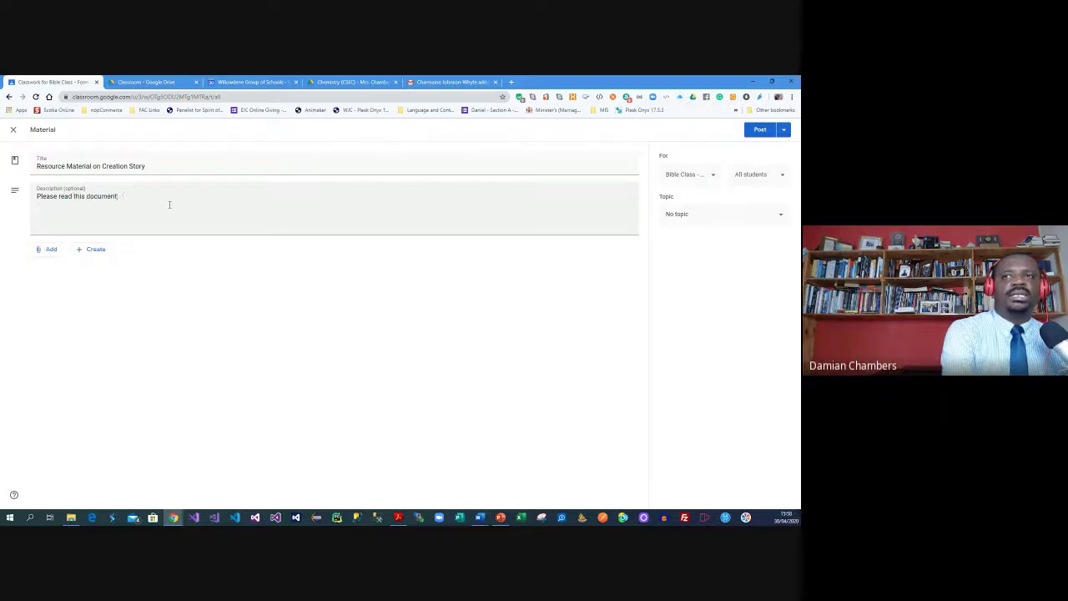
key(BackSpace)
key(BackSpace)
text(aration for next class.)
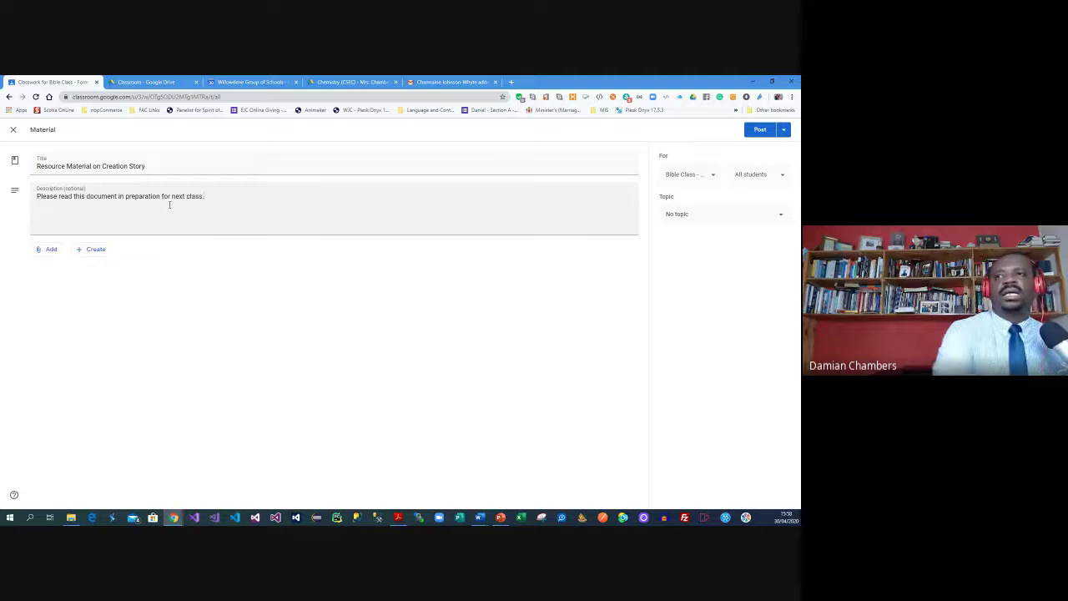
Assign the material to The Creation Story topic, keeping Bible Class and all students
click(703, 220)
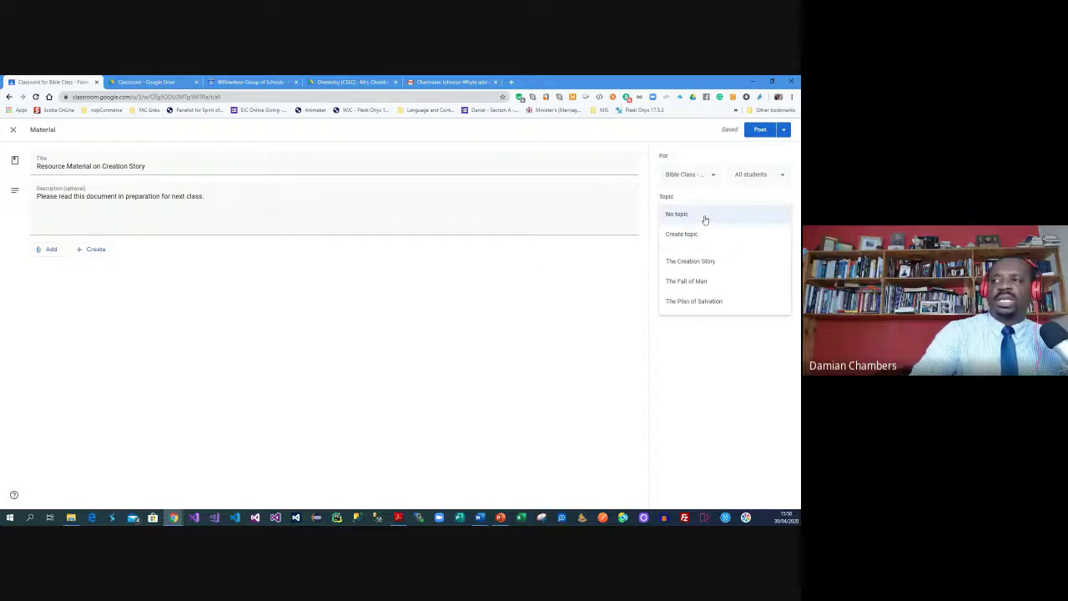
click(702, 265)
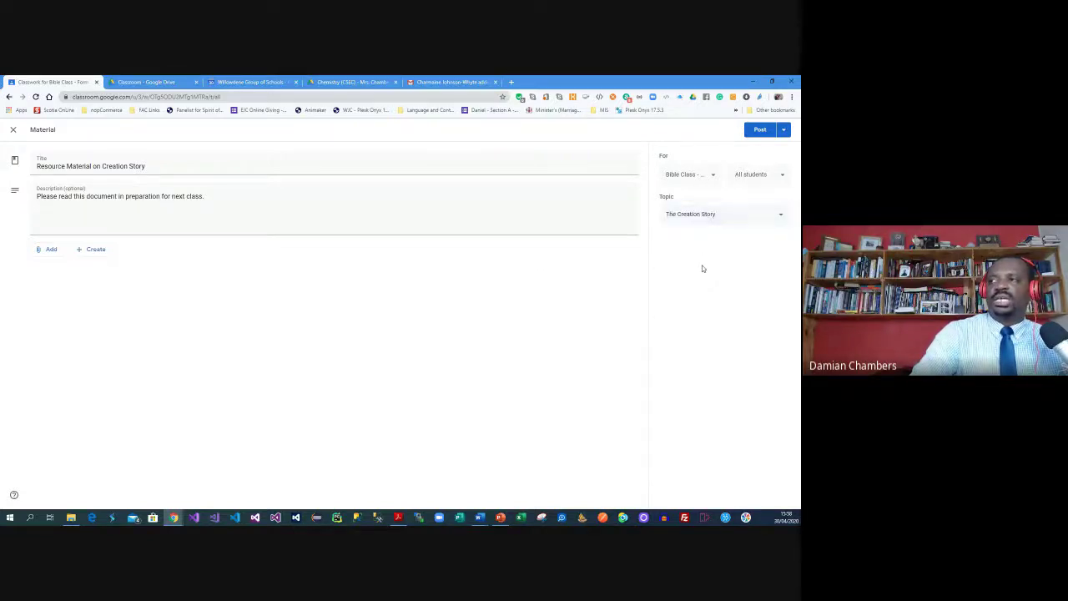
click(772, 178)
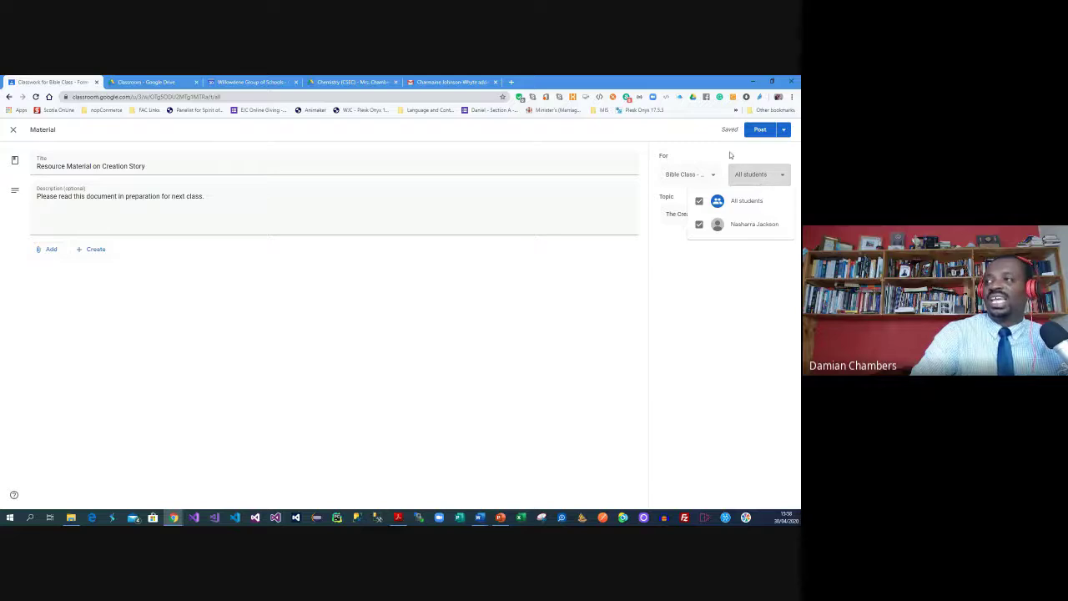
click(714, 176)
click(715, 176)
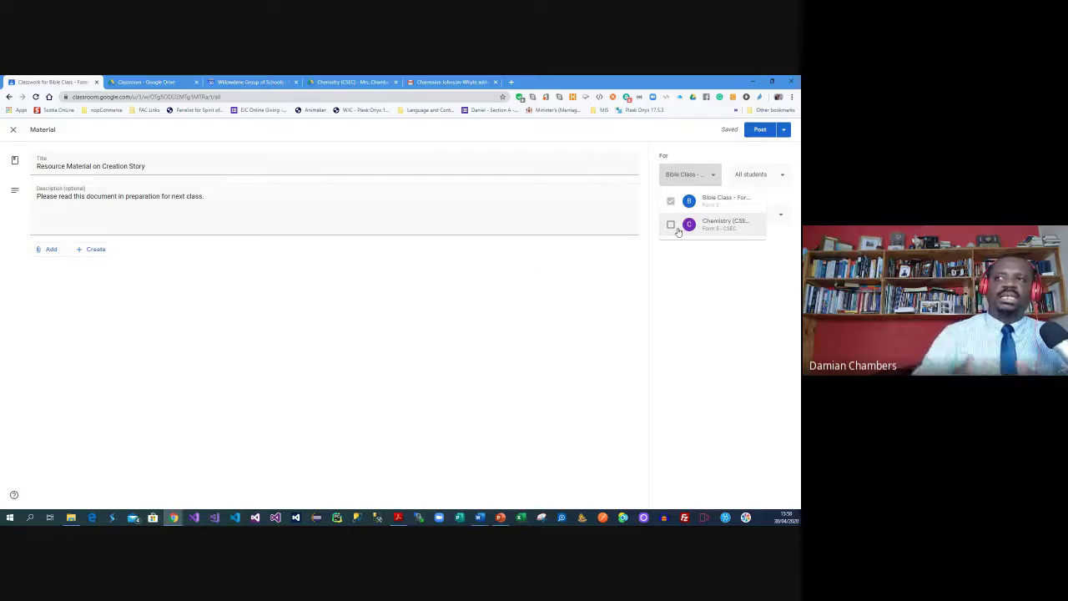
click(692, 259)
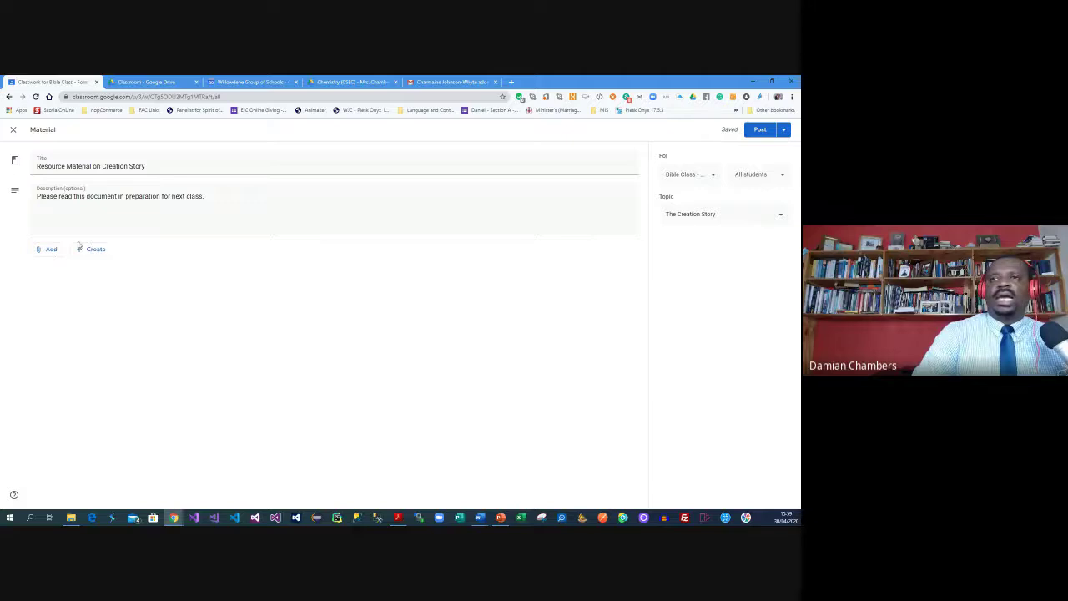
Add the God in Human Life course outline PDF from OneDrive's Spring 2020 folder to the upload list
click(44, 254)
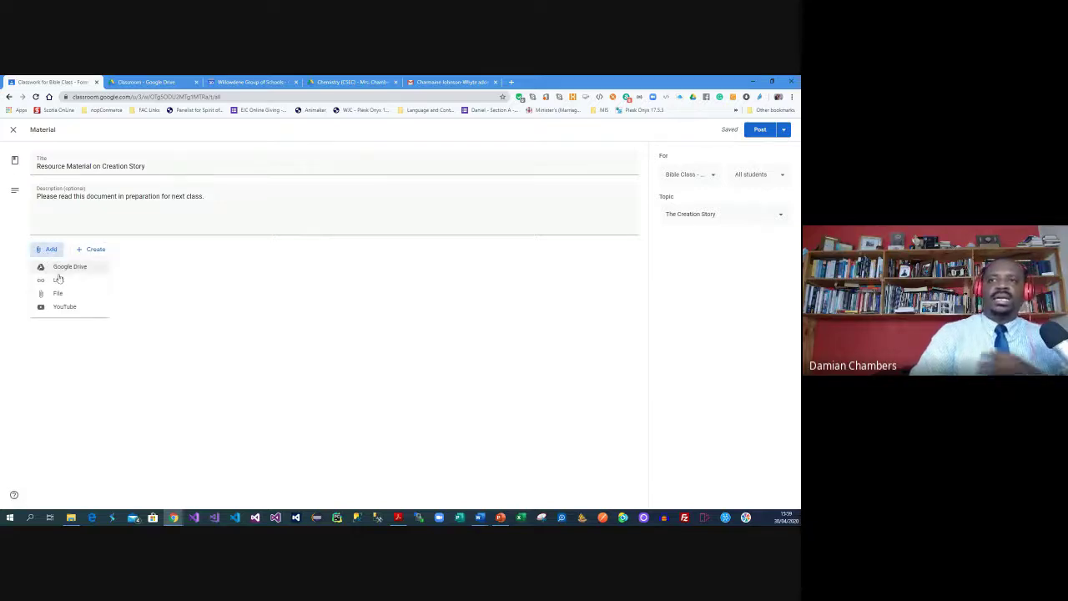
click(104, 292)
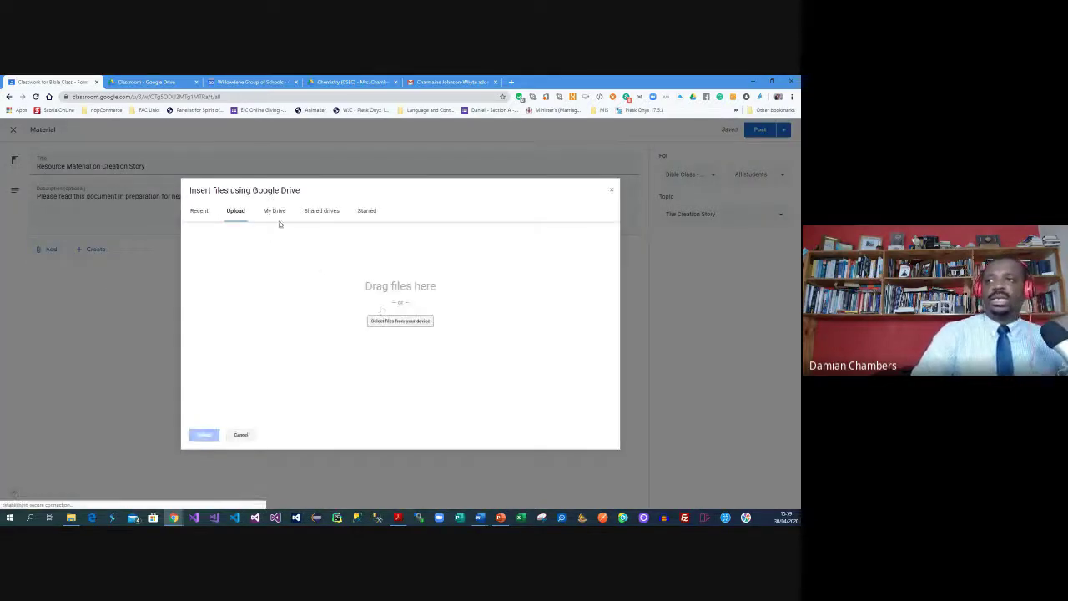
click(388, 320)
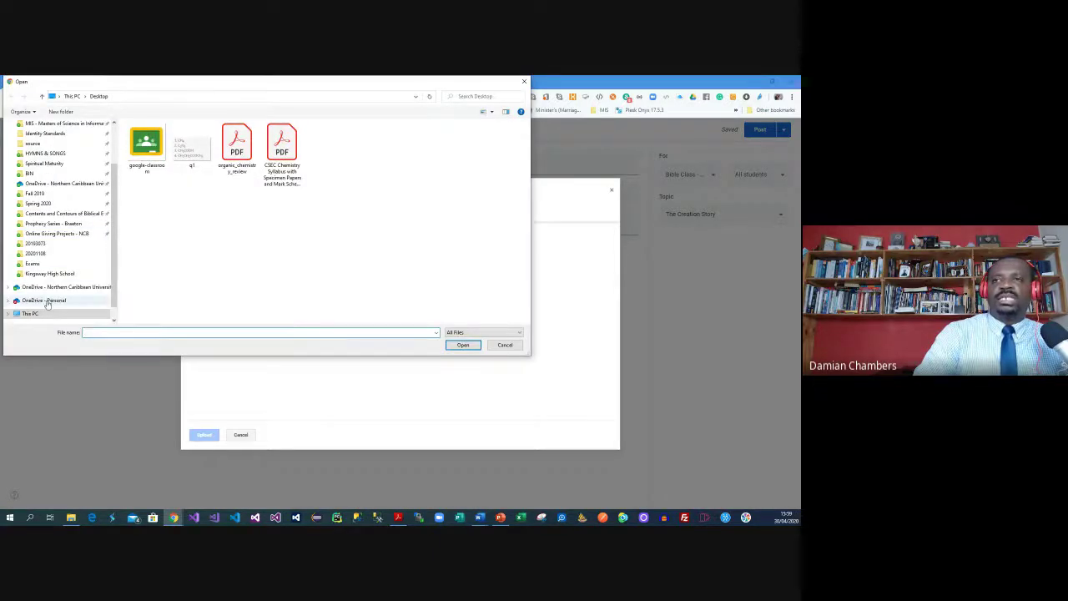
click(45, 301)
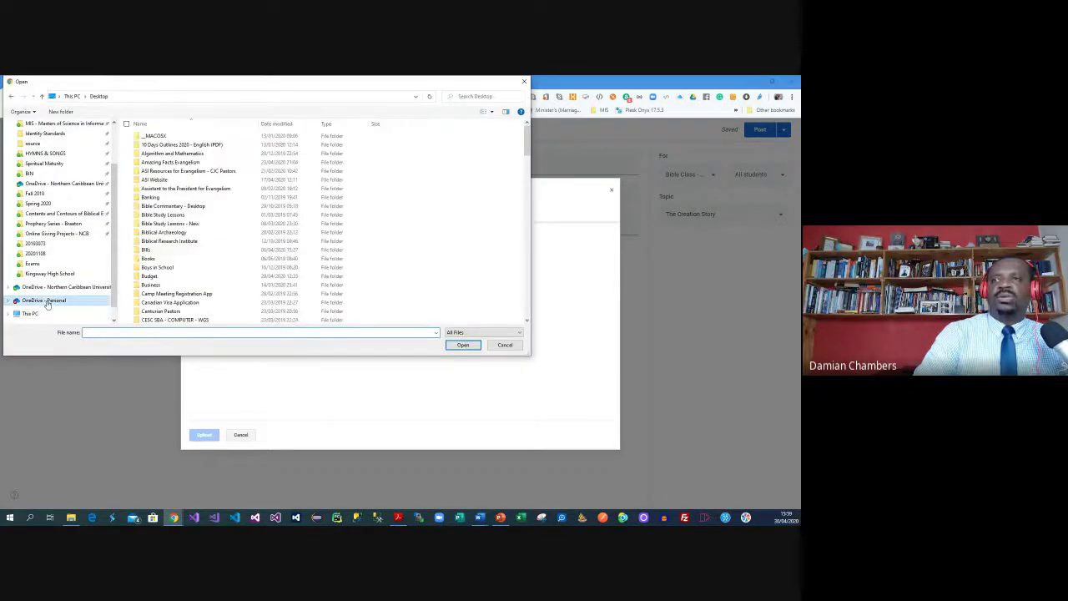
click(40, 203)
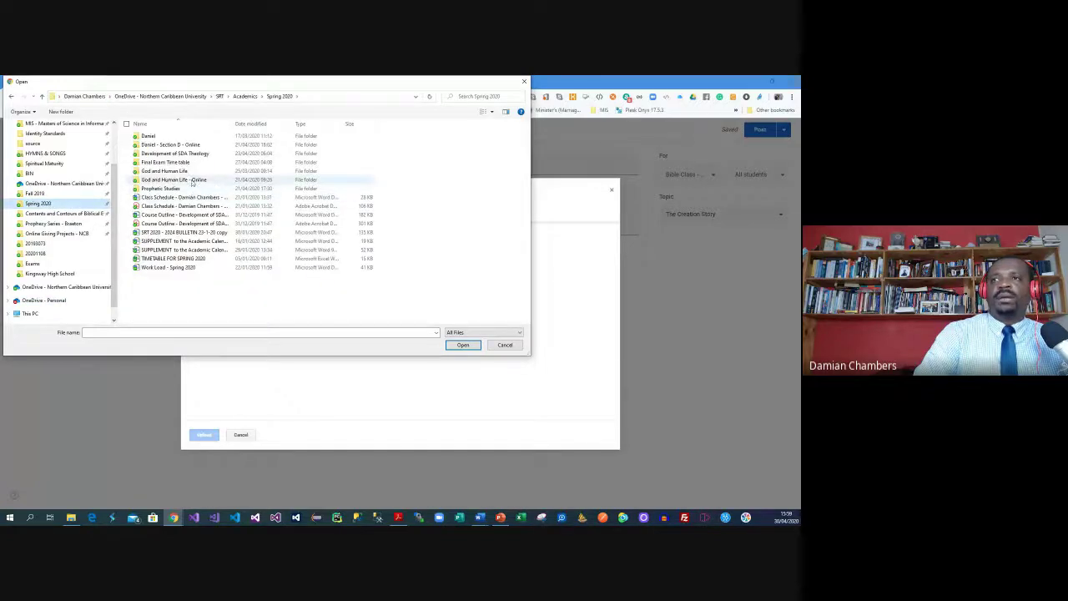
double_click(167, 171)
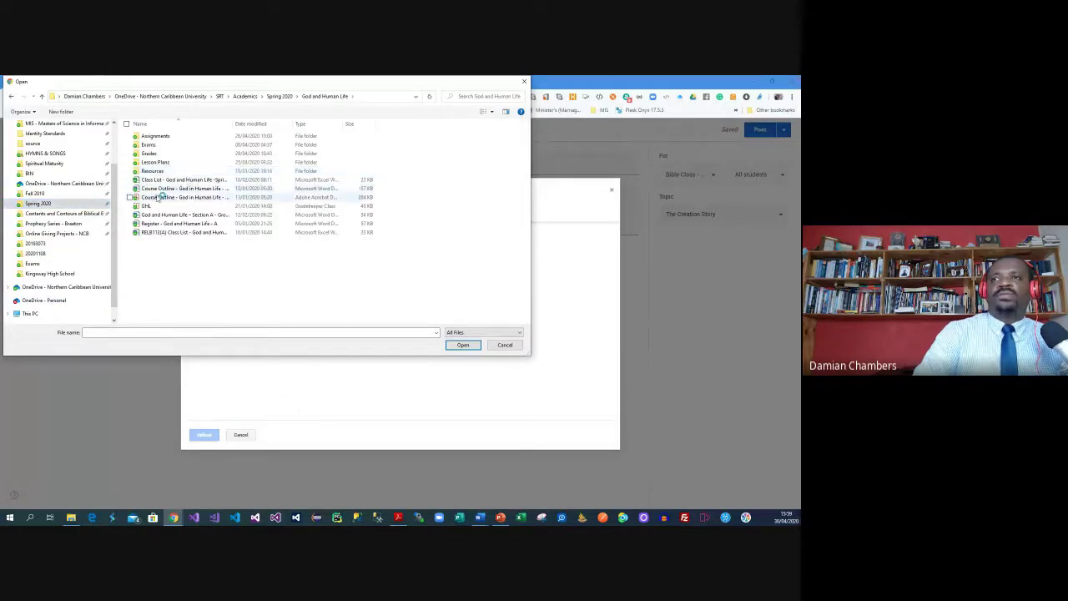
click(164, 198)
click(463, 345)
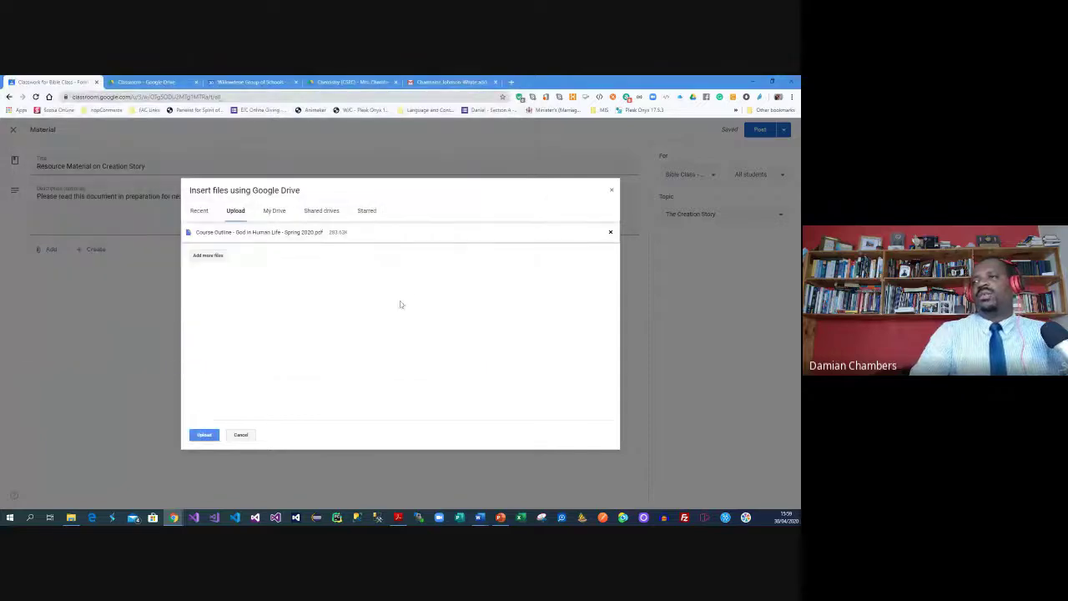
Add the Seventh-day Adventist theology PDF from Resources, remove the course outline, and upload
click(207, 256)
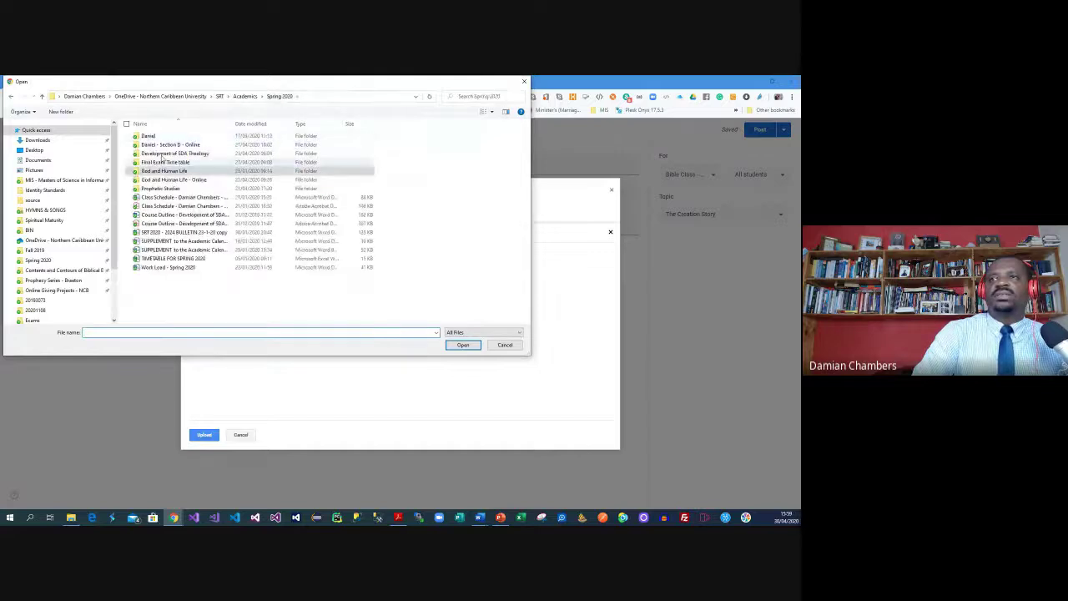
double_click(149, 136)
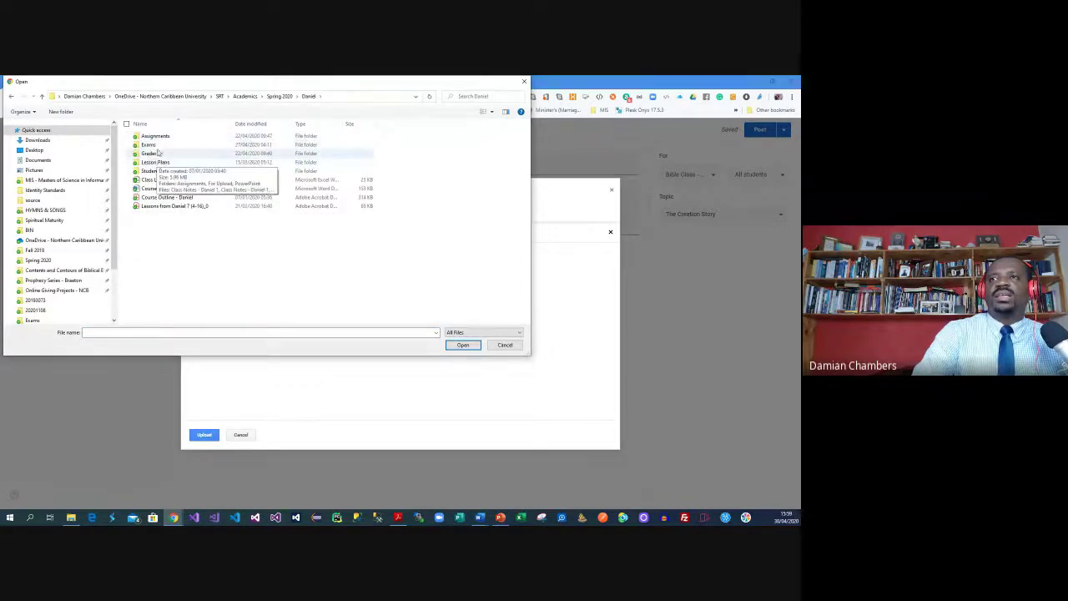
click(221, 95)
double_click(174, 137)
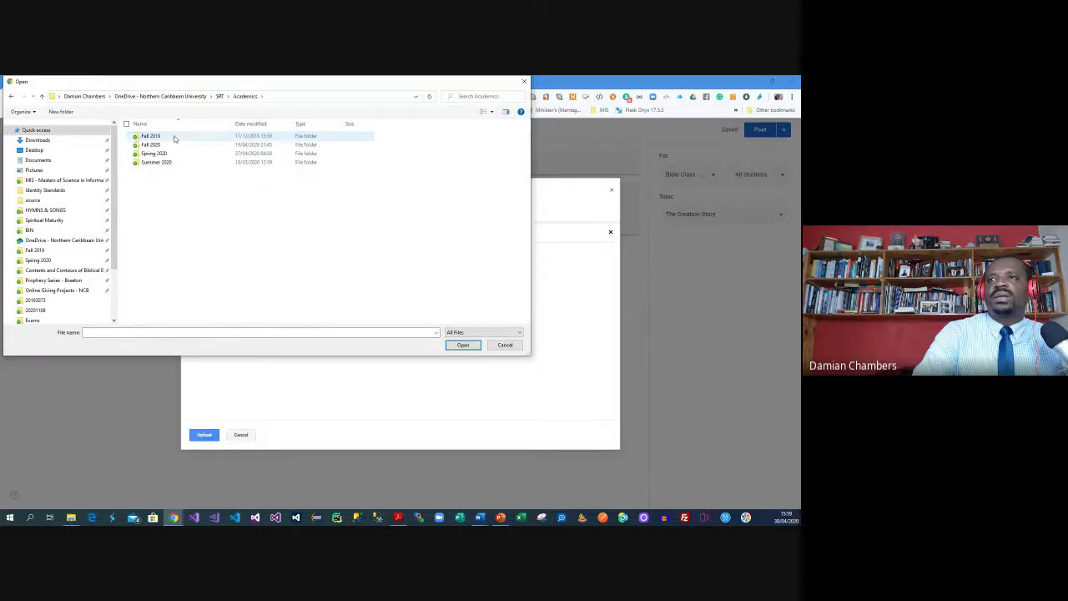
double_click(163, 155)
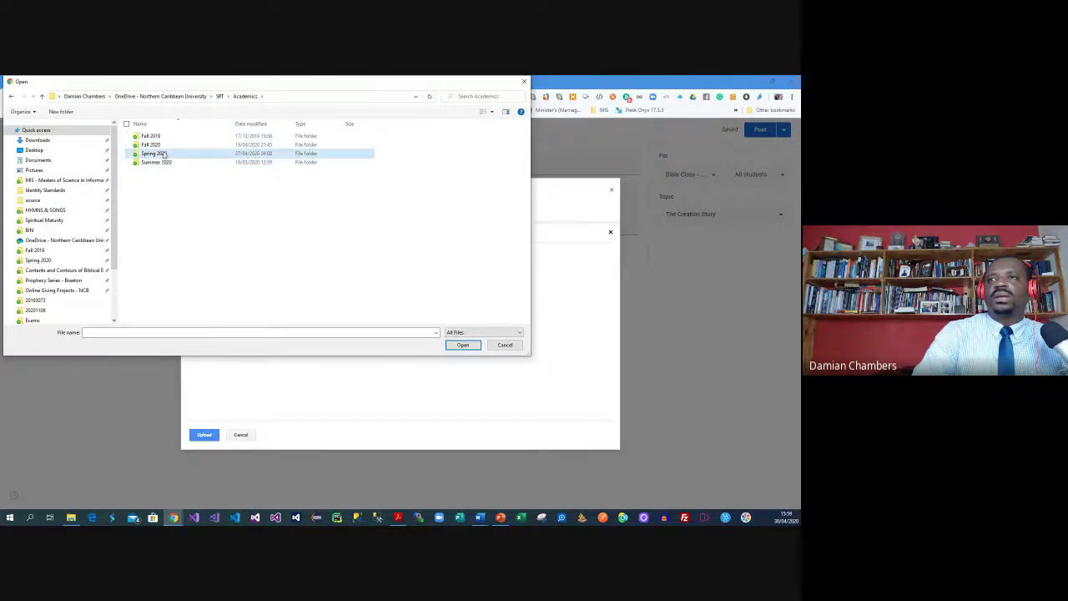
double_click(164, 155)
double_click(165, 162)
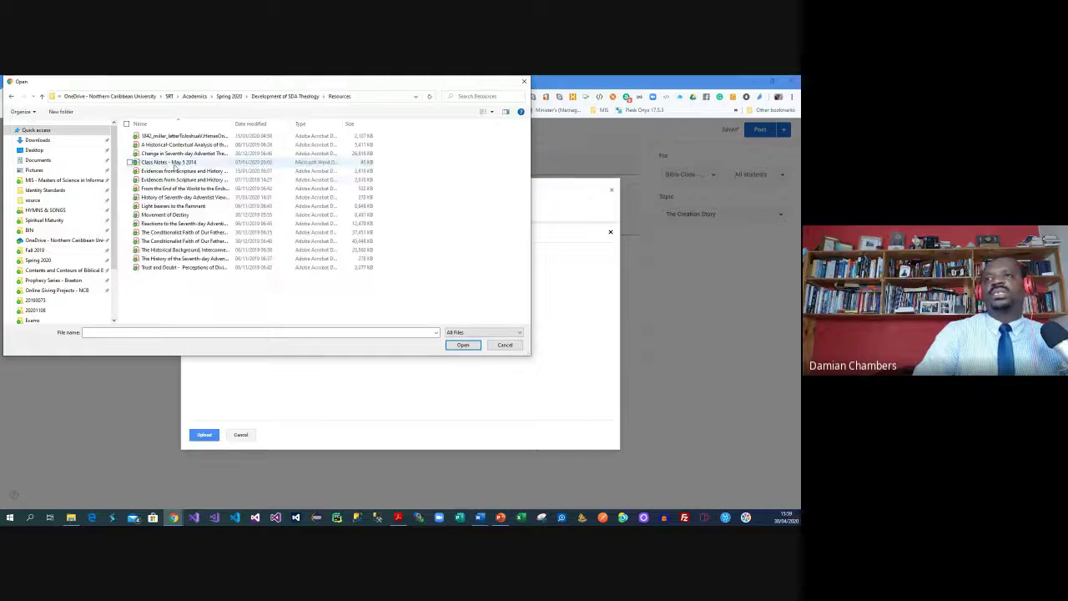
click(188, 153)
click(462, 344)
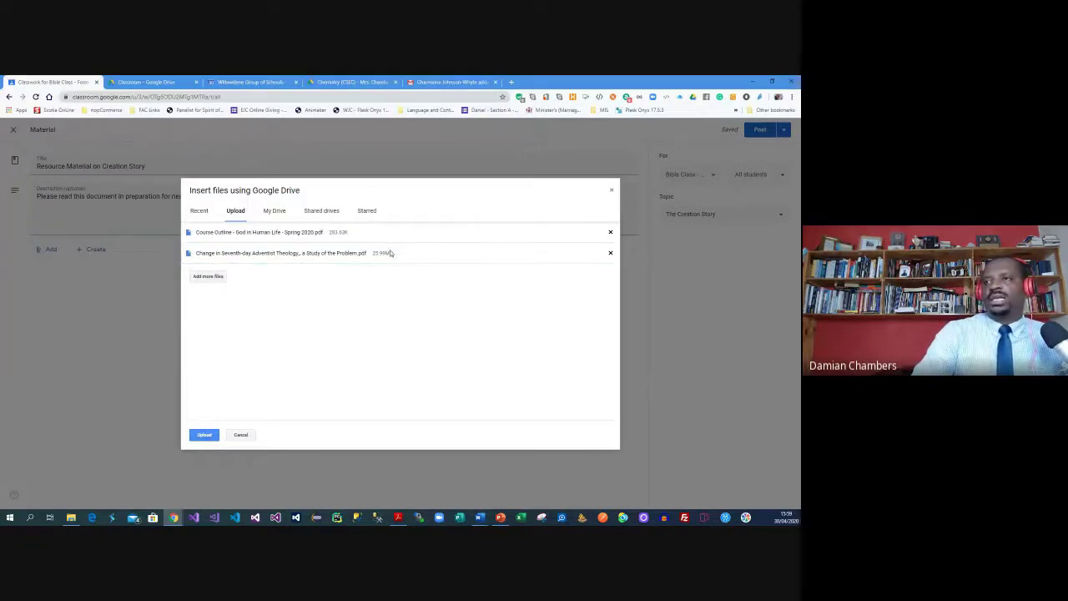
click(610, 232)
click(205, 434)
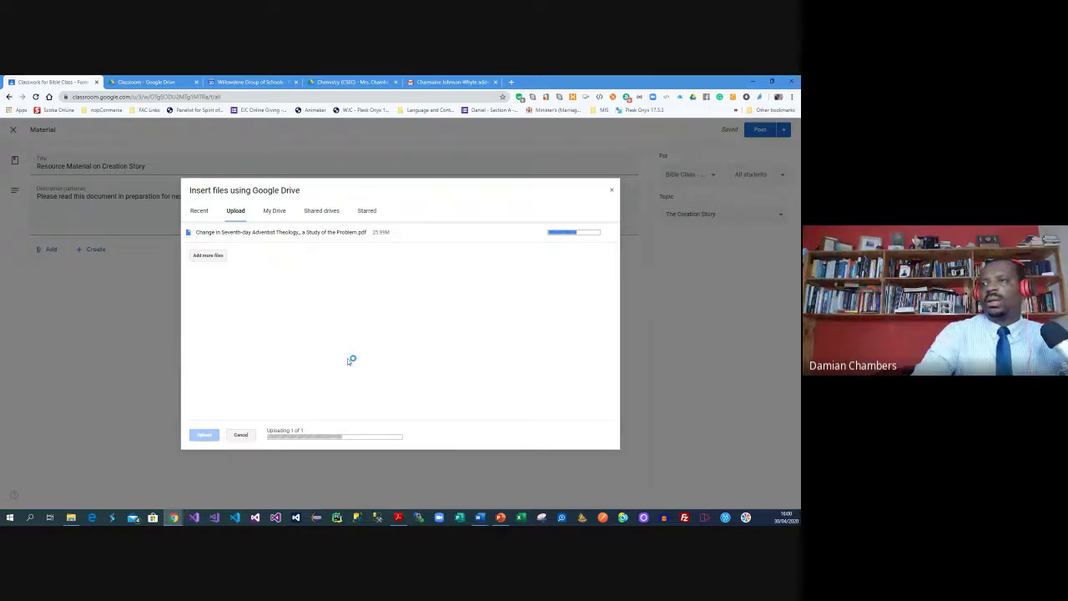
Cancel the large upload and attach the 1842_miller_letter PDF to the material instead
click(242, 433)
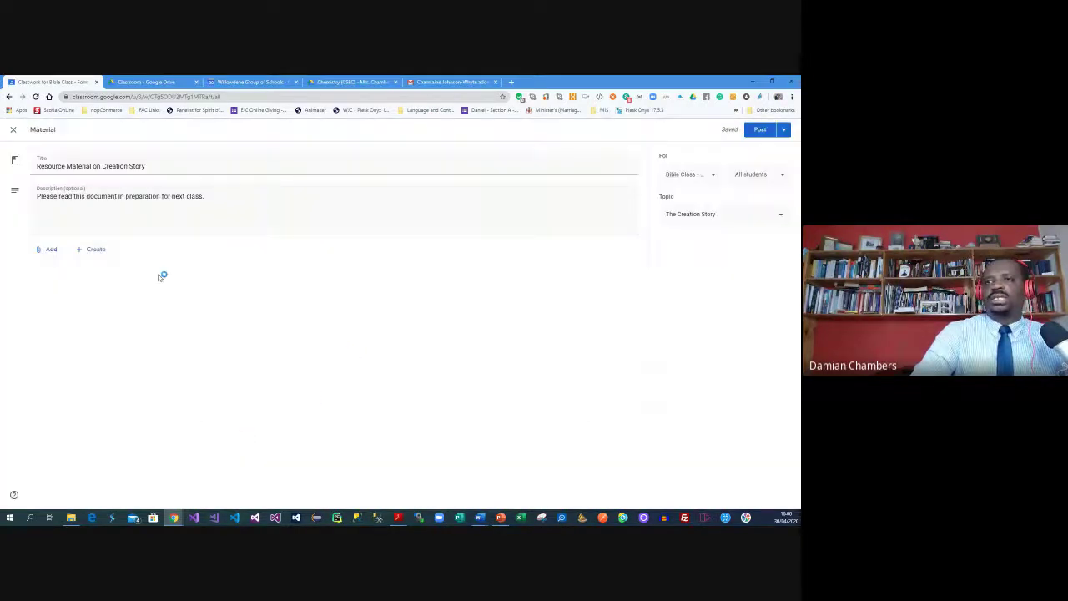
click(46, 248)
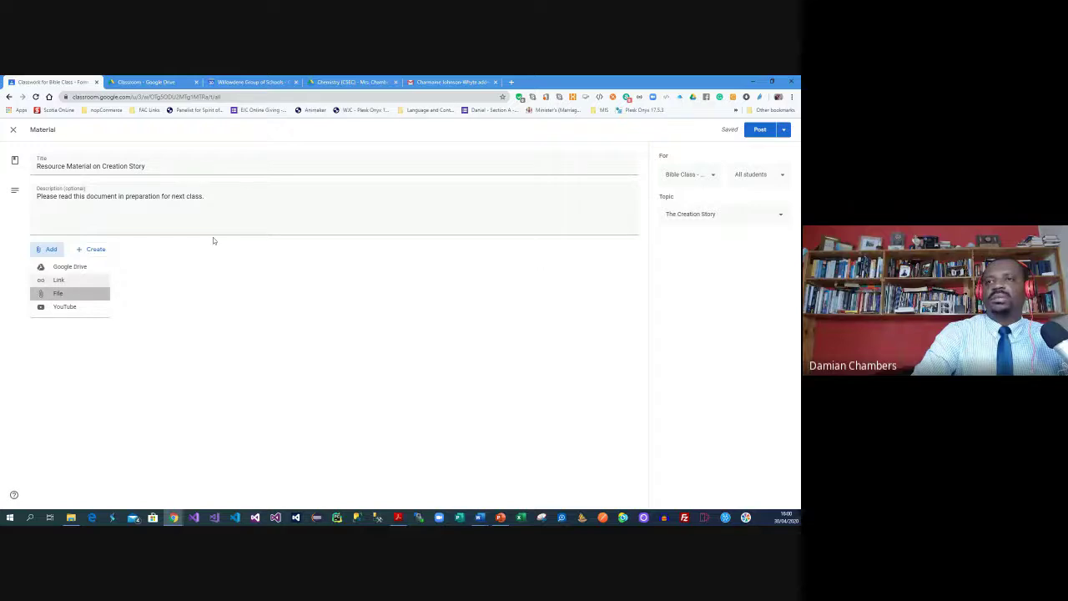
key(Return)
click(399, 321)
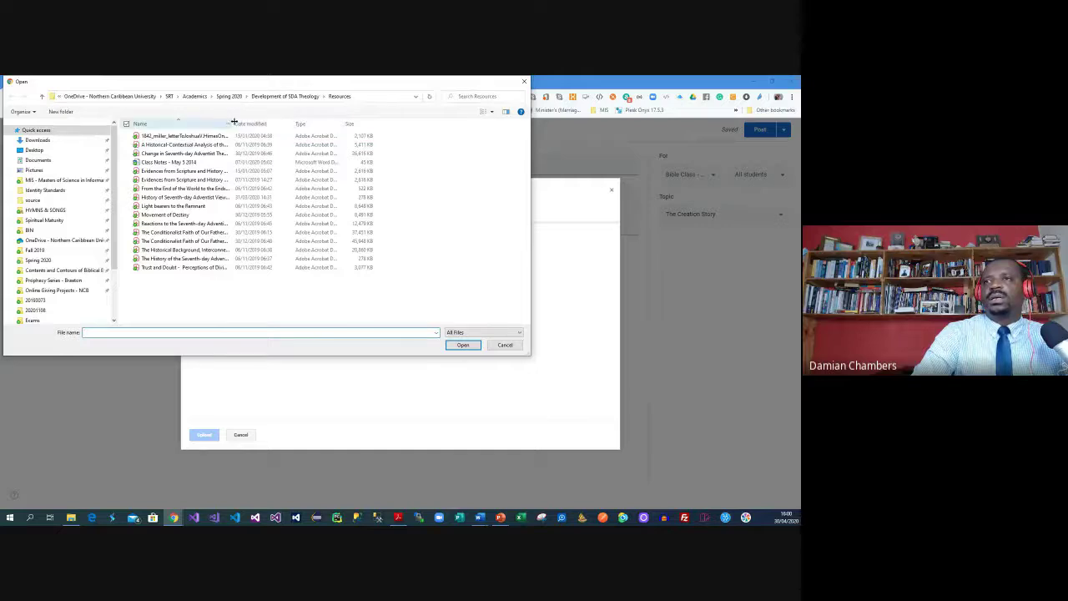
drag(234, 122, 390, 123)
click(324, 136)
click(463, 344)
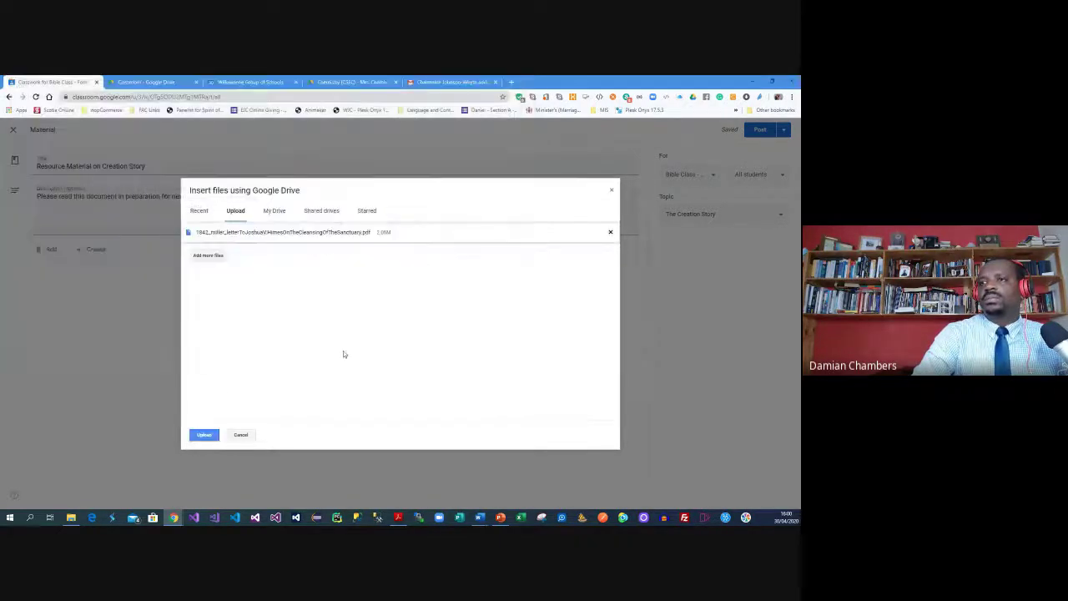
click(211, 434)
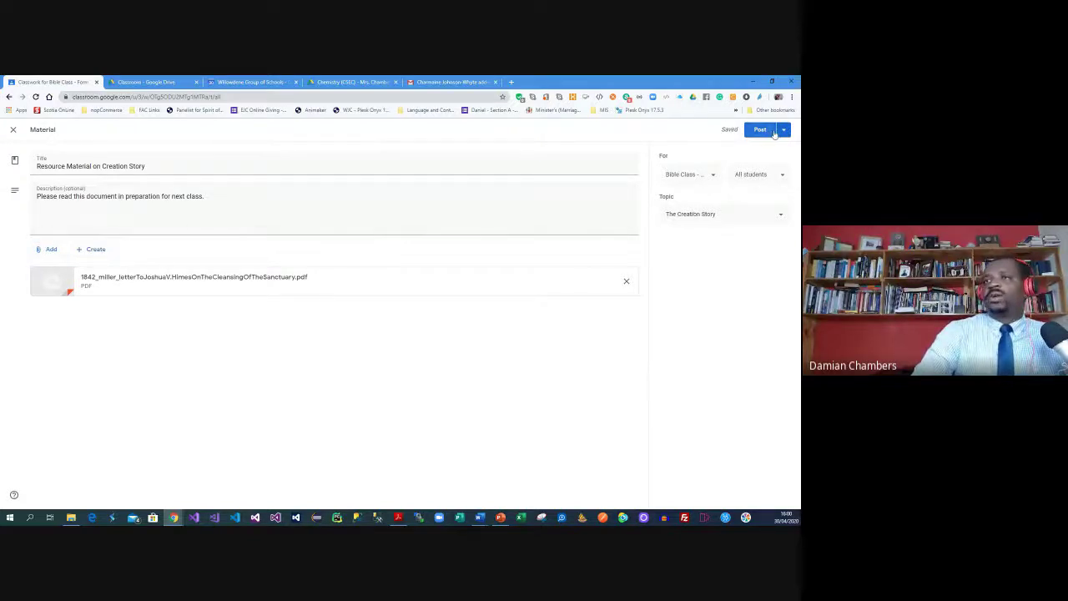
Publish the Resource Material on Creation Story from the Post button's dropdown
click(782, 132)
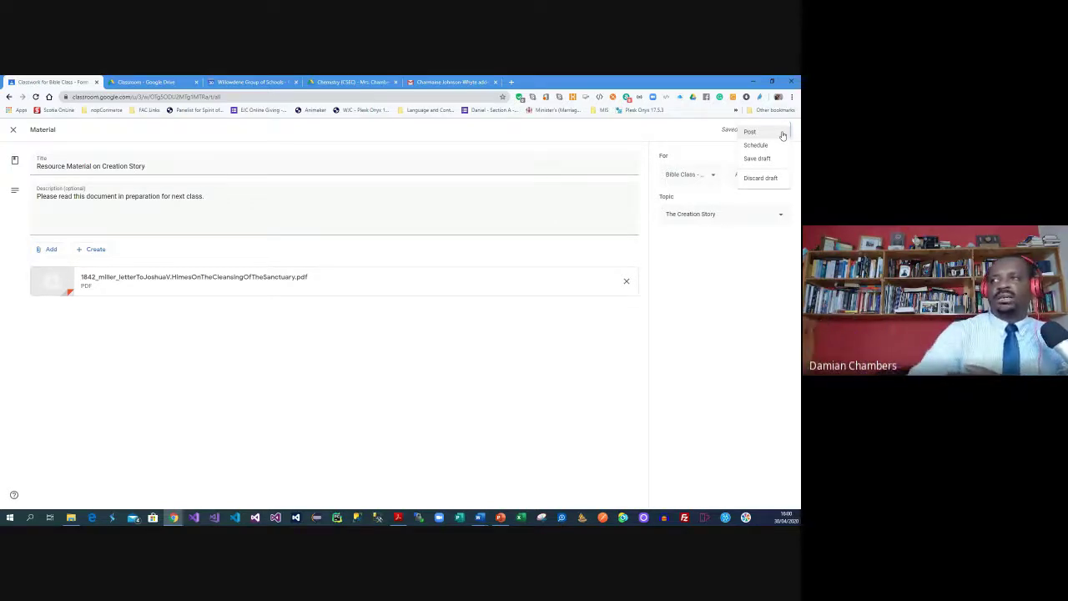
click(766, 132)
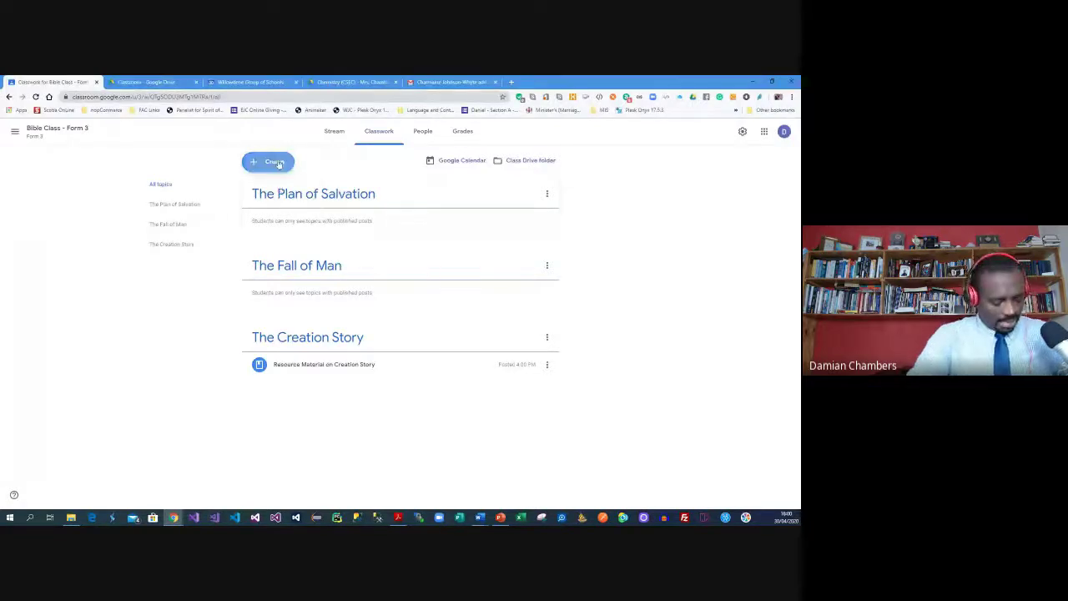
Create a quiz assignment titled 'Test #1 - Form 3' with instructions 'Follow the instructions'
click(267, 162)
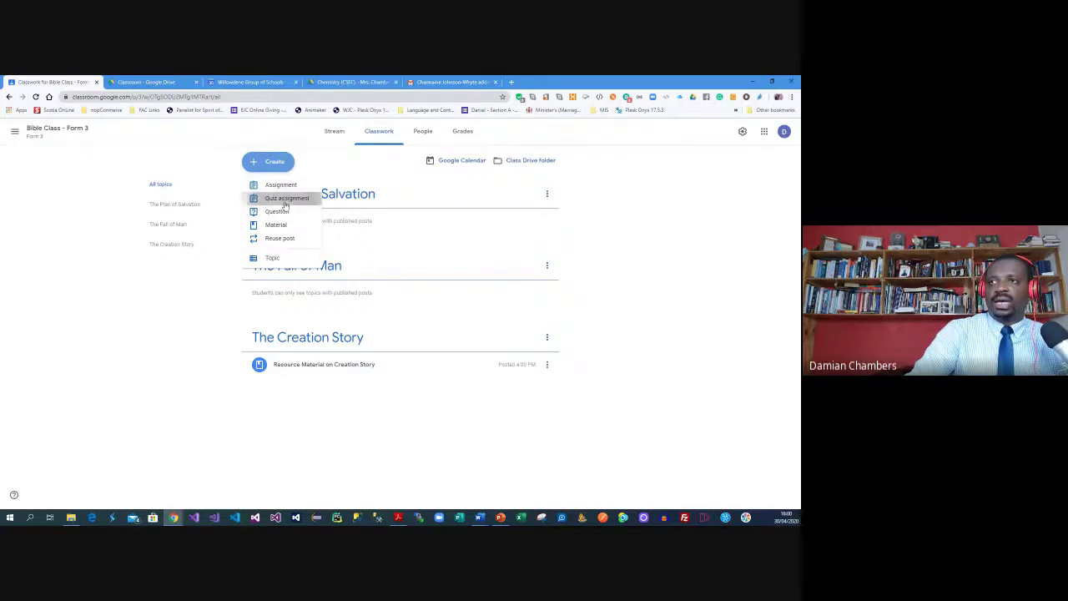
click(284, 198)
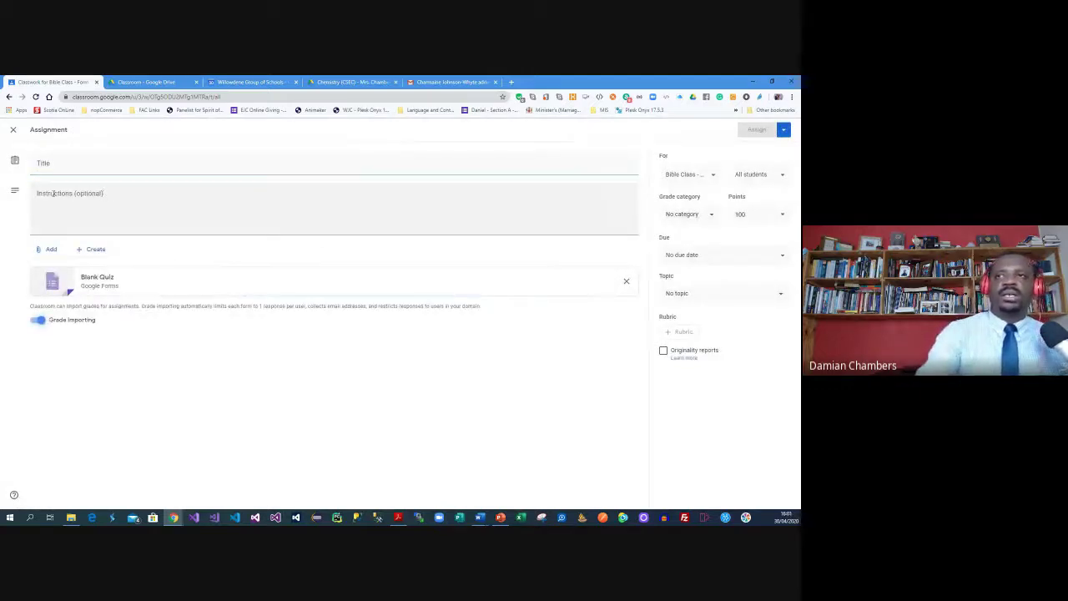
click(42, 163)
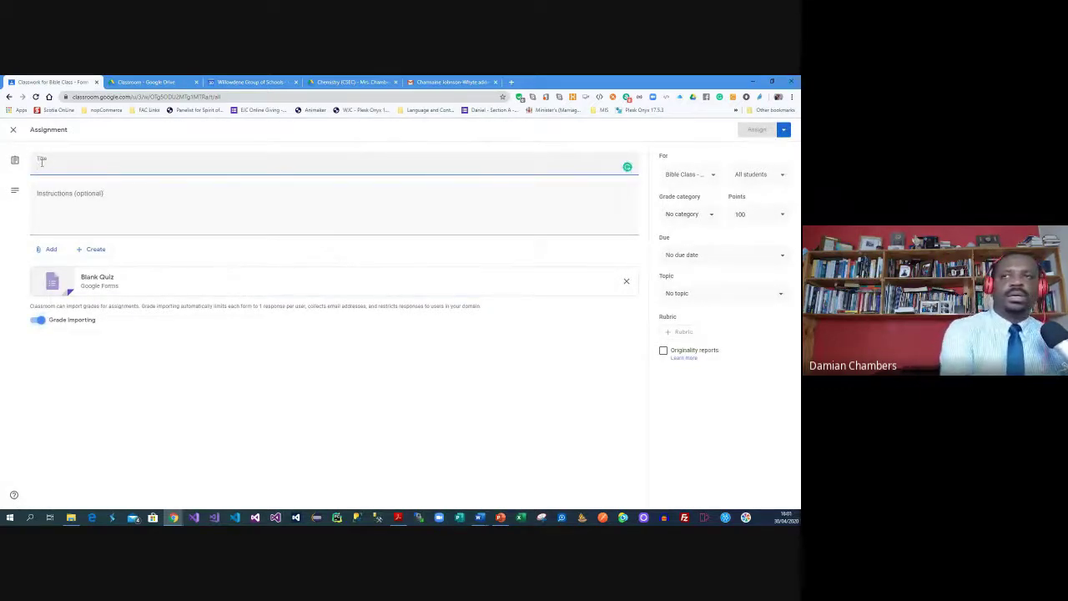
text(The C)
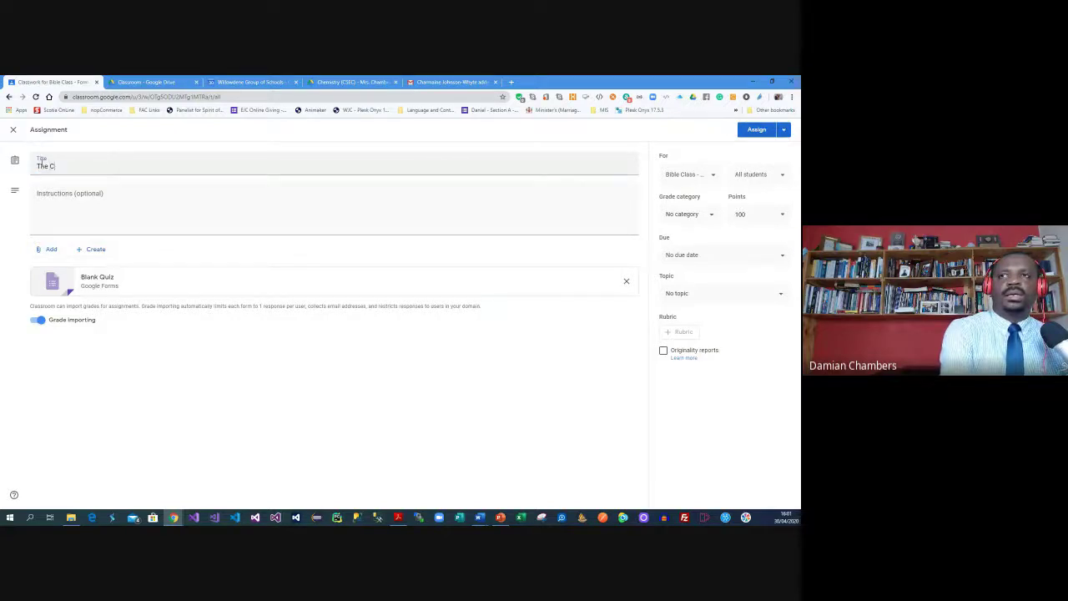
text(reation STor)
key(BackSpace)
key(BackSpace)
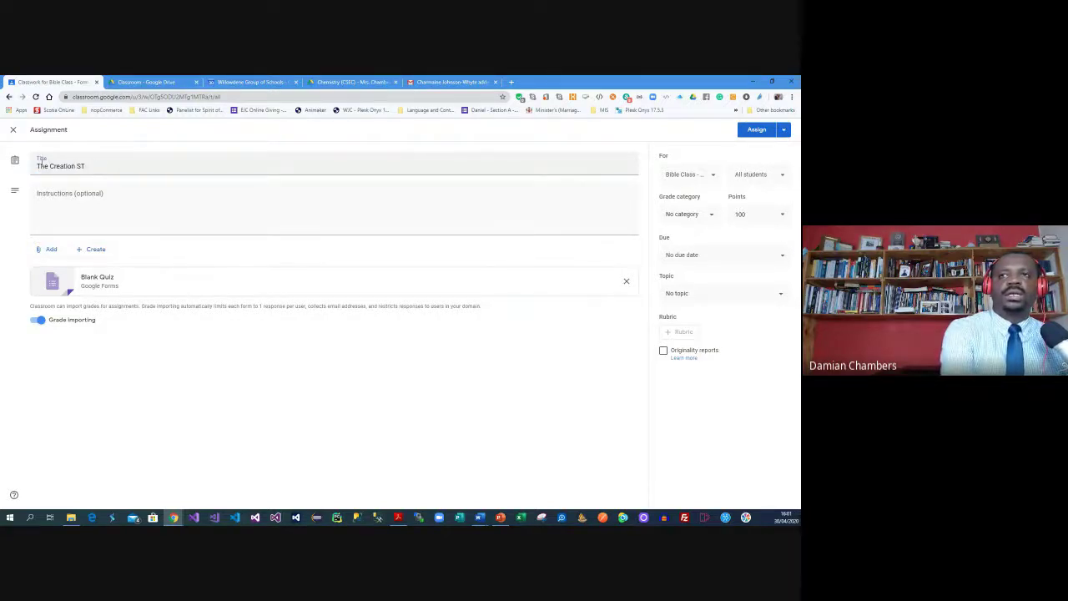
key(BackSpace)
key(BackSpace)
text(Test)
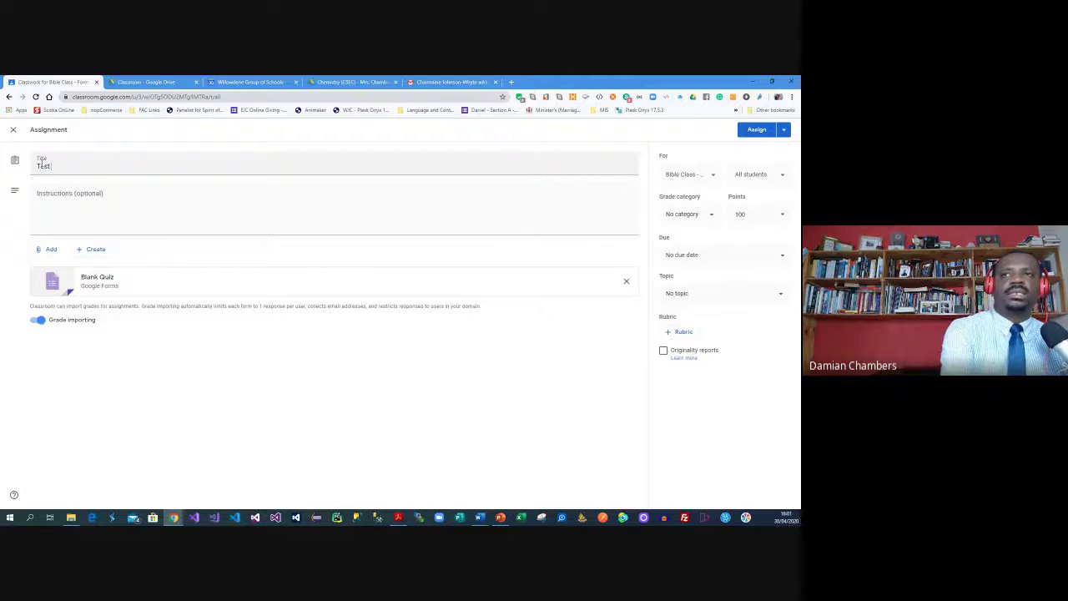
text( #1 - Form 3)
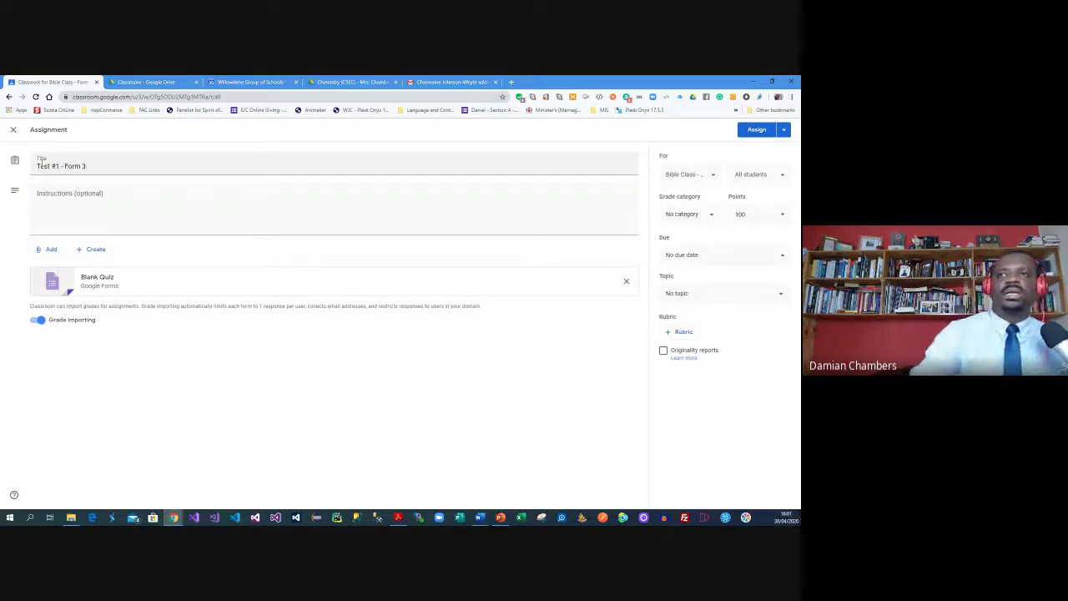
click(82, 211)
text(Follow the instructions in the quiz.)
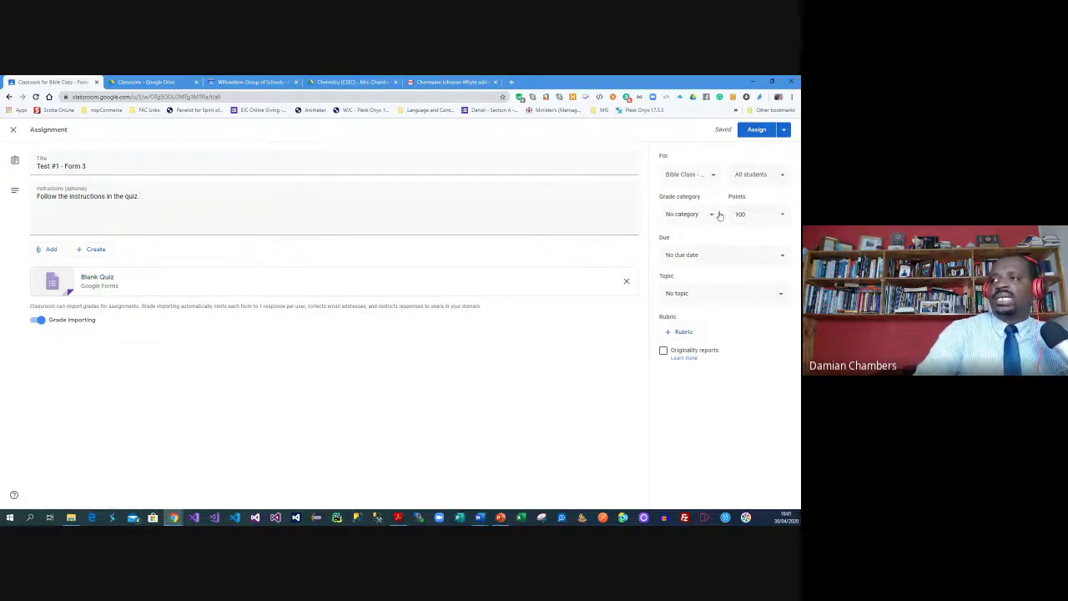
Replace the default 100 points and put the quiz in the Quiz grade category
drag(756, 214, 716, 219)
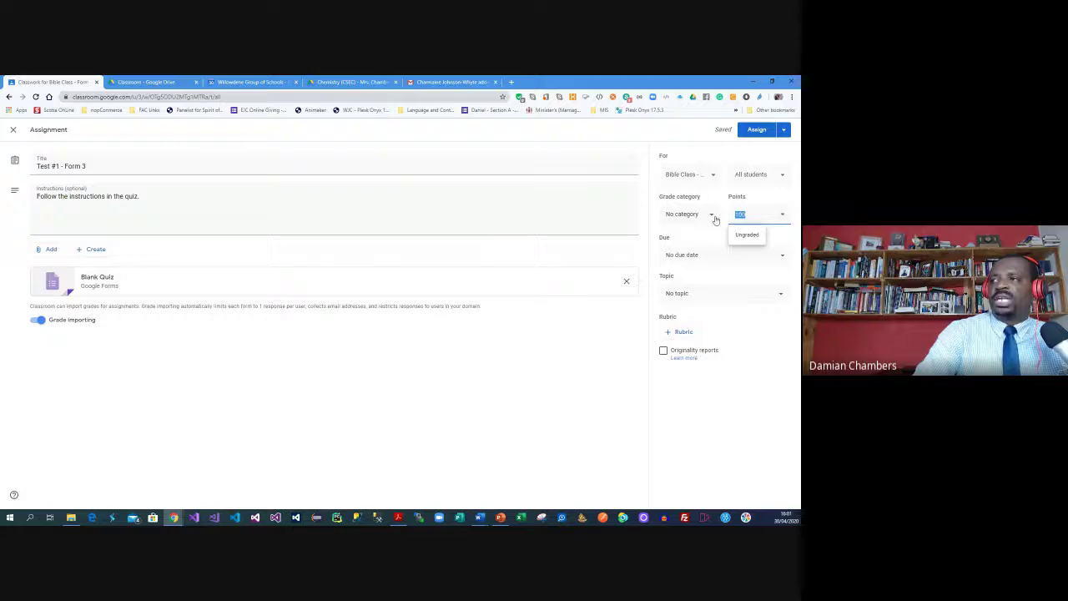
text(9)
text(0)
click(708, 217)
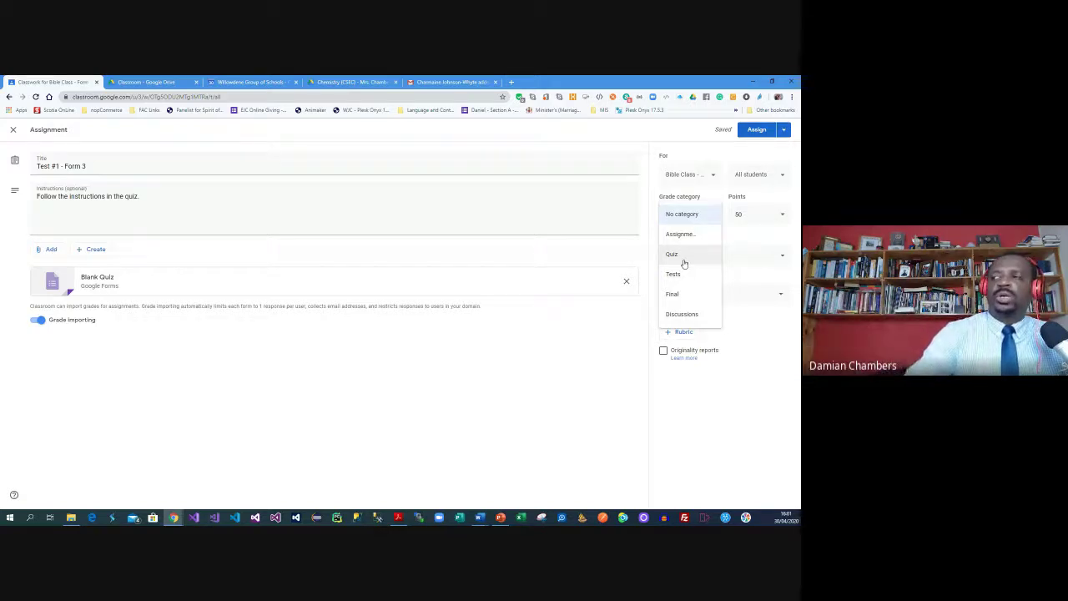
click(684, 257)
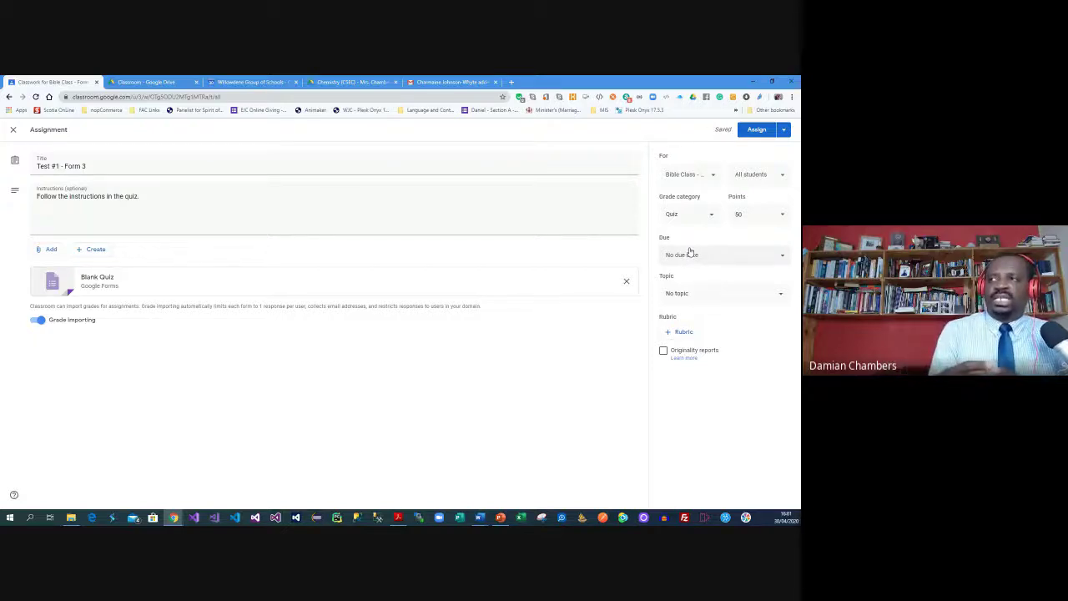
Set the quiz due date to Wed, May 13 at 11:59 PM
click(689, 252)
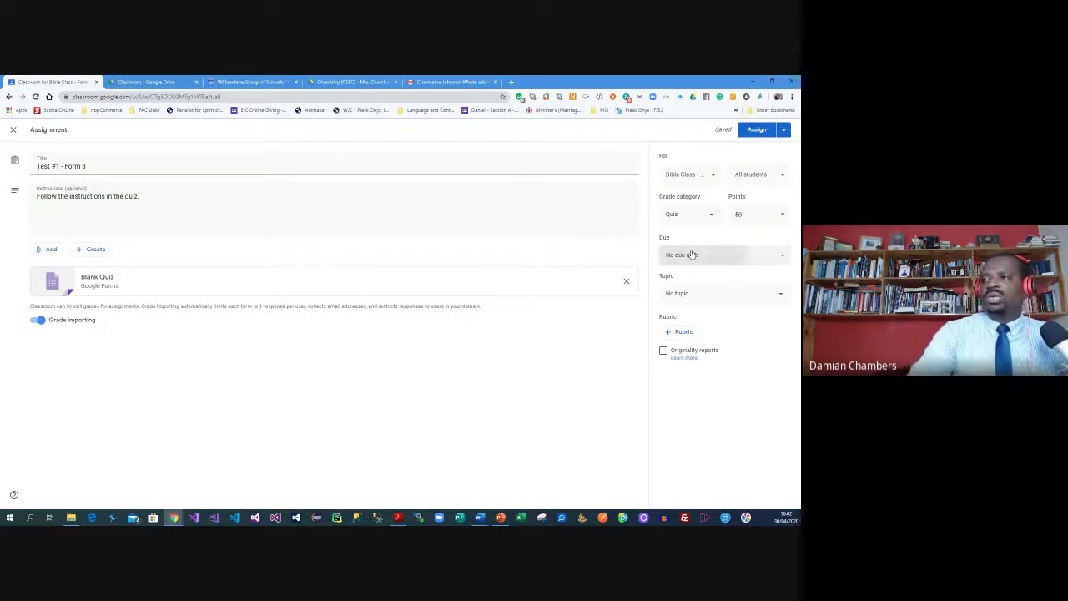
click(755, 296)
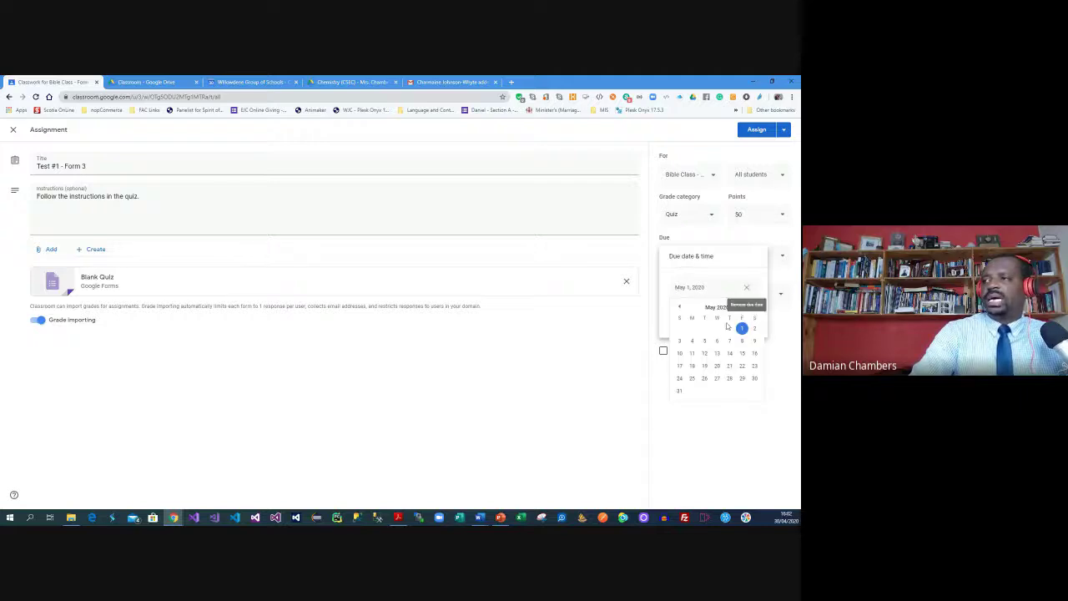
click(715, 355)
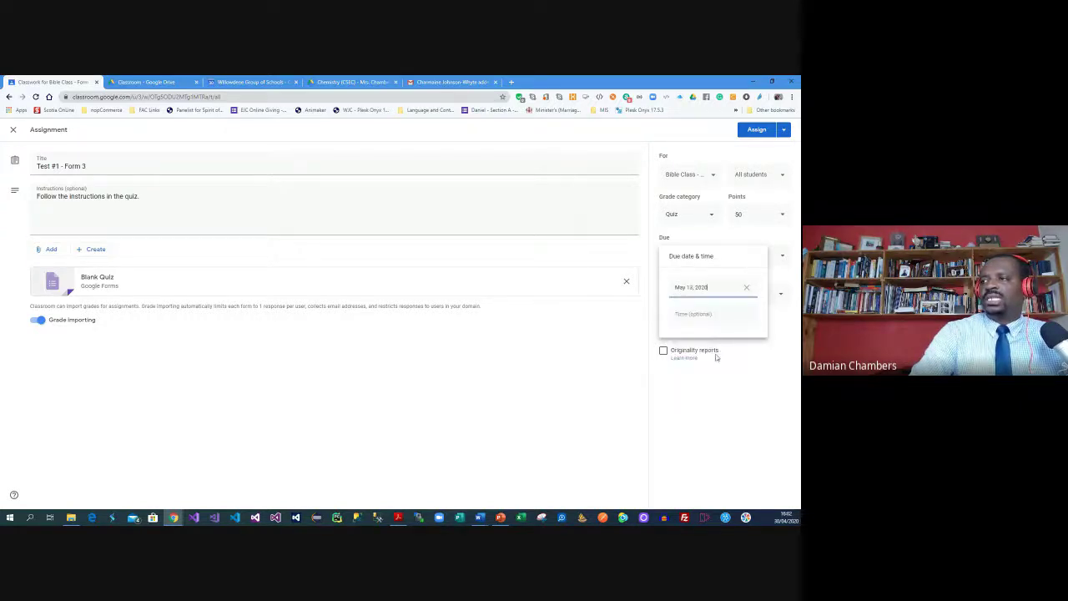
click(719, 315)
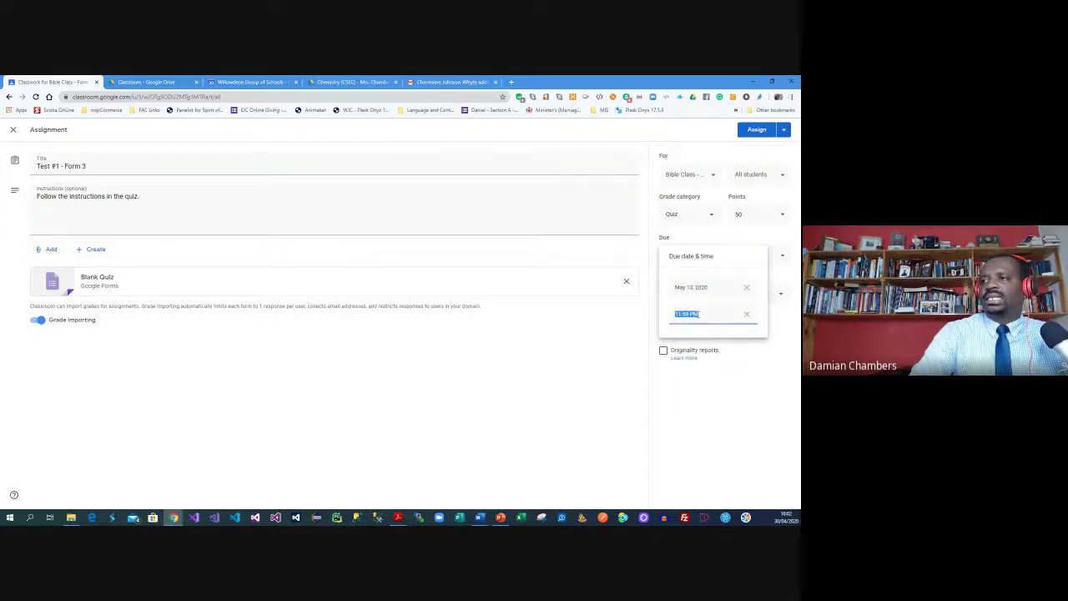
click(758, 238)
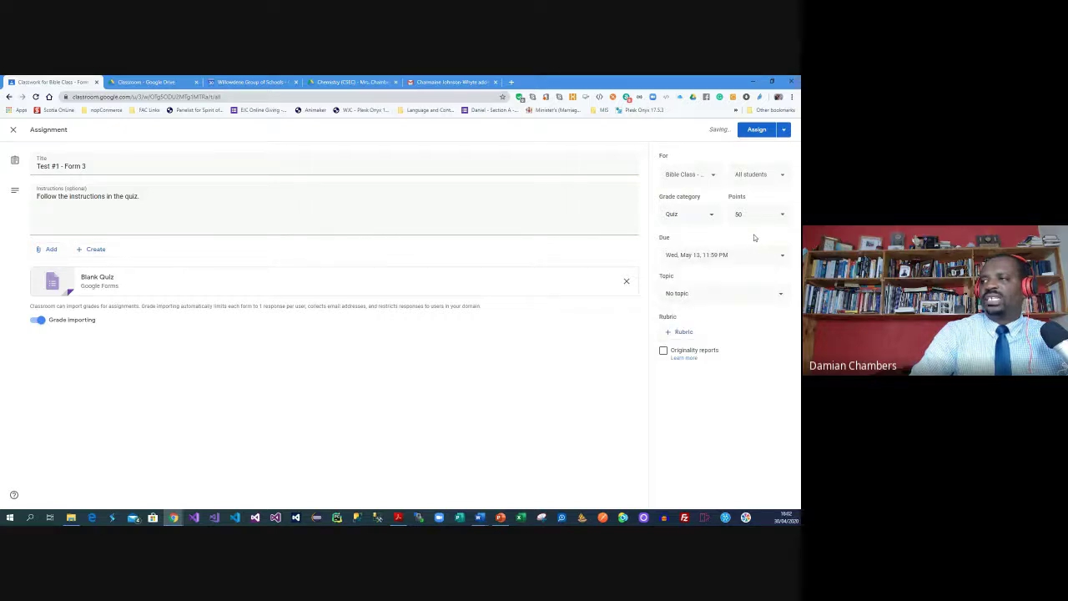
Choose The Creation Story as the quiz topic, then open the attached Blank Quiz form
click(746, 294)
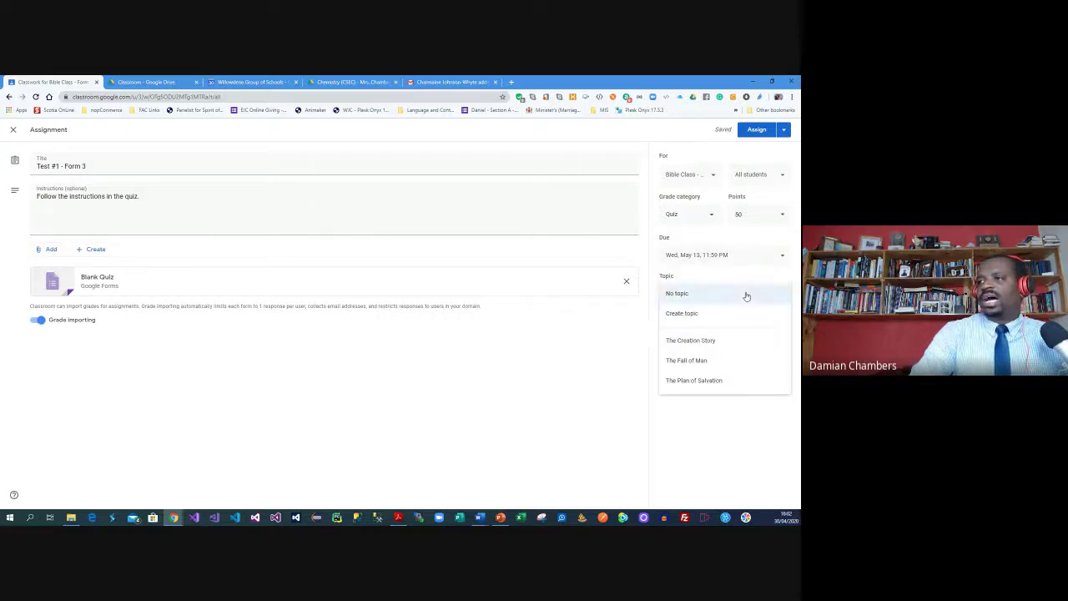
click(699, 341)
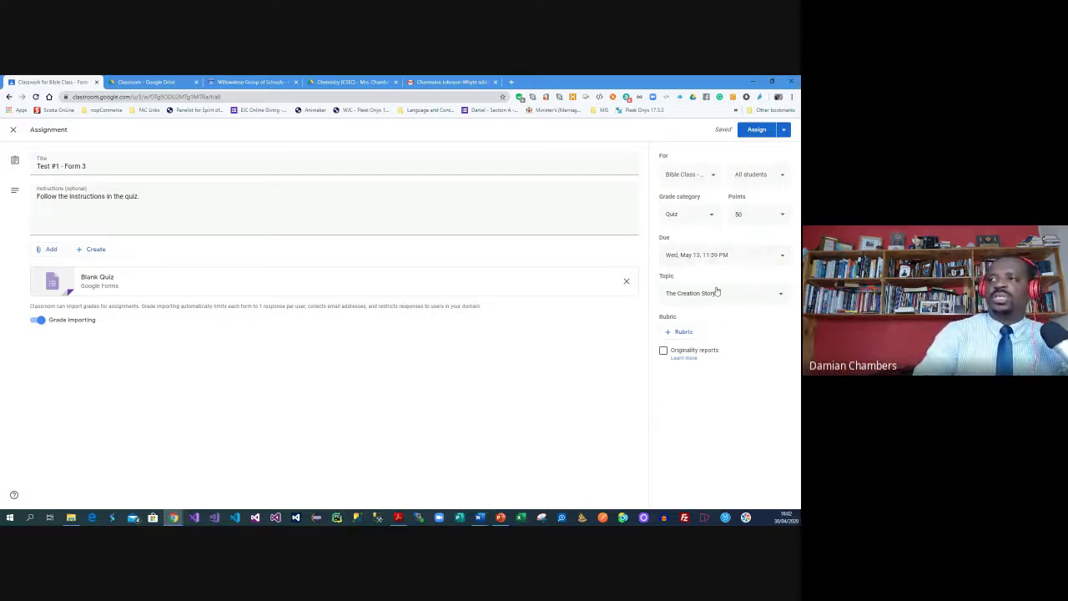
click(744, 300)
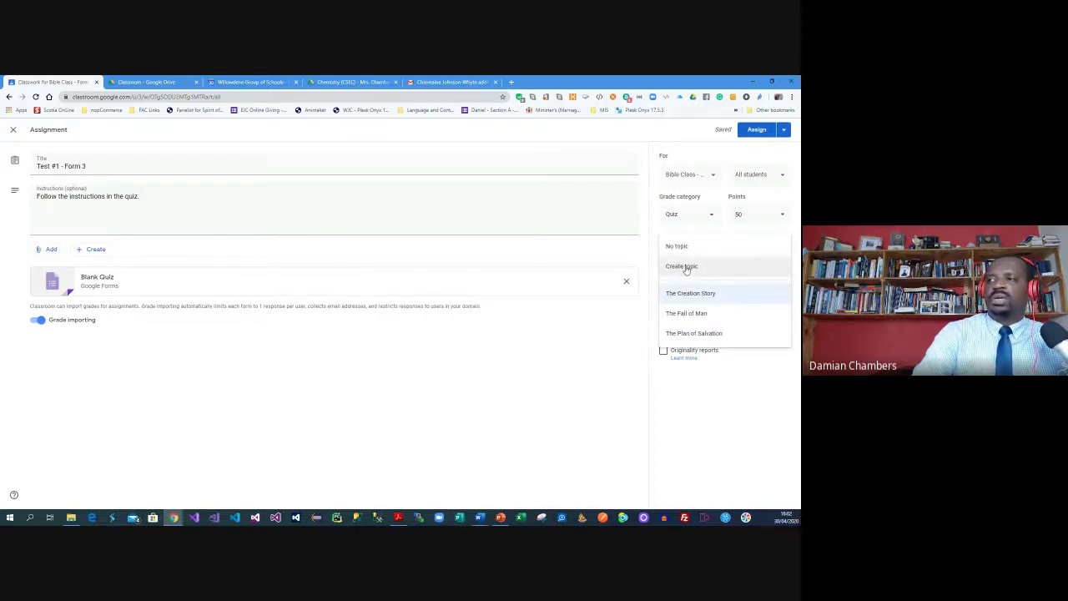
click(720, 400)
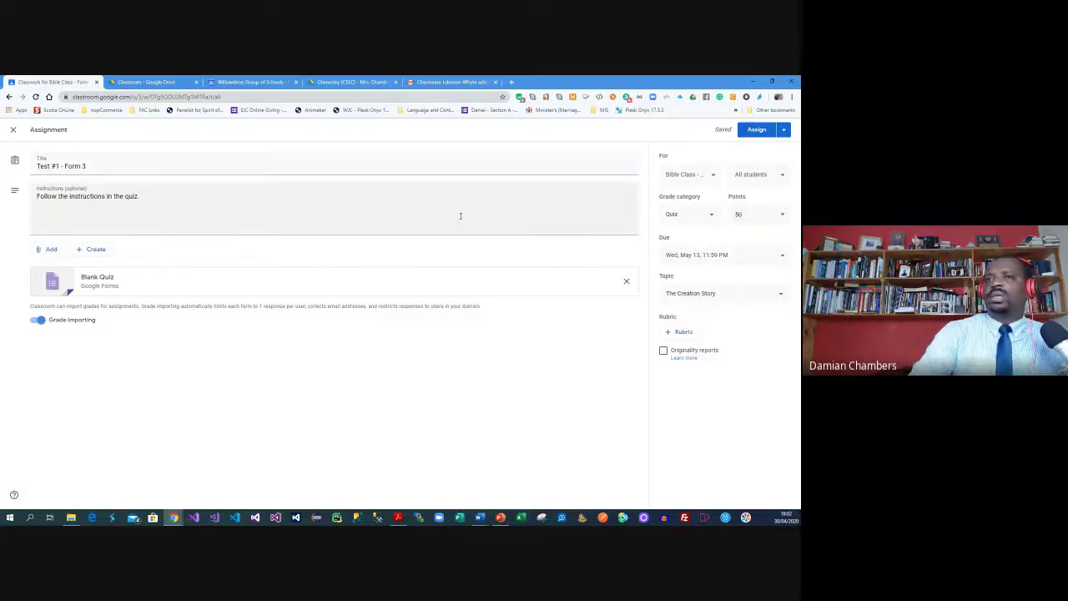
click(103, 286)
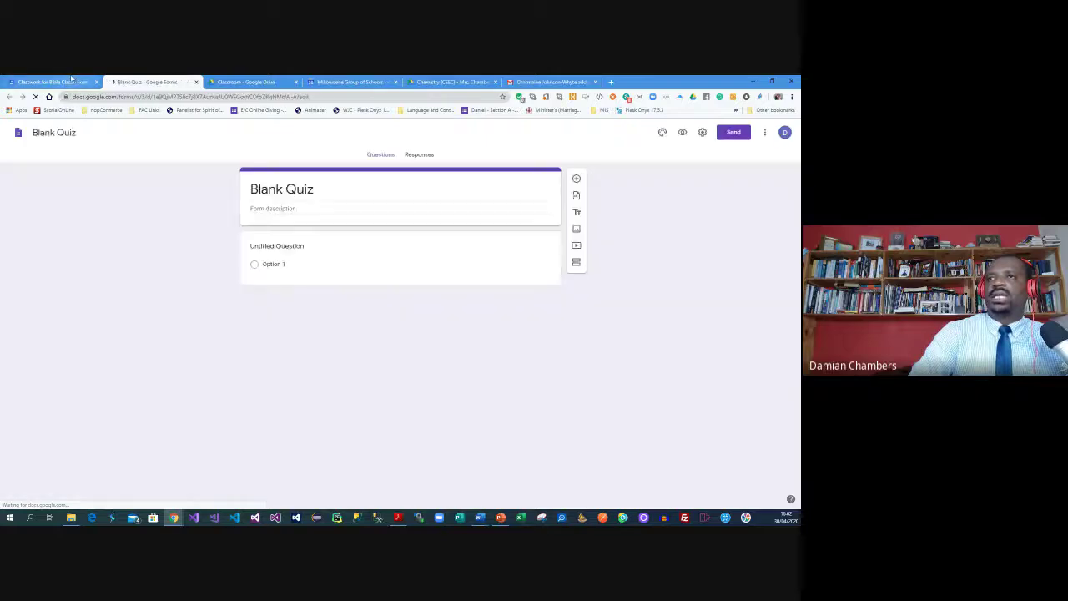
Assign the quiz, retitle the Blank Quiz form 'Test #1', and bring up the Word test paper
click(67, 81)
click(757, 133)
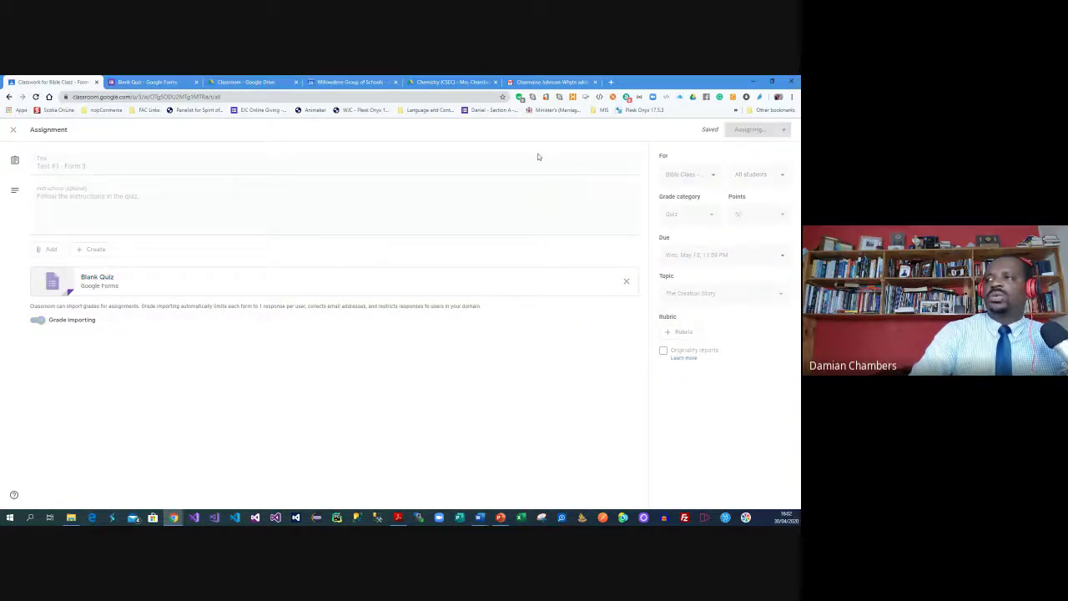
click(150, 82)
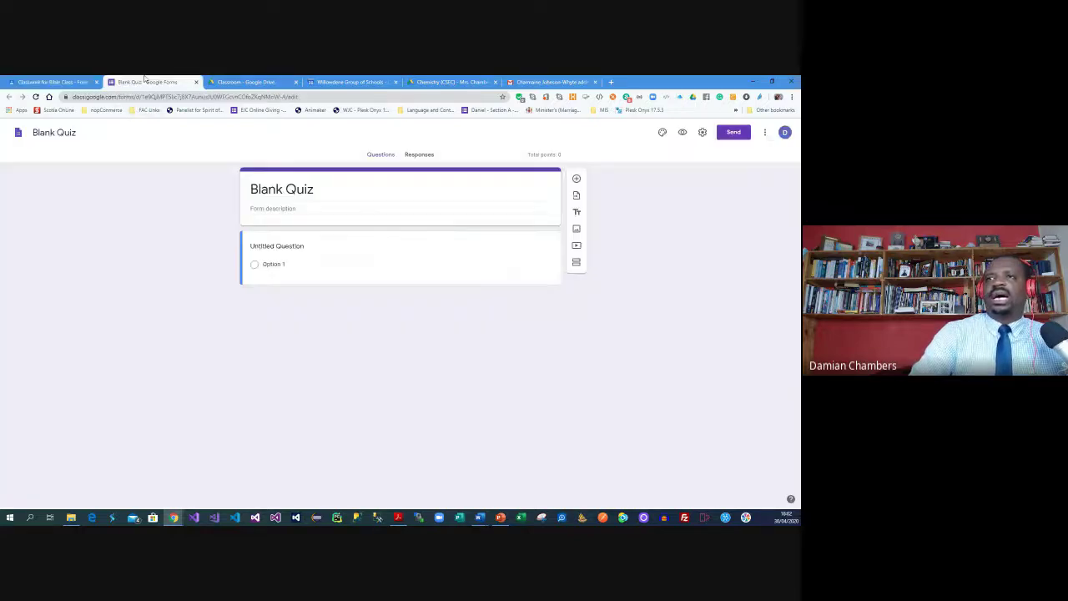
triple_click(315, 188)
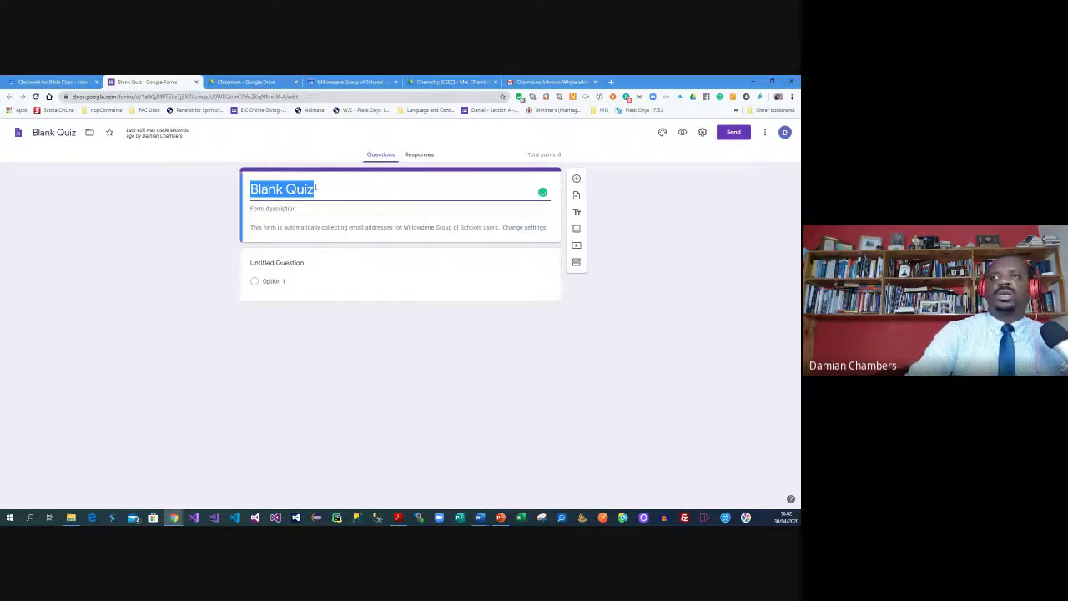
text(Test #1)
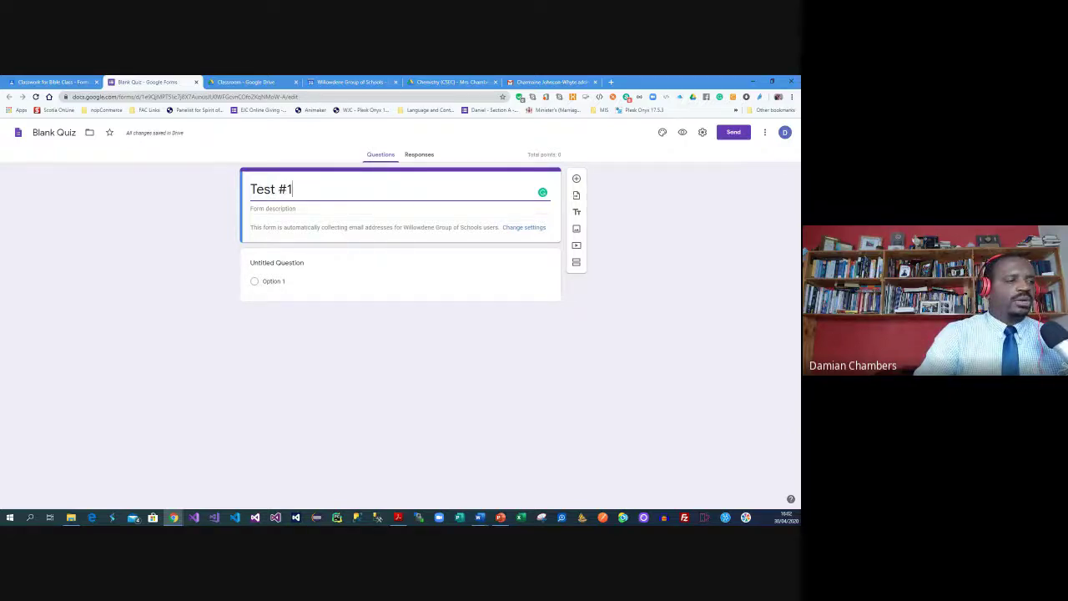
key(super+e)
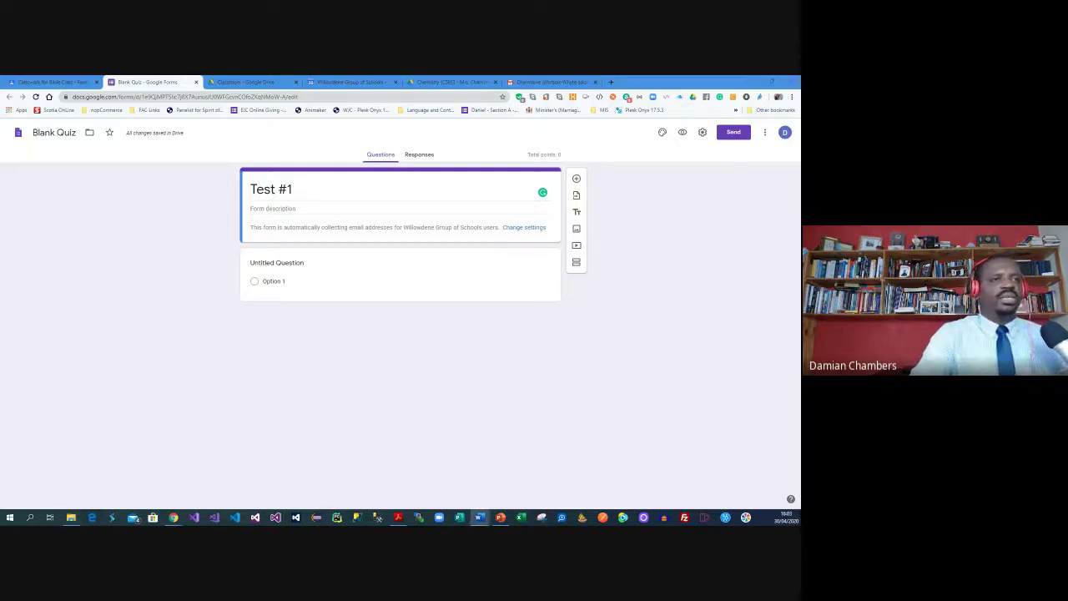
drag(204, 124, 414, 125)
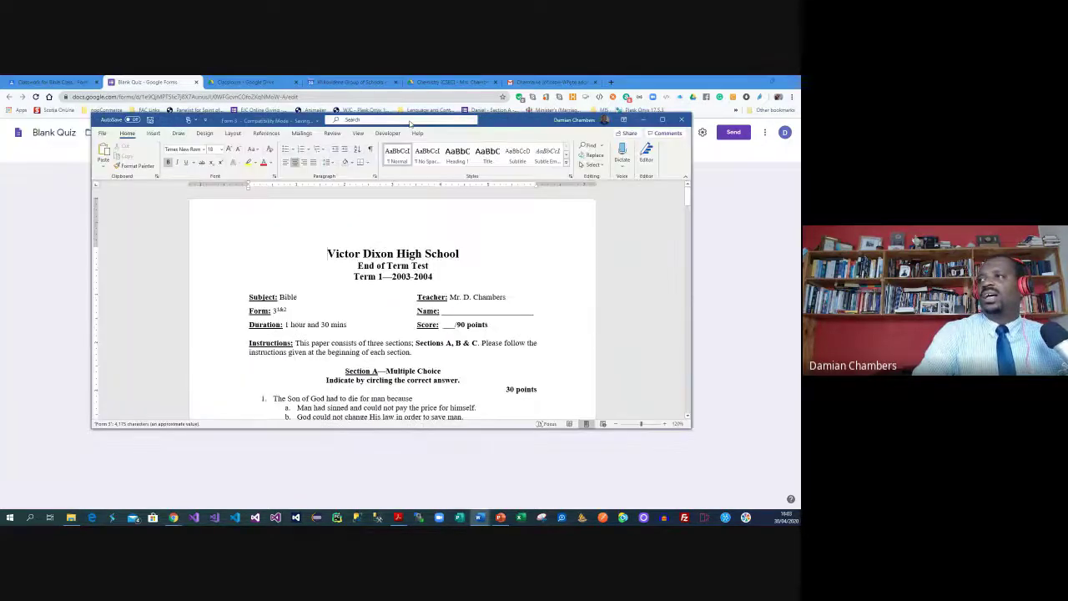
Maximize the Form 3 Bible test in Word and scroll through its sections
click(662, 121)
click(354, 322)
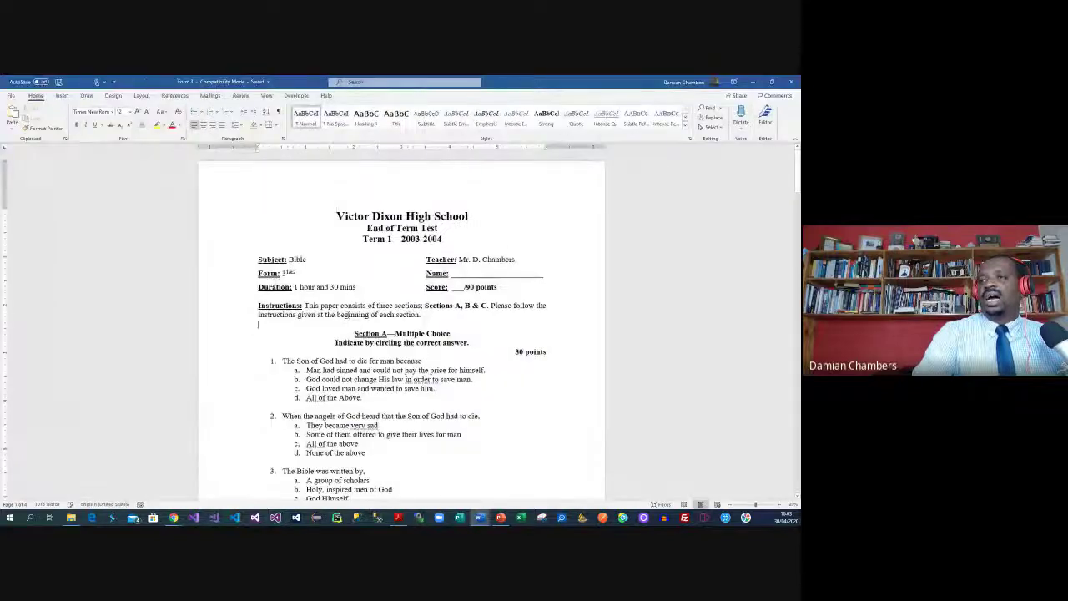
scroll(351, 313, down, 2)
scroll(349, 307, down, 4)
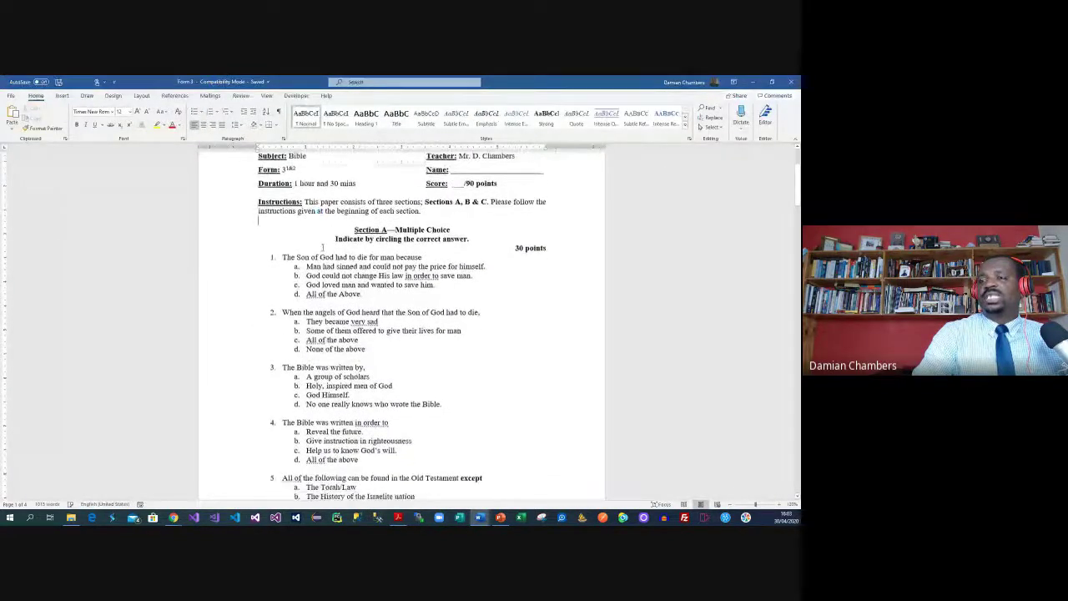
scroll(324, 247, down, 20)
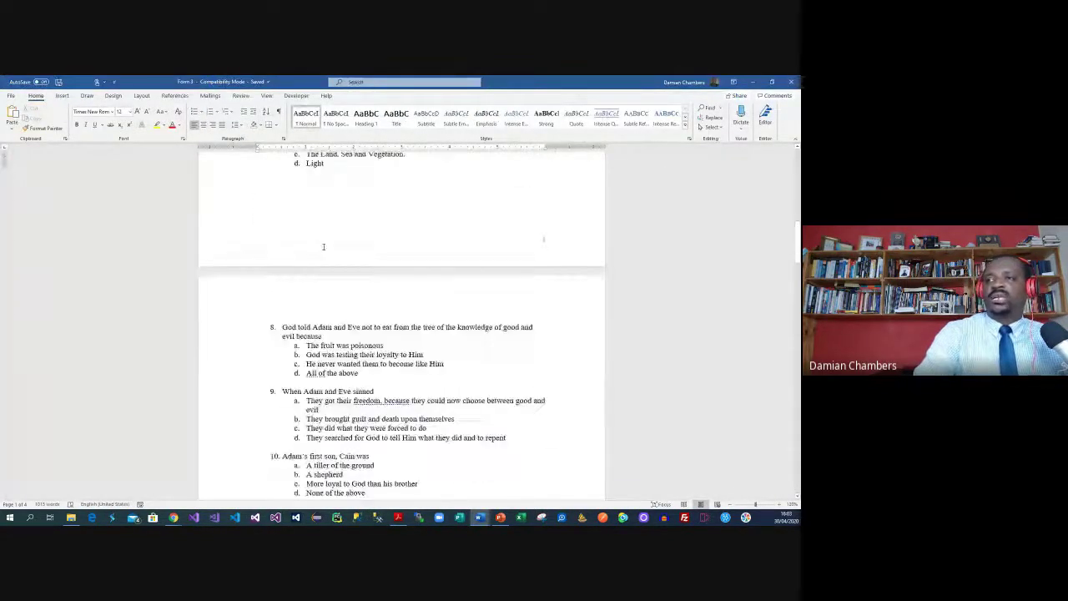
scroll(323, 247, down, 15)
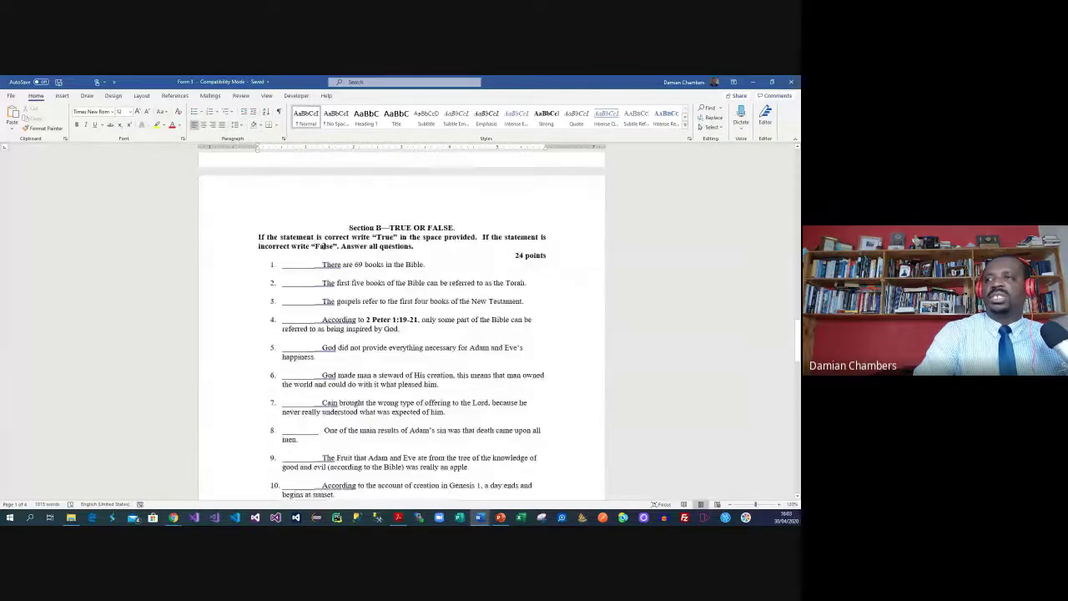
scroll(408, 224, down, 5)
scroll(408, 223, up, 2)
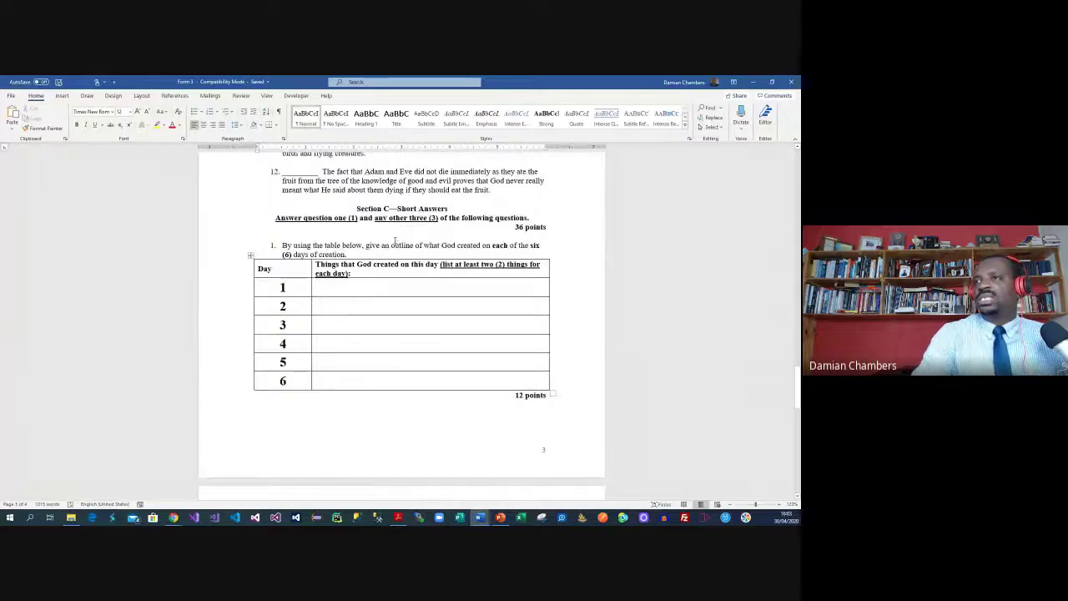
scroll(392, 242, down, 1)
click(375, 259)
scroll(376, 259, down, 1)
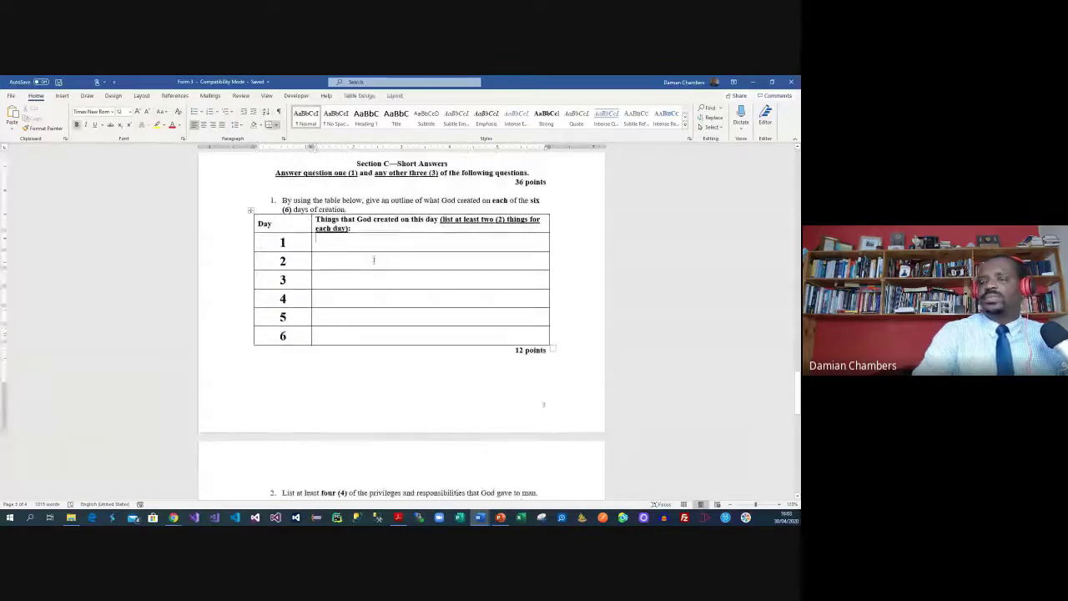
scroll(367, 255, down, 2)
scroll(359, 253, down, 10)
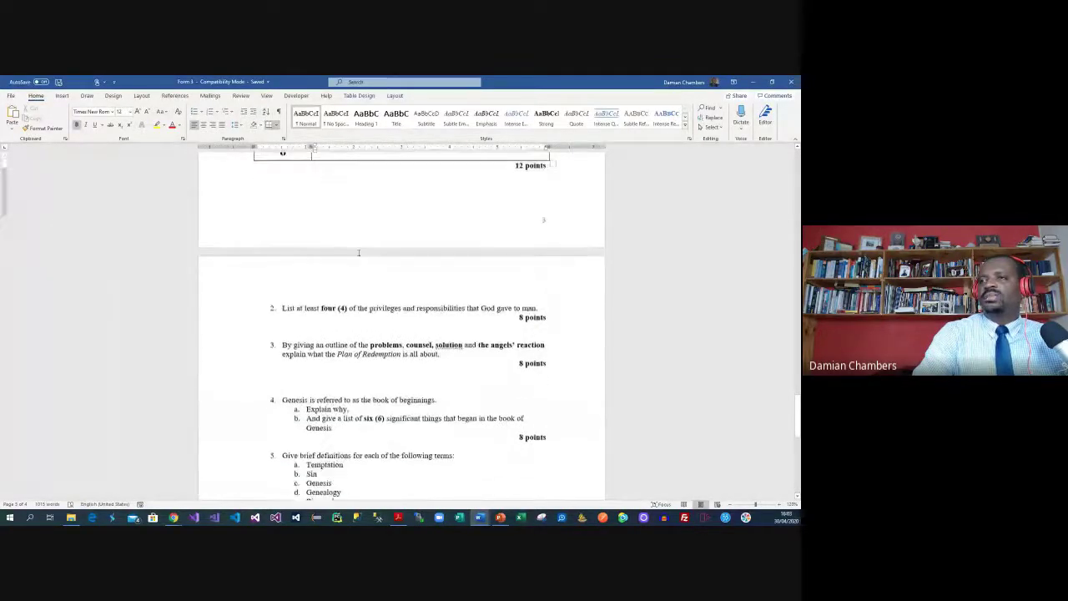
scroll(616, 165, up, 1)
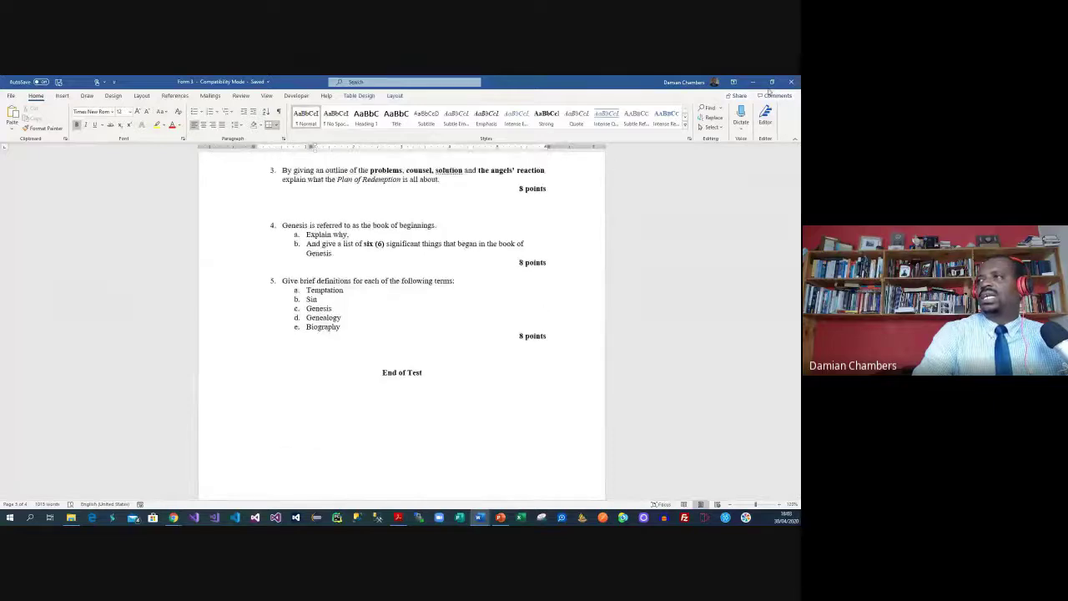
Return to the top of the Word test and select its Instructions paragraph
click(752, 82)
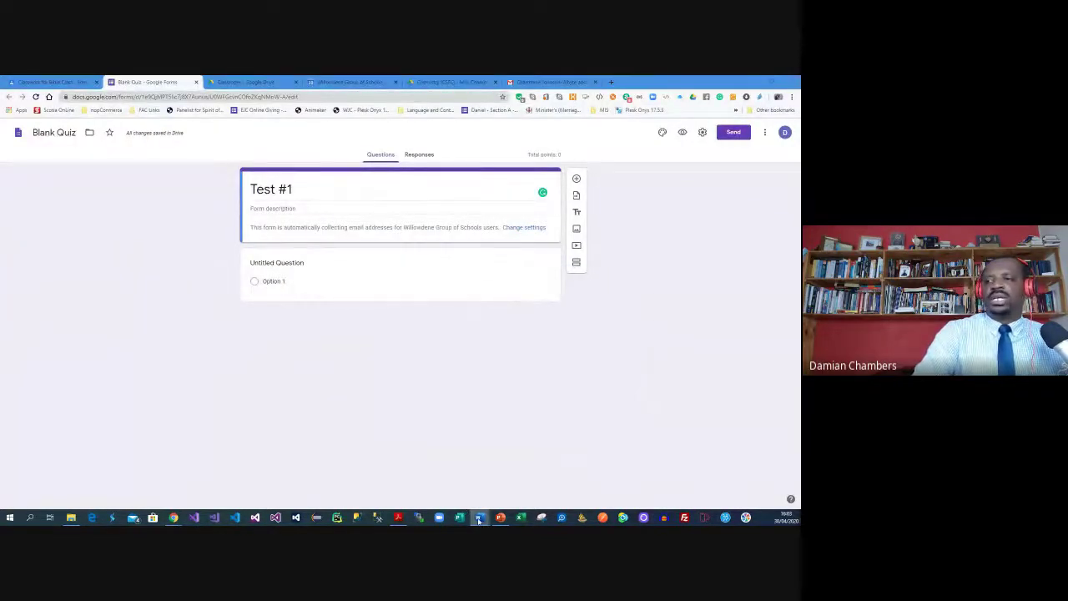
mouse_move(481, 518)
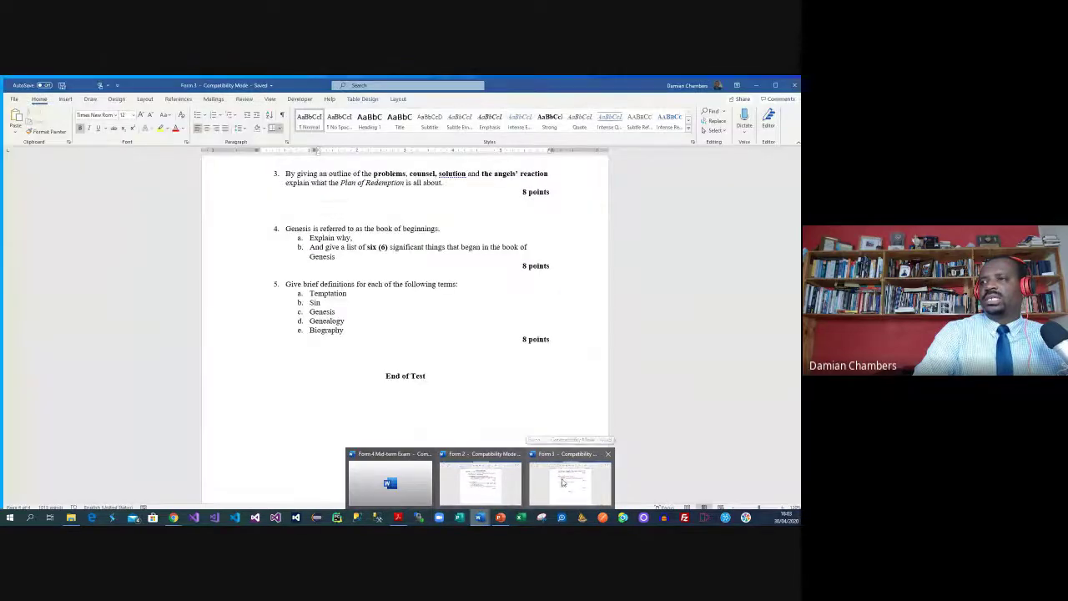
click(563, 482)
scroll(370, 303, up, 20)
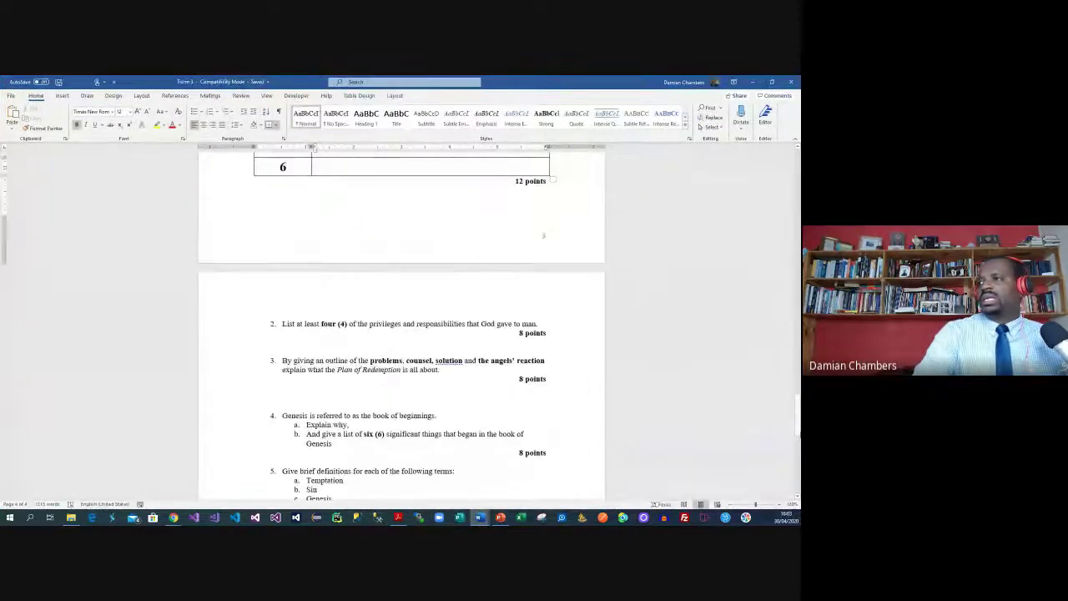
scroll(369, 304, up, 1)
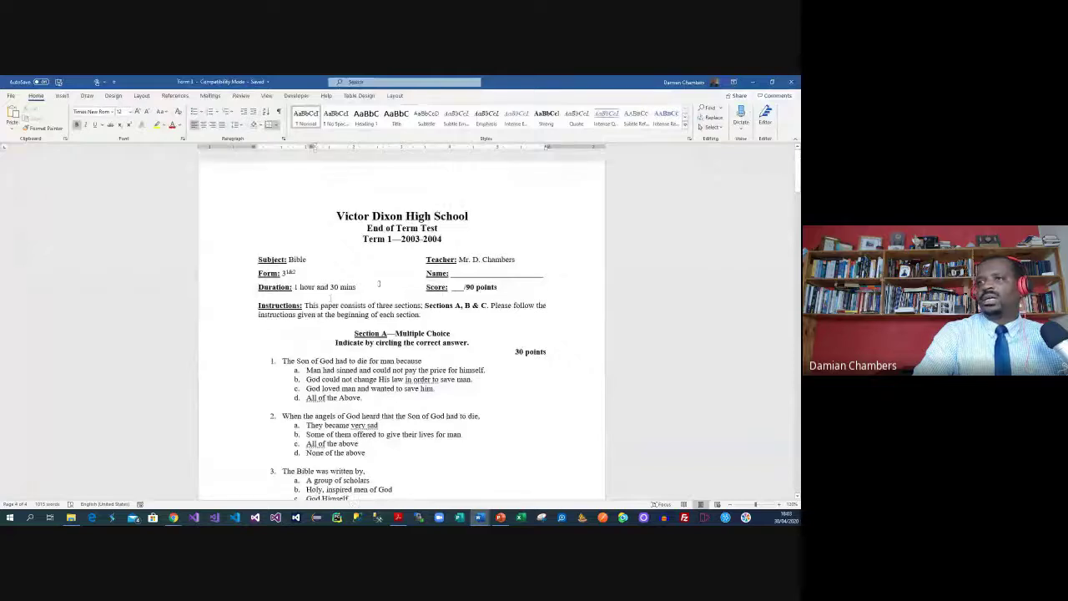
drag(305, 305, 399, 316)
key(ctrl+c)
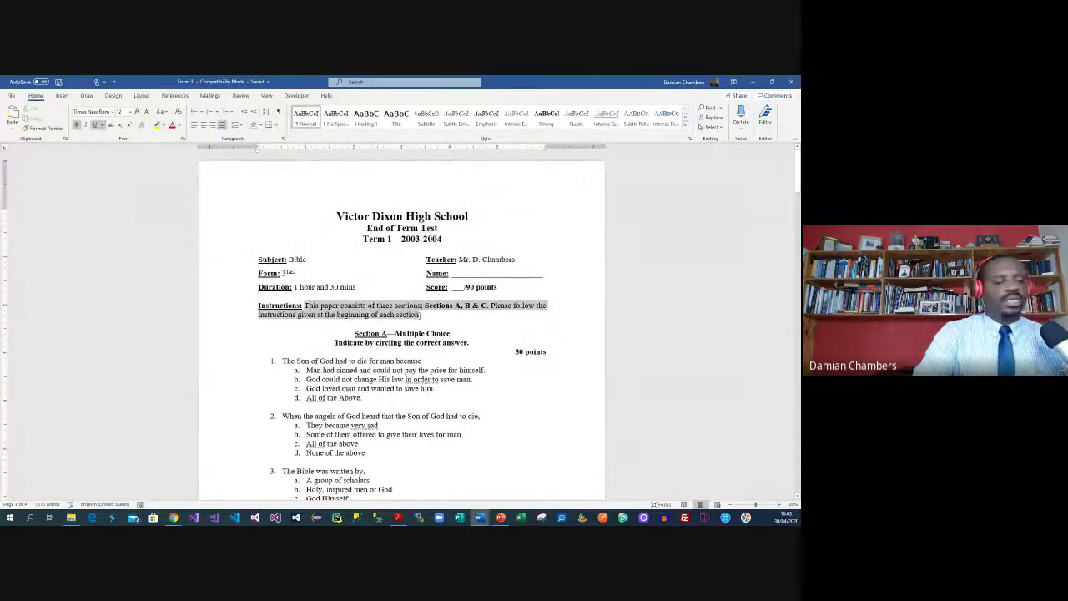
Paste the copied test instructions into the form description
click(750, 81)
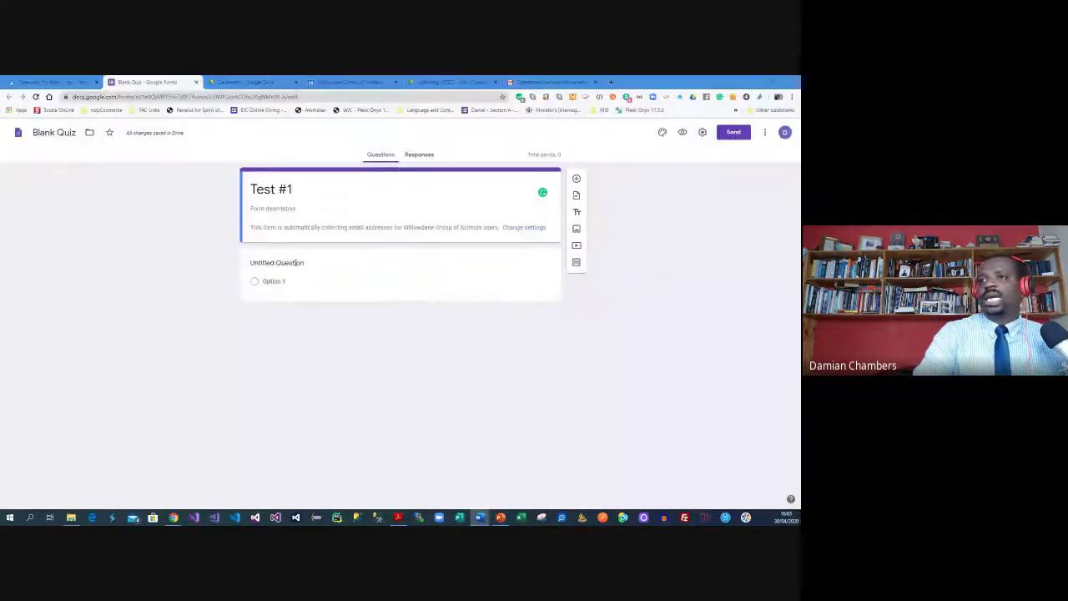
click(284, 210)
key(ctrl+v)
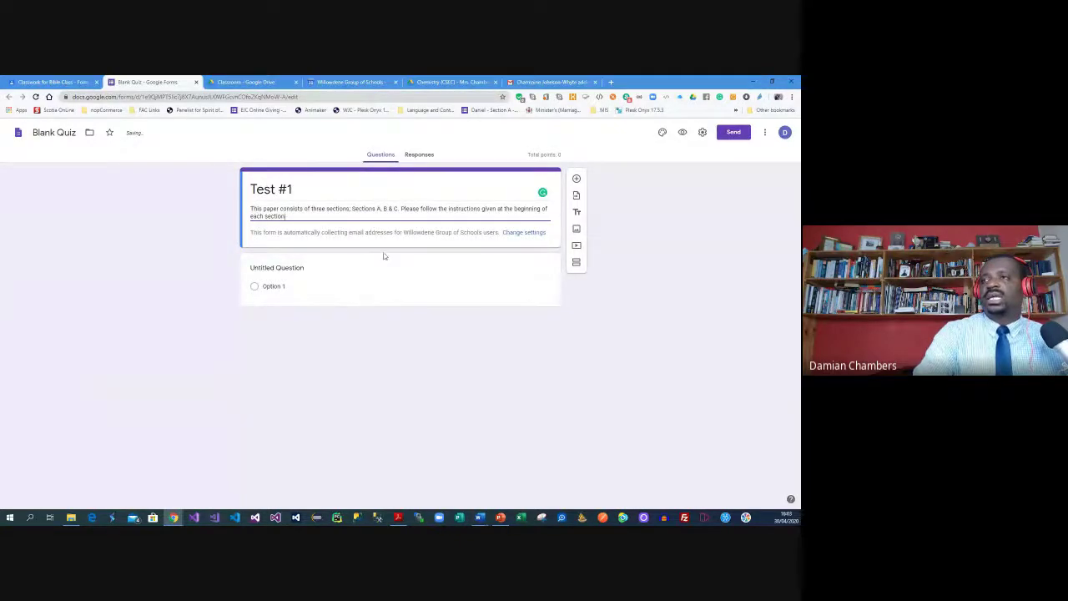
Title the first question 'First Name' and make it required
click(306, 275)
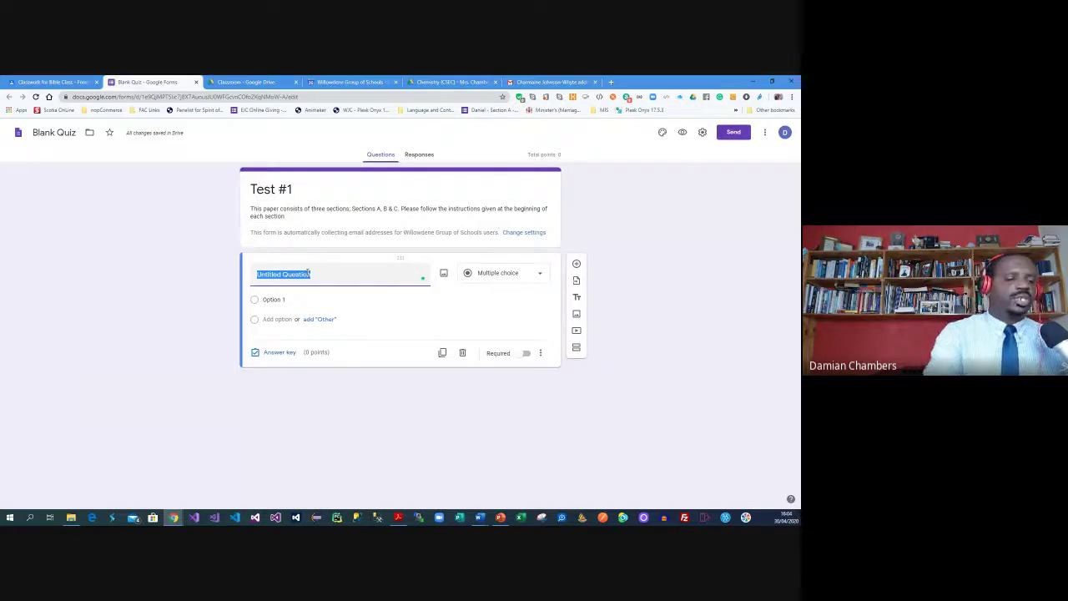
text(First Name)
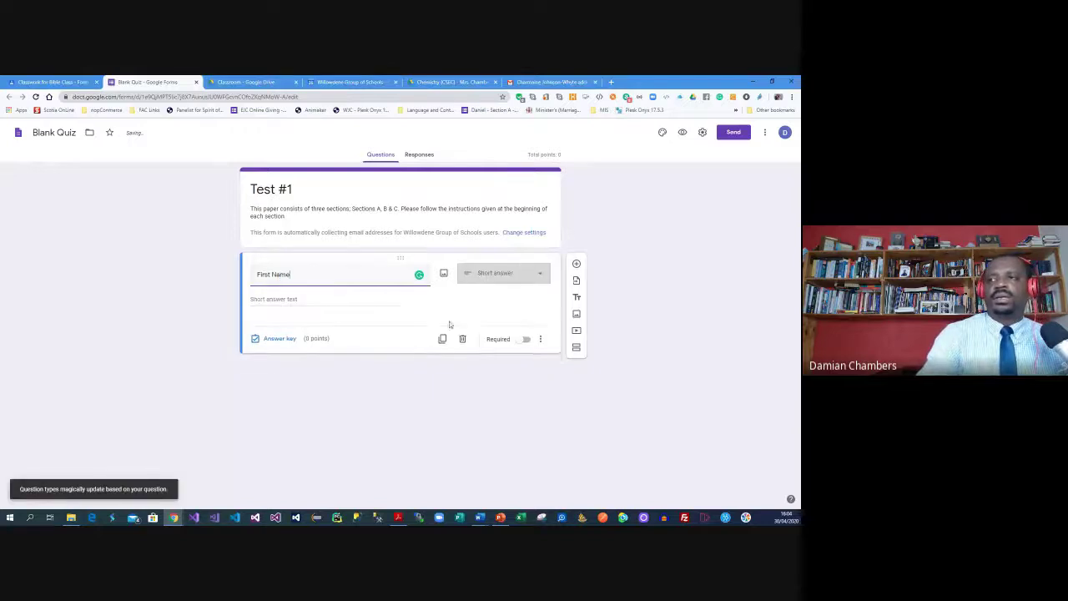
click(524, 339)
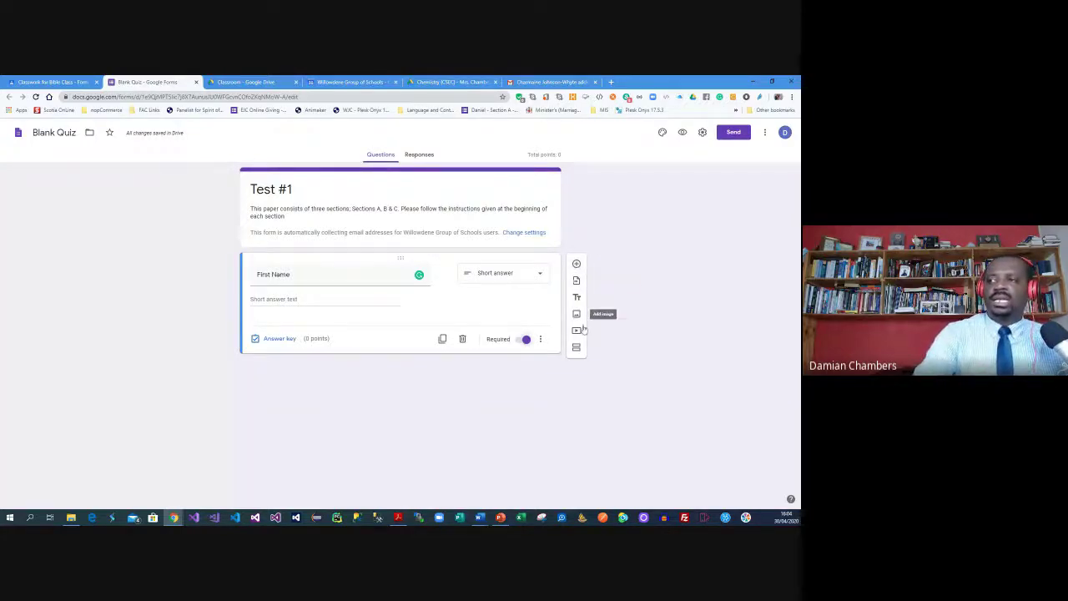
Add required 'Last Name' and 'Student ID' questions below First Name
click(577, 265)
text(Last Name)
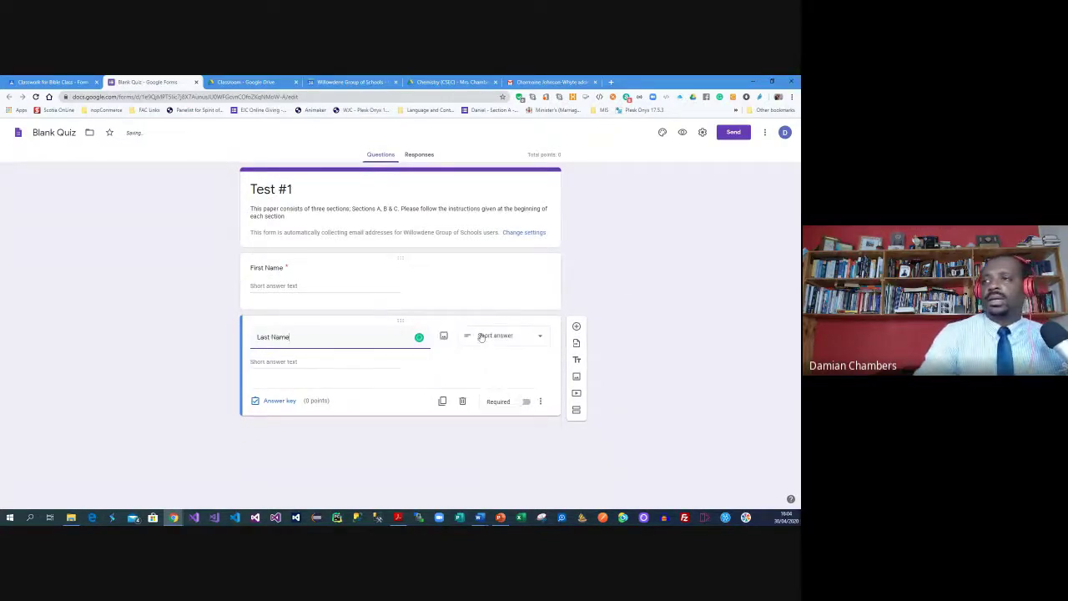
click(523, 400)
click(575, 327)
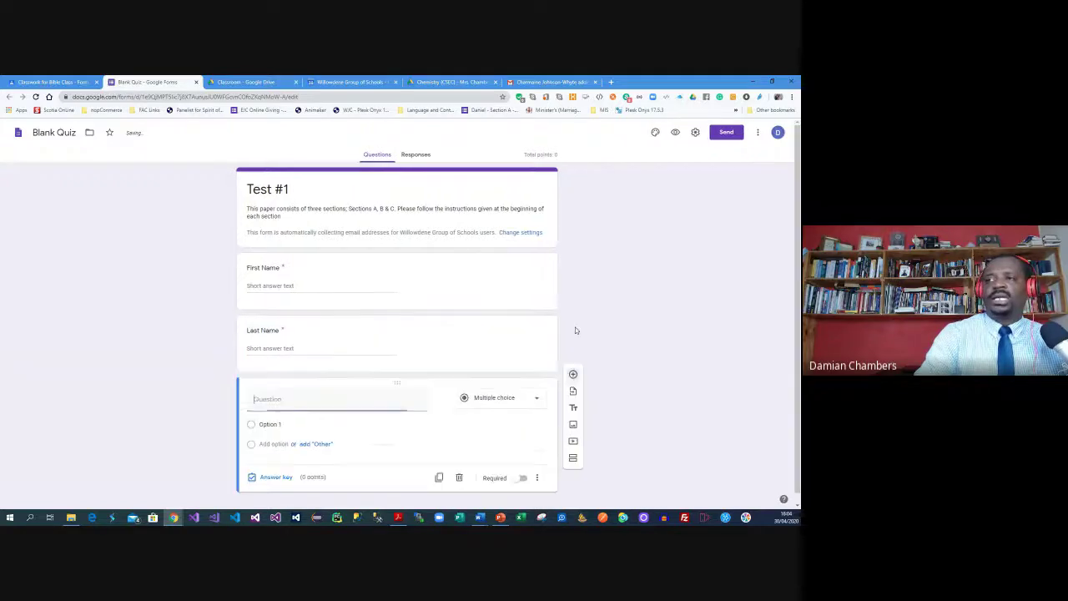
text(STu)
key(BackSpace)
text(tudent ID)
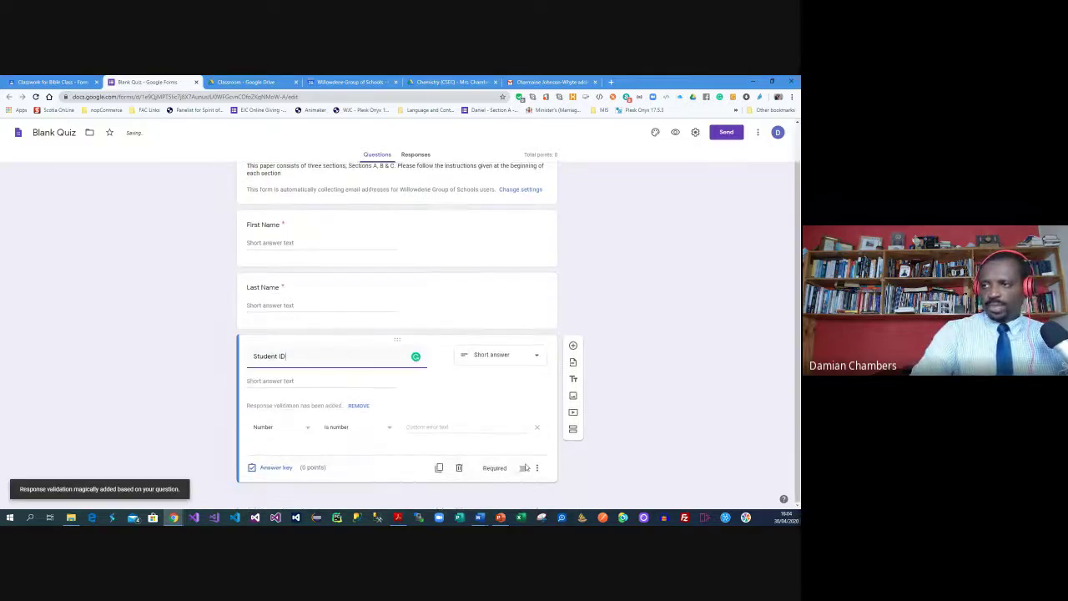
click(522, 468)
Add a required 'Email Address' question after Student ID
click(574, 346)
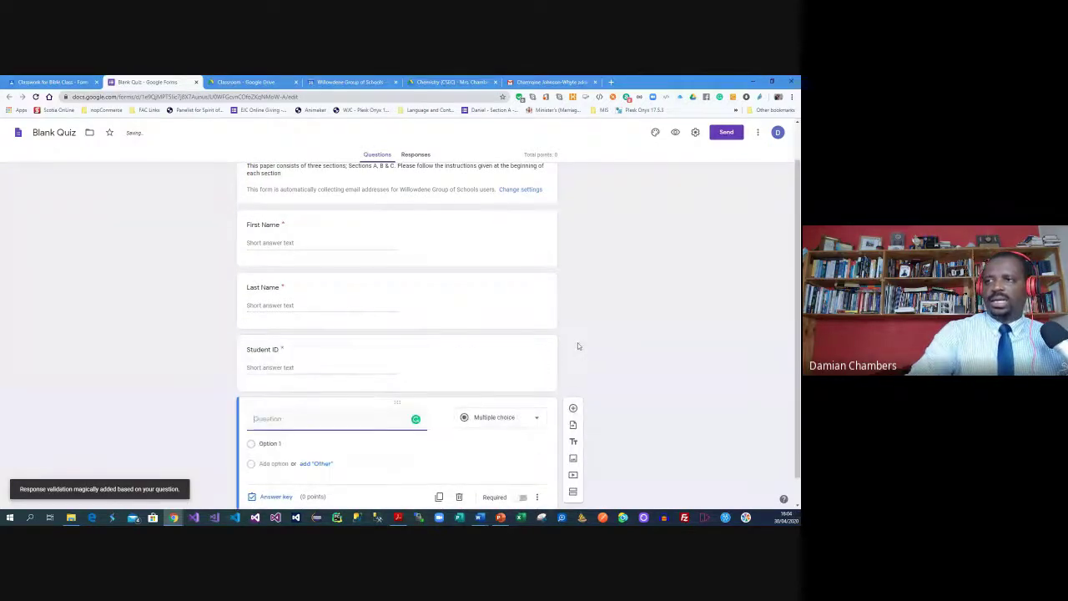
text(Email Addree)
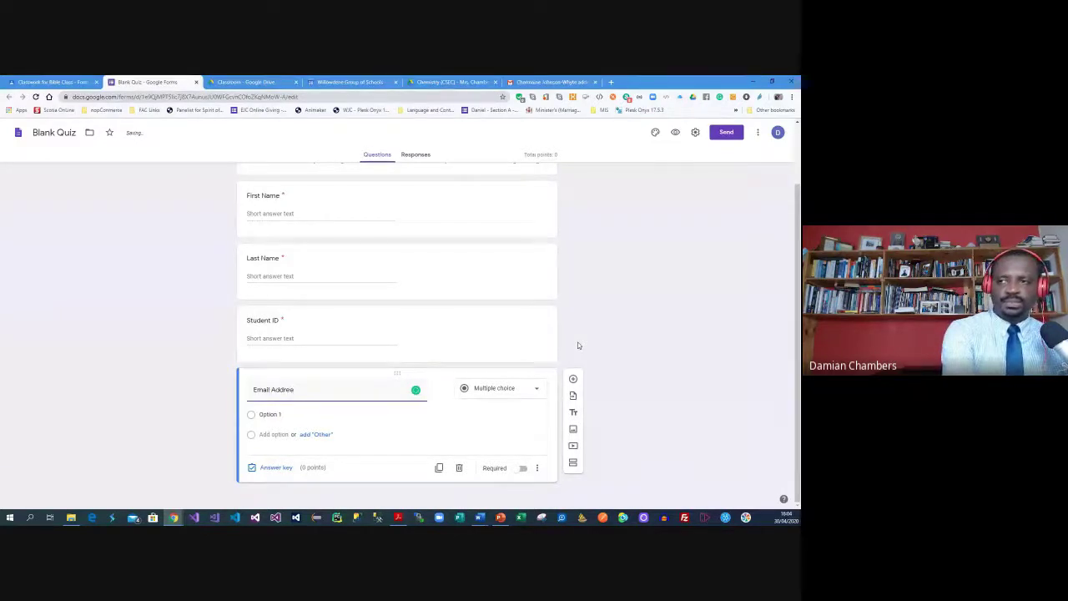
key(BackSpace)
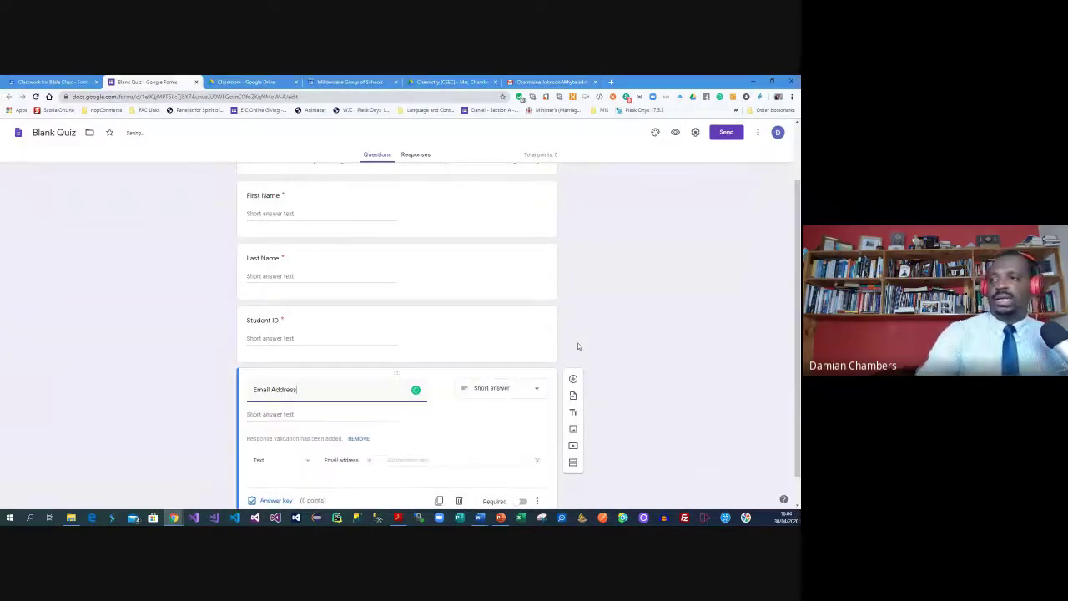
click(522, 468)
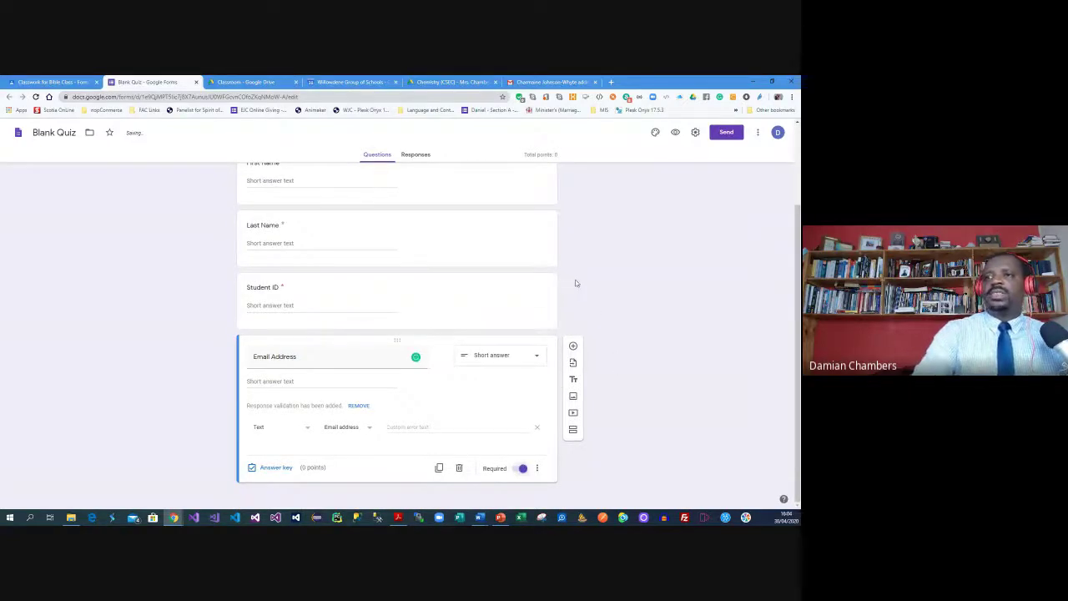
scroll(575, 284, up, 2)
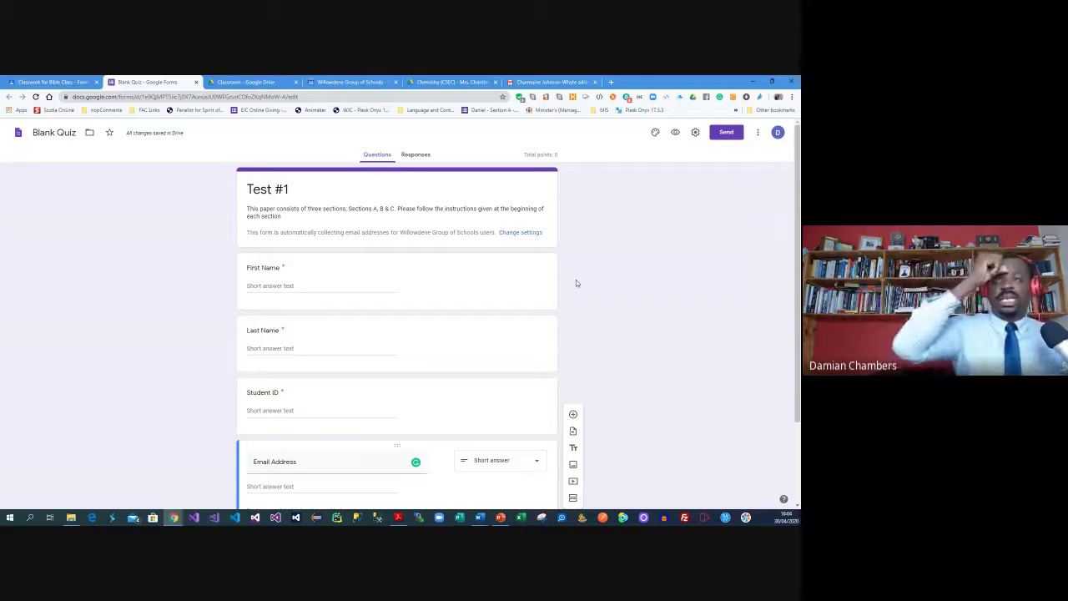
Title the form heading 'Test #1 - Form 3 Bible'
click(262, 173)
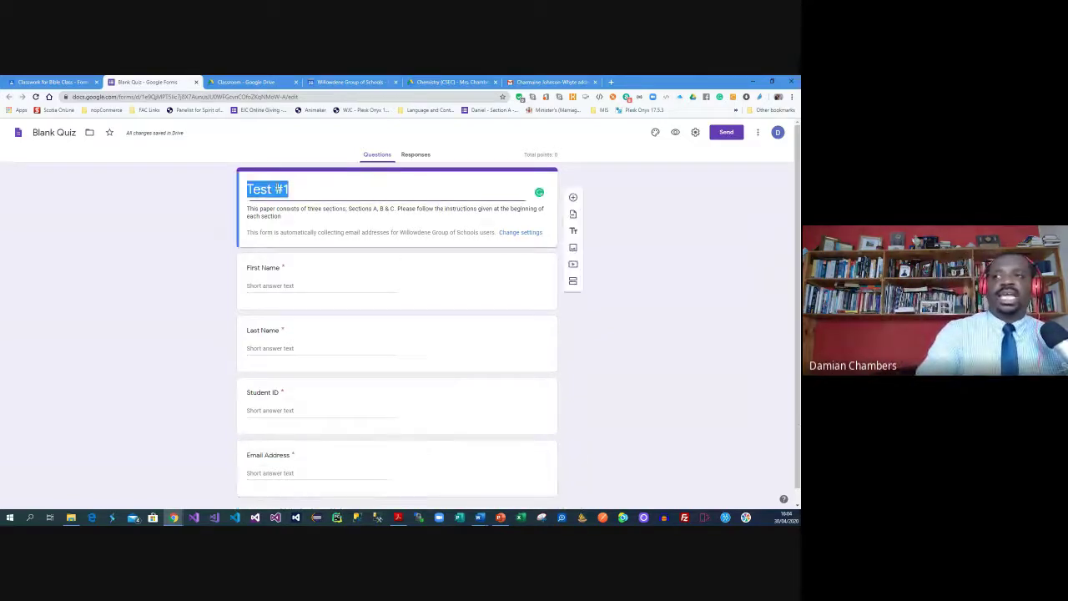
click(65, 133)
triple_click(65, 133)
text(Test #1)
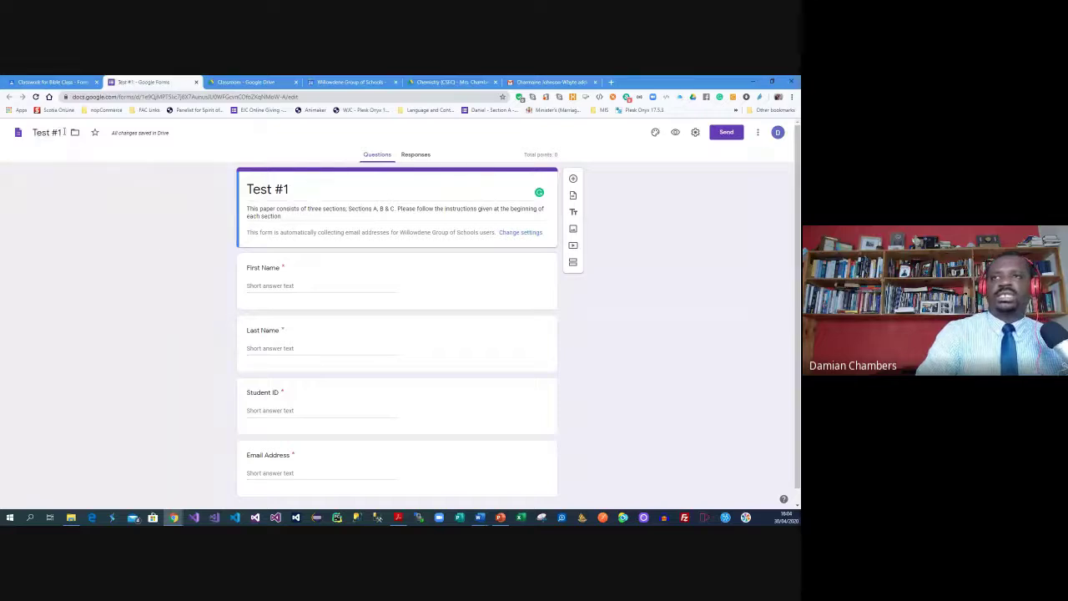
click(292, 183)
click(296, 185)
text(- Form 3 Bible)
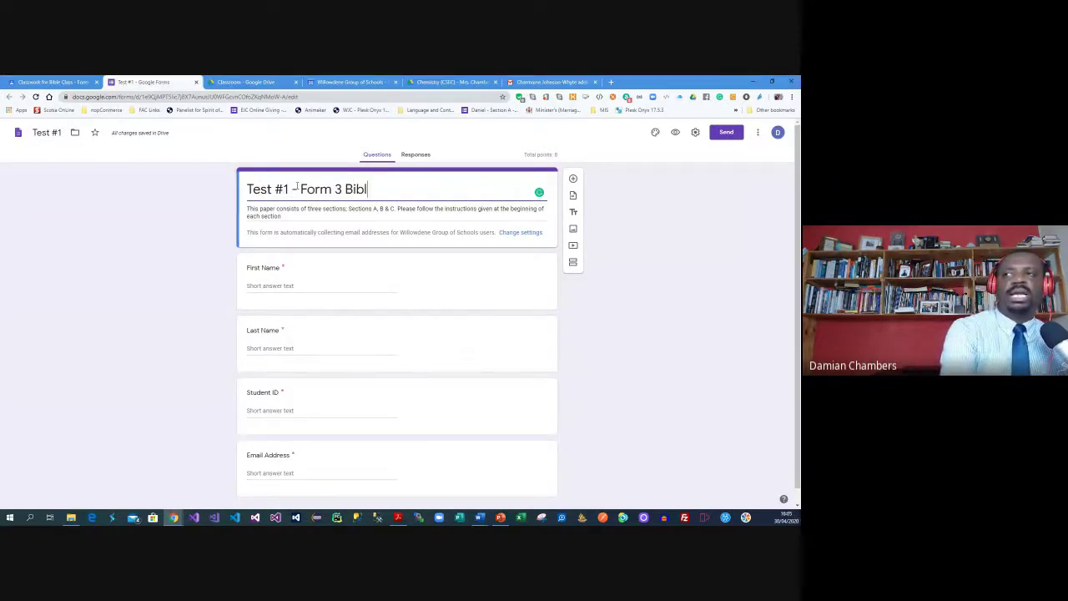
Copy the full heading into the file name so the file is also 'Test #1 - Form 3 Bible'
key(ctrl+a)
key(ctrl+c)
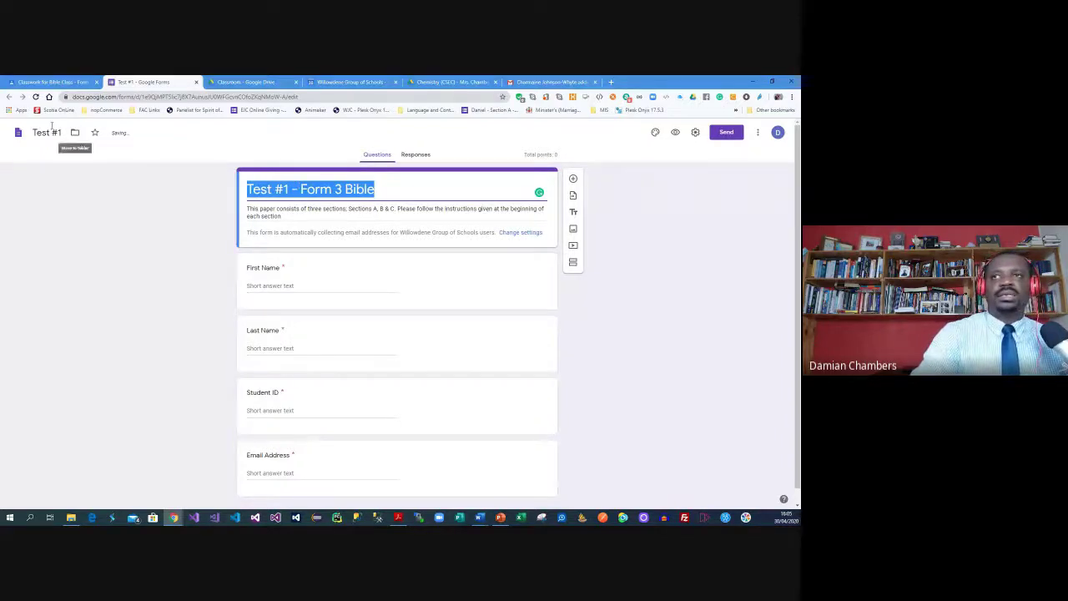
click(46, 133)
key(ctrl+v)
click(661, 307)
Preview the quiz as students would see it, then return to the editor
scroll(639, 322, down, 1)
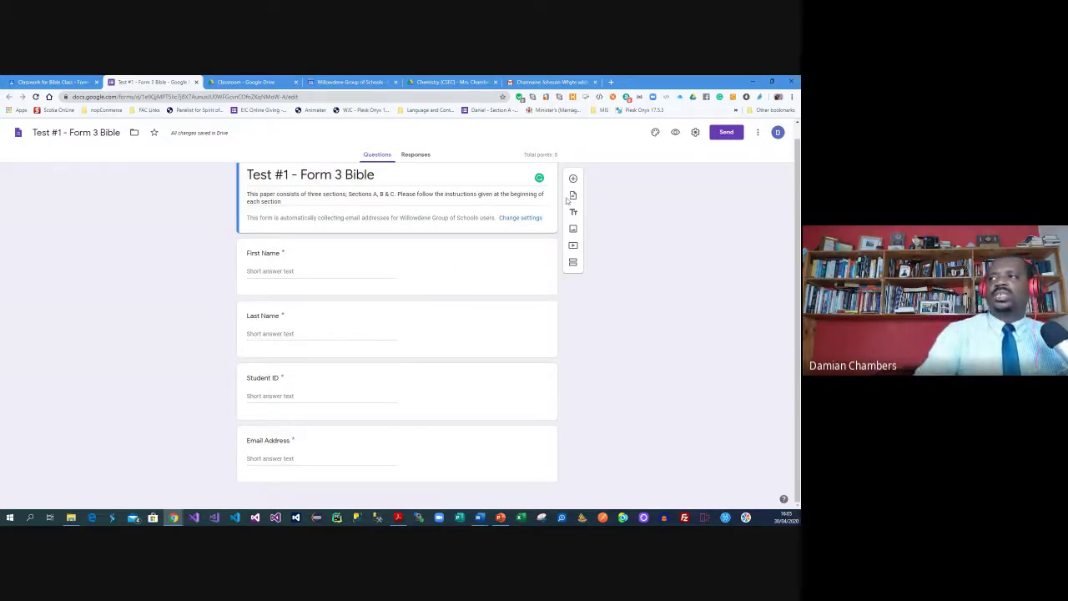
click(676, 133)
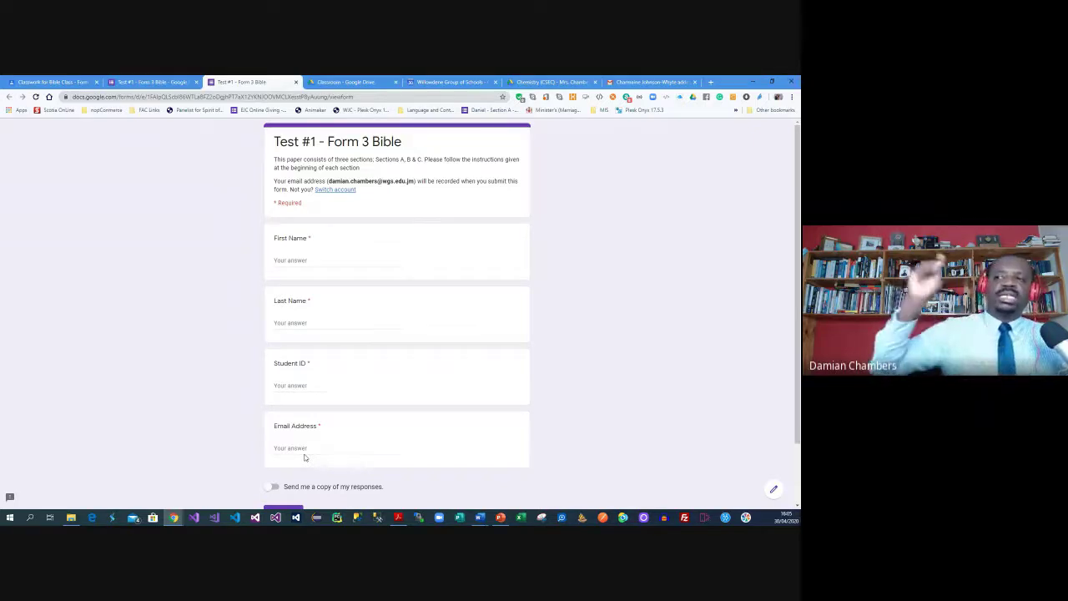
click(141, 81)
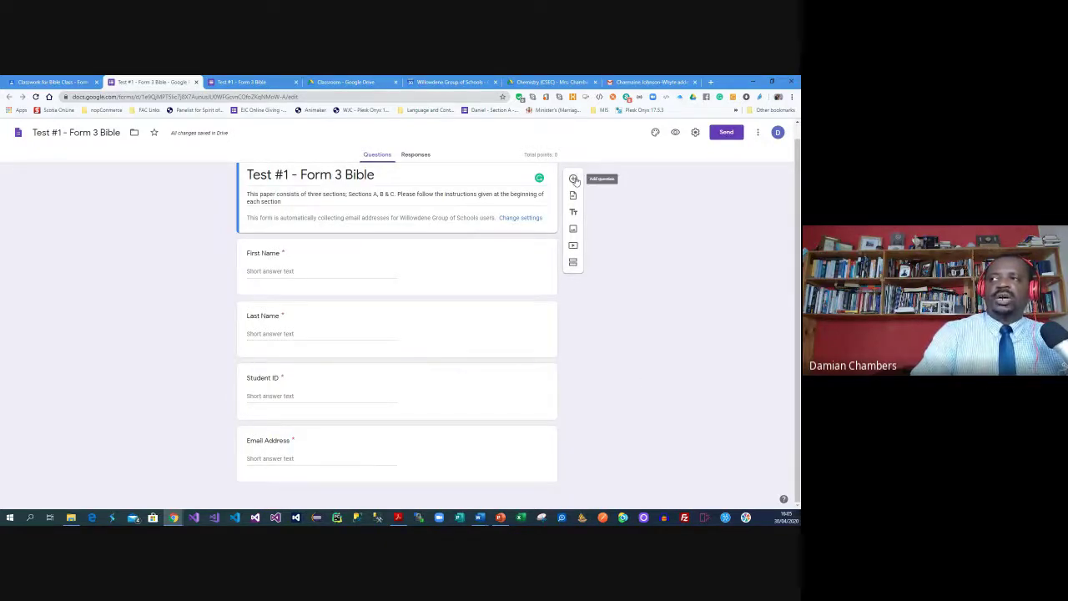
Add a new section titled 'Section A - Multiple Choice'
click(572, 262)
click(329, 309)
text(Se)
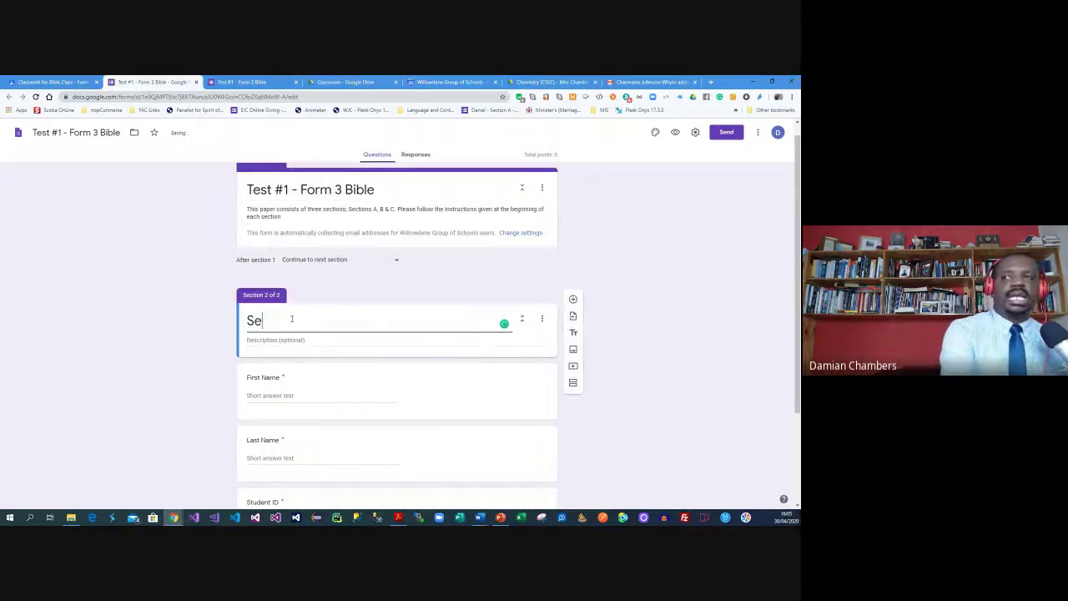
text(ction A)
text(Multiple CHoi)
key(BackSpace)
key(BackSpace)
key(BackSpace)
text(hoice)
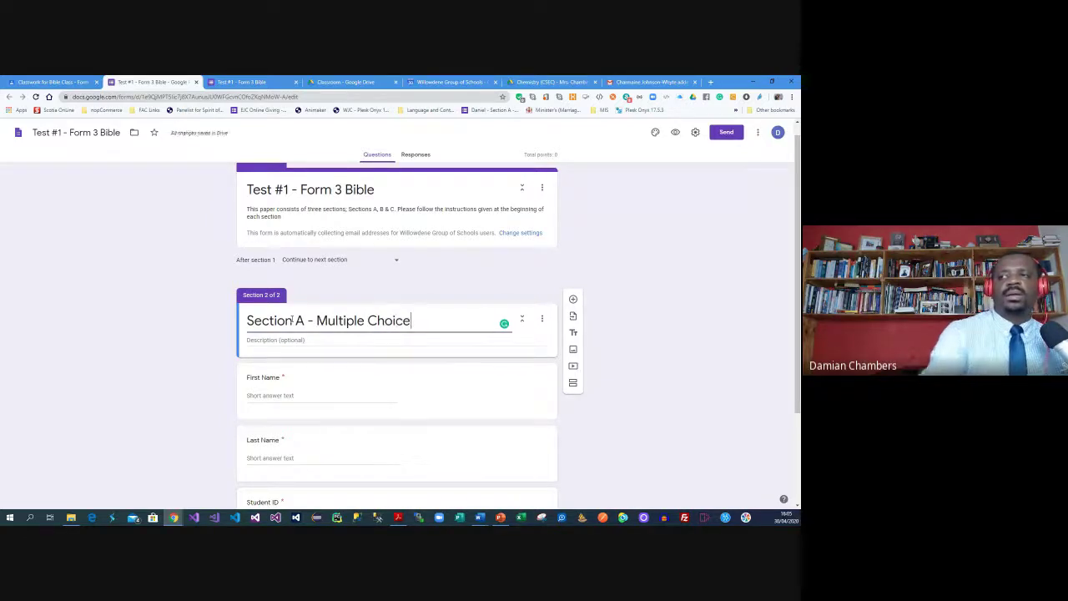
Paste the Word instruction as the description, changing 'circling' to 'SELECTING'
click(480, 517)
click(557, 479)
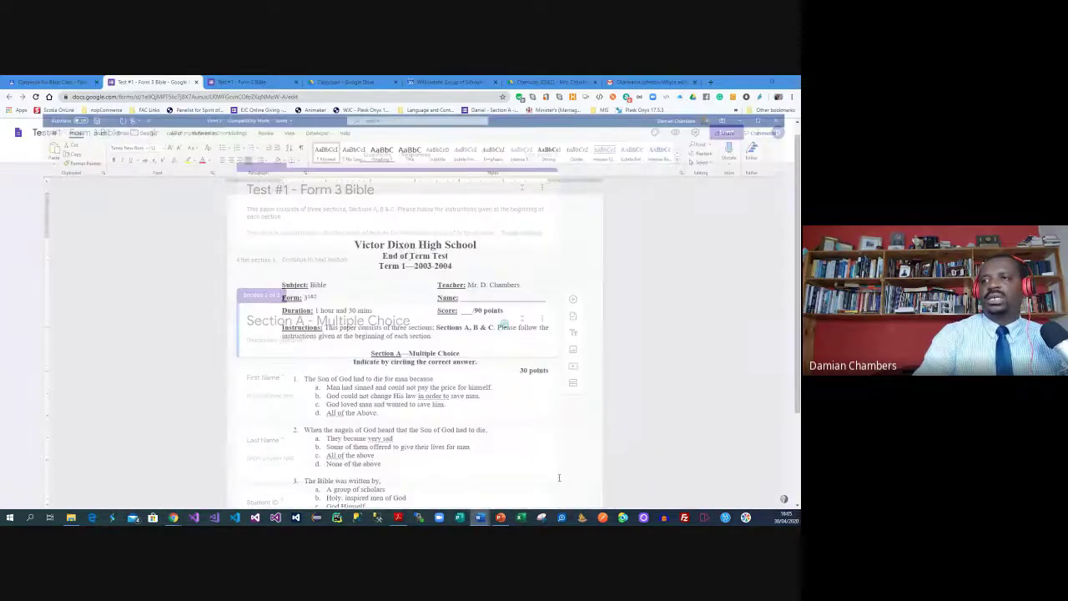
drag(336, 318, 474, 318)
key(ctrl+c)
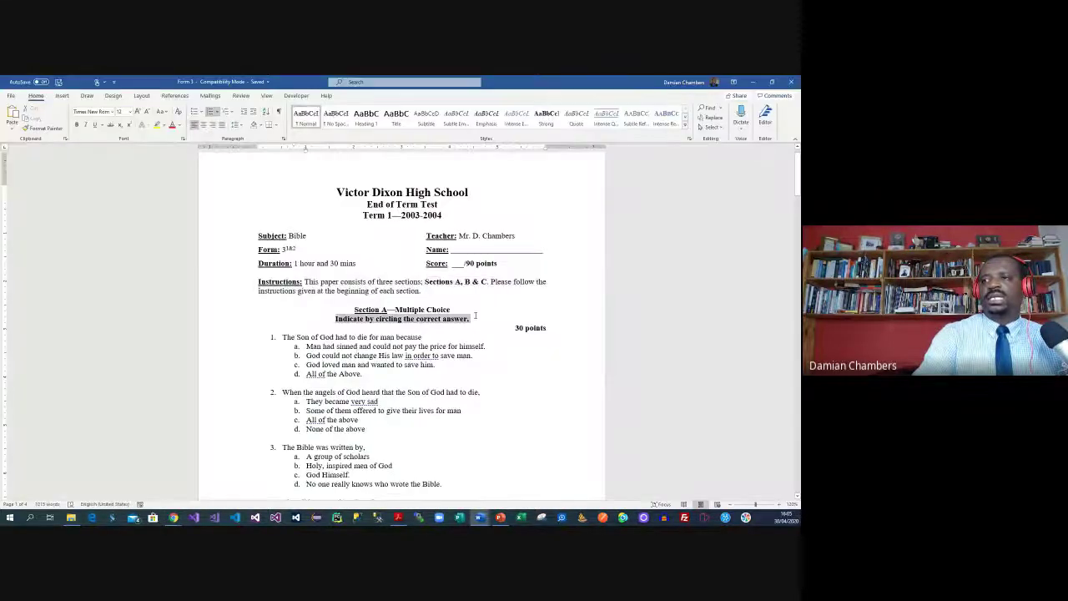
click(751, 81)
key(ctrl+v)
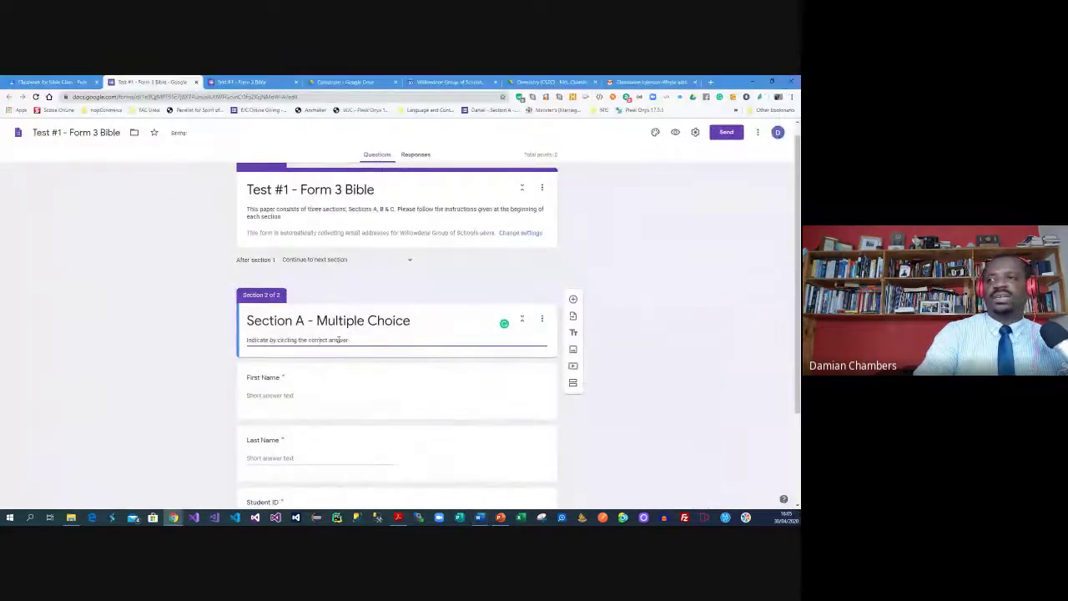
double_click(297, 340)
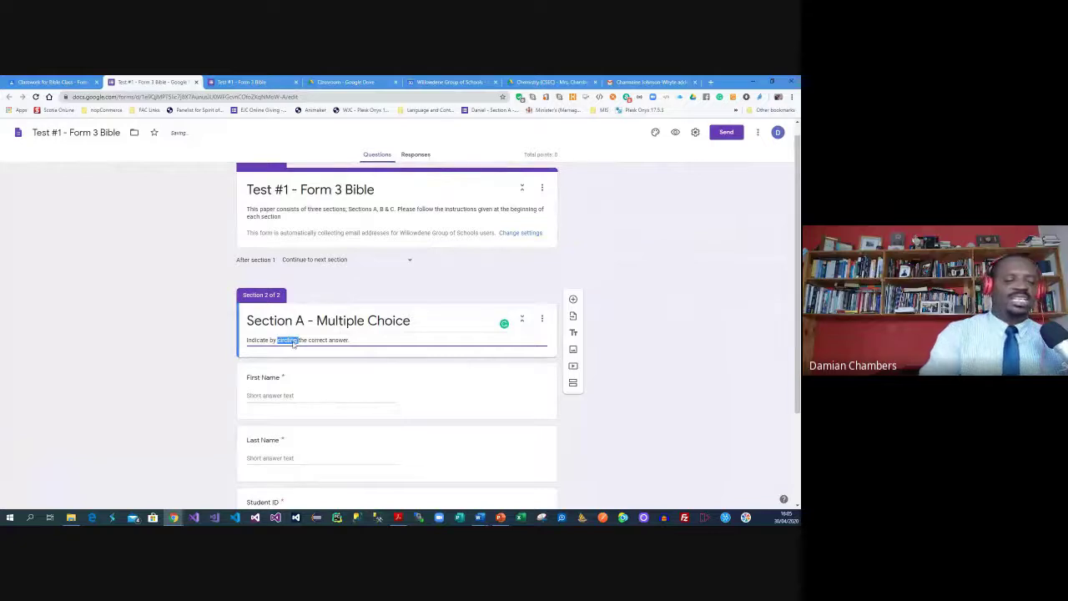
text(SELECTING)
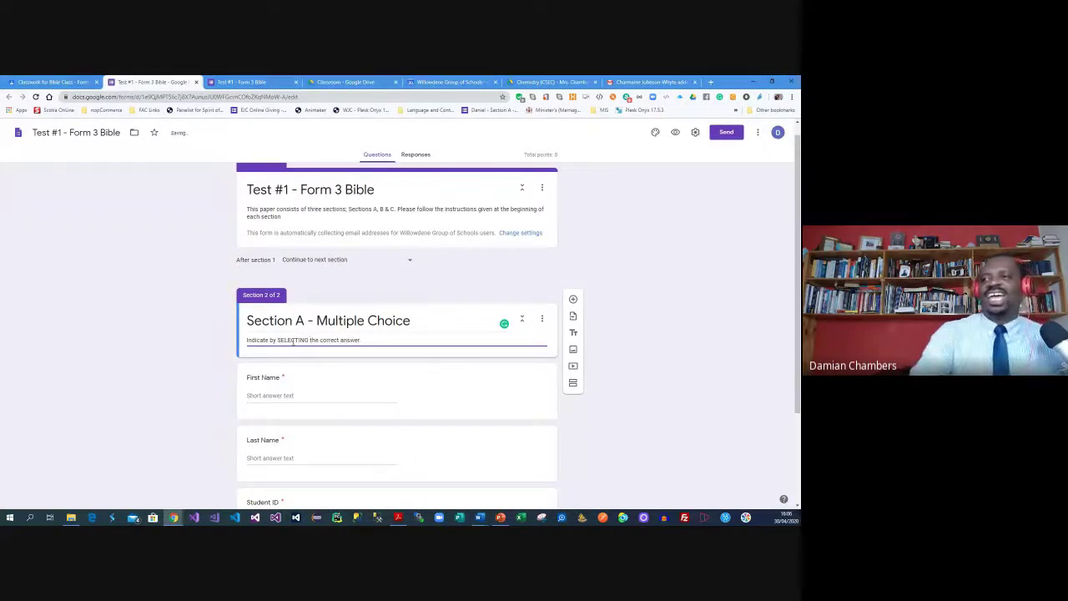
Drag the name question above the Section A header into section 1
click(633, 300)
scroll(362, 342, down, 2)
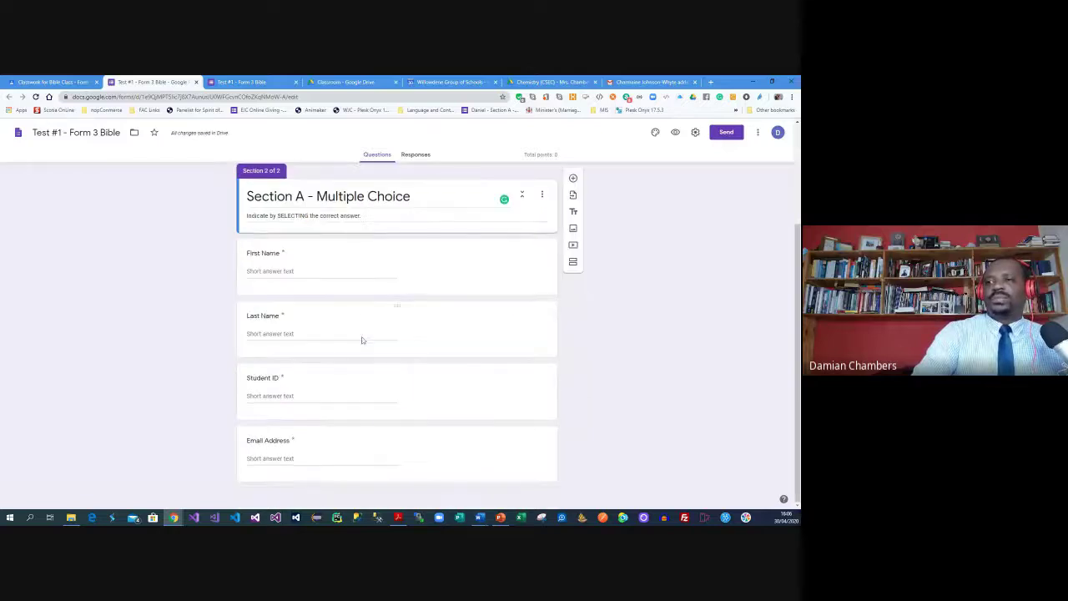
scroll(353, 303, up, 2)
scroll(350, 298, up, 1)
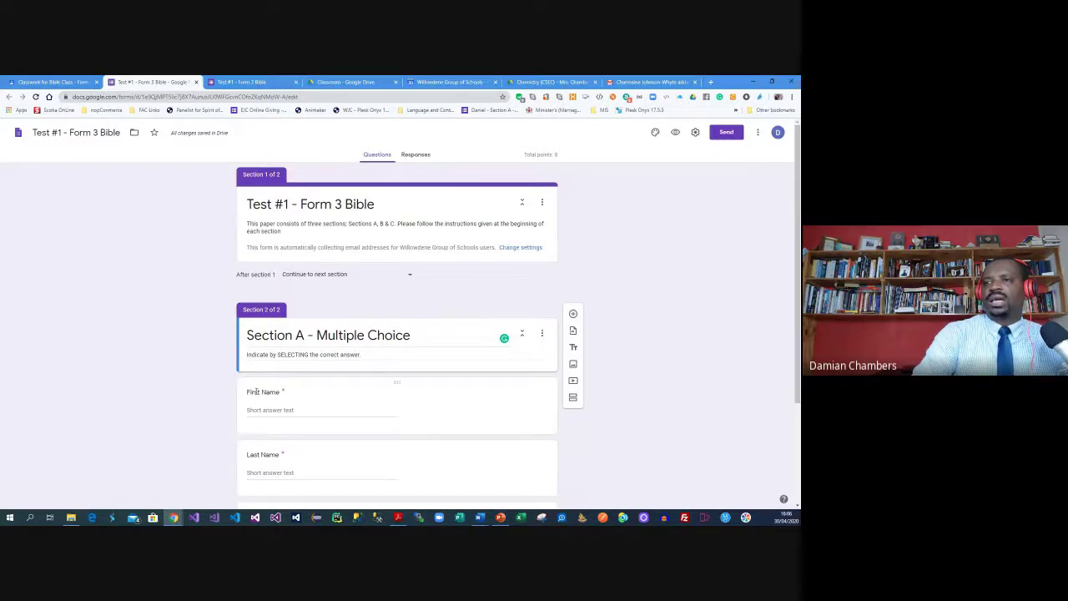
drag(339, 384, 339, 269)
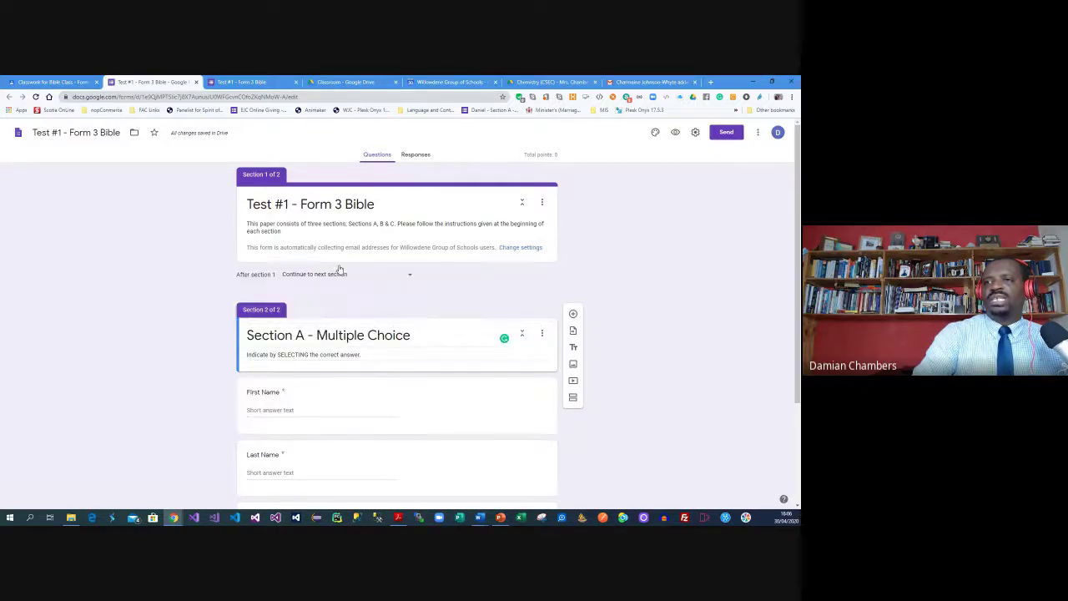
drag(393, 382, 375, 243)
Move Student ID and Email Address into section 1, then add a blank question under Section A
scroll(342, 396, down, 4)
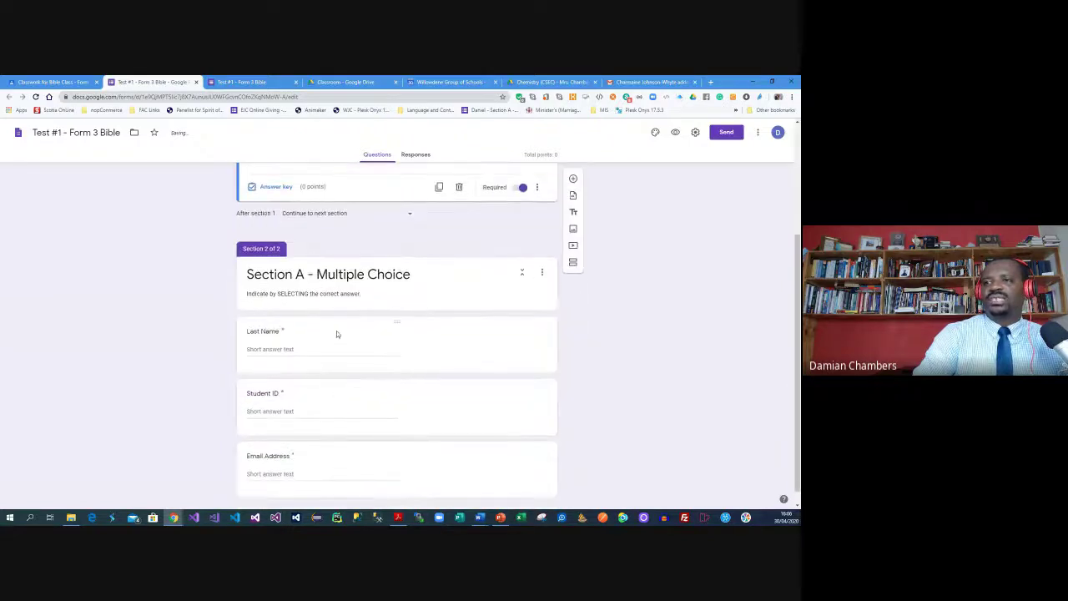
drag(336, 319, 344, 238)
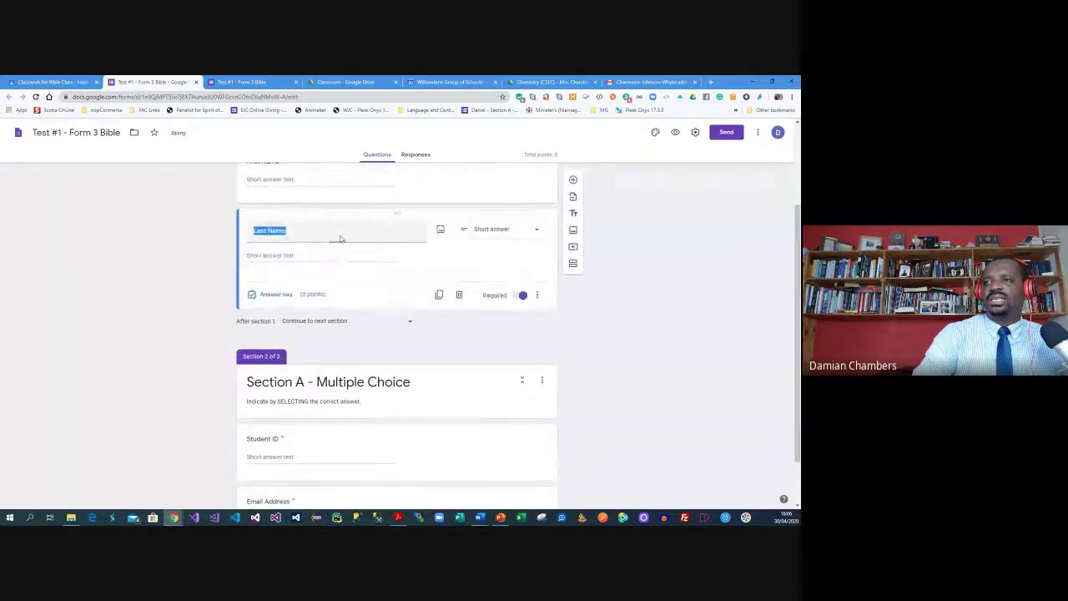
drag(325, 378, 339, 233)
drag(321, 385, 327, 228)
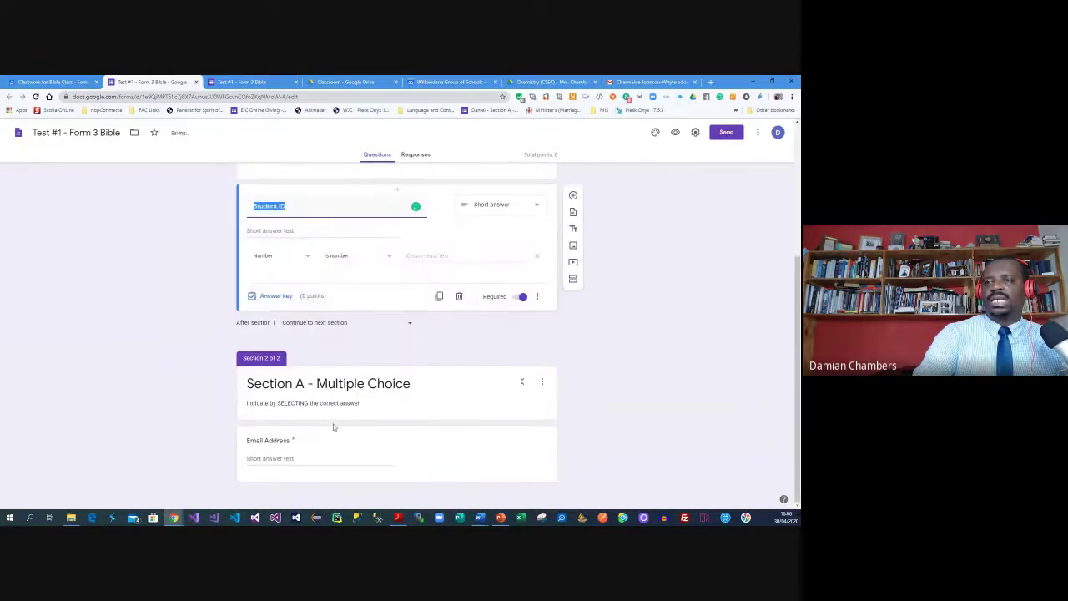
drag(336, 432, 339, 309)
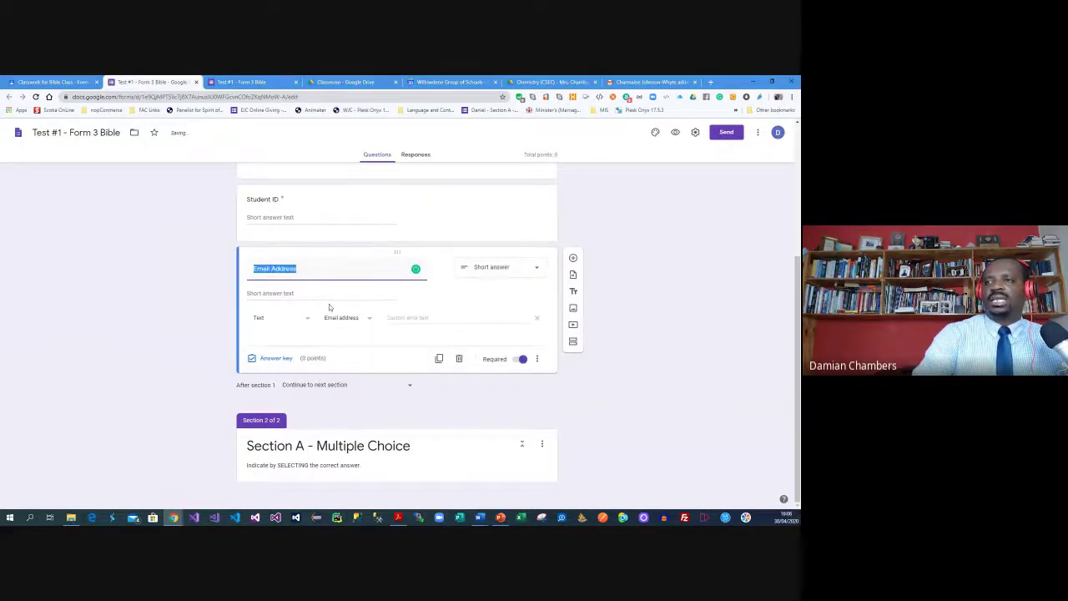
click(367, 464)
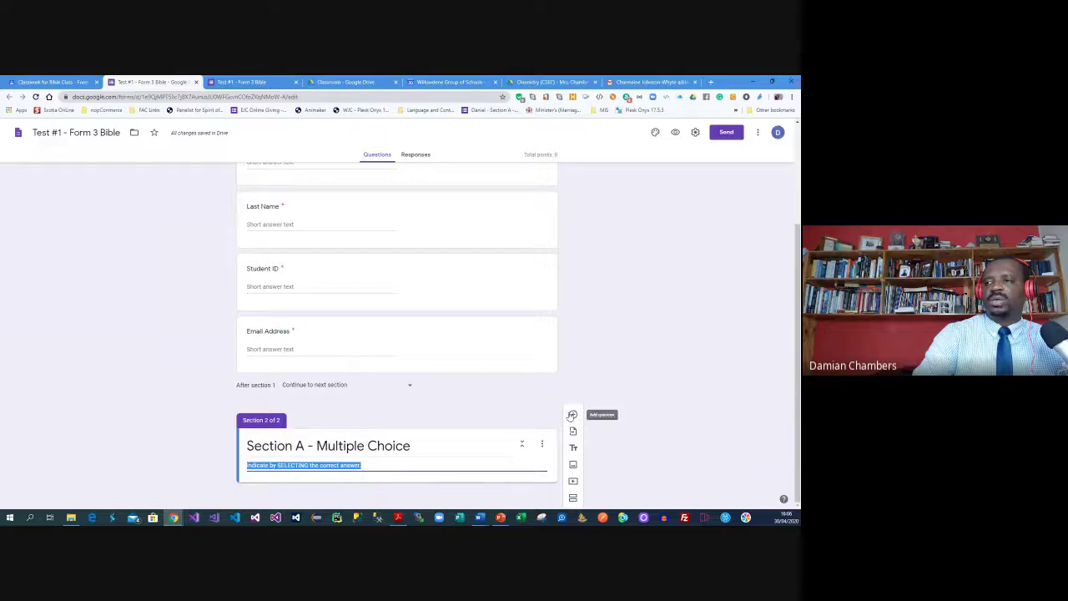
click(572, 414)
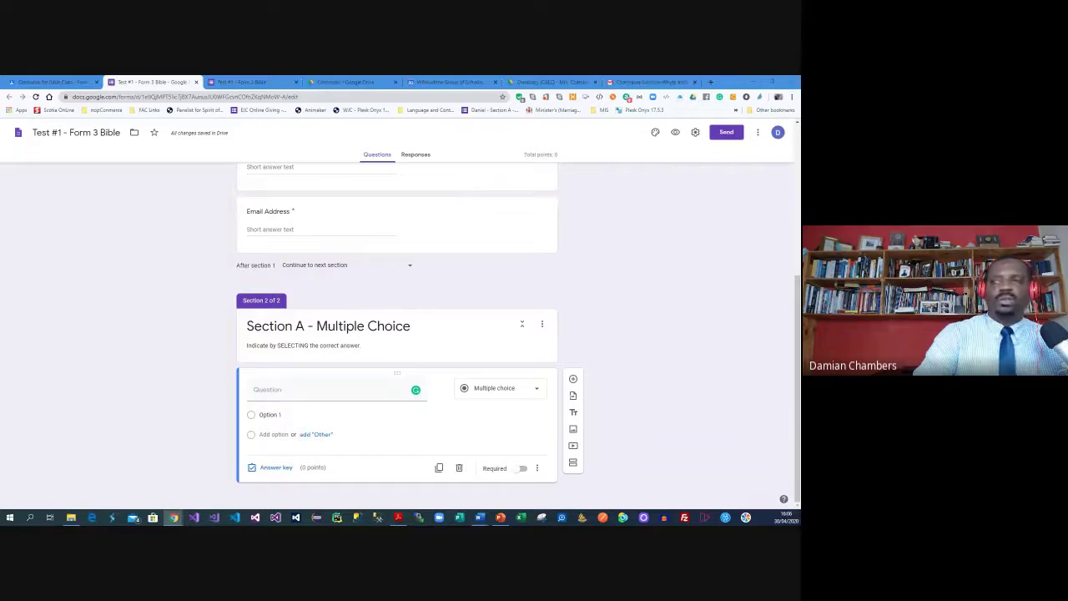
Remove the numbering from the Section A questions in the Word test document
key(alt+Tab)
scroll(288, 260, down, 3)
click(282, 242)
drag(282, 242, 383, 496)
drag(259, 267, 404, 289)
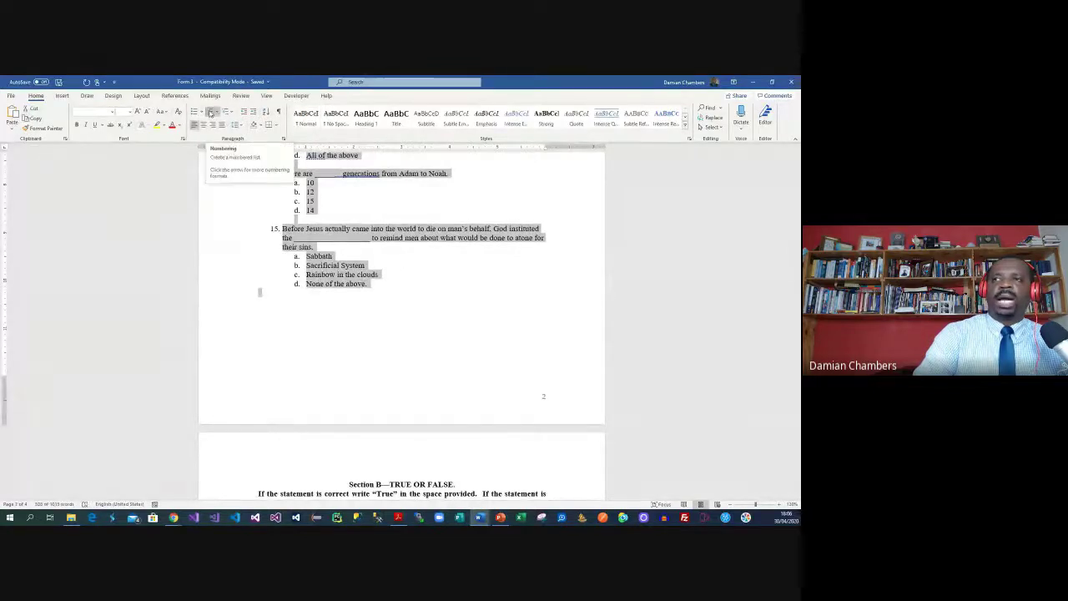
click(212, 112)
scroll(388, 238, up, 20)
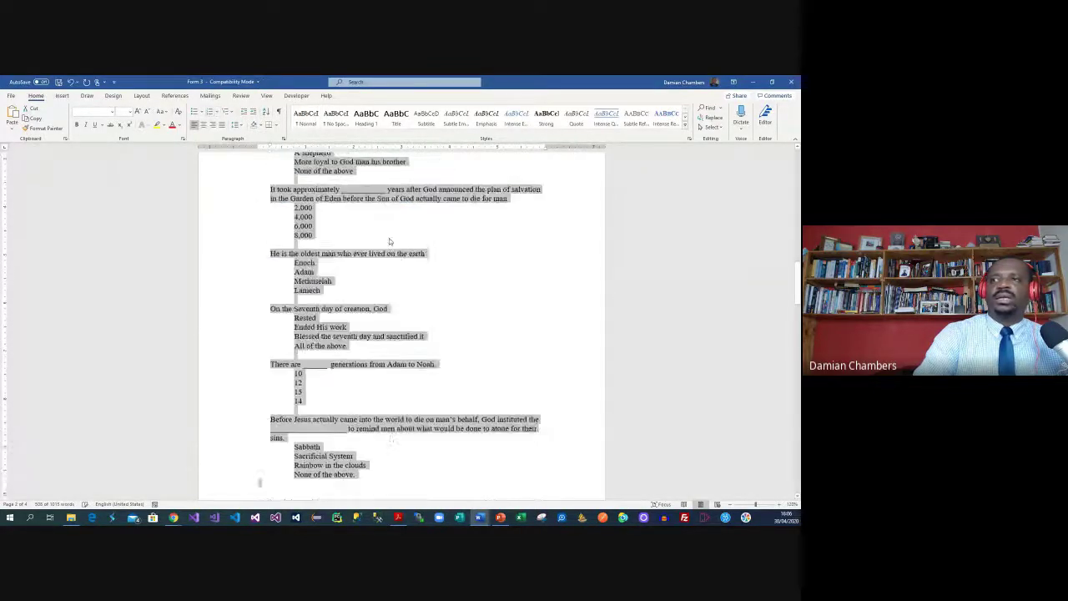
scroll(389, 237, up, 3)
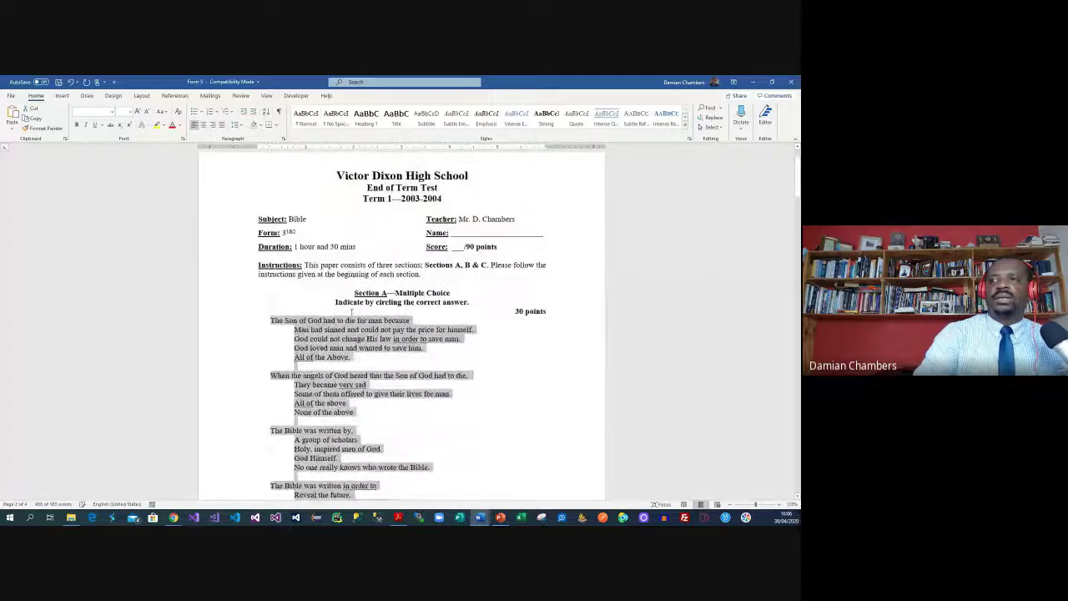
click(242, 326)
Paste 'The Son of God had to die for man because' and its four answer choices from Word
click(240, 326)
key(ctrl+c)
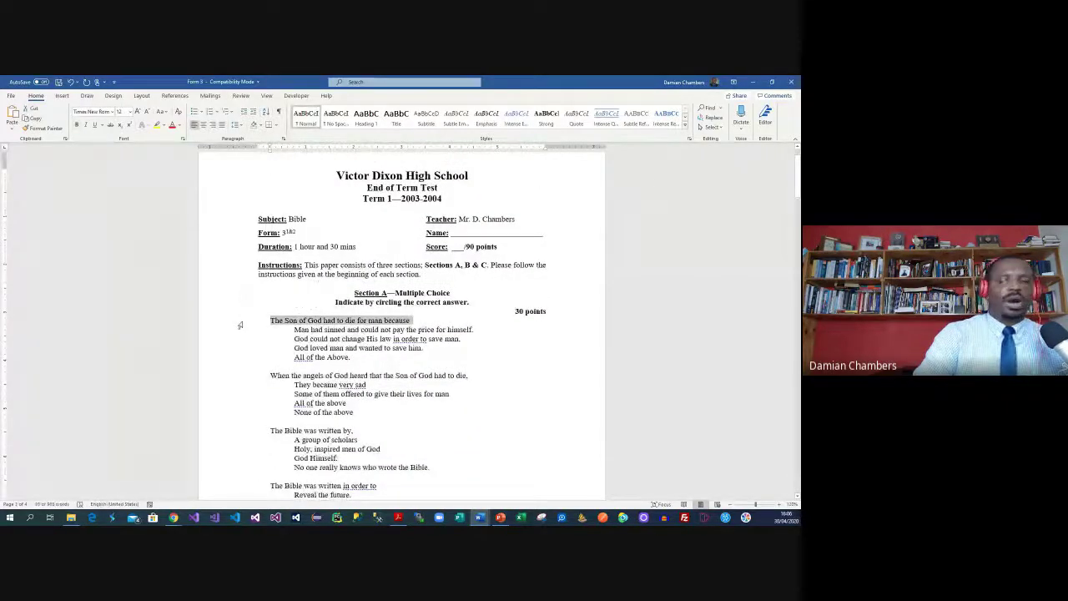
click(752, 82)
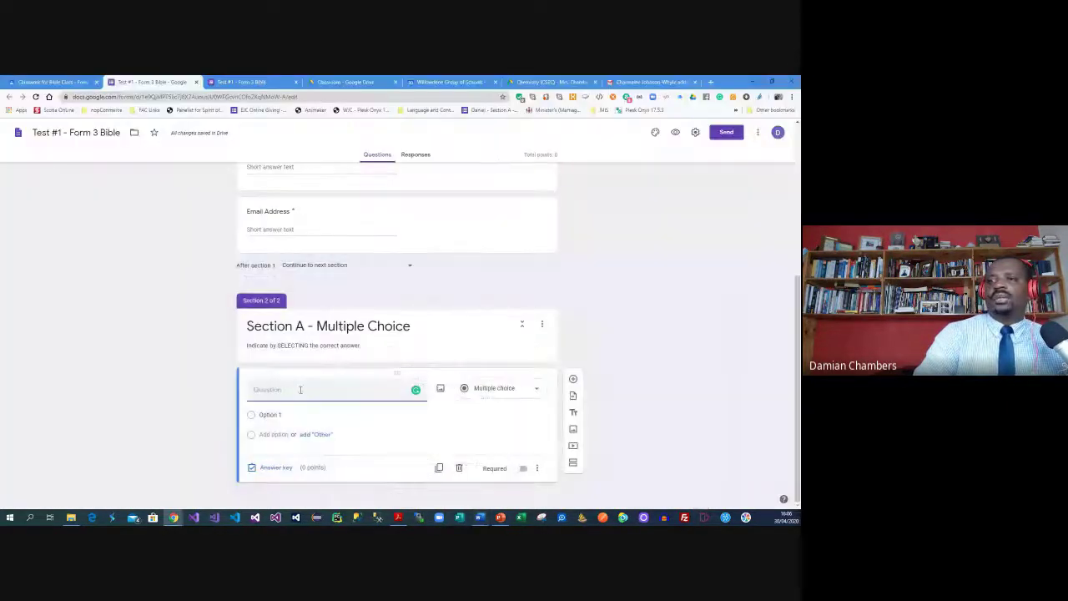
key(ctrl+v)
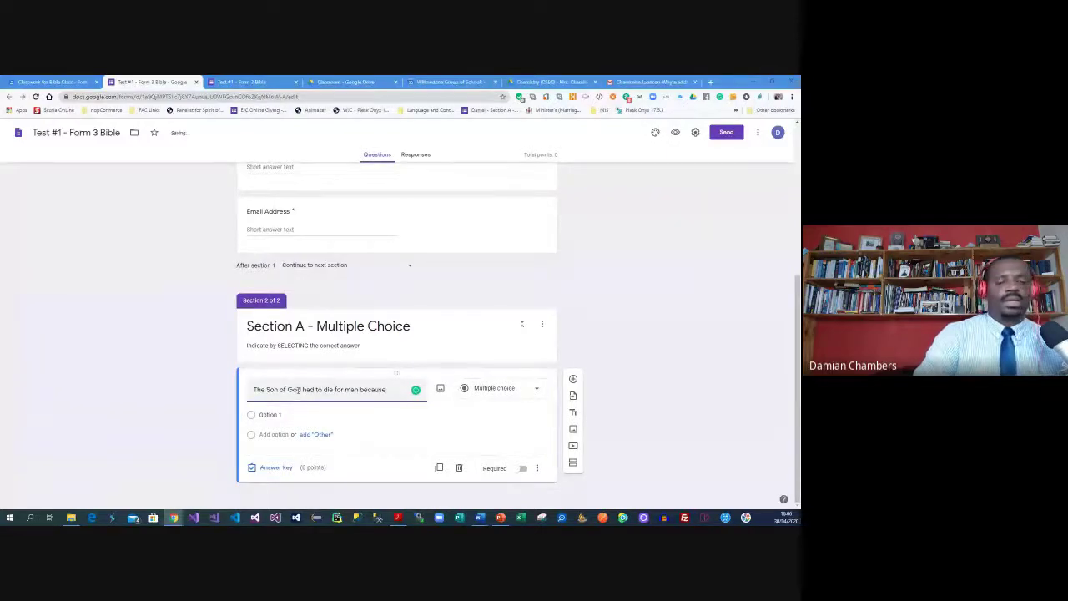
key(alt+Tab)
drag(354, 357, 294, 328)
key(ctrl+c)
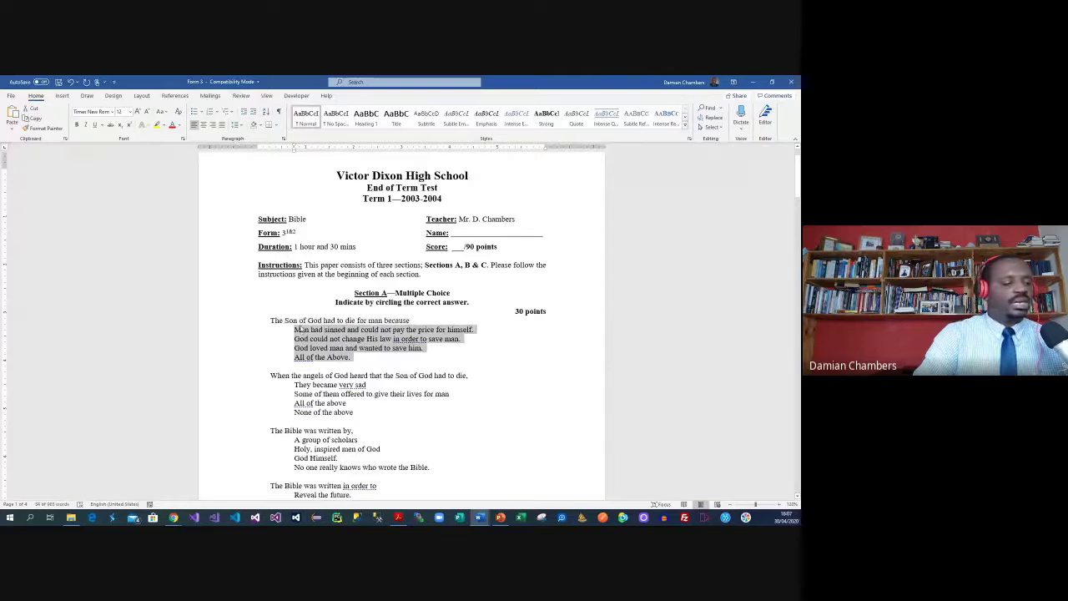
key(alt+Tab)
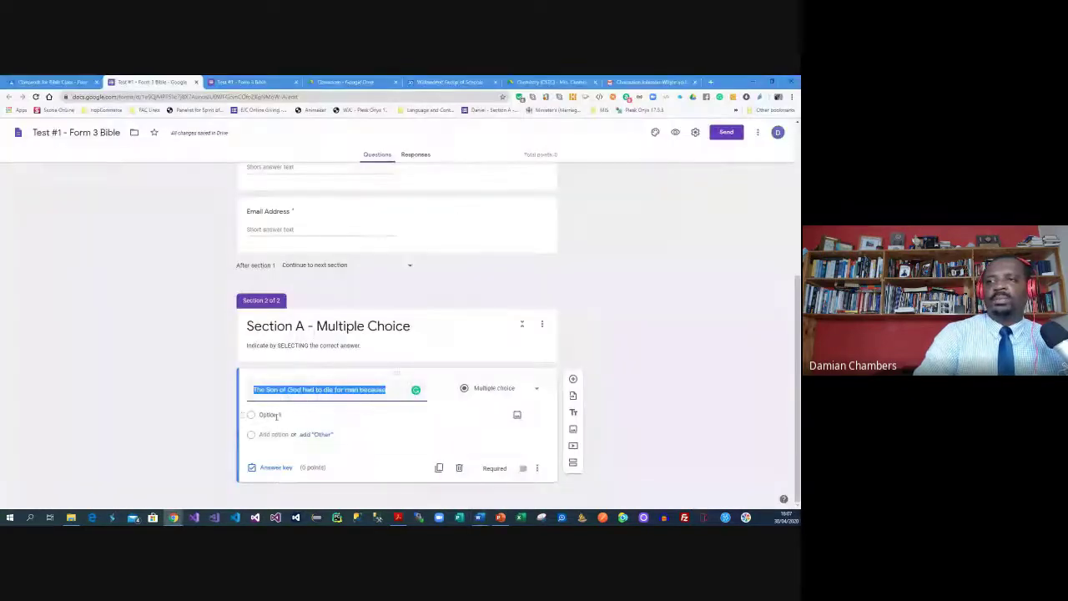
click(282, 411)
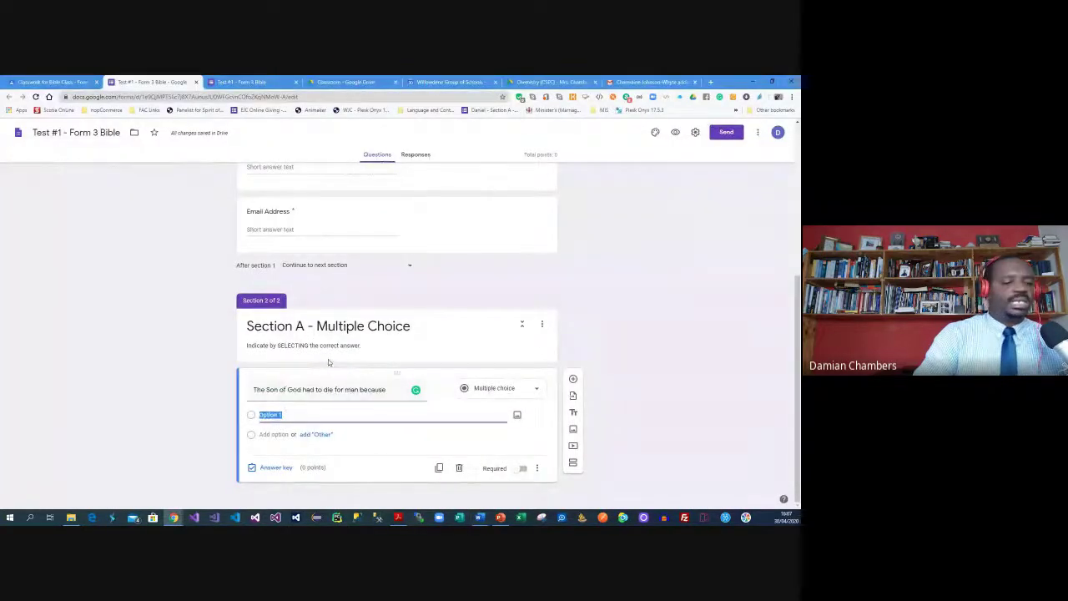
key(ctrl+v)
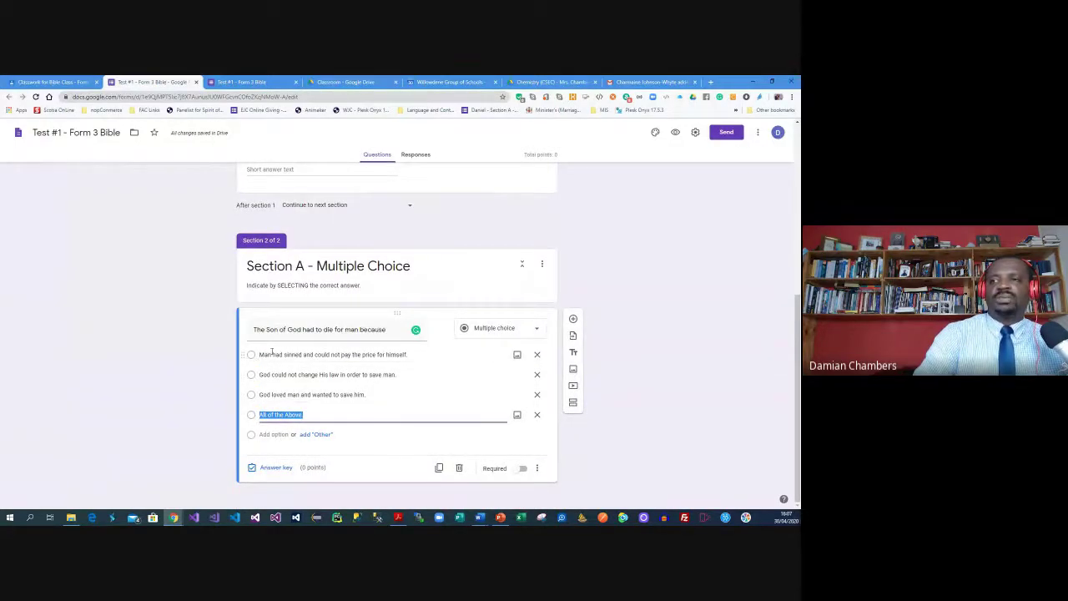
click(509, 330)
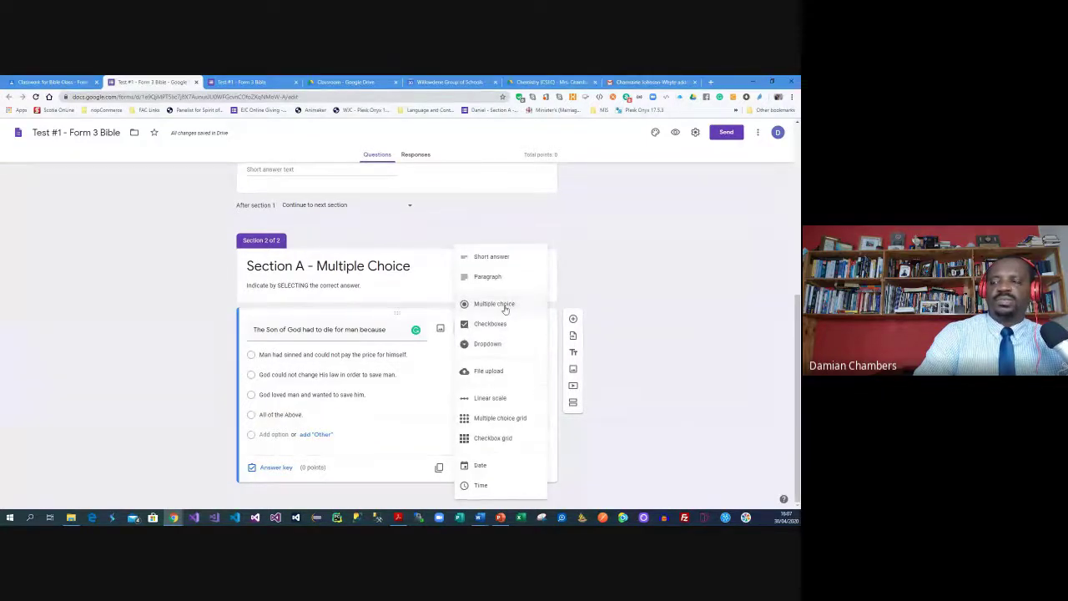
Keep the question multiple choice, key 'All of the Above.' as correct, and make it worth 2 points
click(663, 264)
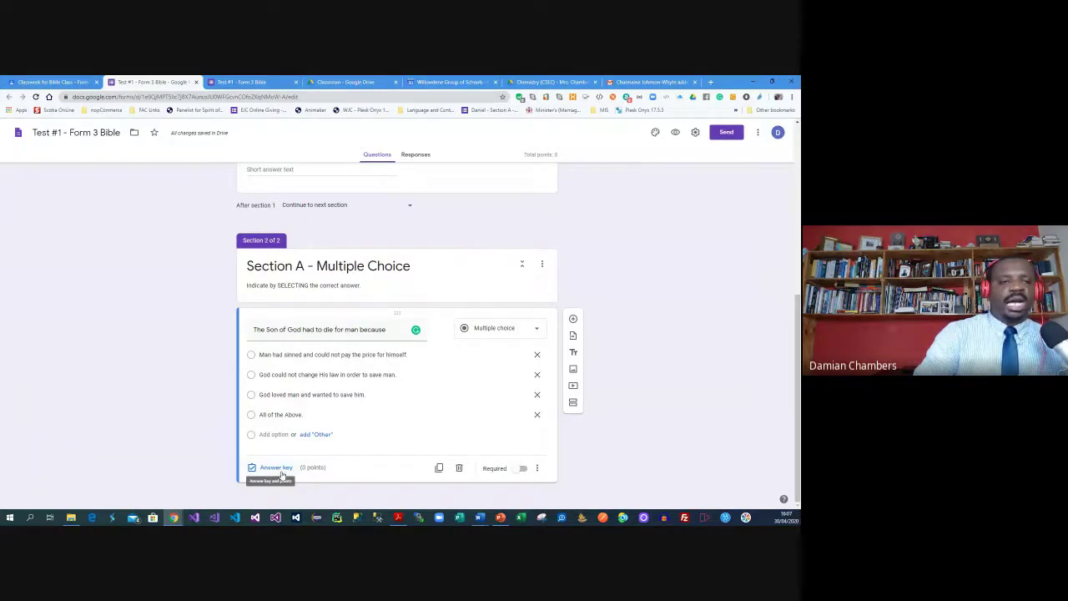
click(278, 470)
click(522, 352)
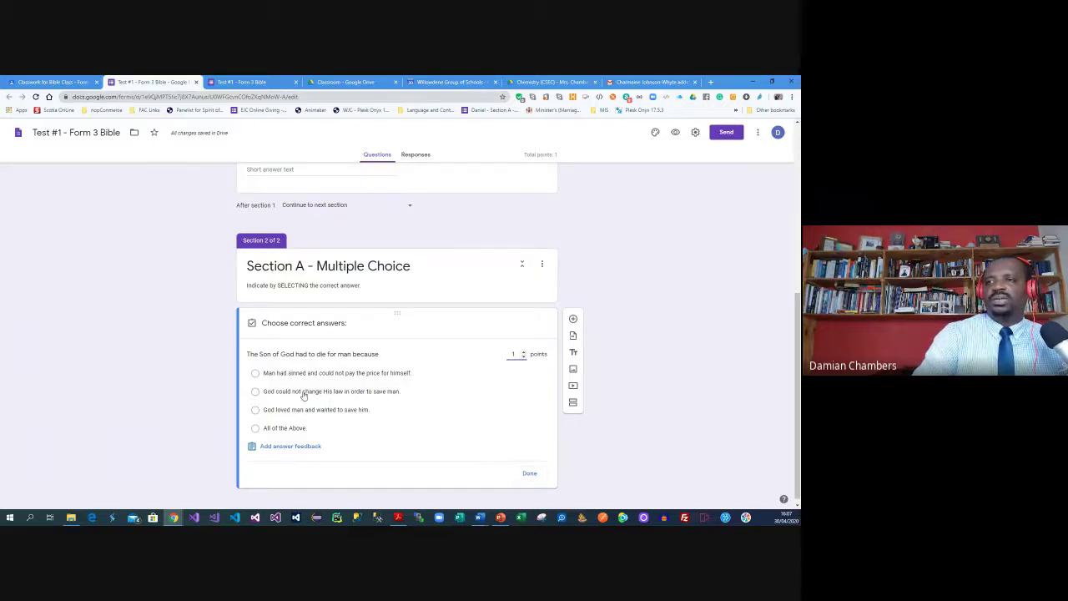
click(256, 429)
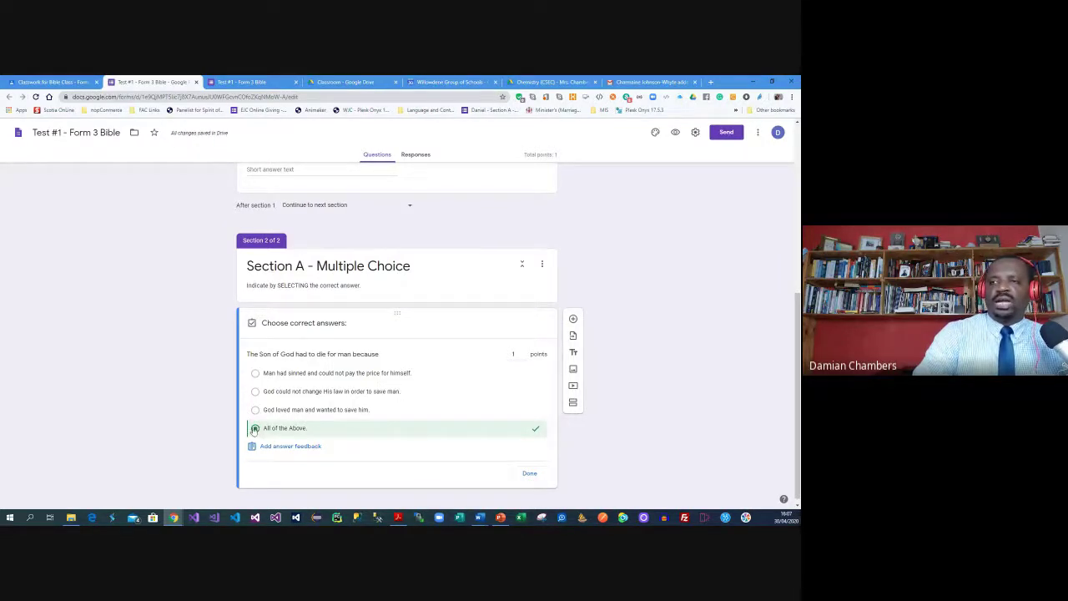
click(523, 351)
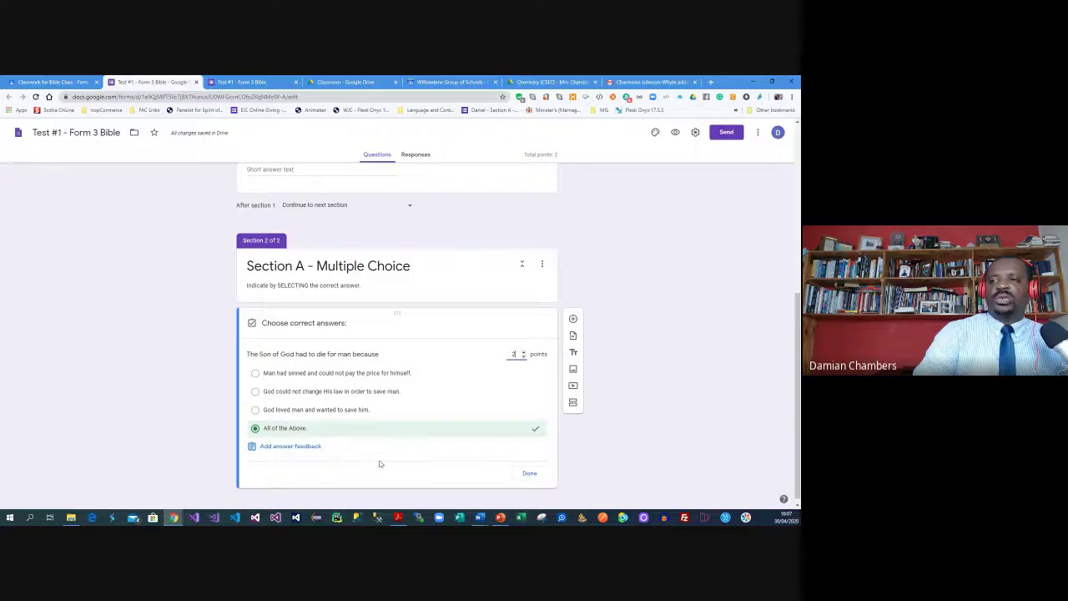
click(286, 449)
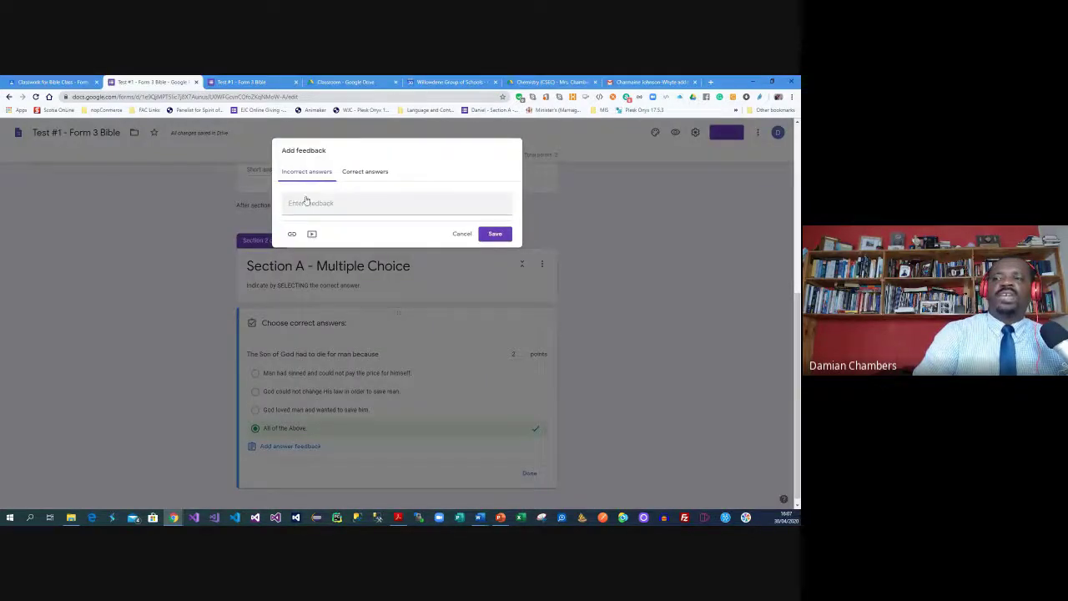
Save feedback 'Always pay attention to all of the above options.' for incorrect and 'Excellent' for correct
click(308, 202)
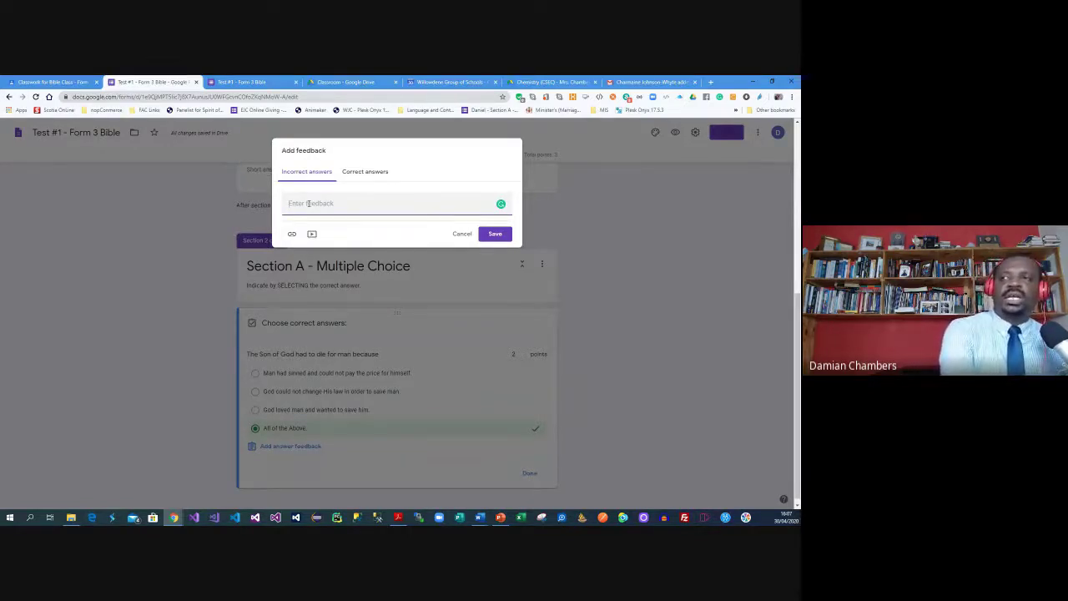
text(Please)
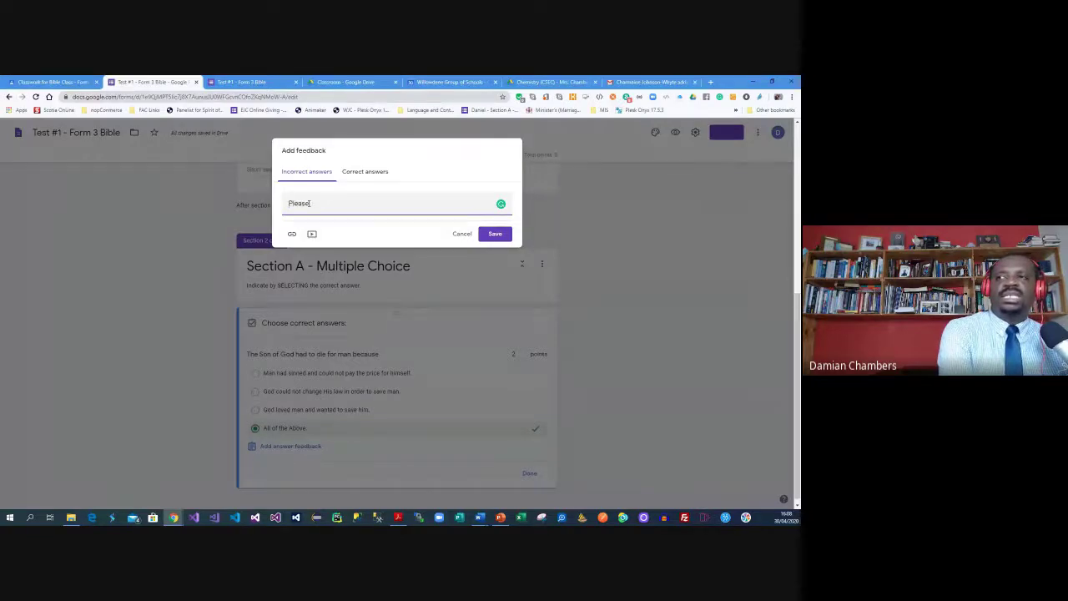
key(BackSpace)
key(BackSpace)
key(BackSpace)
key(BackSpace)
key(BackSpace)
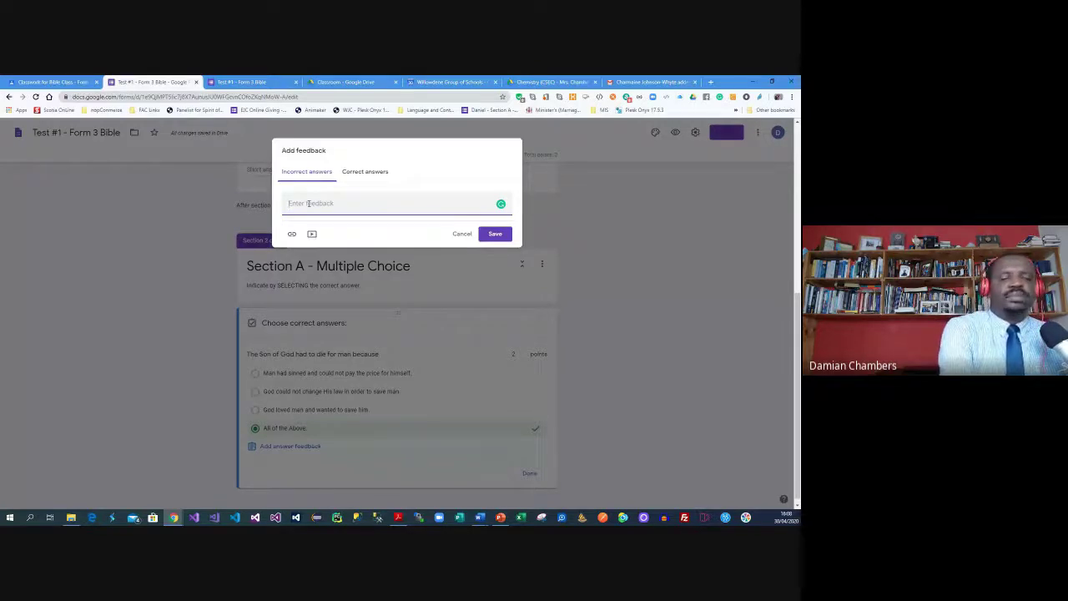
text(Always pay attention to all o)
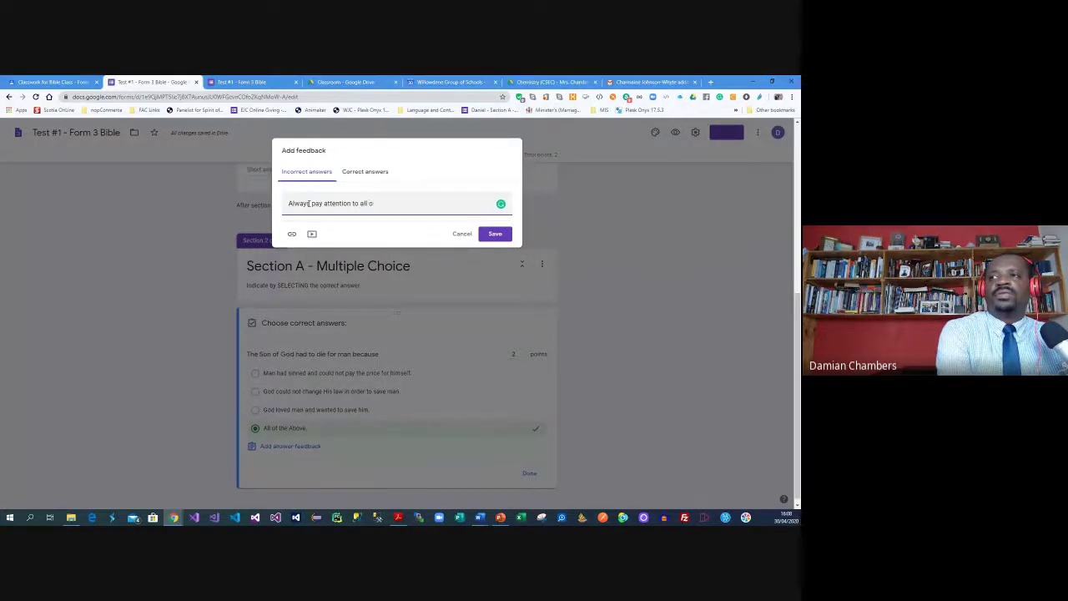
text(f the above option)
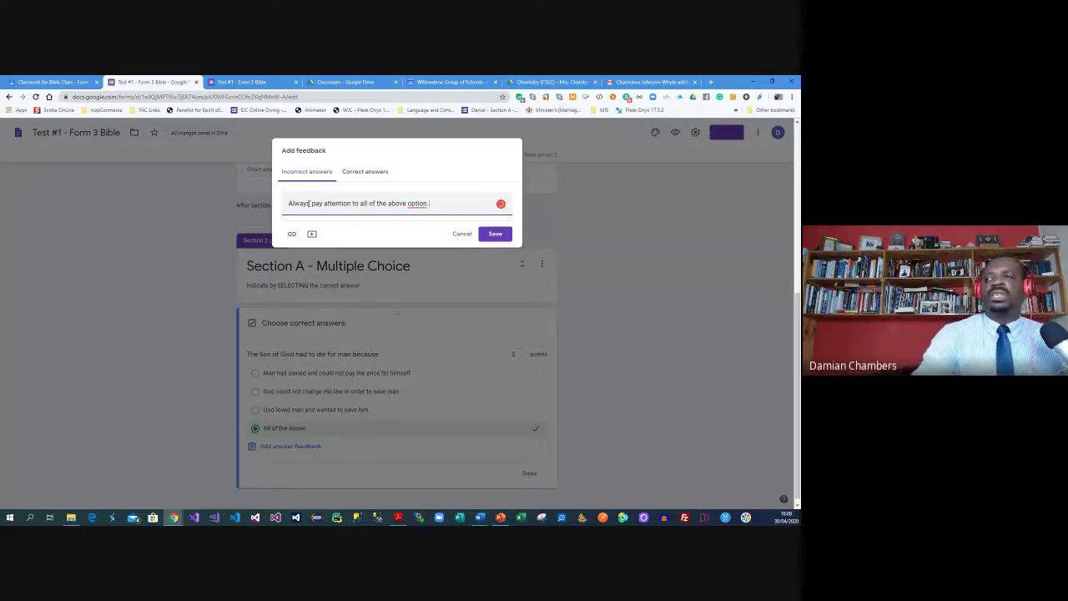
click(410, 205)
click(417, 228)
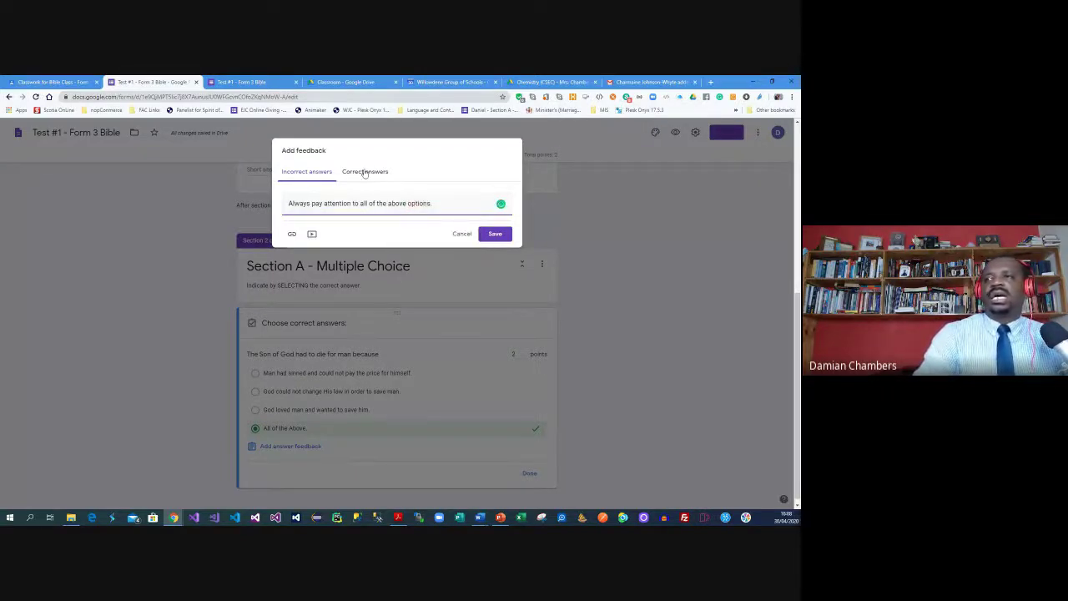
click(365, 172)
text(Veru)
key(BackSpace)
text(Excellent)
click(494, 233)
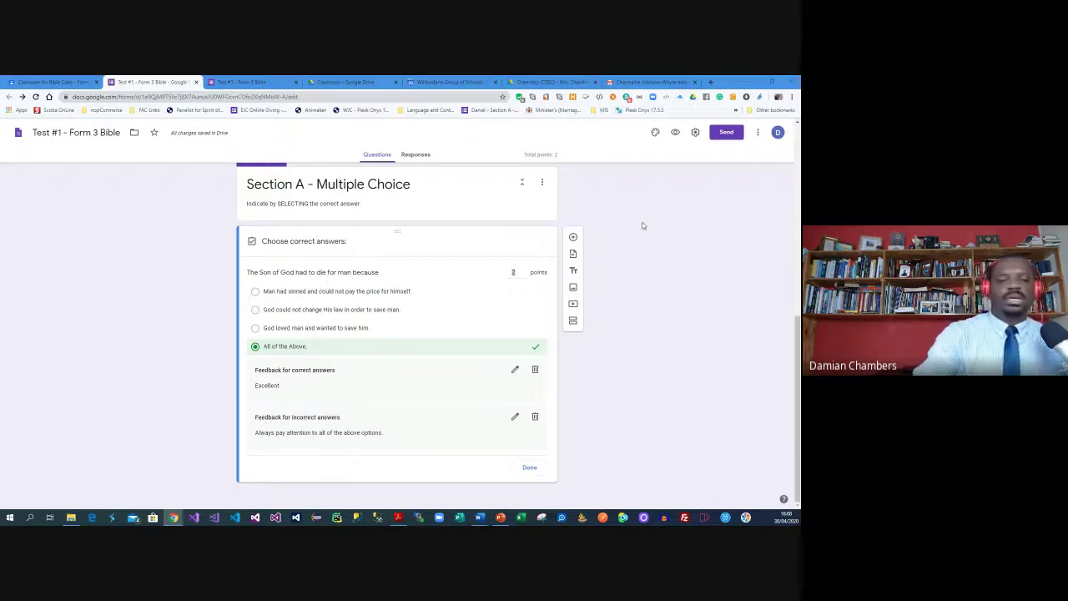
Zoom and scroll the form page to review the first question
key(ctrl+plus)
key(ctrl+plus)
key(ctrl+plus)
key(ctrl+plus)
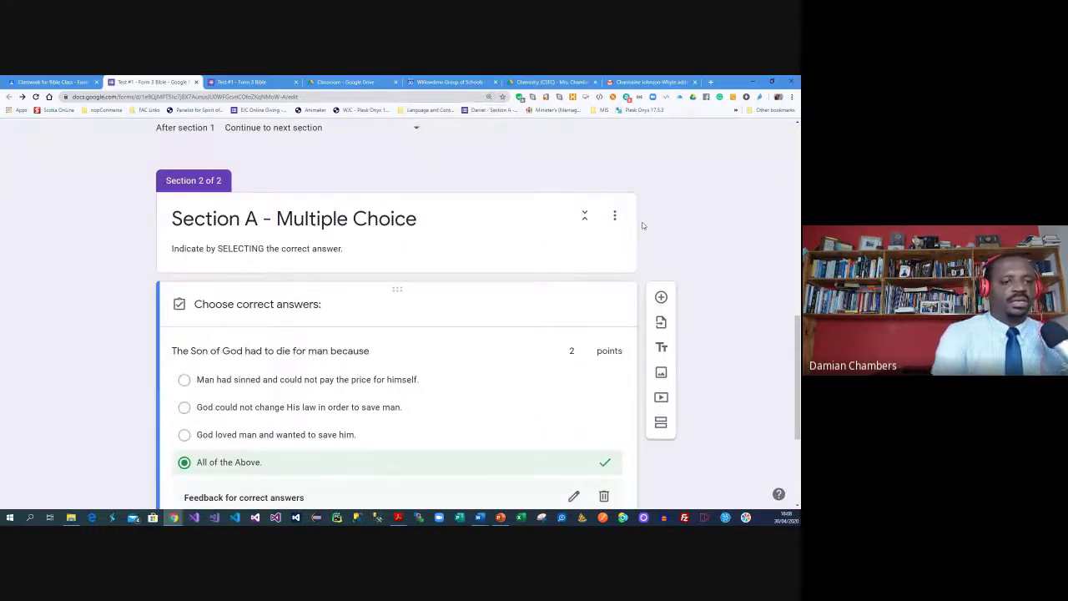
key(ctrl+minus)
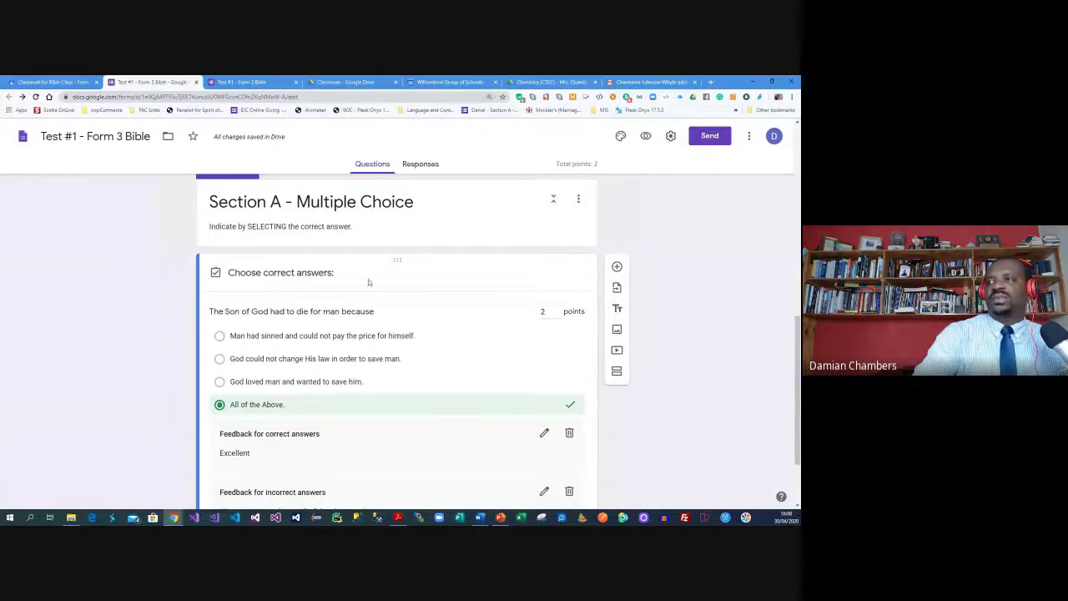
scroll(489, 274, down, 2)
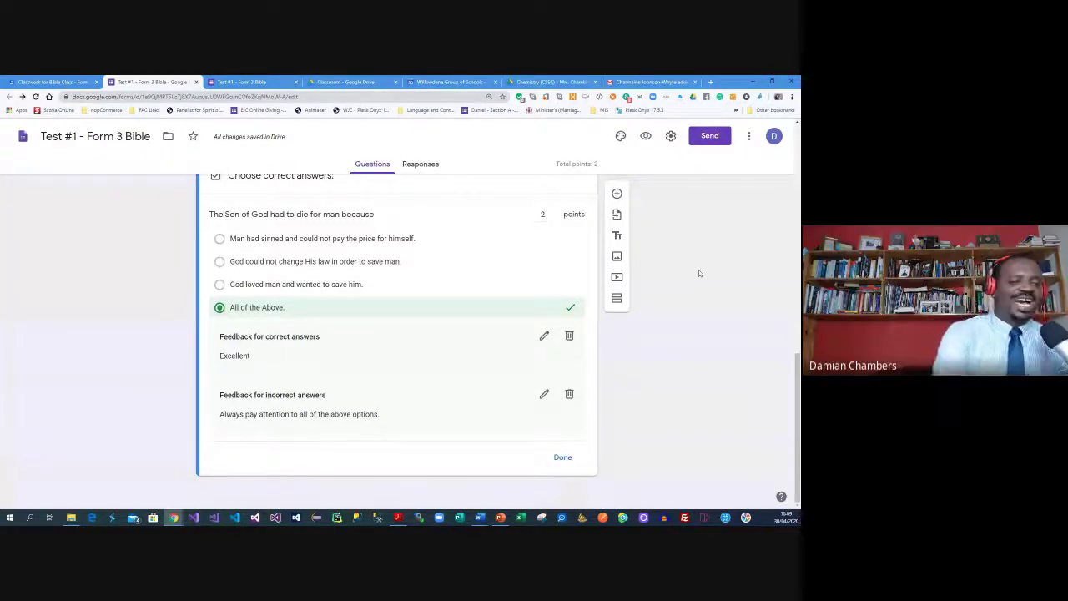
key(ctrl+plus)
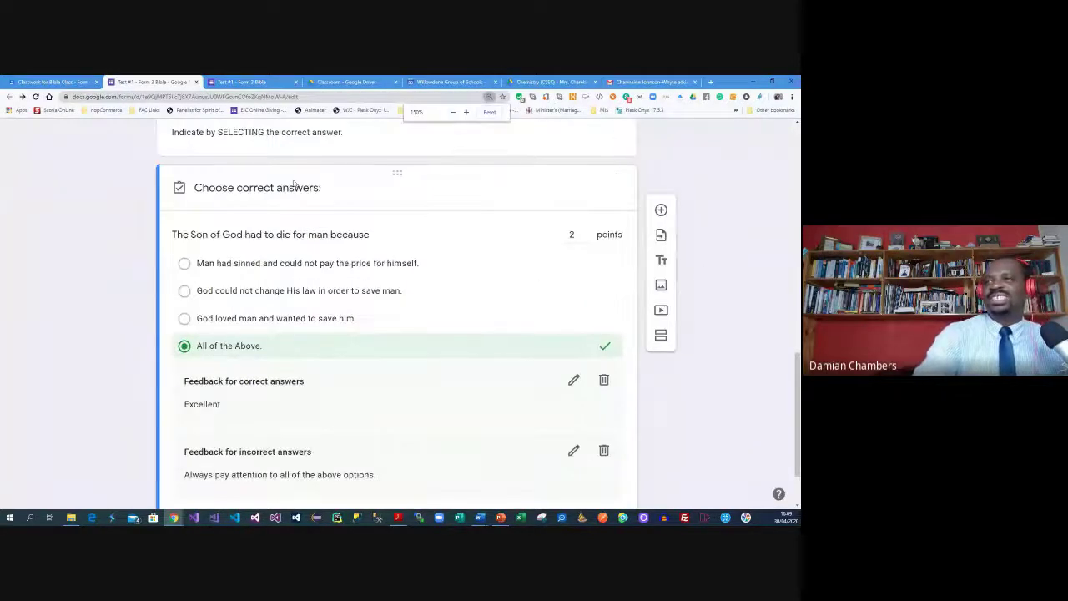
scroll(664, 215, up, 2)
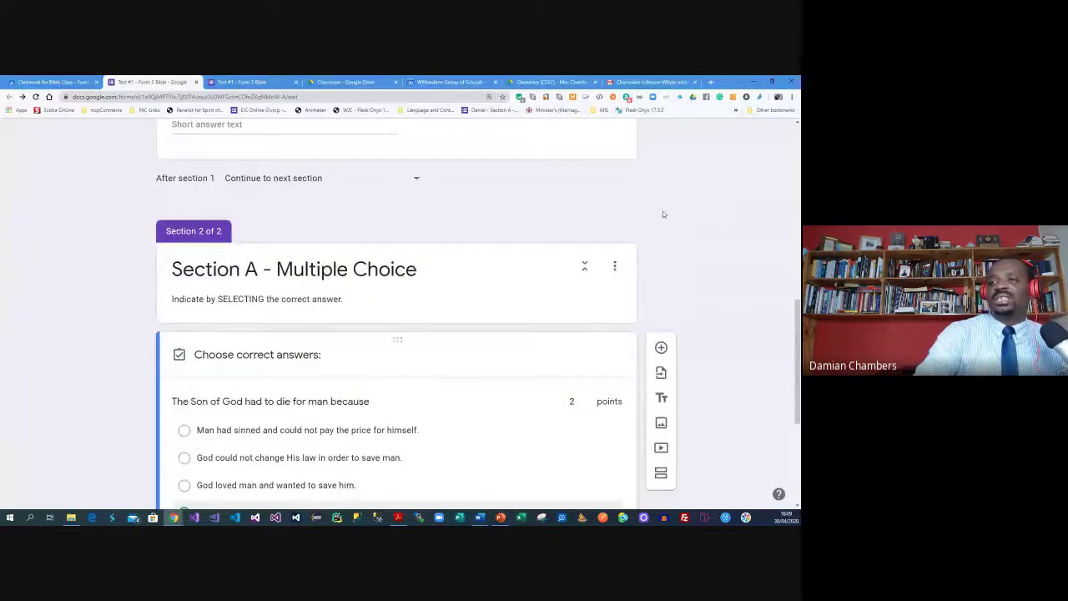
scroll(663, 214, up, 4)
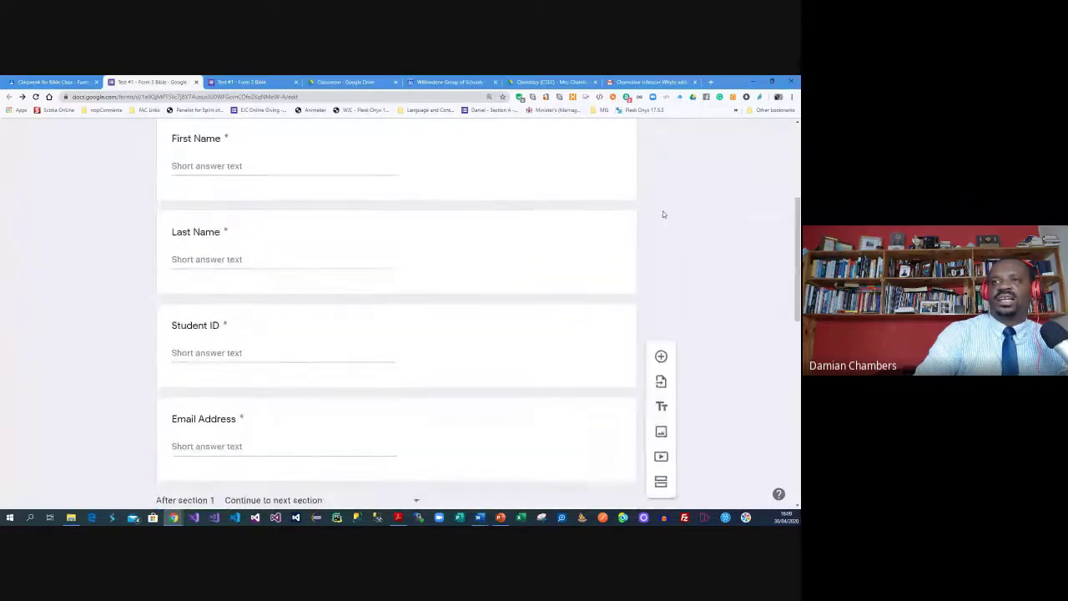
scroll(663, 214, down, 8)
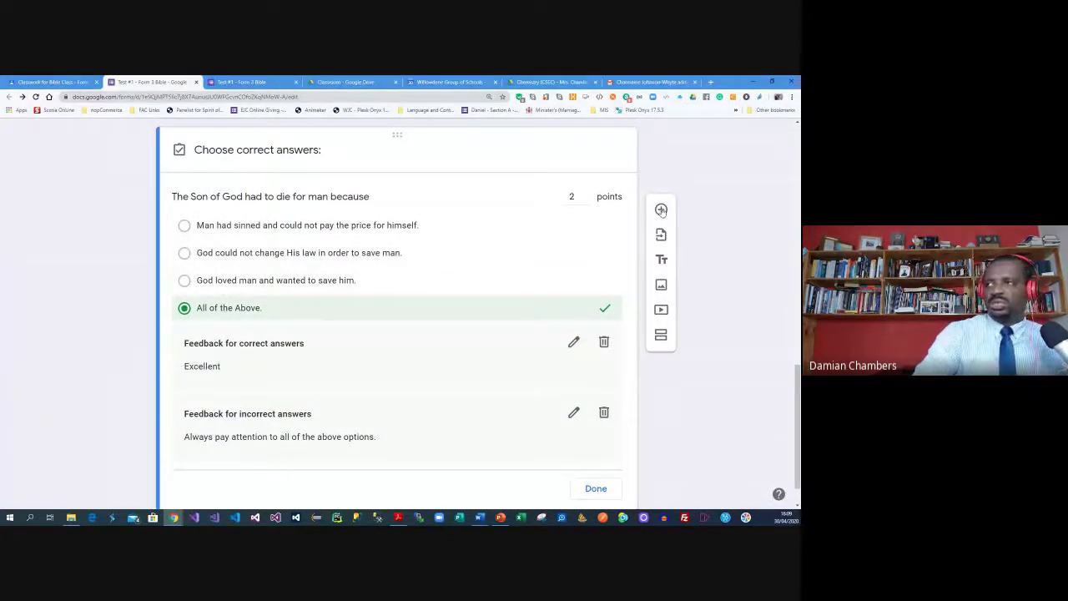
scroll(674, 209, down, 1)
Add a blank question below the first one and select the angels question line in Word
click(660, 210)
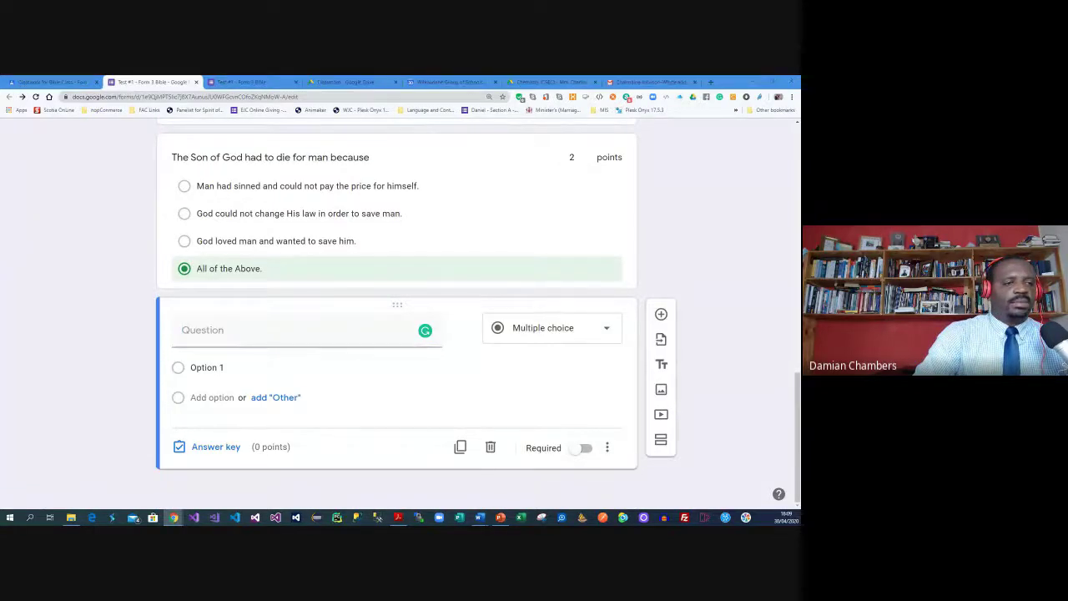
key(alt+Tab)
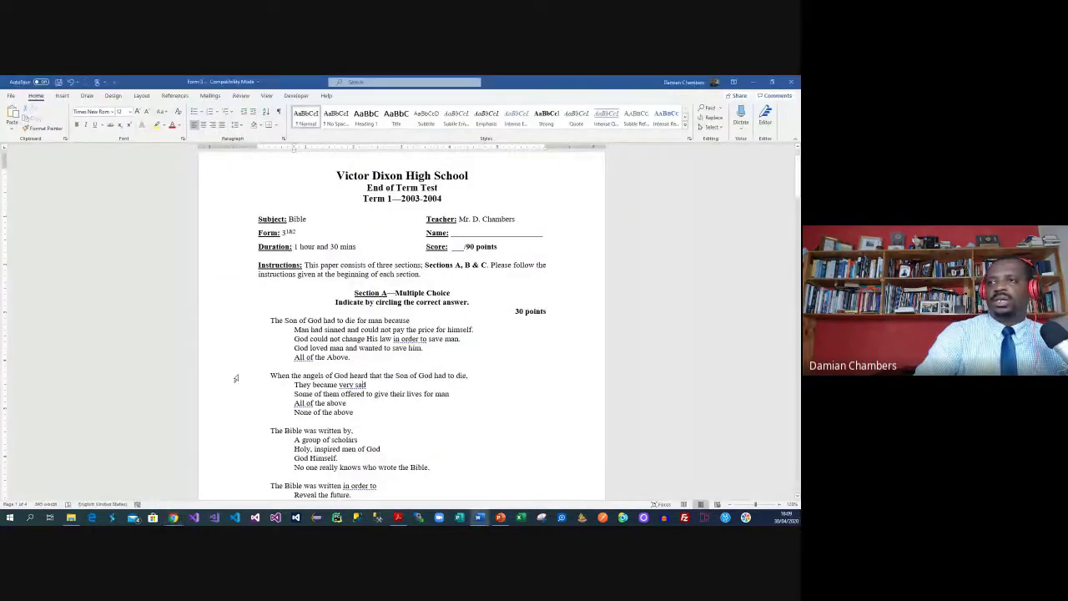
click(236, 378)
Paste the angels question and its four answers from Word as separate options
key(ctrl+c)
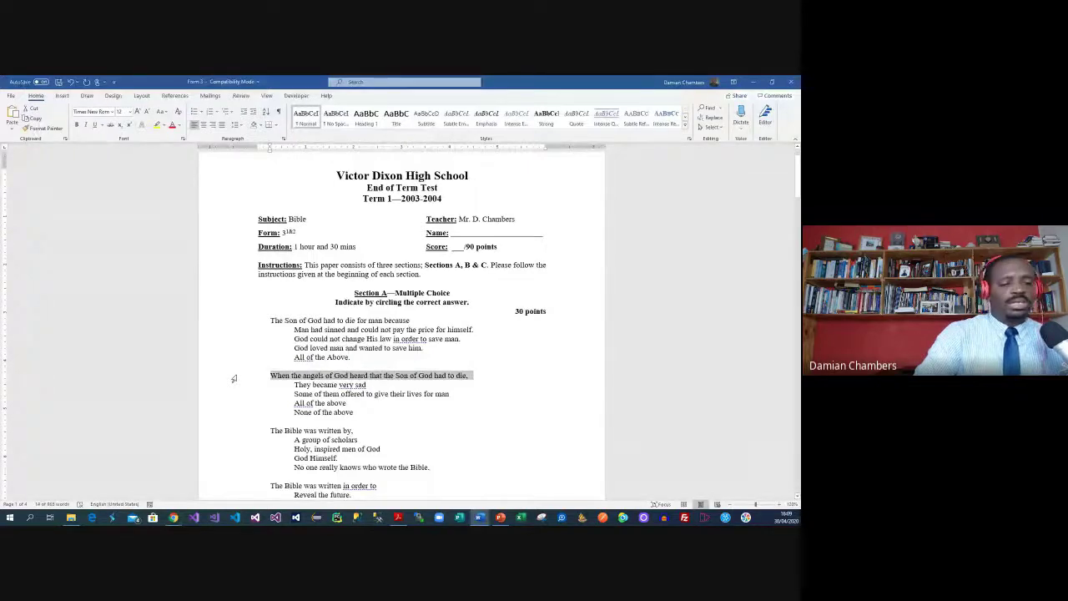
key(alt+Tab)
click(292, 346)
key(ctrl+v)
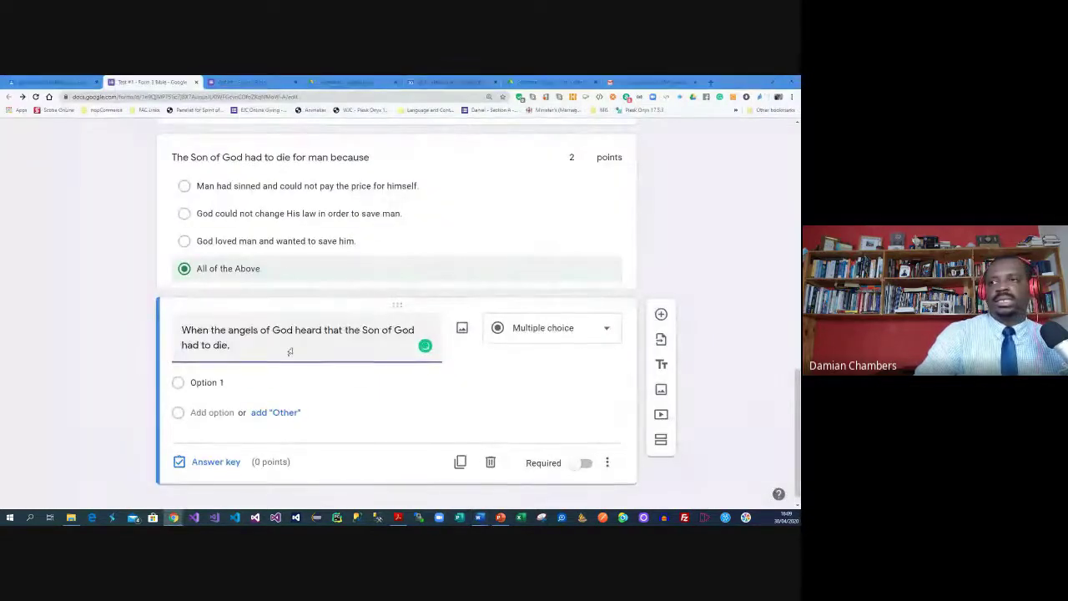
key(alt+Tab)
drag(295, 384, 355, 410)
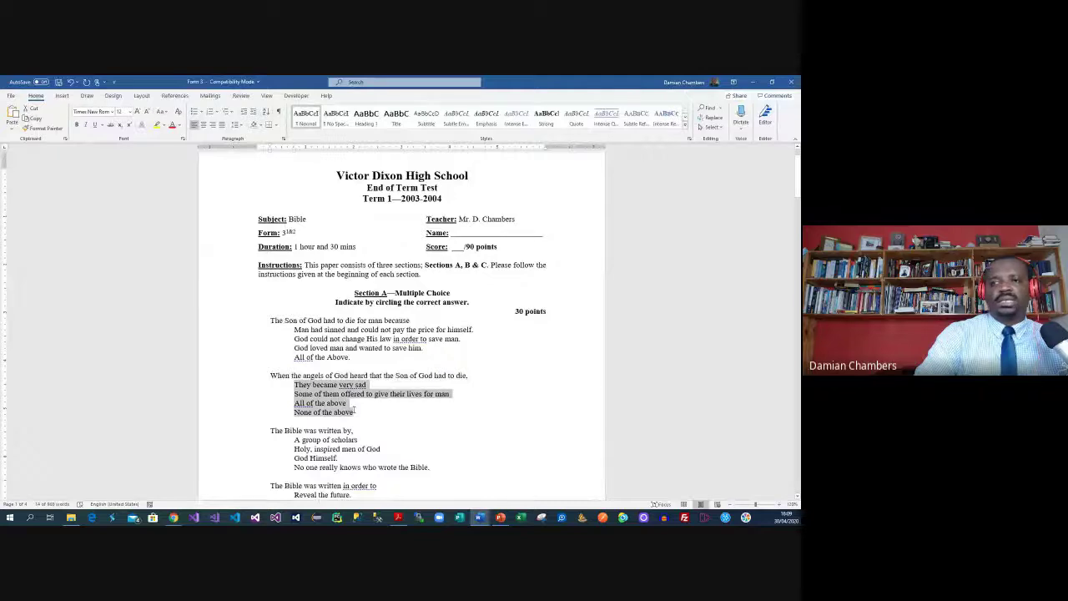
key(ctrl+c)
key(alt+Tab)
click(207, 382)
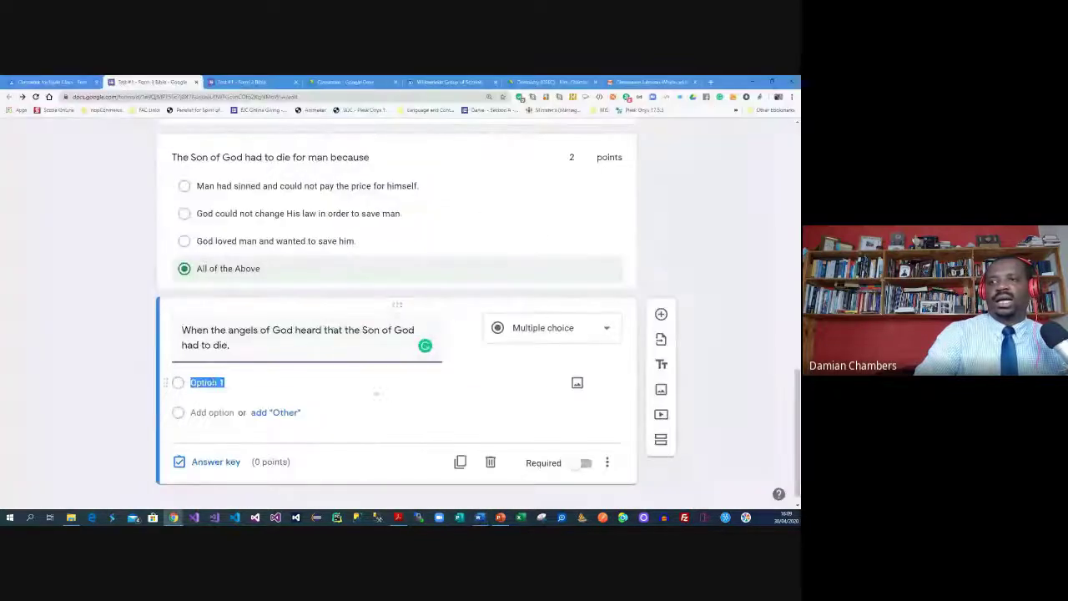
key(ctrl+v)
Lowercase the first two options, starting them 'they' and 'some'
click(203, 382)
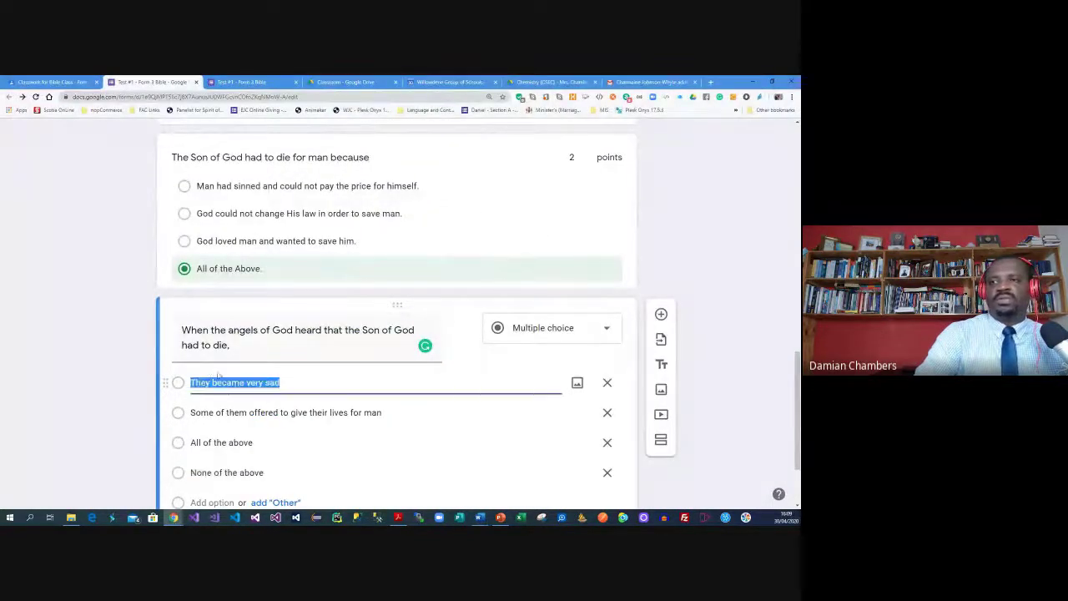
click(217, 381)
key(Home)
key(Delete)
text(t)
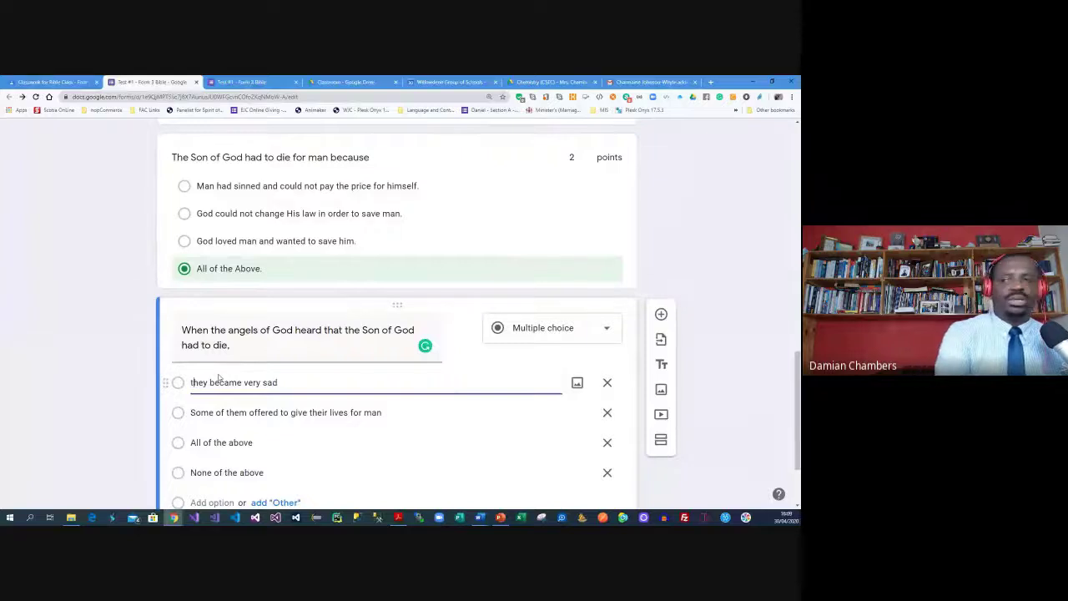
click(208, 411)
click(208, 409)
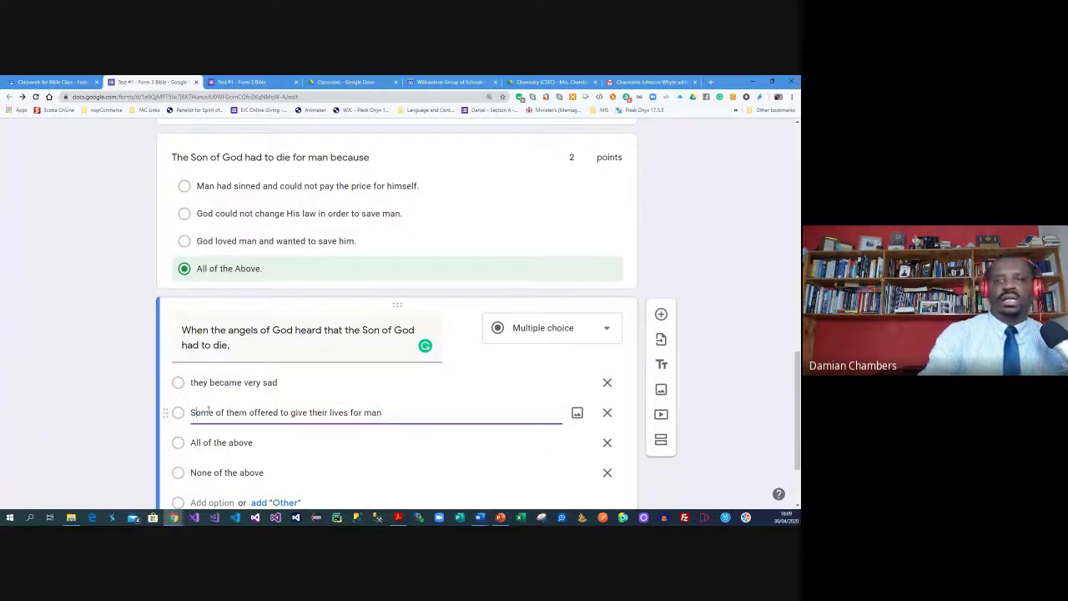
key(Home)
key(Delete)
text(s)
Lowercase the last two options, starting them 'all' and 'none'
scroll(207, 413, down, 1)
click(199, 402)
click(199, 401)
key(Home)
key(Delete)
text(a)
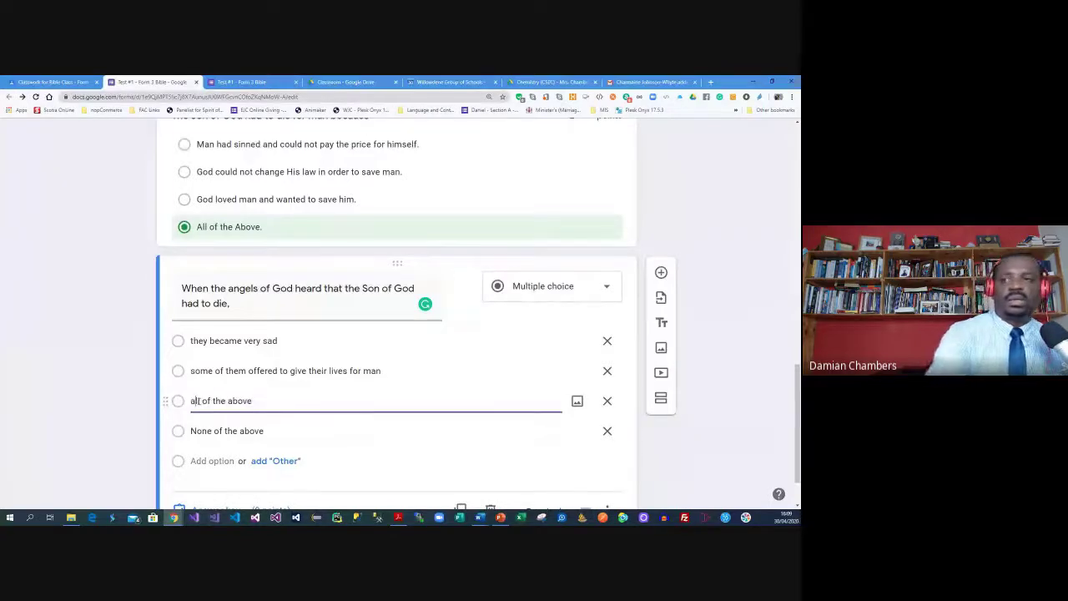
click(195, 430)
click(196, 430)
key(BackSpace)
text(n)
click(446, 341)
Key 'all of the above' as correct and make the question worth 2 points
scroll(392, 367, down, 1)
click(219, 447)
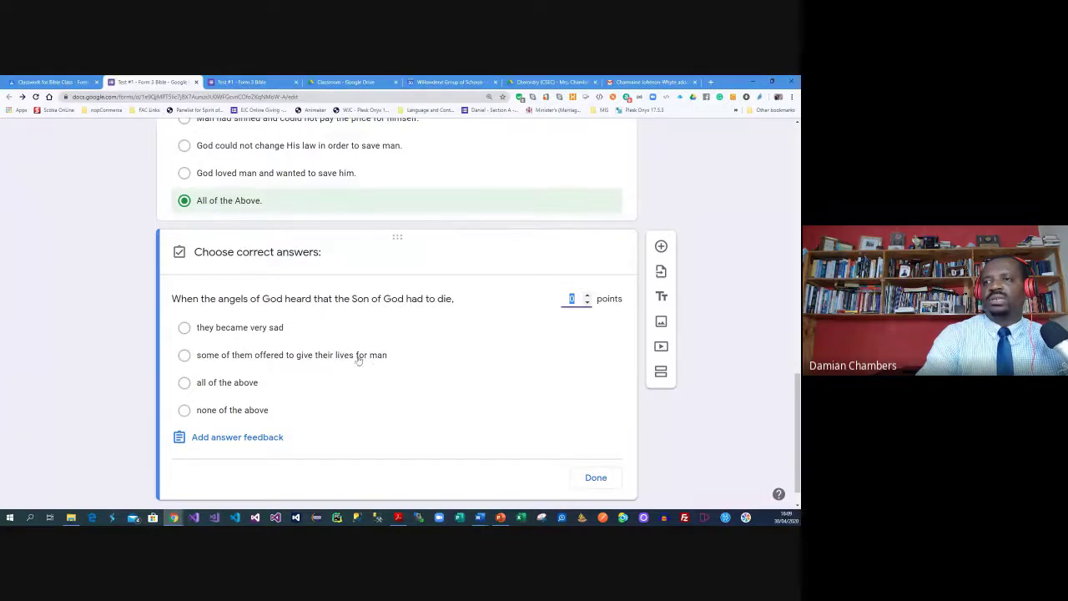
click(184, 385)
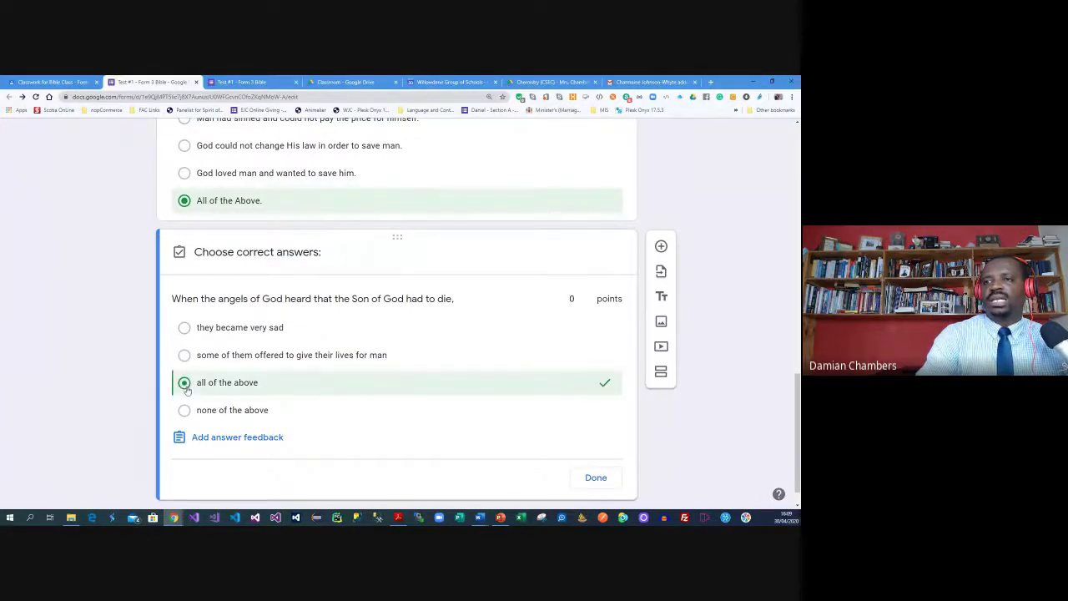
double_click(587, 296)
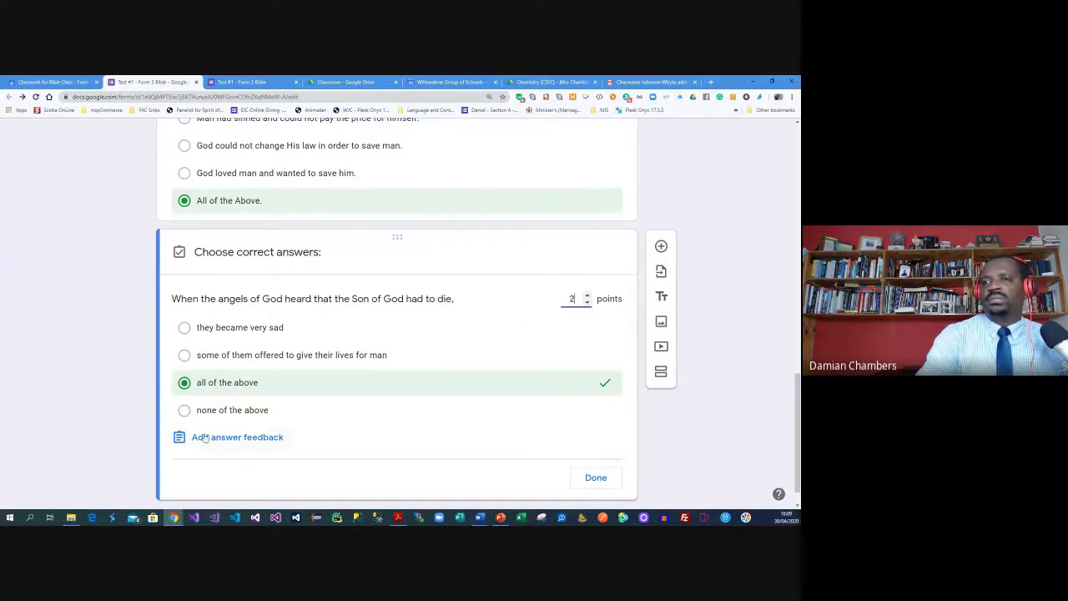
scroll(500, 418, down, 1)
click(596, 448)
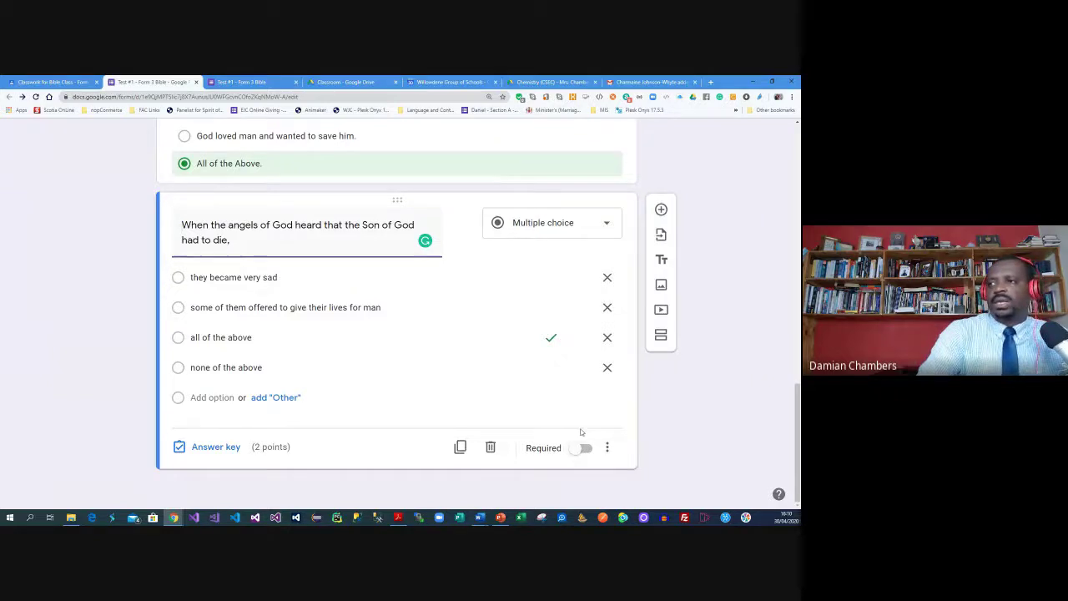
Add a new section titled 'Section B' after the angels question
click(667, 341)
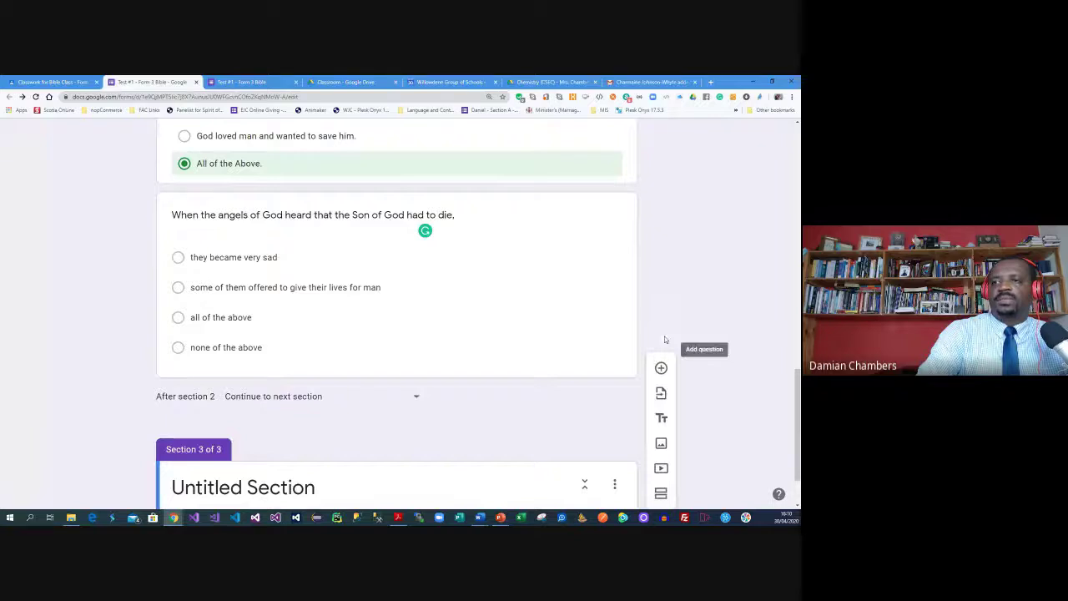
text(Se)
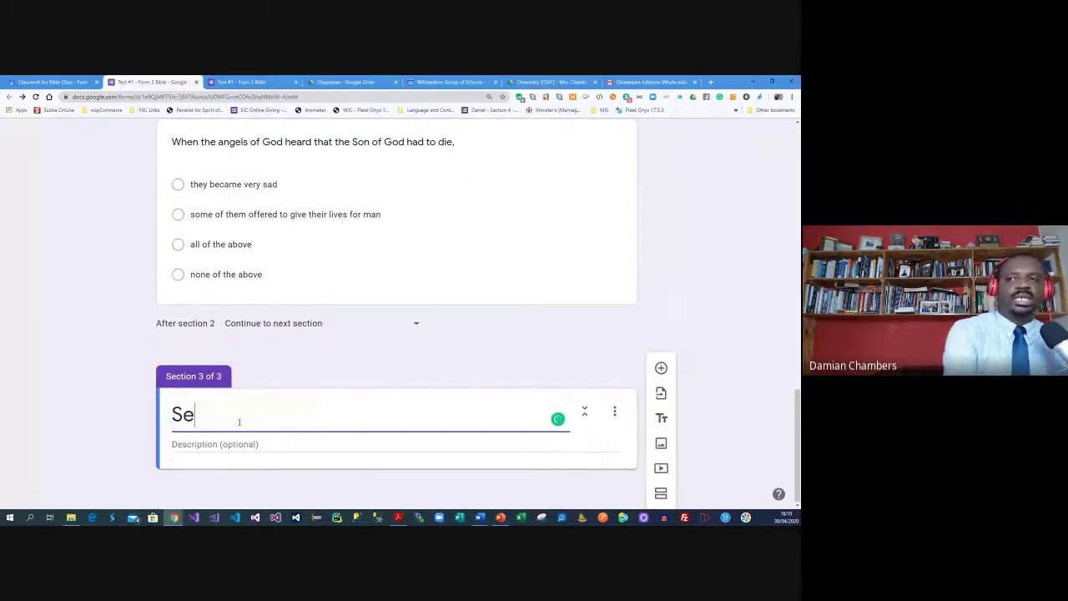
text(ction B)
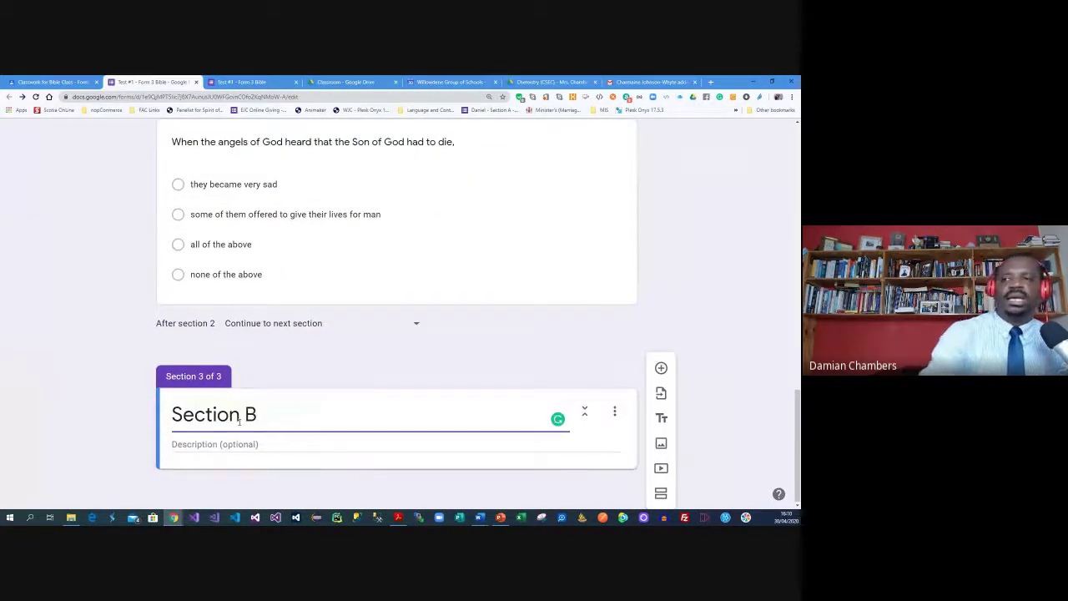
click(237, 443)
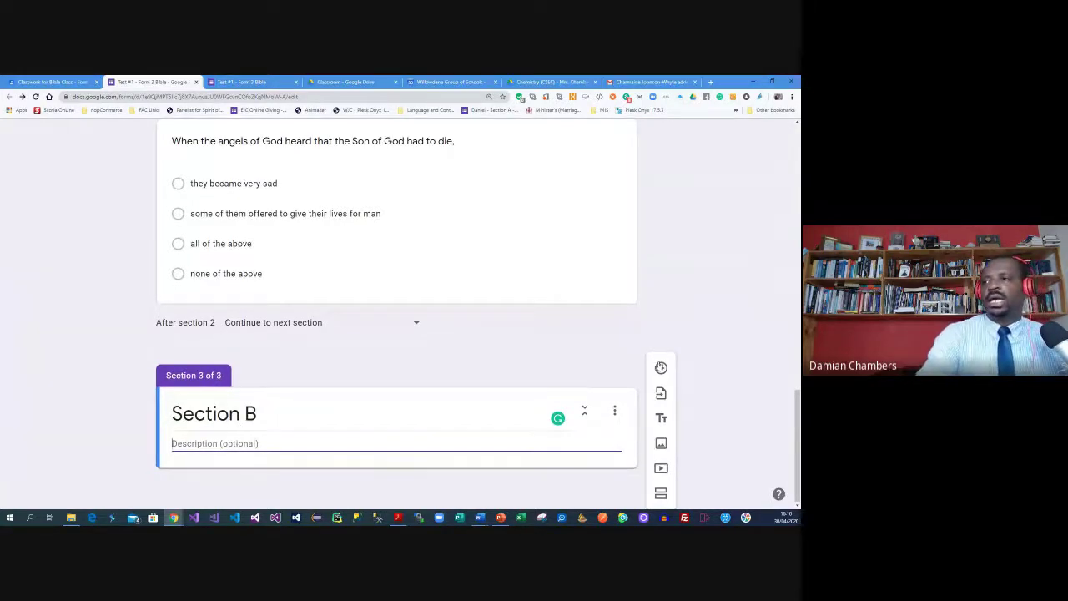
Add a question reading 'There are 69 books in the Bible.' copied from the Word test
click(661, 369)
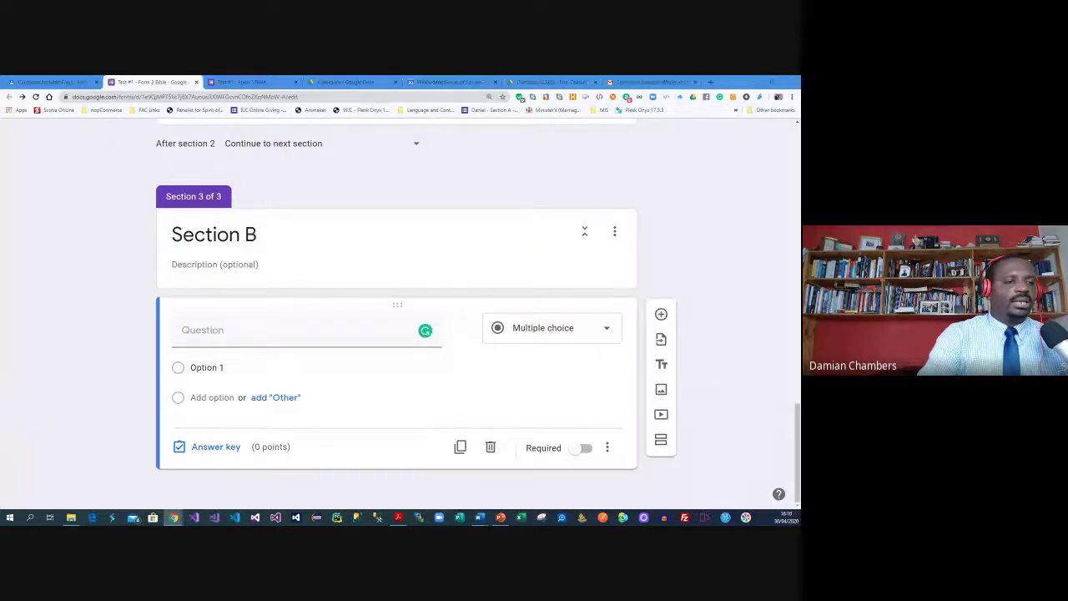
scroll(552, 281, down, 15)
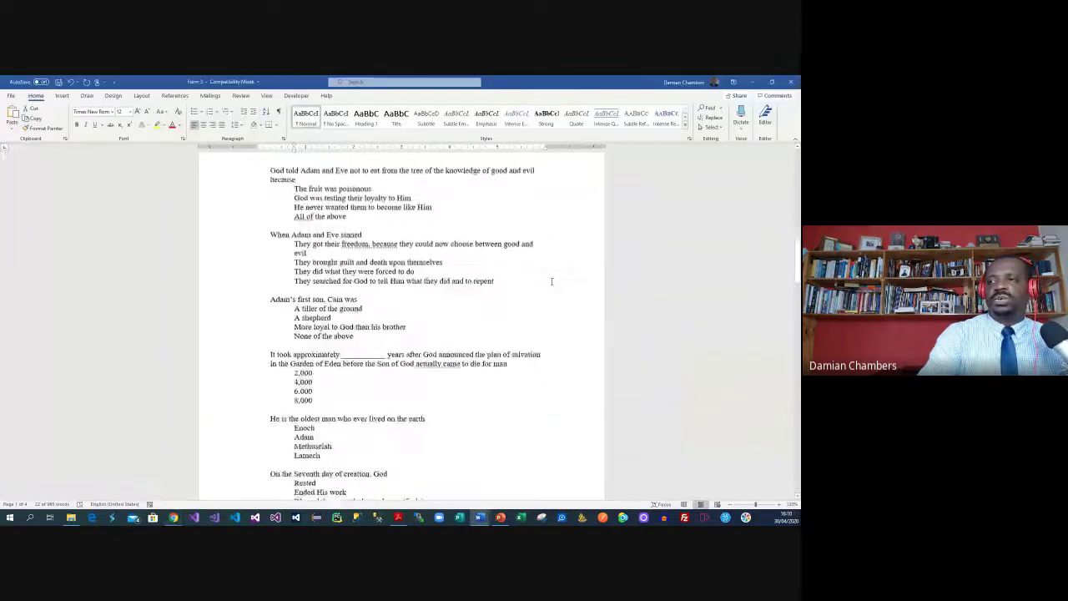
scroll(551, 281, down, 10)
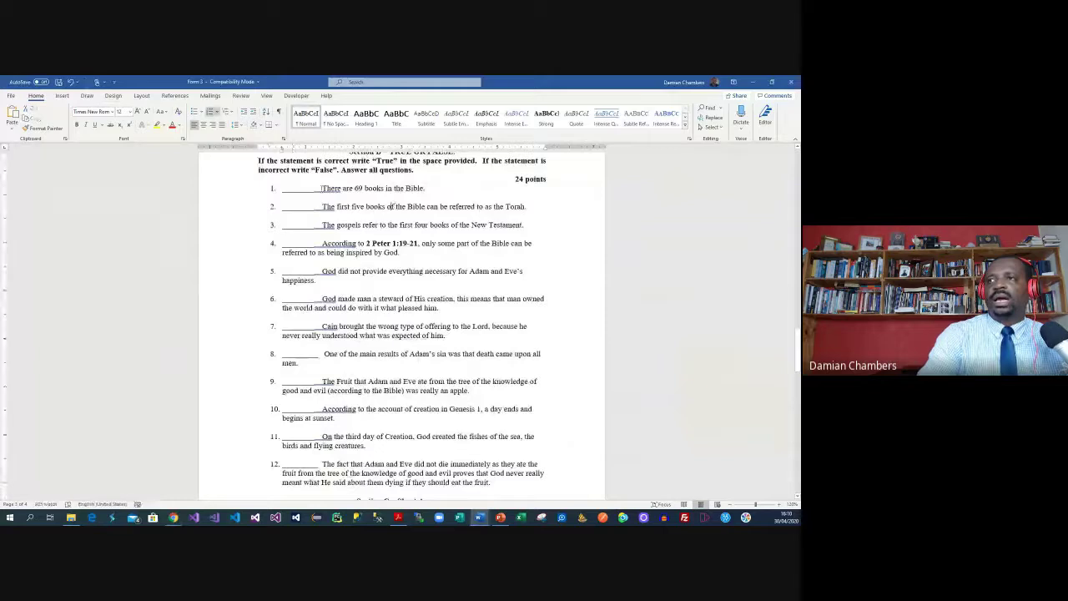
drag(323, 187, 428, 190)
key(ctrl+c)
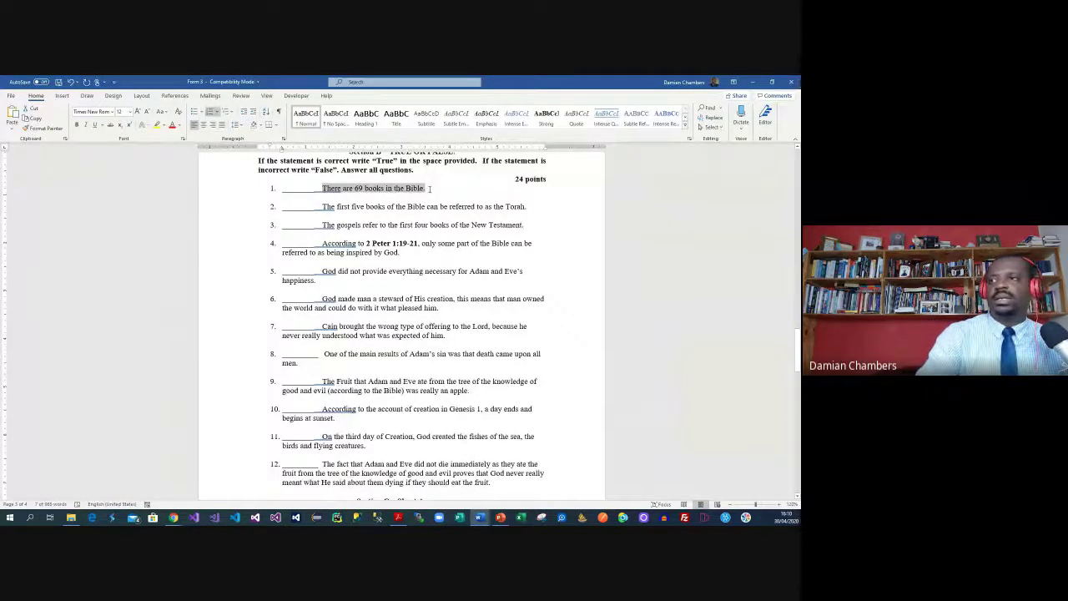
key(alt+Tab)
key(ctrl+v)
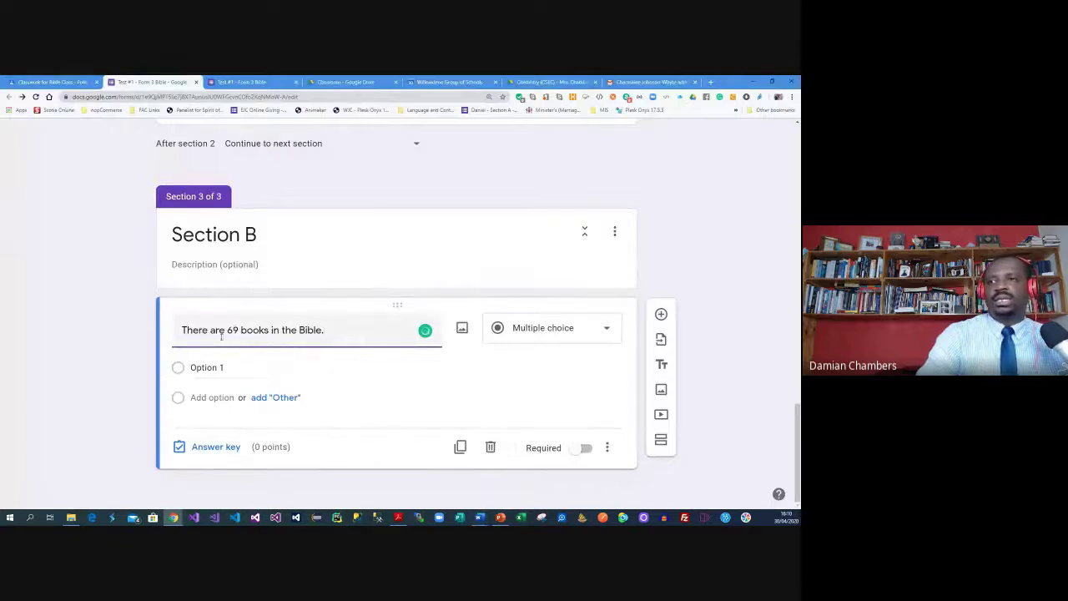
Give the 69-books question True/False options, with True keyed correct for 2 points
click(216, 367)
text(True)
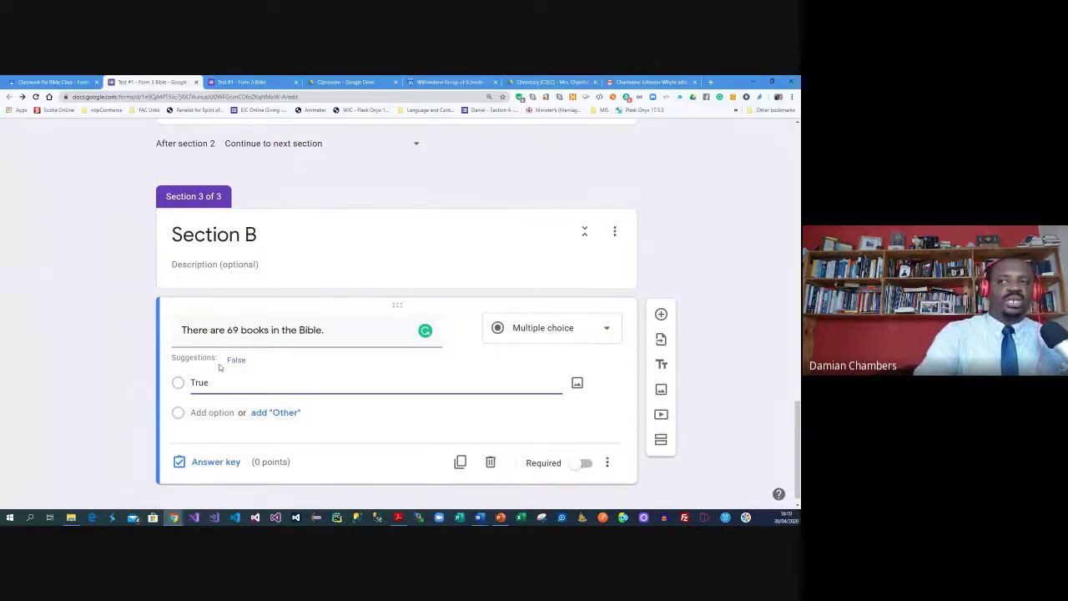
click(236, 360)
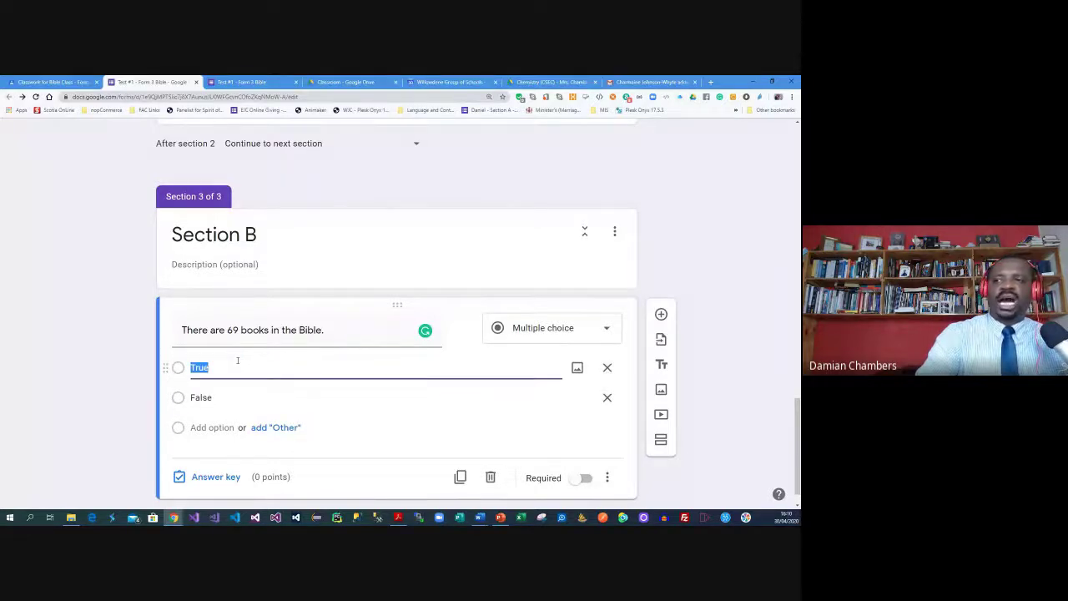
click(221, 448)
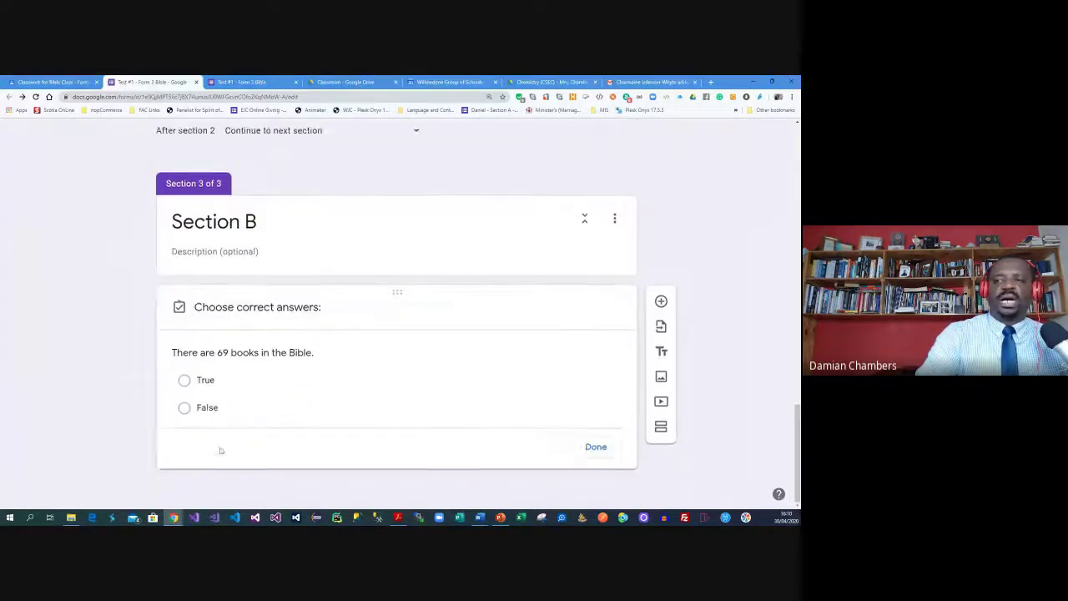
click(199, 373)
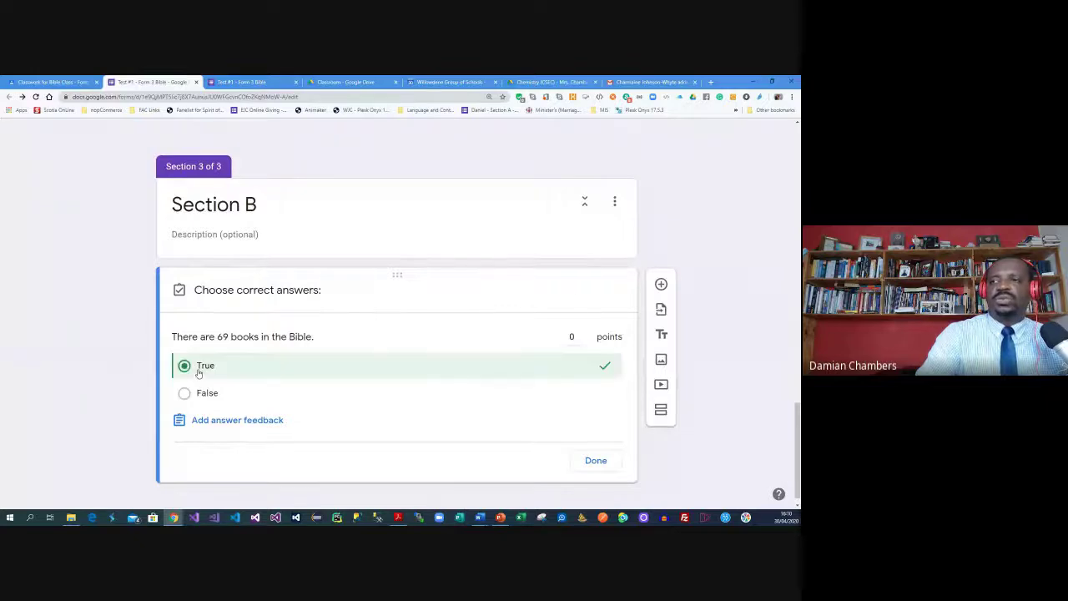
click(589, 332)
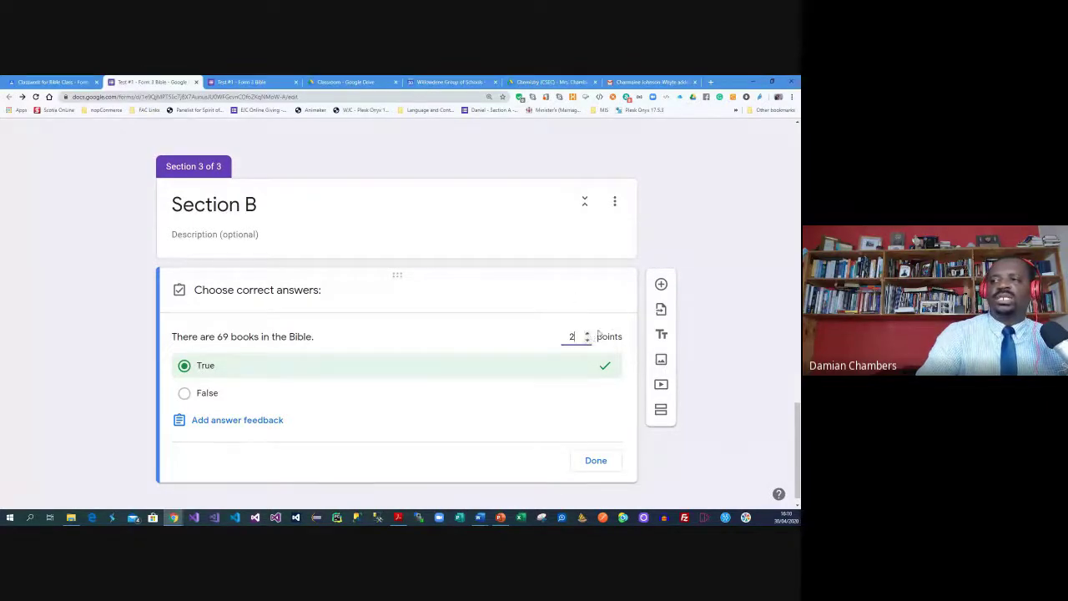
click(596, 461)
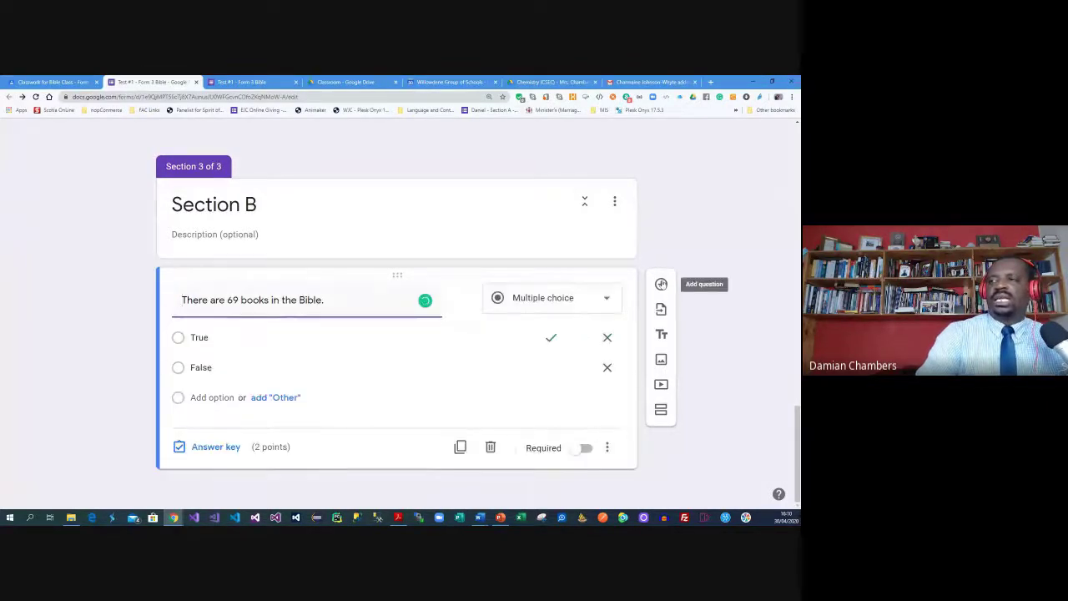
Add a new question containing the Torah statement copied from the Word test
click(661, 284)
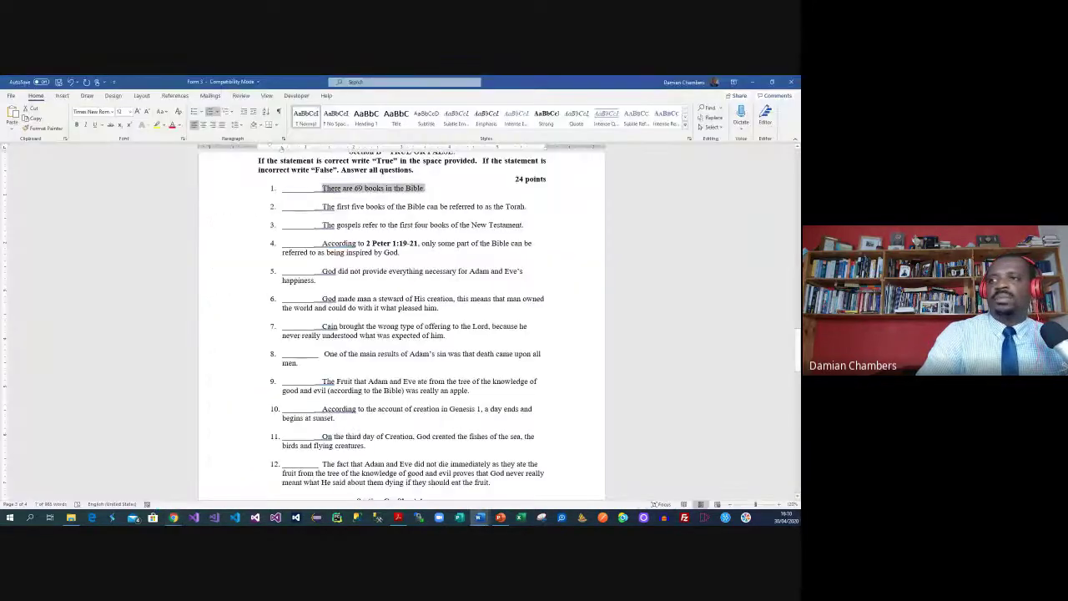
click(260, 208)
key(ctrl+c)
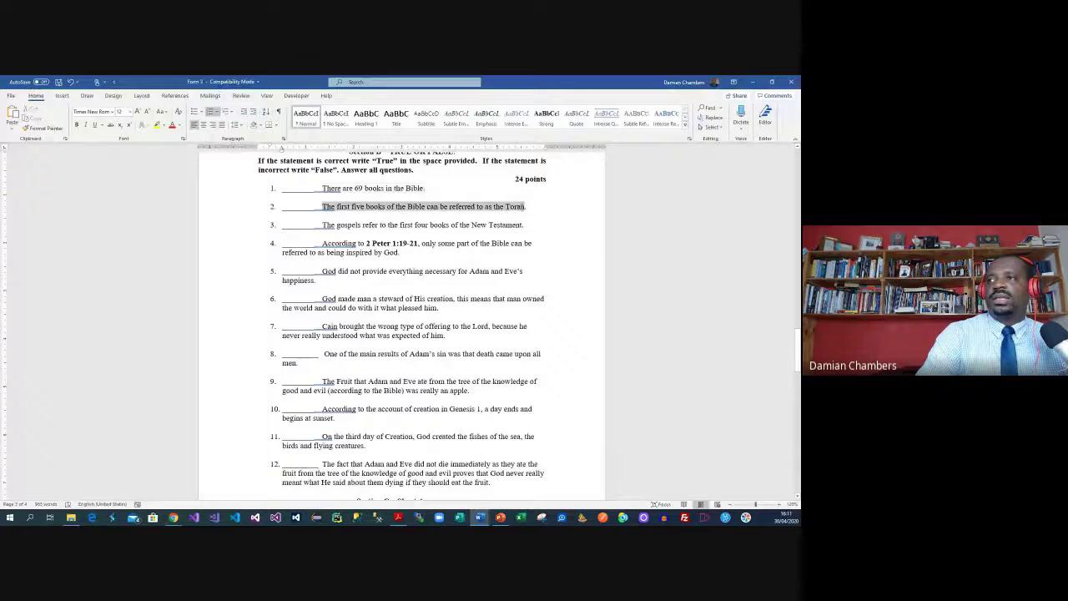
key(alt+Tab)
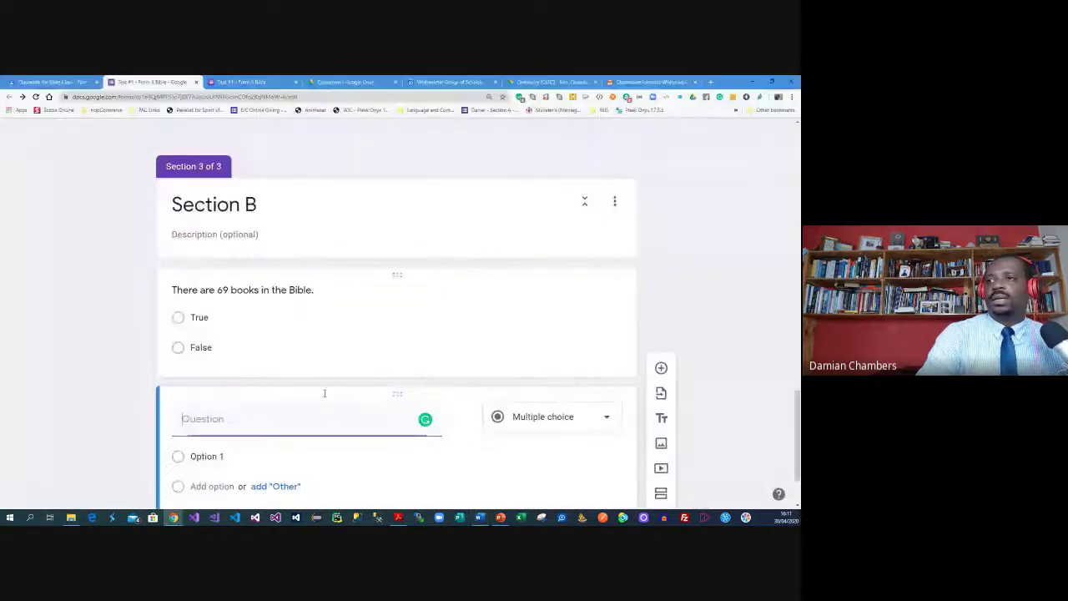
key(ctrl+v)
scroll(265, 413, down, 1)
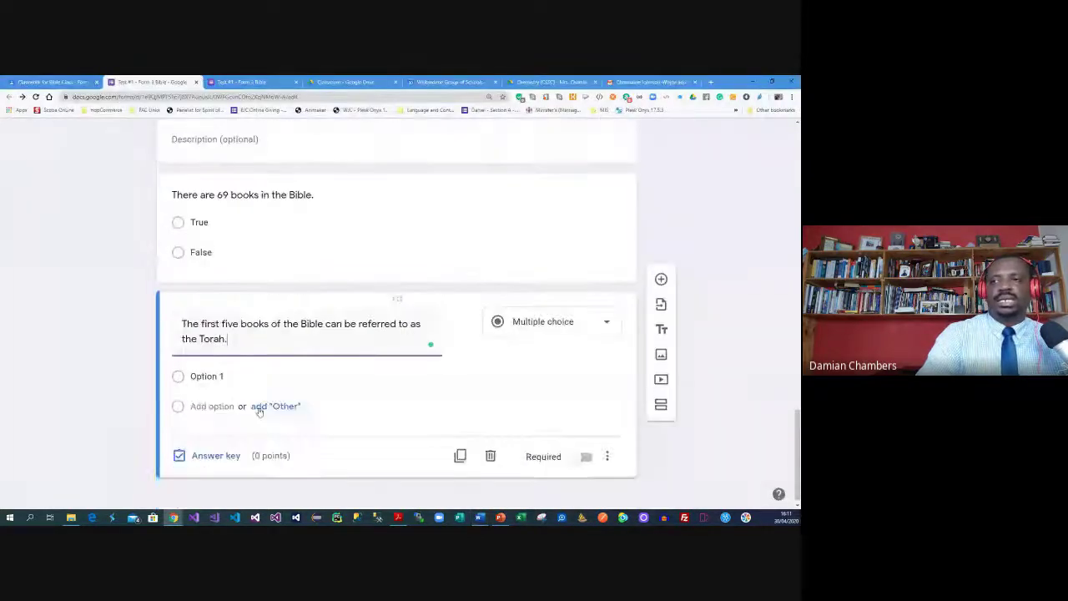
Make the Torah question True/False, with True as the correct answer worth 2 points
click(227, 367)
text(True)
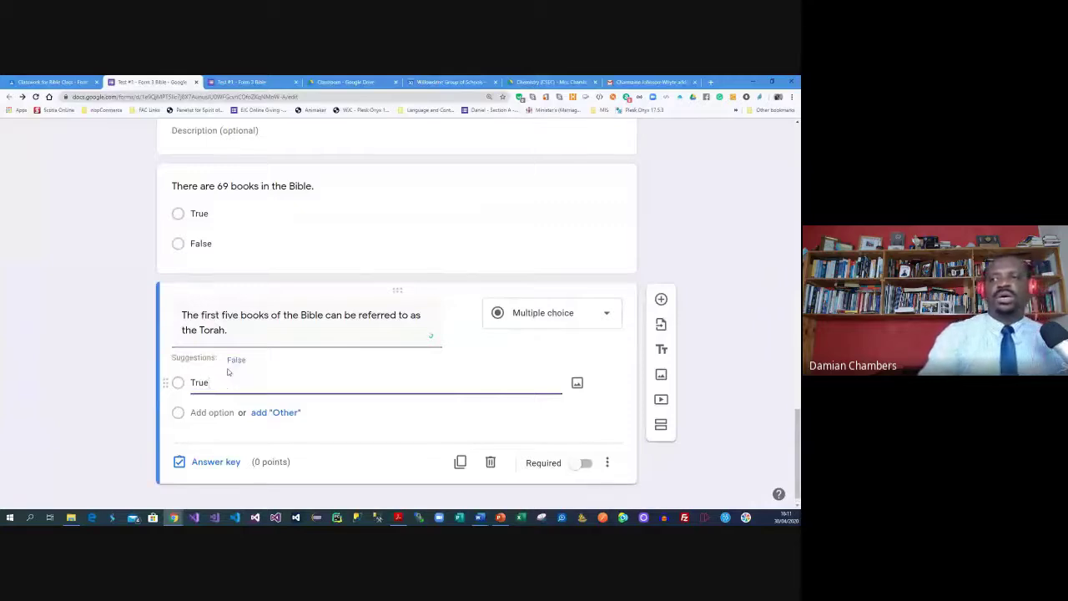
click(238, 361)
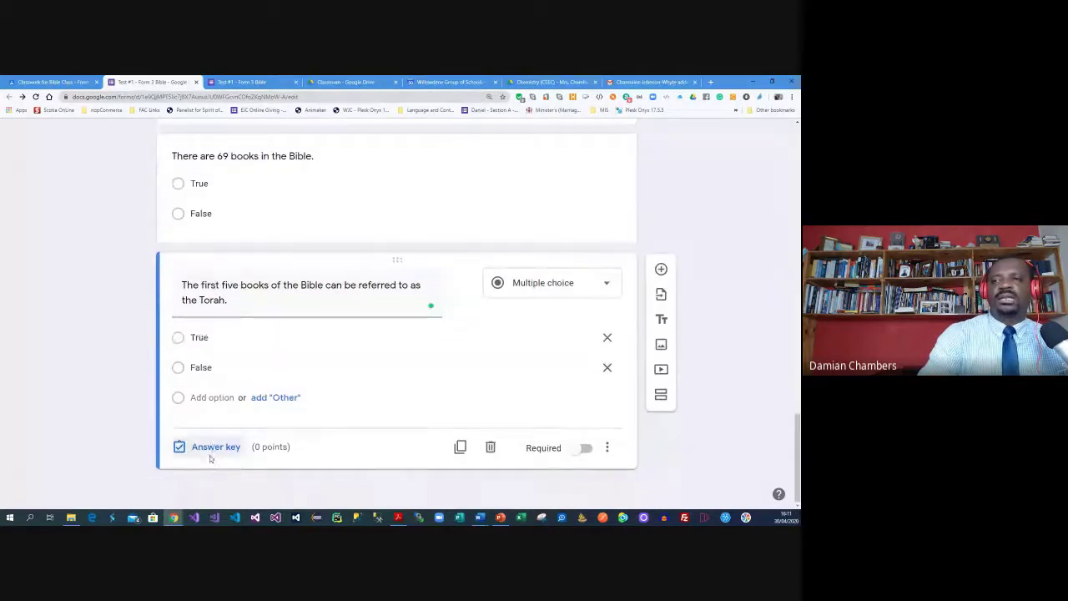
click(209, 450)
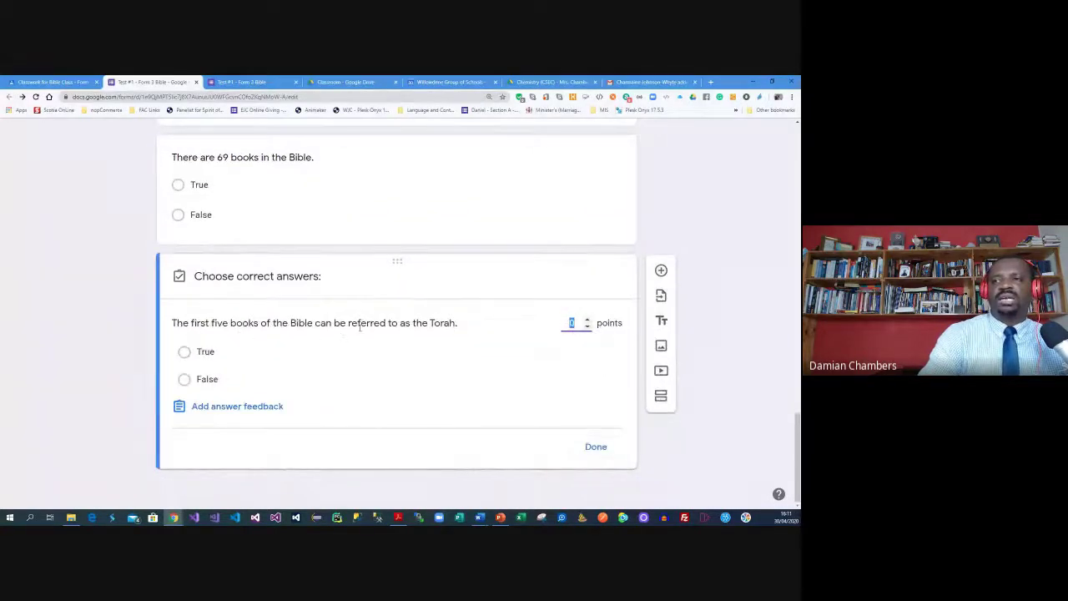
click(184, 351)
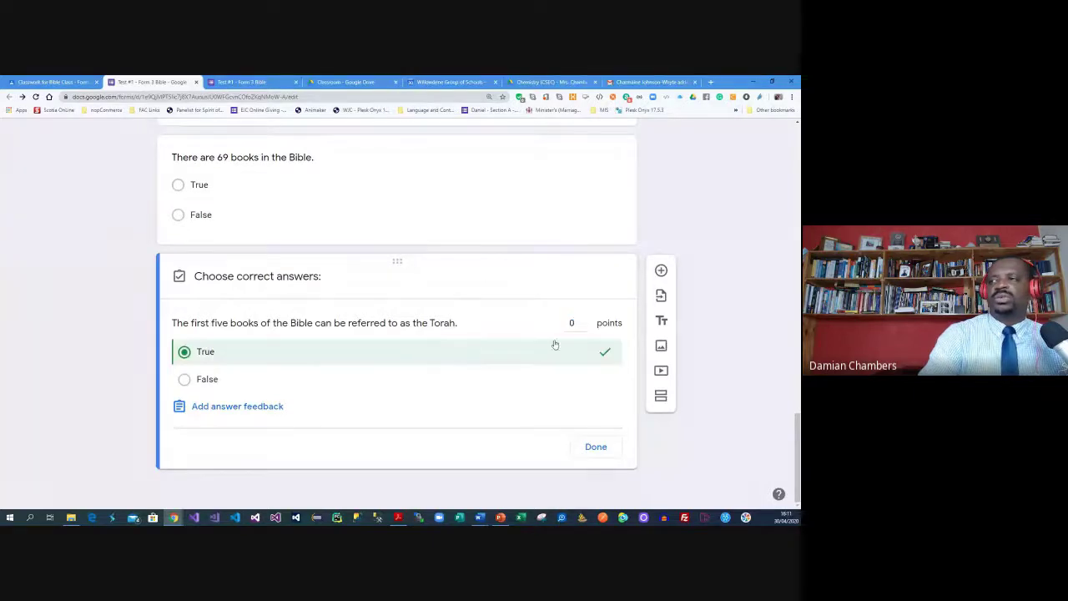
double_click(586, 320)
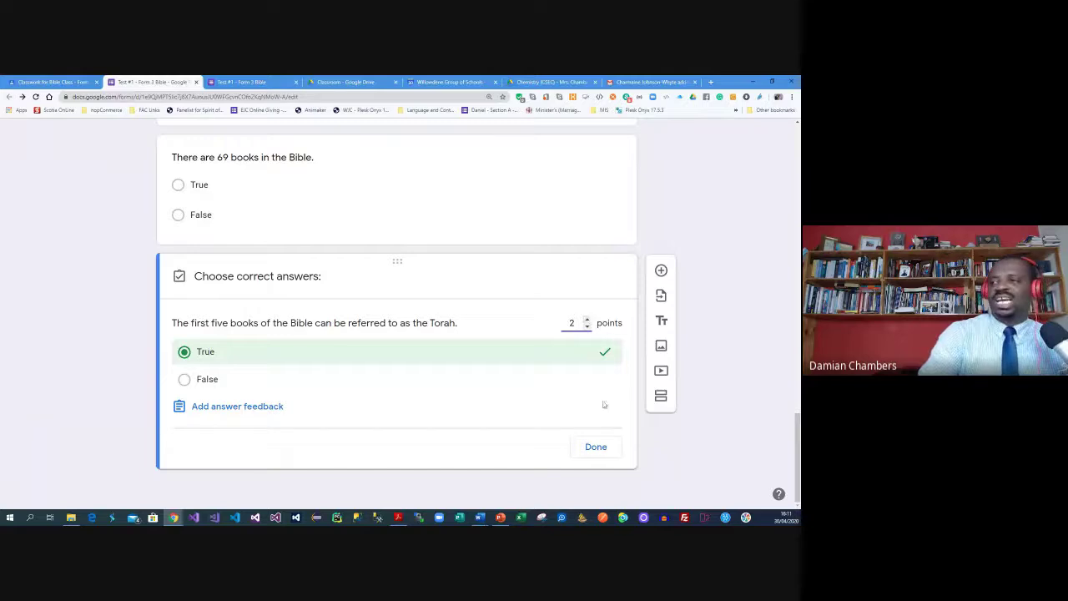
click(595, 446)
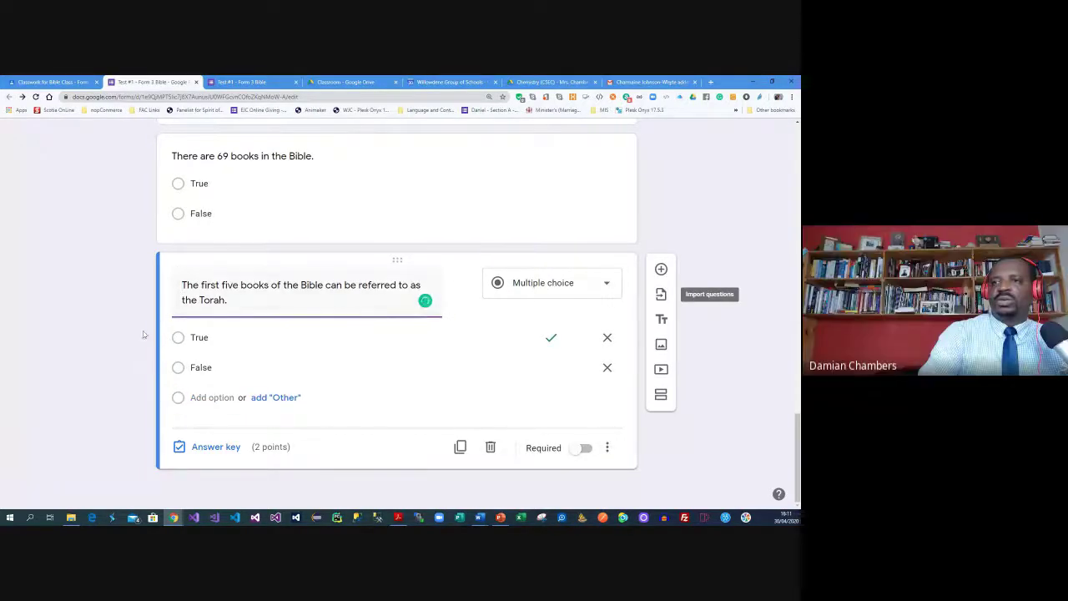
Delete the extra blank question added after the Torah item and select the Torah question text
scroll(181, 279, up, 3)
scroll(181, 279, down, 3)
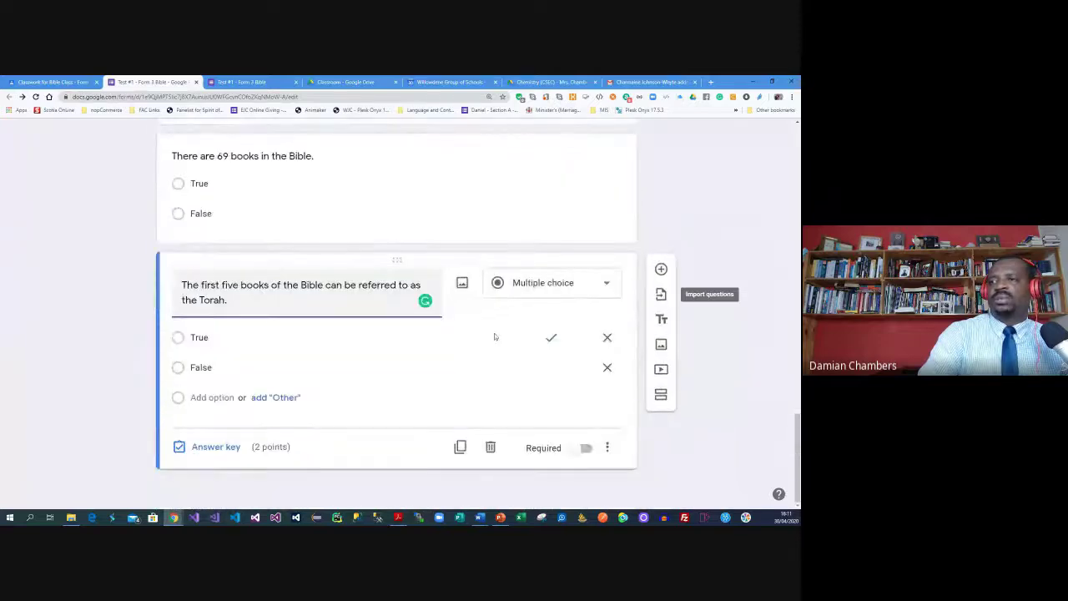
click(661, 269)
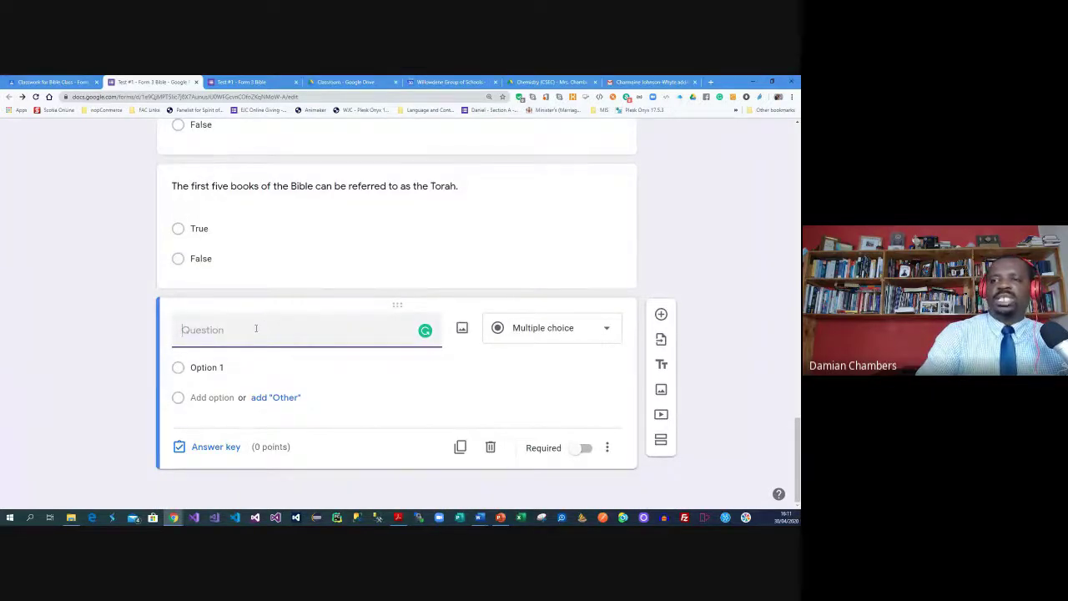
click(491, 448)
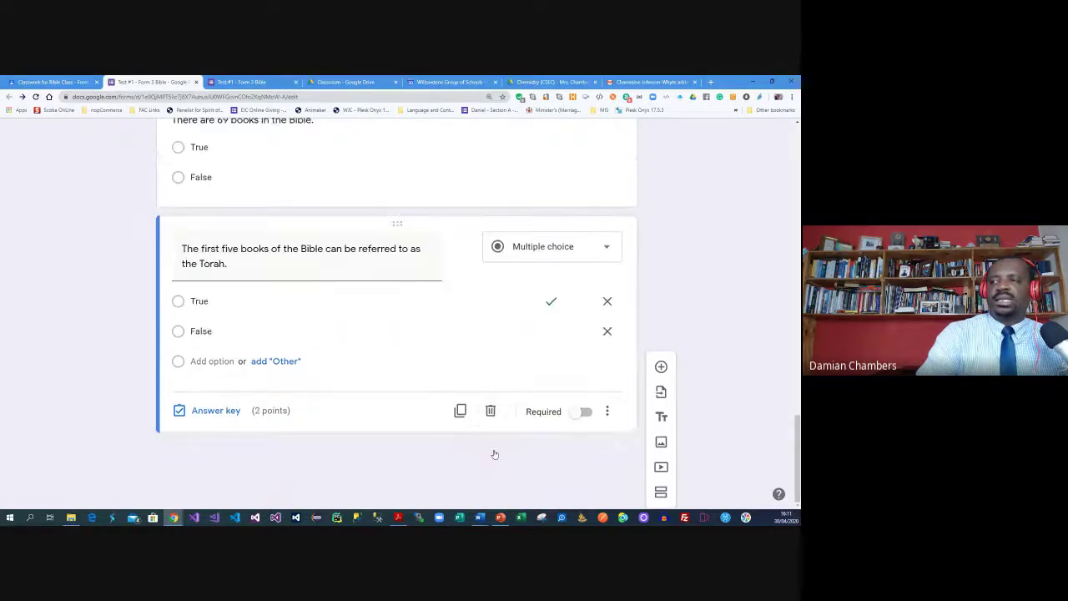
triple_click(223, 284)
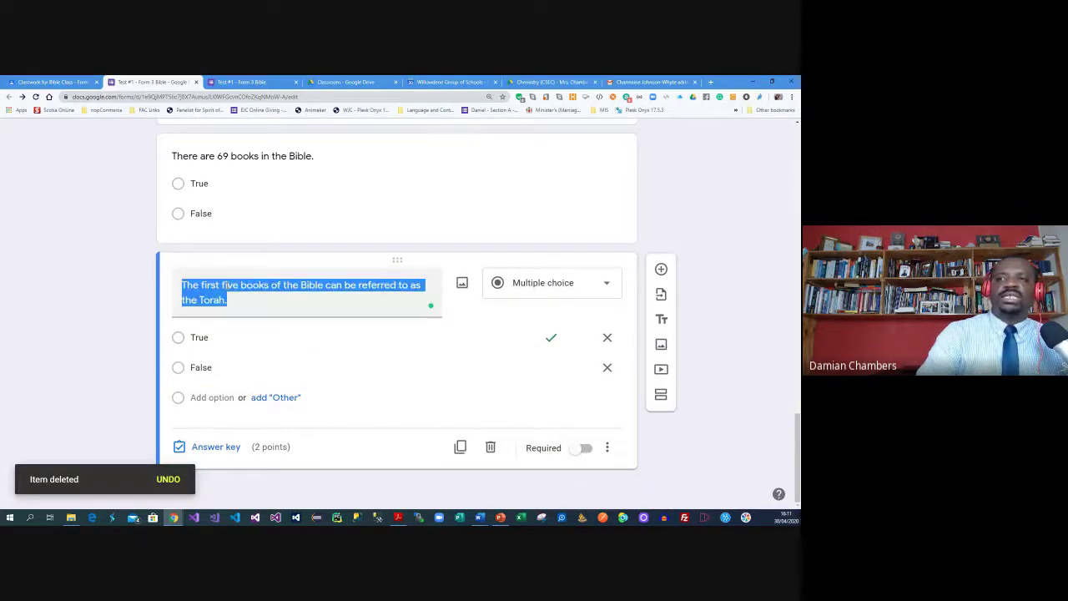
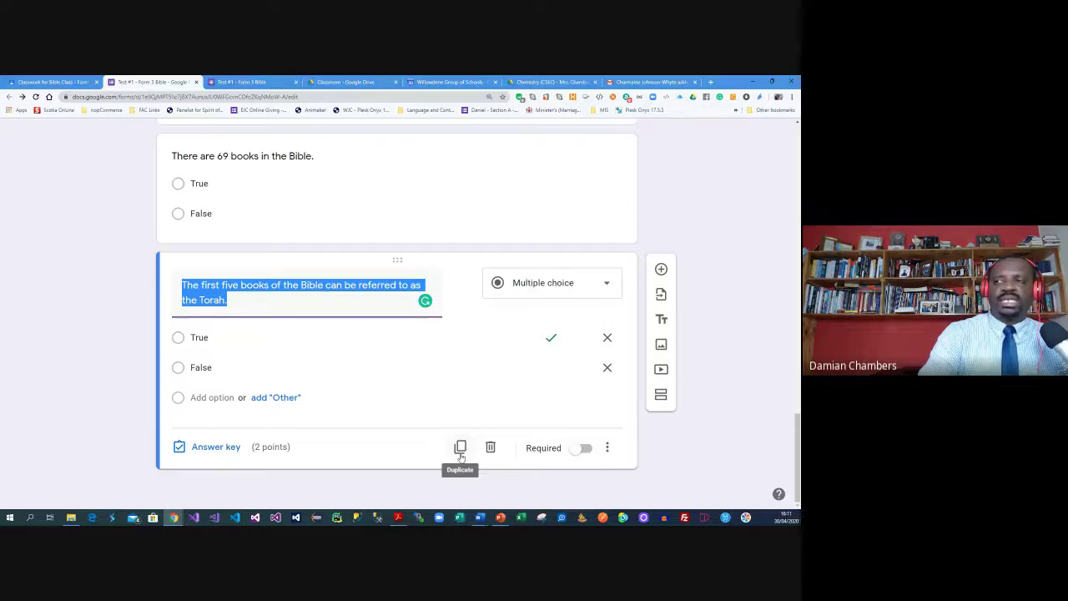
Add a new section after the last question titled 'Section C - Matching'
click(656, 404)
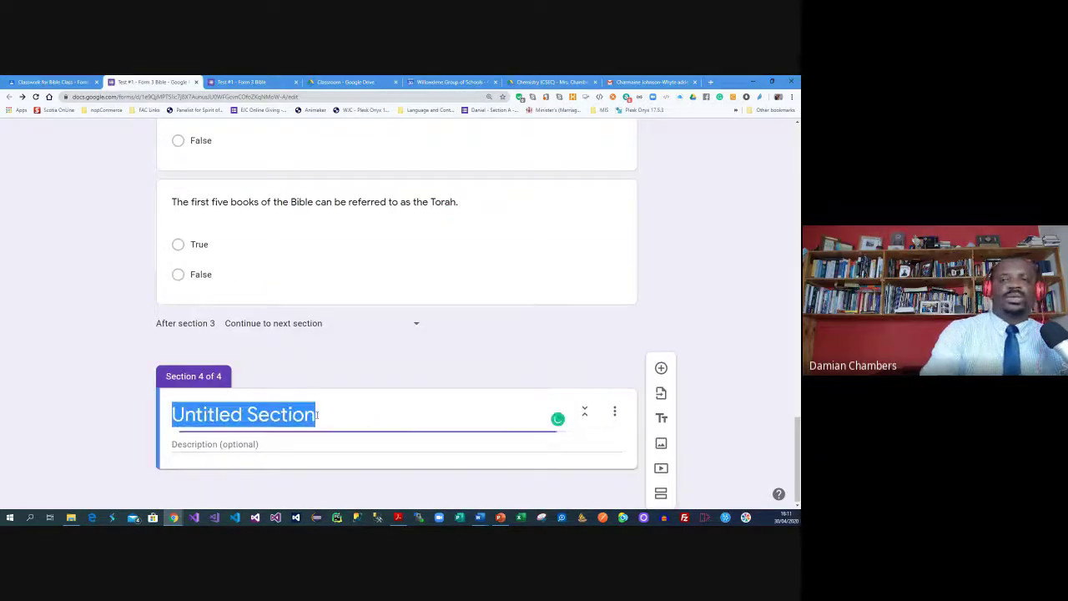
text(Section C - )
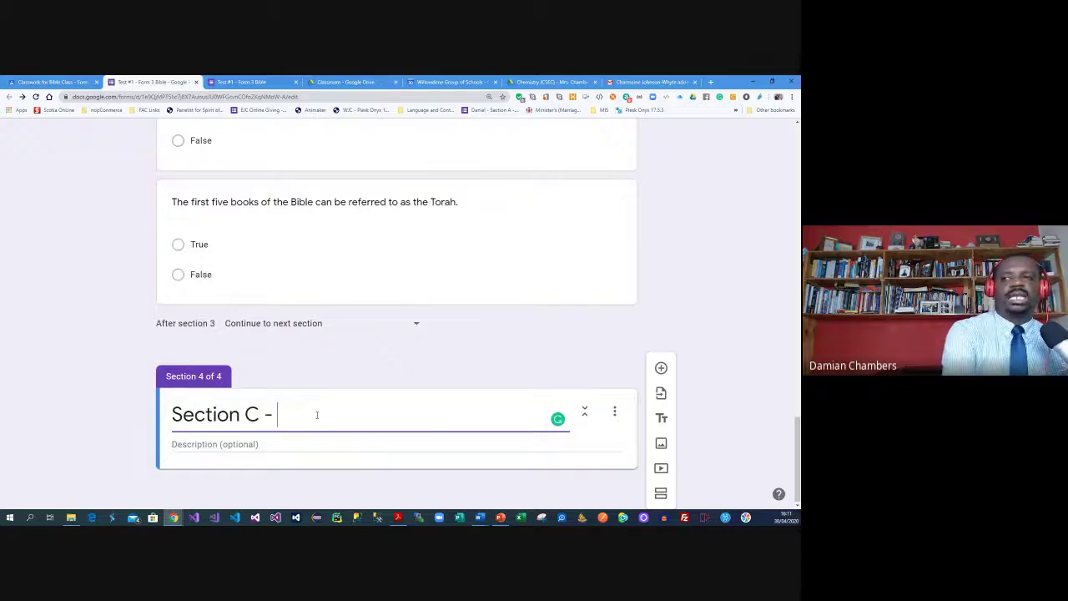
text(Matching)
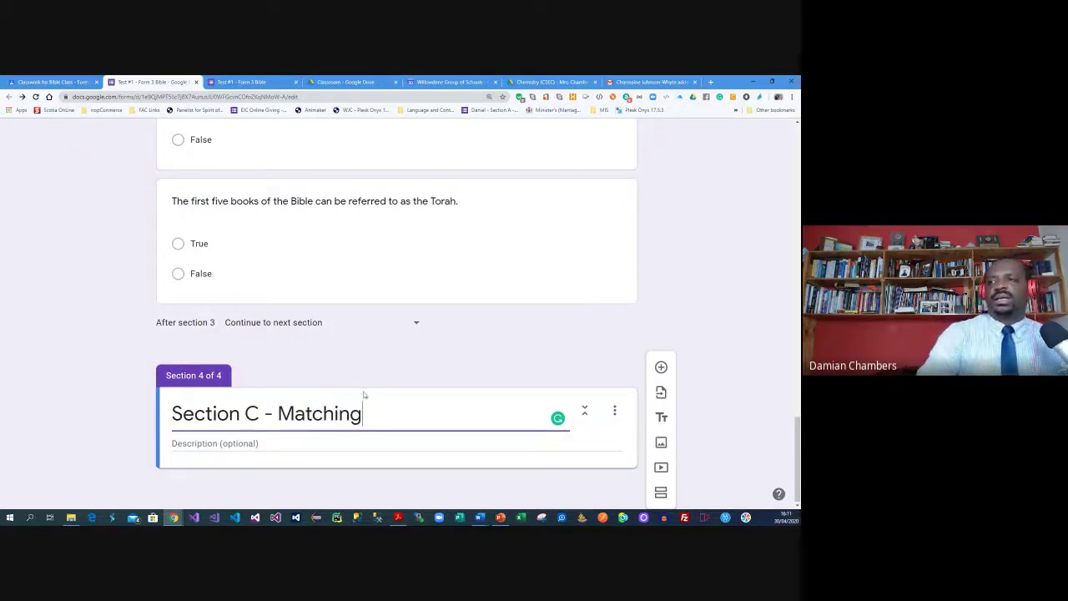
click(224, 443)
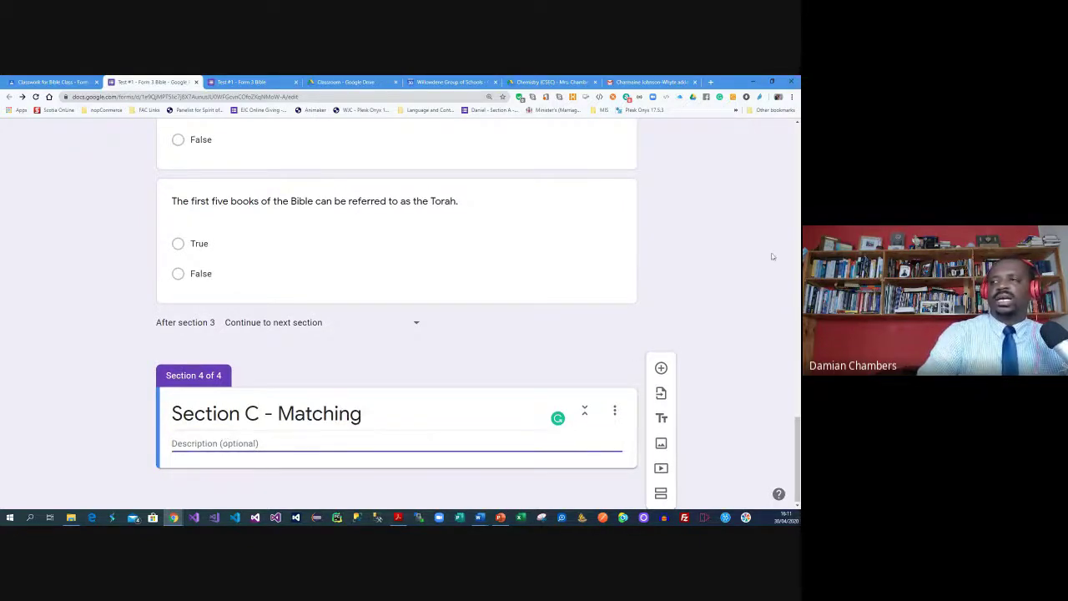
Add a multiple choice grid question to Section C
click(661, 368)
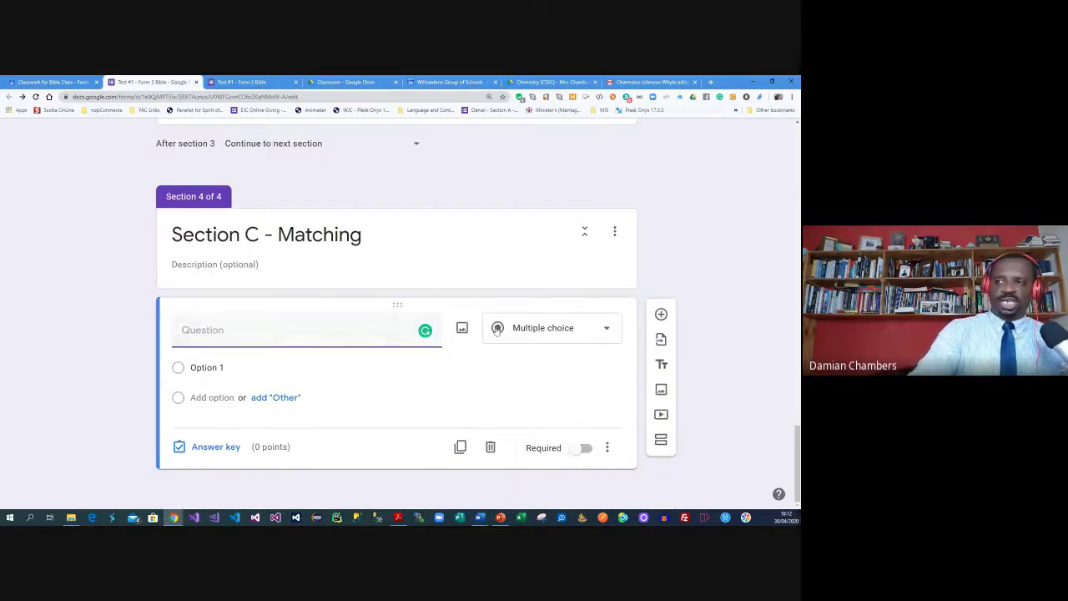
click(572, 336)
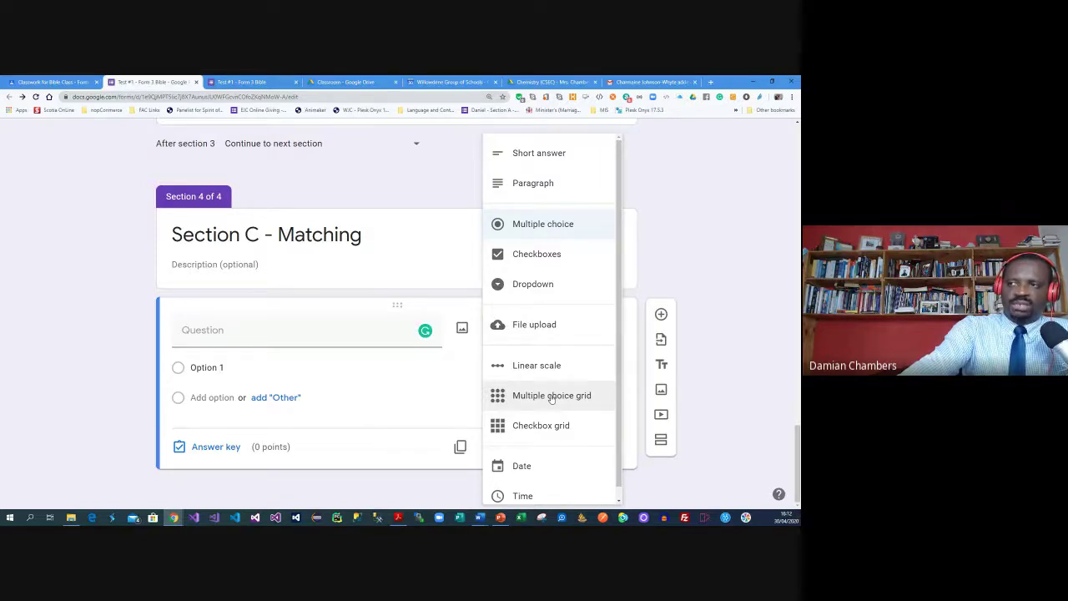
click(551, 397)
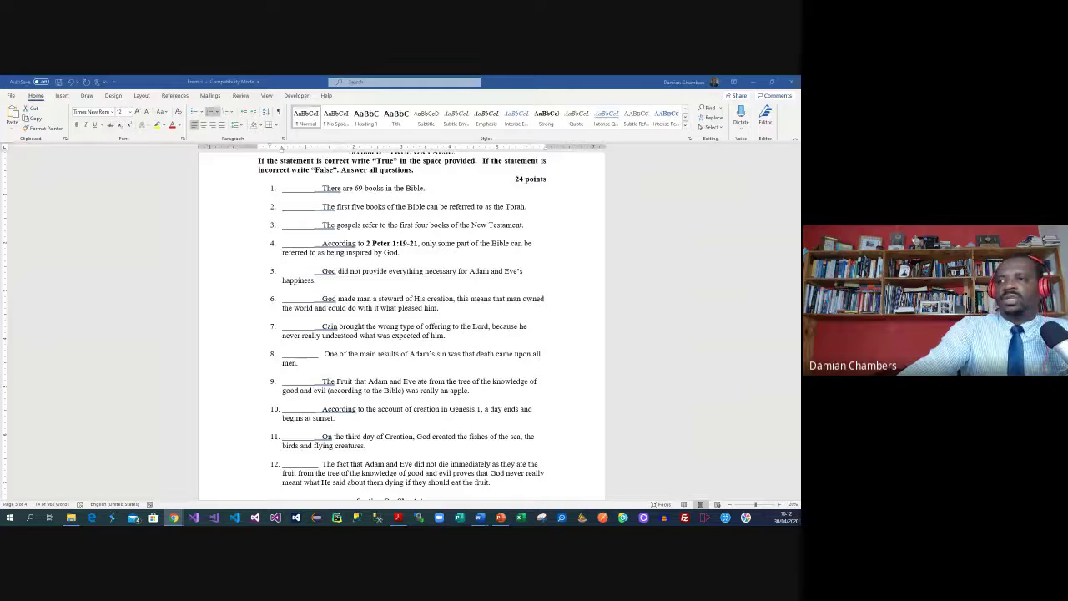
Scroll the Word test to the Section C Day 1–6 table, then move Word aside to reveal the form
scroll(519, 334, down, 8)
scroll(519, 334, up, 1)
scroll(519, 332, up, 2)
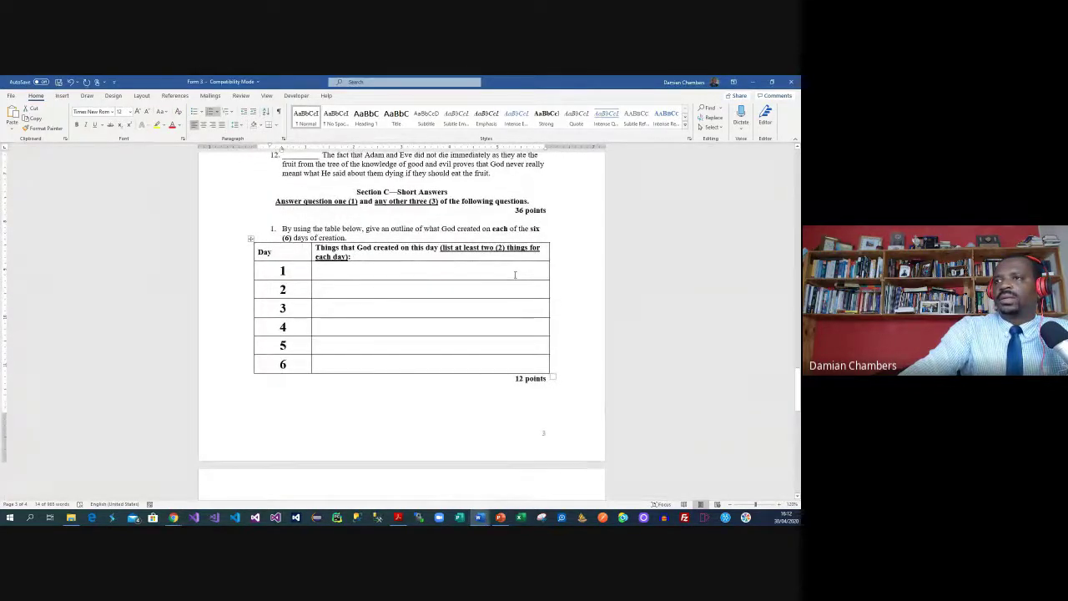
drag(550, 83, 0, 125)
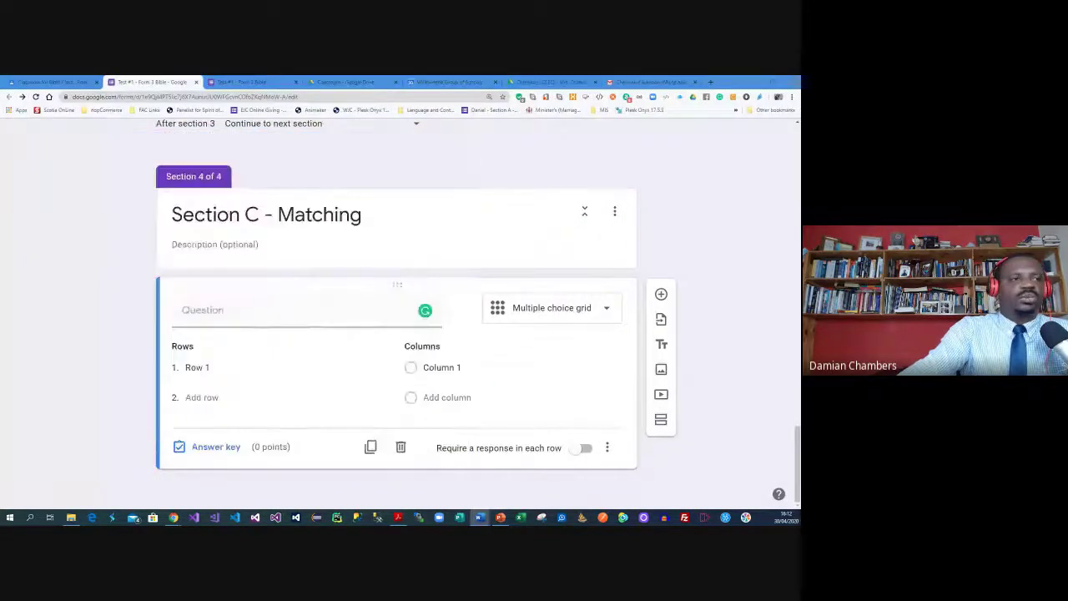
Name the grid rows Day 1, Day 2 and Day 3
click(209, 368)
text(Day 1)
click(211, 398)
text(Day 2)
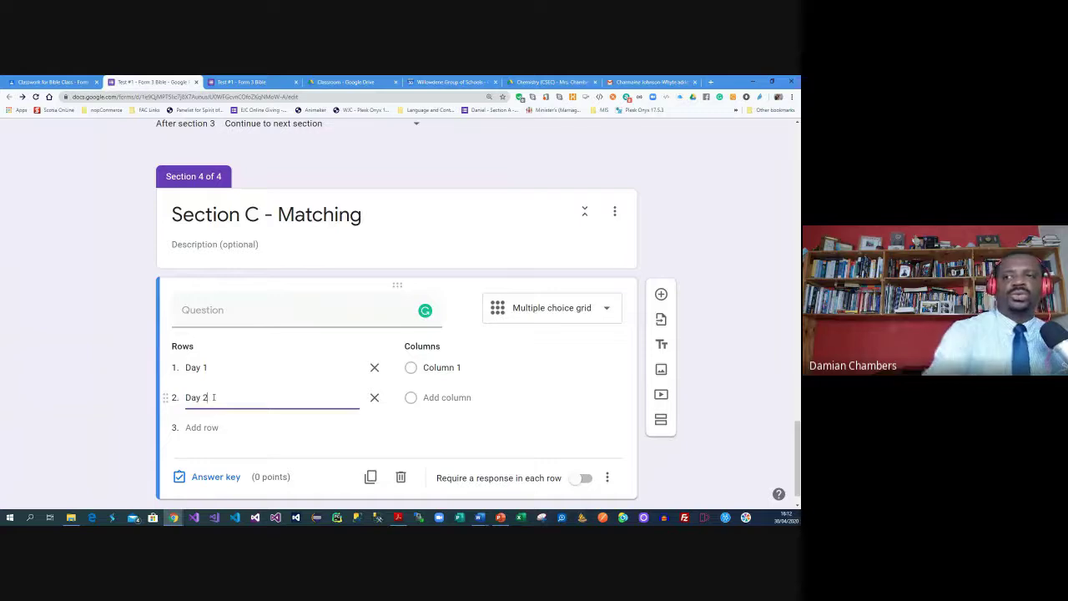
click(214, 427)
text(Day 3)
Enter the prompt 'Match the days of creation on the left with the correct item that was created…'
click(468, 375)
click(220, 307)
text(Match the days of creation on the left with the)
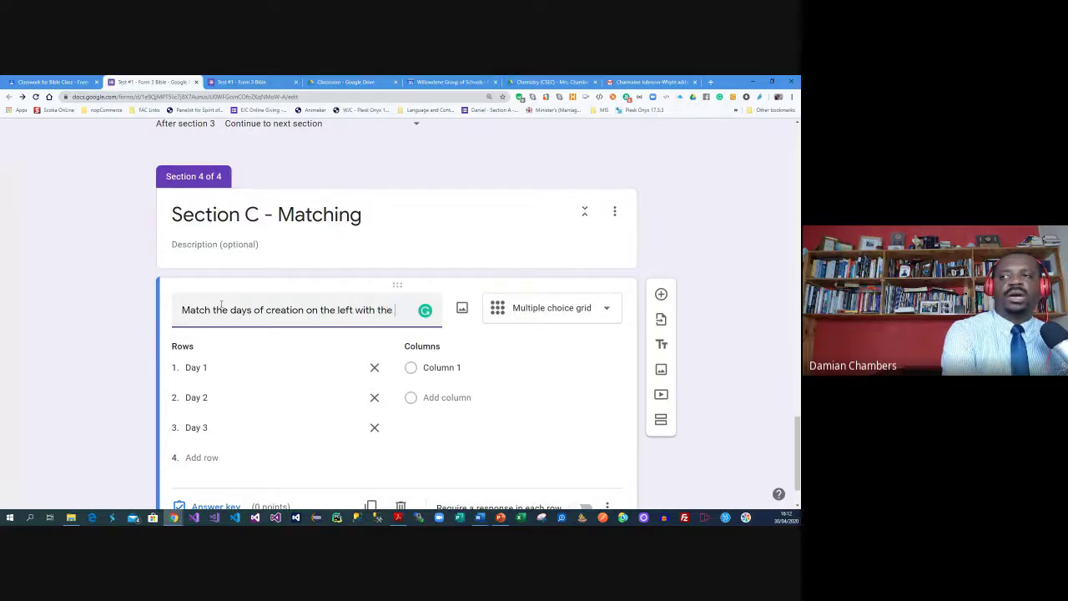
text( correct item )
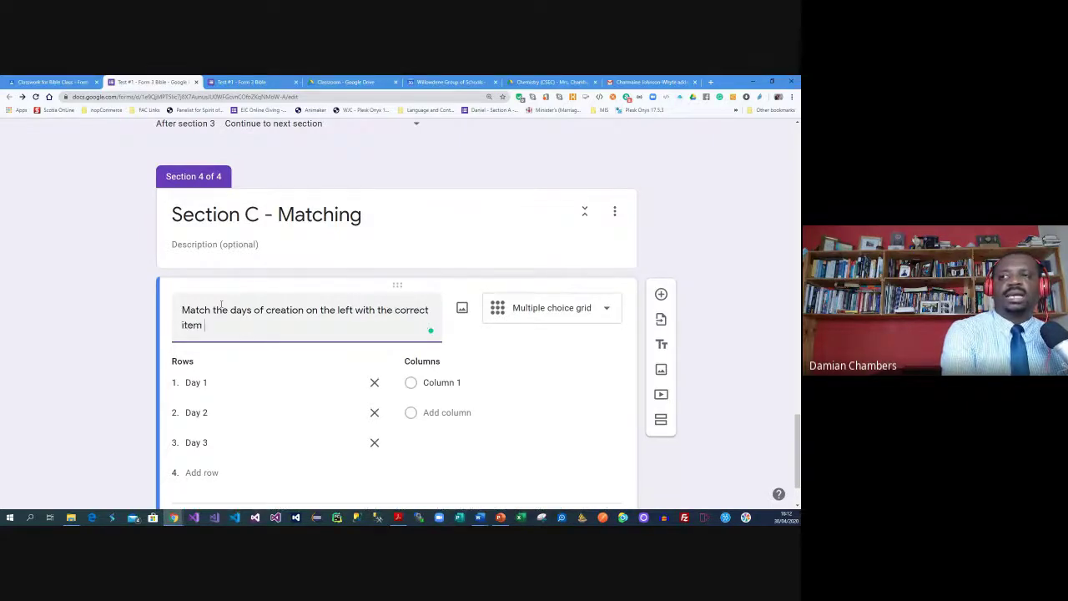
text(that was created on the right.)
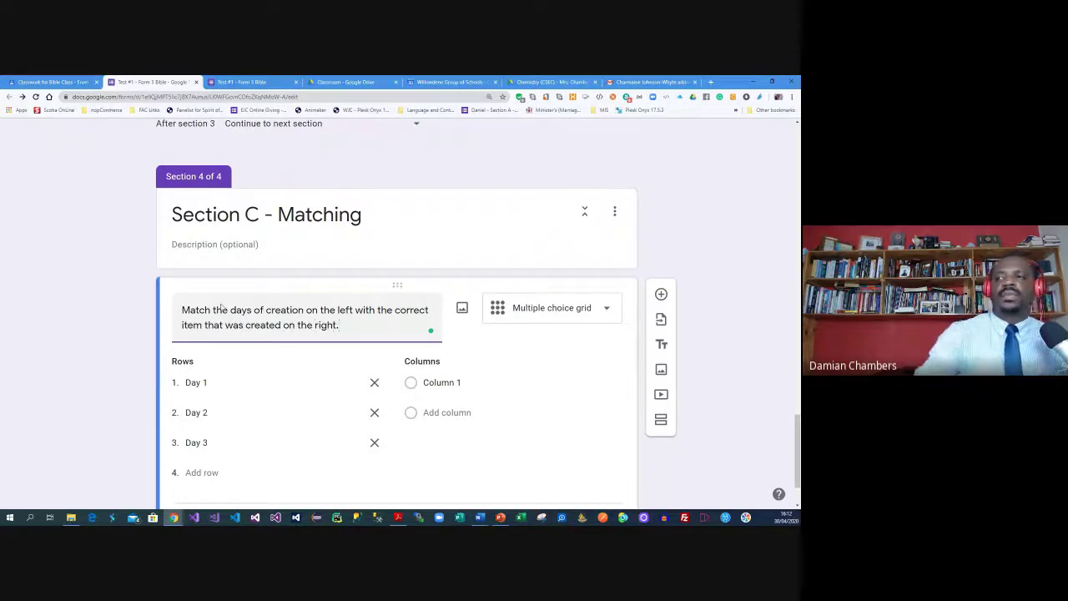
Name the grid columns Vegetation, Light and Firmament
scroll(334, 309, down, 1)
click(448, 308)
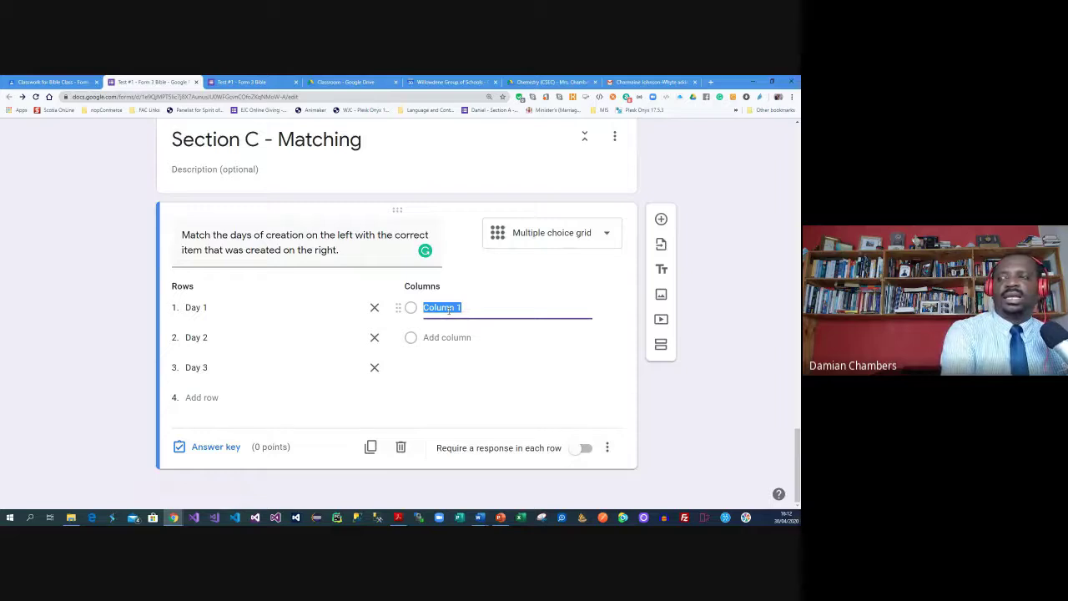
text(Ve)
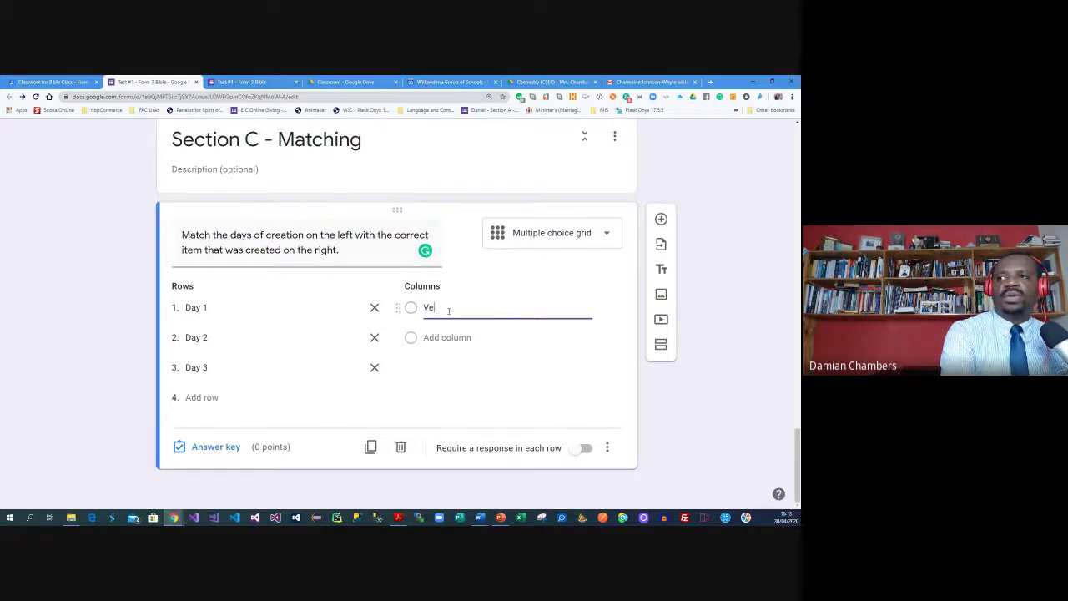
text(getation)
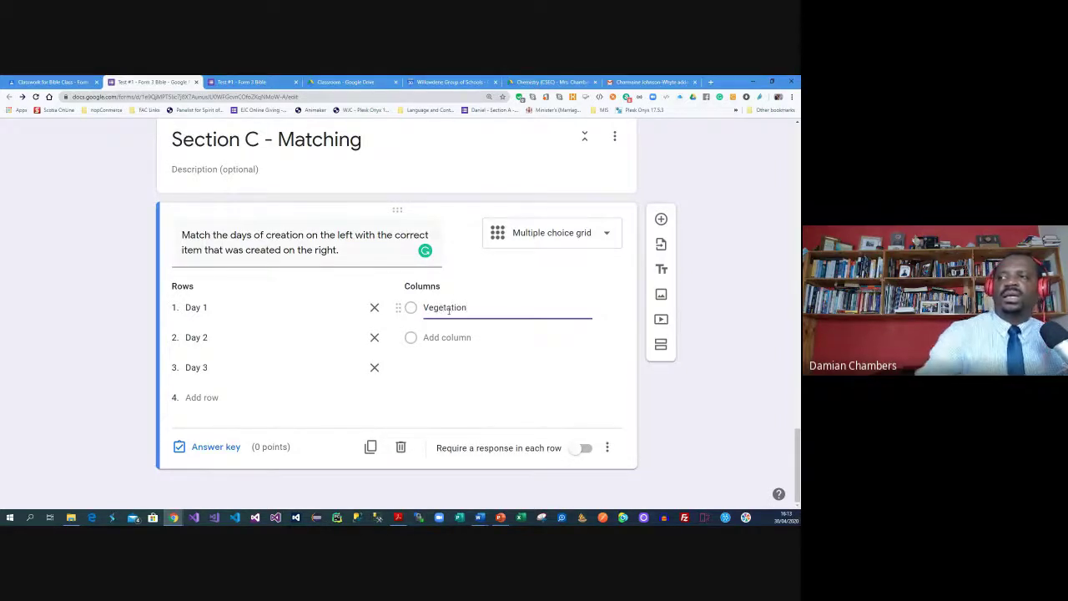
click(455, 336)
text(Light)
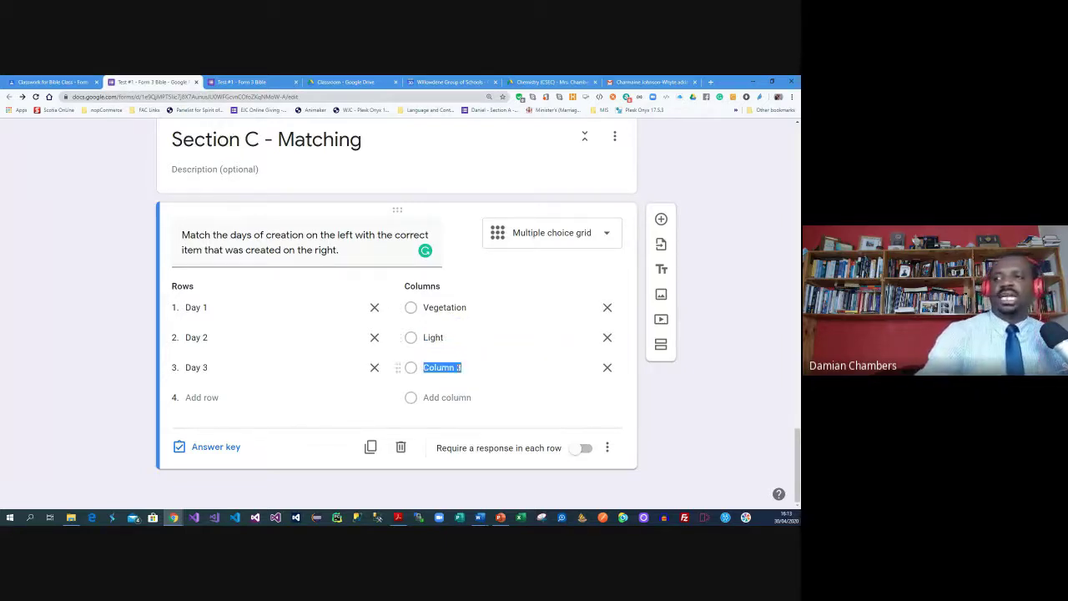
click(458, 367)
text(First)
key(BackSpace)
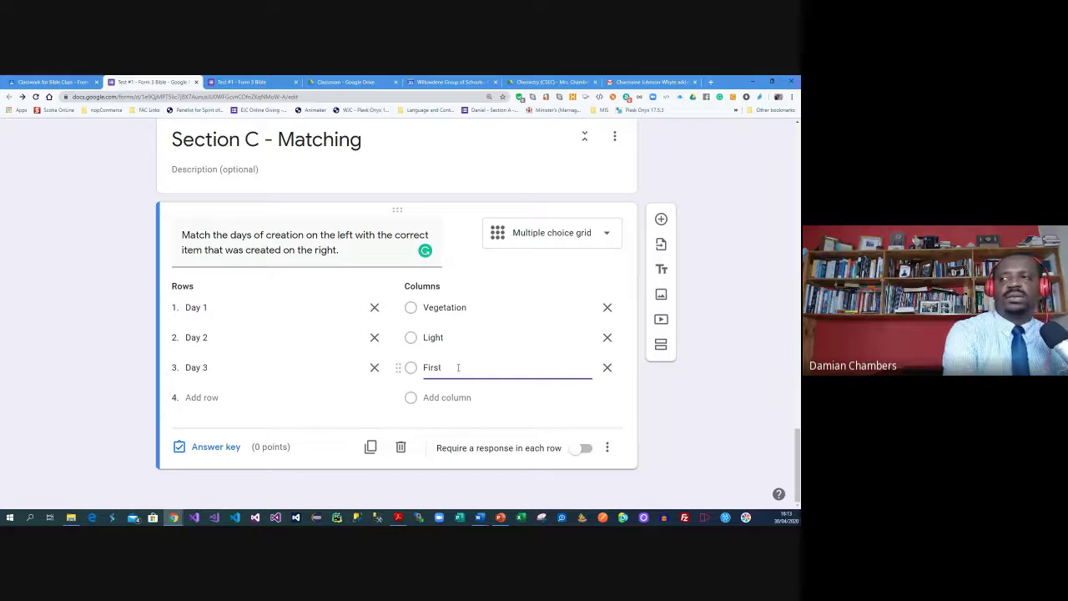
text(mamen)
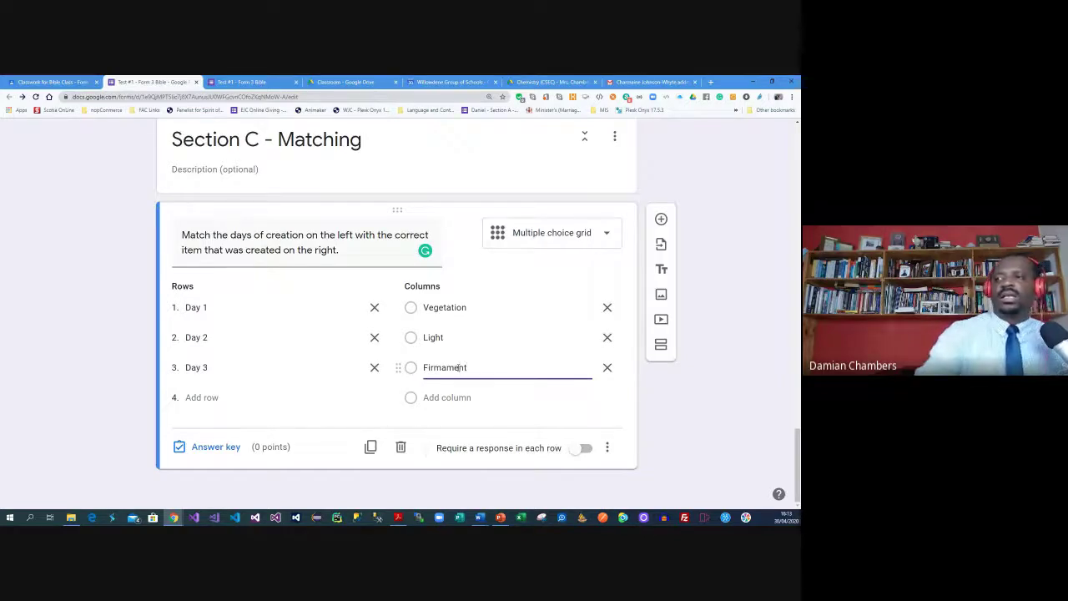
click(709, 320)
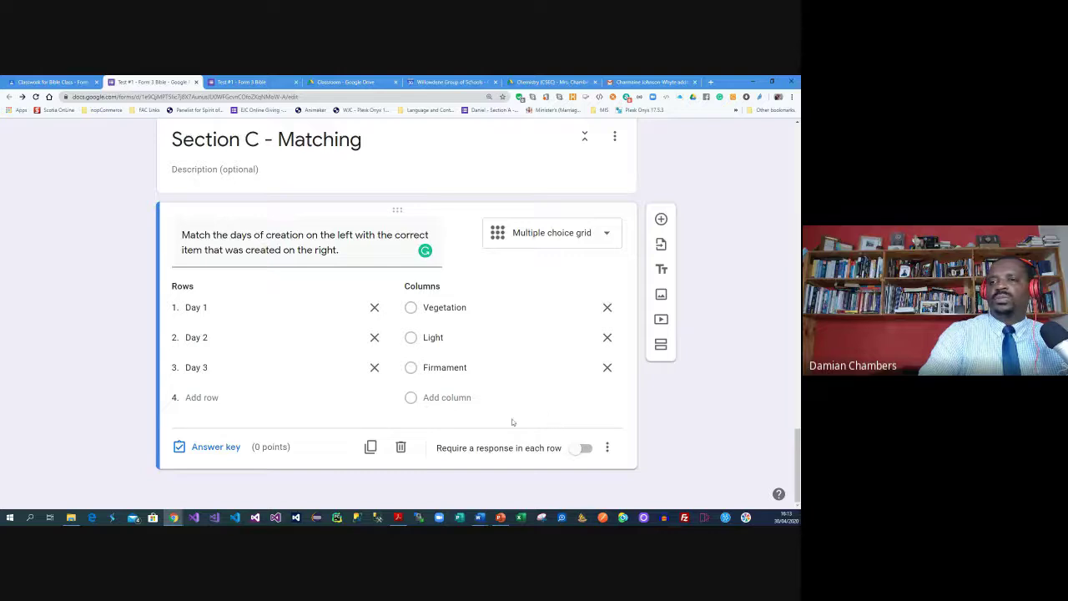
click(210, 446)
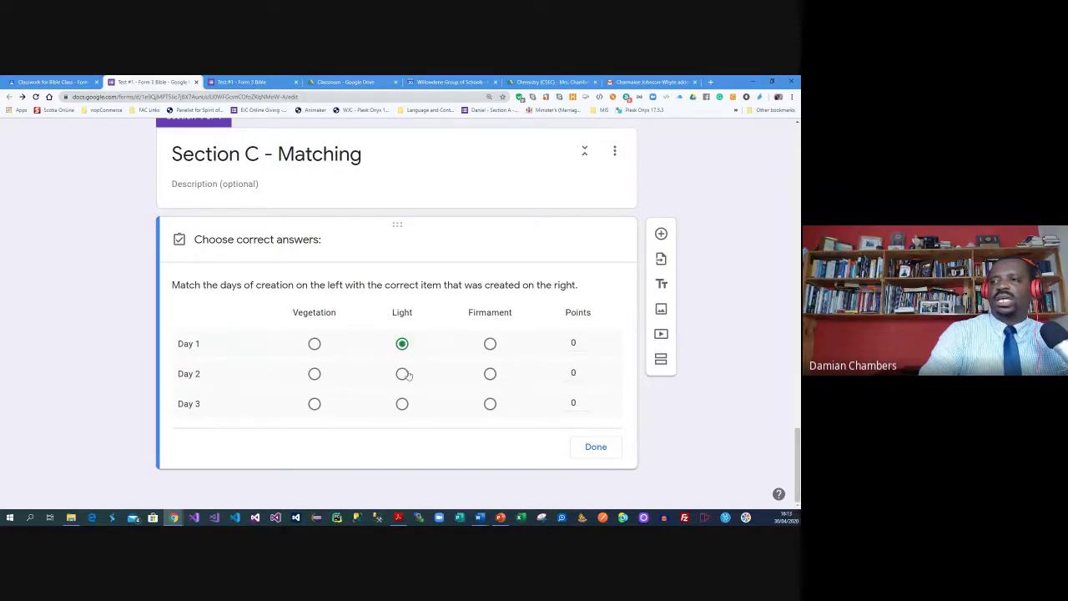
Key Day 1 as Light, Day 2 as Firmament, Day 3 as Vegetation, at 2 points each, and save
click(490, 374)
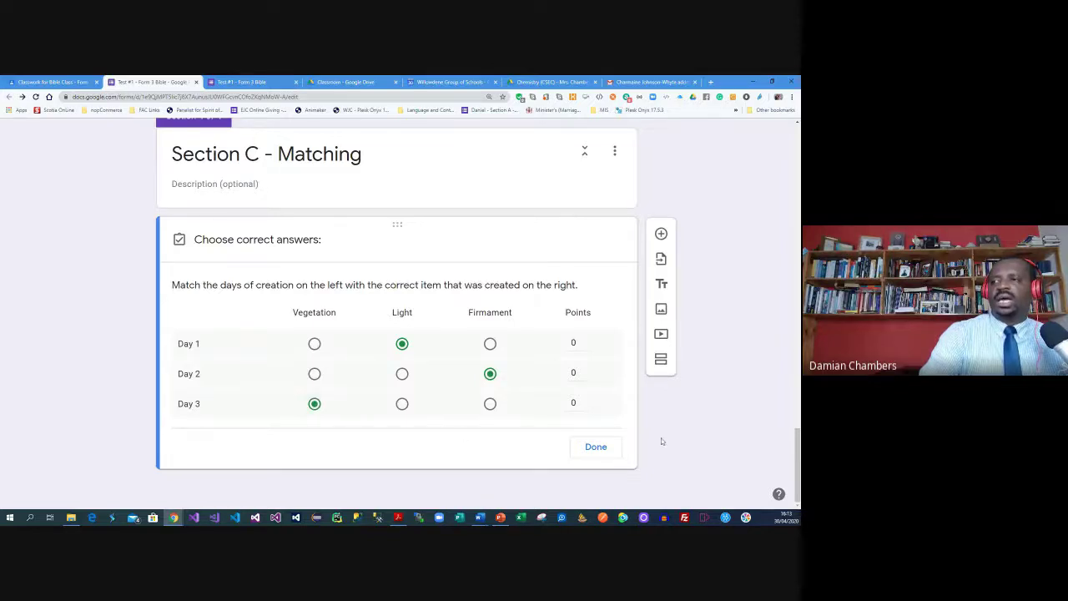
click(586, 340)
click(586, 339)
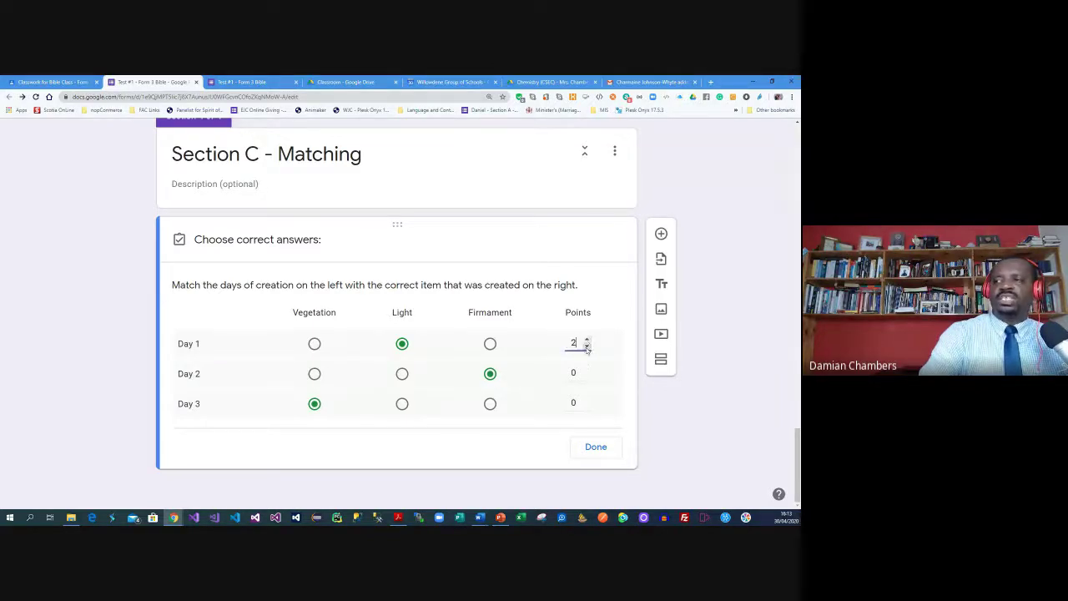
click(587, 370)
click(587, 370)
click(586, 400)
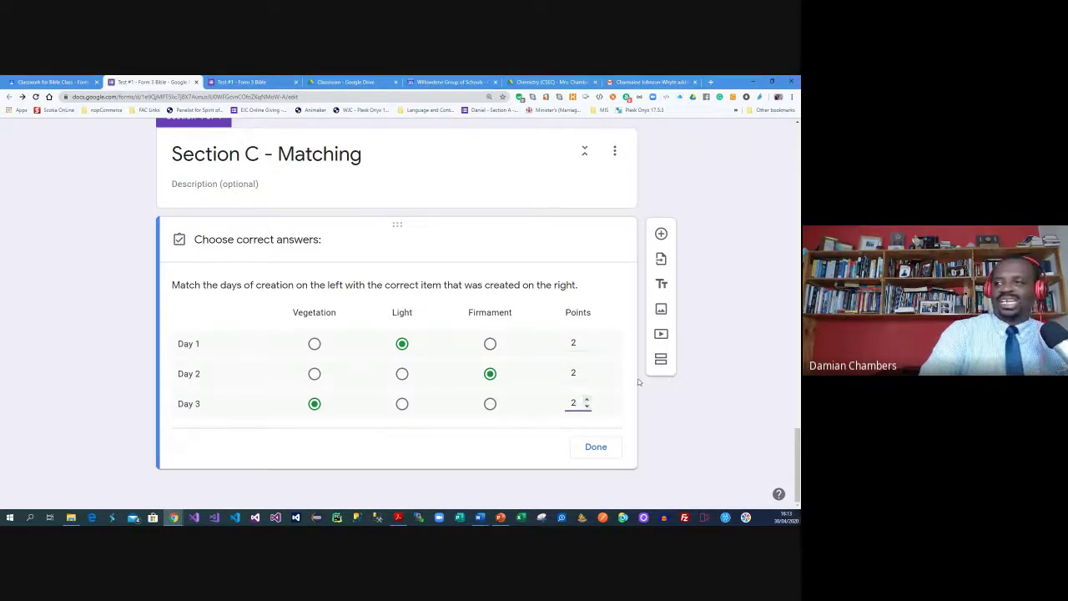
click(658, 425)
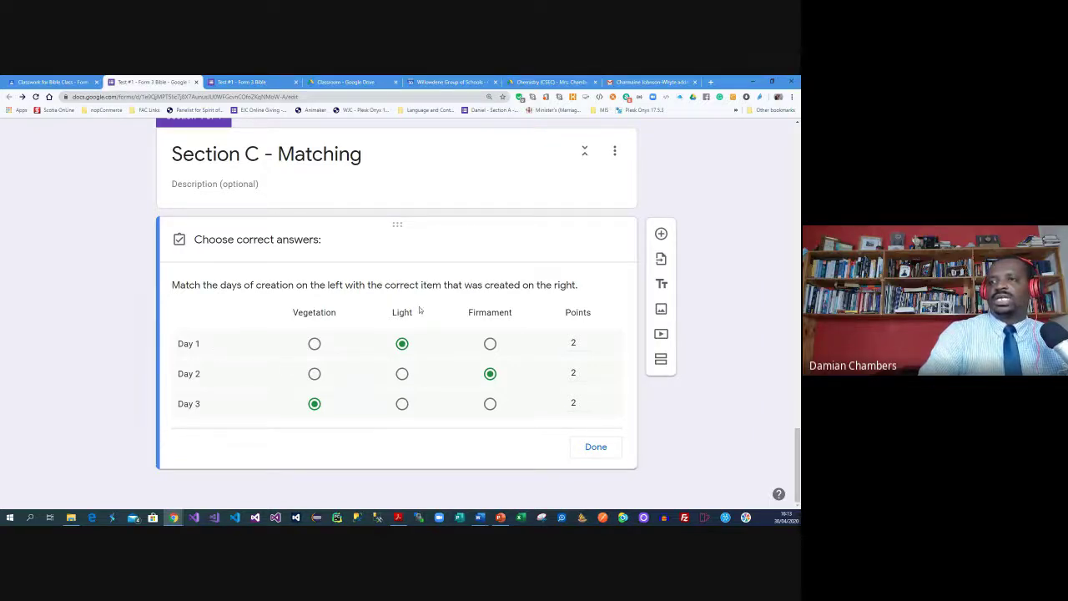
click(576, 450)
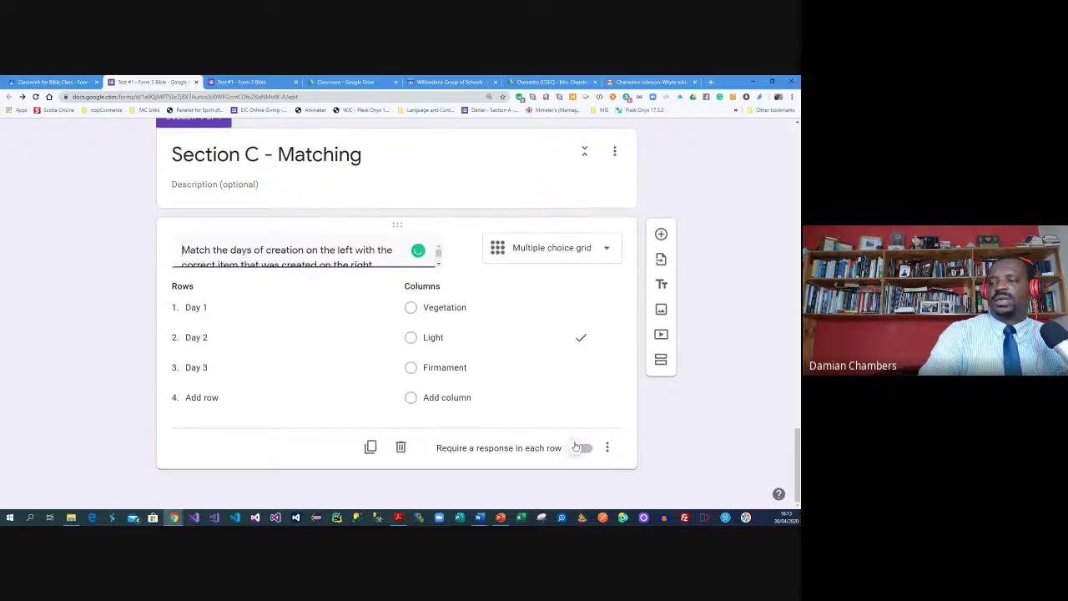
Add a new section titled 'Section D - Essays' after the matching question
scroll(682, 426, up, 4)
scroll(680, 421, down, 6)
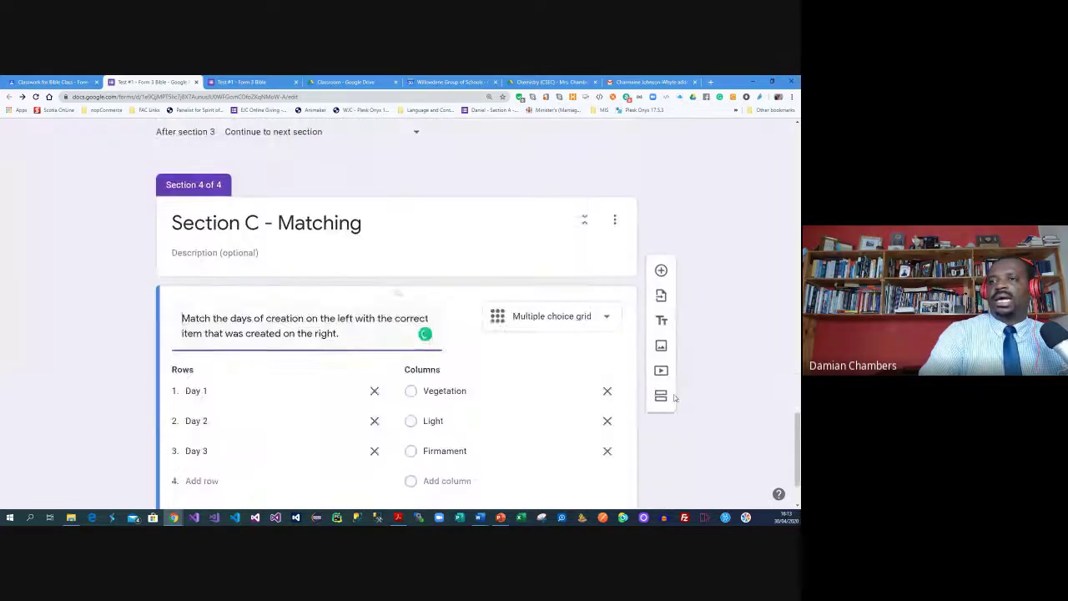
click(660, 343)
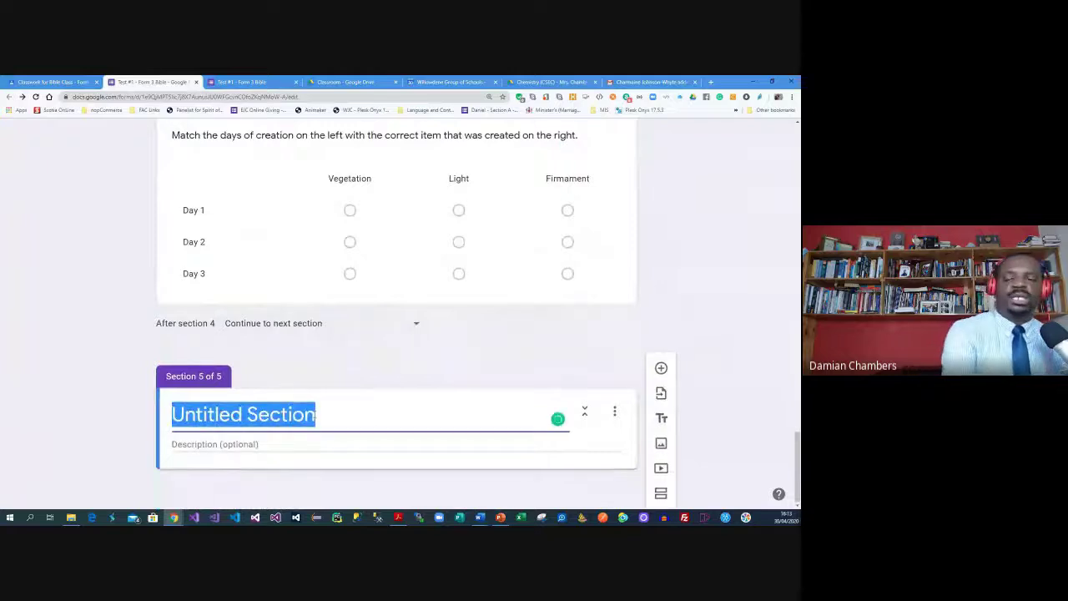
text(Section D - )
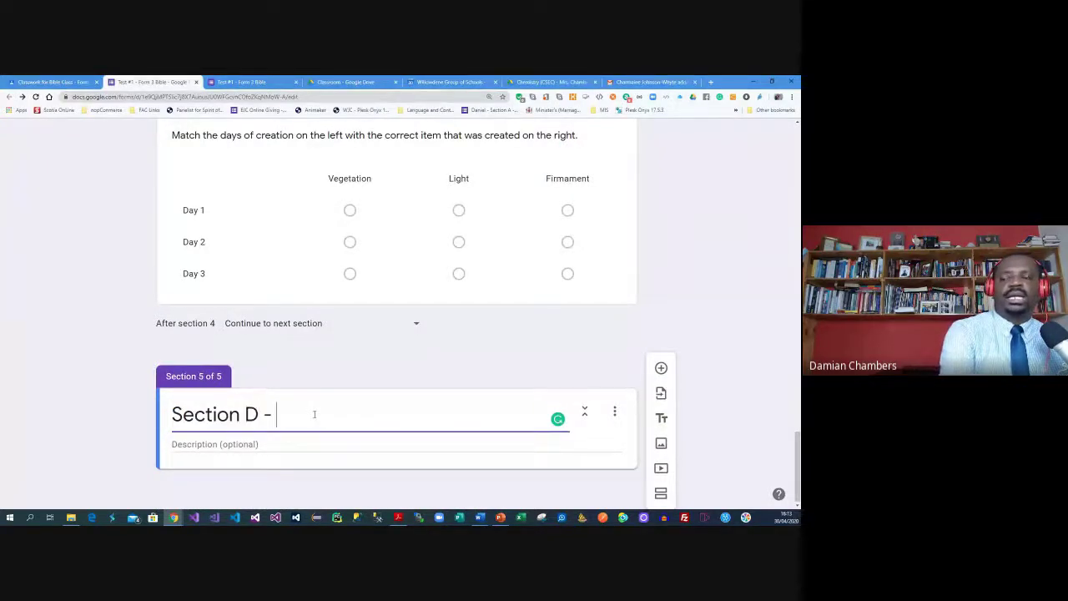
text(Essays)
Describe the section as 'Answer any one of the following questions.' and add a question beneath
click(286, 440)
text(Answer any)
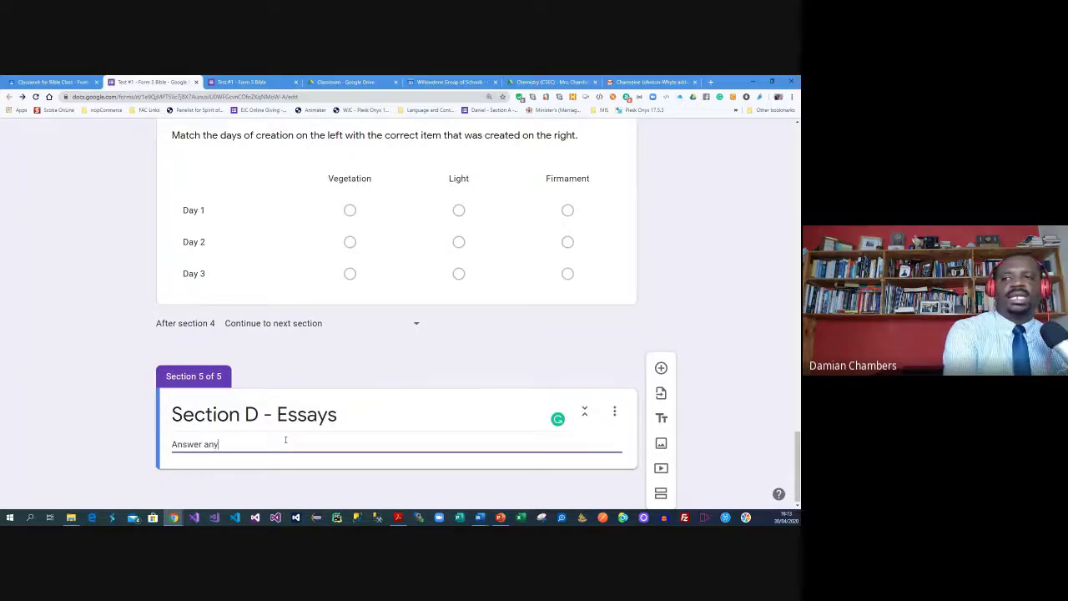
text( one of hte fo)
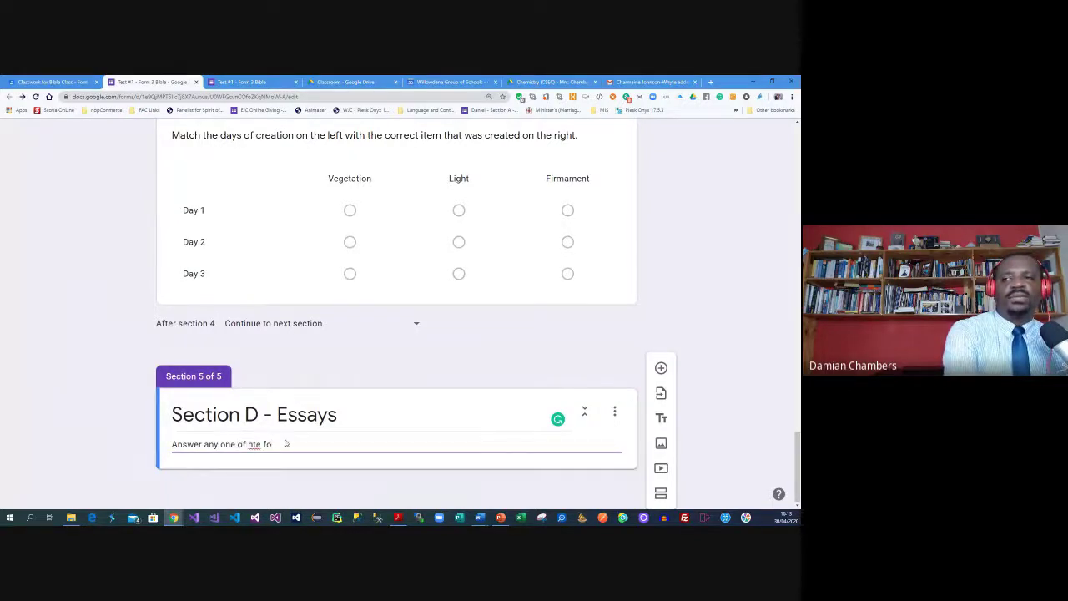
key(BackSpace)
key(BackSpace)
key(BackSpace)
key(BackSpace)
key(BackSpace)
key(BackSpace)
text(the followi)
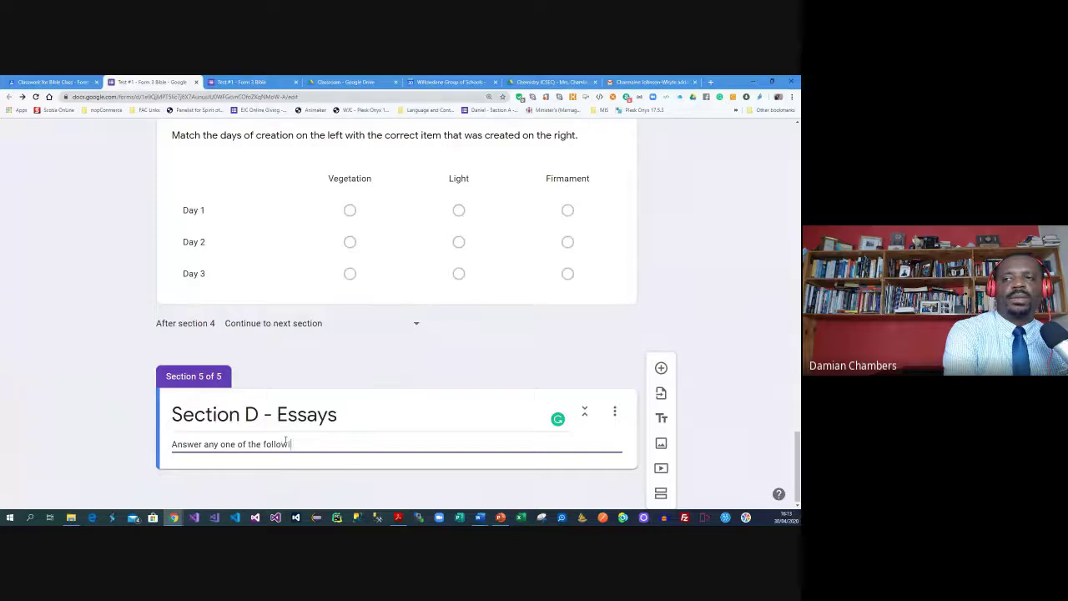
text(ng)
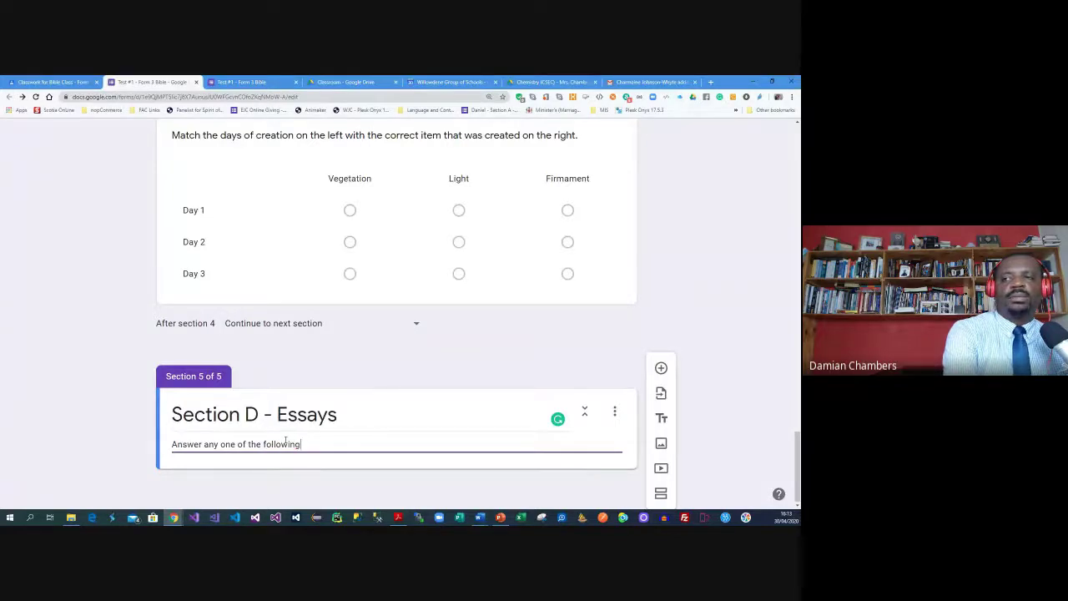
text( questions.)
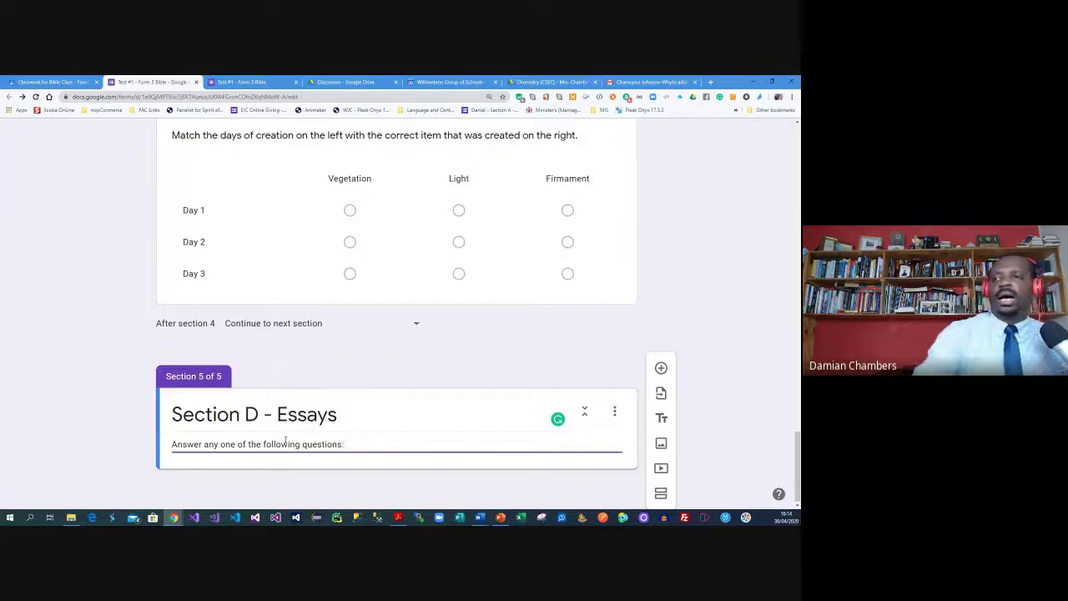
click(660, 367)
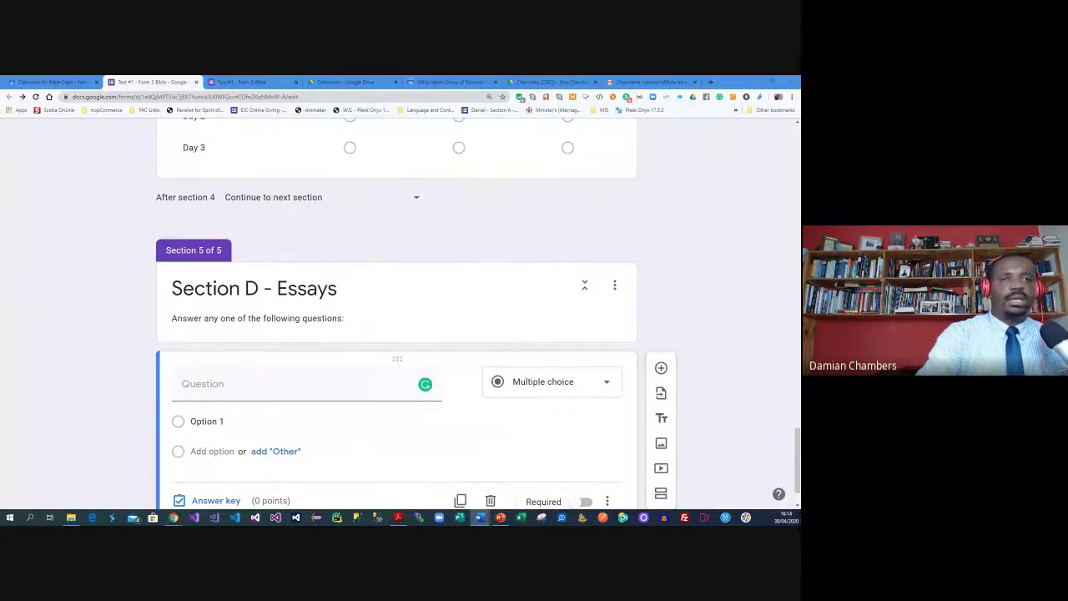
Paste the four-privileges essay question without its '2.' numbering, as a 10-point Paragraph question
click(281, 378)
text(2.	List at least four (4) of the privileges and responsibilities that God gave to man.)
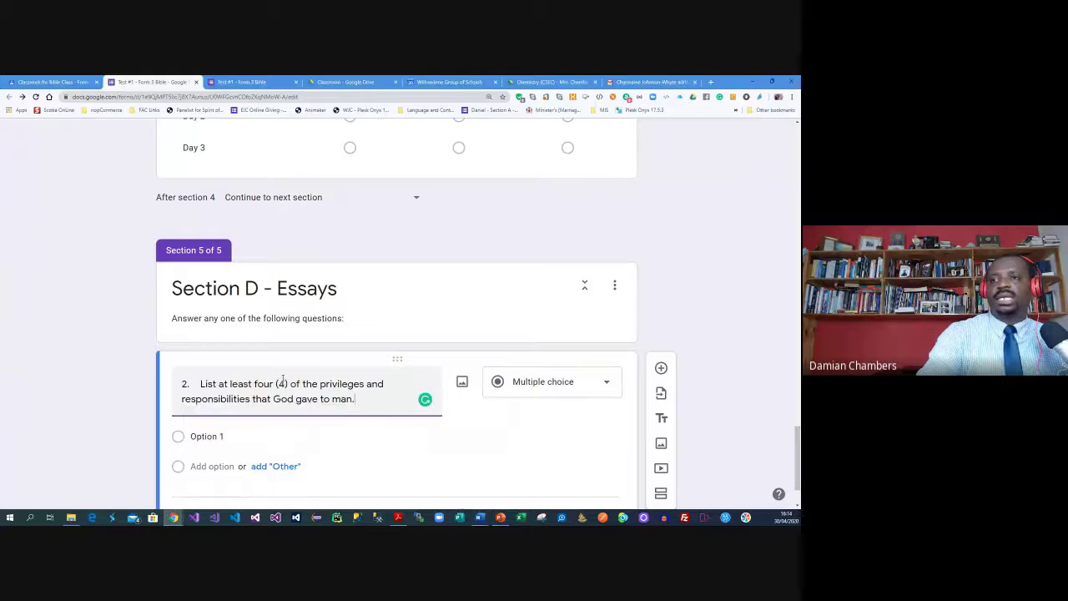
click(197, 384)
key(BackSpace)
key(BackSpace)
key(BackSpace)
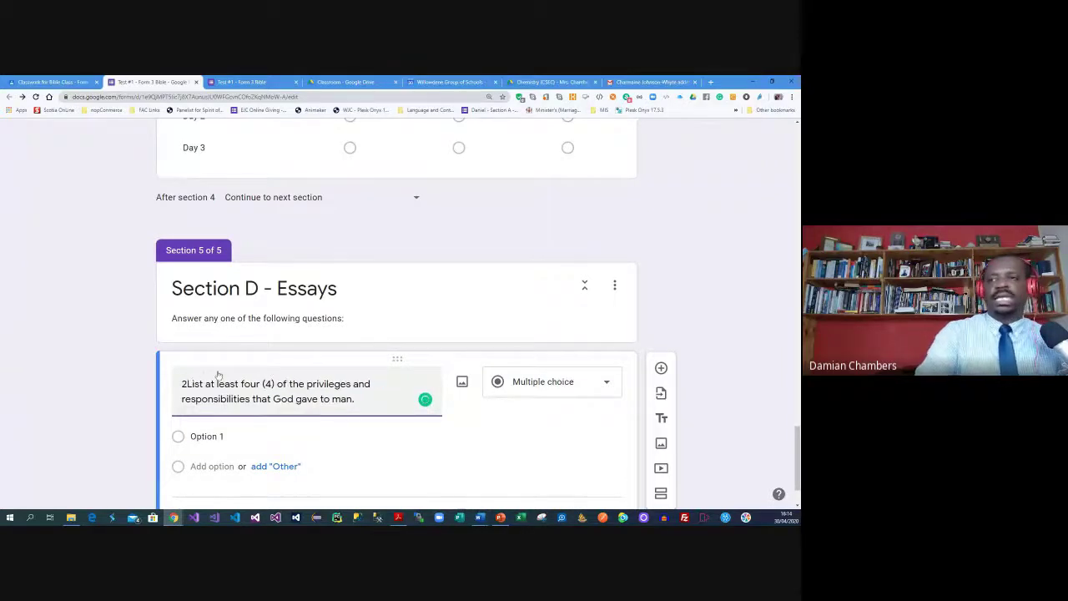
click(539, 384)
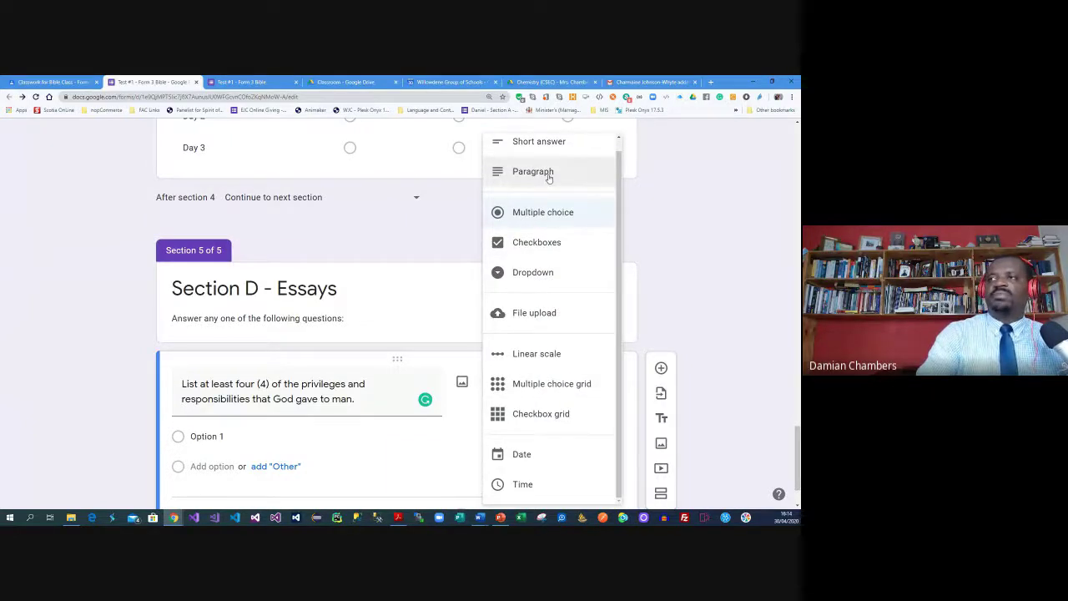
click(532, 172)
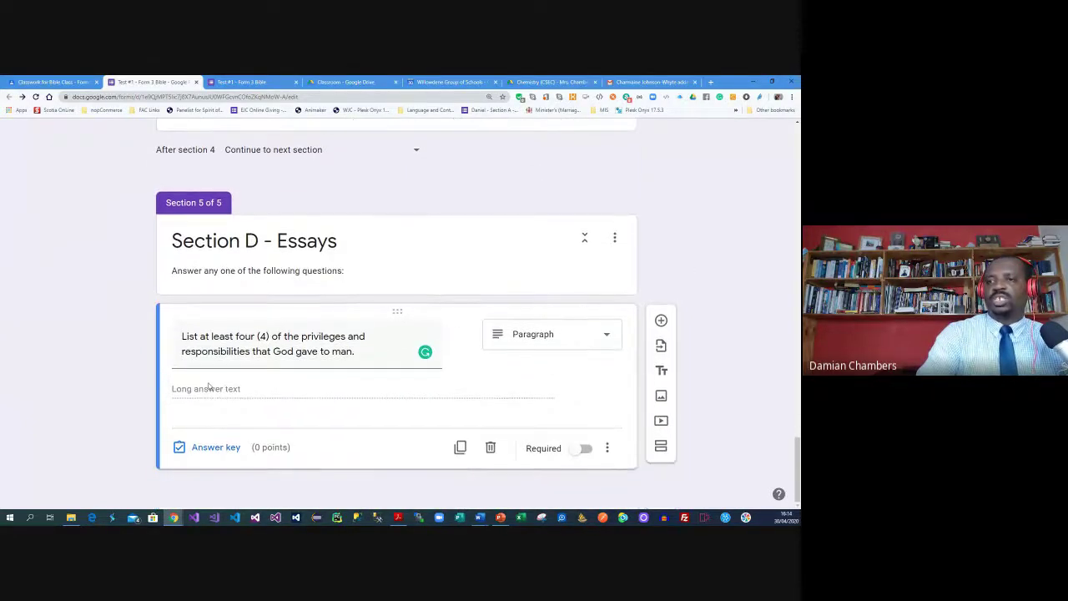
click(219, 448)
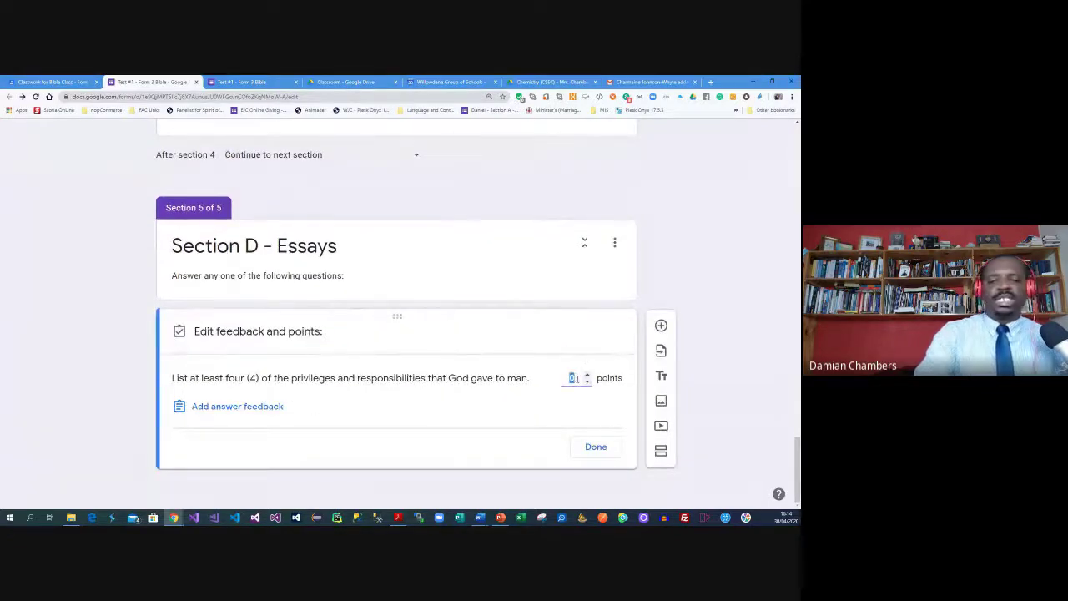
text(10)
click(618, 427)
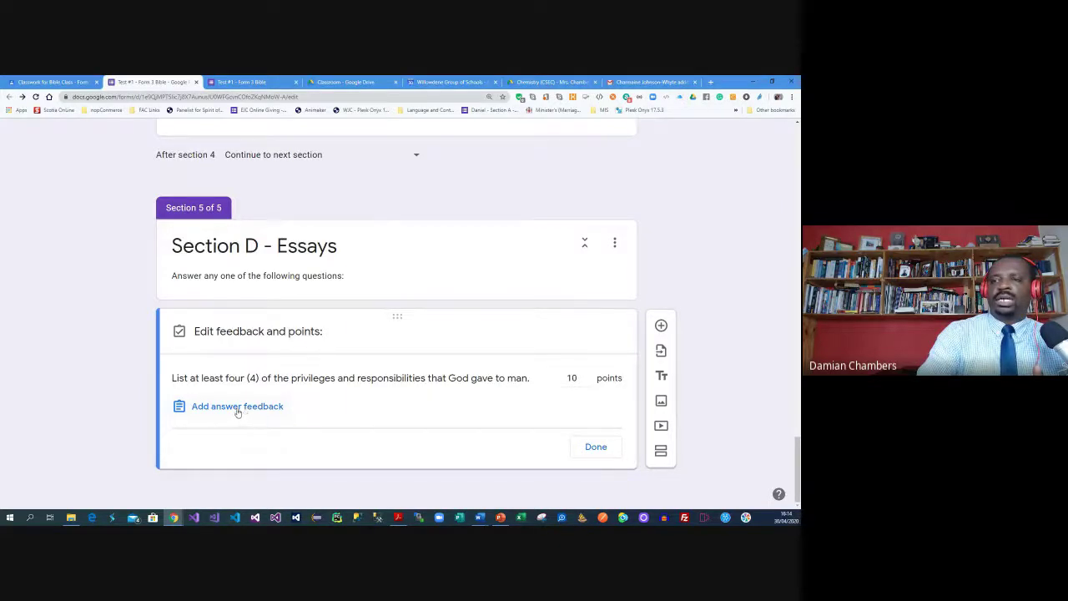
click(608, 449)
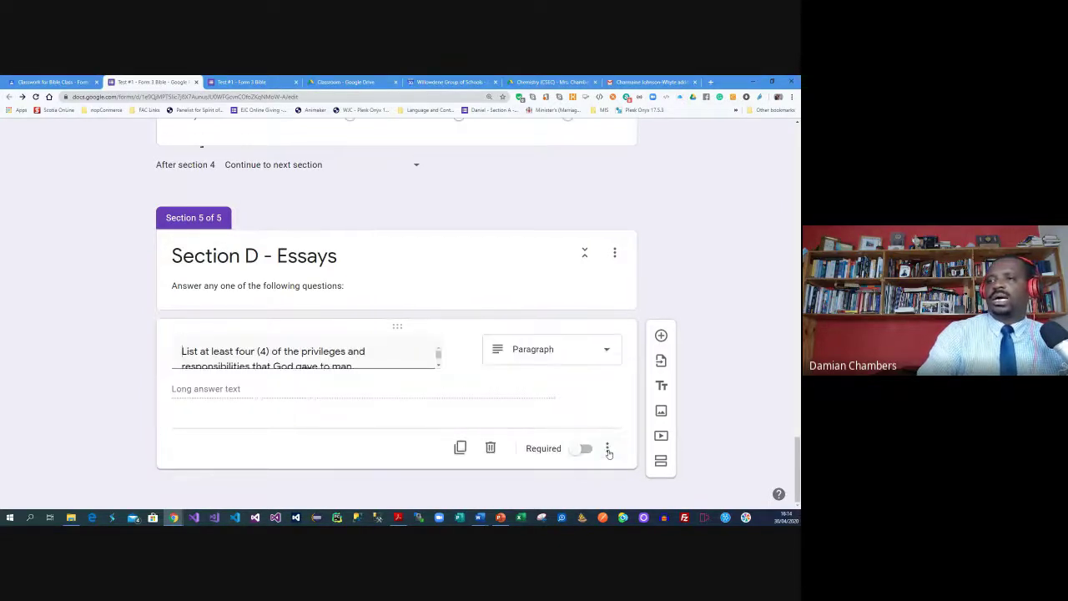
Add the Plan of Redemption essay question without its '3.' numbering, worth 10 points
click(660, 322)
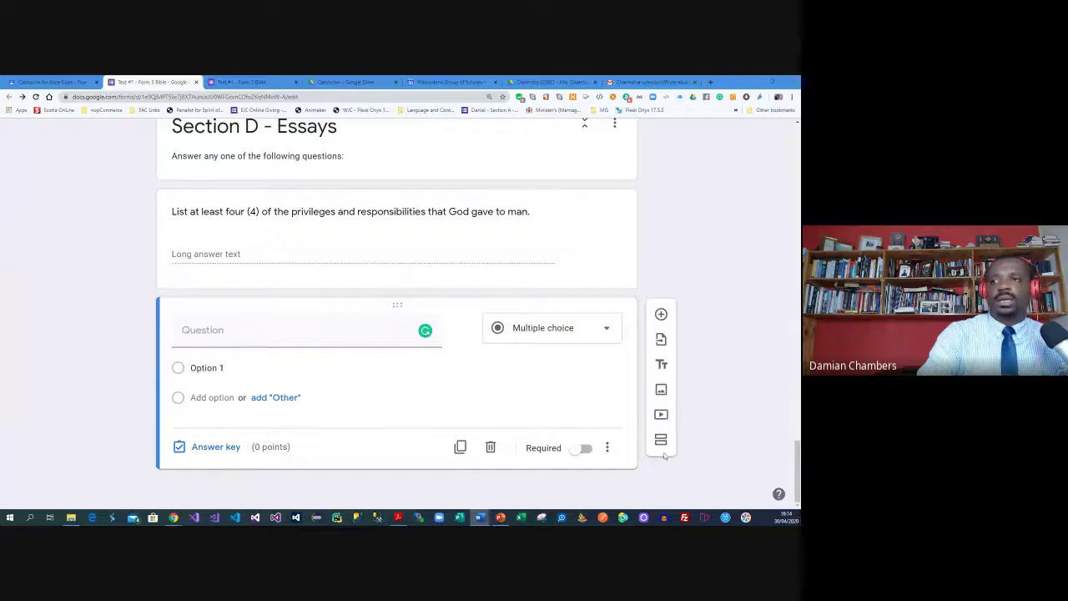
click(279, 330)
text(3.	By giving an outline of the problems, counsel, solution and the angels' reaction explain what the Plan of Redemption is all about.)
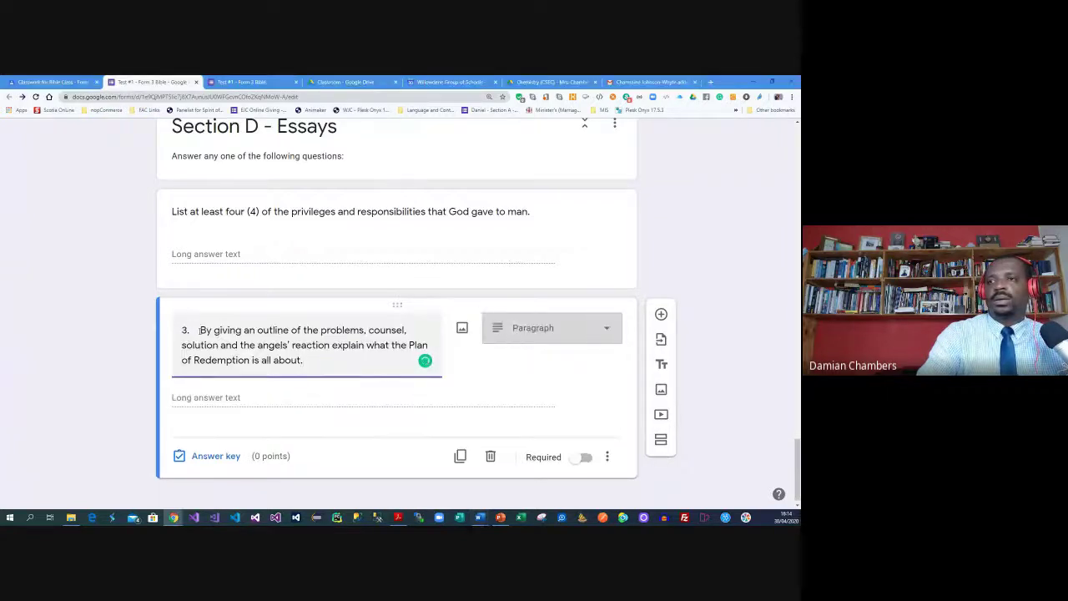
click(201, 330)
key(BackSpace)
key(BackSpace)
key(BackSpace)
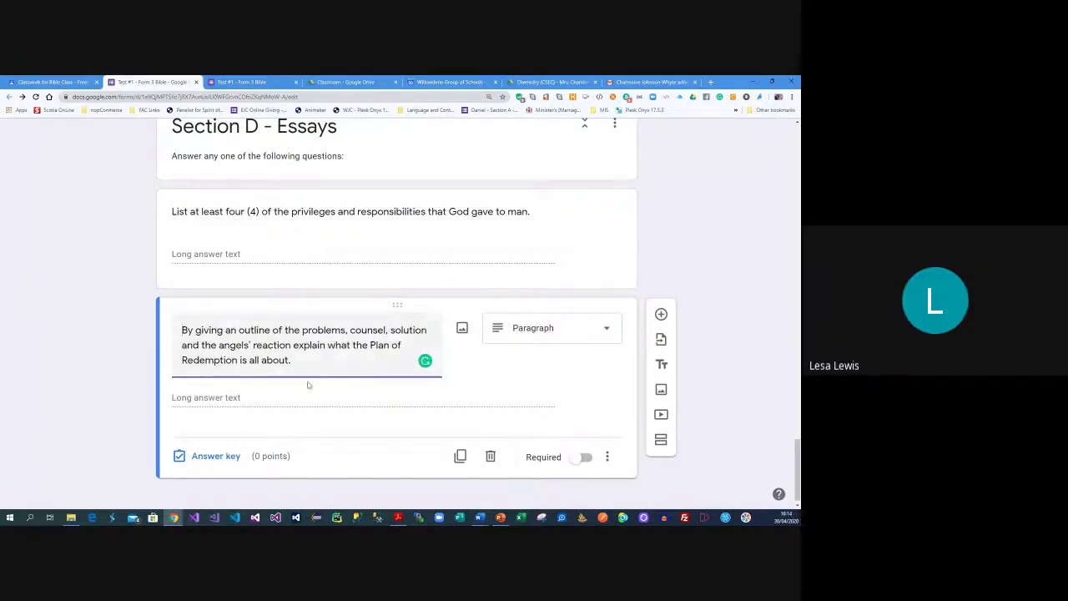
click(219, 455)
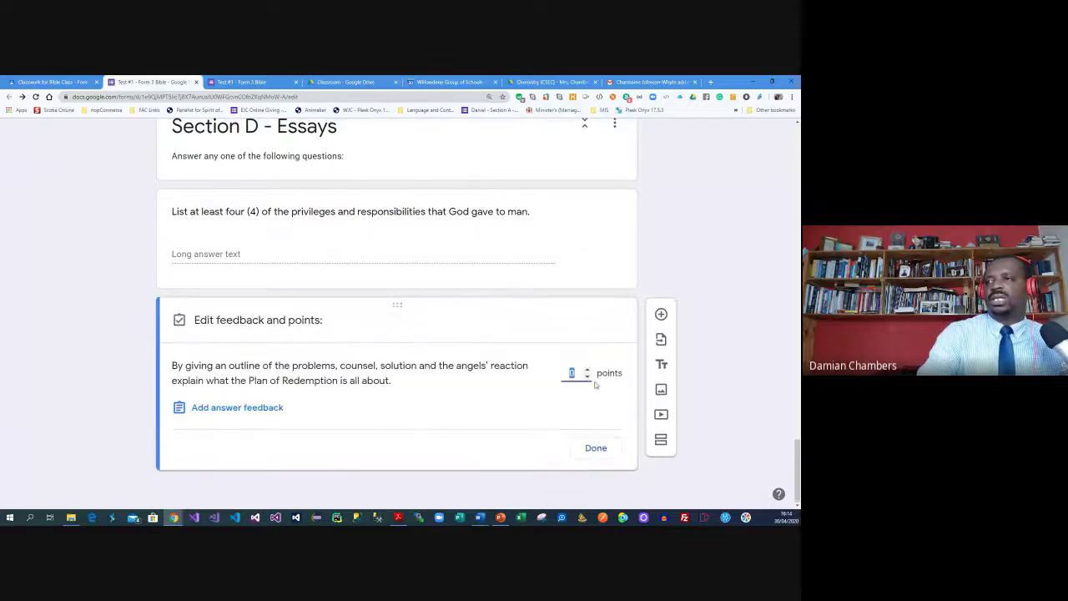
text(10)
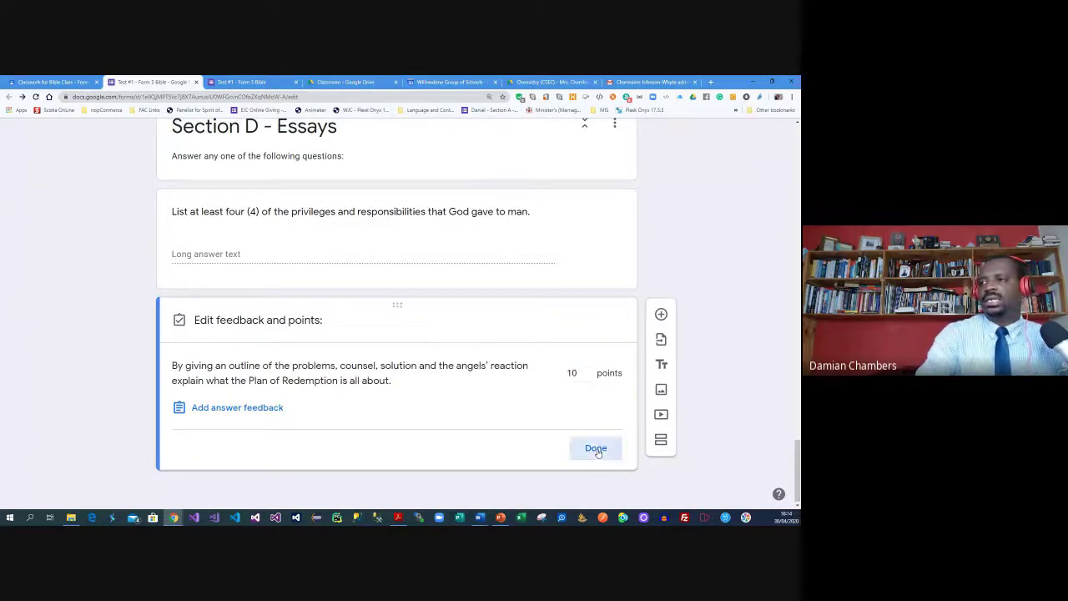
click(596, 448)
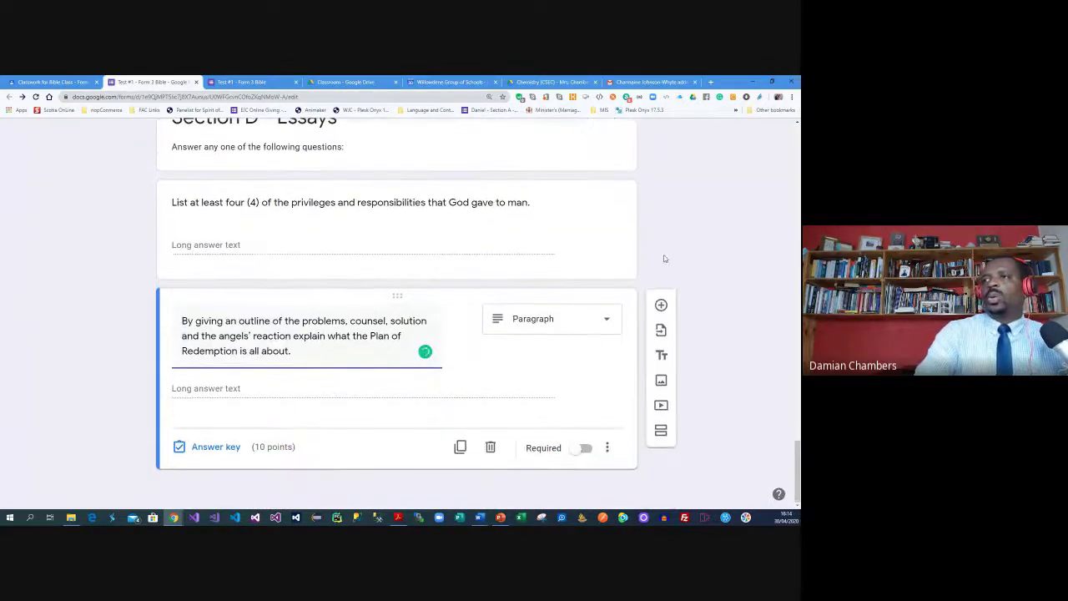
Add a multiple-choice question with the Desktop image 'q1' of chemical formulas attached
click(662, 306)
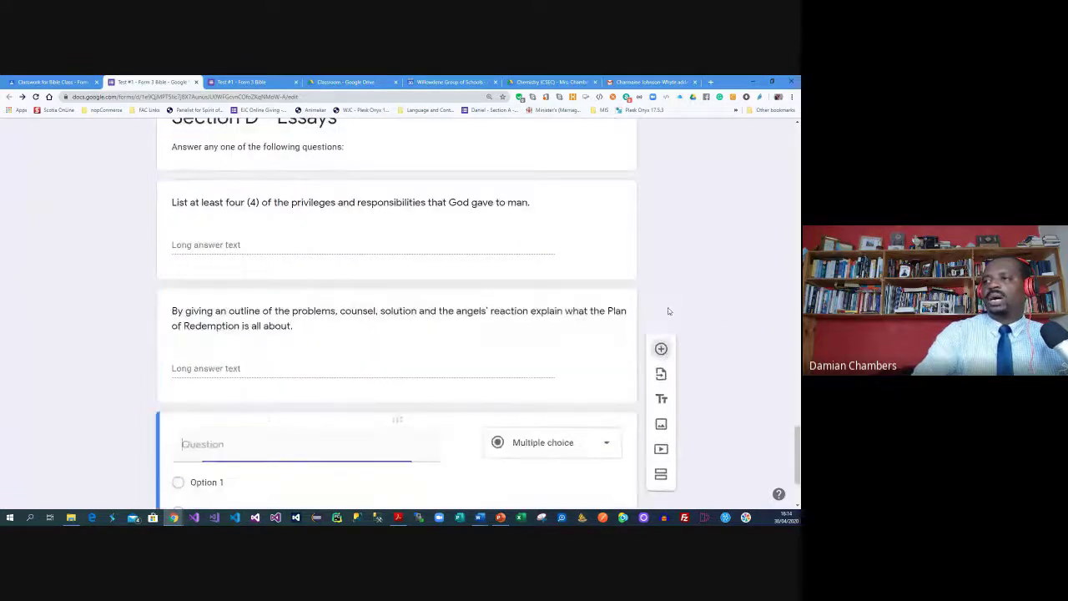
click(560, 335)
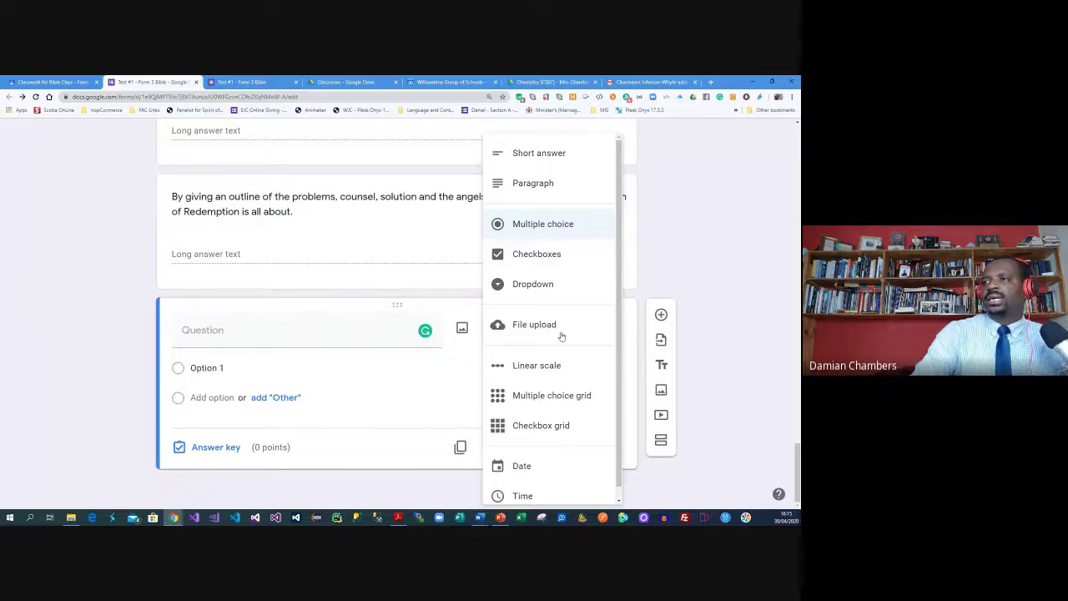
click(281, 342)
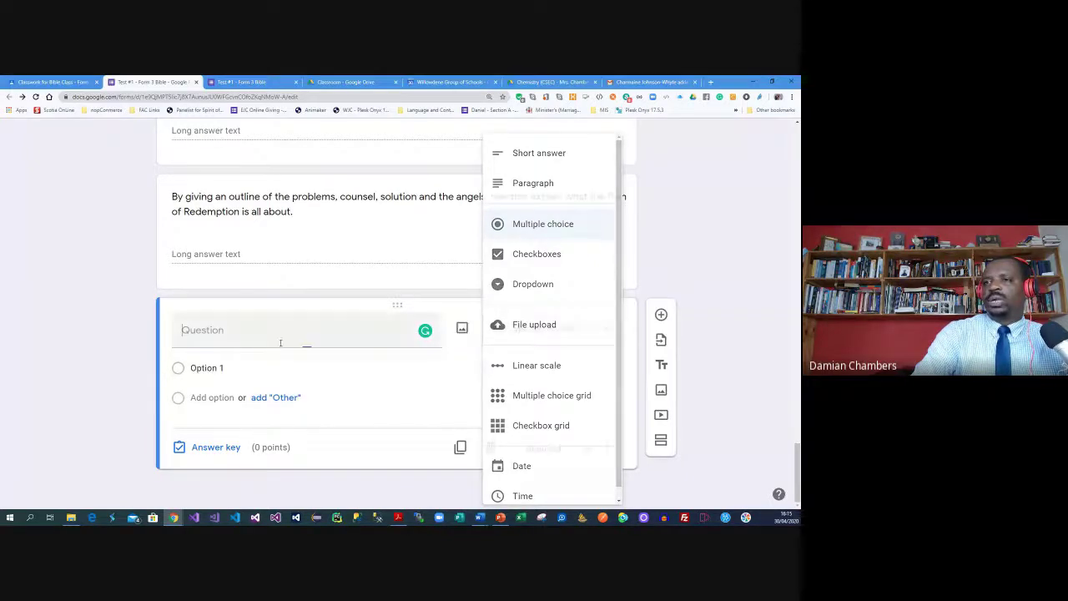
click(462, 331)
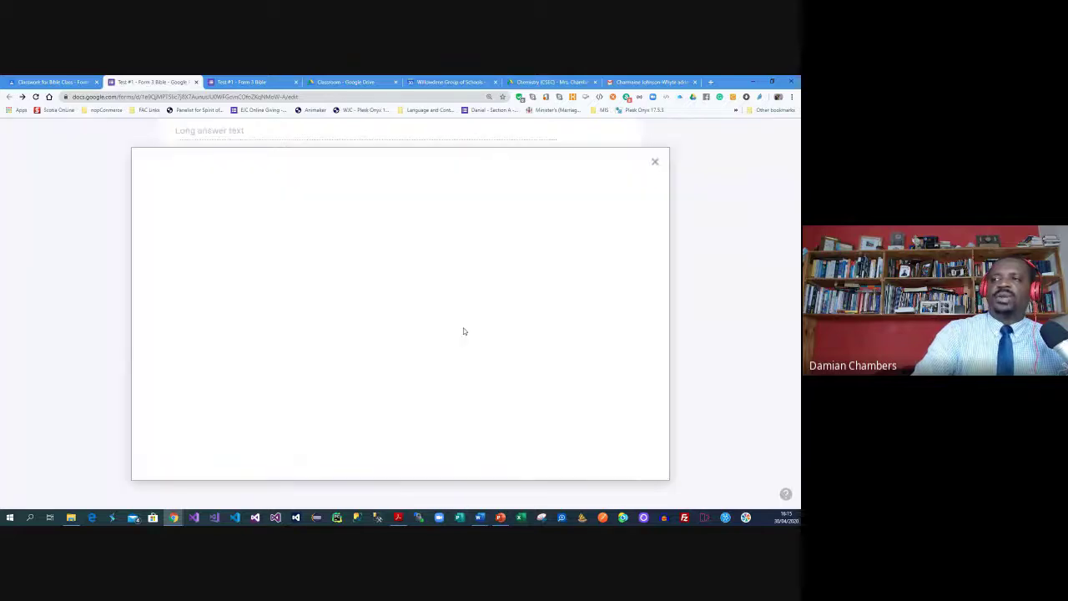
click(402, 391)
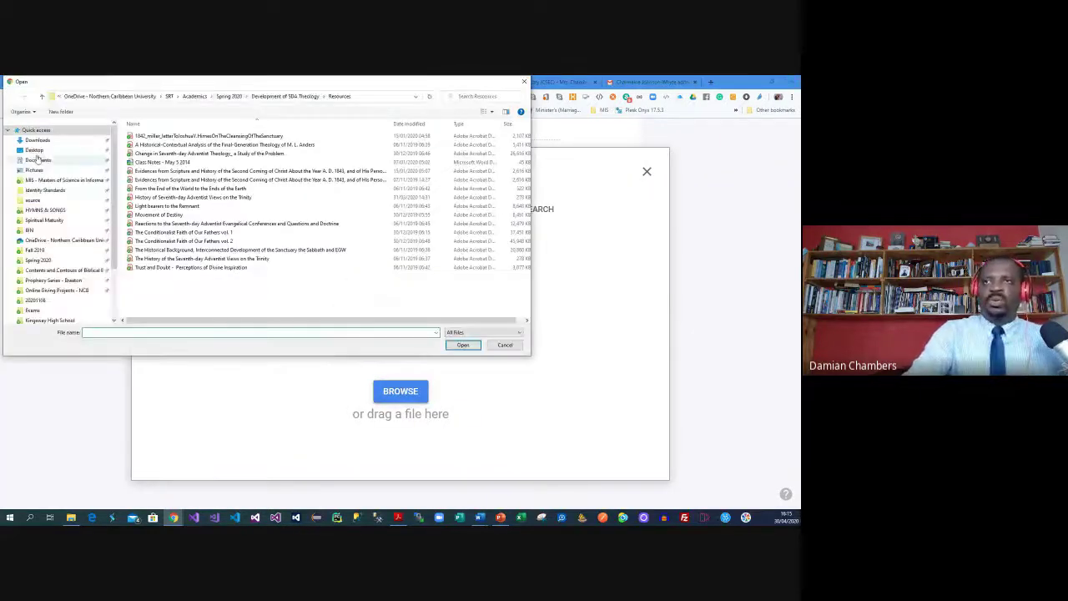
click(38, 151)
click(192, 146)
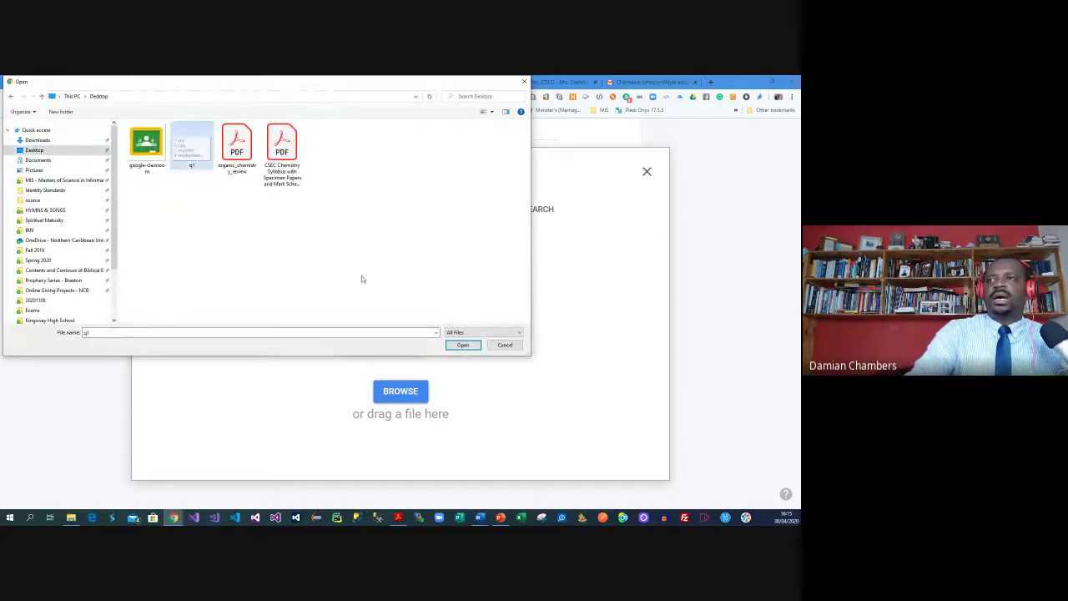
click(464, 345)
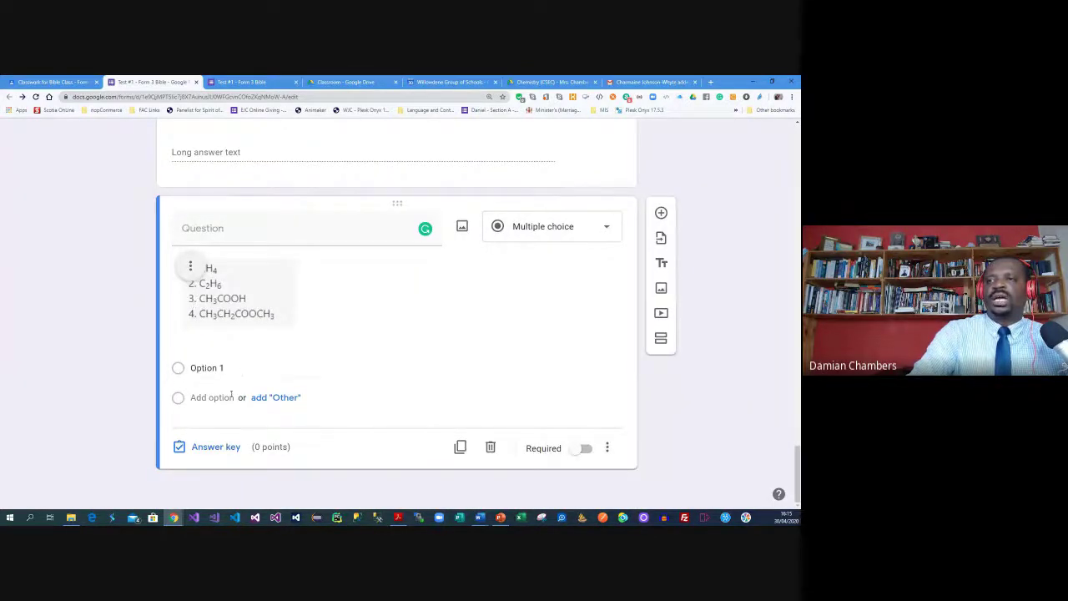
Enter the question text 'What is the formula for Oxygen:'
click(235, 226)
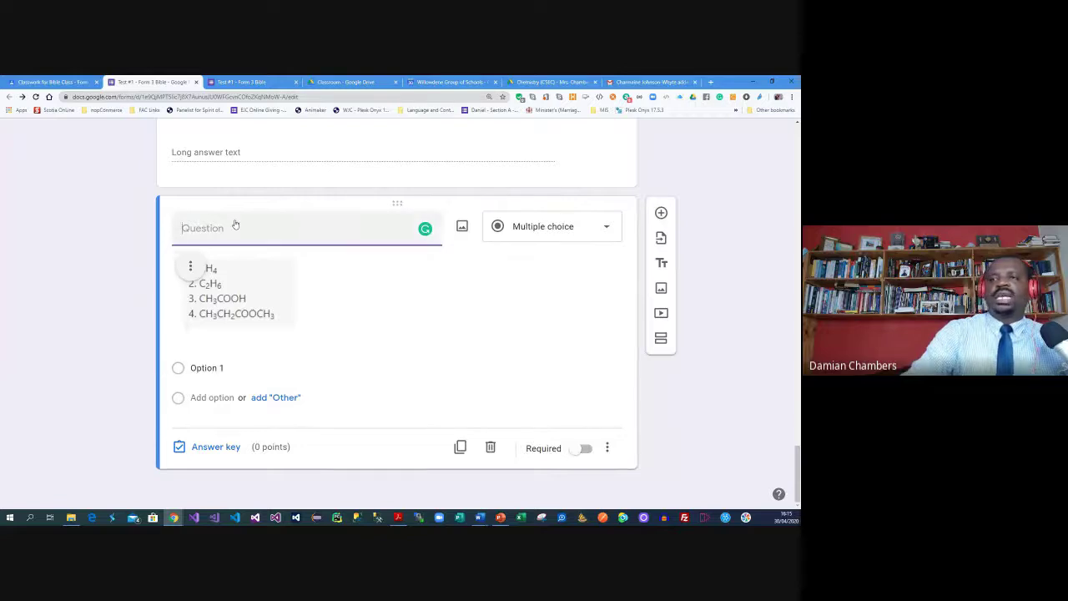
text(Select)
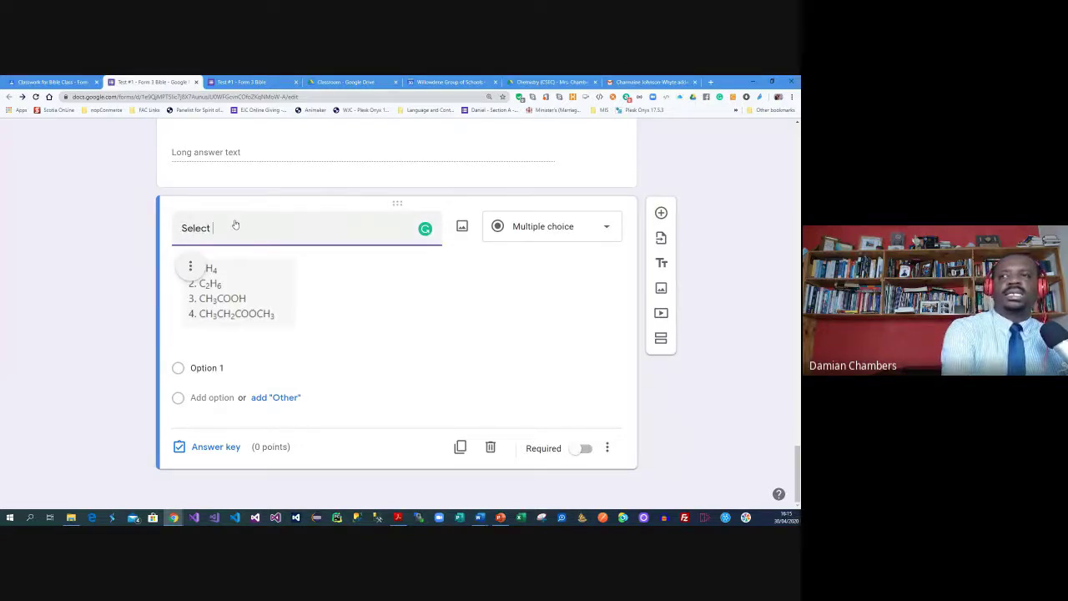
key(BackSpace)
key(BackSpace)
key(BackSpace)
key(BackSpace)
key(BackSpace)
key(BackSpace)
text(What i)
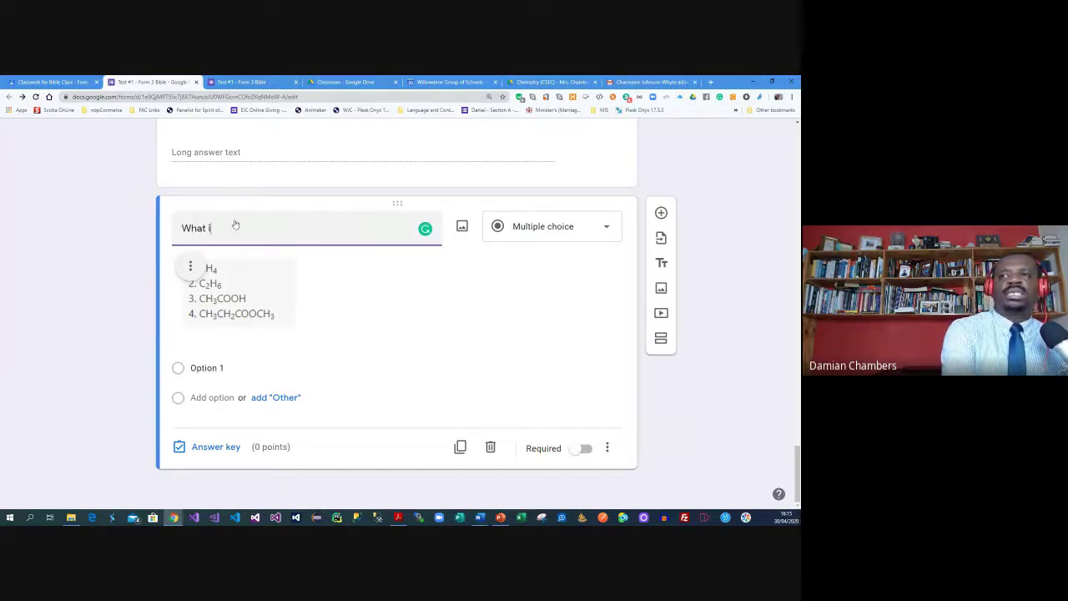
text(s the formula for H)
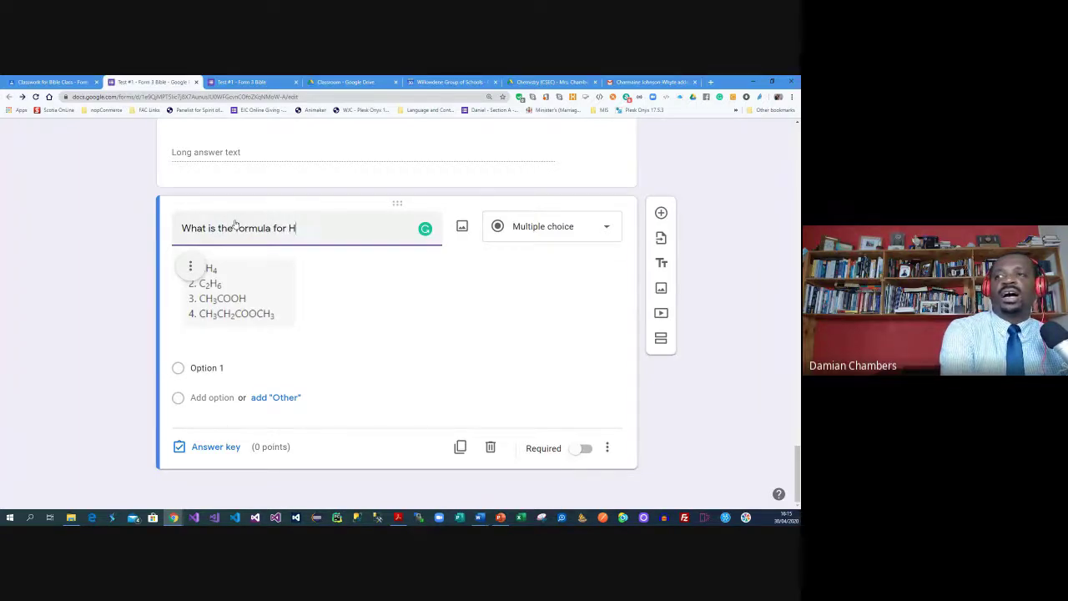
key(BackSpace)
text(Oxygen)
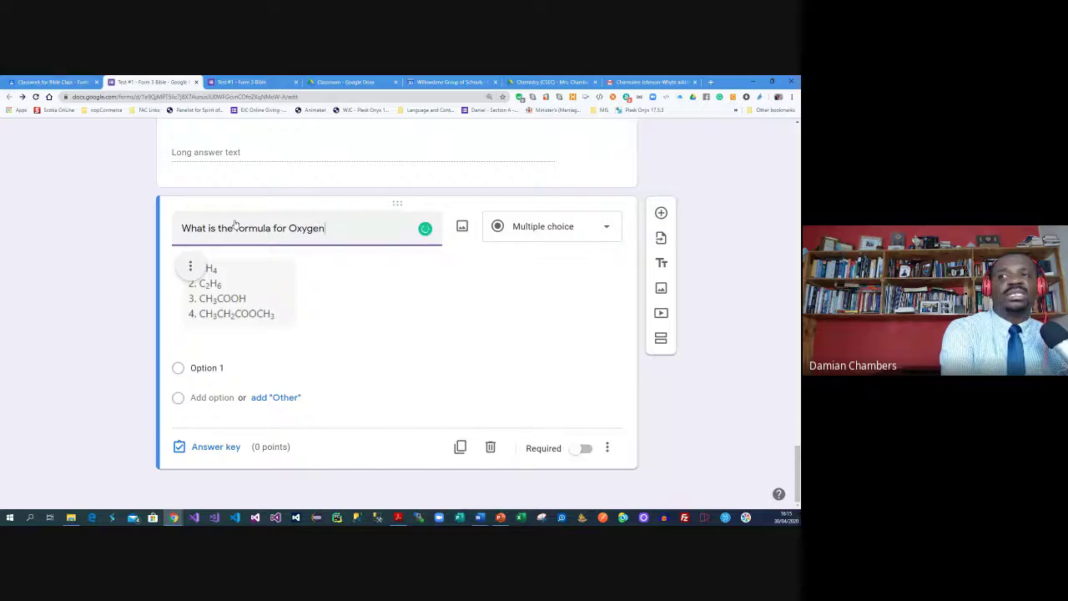
text(:)
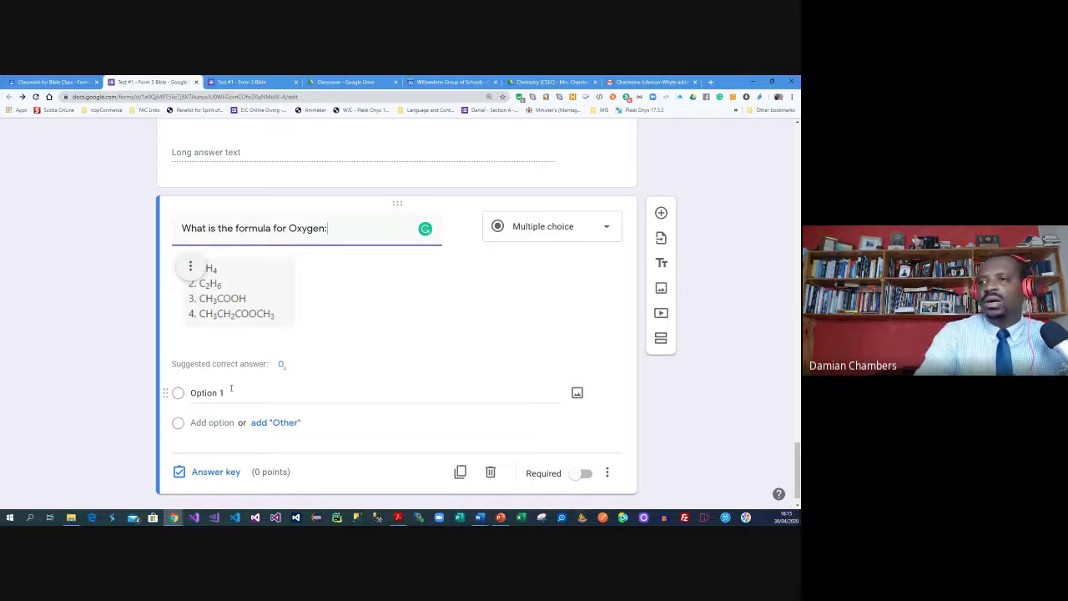
Give the question answer options O₂, CO2, N2 and CH
click(282, 366)
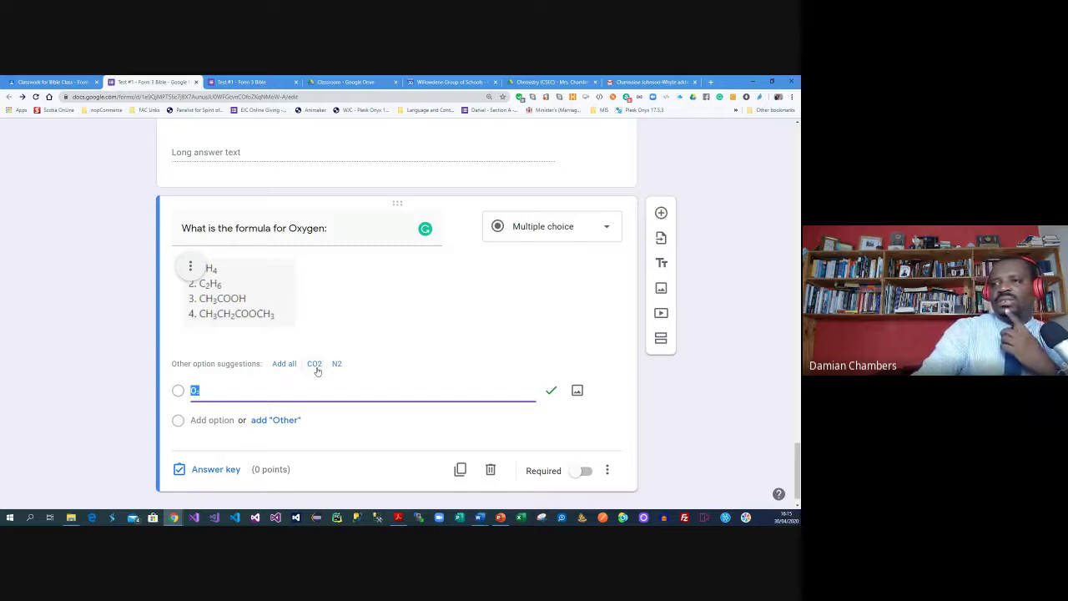
click(316, 369)
click(277, 365)
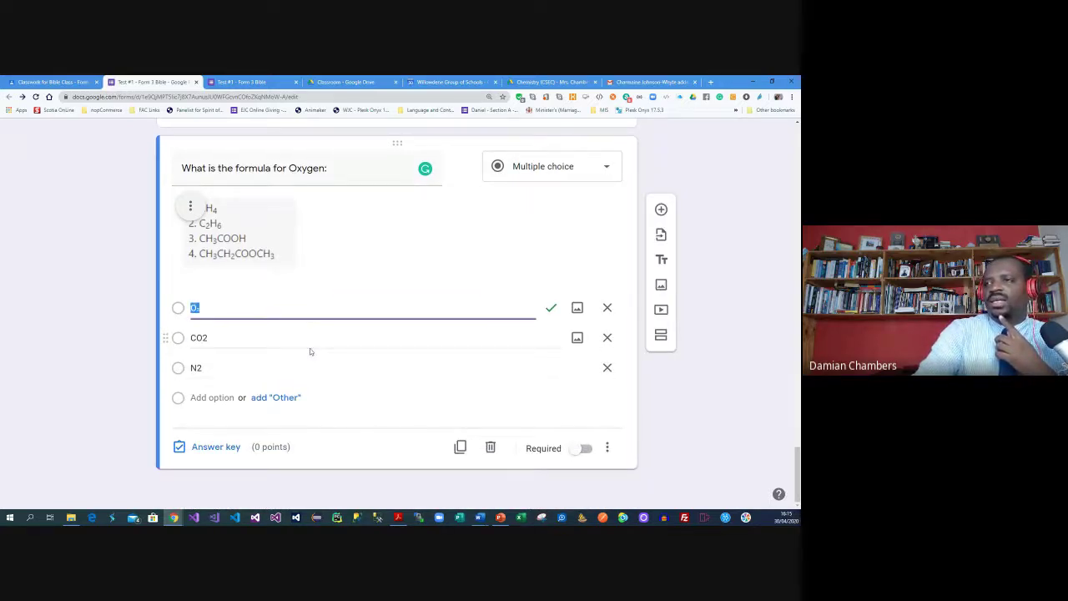
click(221, 310)
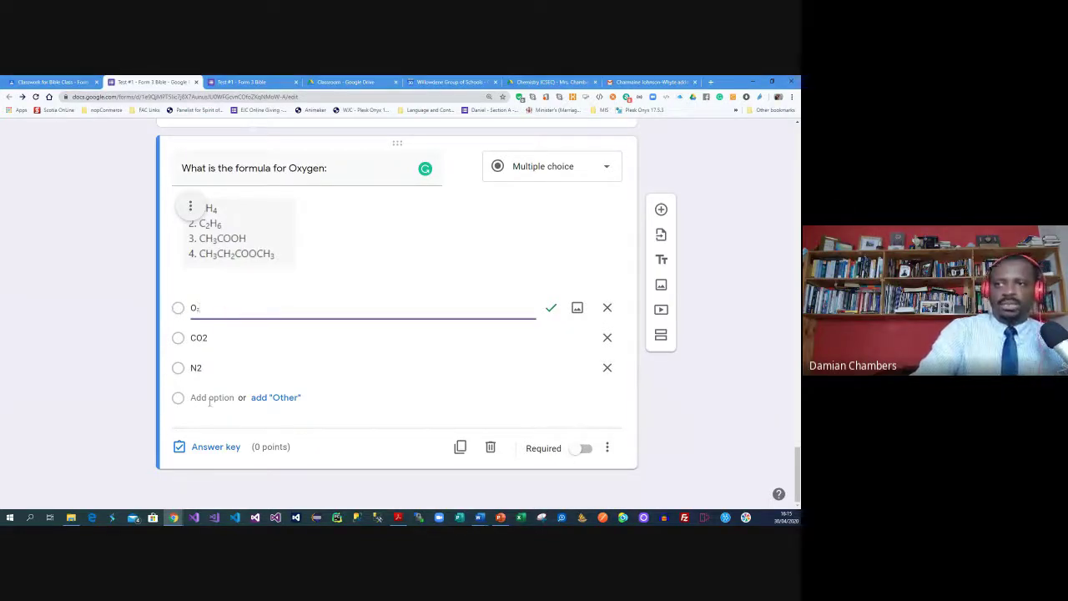
key(Return)
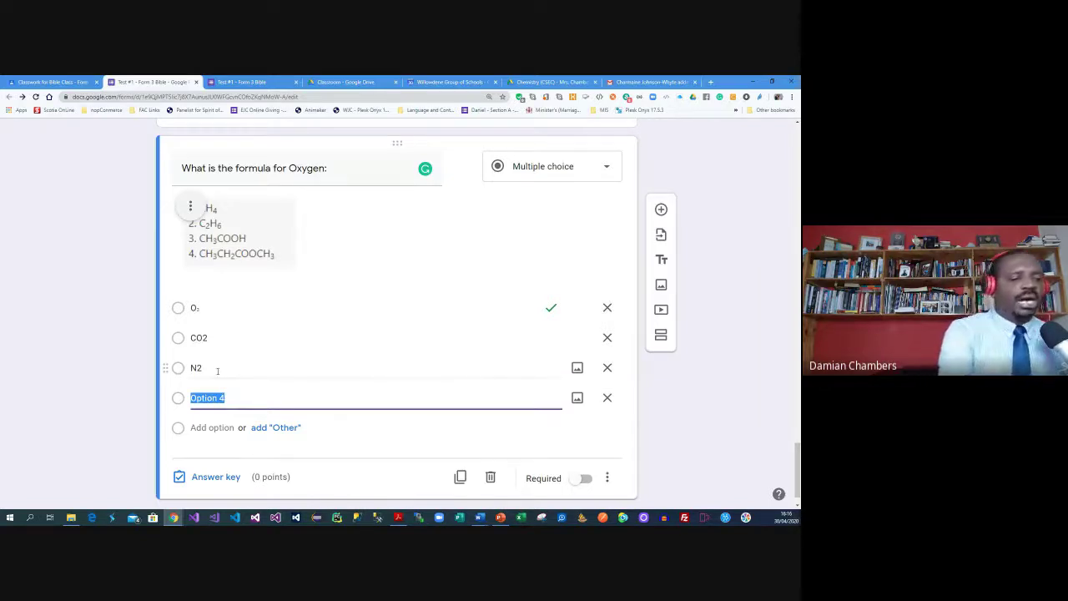
text(H)
key(BackSpace)
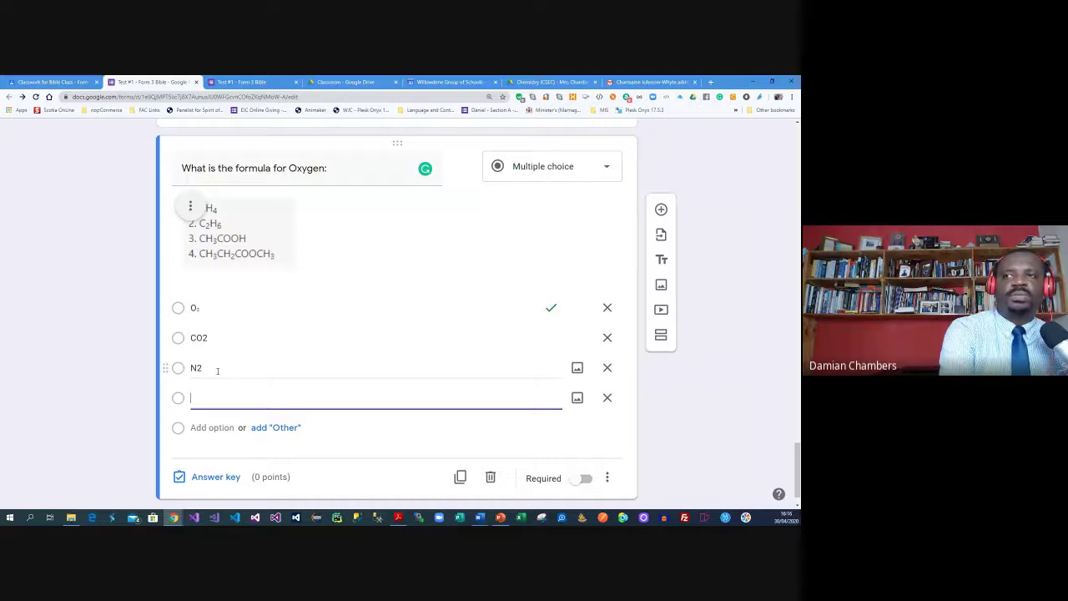
text(CH)
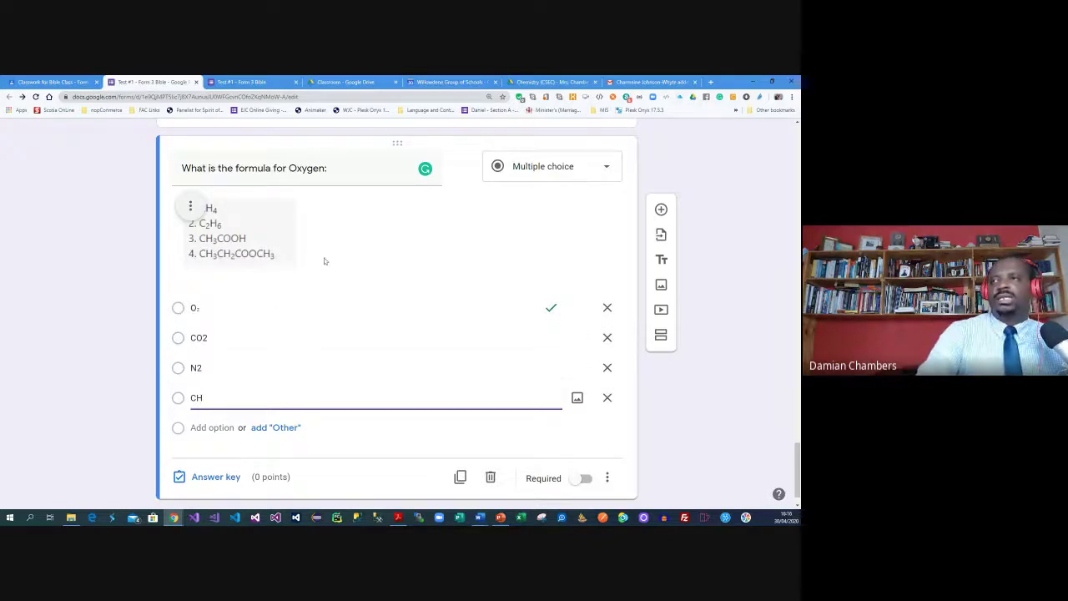
Key O₂ as the correct answer, worth 2 points
scroll(465, 325, down, 1)
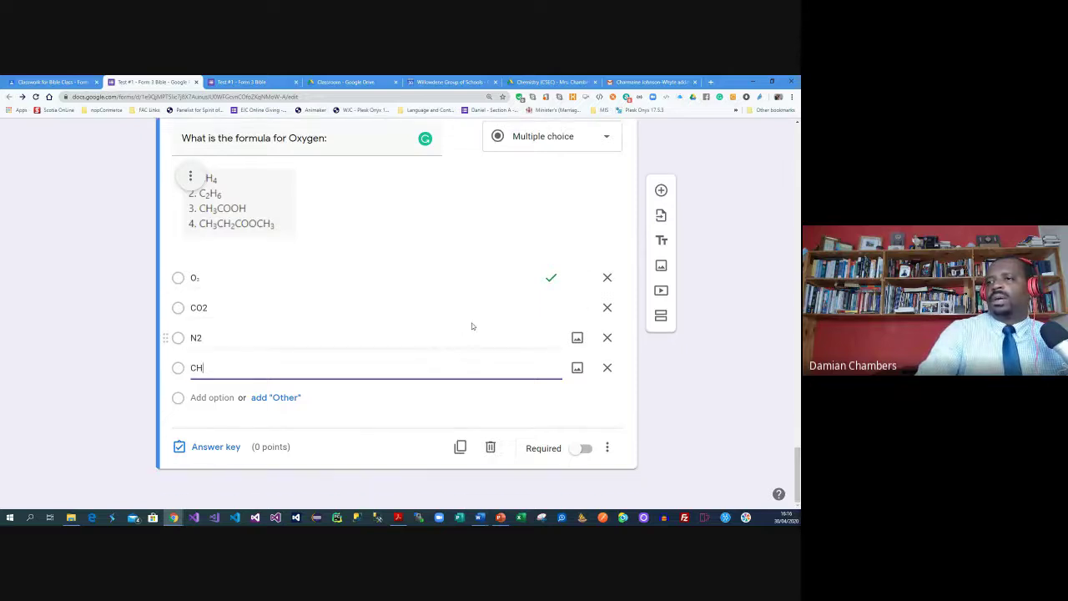
click(210, 447)
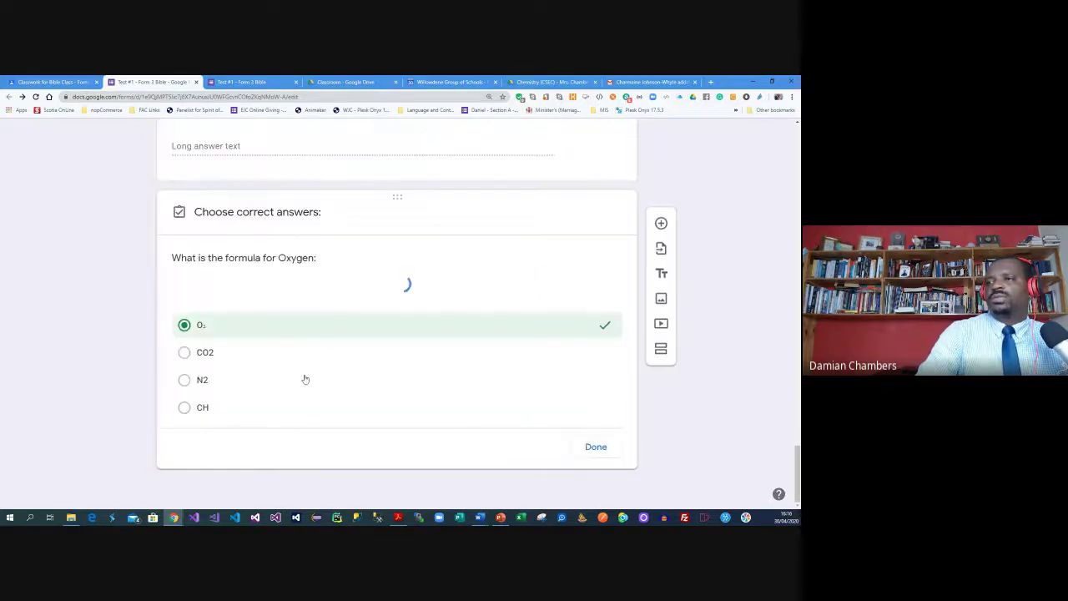
click(587, 256)
click(588, 256)
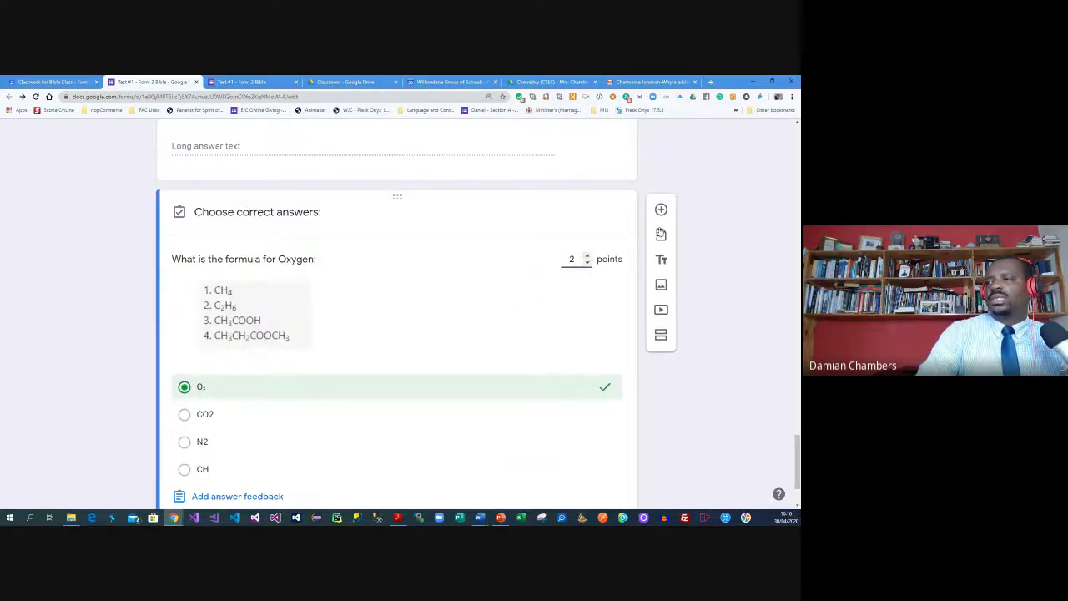
click(592, 442)
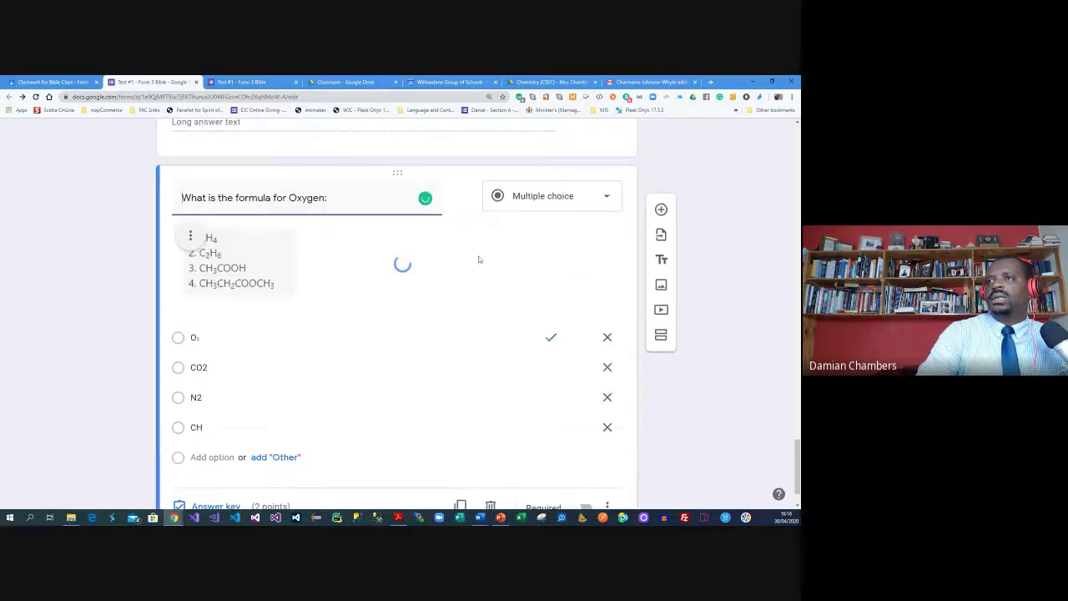
scroll(477, 258, up, 4)
scroll(479, 257, up, 20)
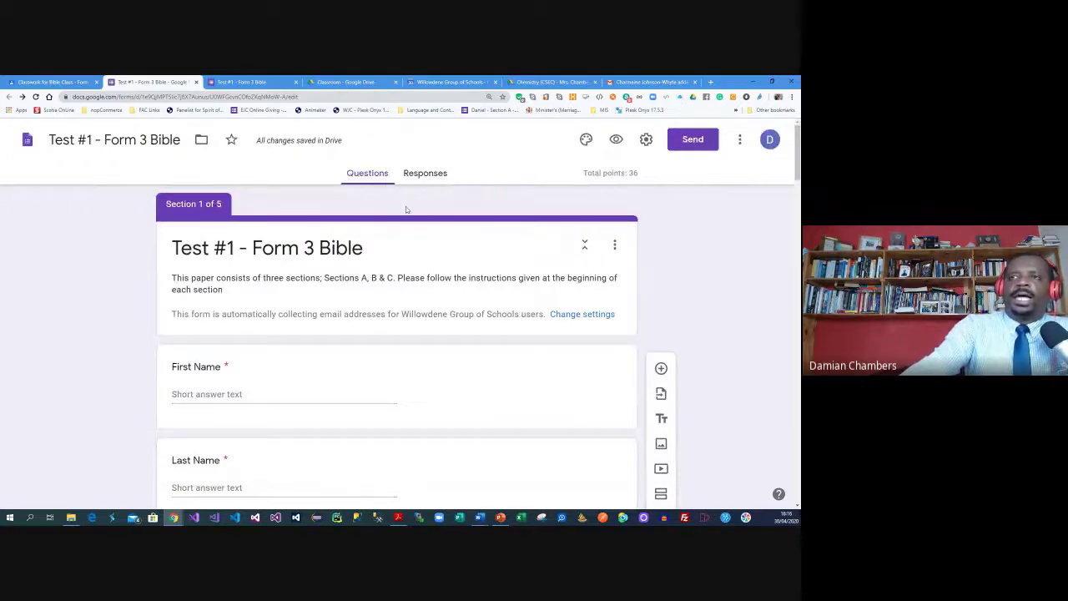
click(63, 82)
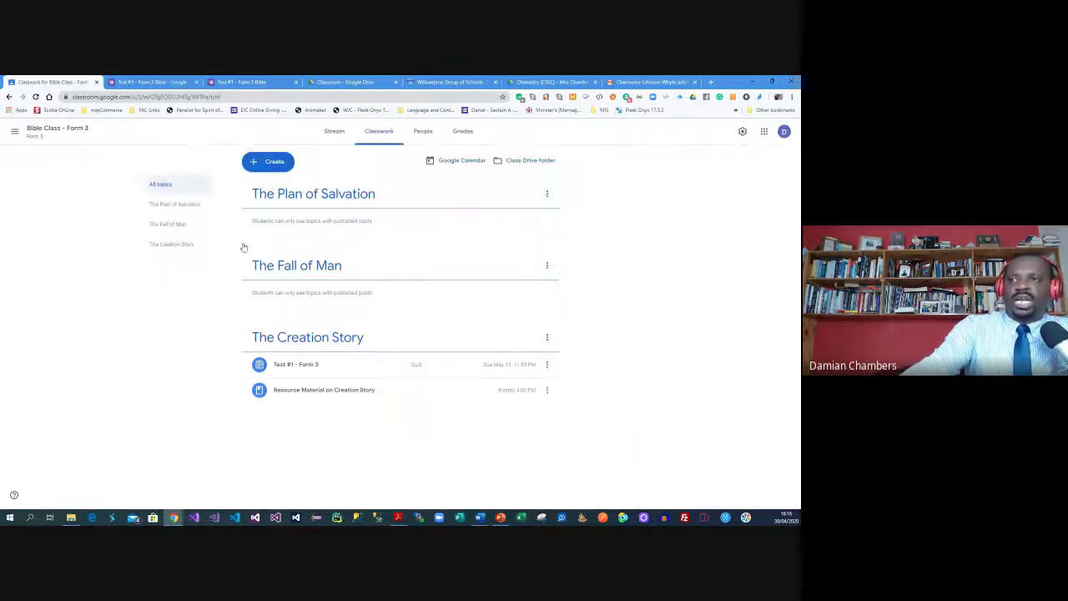
click(423, 131)
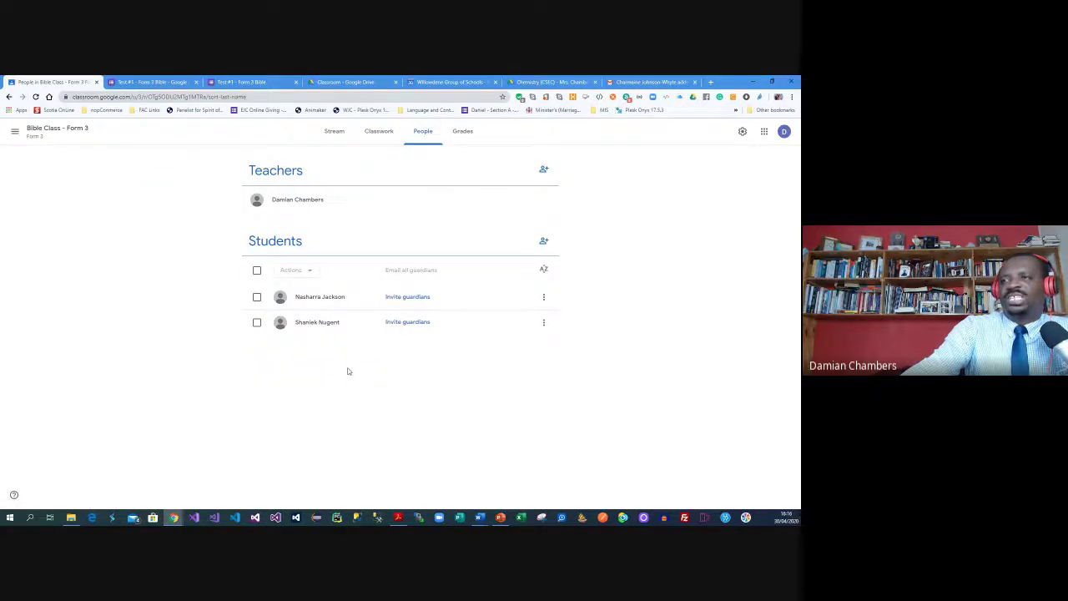
click(333, 131)
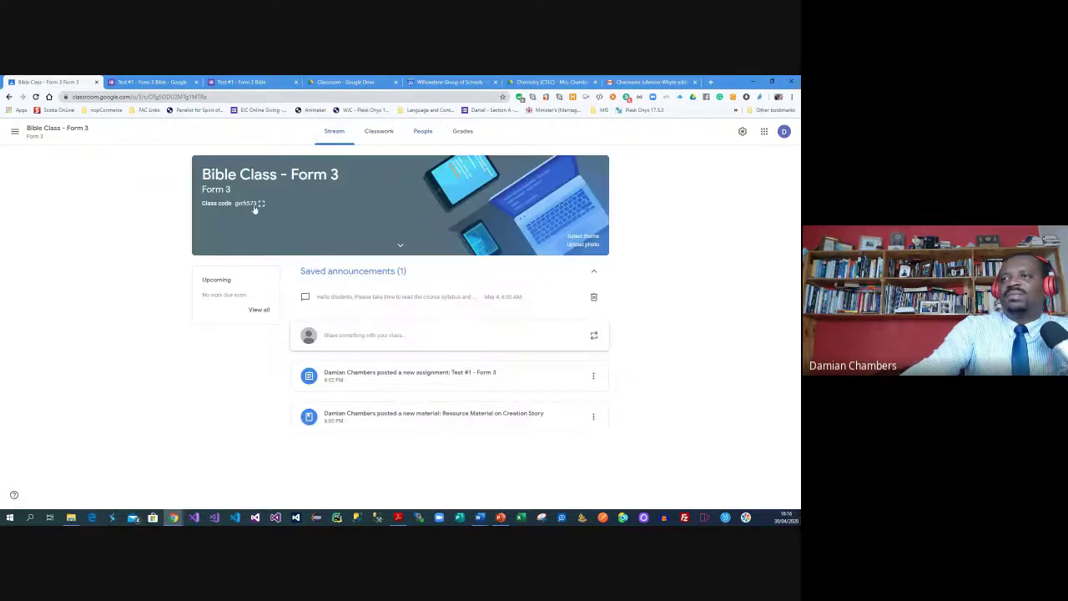
click(260, 204)
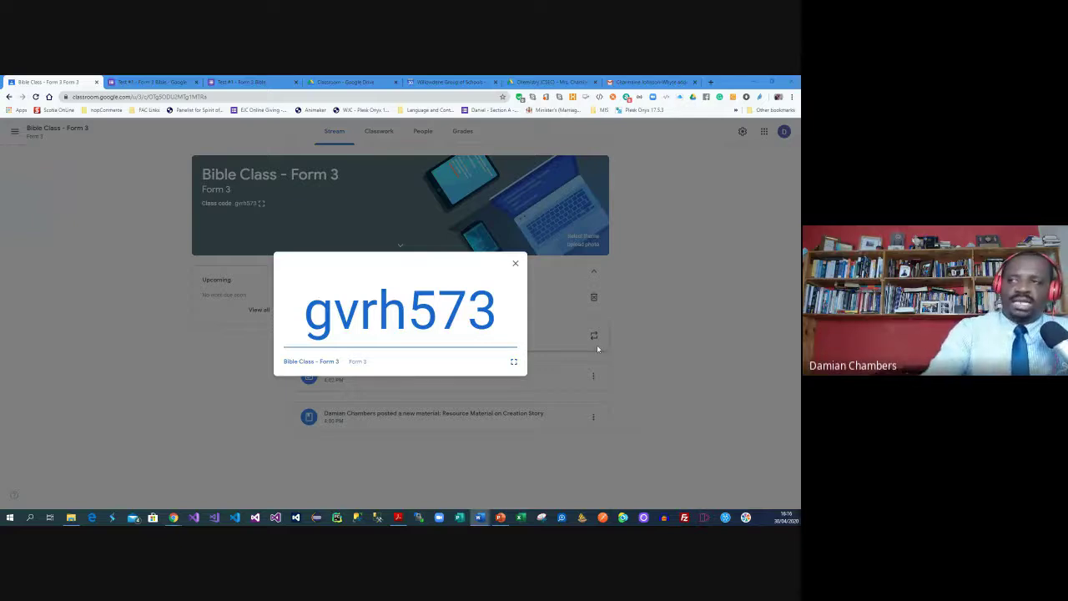
click(516, 264)
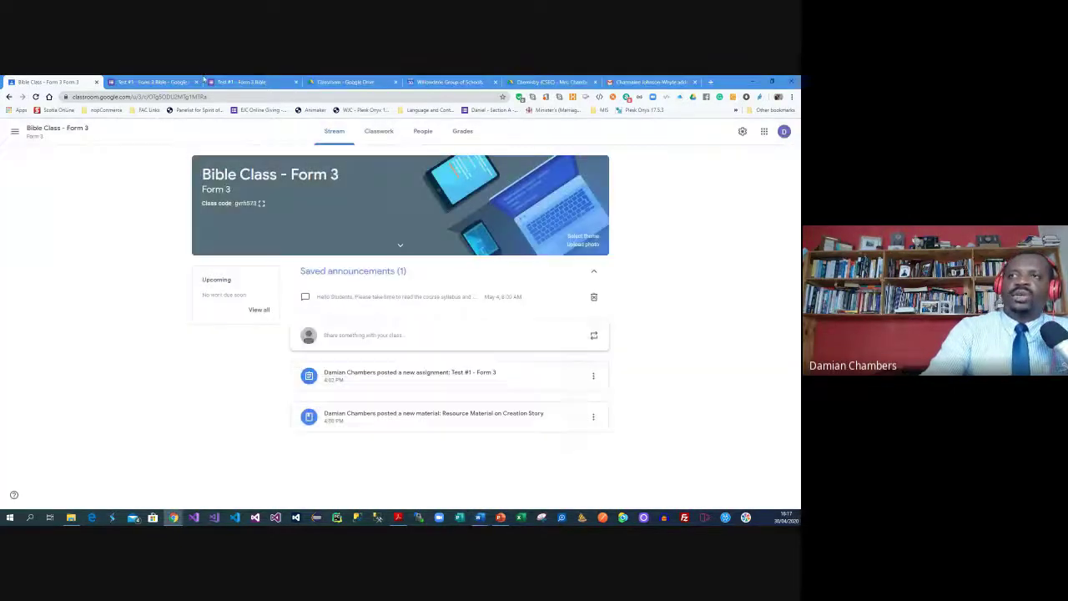
click(180, 79)
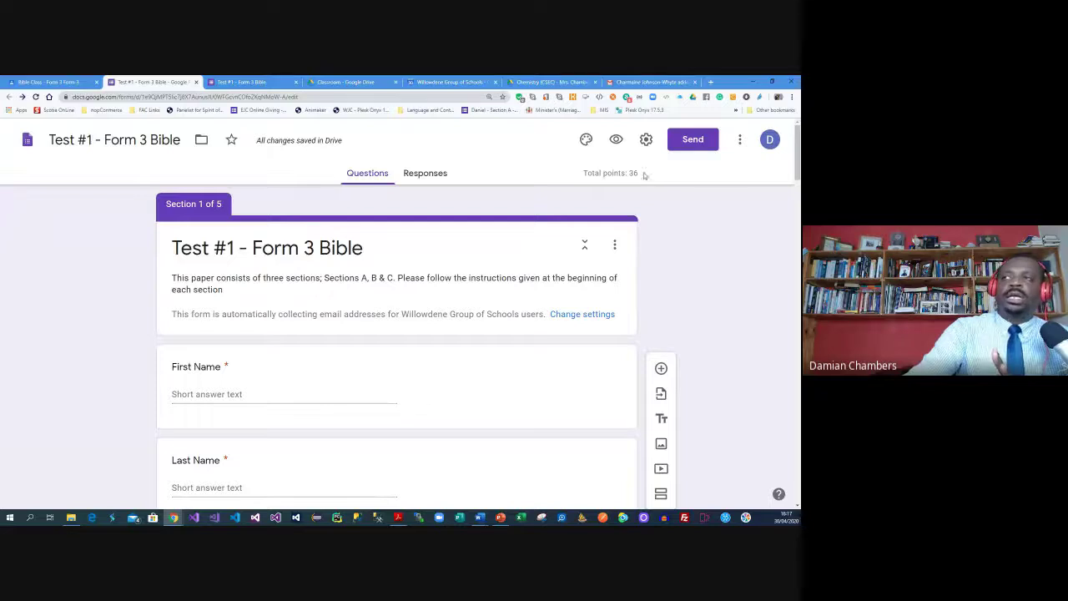
click(615, 141)
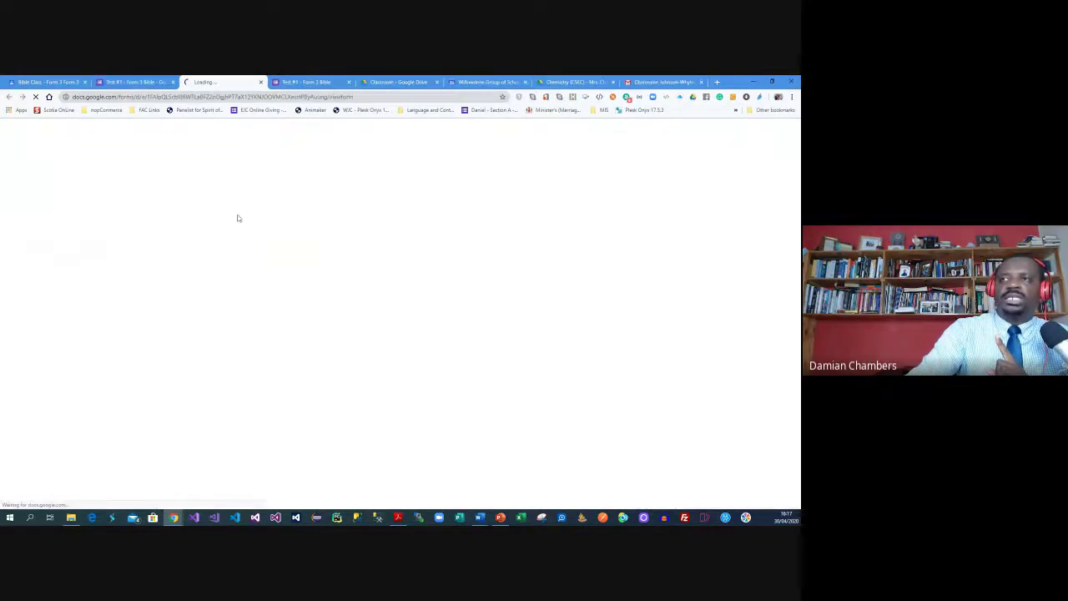
scroll(272, 173, down, 2)
scroll(272, 172, up, 2)
scroll(272, 170, down, 2)
click(272, 165)
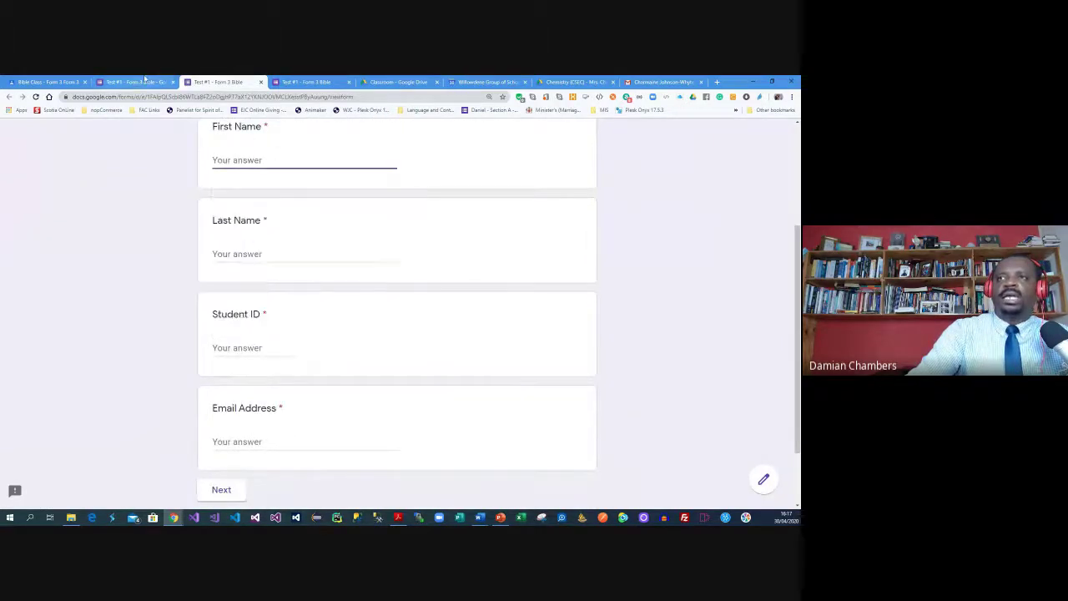
click(144, 79)
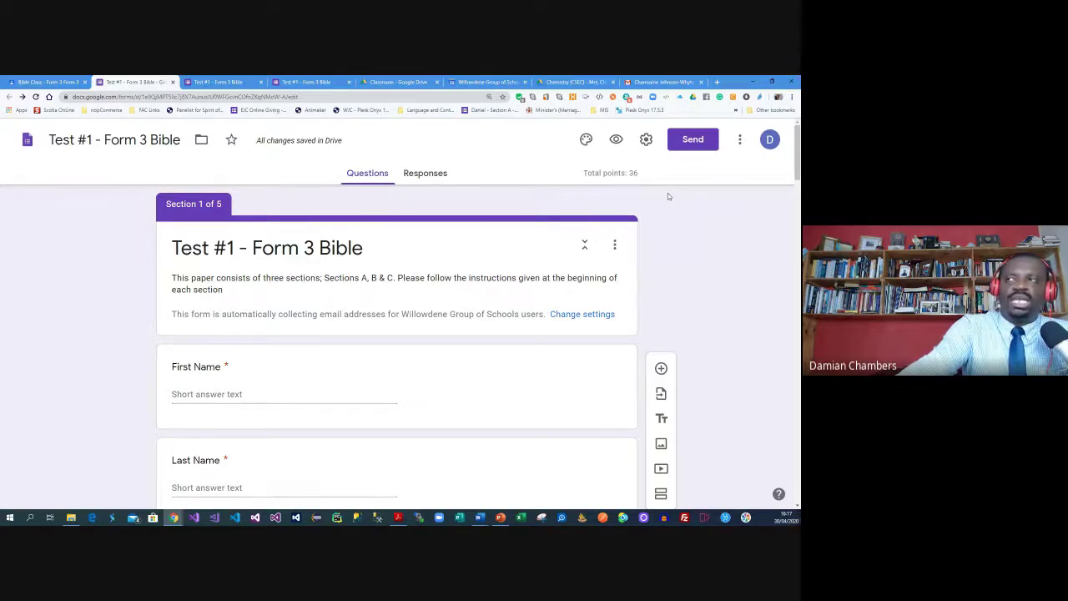
In Settings, clear the 'Restrict to users in Willowdene Group of Schools' option and view the Quizzes options
click(646, 142)
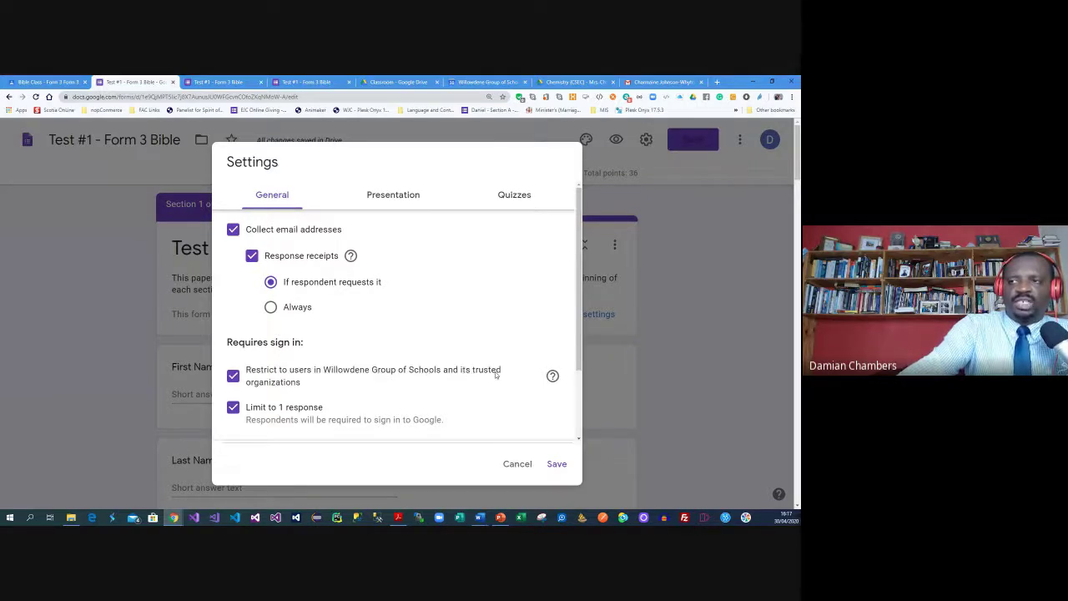
click(233, 377)
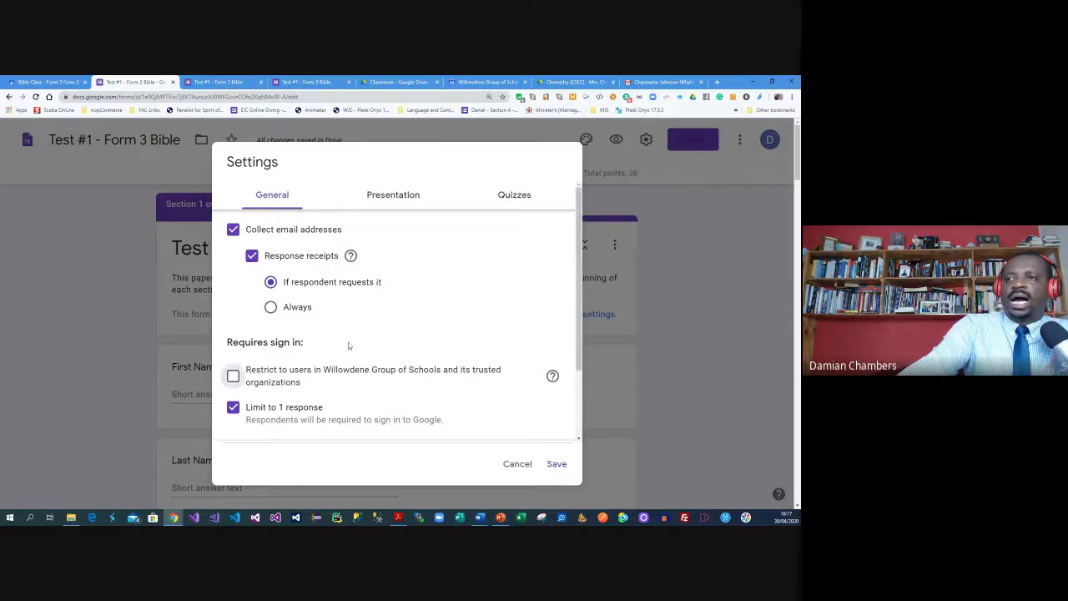
scroll(348, 342, down, 2)
scroll(345, 348, down, 2)
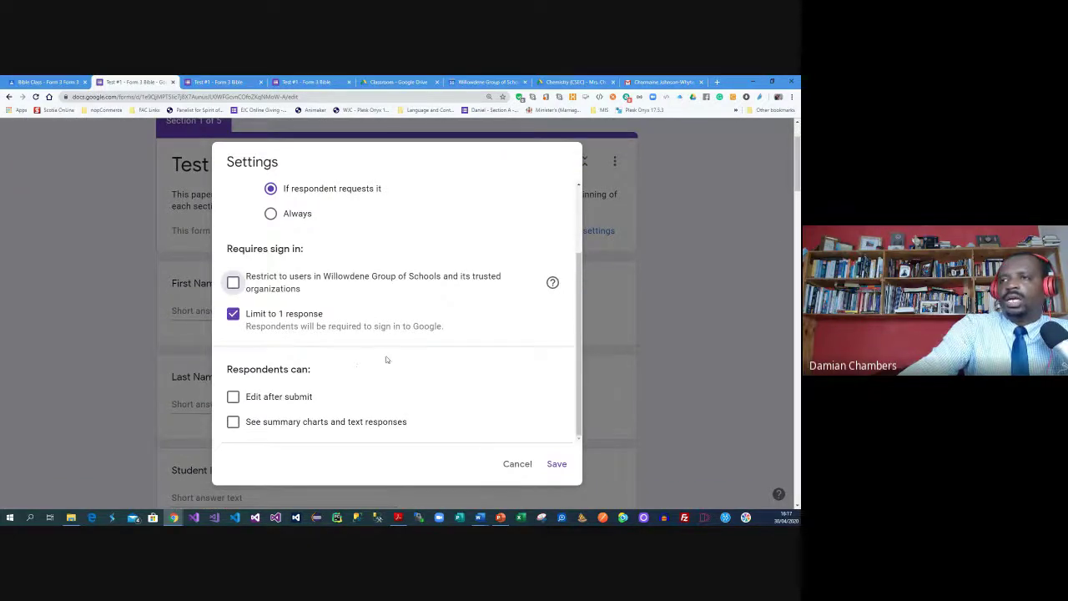
scroll(387, 358, up, 2)
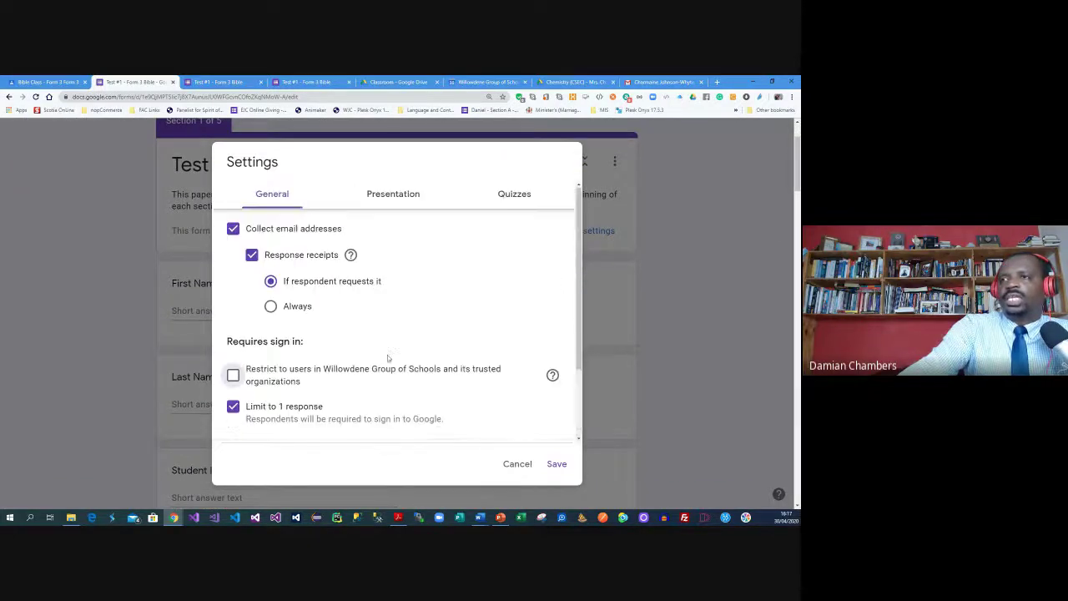
click(513, 197)
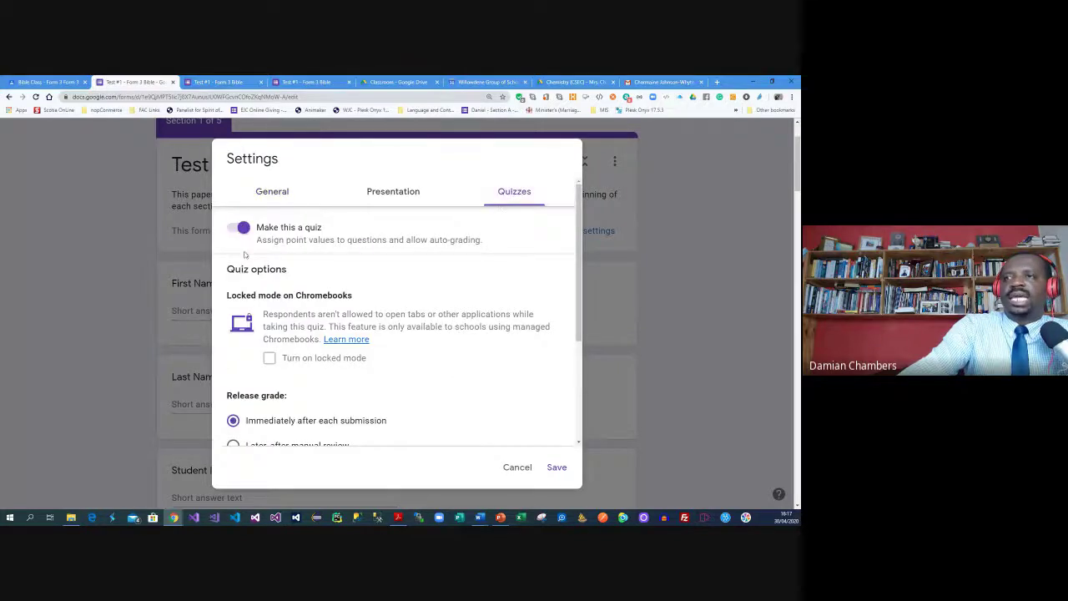
Set Release grade to 'Later, after manual review' and move to the Presentation settings
scroll(275, 284, down, 2)
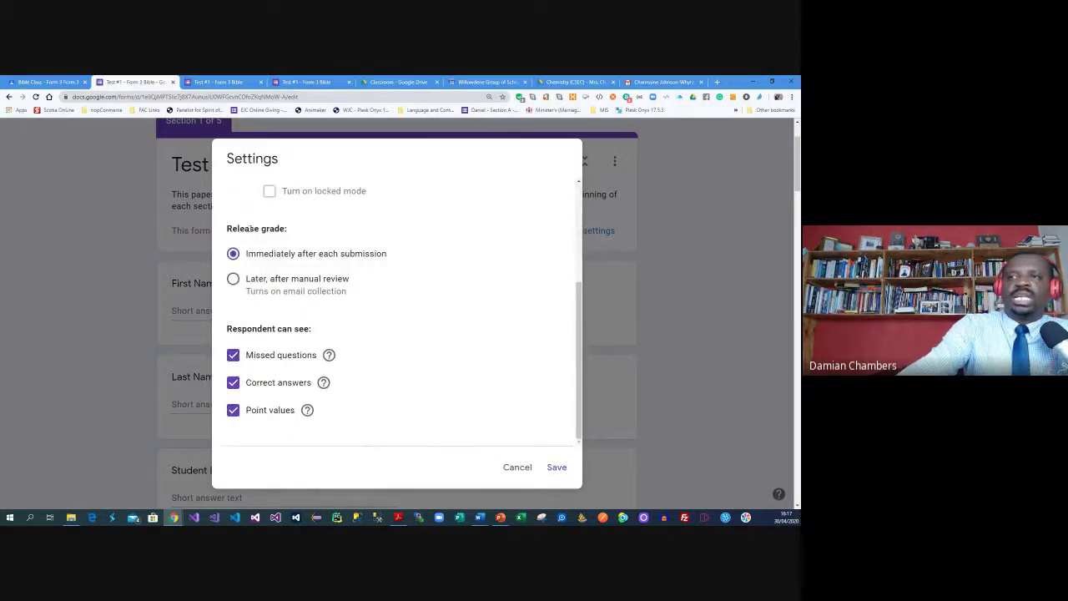
click(234, 284)
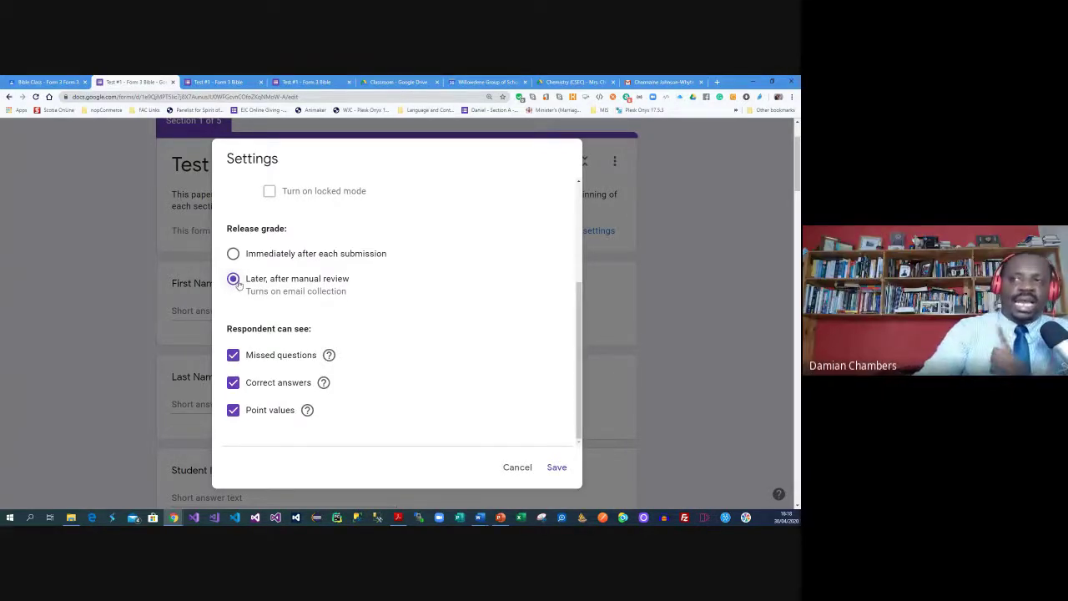
scroll(265, 282, up, 4)
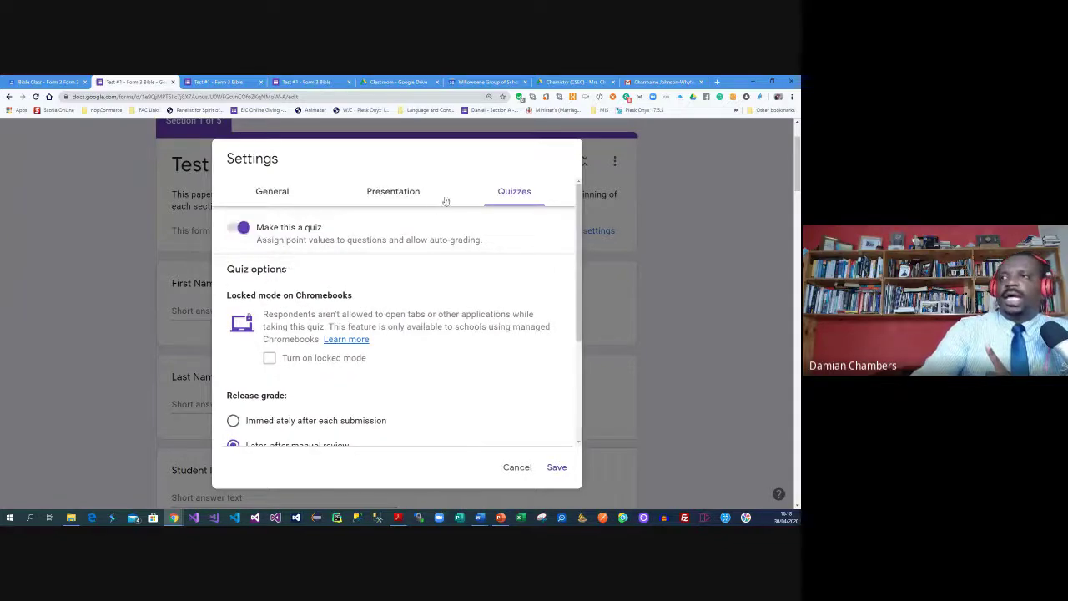
click(397, 200)
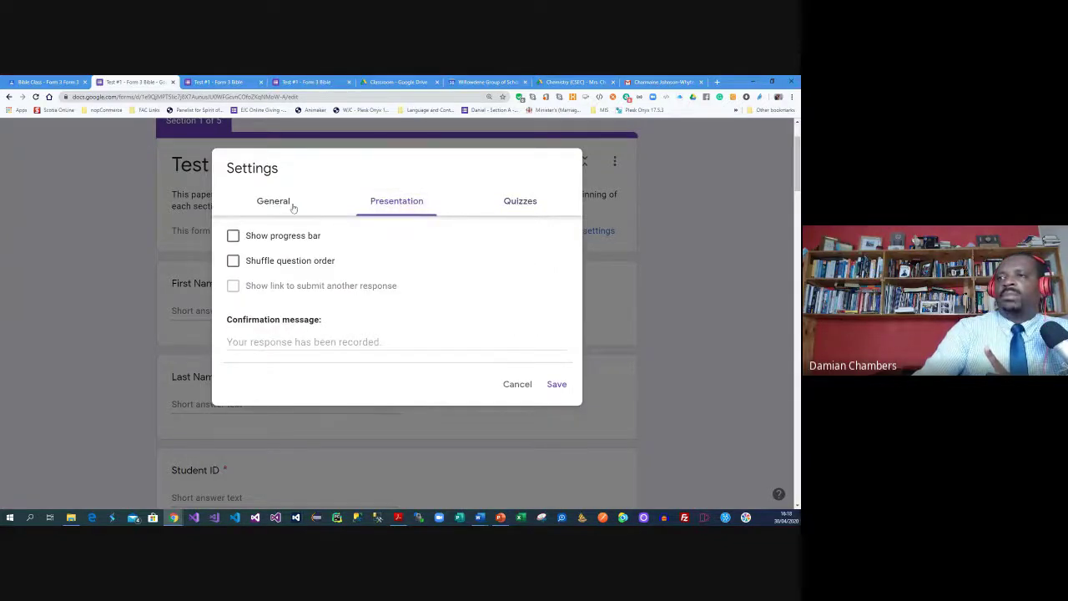
Save the confirmation message 'Thank you for completing this quiz. You will hear from your teacher as soon as it is marked.'
click(343, 342)
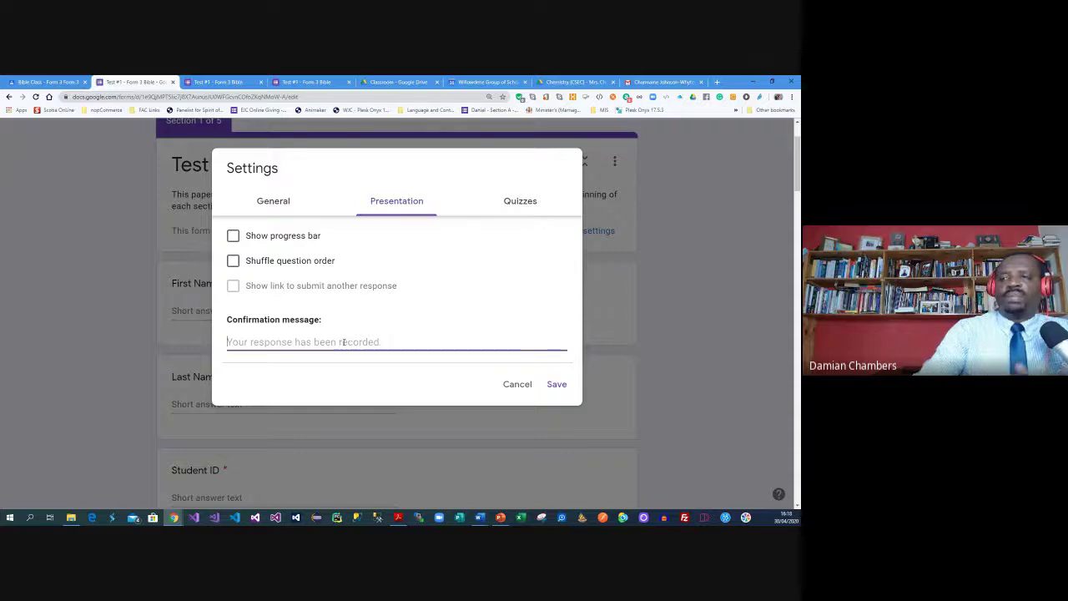
text(Thank yof)
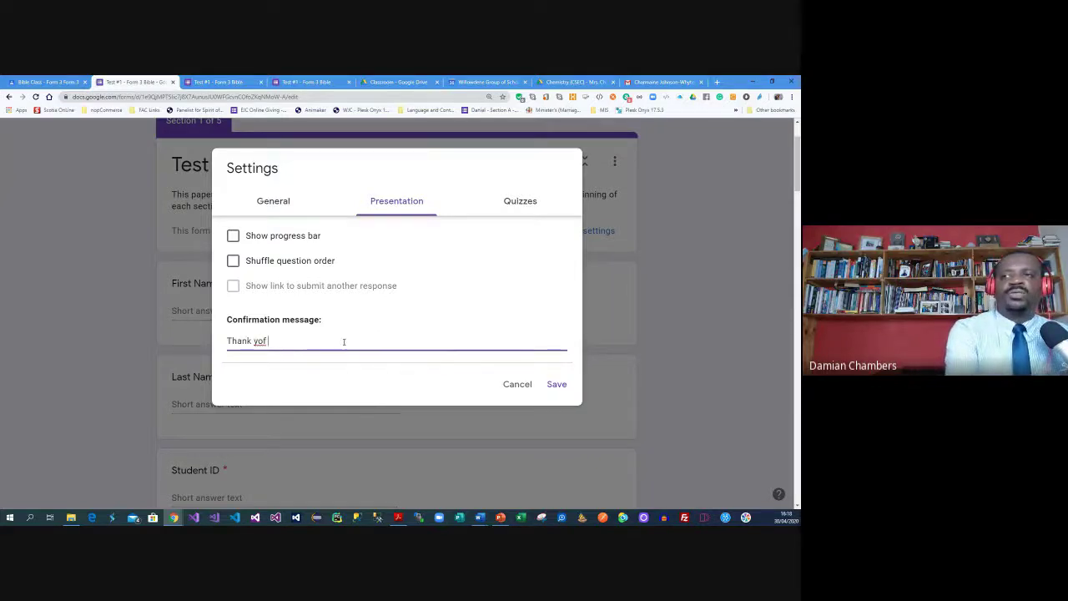
key(BackSpace)
text(u for completing)
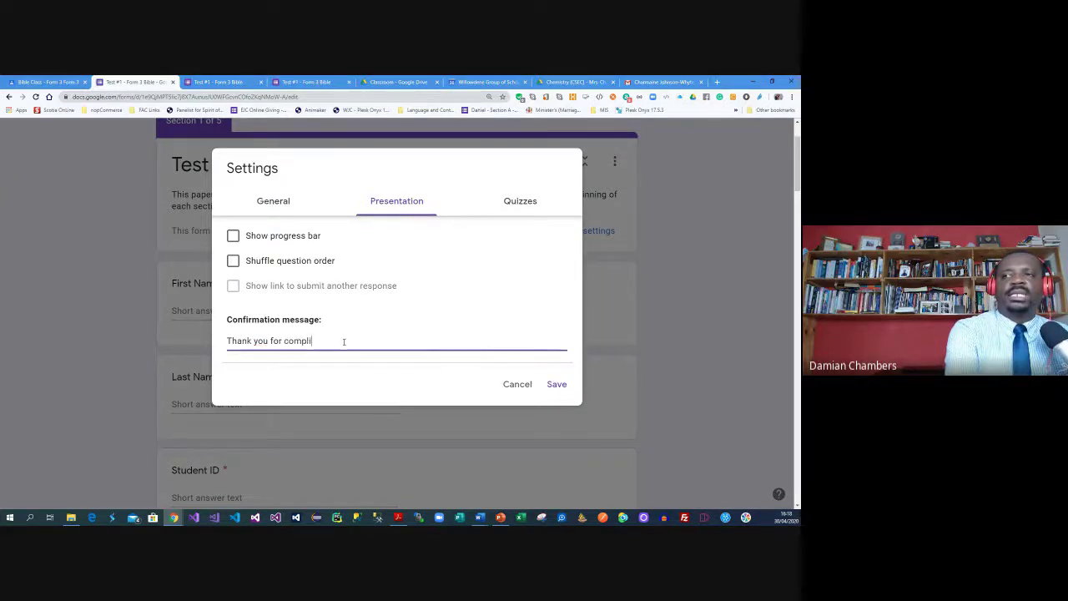
text( this sq)
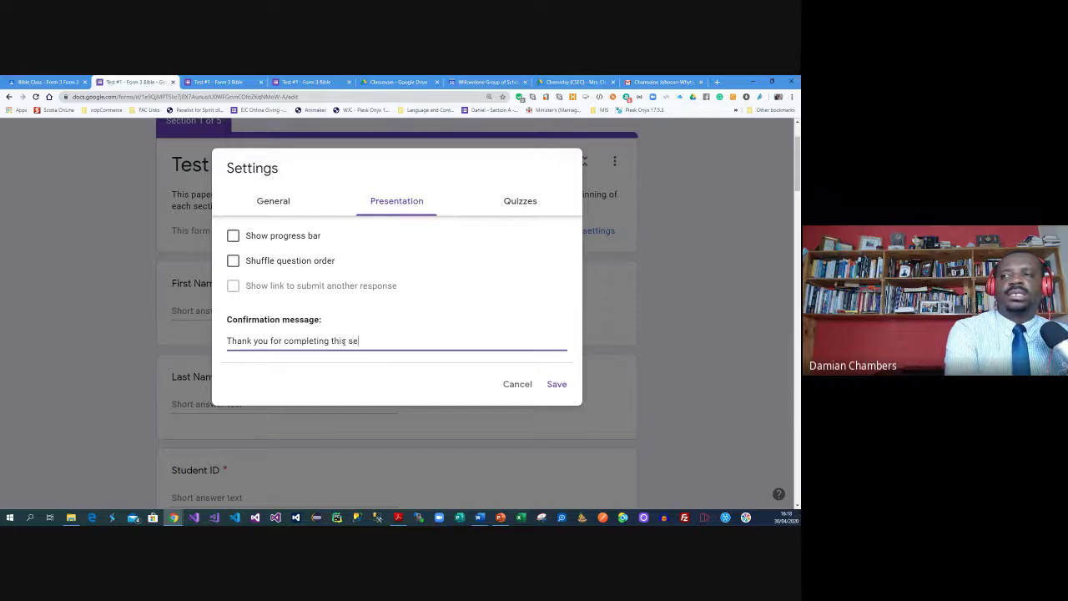
key(BackSpace)
key(BackSpace)
text(quiz.)
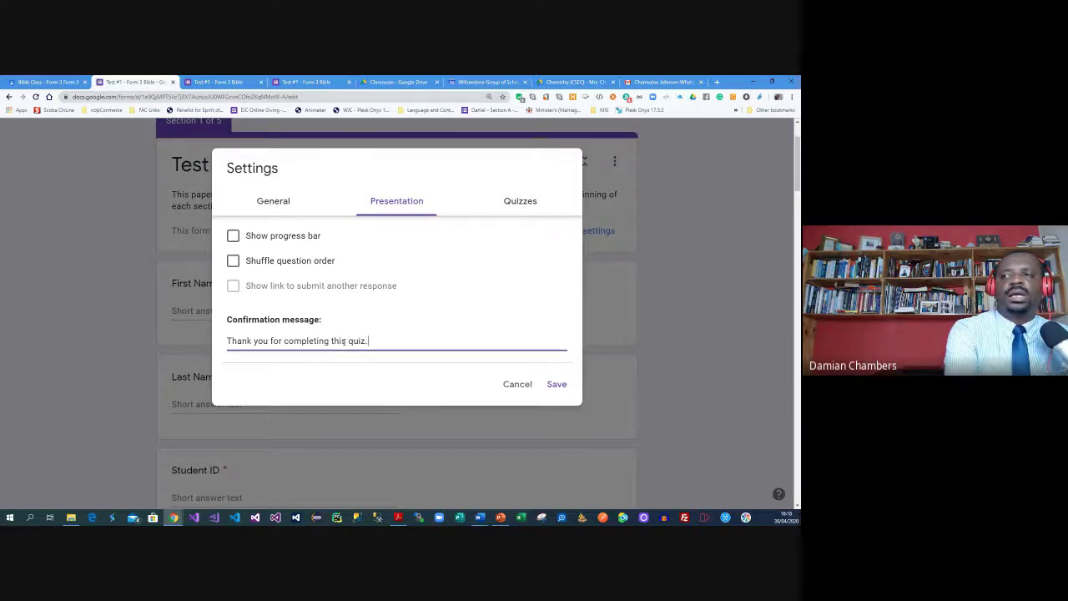
text( You )
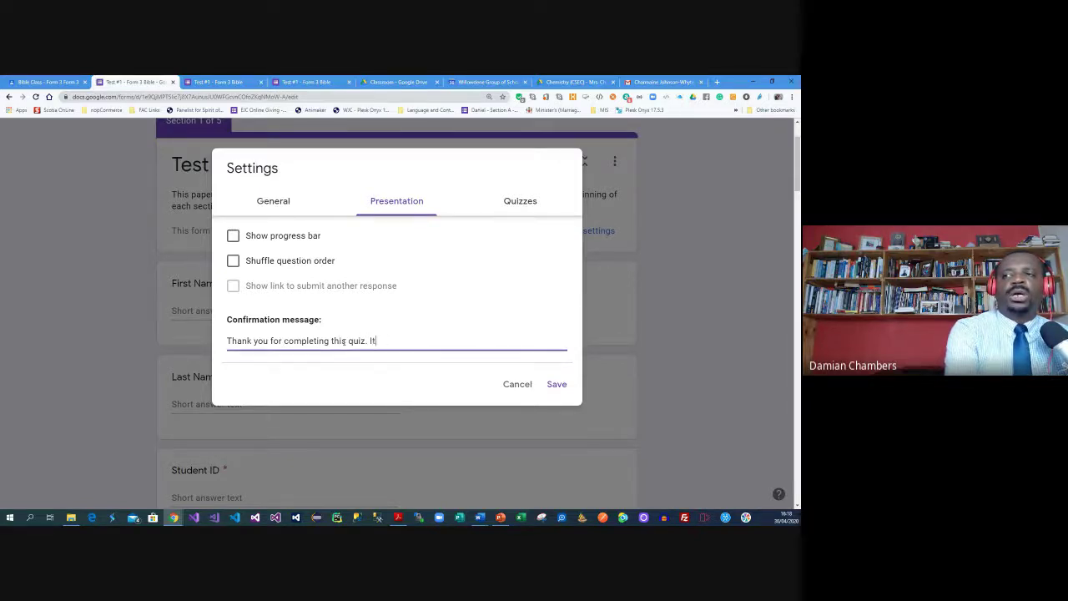
text(will hear from y)
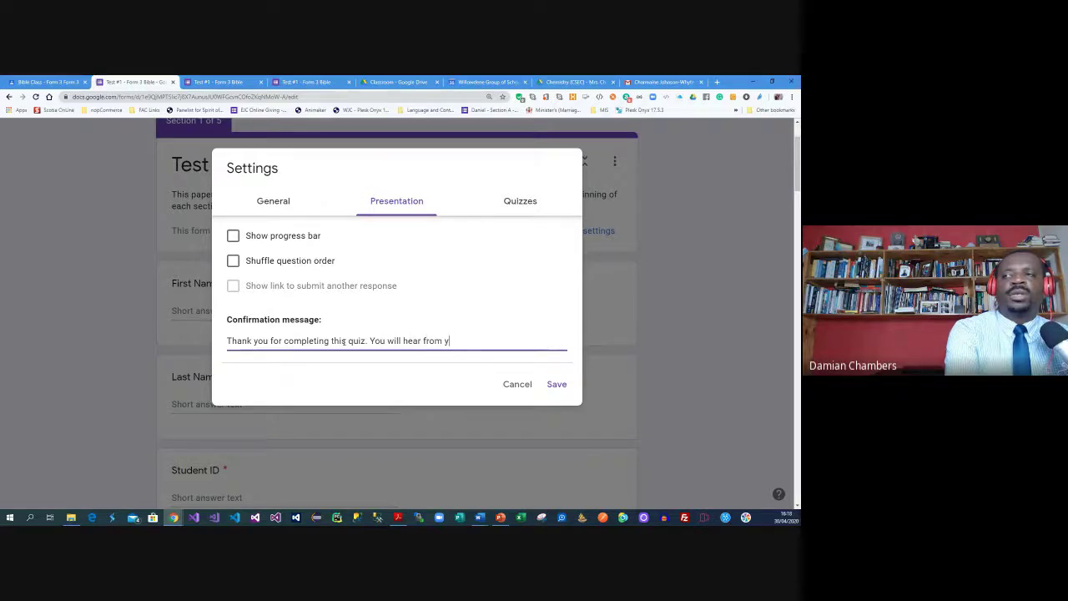
text(our teacher as)
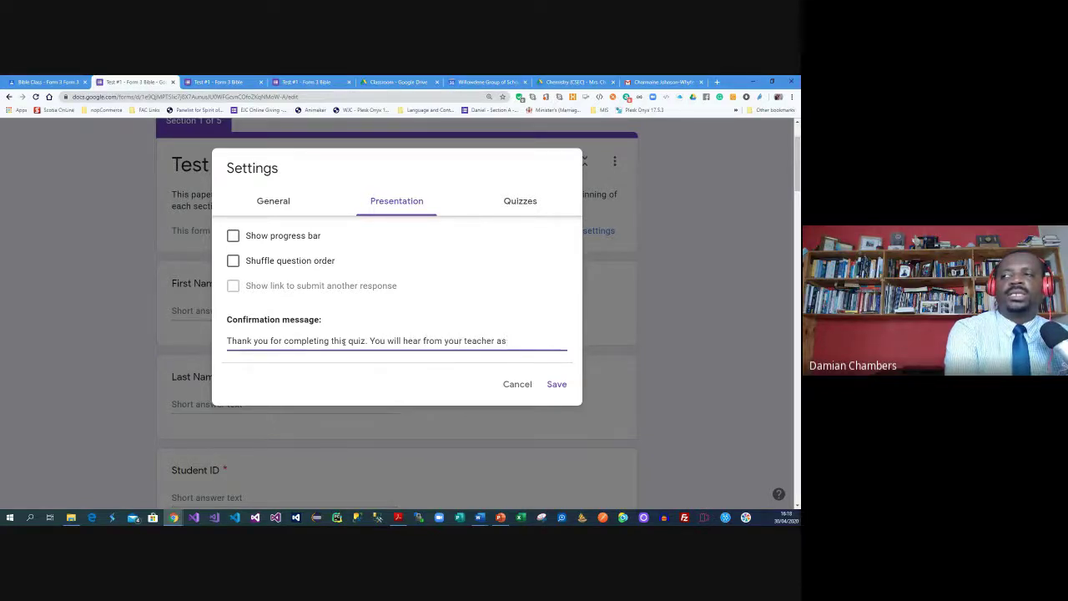
text( soon as it is ma)
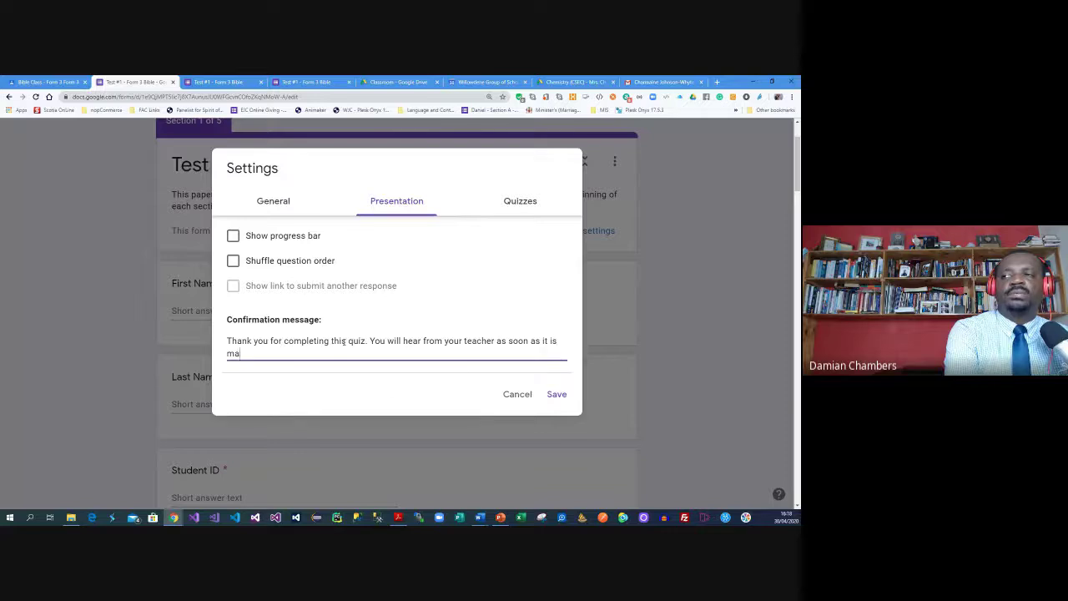
text(rked.)
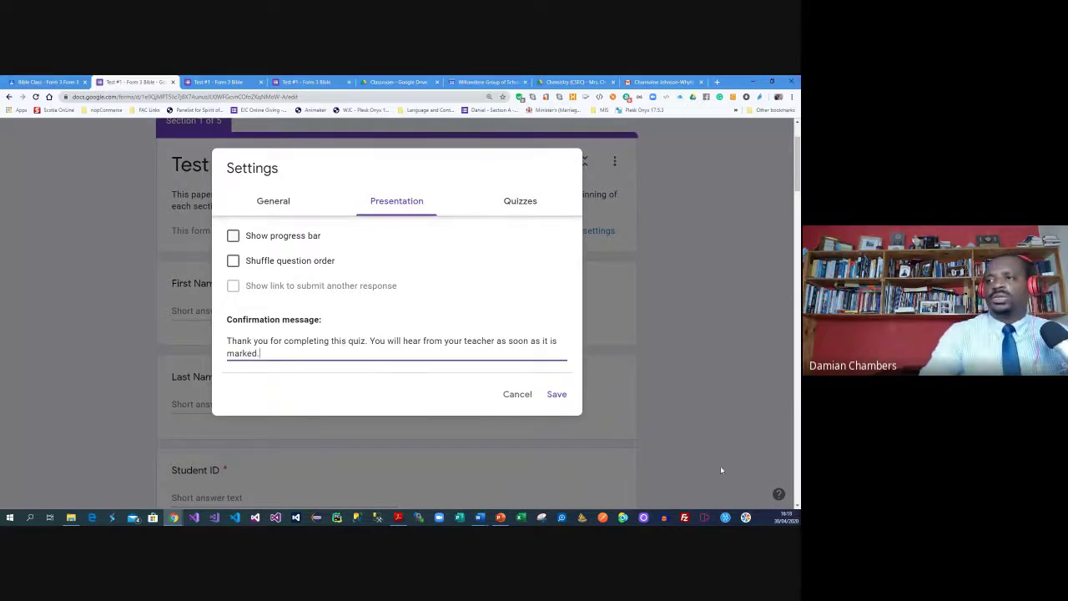
click(567, 399)
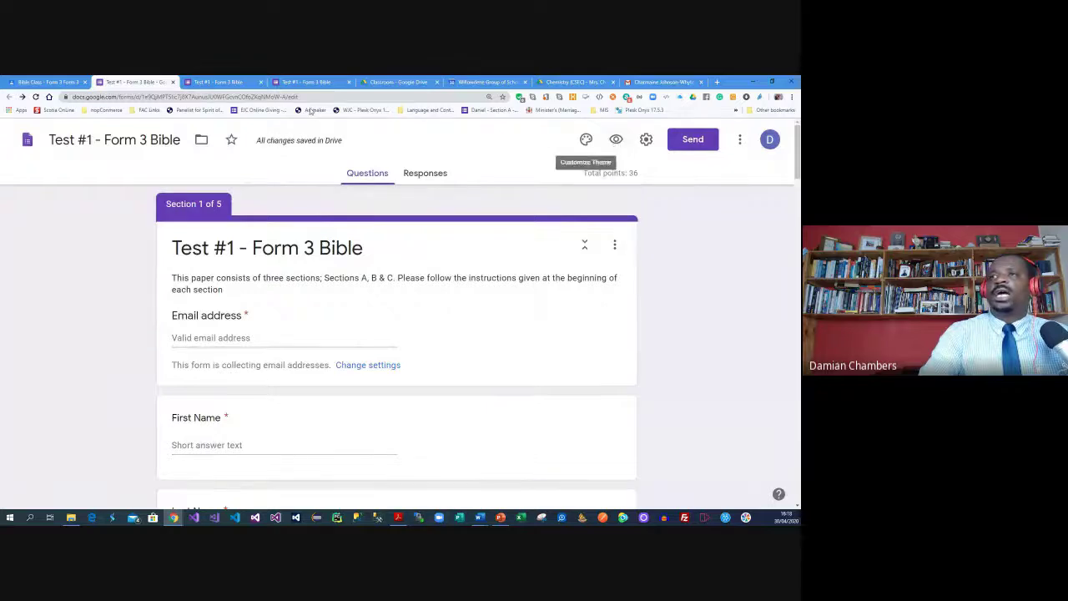
Open a live preview of the form in a new tab and select its web address
click(237, 82)
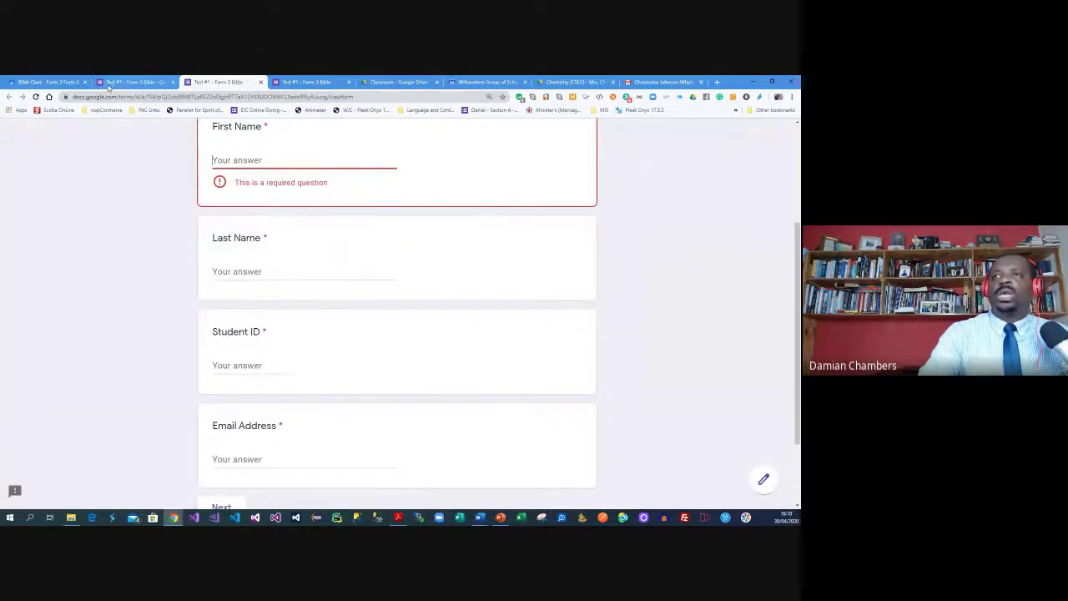
click(138, 81)
click(616, 140)
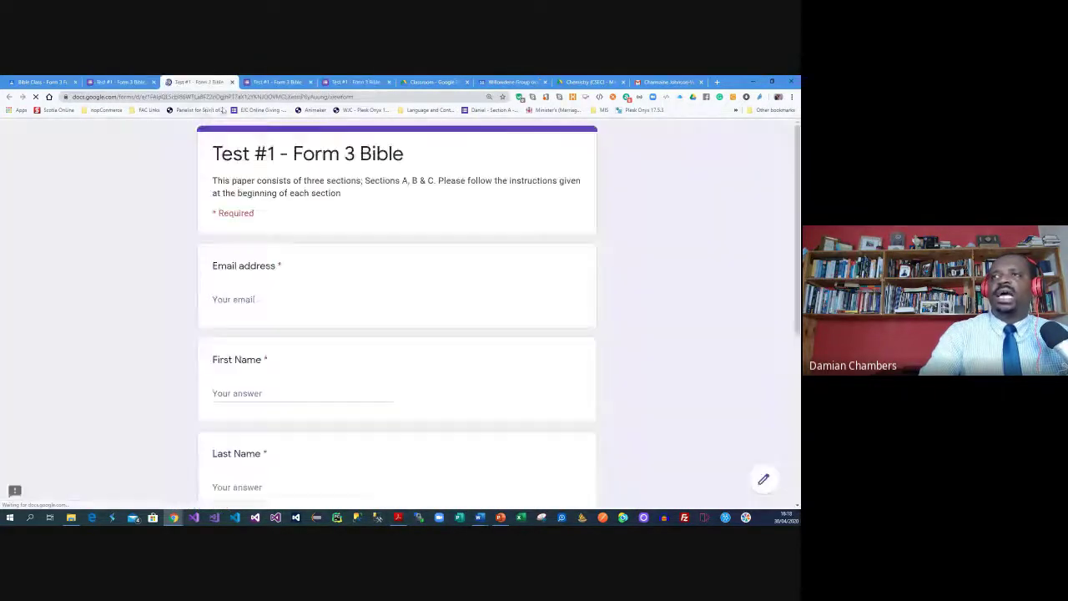
click(342, 98)
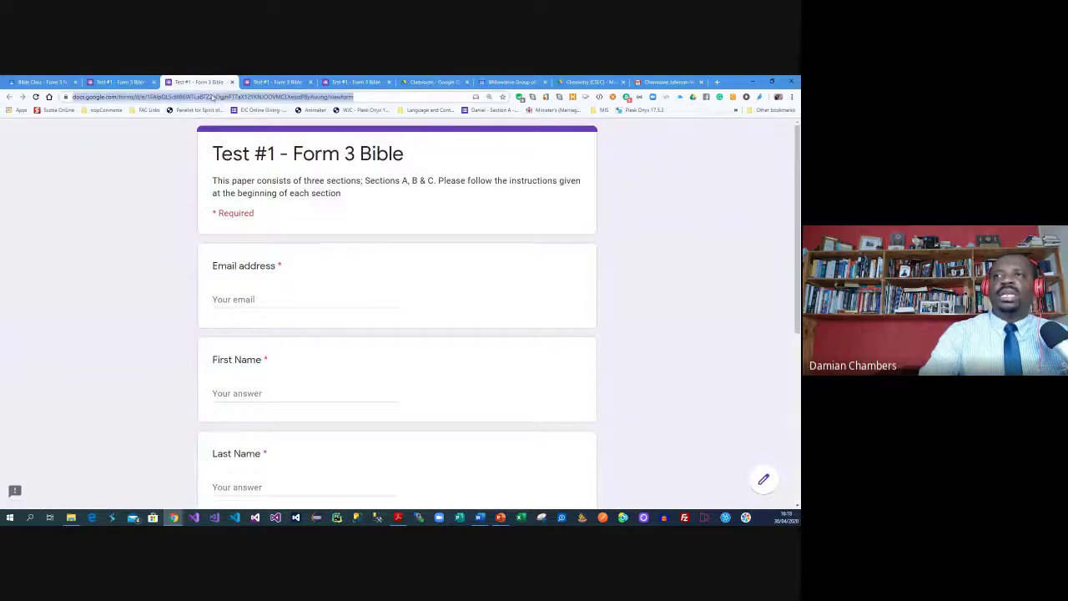
click(363, 98)
drag(375, 97, 53, 98)
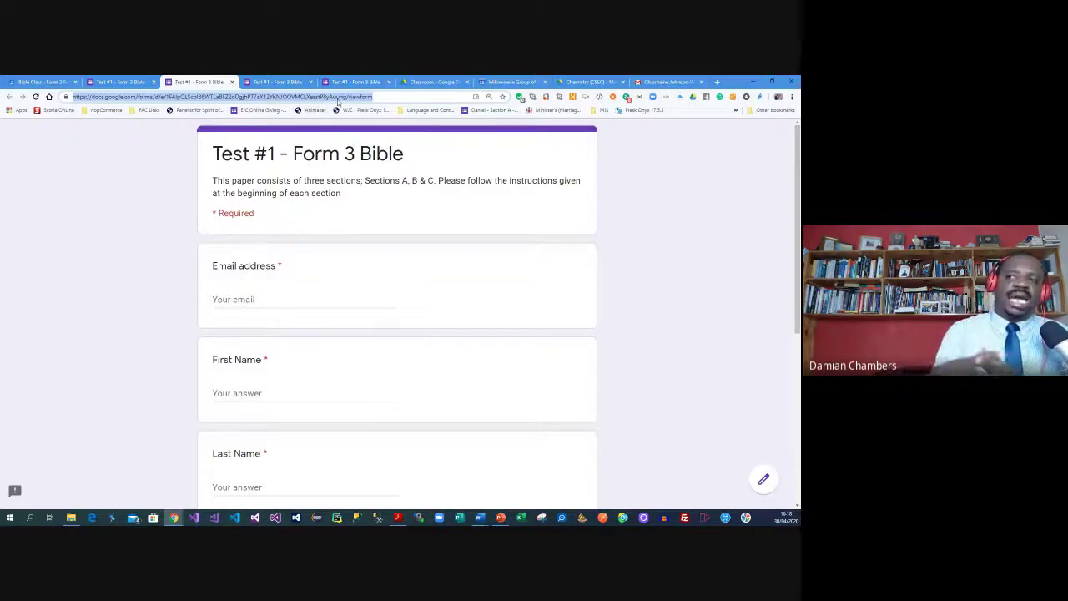
Switch back to the Test #1 - Form 3 Bible form editor tab
click(284, 81)
key(ctrl+shift+Tab)
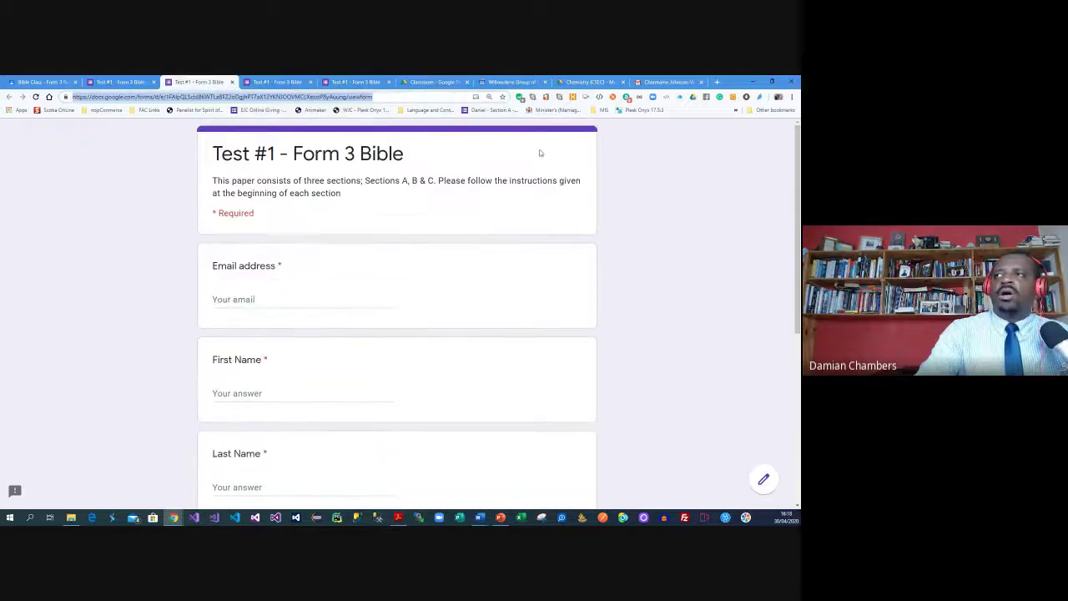
key(ctrl+shift+Tab)
click(708, 140)
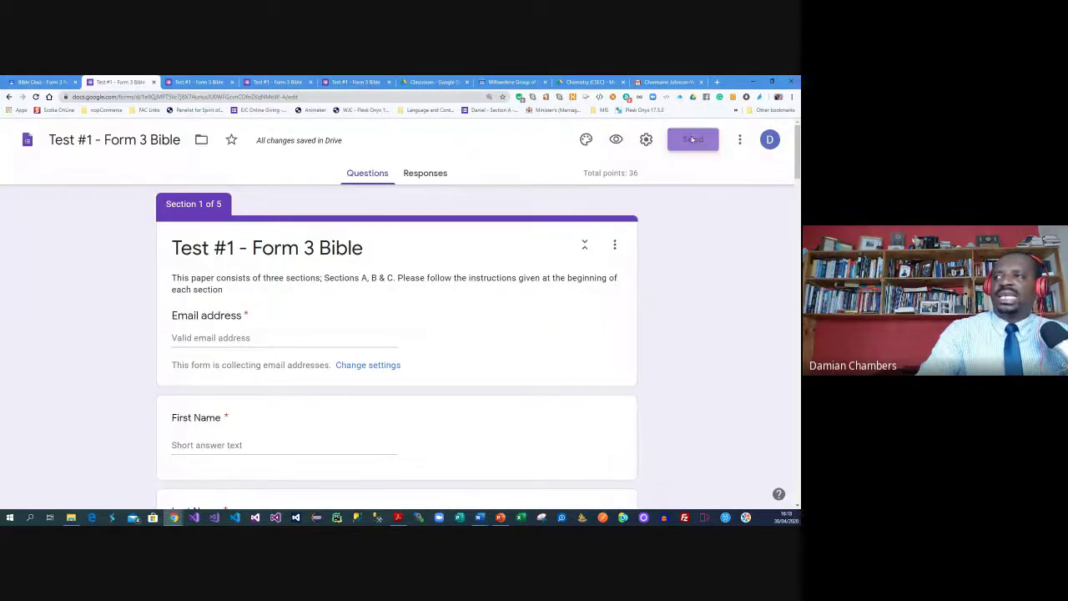
click(245, 306)
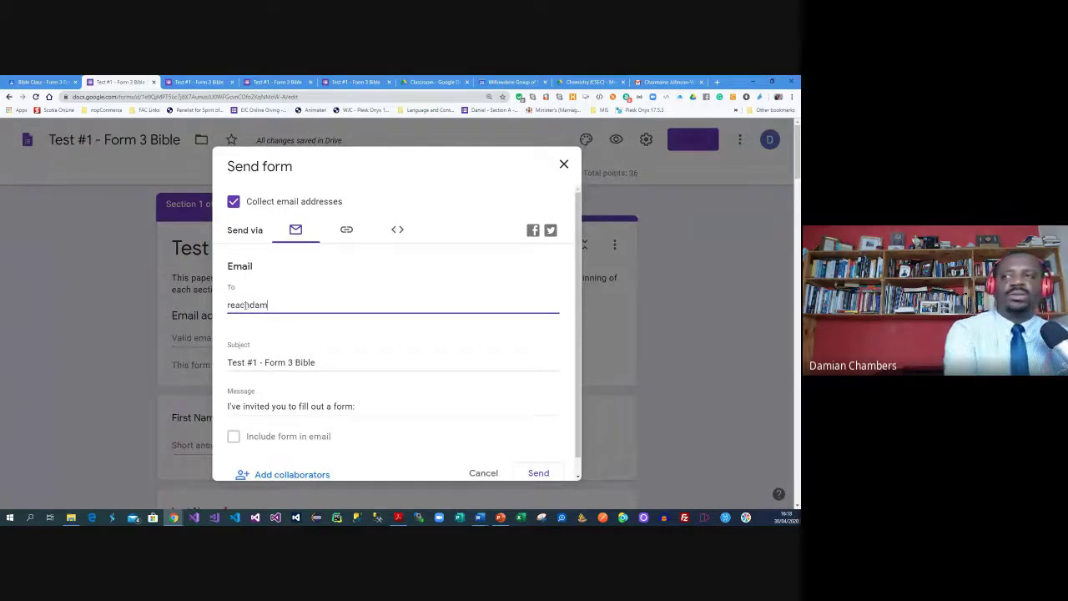
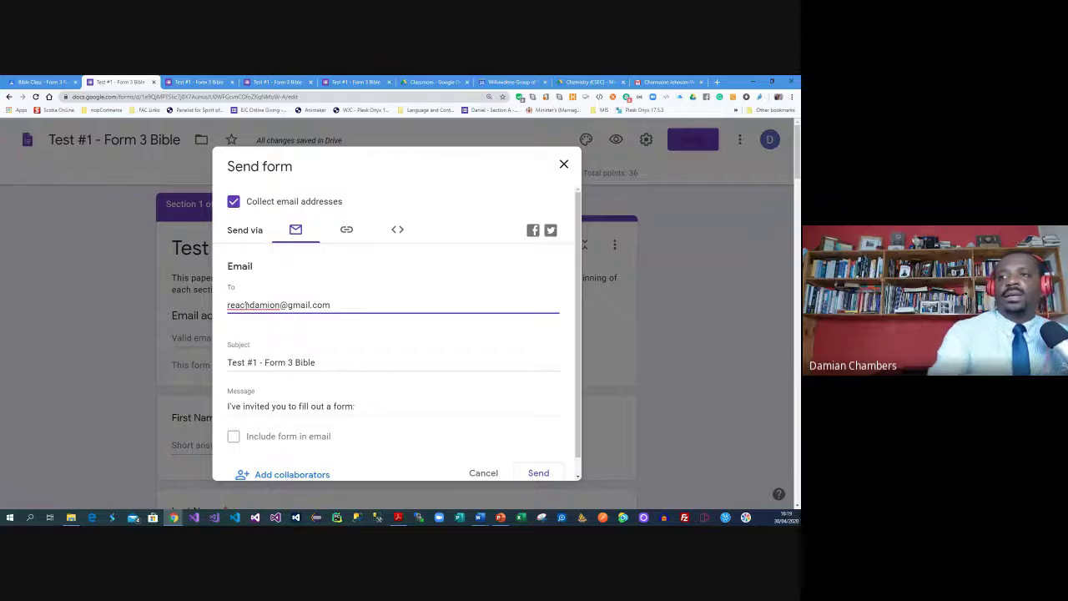
scroll(255, 304, down, 1)
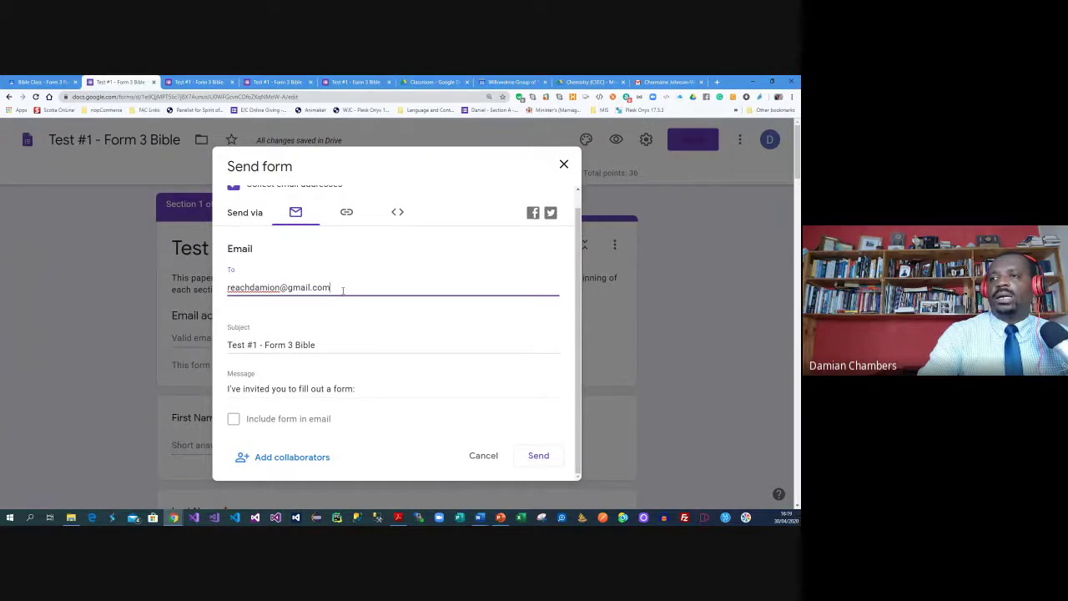
scroll(342, 290, down, 1)
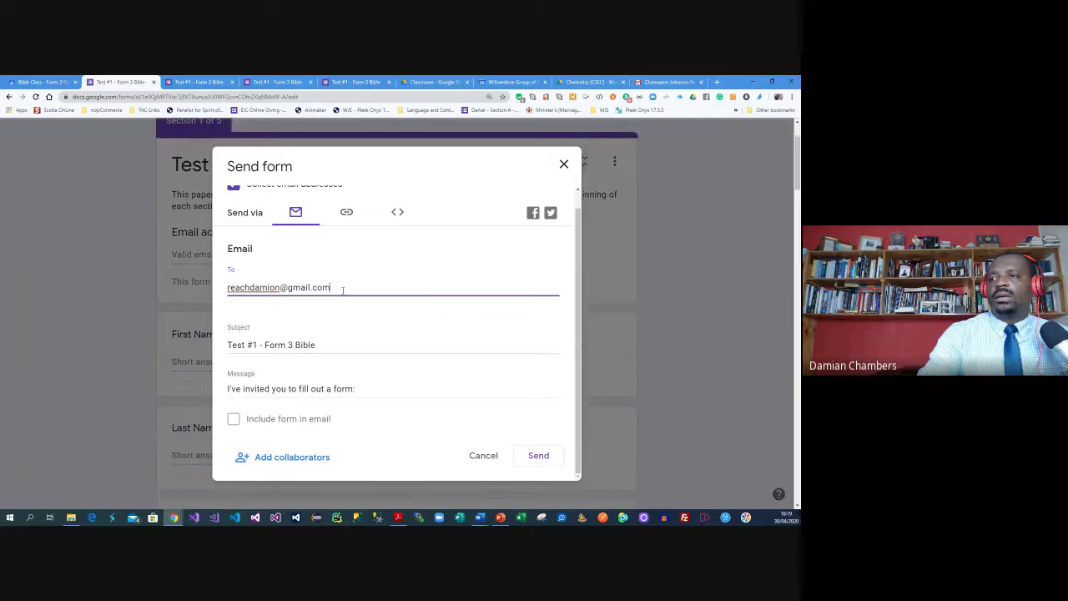
scroll(339, 289, up, 1)
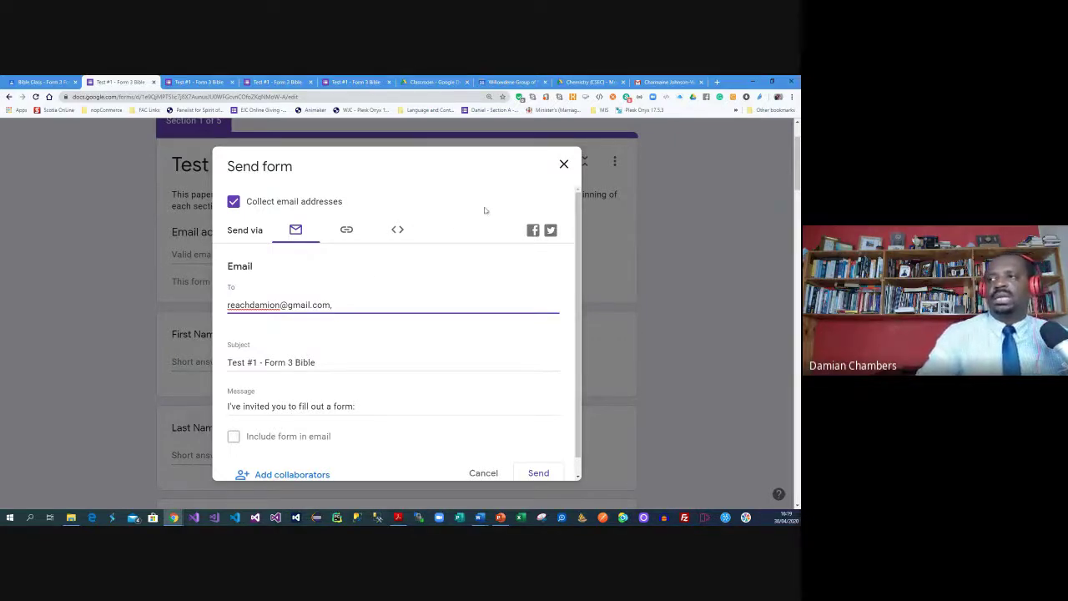
click(564, 164)
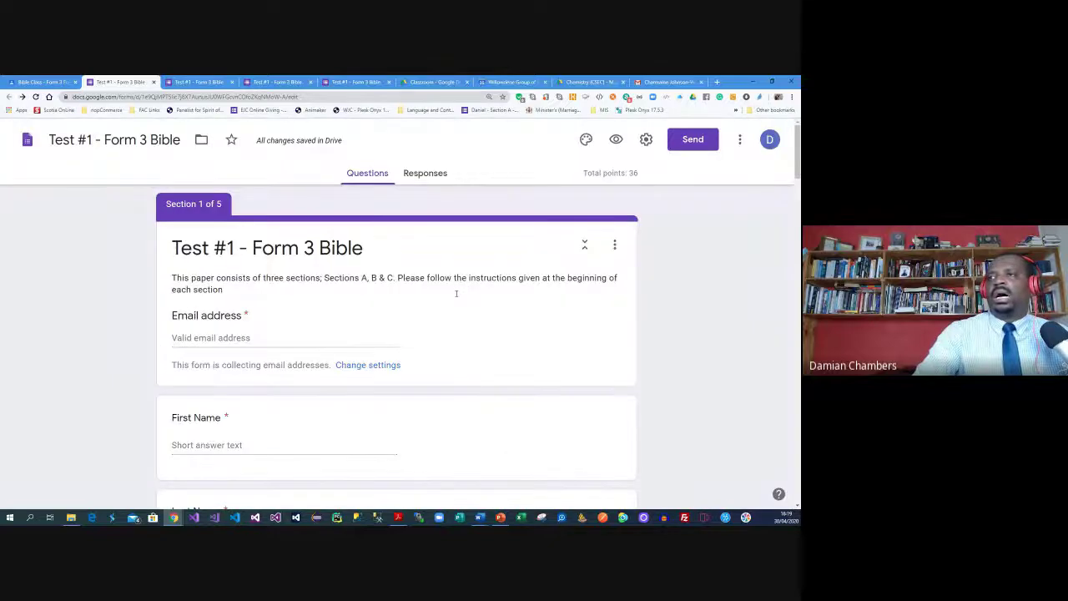
scroll(686, 248, down, 1)
scroll(686, 248, down, 5)
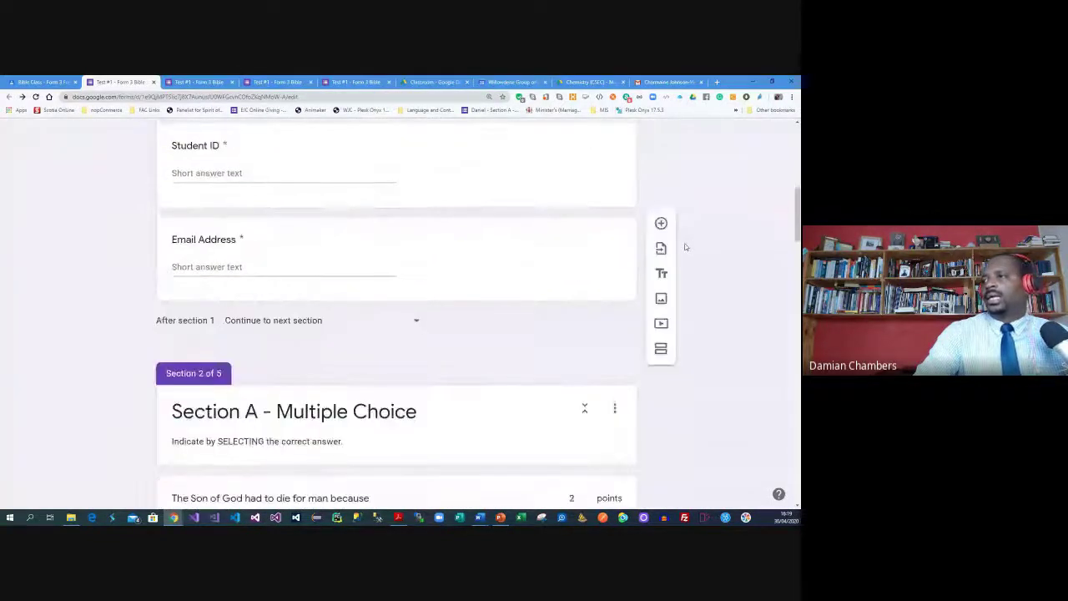
scroll(686, 247, down, 1)
scroll(686, 246, up, 7)
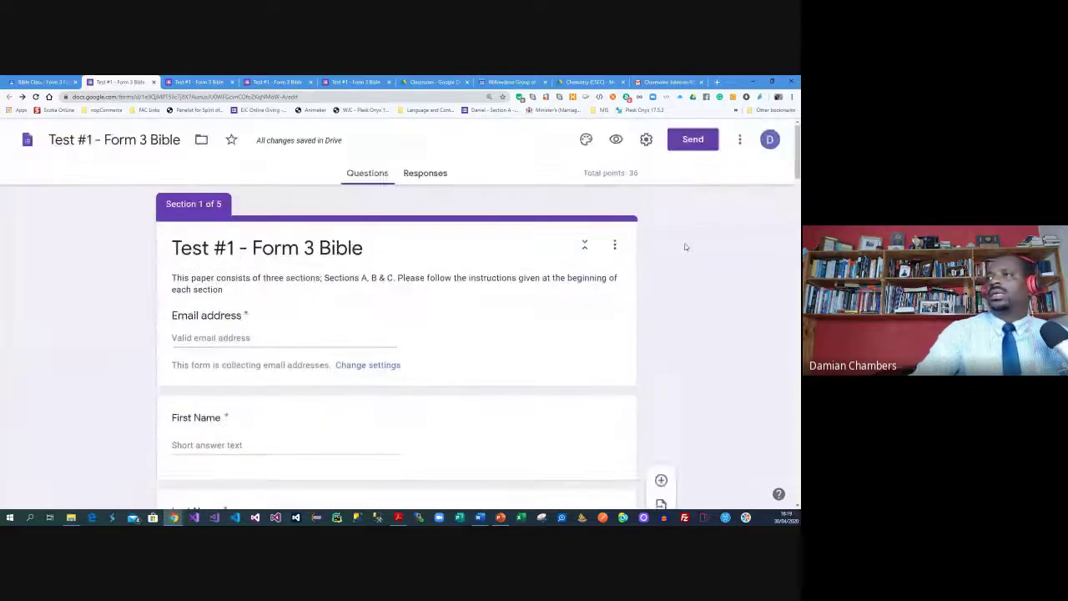
click(211, 81)
Fill in the student details: email address, student ID 2222 and the second email
scroll(313, 226, down, 4)
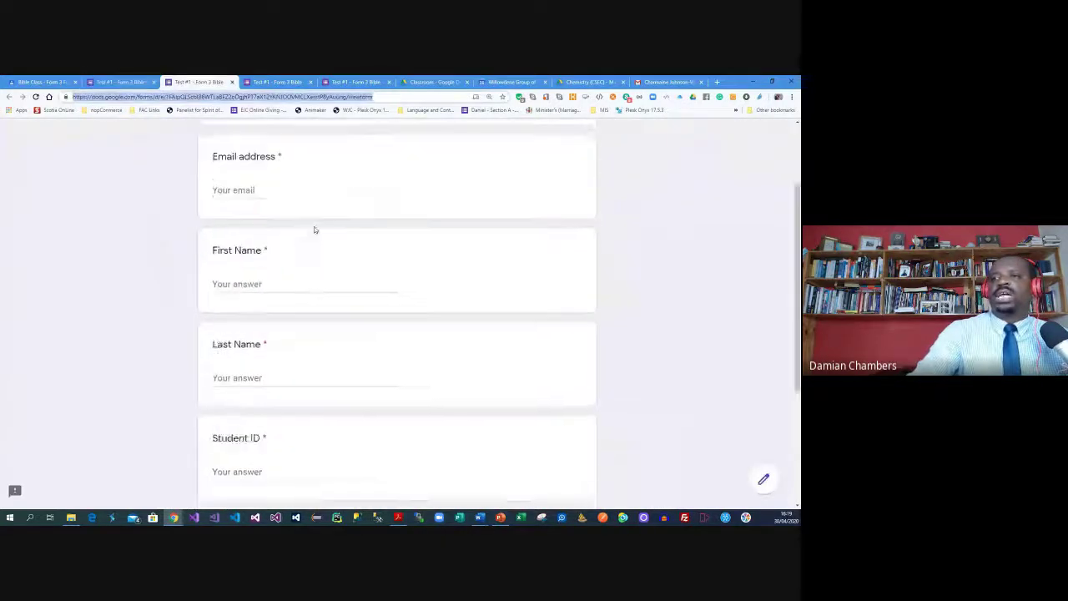
click(221, 406)
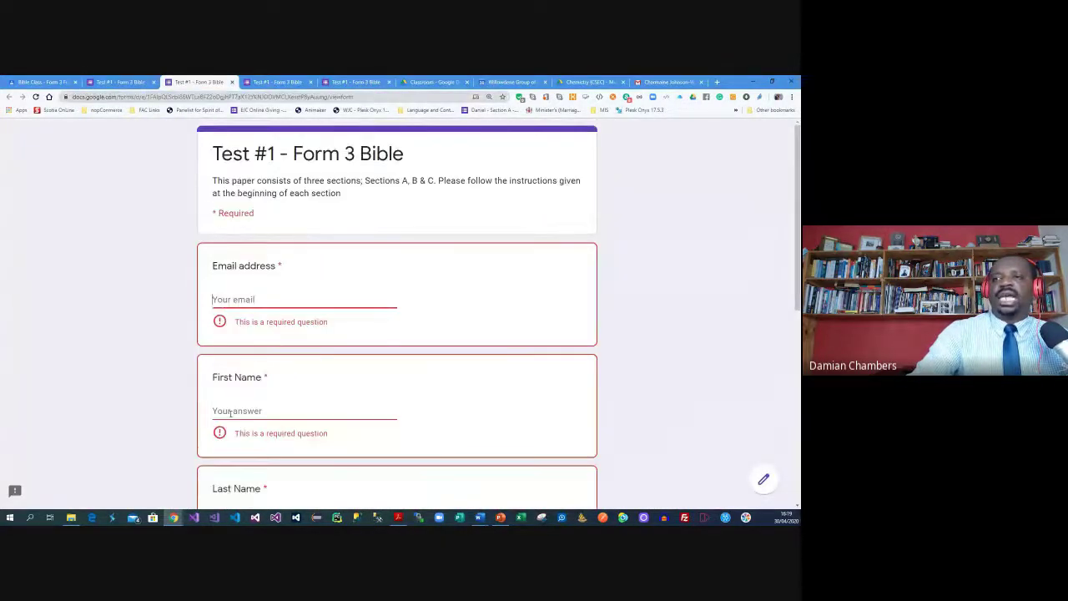
click(267, 298)
text(reac)
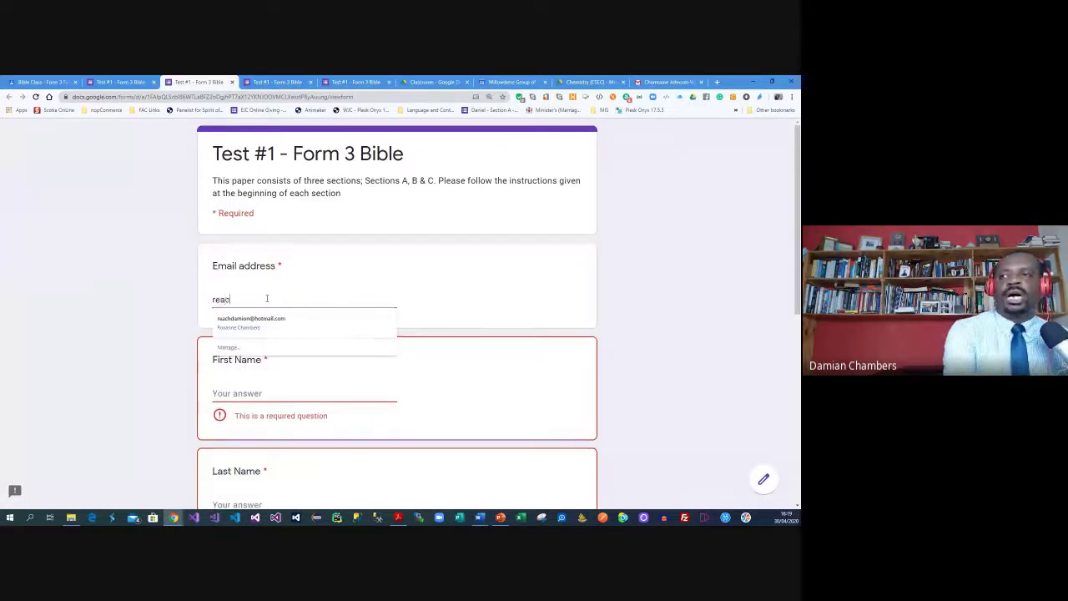
click(261, 324)
scroll(167, 372, down, 5)
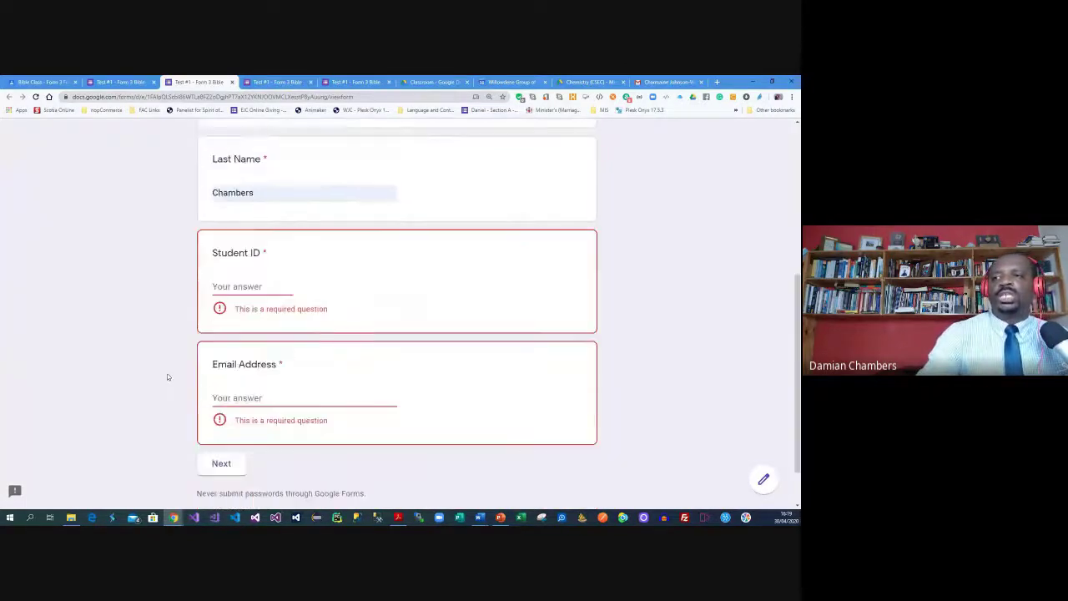
click(275, 236)
text(2222)
click(253, 344)
click(255, 362)
Answer the multiple-choice questions and mark both true/false statements True
click(222, 407)
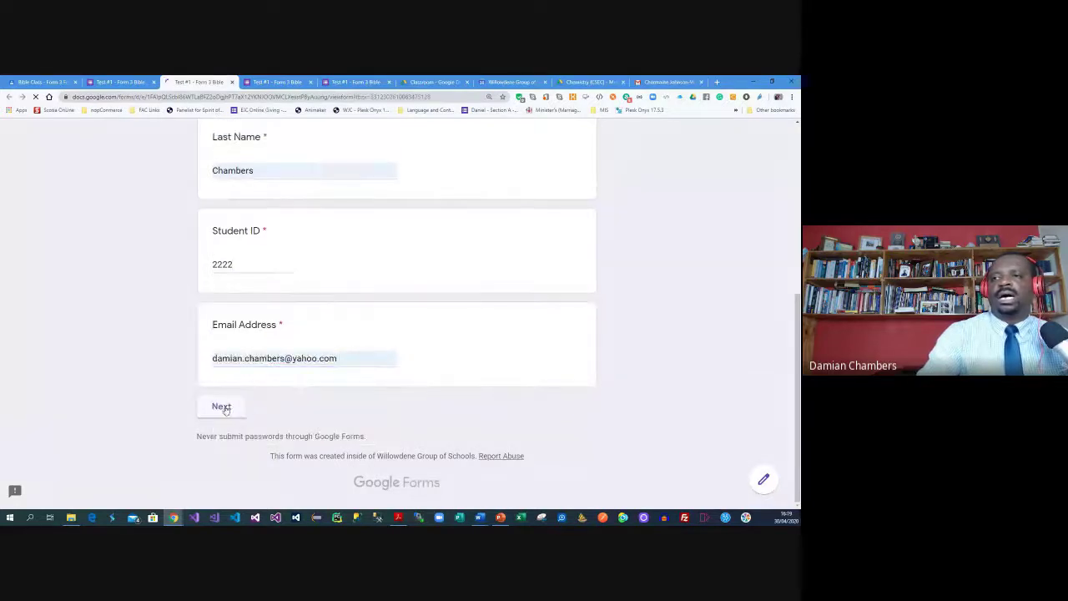
scroll(214, 218, down, 1)
scroll(219, 209, down, 3)
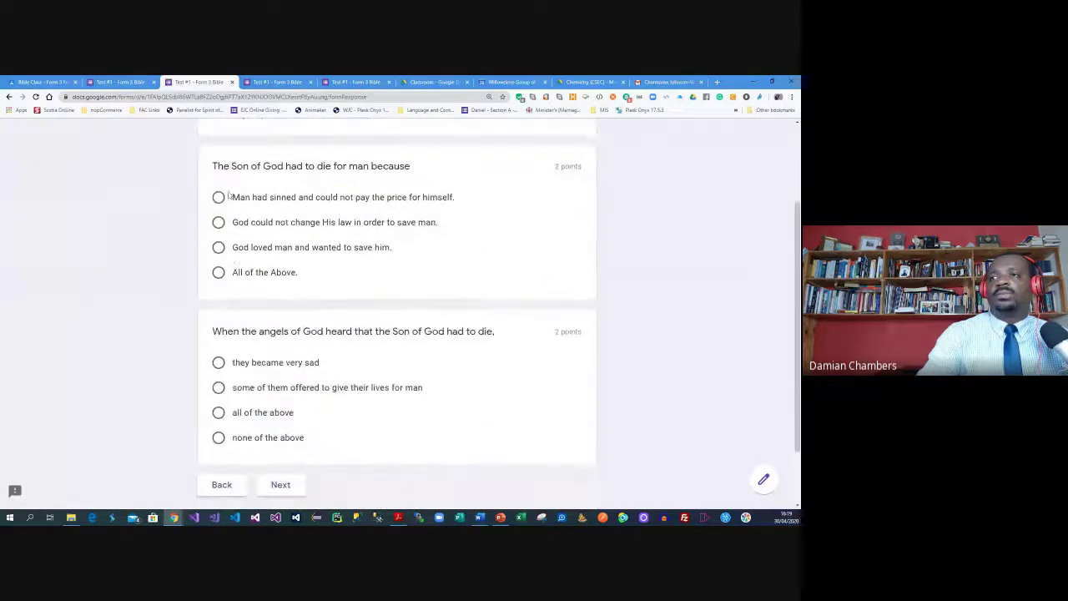
scroll(230, 227, up, 1)
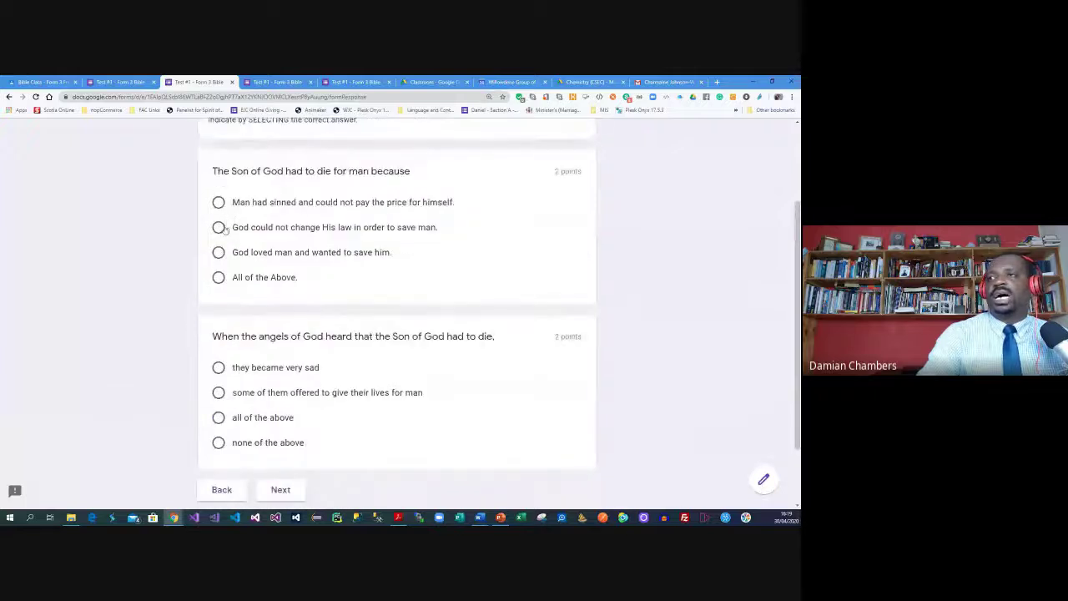
click(218, 228)
click(218, 368)
click(292, 490)
click(219, 274)
click(218, 388)
Match Day 1 with Light, Day 2 with Firmament and Day 3 with Vegetation
click(292, 469)
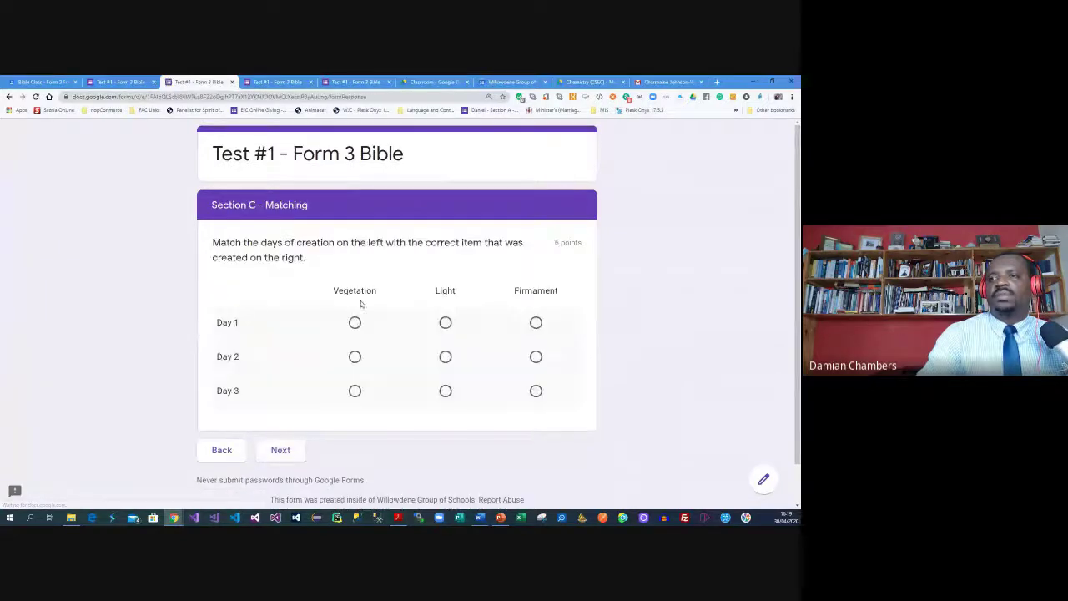
click(446, 323)
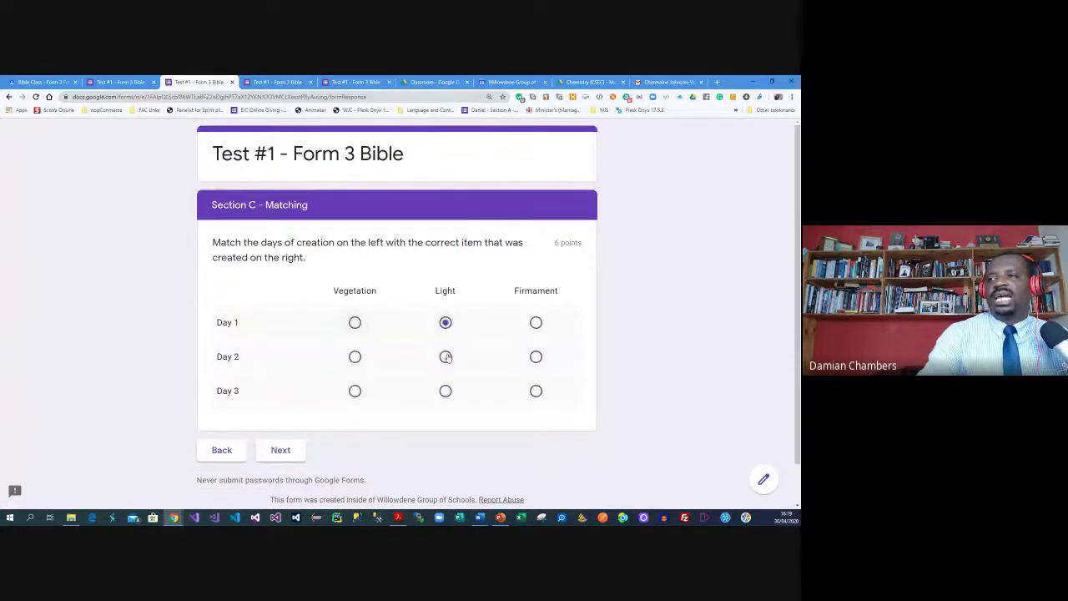
click(535, 357)
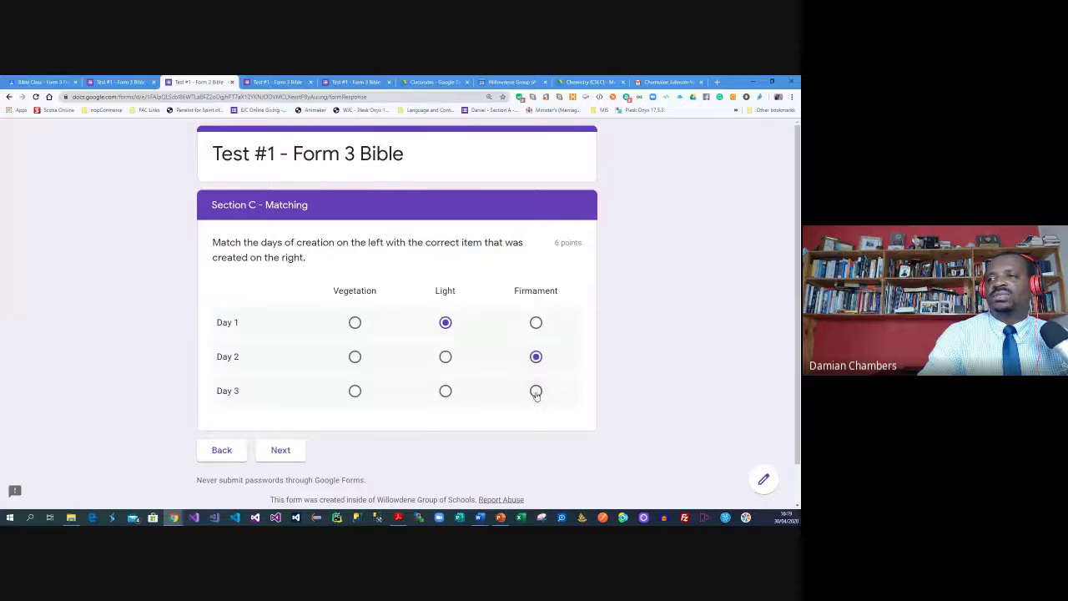
click(355, 390)
Answer O₂ as the oxygen formula and submit the completed quiz
click(275, 455)
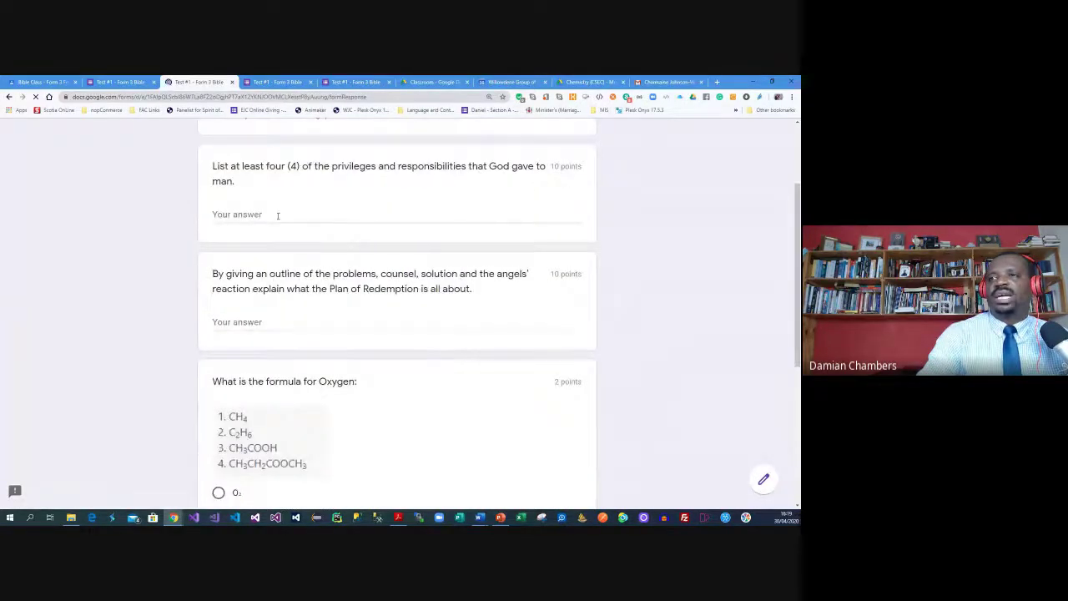
scroll(275, 221, down, 3)
click(218, 266)
click(219, 242)
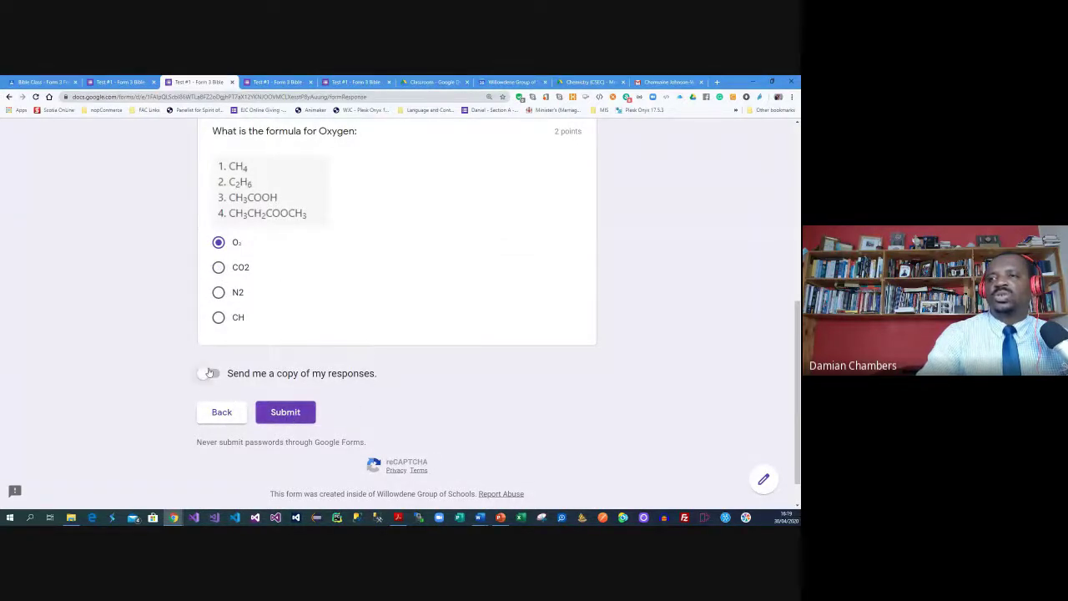
click(285, 412)
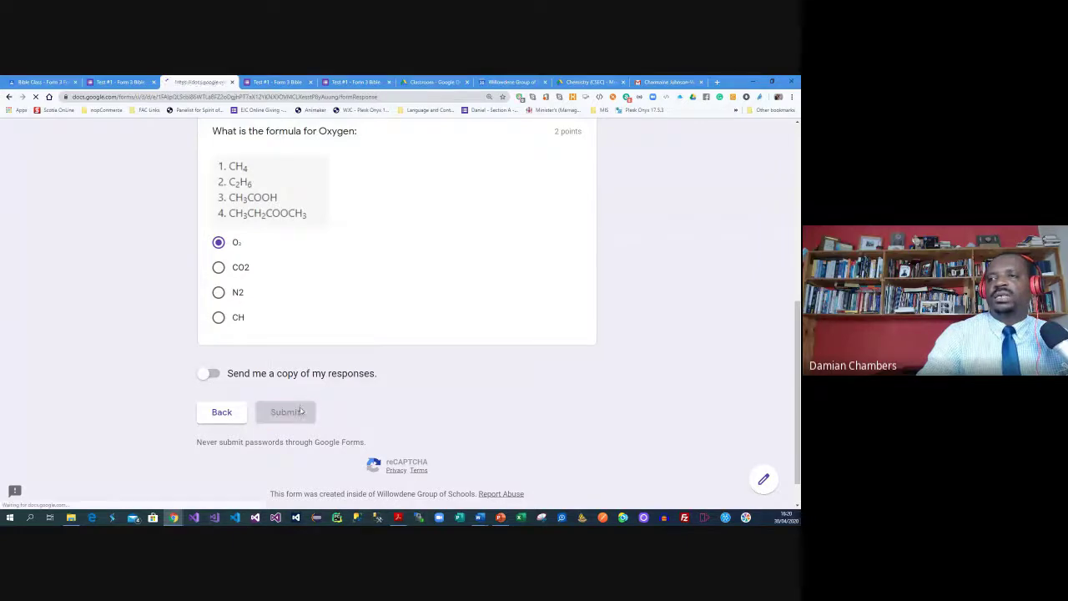
click(113, 82)
View the Bible Class - Form 3 grades, with Test #1 still ungraded, then return to Stream
click(37, 82)
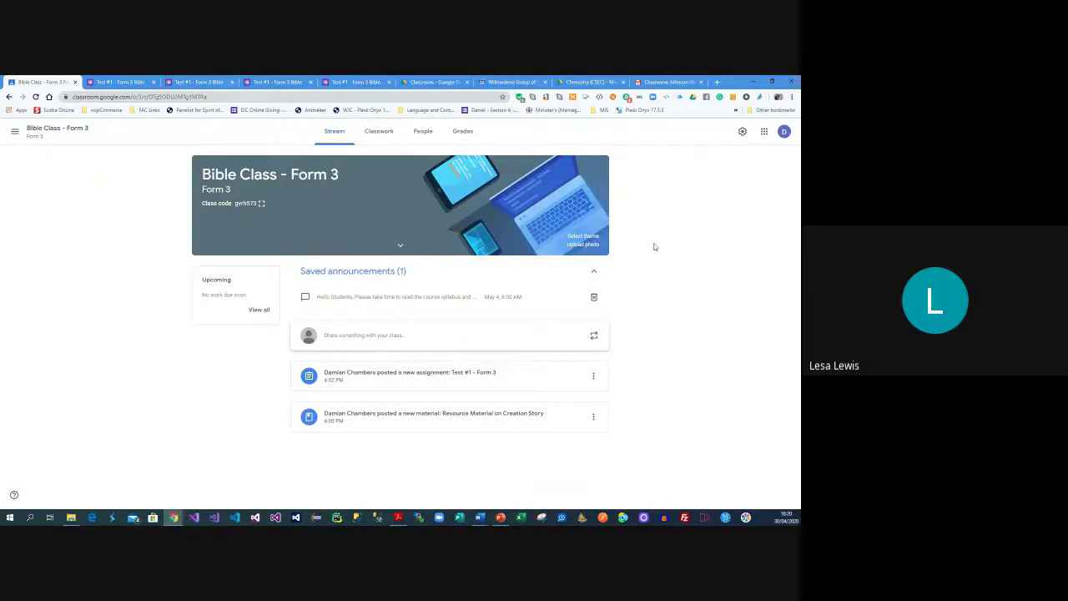
click(472, 134)
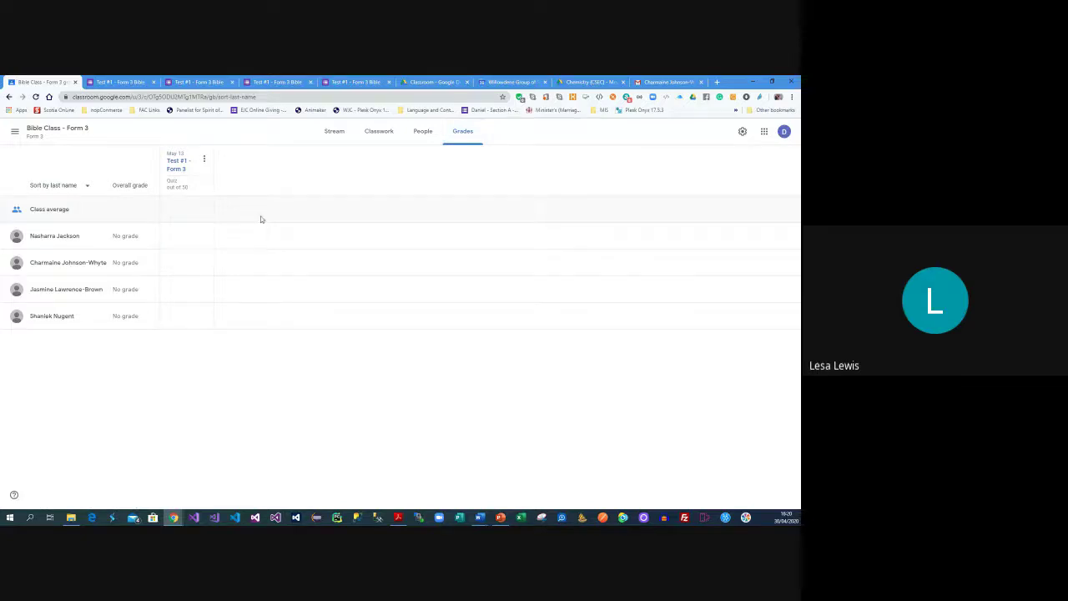
click(335, 133)
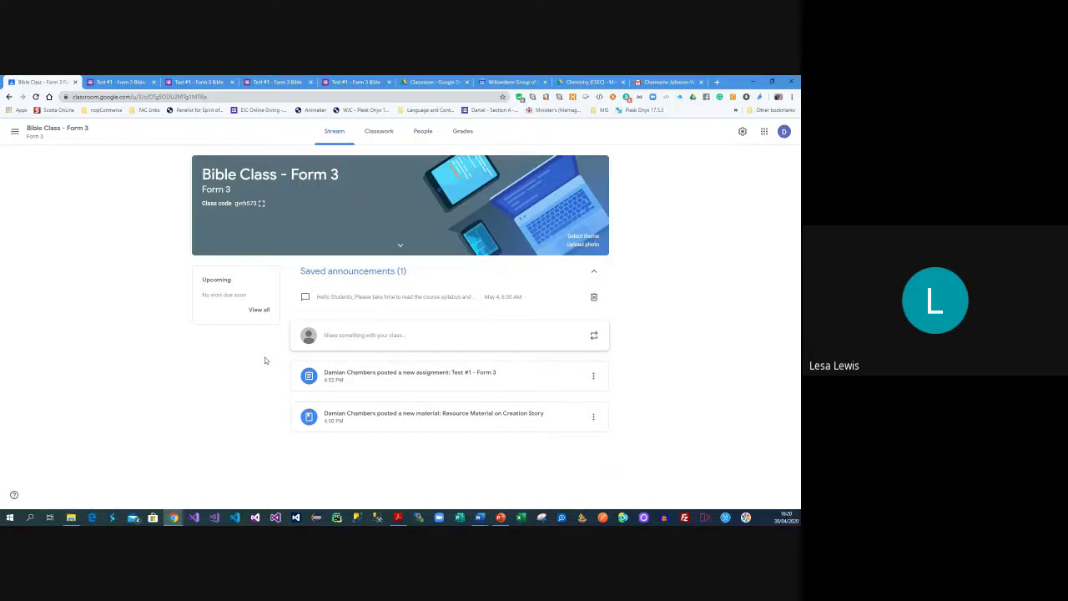
Close the Test #1 editor, confirmation and preview tabs, leaving the unfinished preview, and return to Bible Class
click(126, 81)
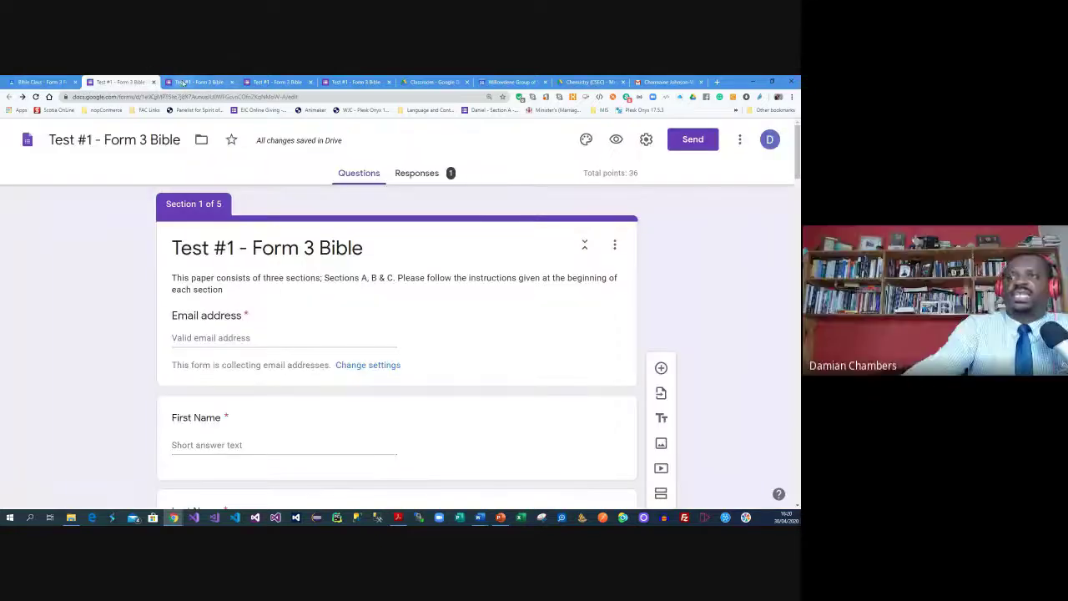
click(195, 82)
click(134, 82)
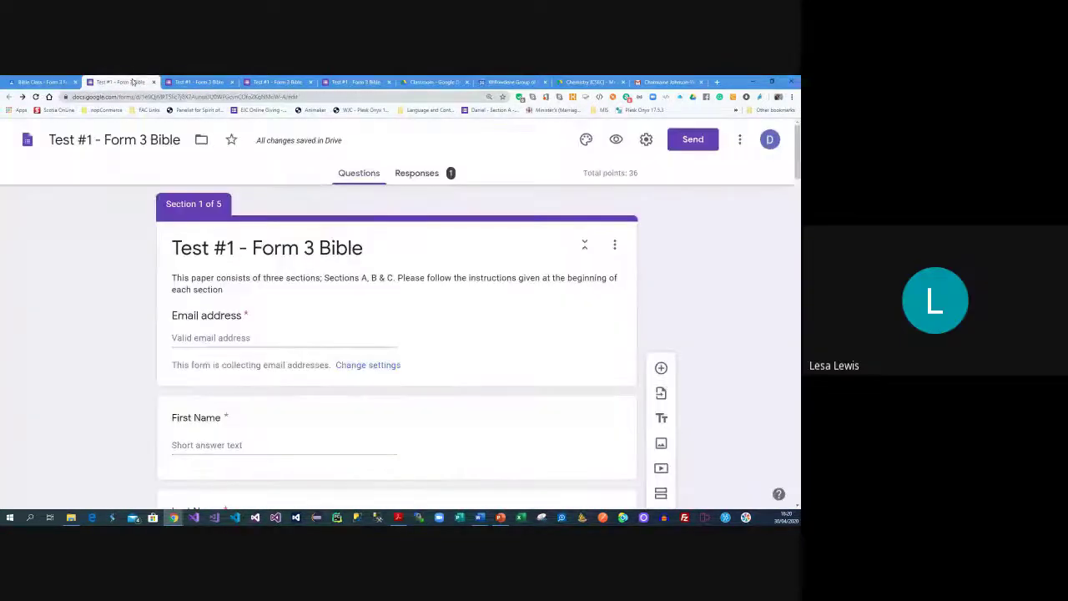
click(154, 82)
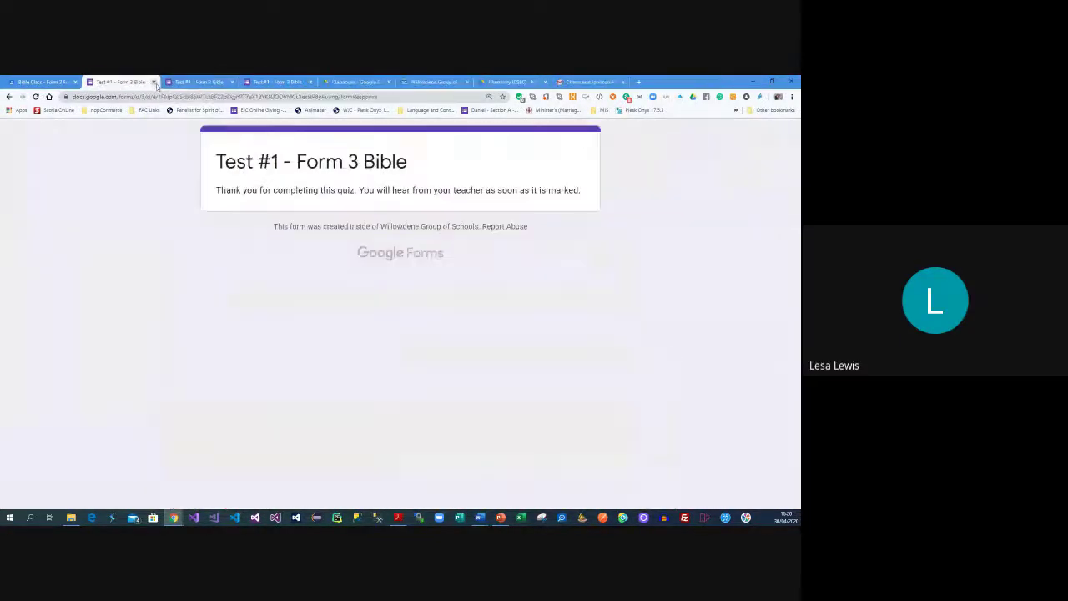
click(153, 82)
click(154, 81)
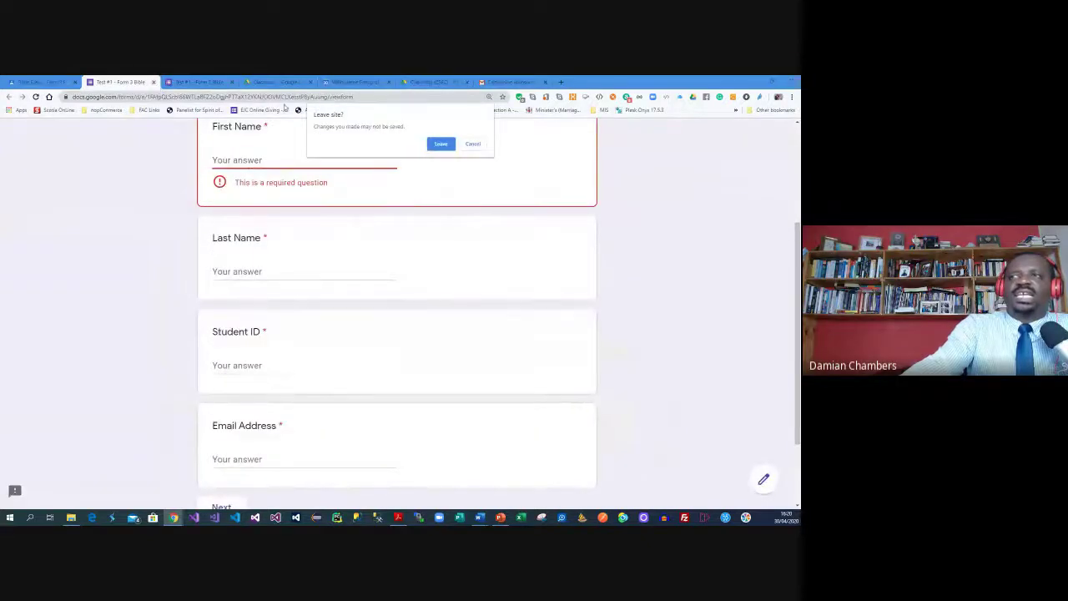
click(441, 144)
click(197, 82)
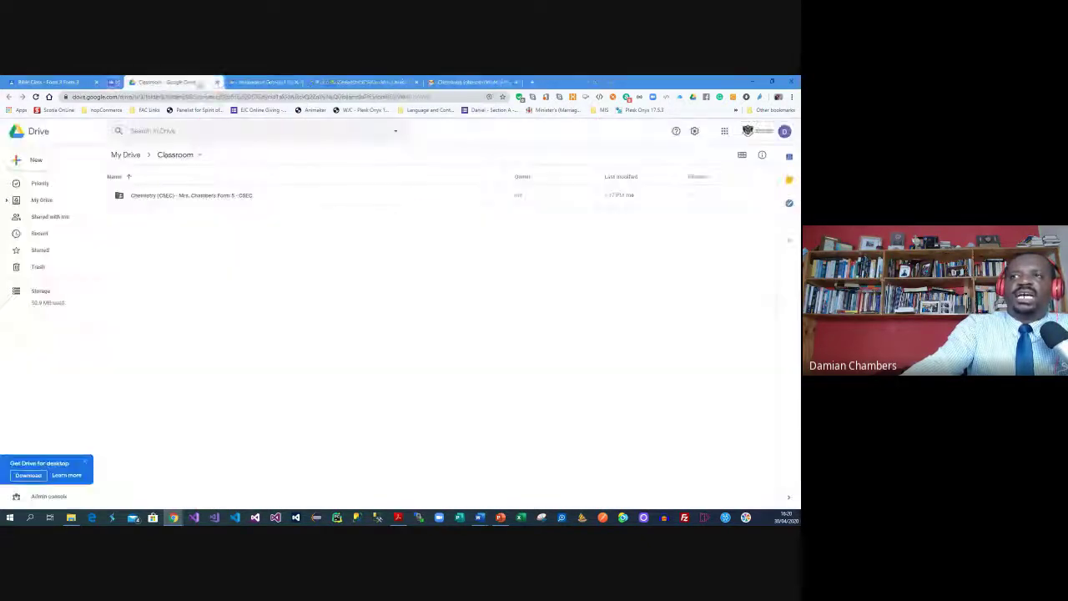
click(68, 81)
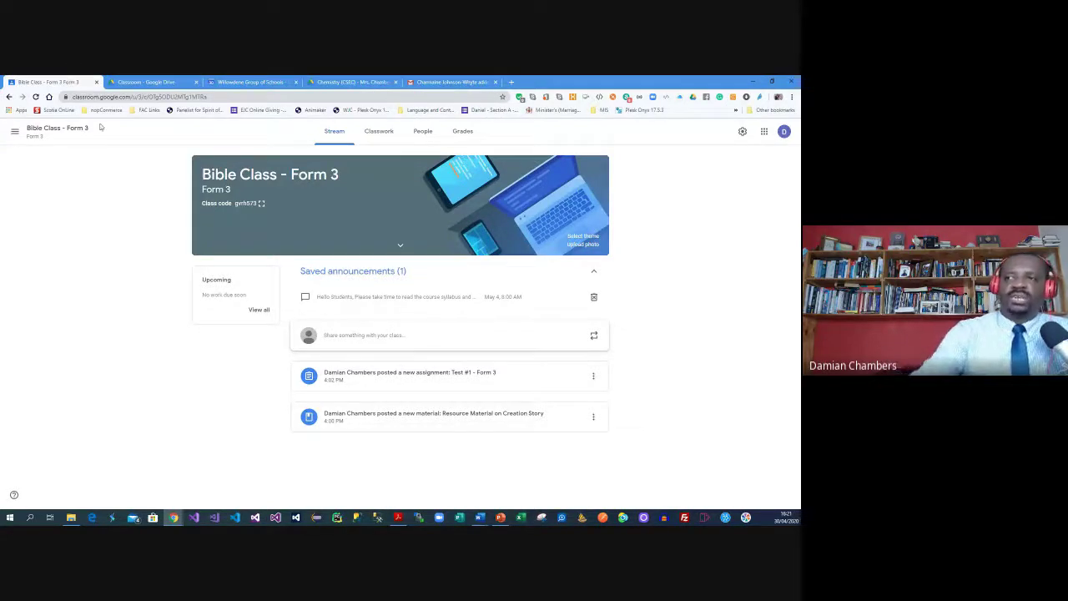
Copy the Test #1 - Form 3 assignment's link from its stream post menu
click(375, 134)
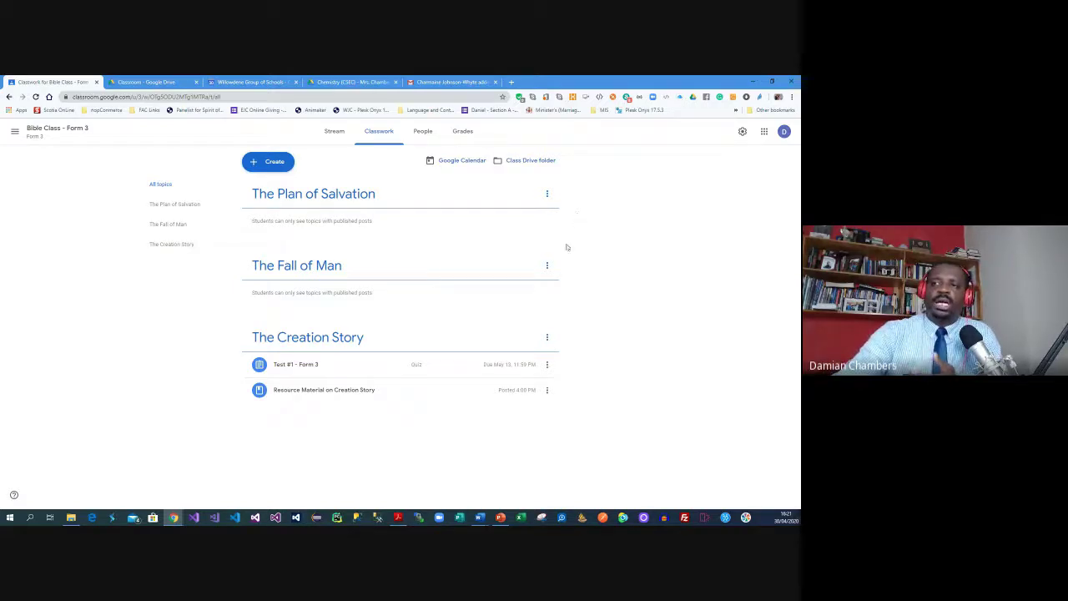
click(335, 134)
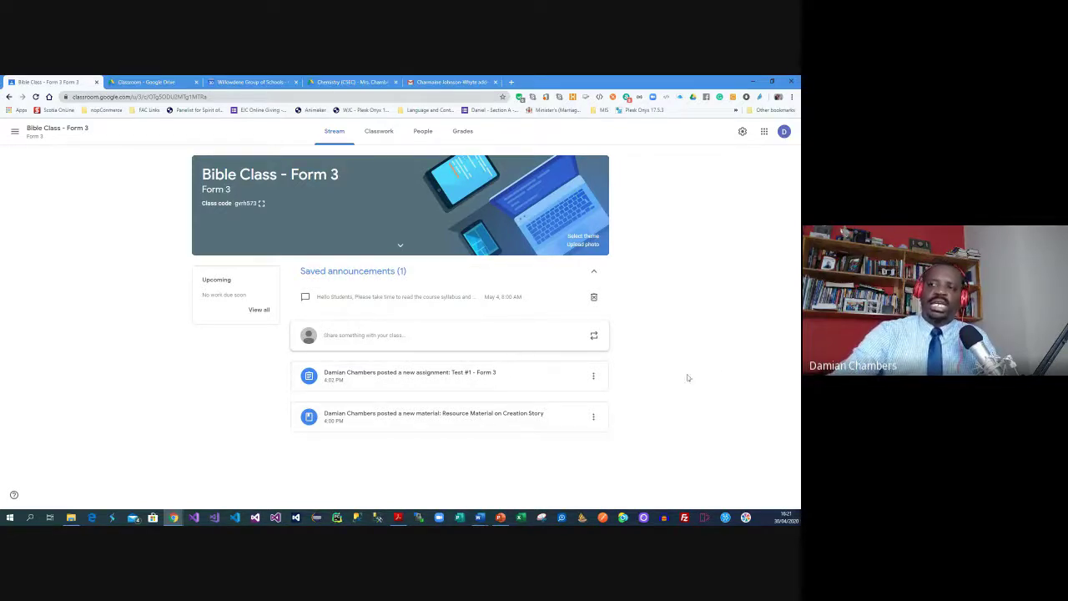
click(593, 377)
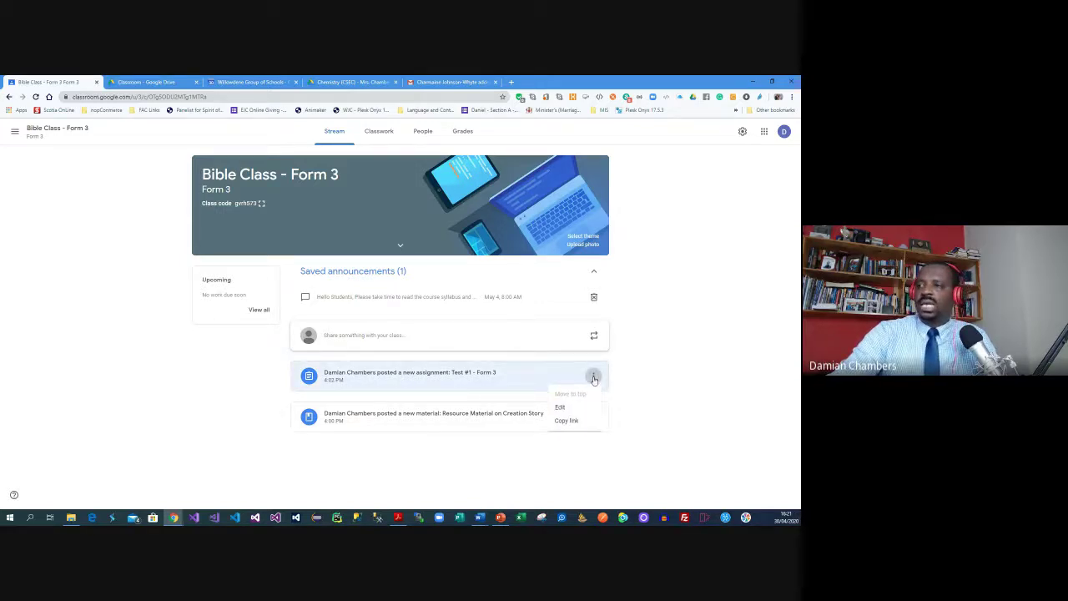
click(566, 420)
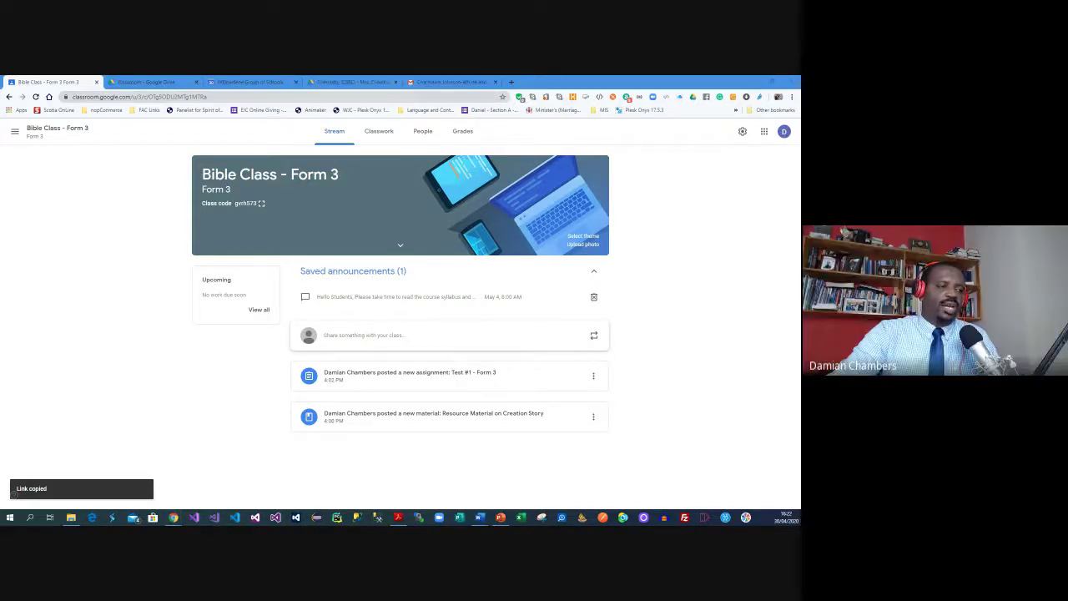
Load the copied assignment link in a new incognito window
key(ctrl+shift+n)
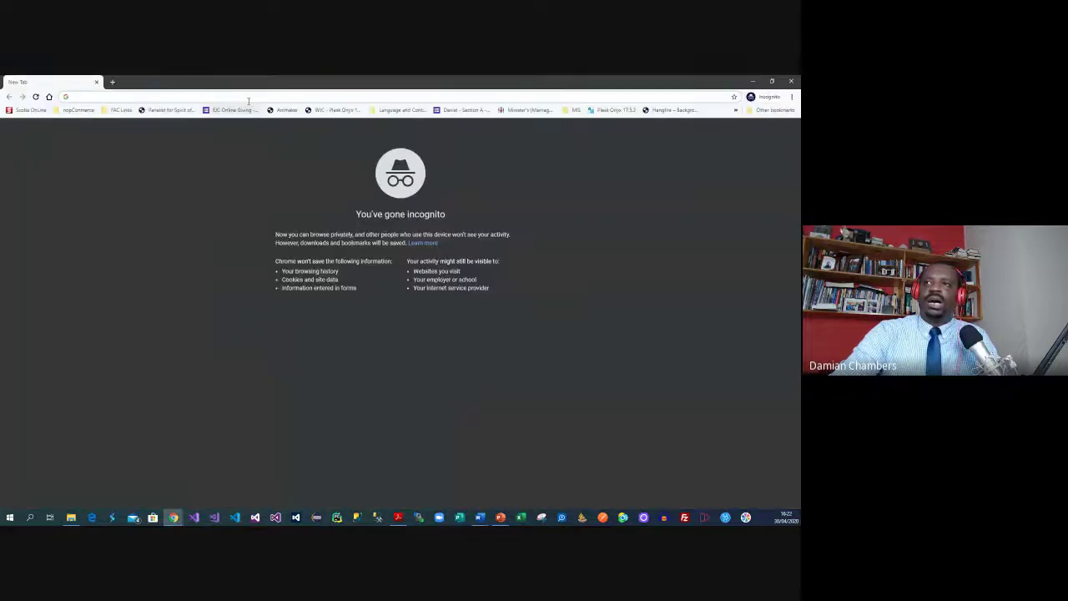
key(ctrl+v)
key(Return)
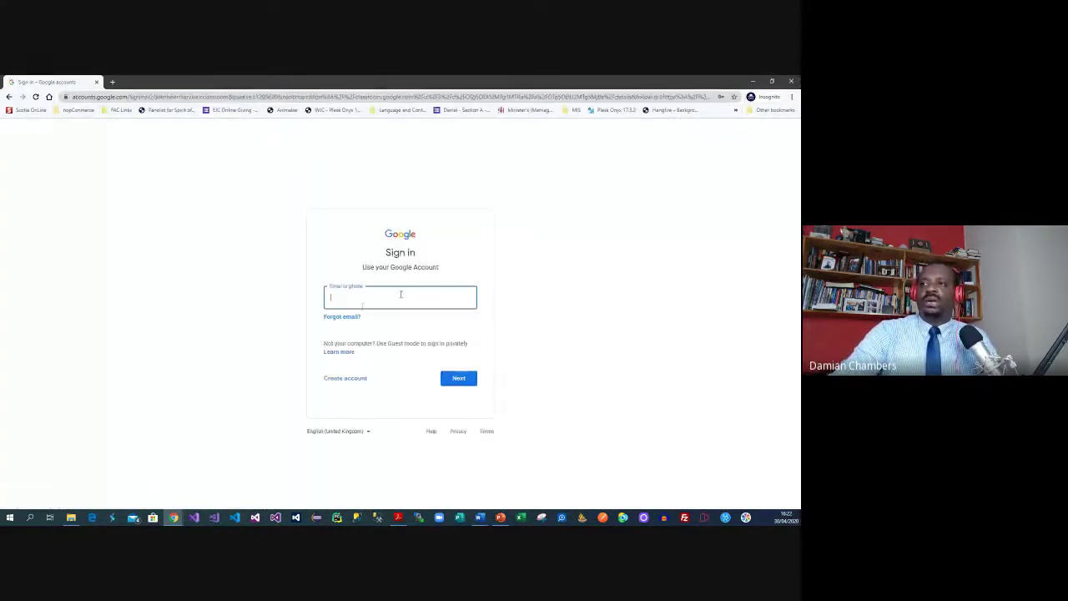
Sign in with the saved school account and its saved password
click(365, 300)
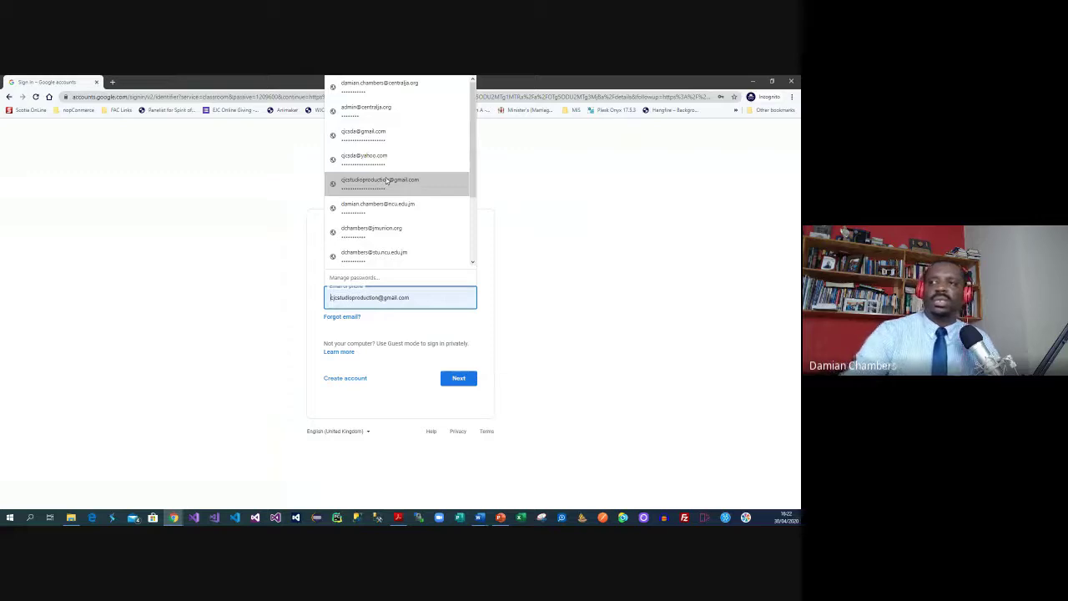
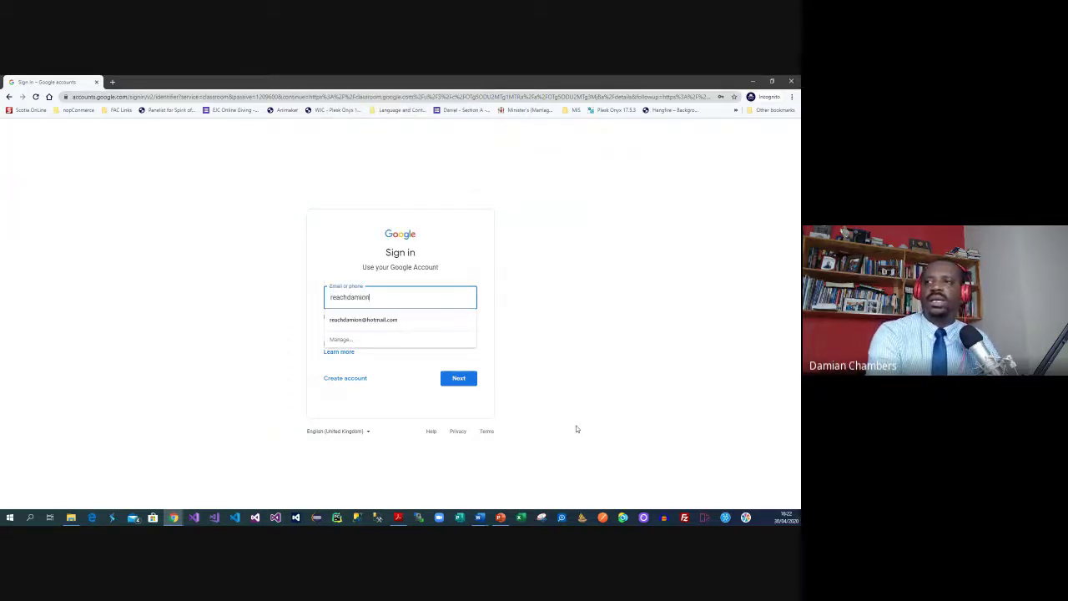
key(Return)
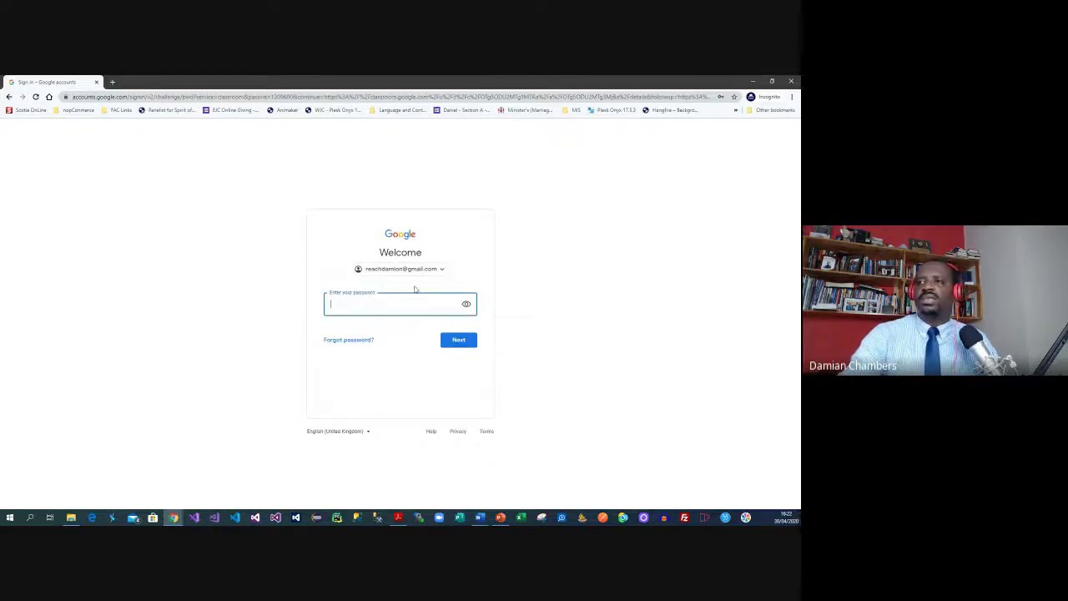
click(417, 271)
click(409, 297)
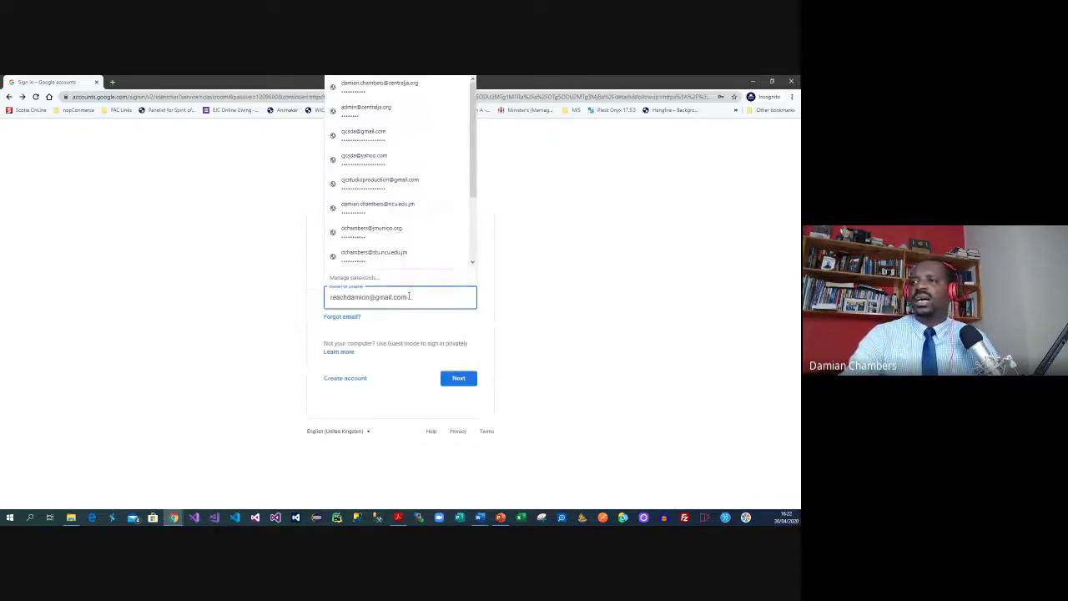
click(371, 231)
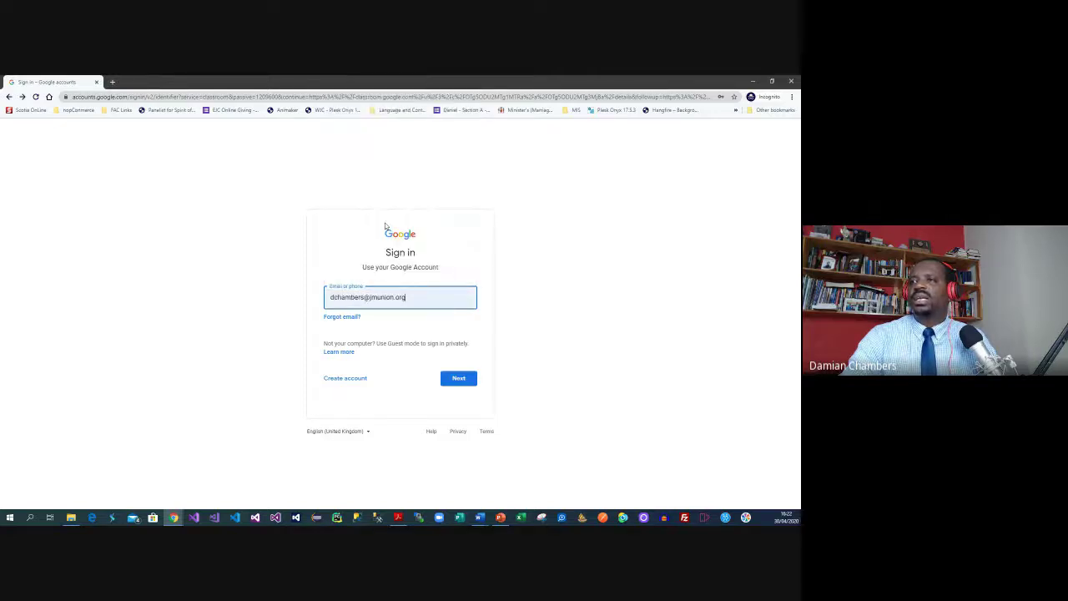
click(458, 380)
click(458, 340)
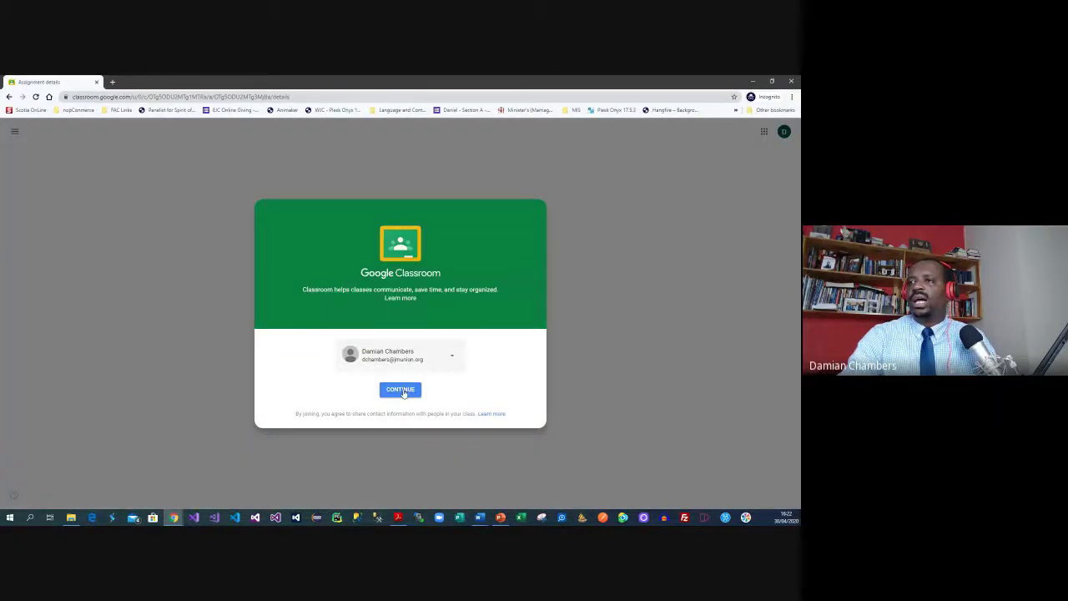
Continue into Classroom, go back to classes, load the pasted class link, then close the incognito window
click(403, 391)
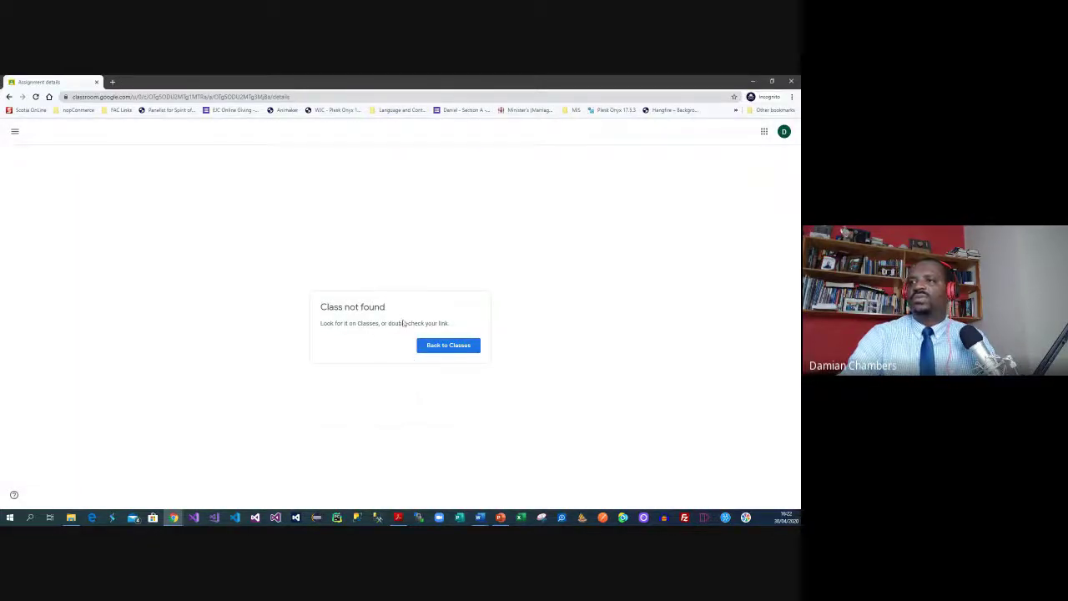
click(442, 346)
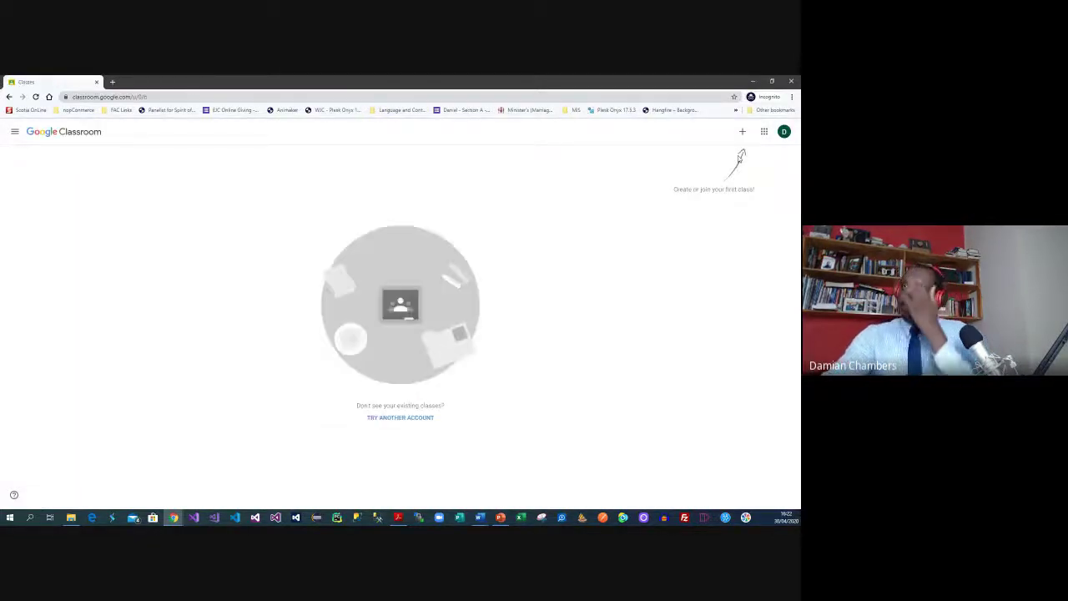
click(165, 95)
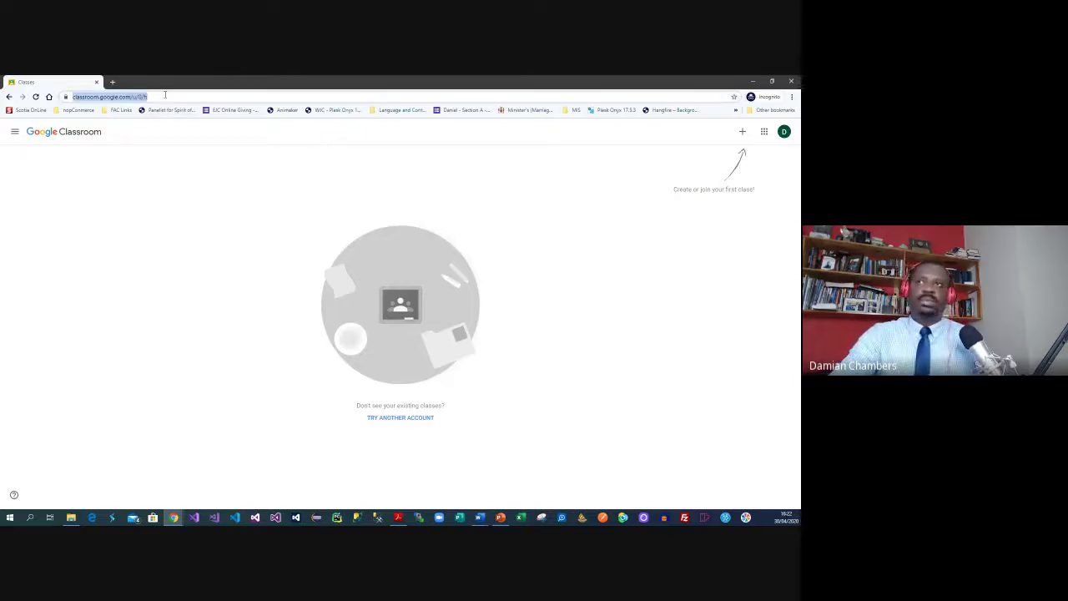
key(Return)
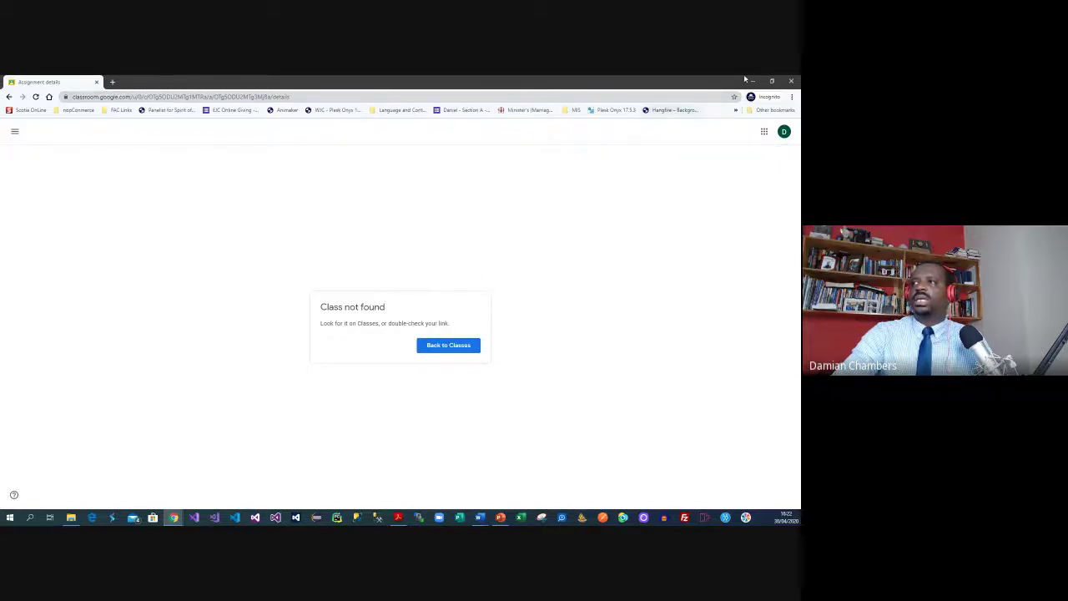
click(784, 79)
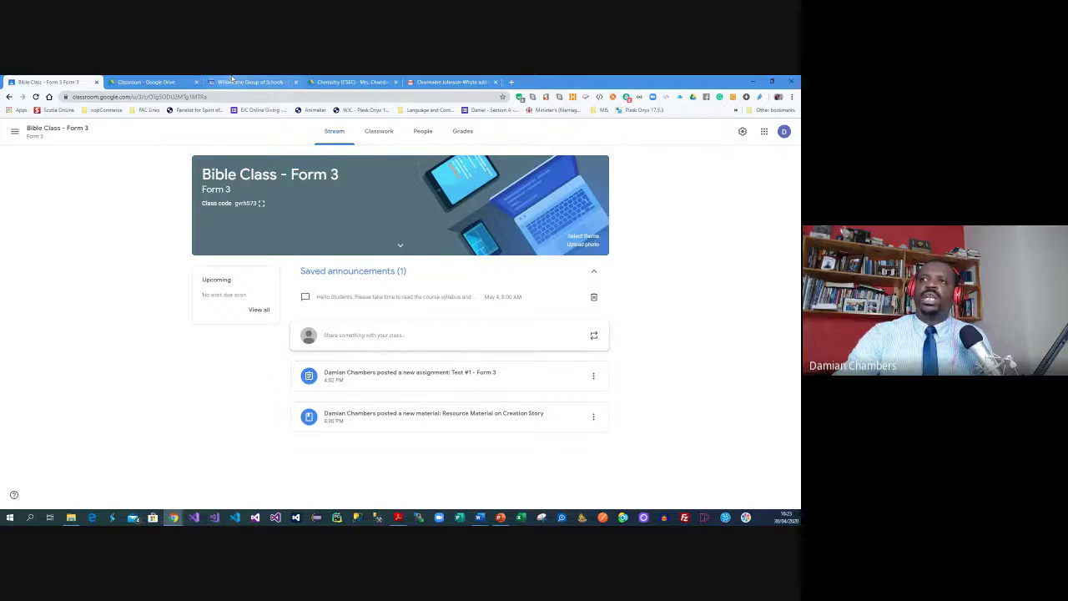
Open the Chemistry (CSEC) Drive folder and open Organic Chemistry - Mid-Term Test in its own tab
click(165, 81)
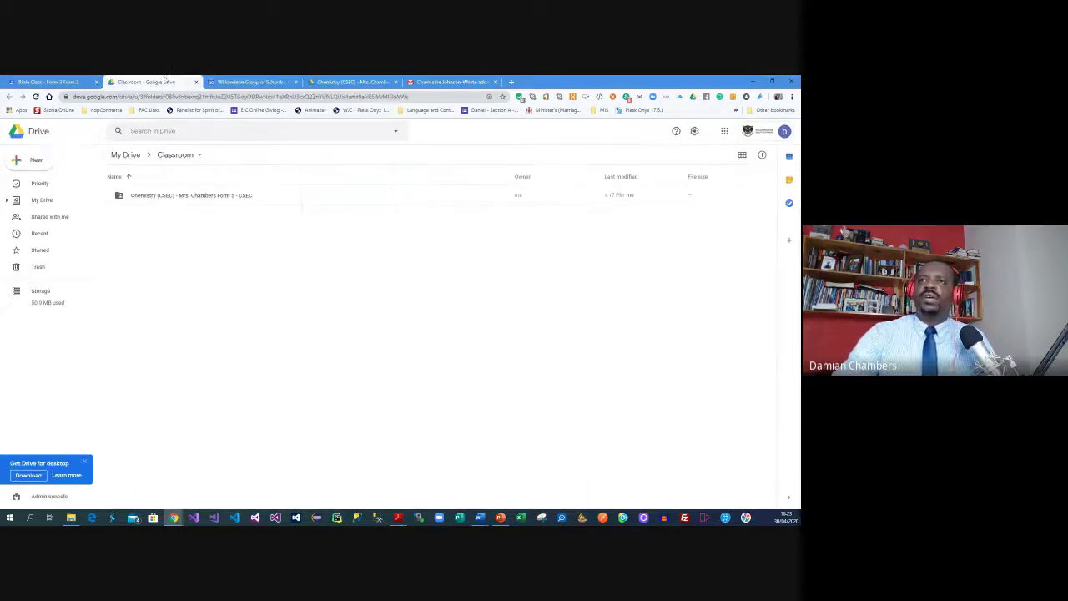
double_click(186, 203)
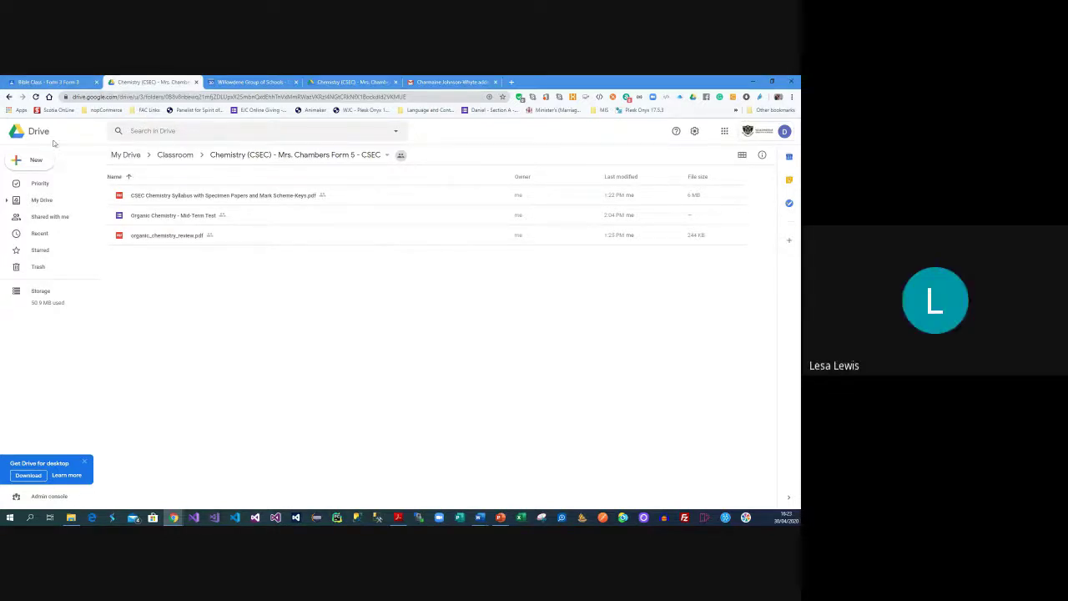
click(36, 97)
click(166, 216)
double_click(166, 215)
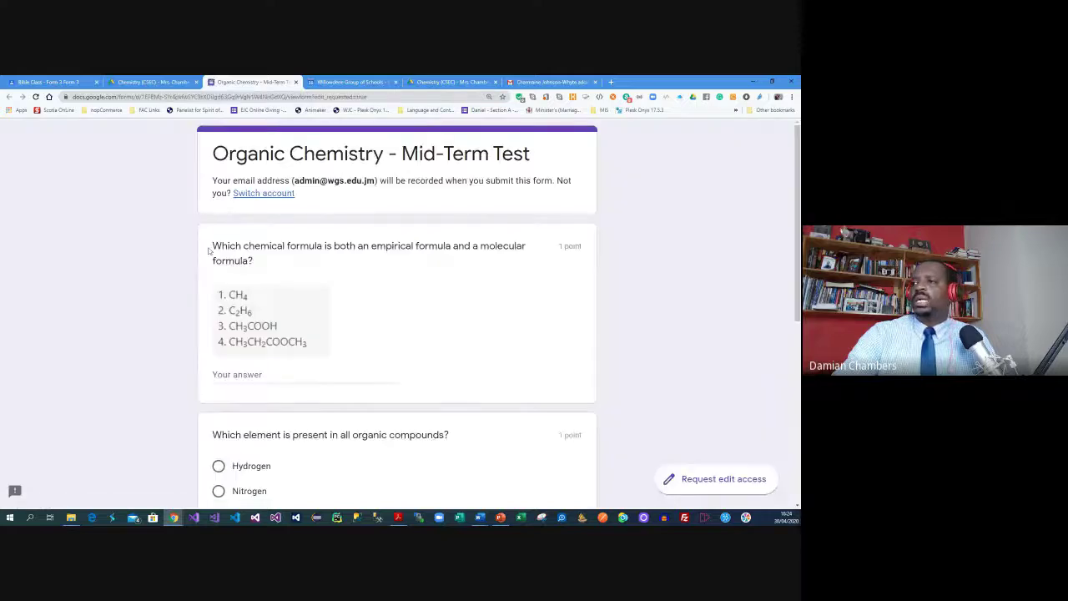
click(149, 82)
Open the Test #1 - Form 3 quiz's attached form in Bible Class and load its edit address
click(85, 80)
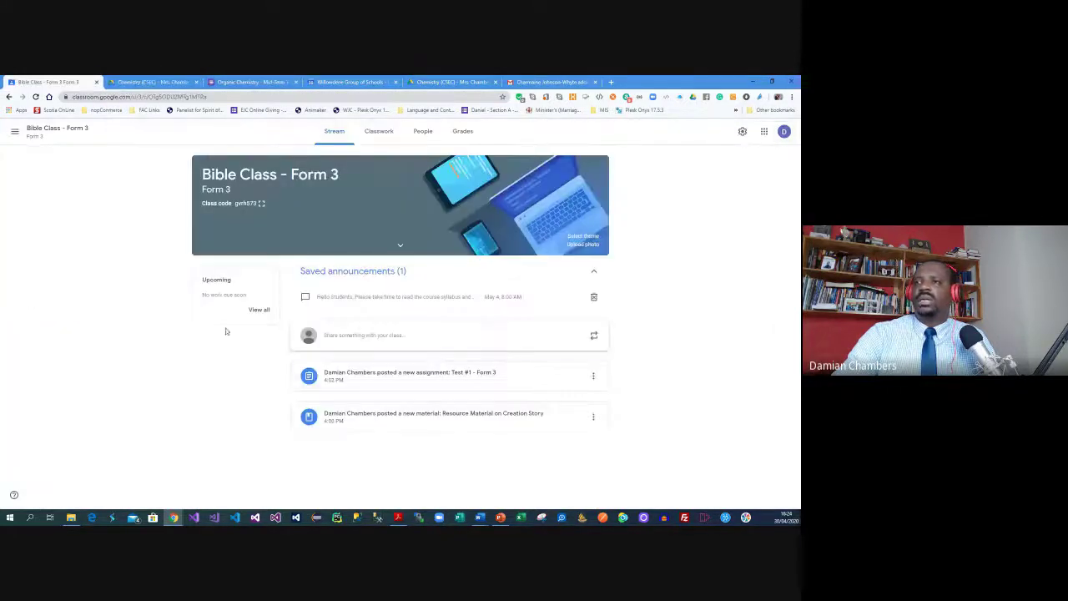
click(371, 132)
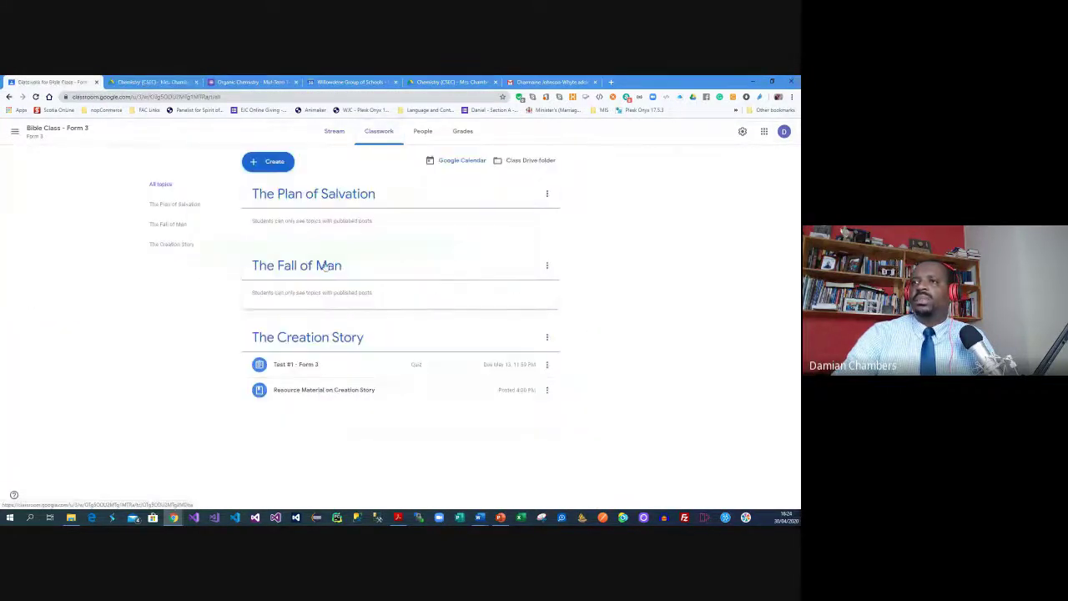
click(314, 372)
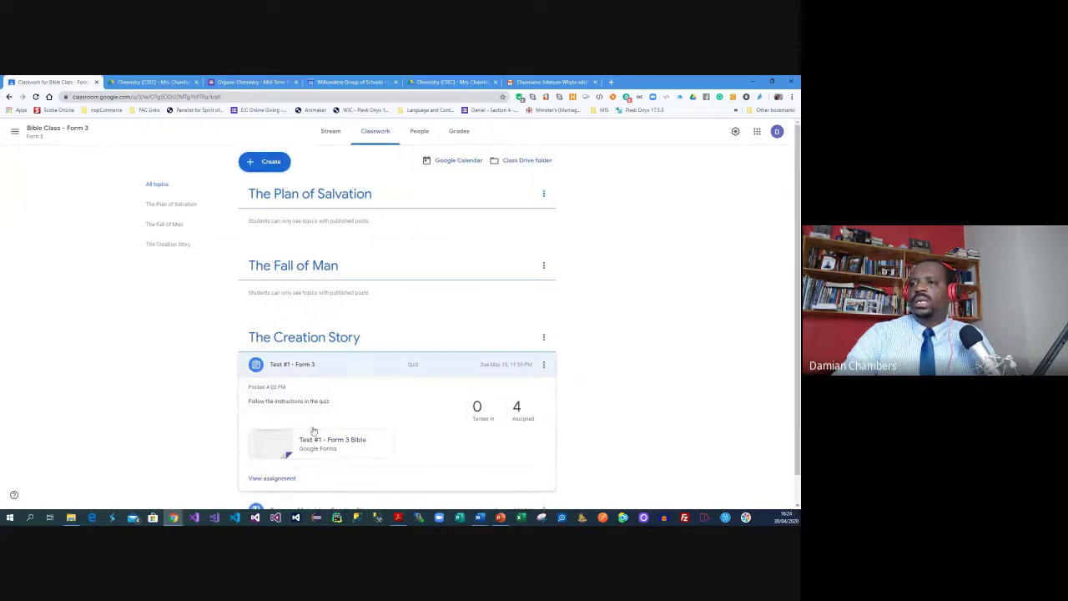
click(303, 440)
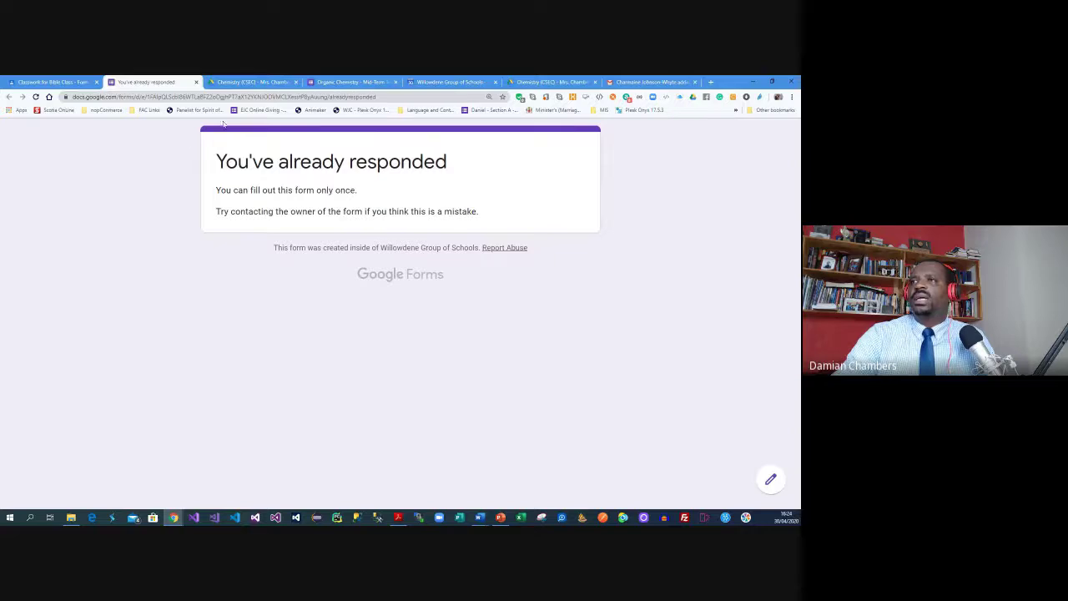
double_click(344, 96)
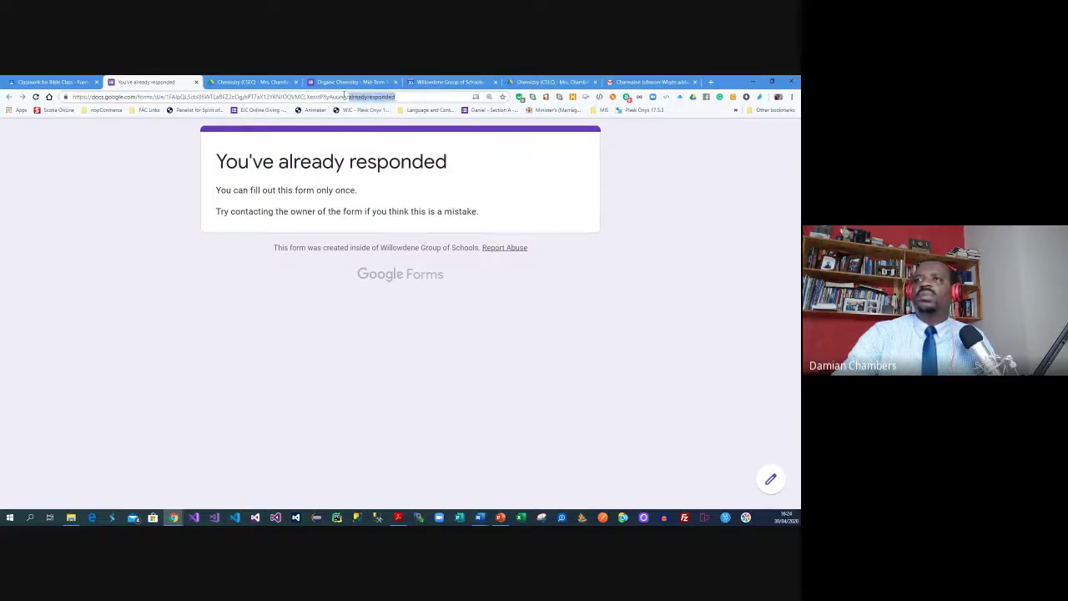
text(edit)
key(Return)
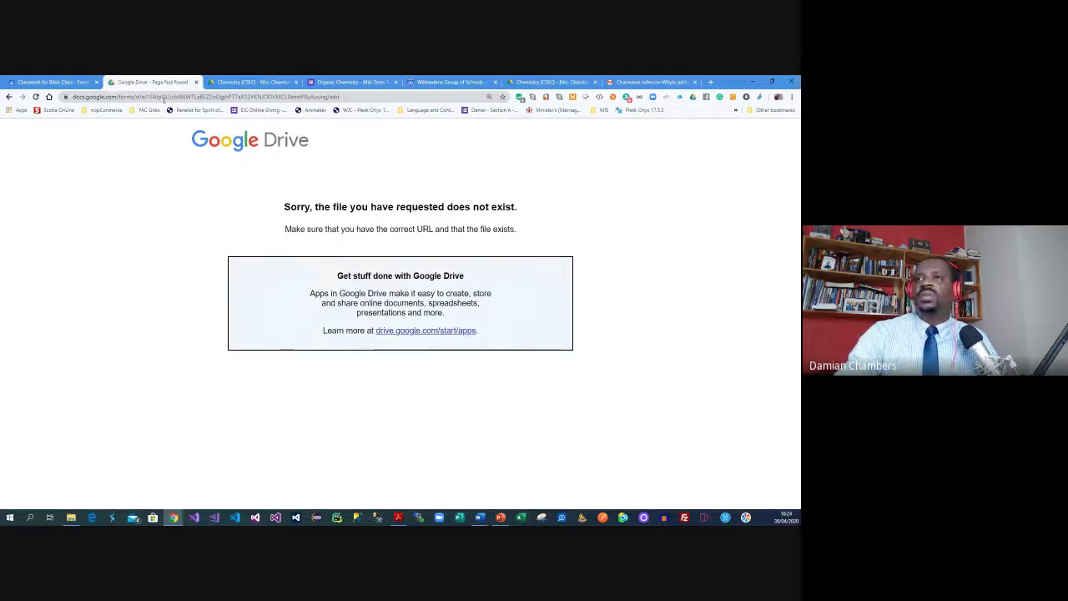
Browse the Chemistry Drive folders up to the Classroom folder, then return to Bible Class classwork
click(250, 82)
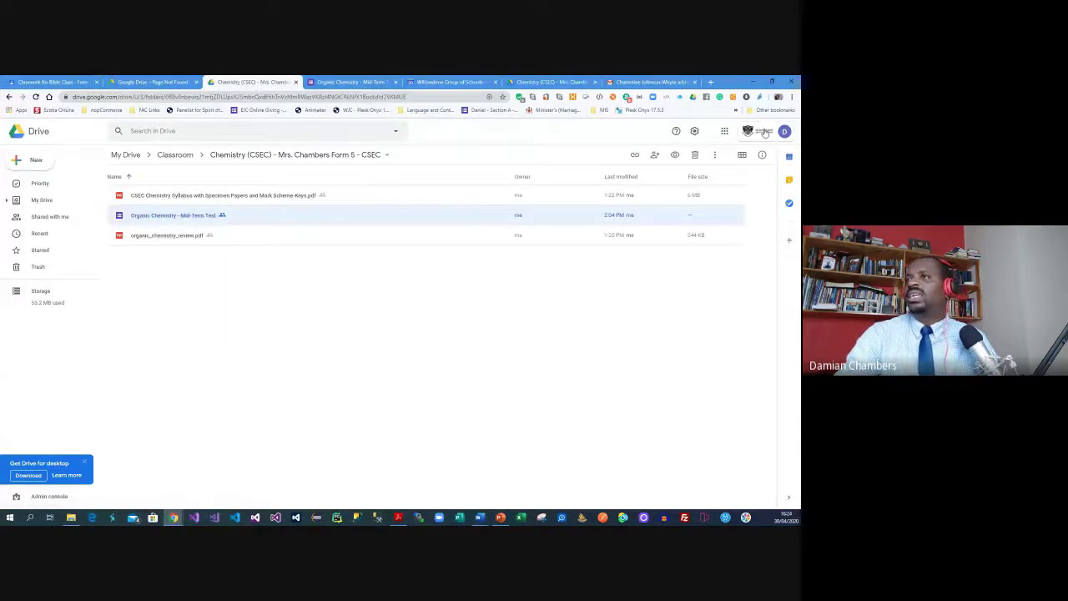
click(748, 131)
click(488, 304)
click(546, 82)
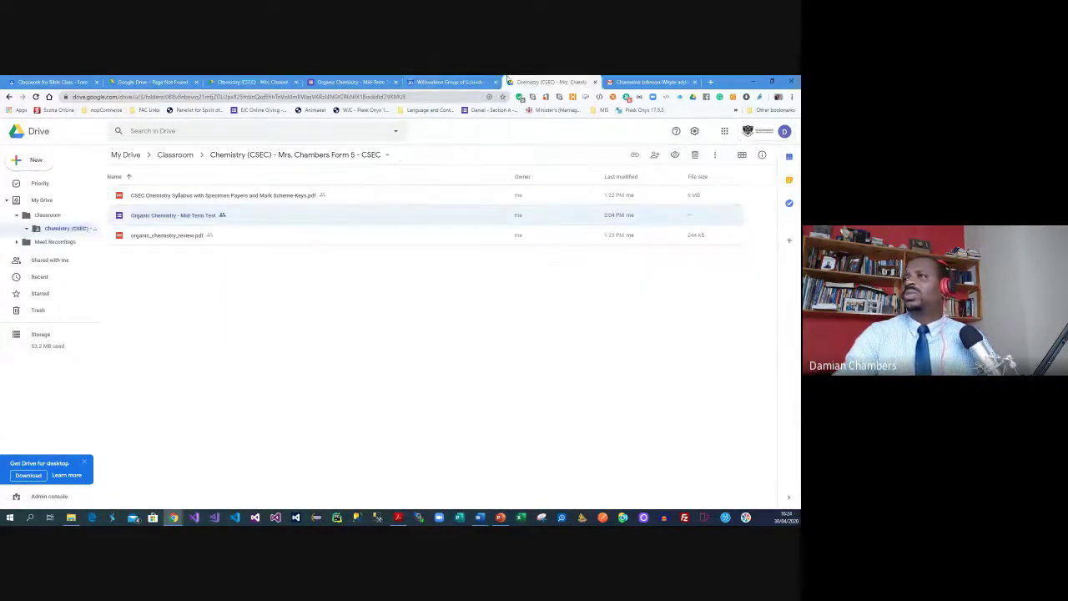
click(178, 158)
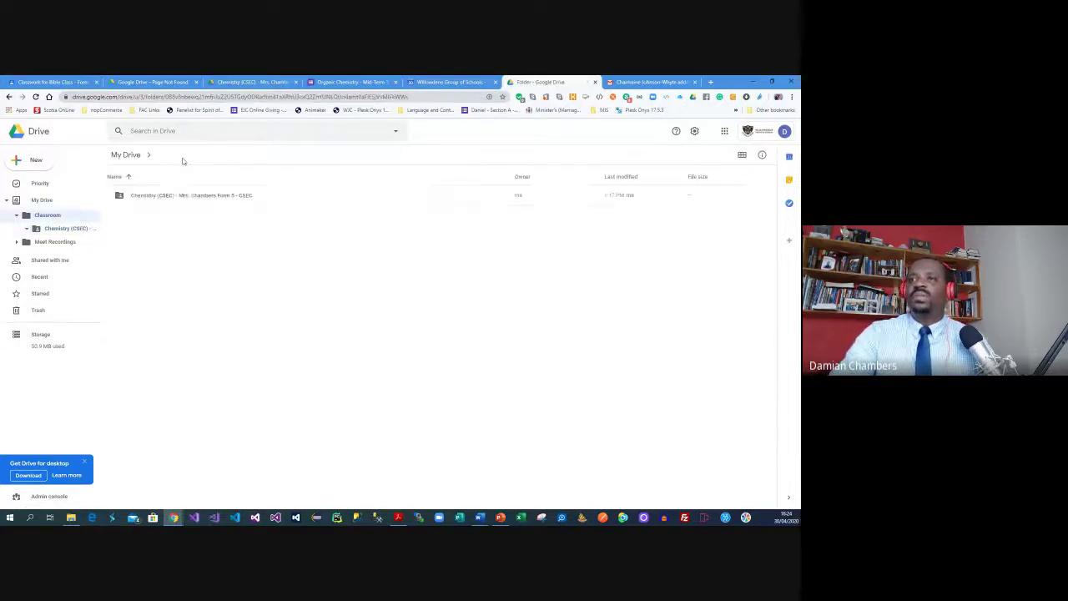
click(52, 81)
Reopen the quiz's attached form, then close the file-not-found and Chemistry Drive folder pages
scroll(155, 336, down, 1)
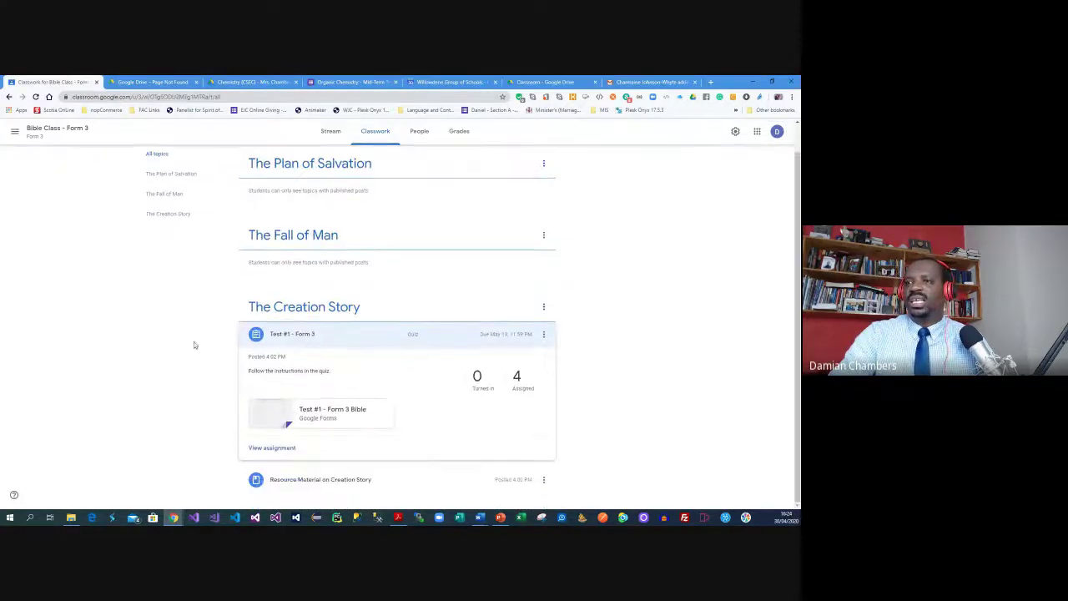
click(330, 411)
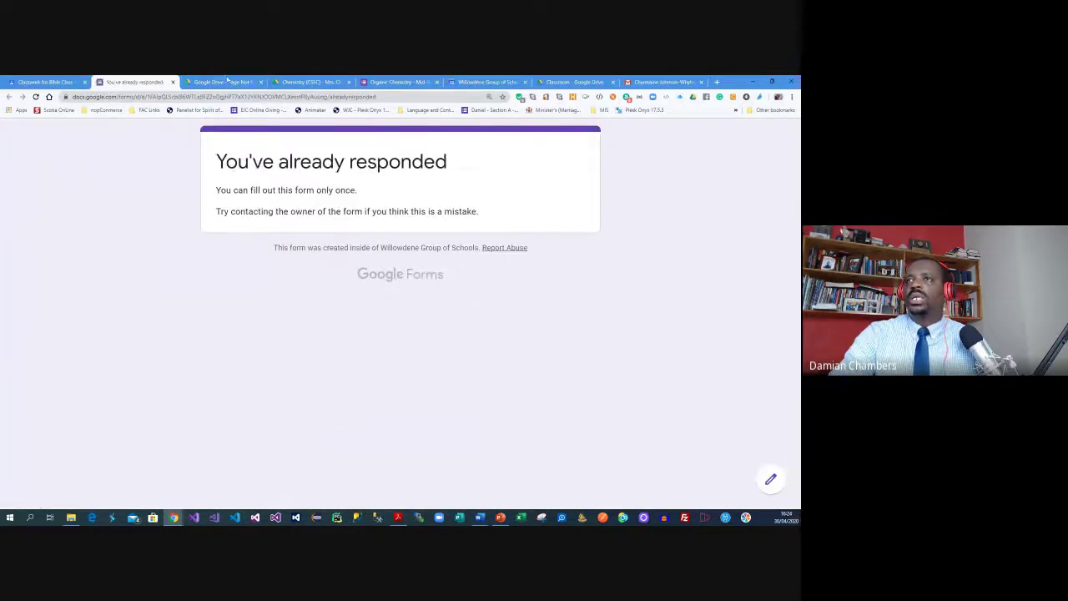
click(227, 81)
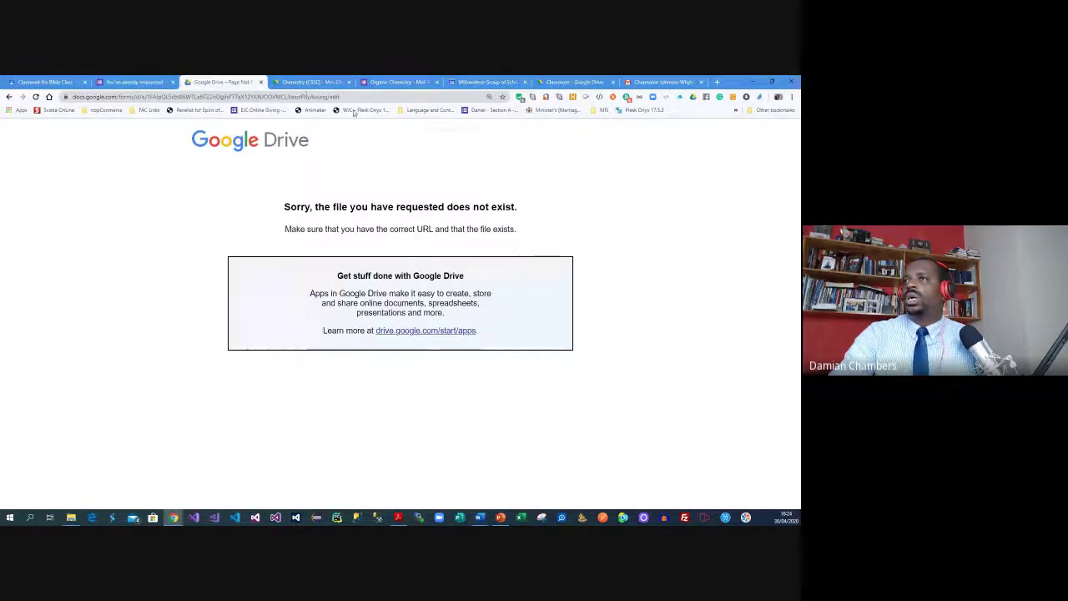
click(260, 82)
click(261, 82)
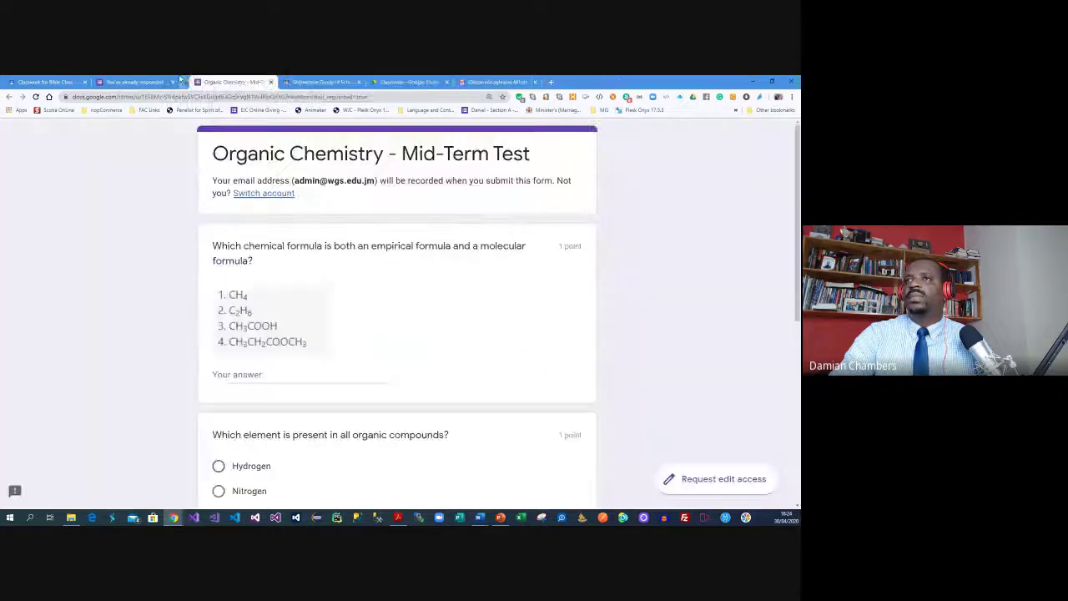
Reload the already-responded form, copy the Test #1 quiz form's link, and go to the Organic Chemistry test
click(147, 81)
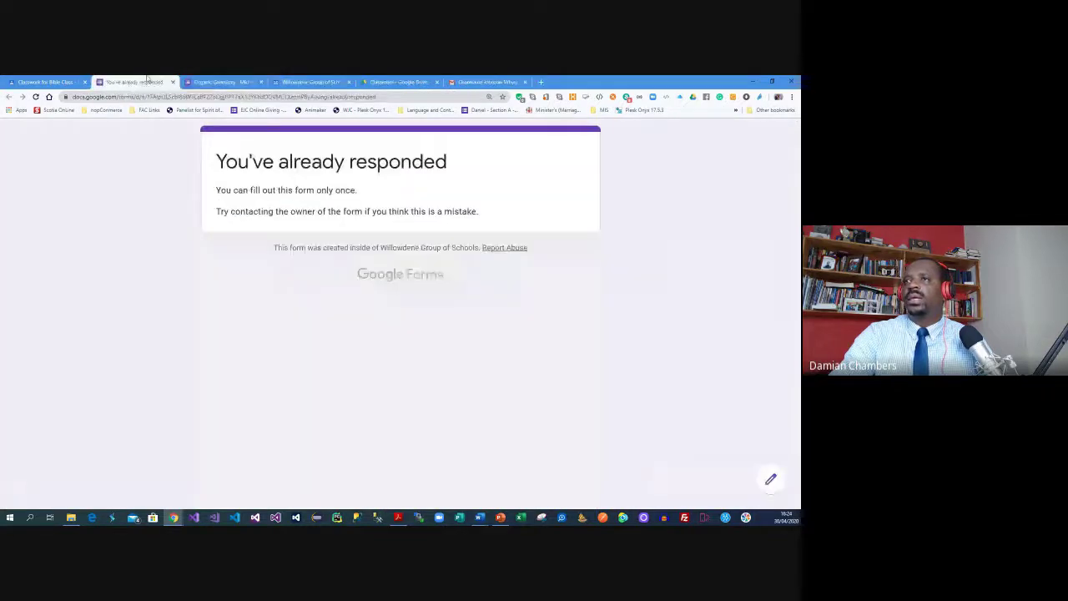
click(36, 98)
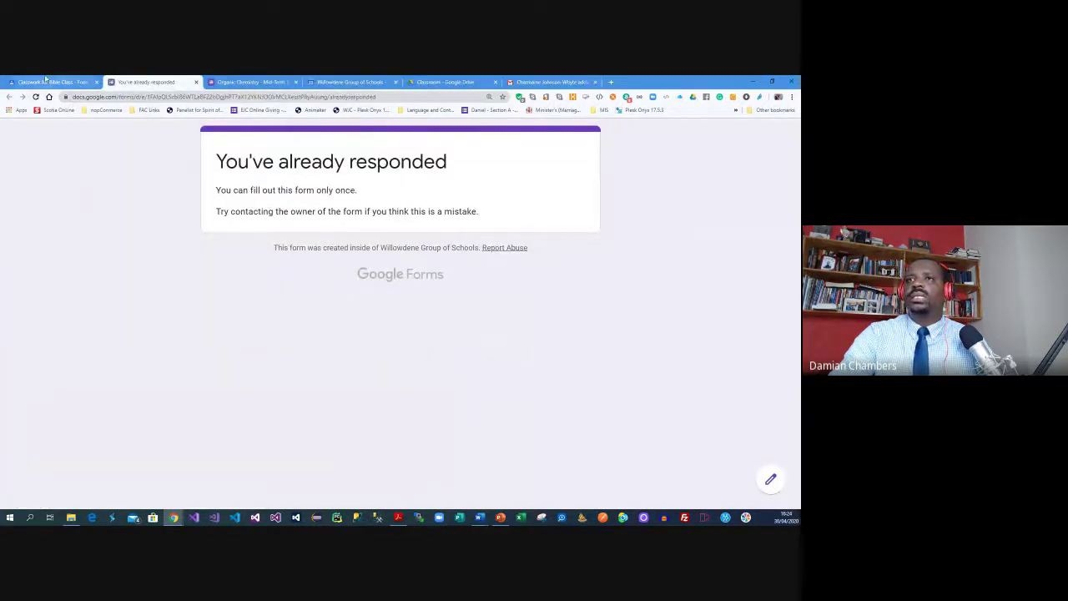
click(53, 82)
right_click(340, 417)
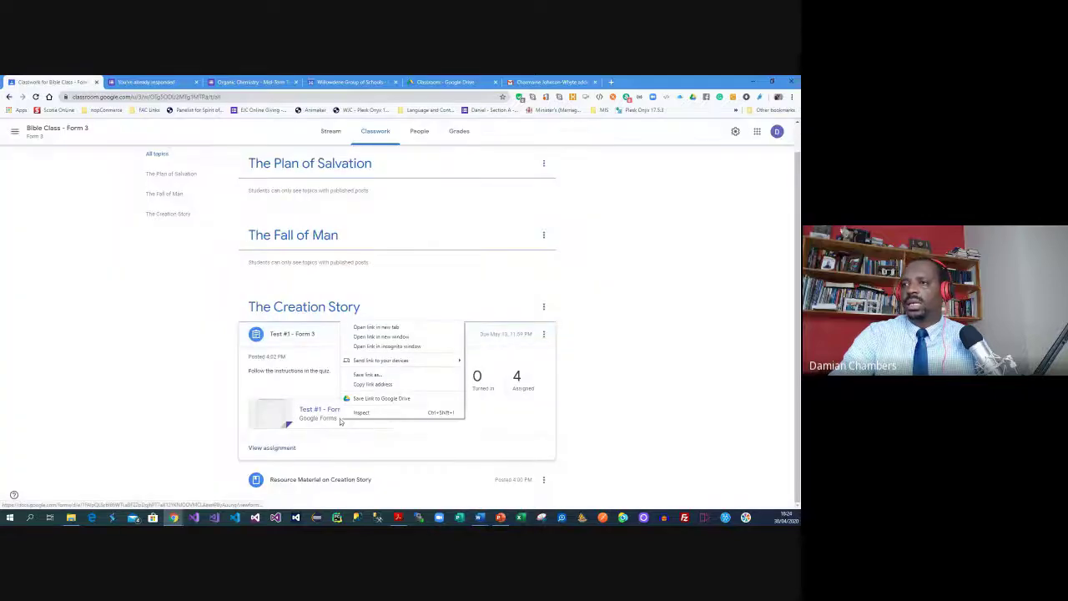
click(373, 384)
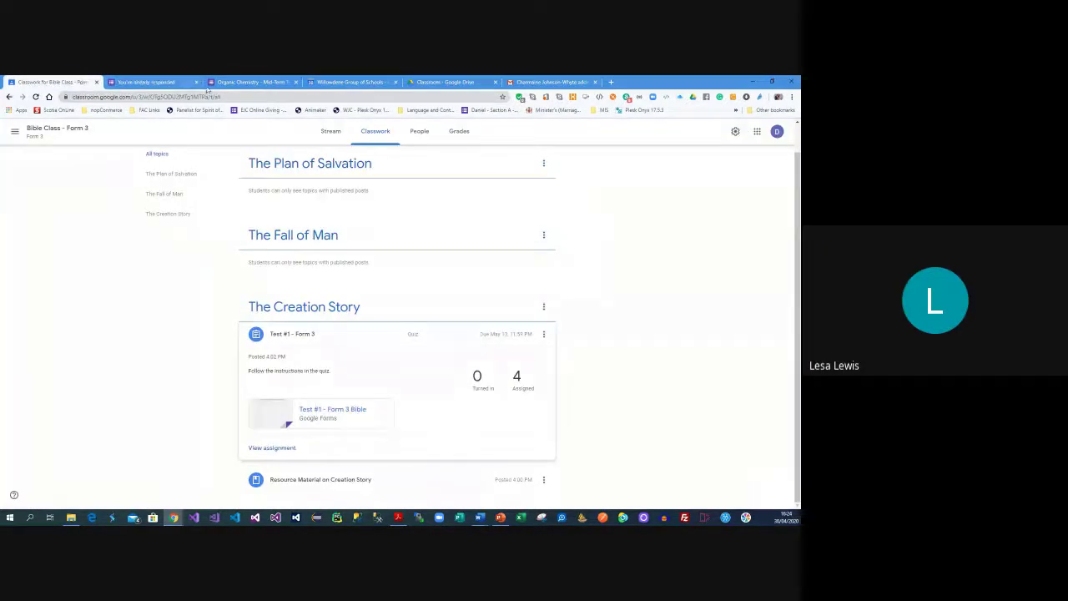
click(267, 80)
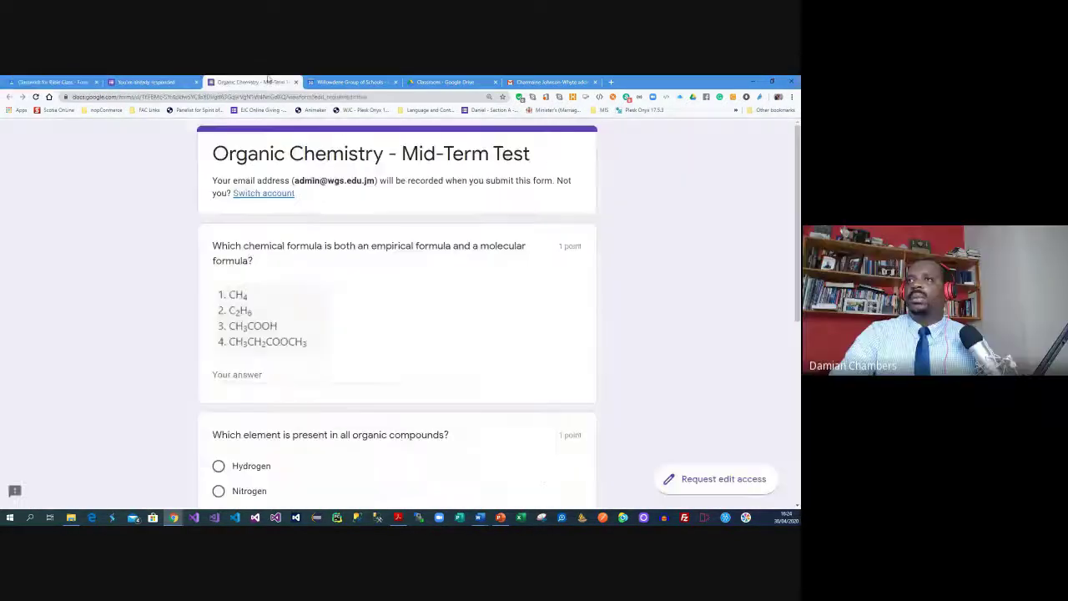
Switch the Mid-Term Test form to the school staff account and view the 18/30 score
click(282, 195)
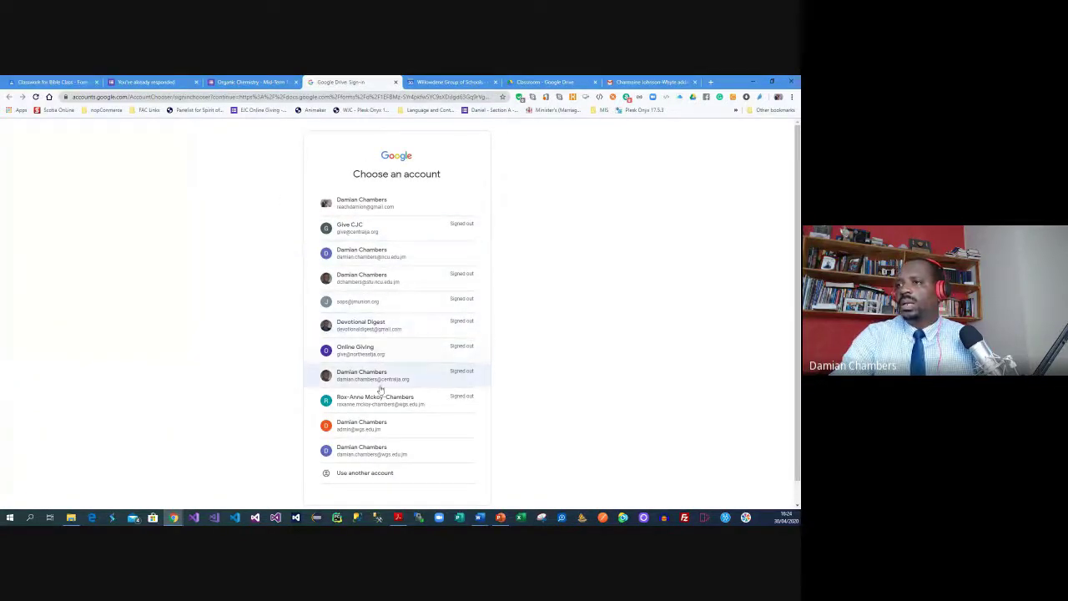
click(379, 450)
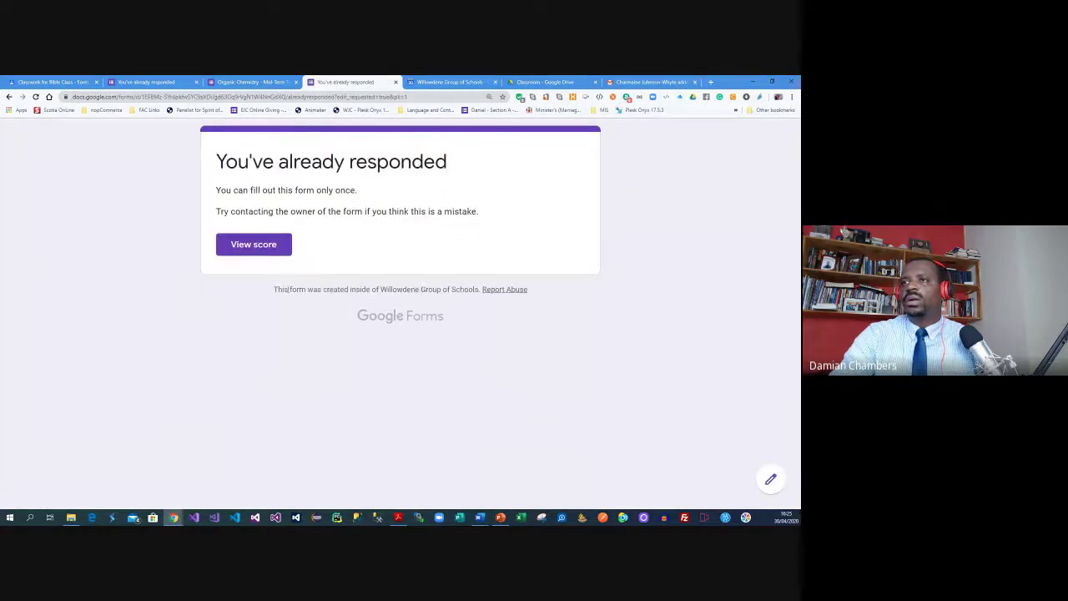
click(282, 250)
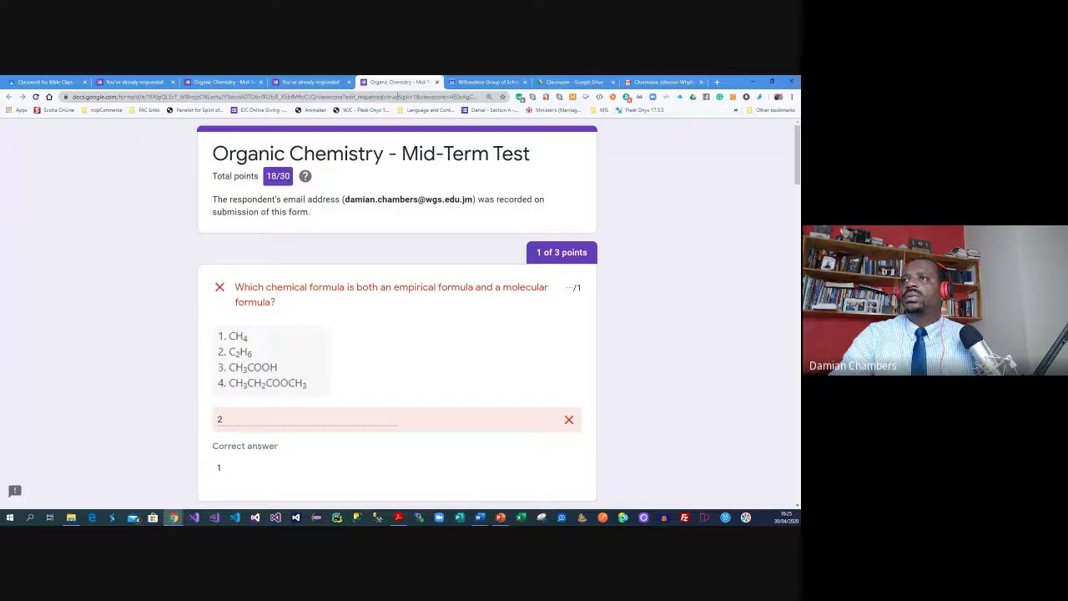
click(397, 97)
Trim the trailing parameters off the score page address, load it, and reload the not-found page
key(shift+End)
key(Delete)
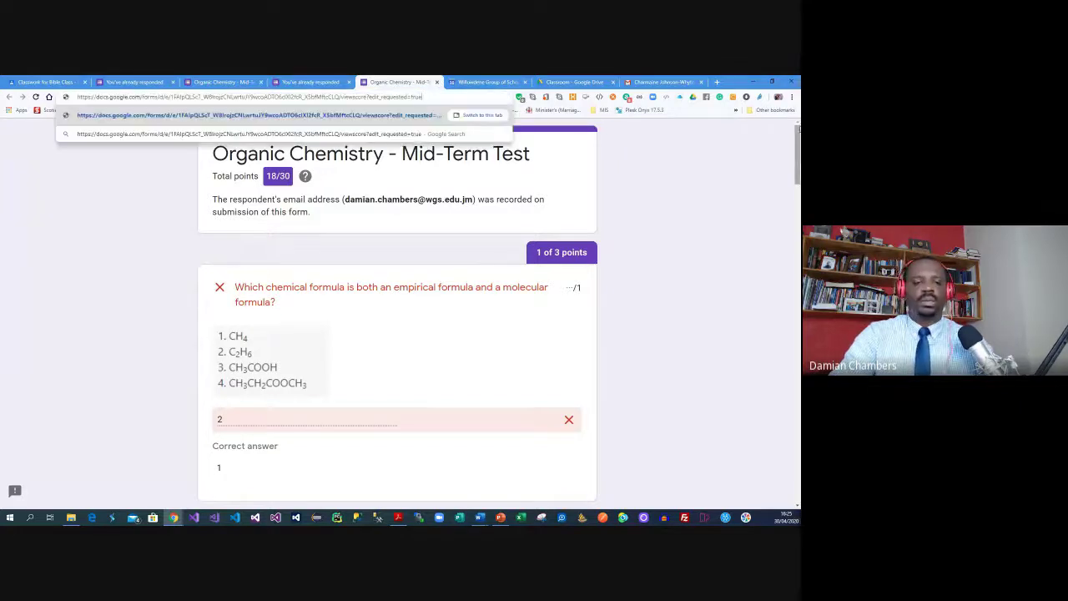
key(Return)
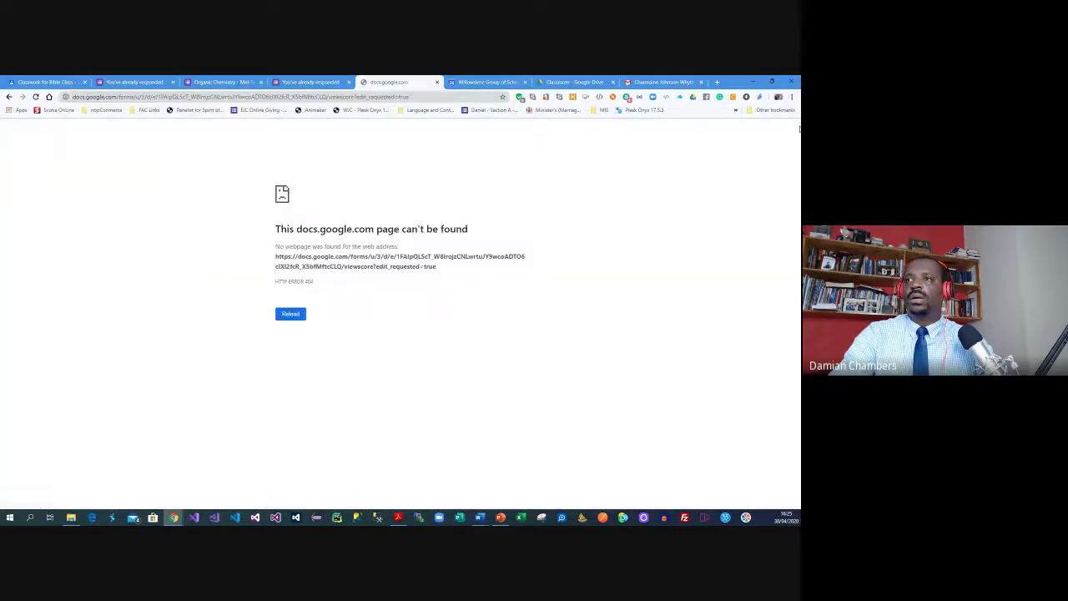
click(290, 315)
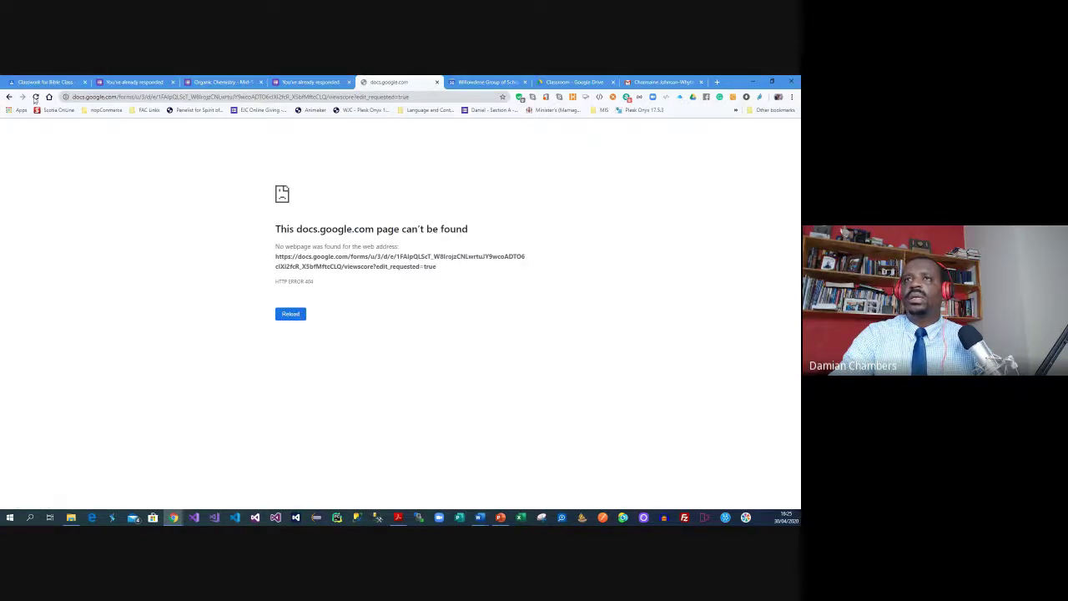
Delete viewscore from the form's web address and load the shortened address
click(415, 95)
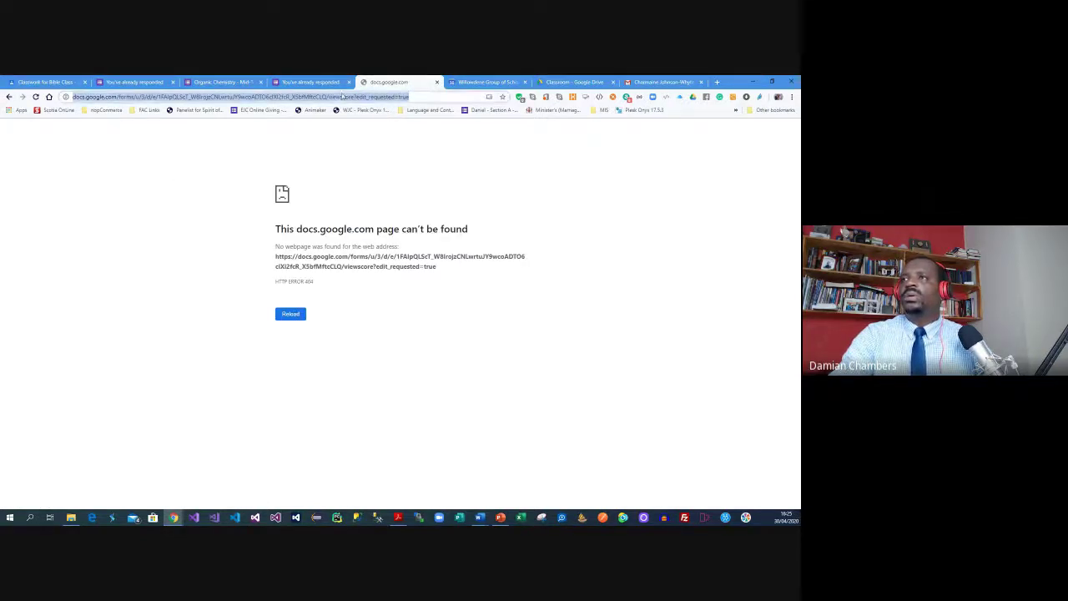
click(340, 97)
double_click(359, 95)
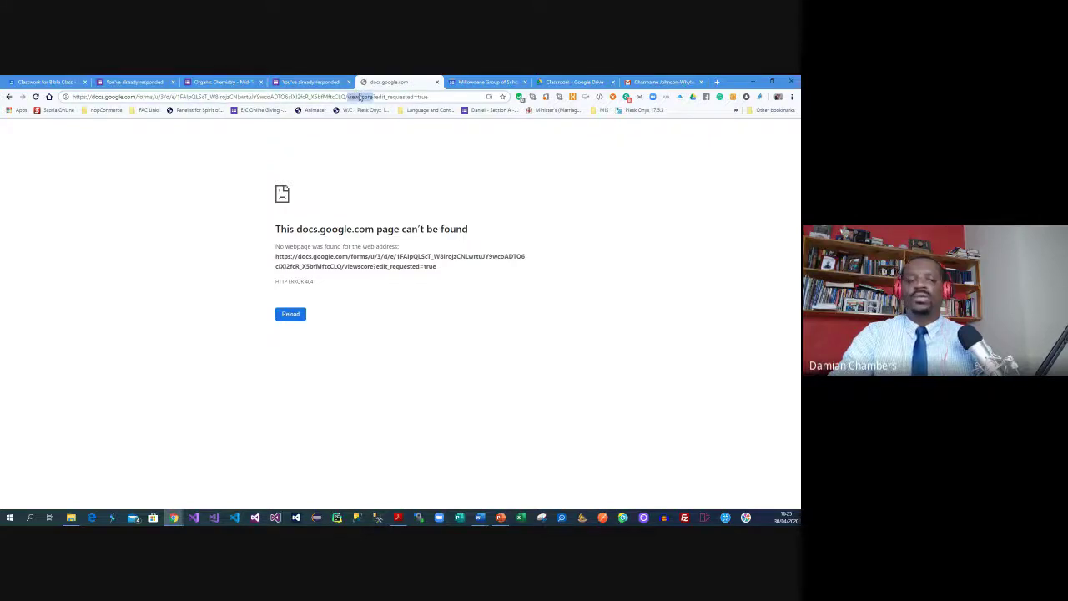
key(BackSpace)
key(Return)
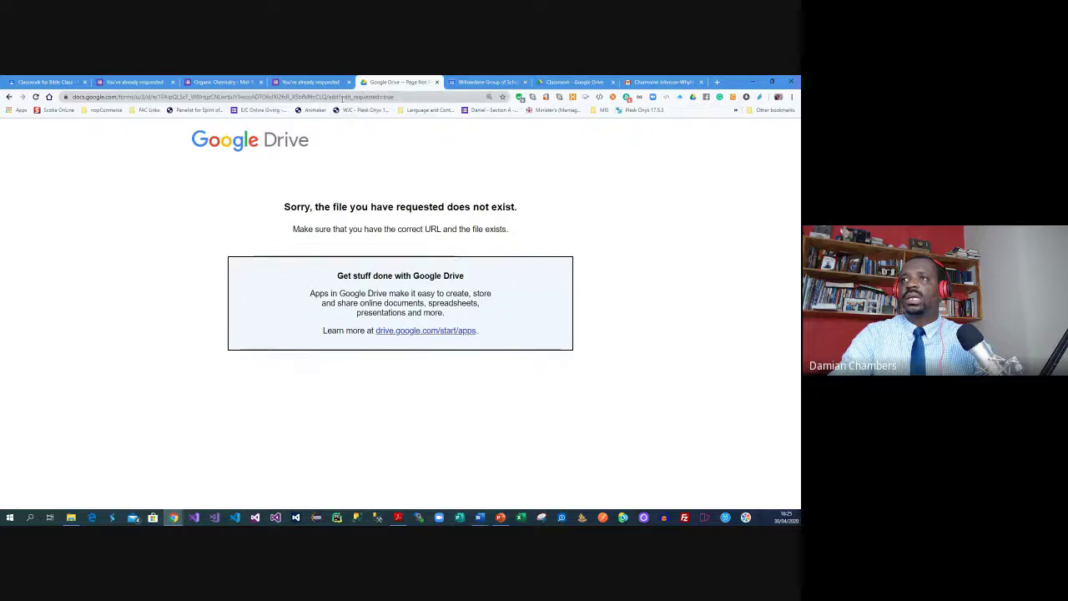
Cut the address back to end in edit, load it, and reload the file-not-found page
click(351, 97)
click(414, 94)
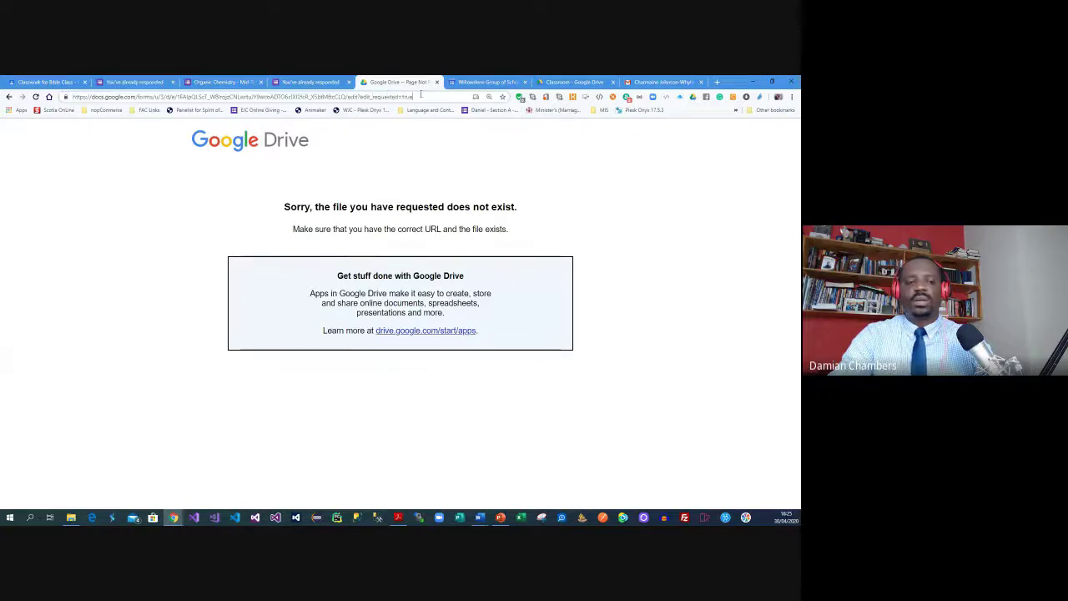
key(BackSpace)
key(BackSpace)
key(BackSpace)
key(BackSpace)
key(BackSpace)
key(BackSpace)
key(BackSpace)
key(BackSpace)
key(BackSpace)
key(BackSpace)
key(BackSpace)
key(BackSpace)
key(BackSpace)
key(BackSpace)
key(BackSpace)
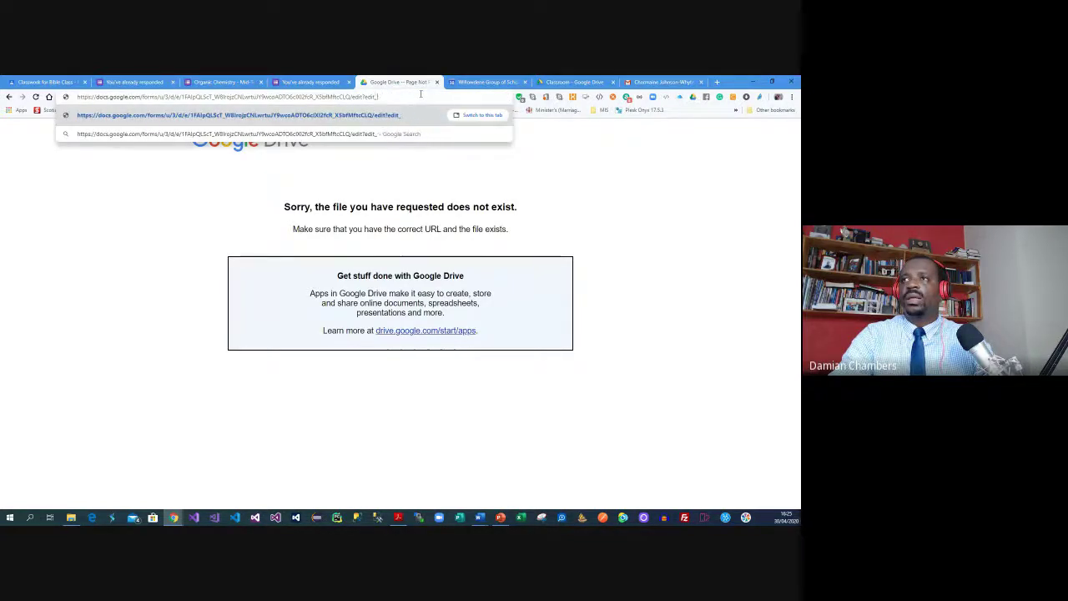
key(Return)
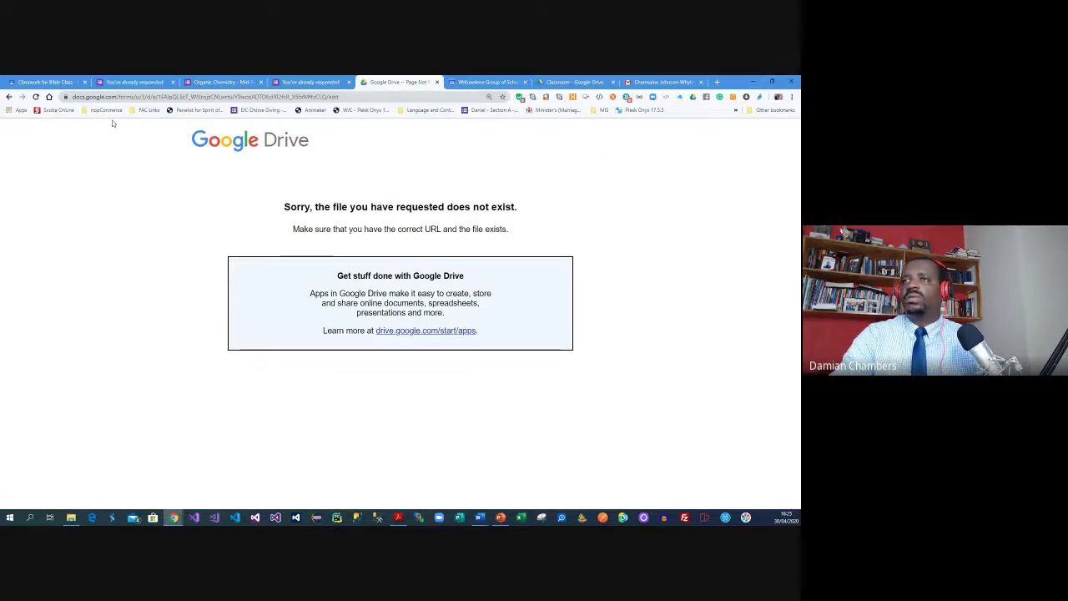
click(35, 97)
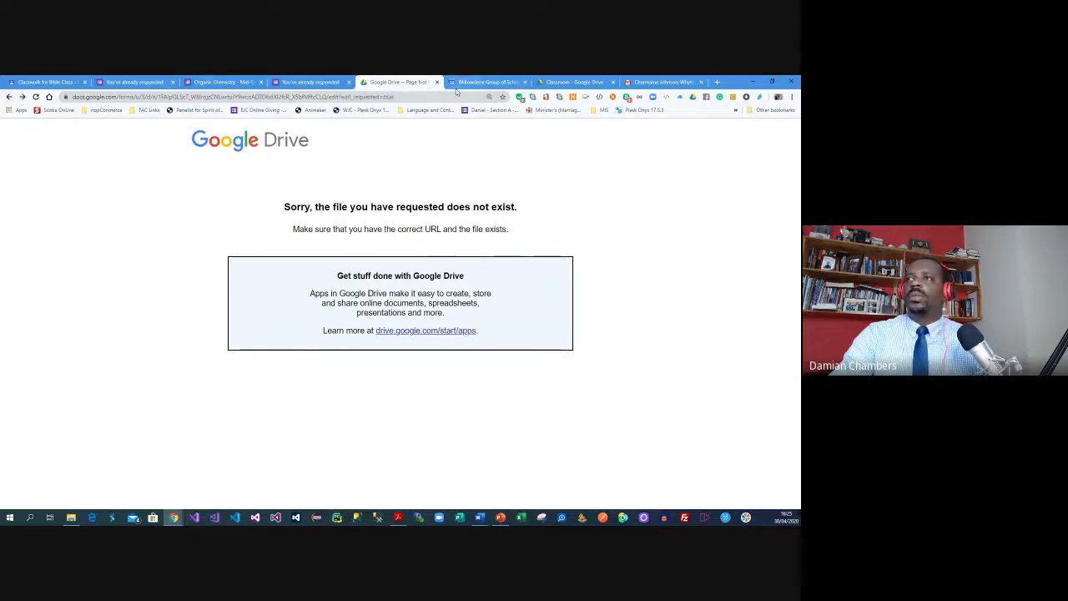
From the Drive Classroom folder, open Bible Class's Test #1 - Form 3 Bible form for editing
click(519, 78)
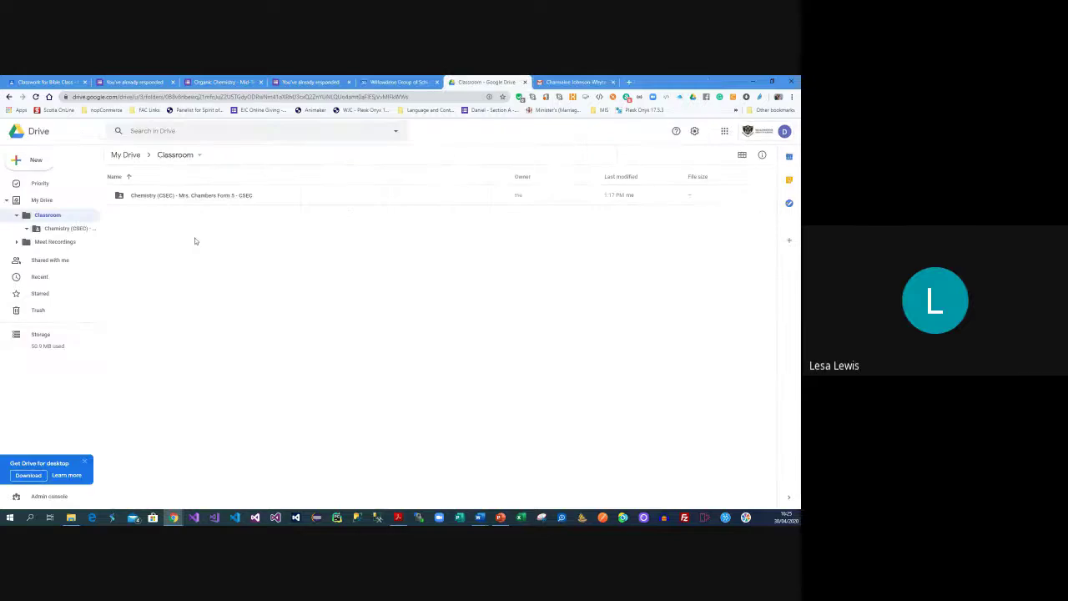
click(36, 96)
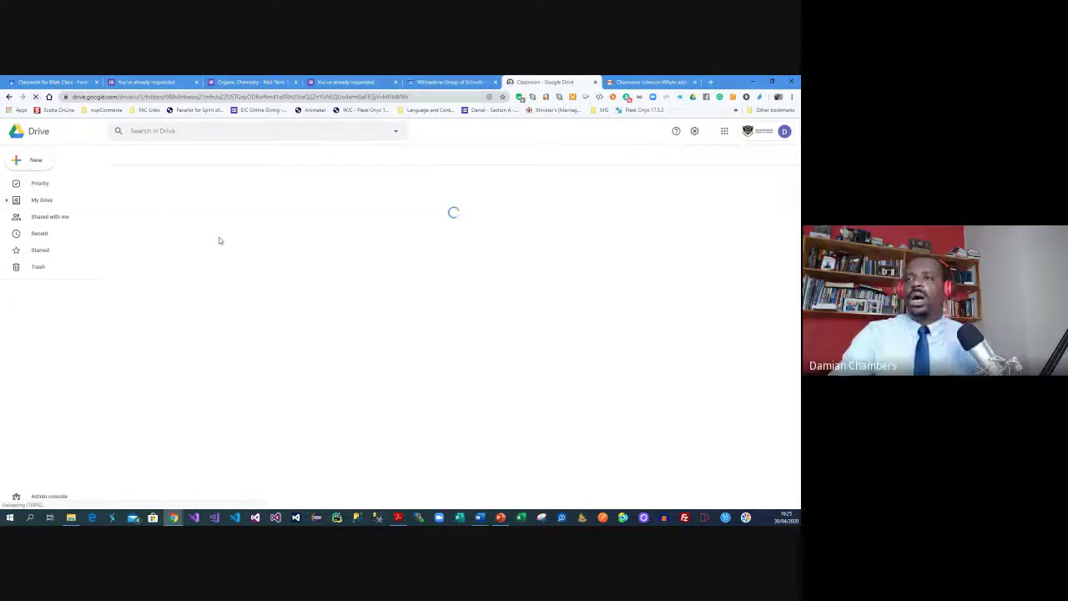
double_click(161, 200)
double_click(176, 239)
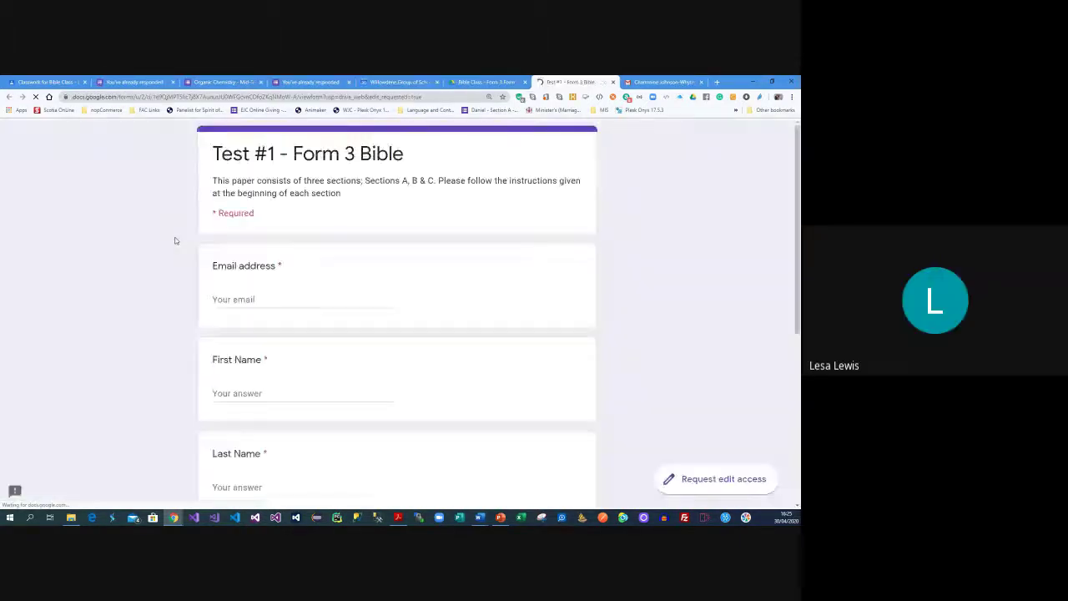
click(719, 479)
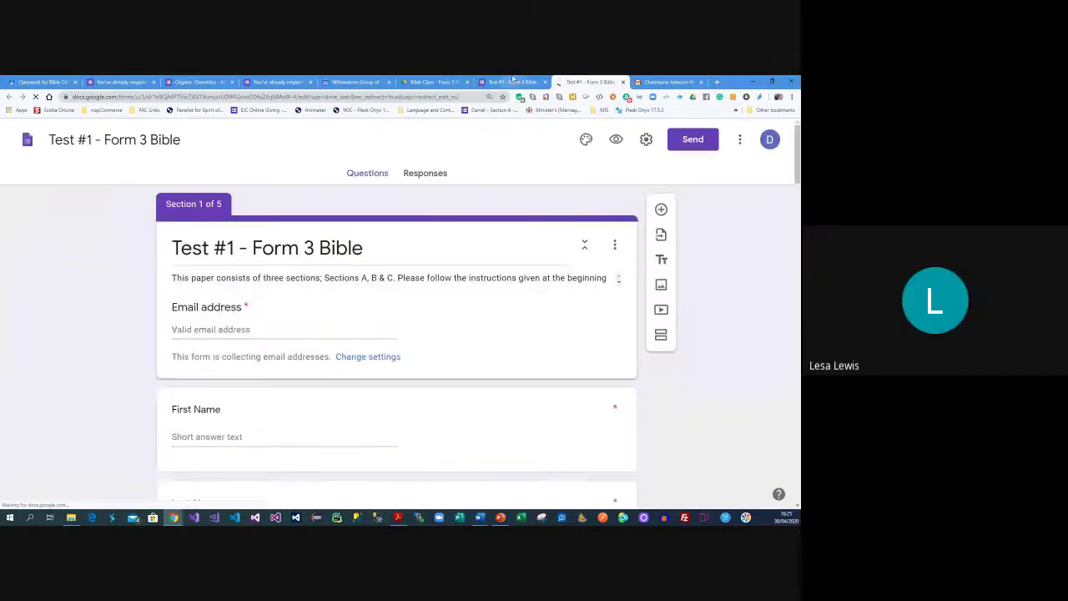
click(417, 174)
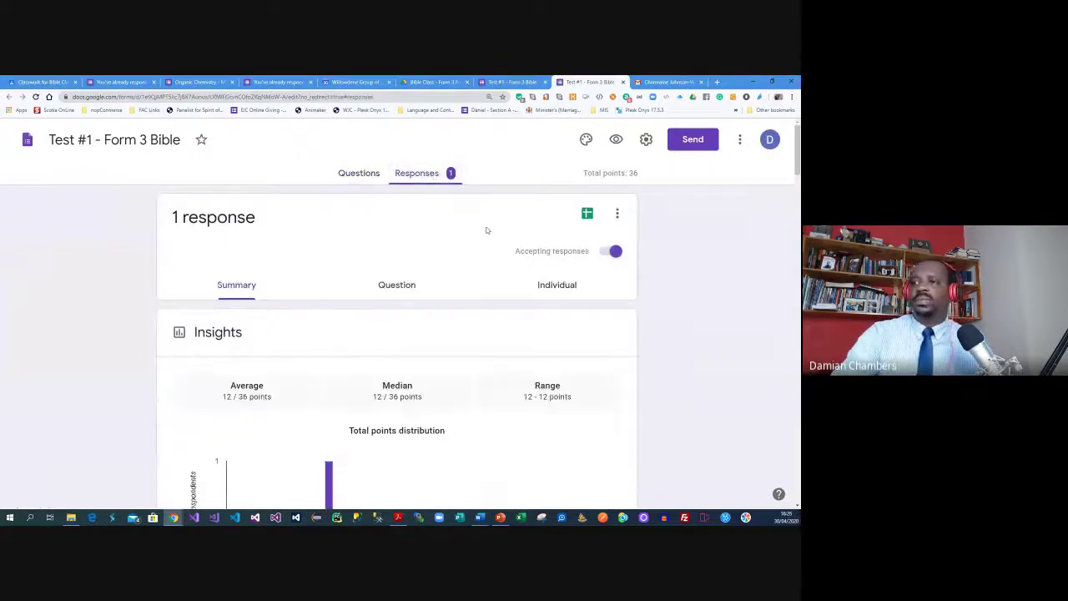
Show the single Test #1 - Form 3 Bible response individually, scored 12 of 36 points
click(547, 285)
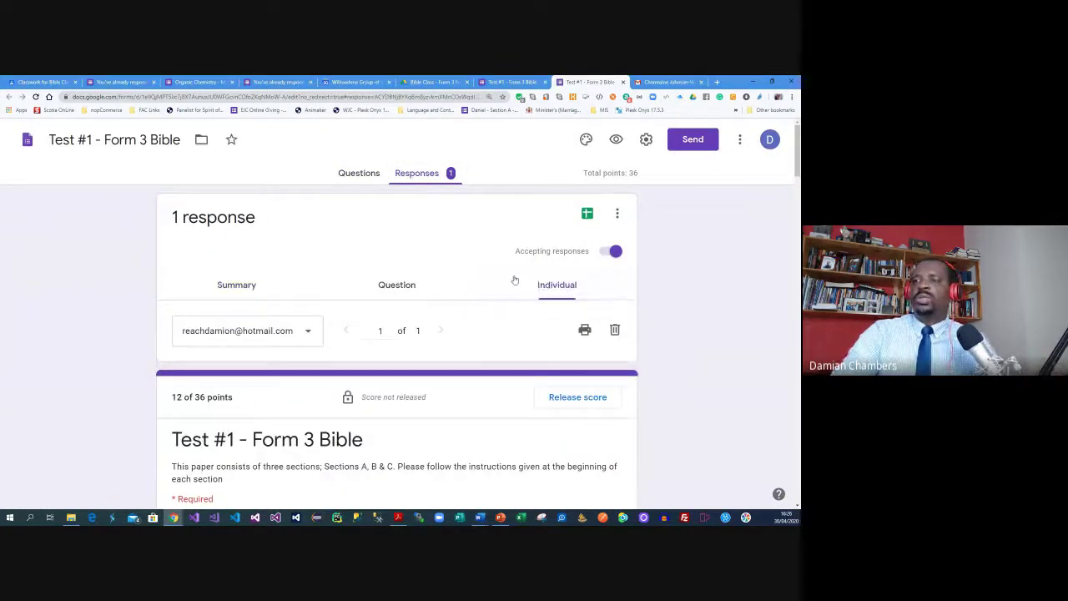
scroll(651, 279, down, 2)
scroll(658, 271, up, 2)
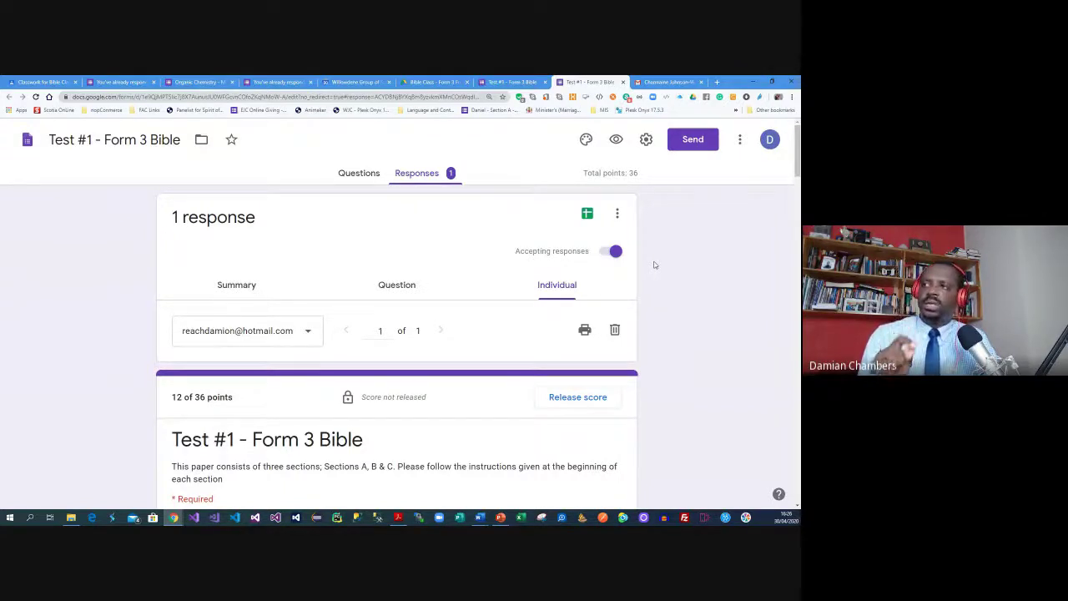
Turn off Accepting responses and add a message that test time has ended and to contact the teacher
click(611, 251)
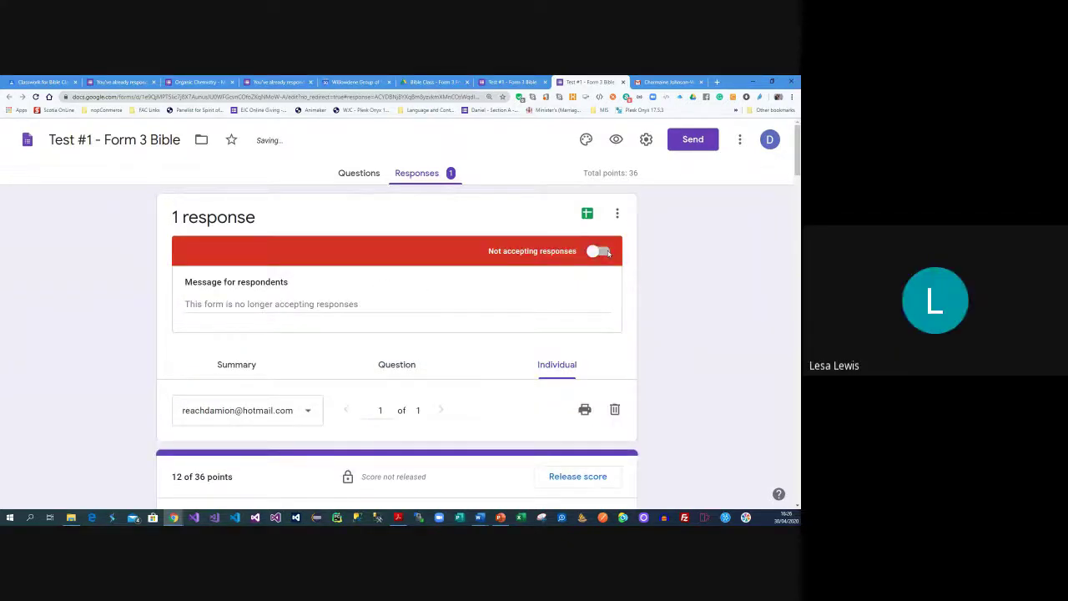
click(319, 303)
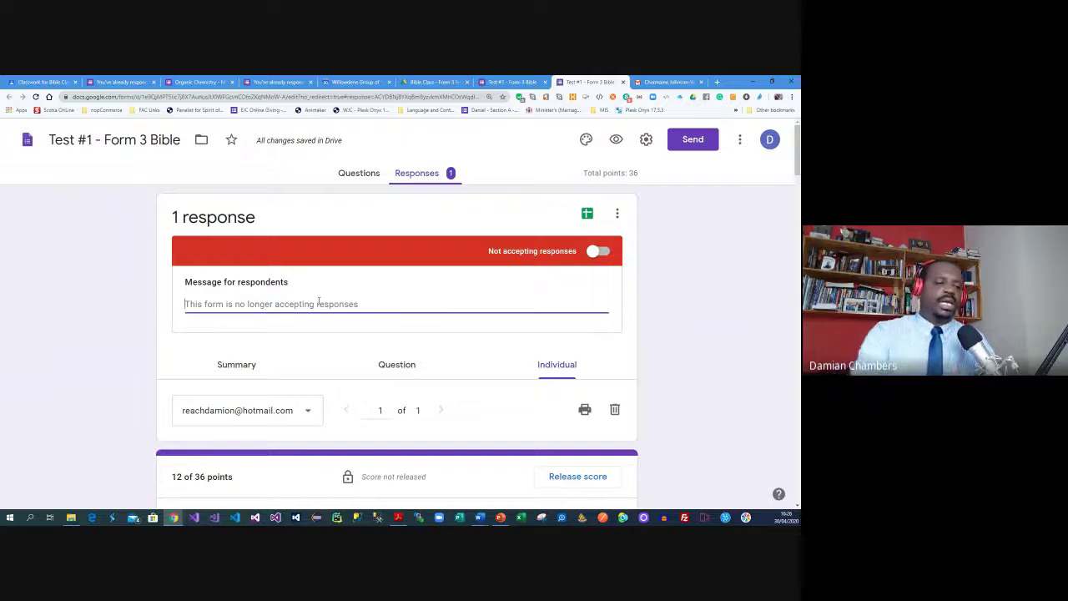
text(Tiem is)
key(BackSpace)
key(BackSpace)
key(BackSpace)
key(BackSpace)
key(BackSpace)
text(im)
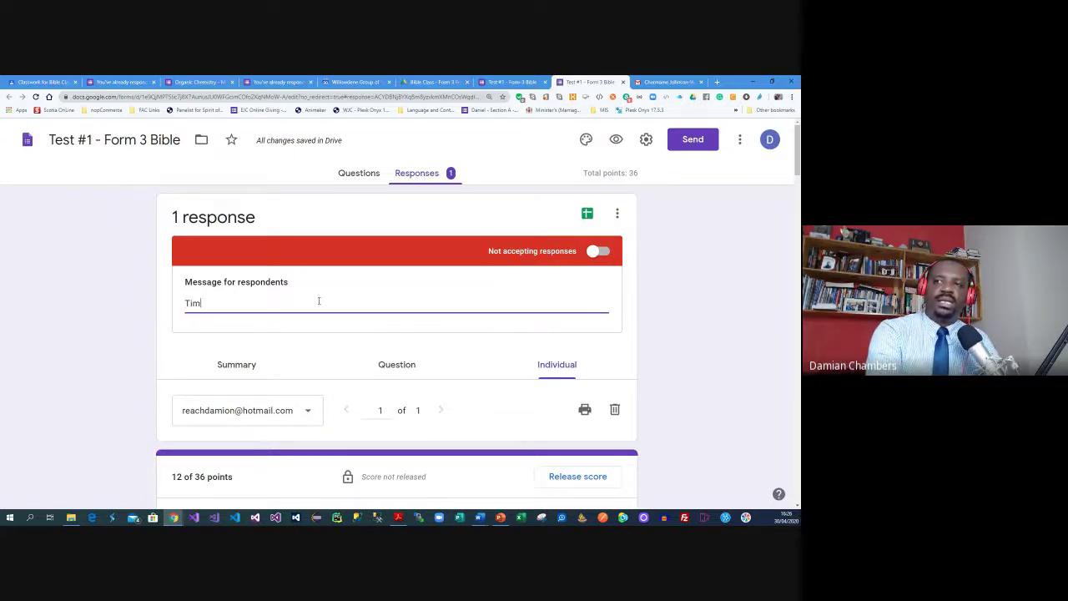
text(e for doing this )
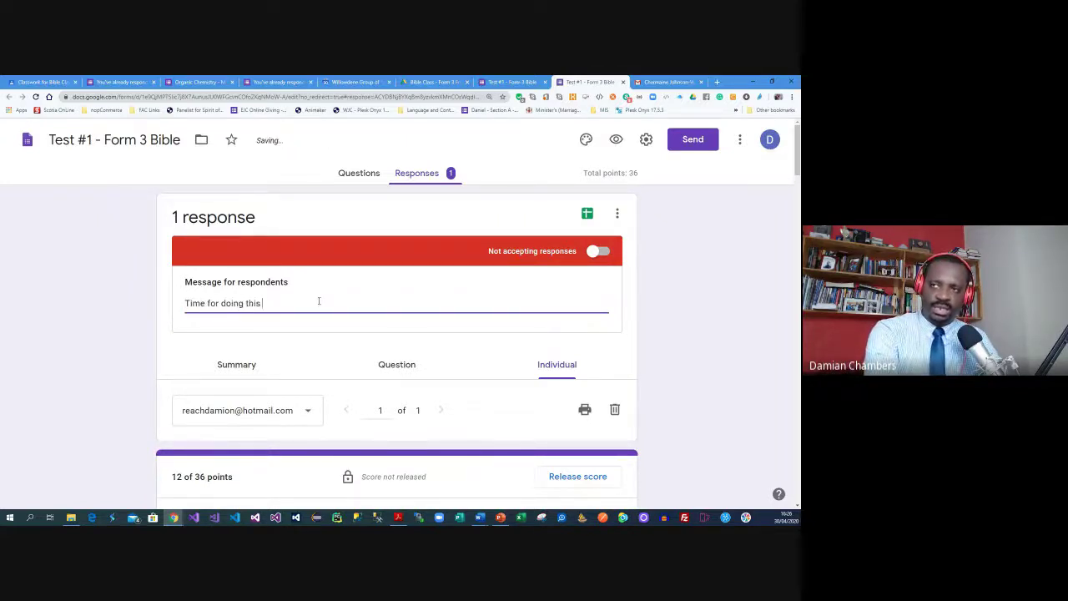
text(test has ende.)
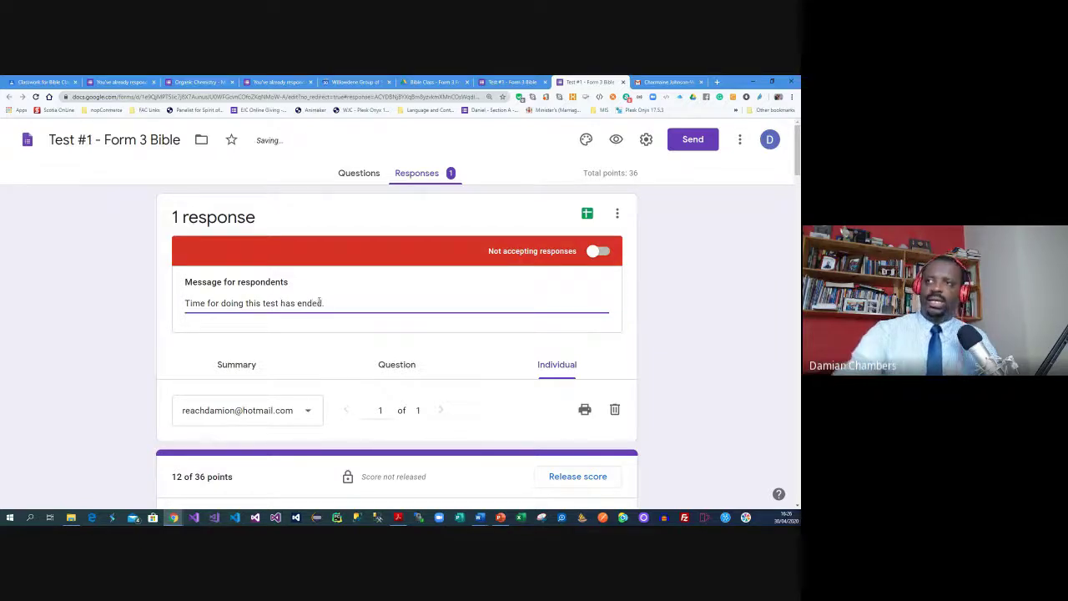
text( Please contact your)
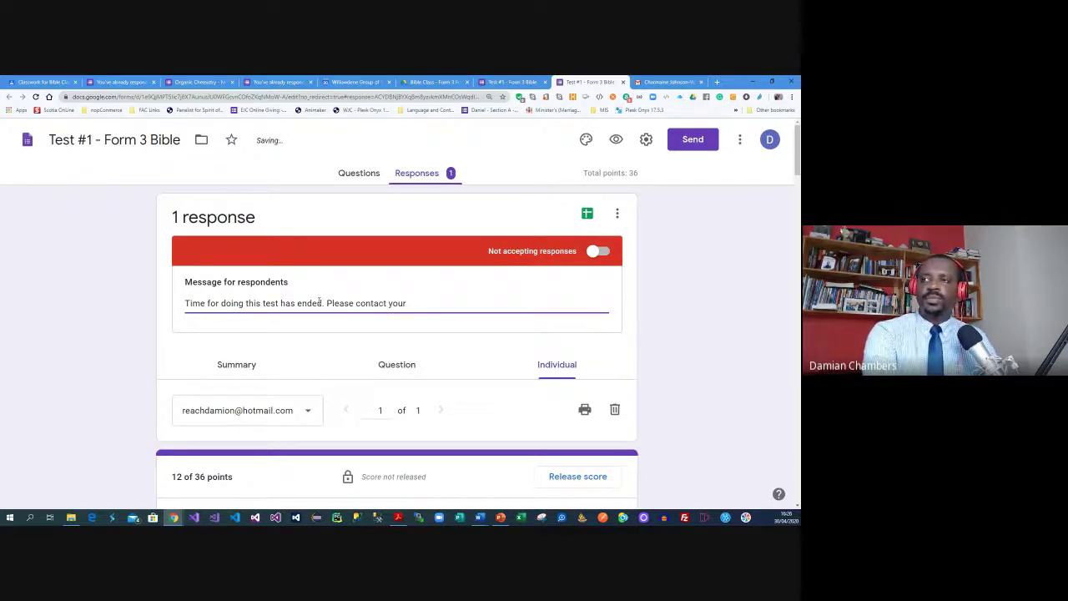
text( teacher if you ne)
text(ed any)
text( hlep)
key(BackSpace)
key(BackSpace)
key(BackSpace)
text(e)
click(735, 264)
Keep the single respondent's submission shown and scroll down to the essay questions
scroll(718, 273, down, 2)
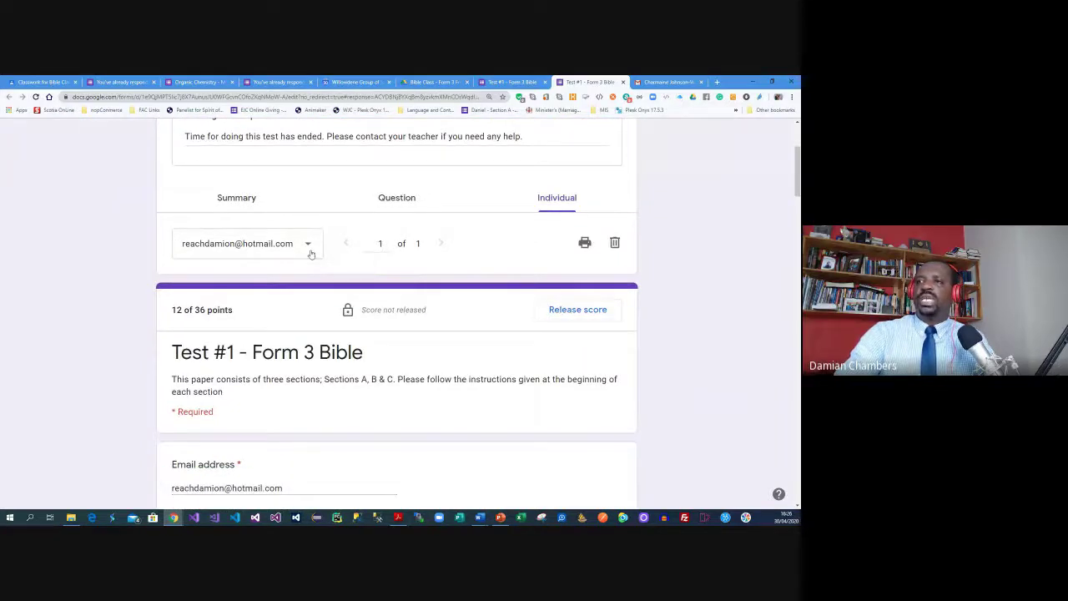
click(306, 254)
click(195, 251)
scroll(388, 309, down, 10)
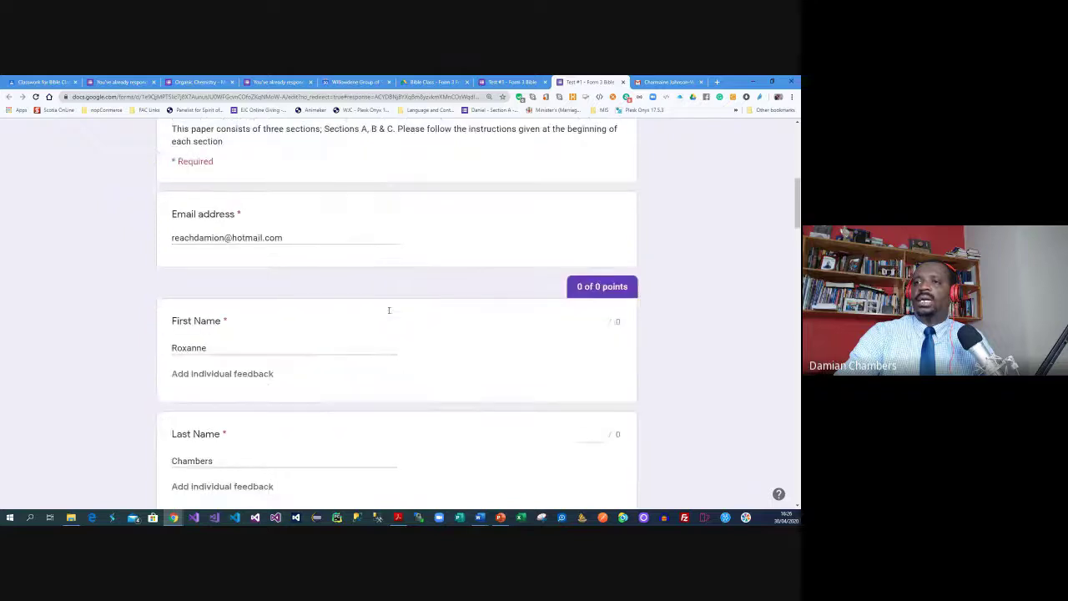
scroll(389, 312, up, 2)
scroll(389, 312, down, 6)
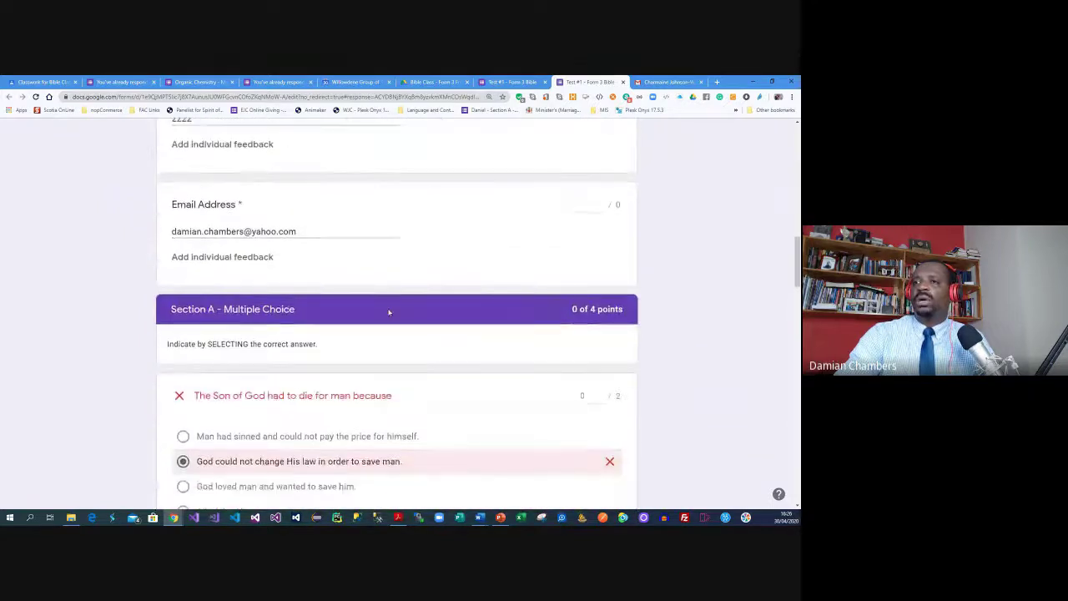
scroll(441, 188, down, 1)
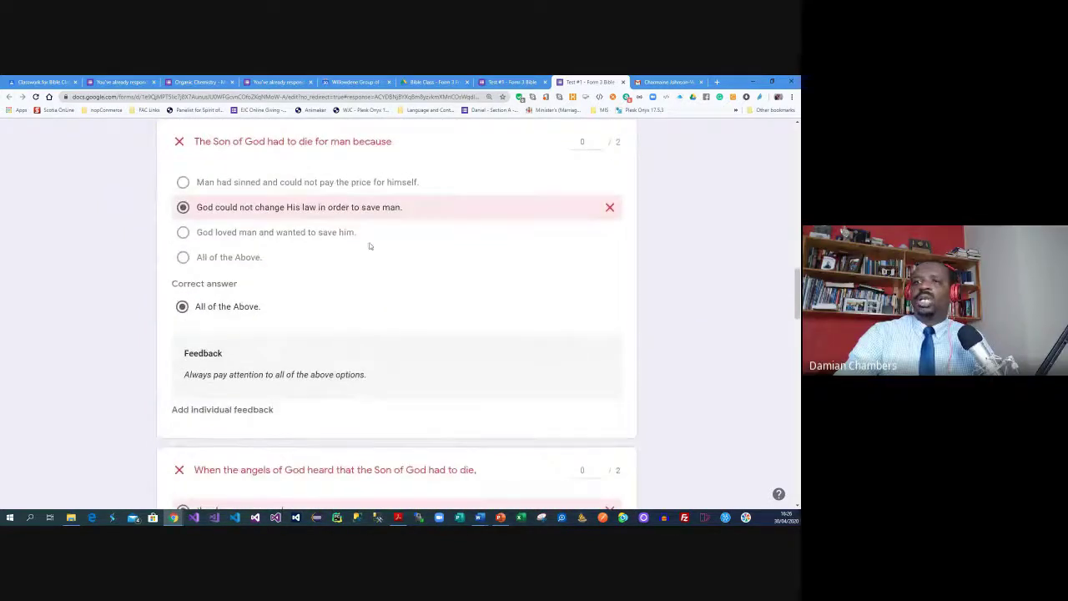
scroll(368, 248, down, 4)
scroll(368, 248, down, 4)
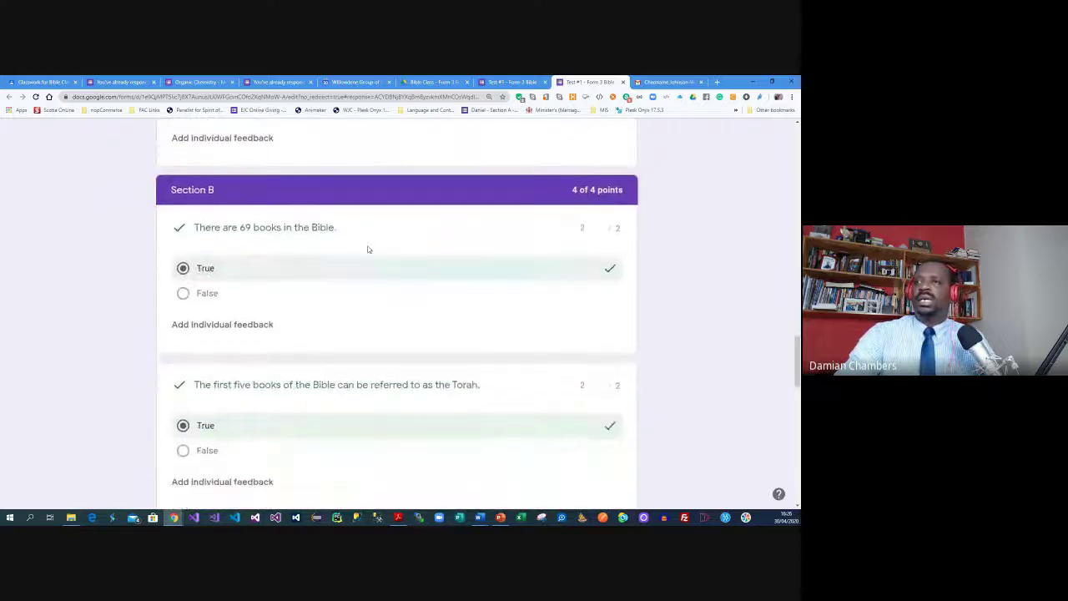
scroll(368, 249, down, 5)
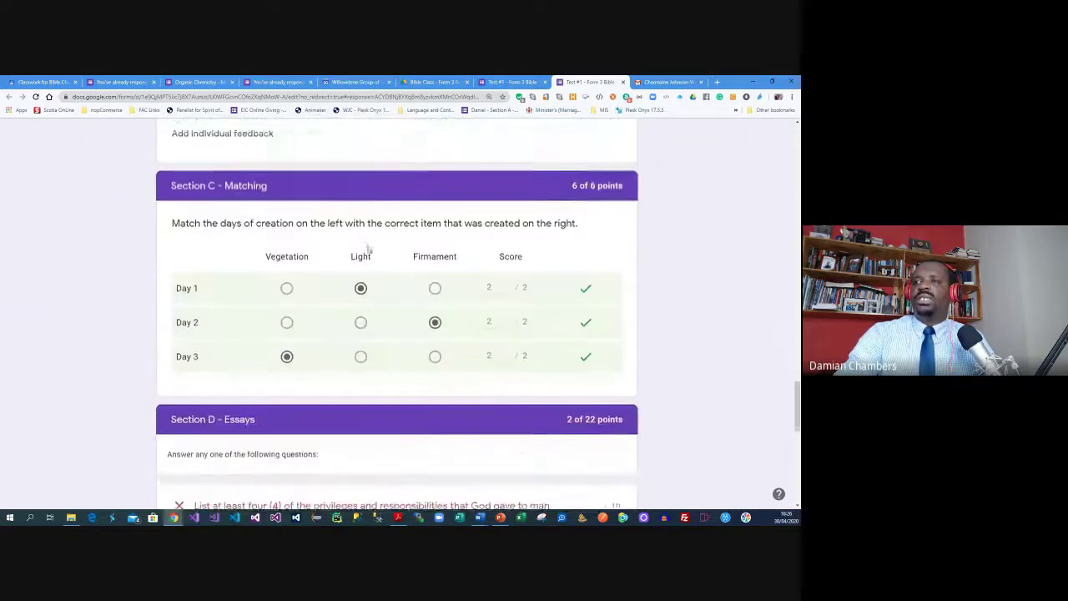
scroll(372, 241, down, 2)
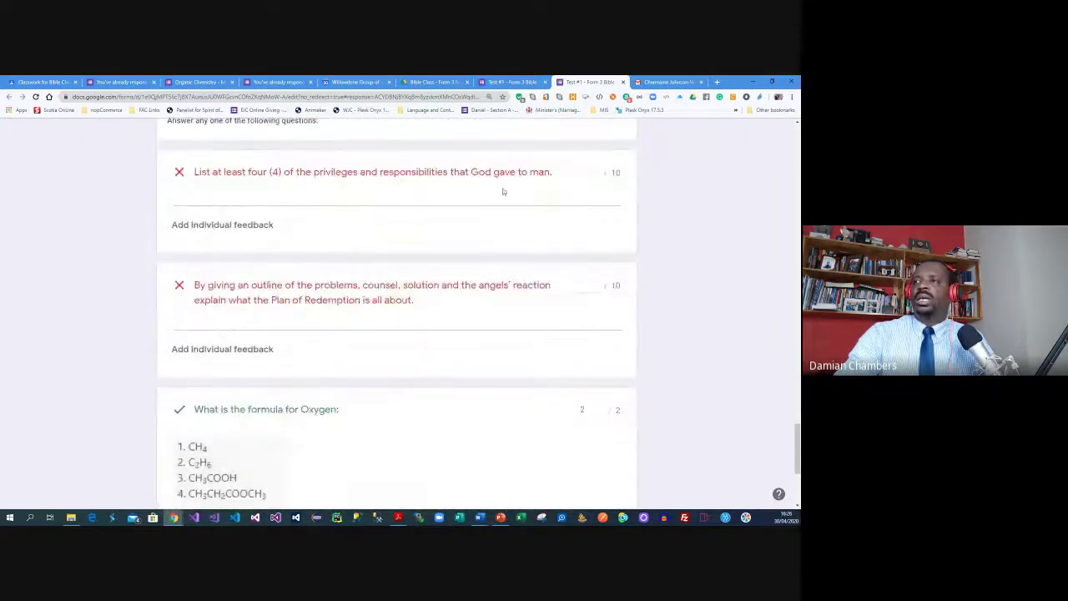
Score both essay questions 10 out of 10 and save, bringing the total to 32 of 36
click(581, 176)
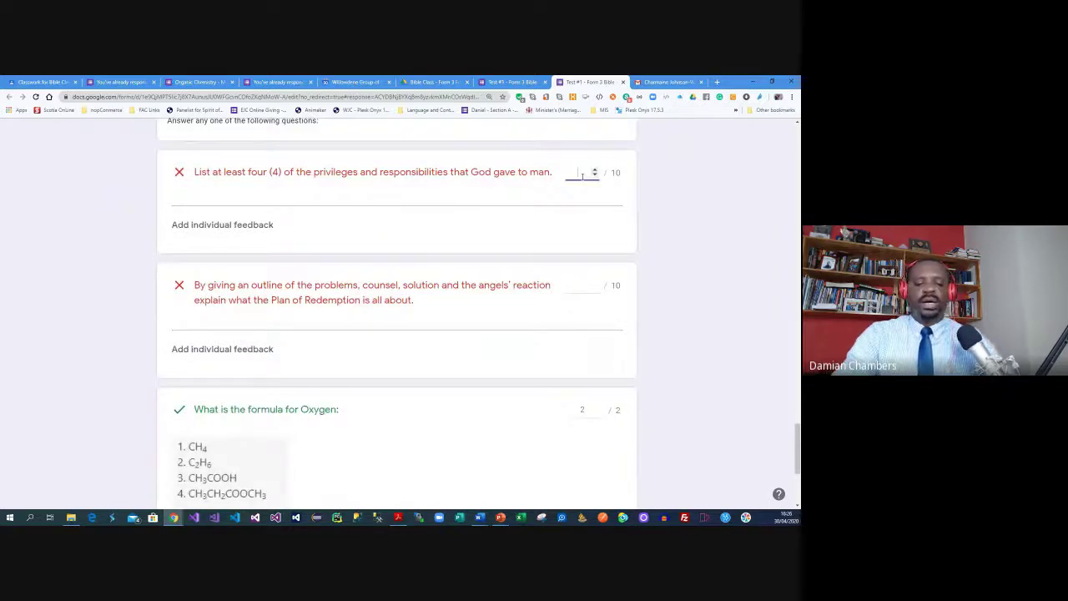
text(2)
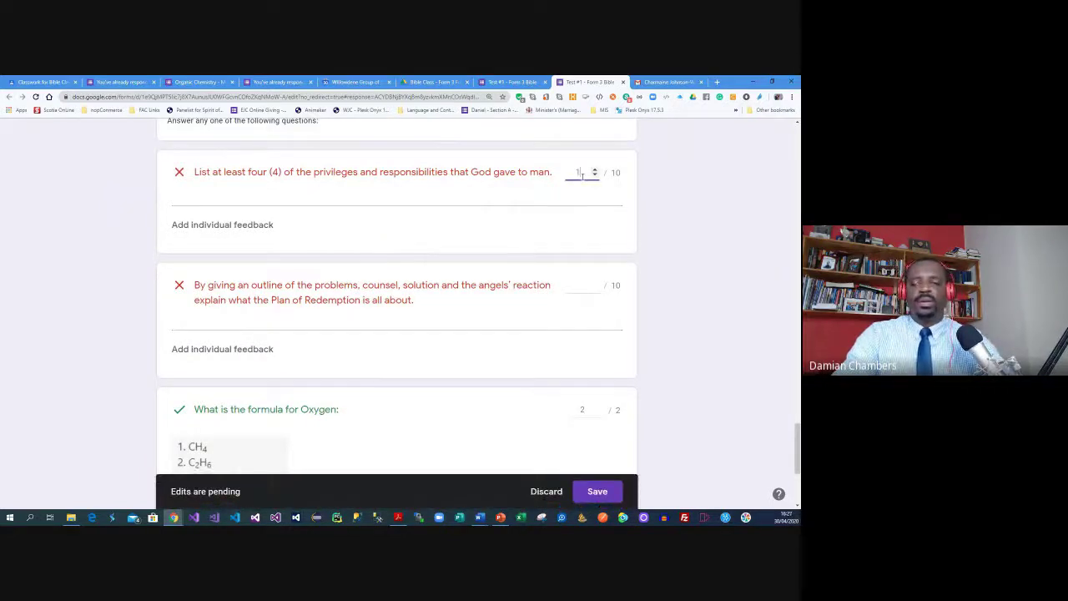
click(582, 285)
text(10)
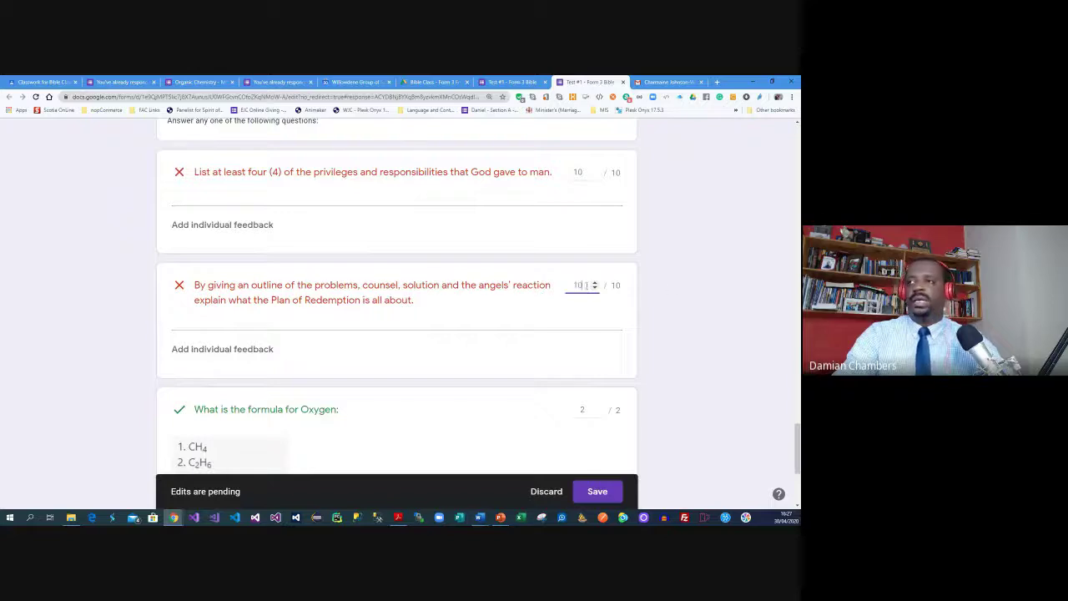
scroll(674, 286, down, 3)
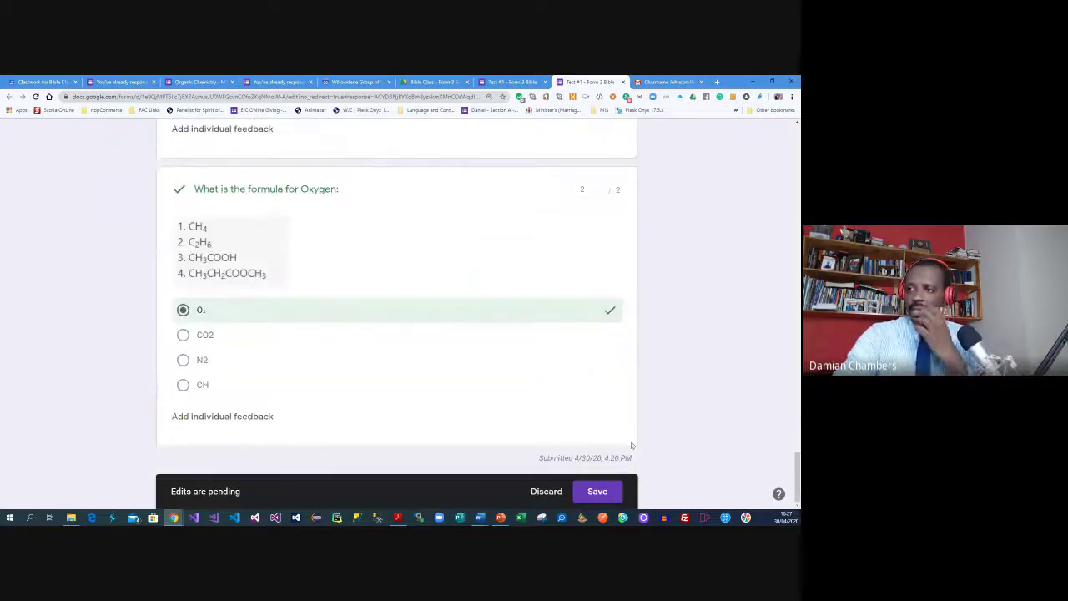
click(596, 492)
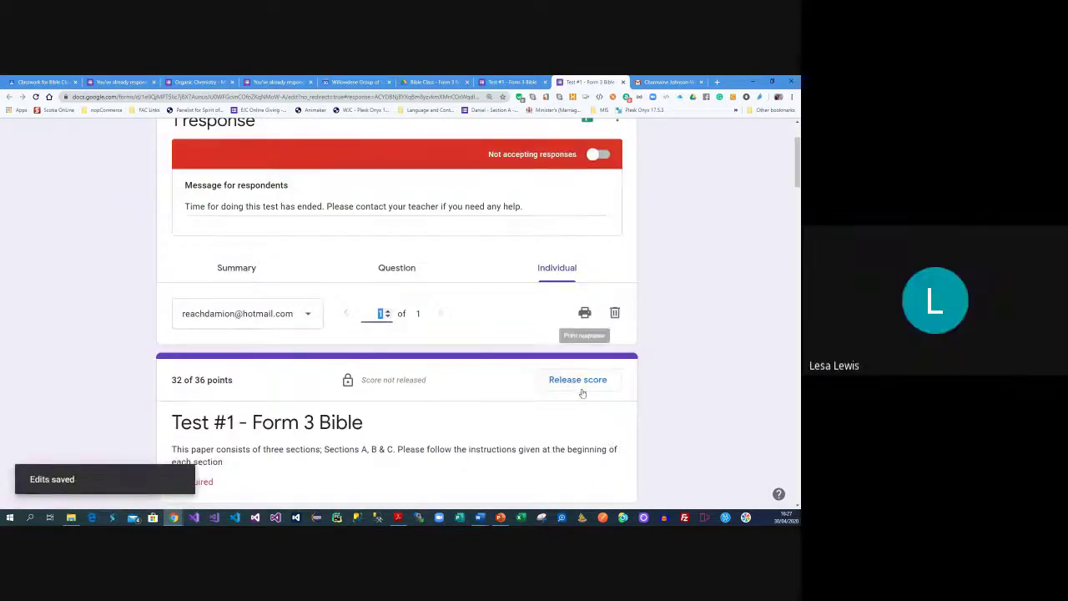
Release the 32 of 36 score to all respondents with email notification and check the total
click(581, 386)
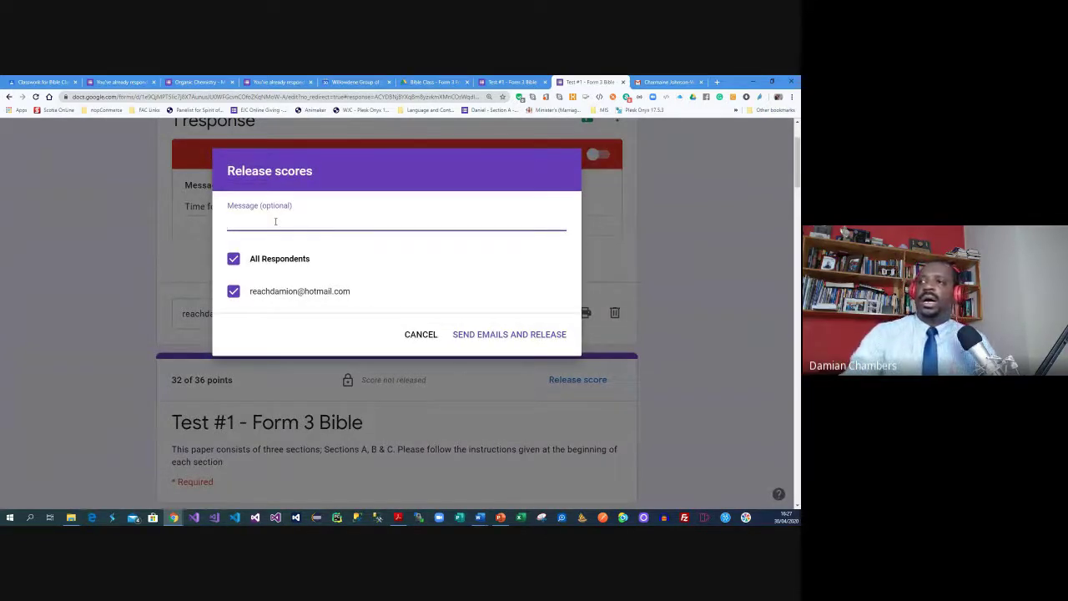
click(475, 334)
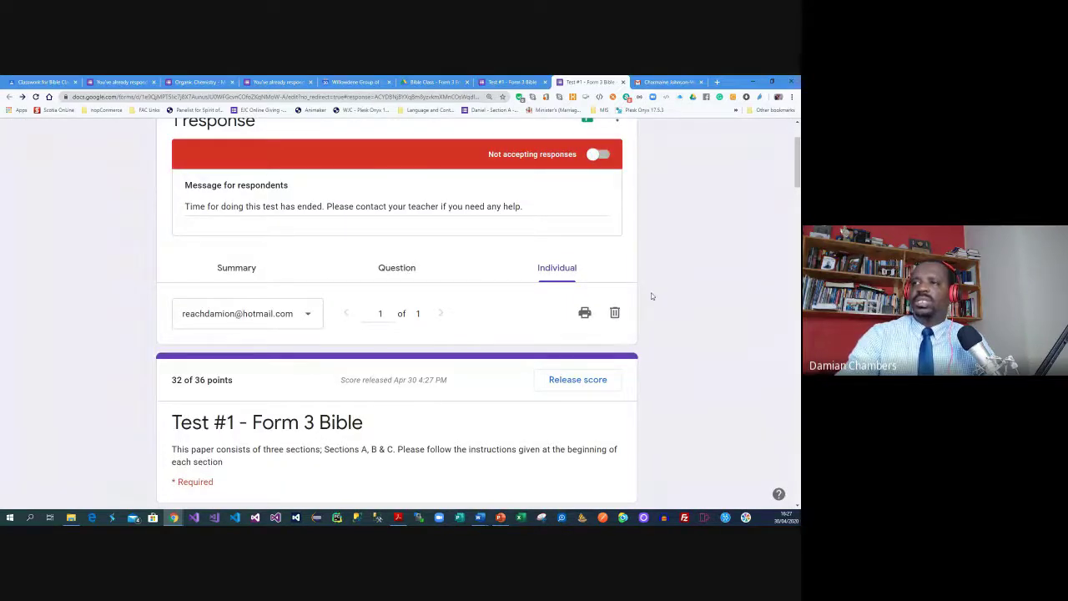
scroll(650, 295, down, 3)
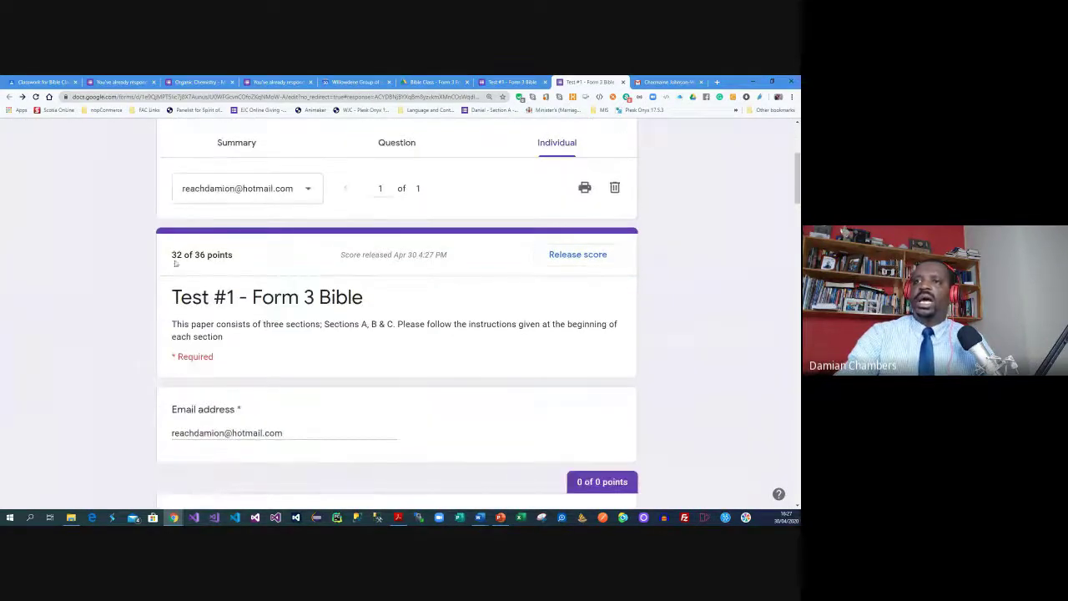
drag(173, 255, 183, 256)
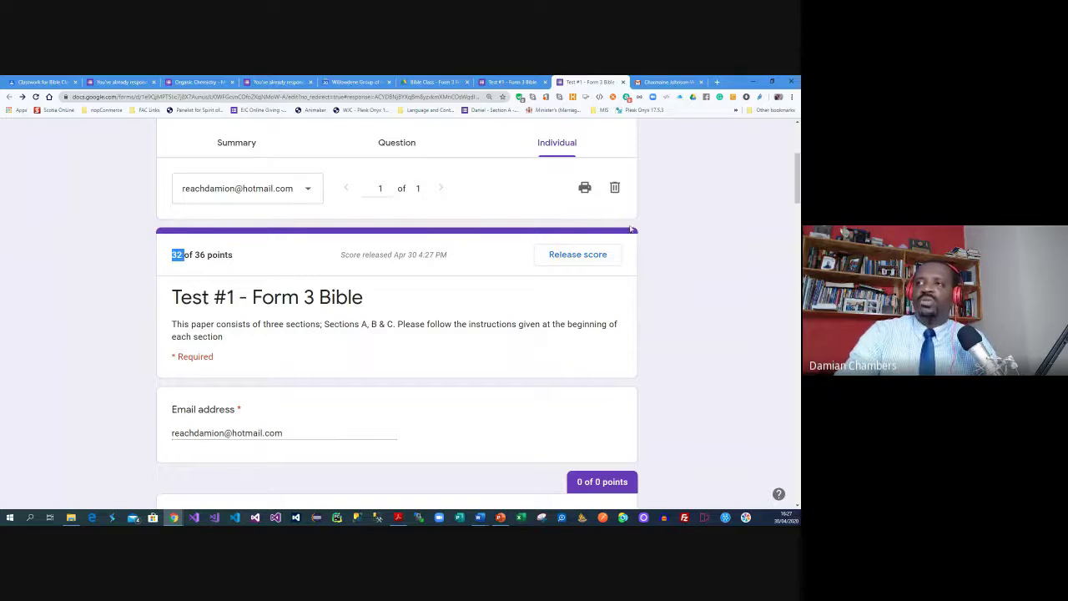
scroll(632, 228, up, 5)
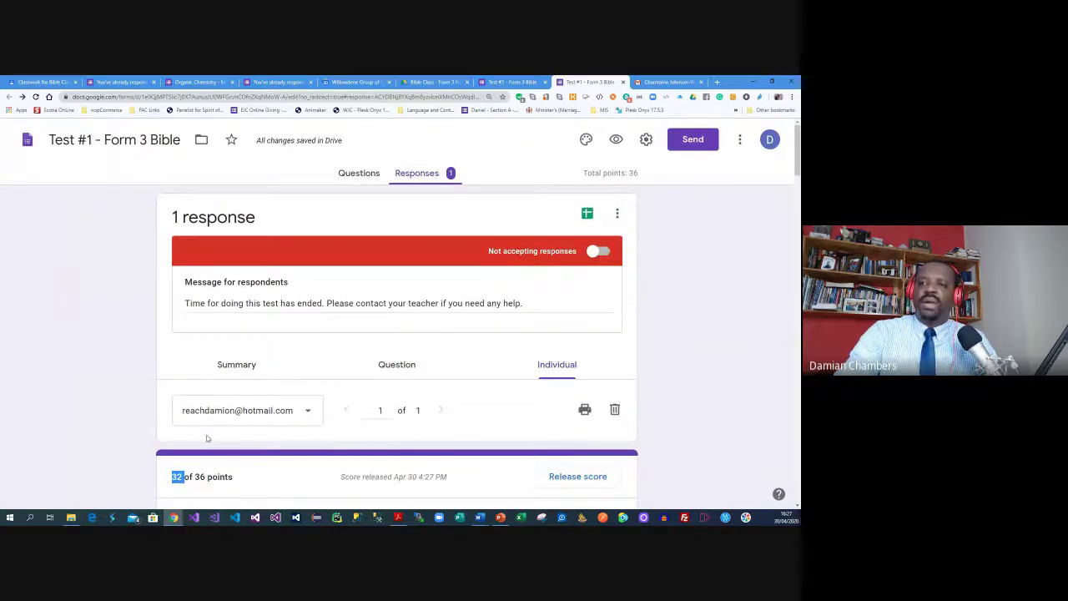
scroll(210, 439, down, 1)
scroll(617, 263, up, 1)
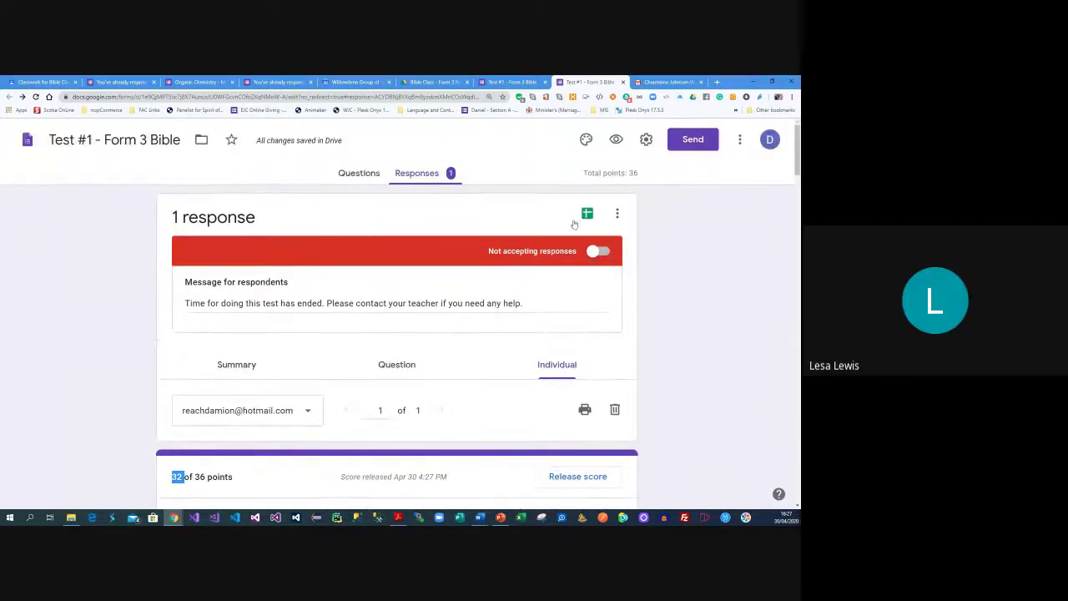
click(362, 175)
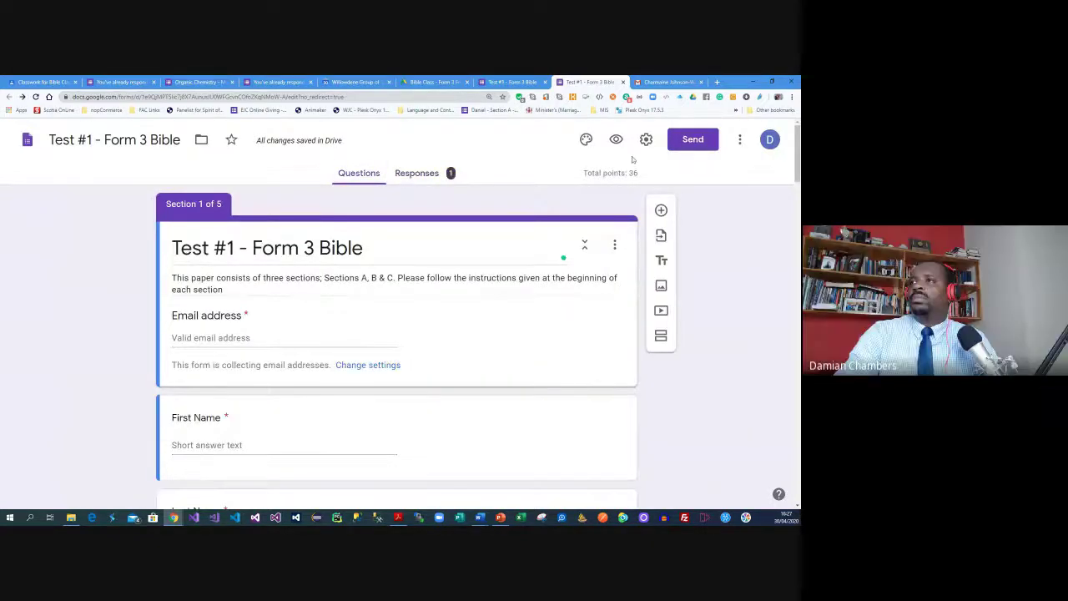
Close both quiz form tabs, check People and Stream, and open Bible Class - Form 3 settings
click(623, 81)
click(545, 82)
click(50, 81)
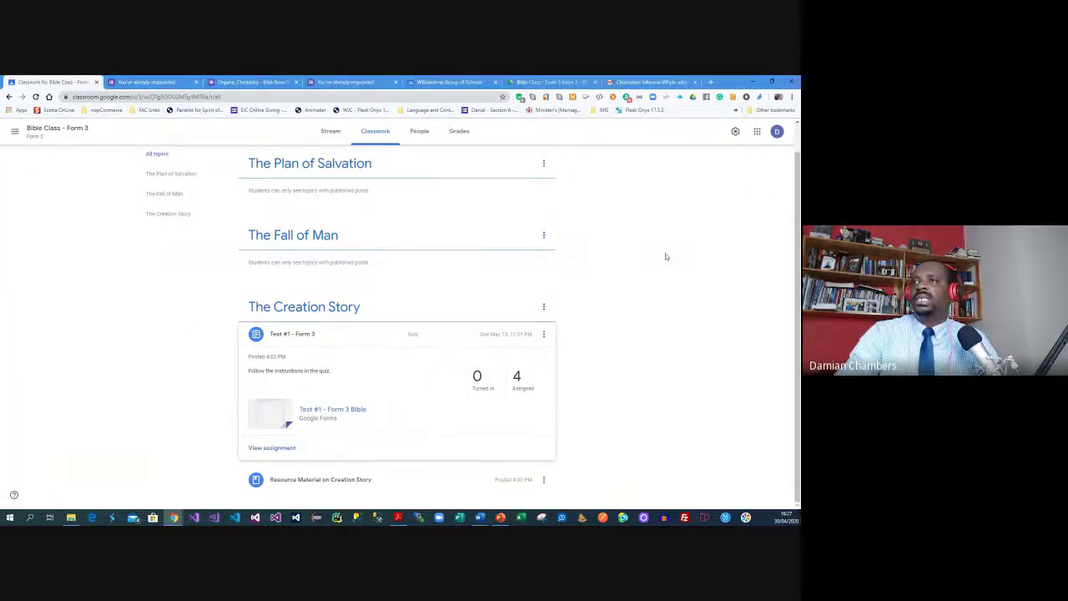
scroll(666, 256, up, 1)
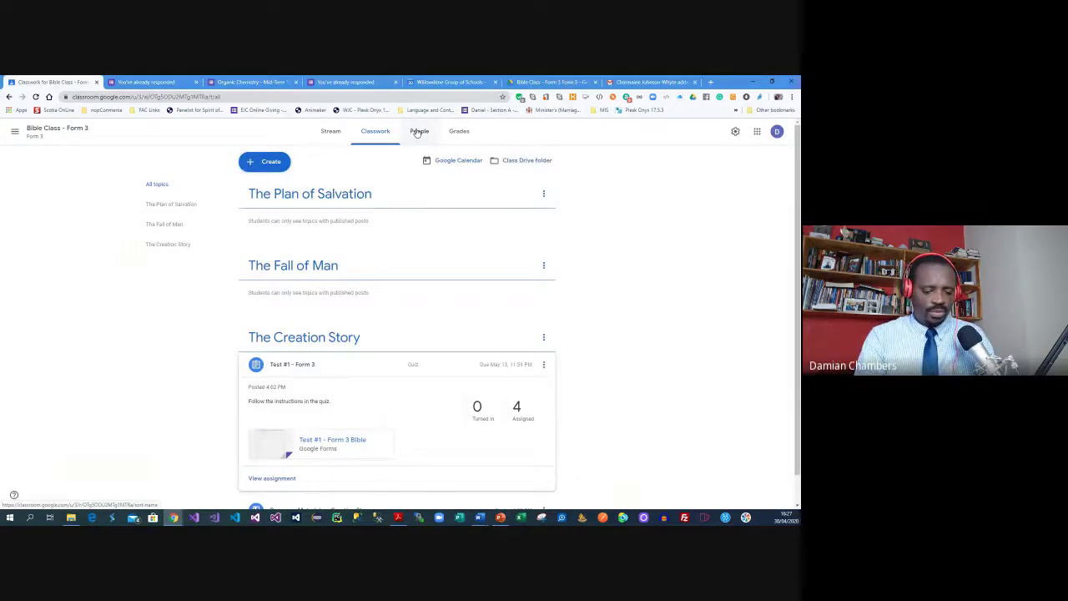
click(418, 132)
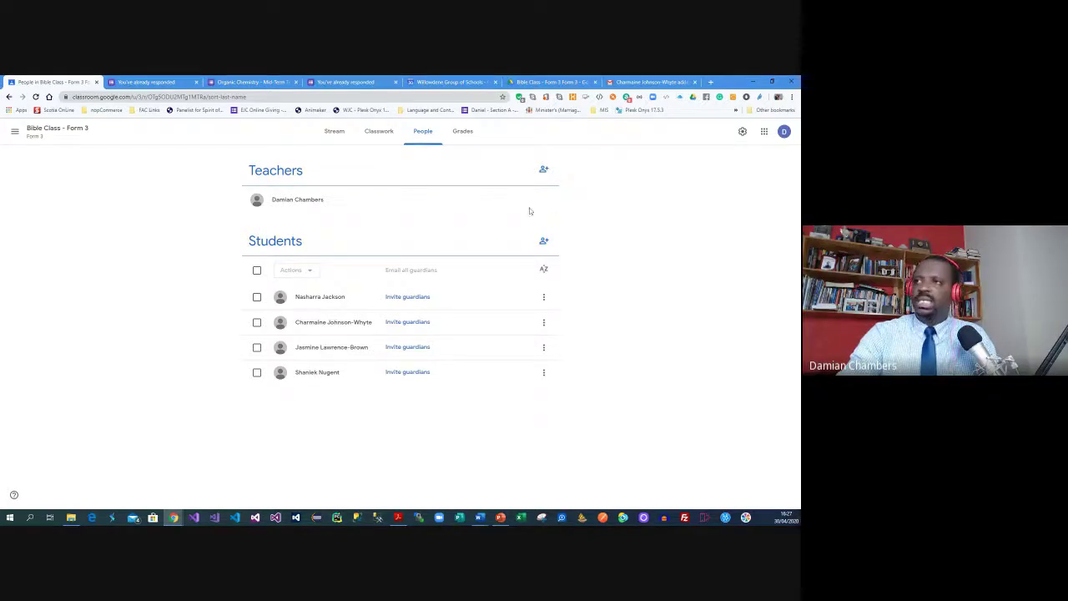
click(333, 131)
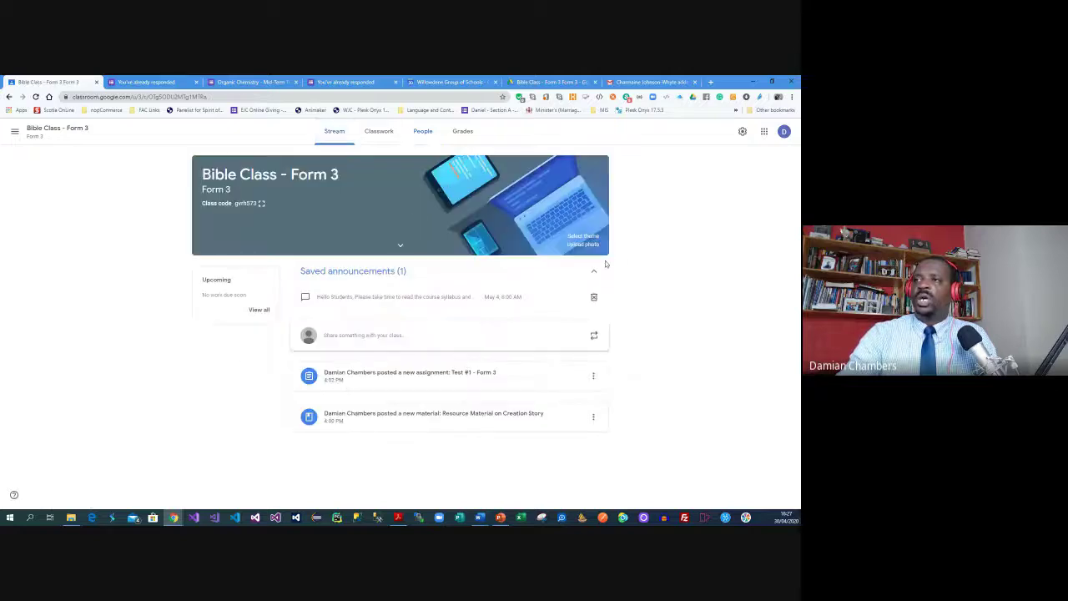
click(742, 131)
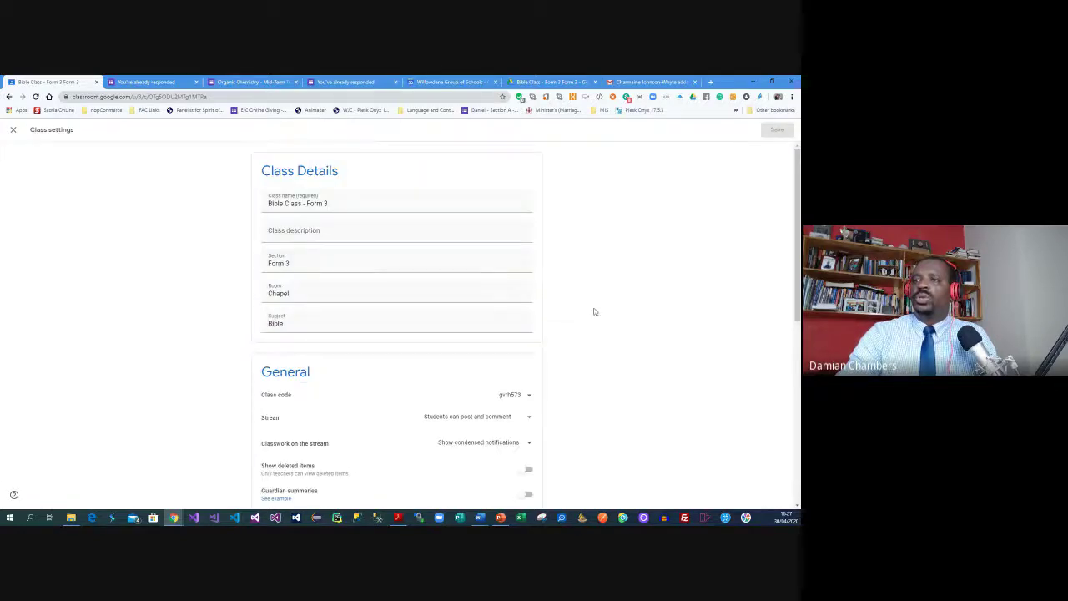
Turn on Show overall grade to students under Grading and save the class settings
scroll(593, 310, down, 10)
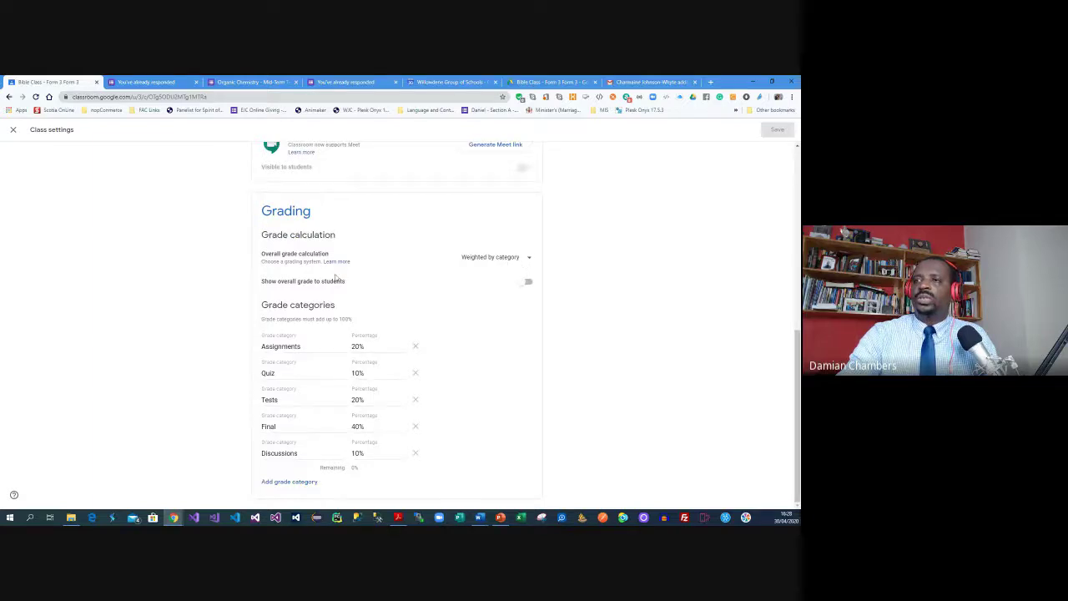
click(525, 283)
click(777, 131)
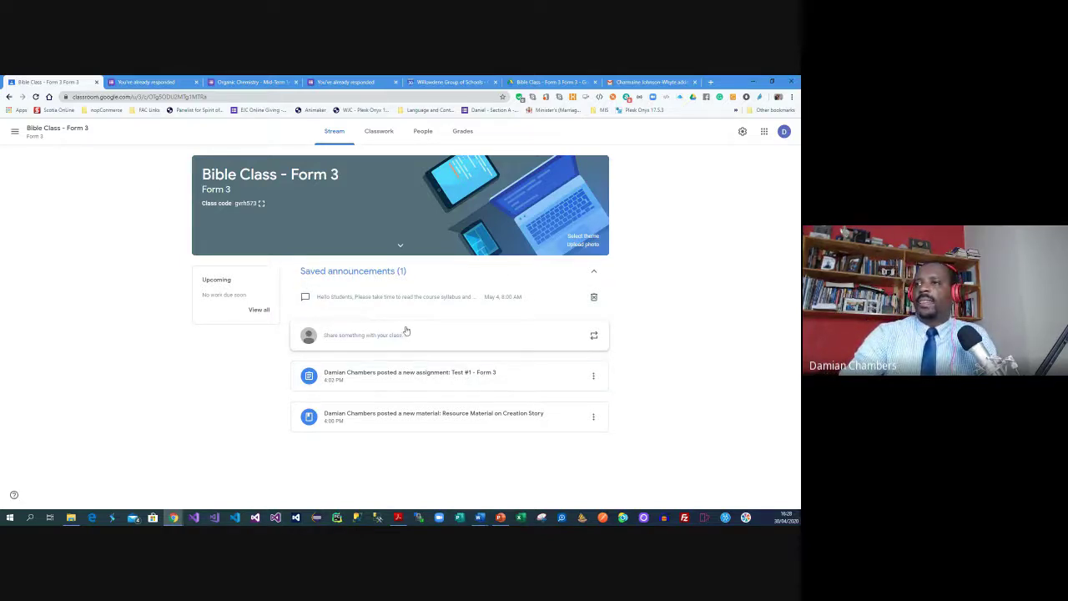
Return to Bible Class - Form 3's classwork list and open Test #1 - Form 3's student work
click(377, 134)
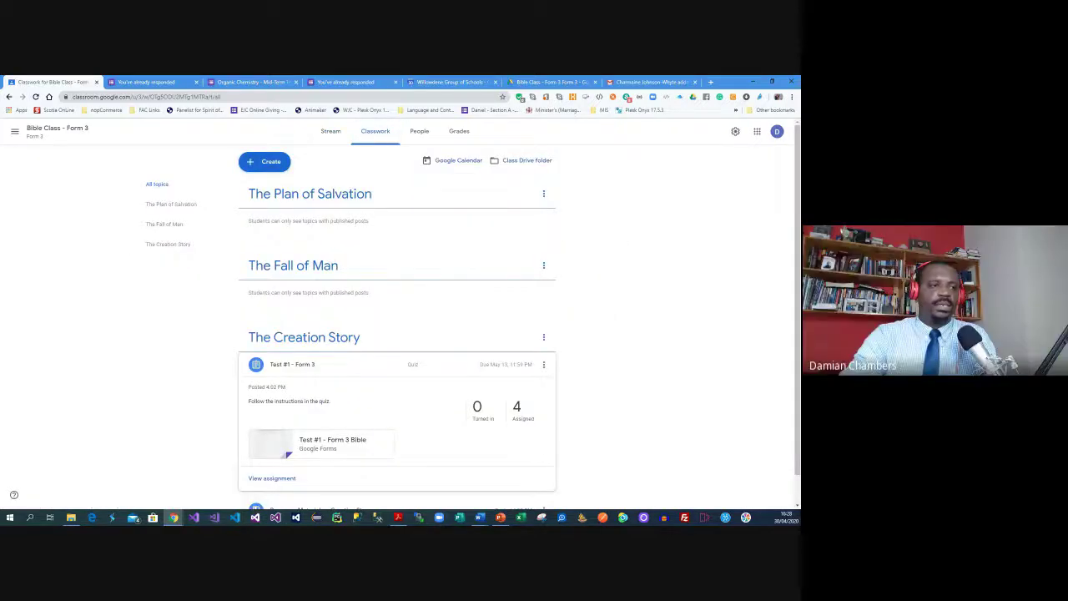
click(479, 517)
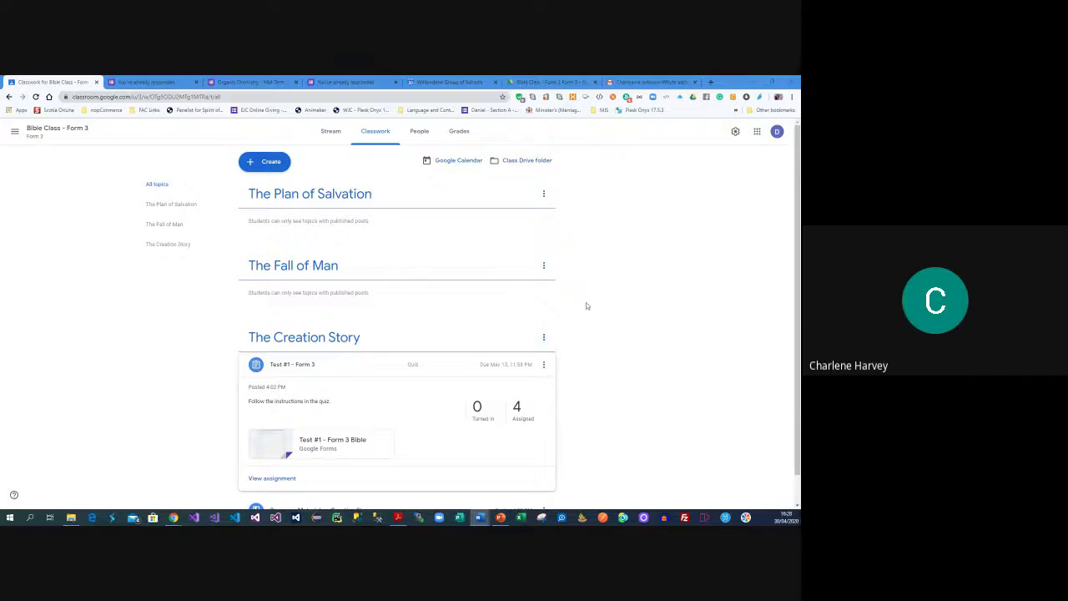
click(607, 296)
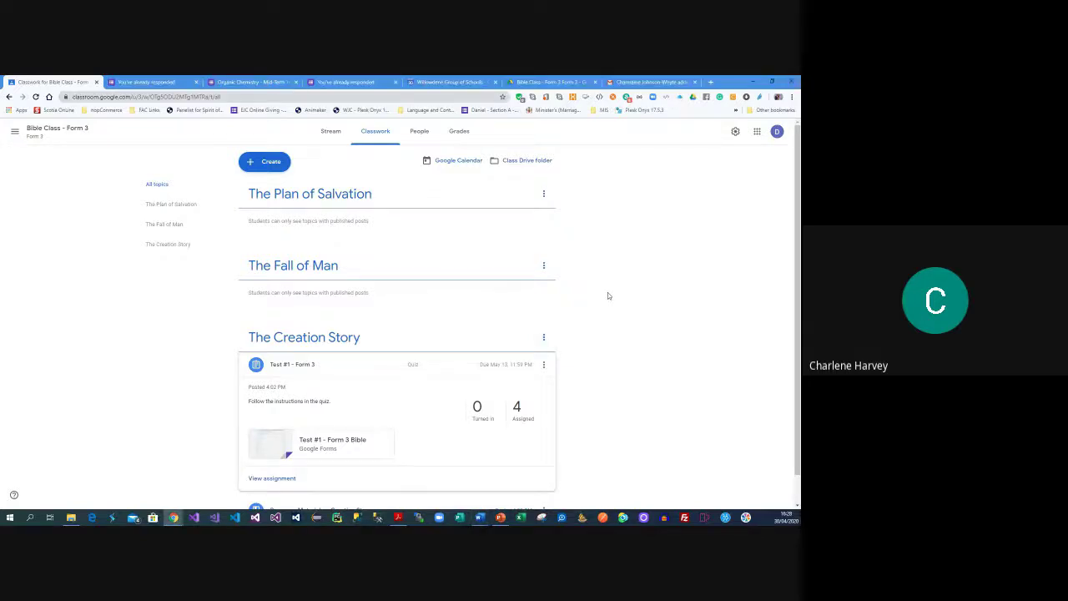
scroll(608, 296, down, 1)
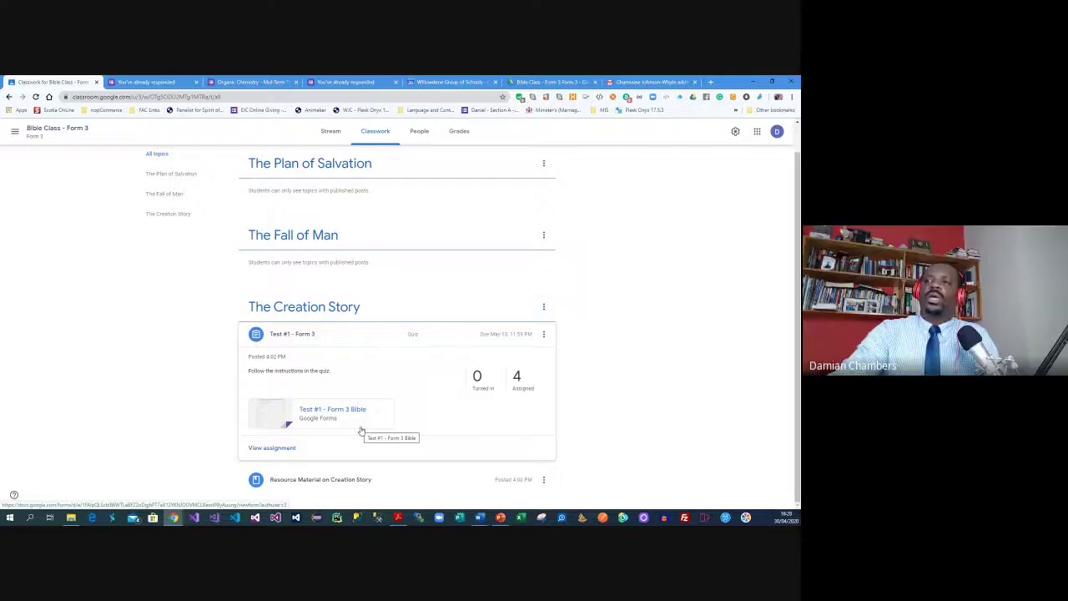
scroll(406, 338, up, 2)
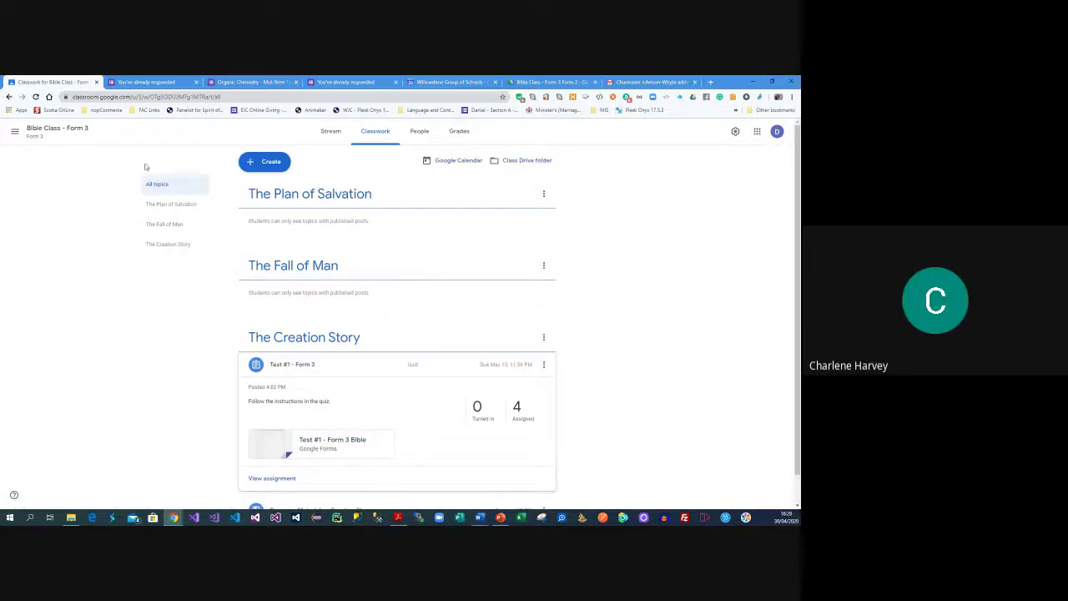
click(34, 130)
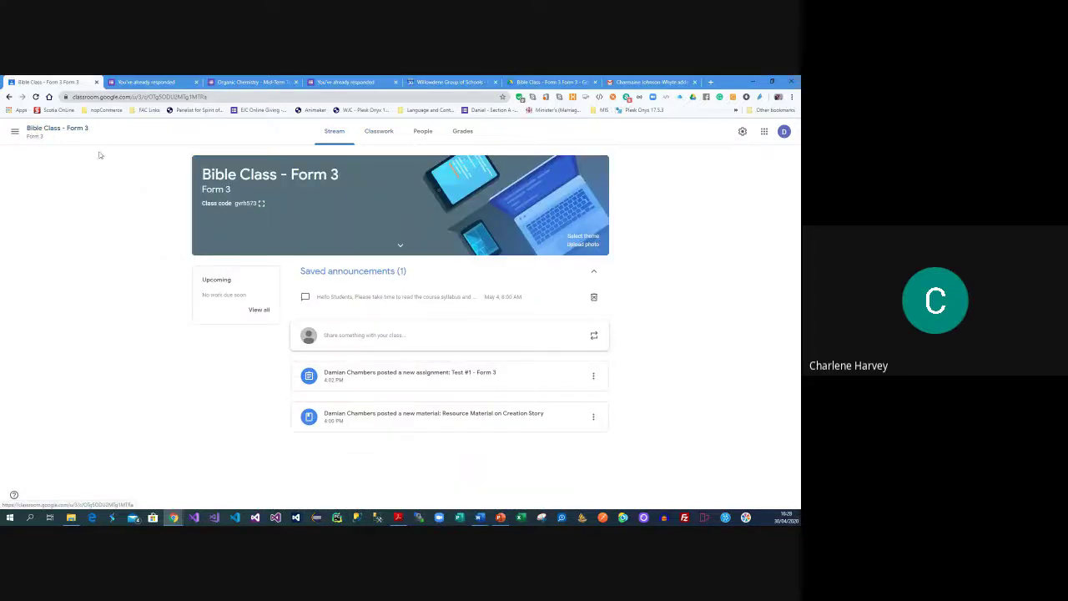
click(373, 135)
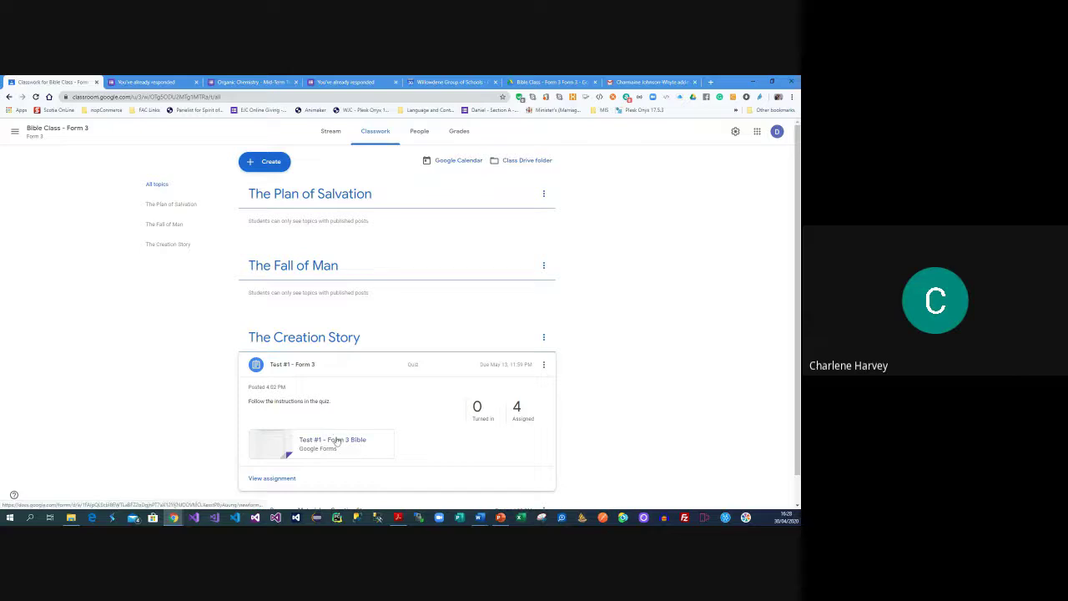
click(280, 478)
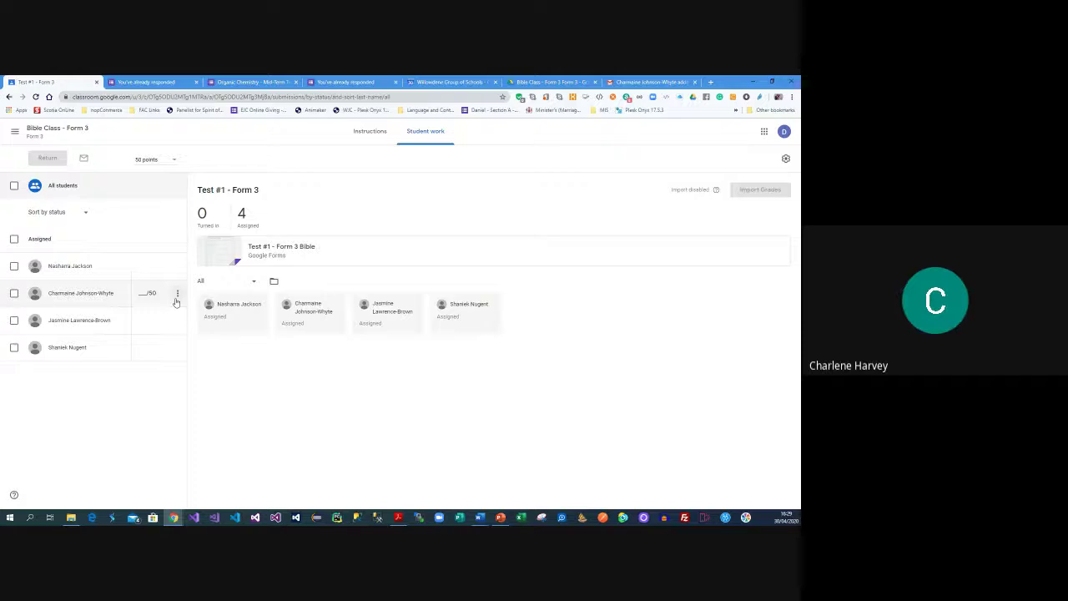
Inspect one student's ungraded Test #1 submission, then switch to the form's already-responded tab
click(177, 296)
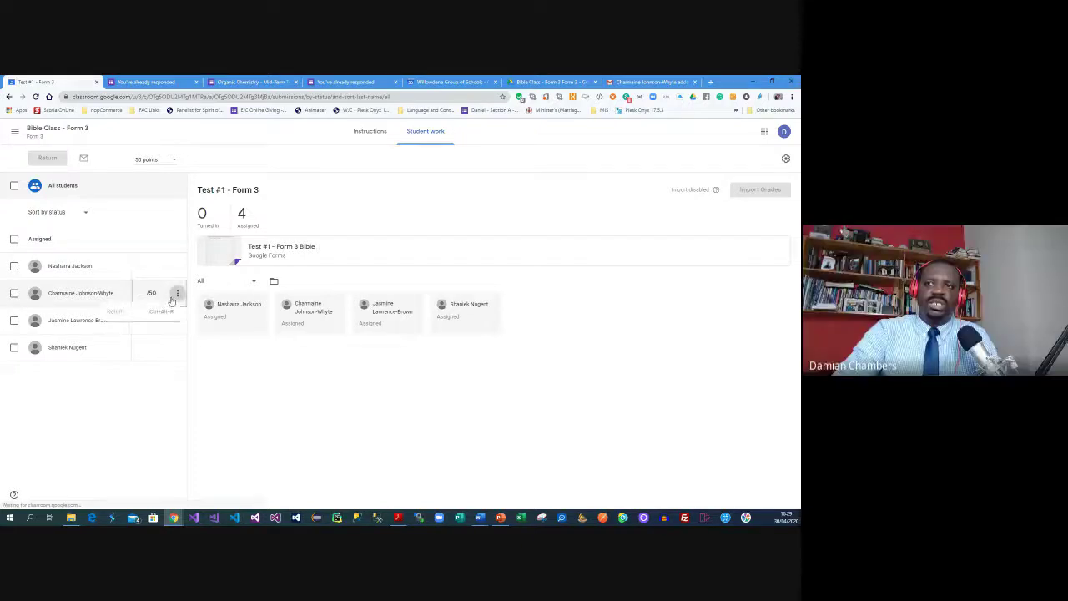
click(81, 293)
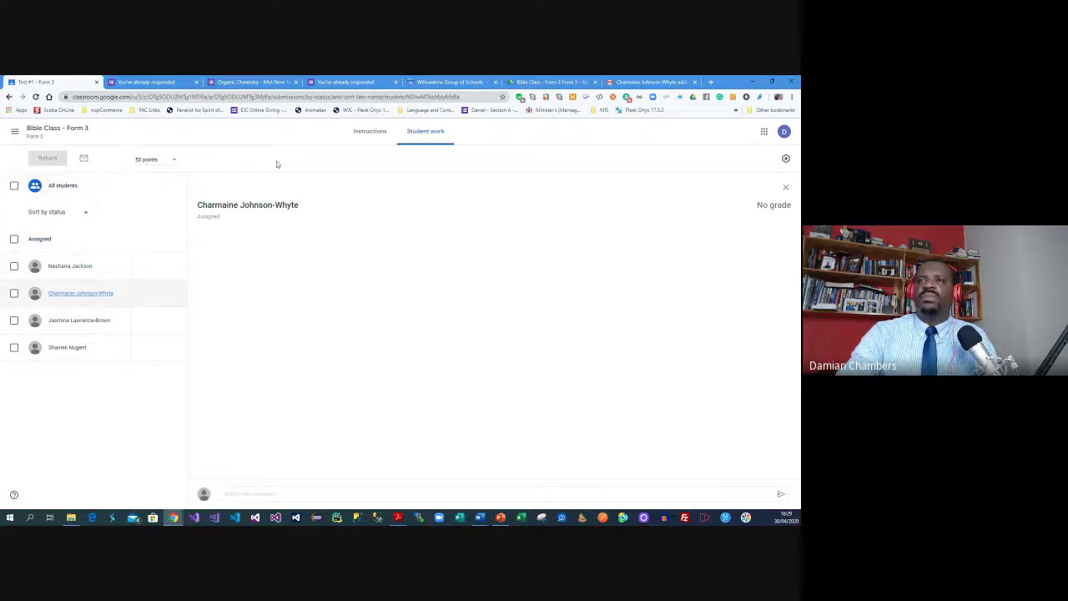
click(170, 81)
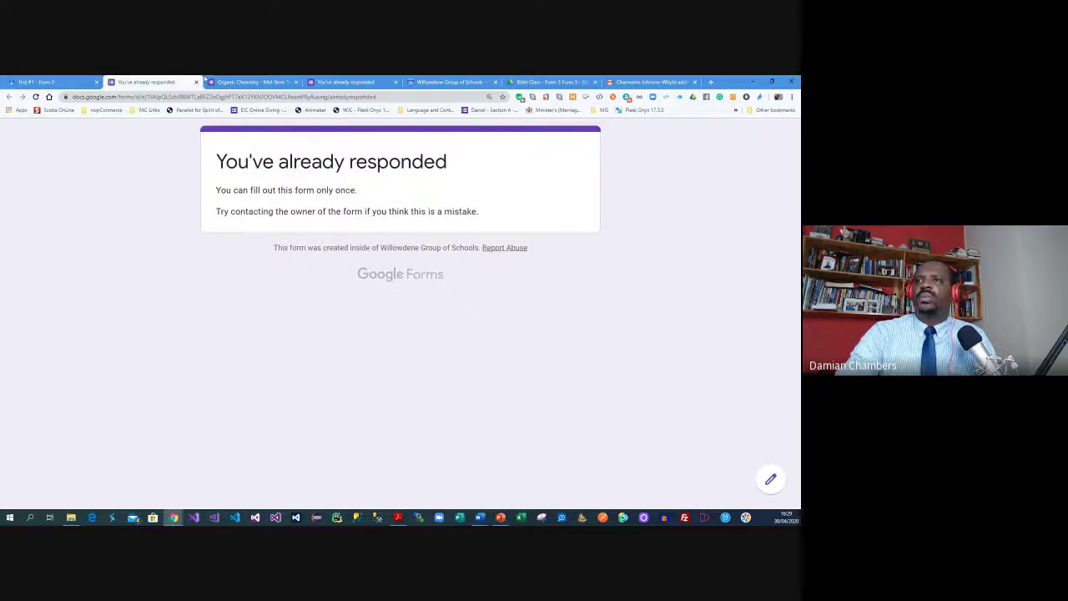
Go from the Classroom Drive folder into Chemistry (CSEC) and open the Organic Chemistry - Mid-Term Test form
click(346, 82)
click(550, 82)
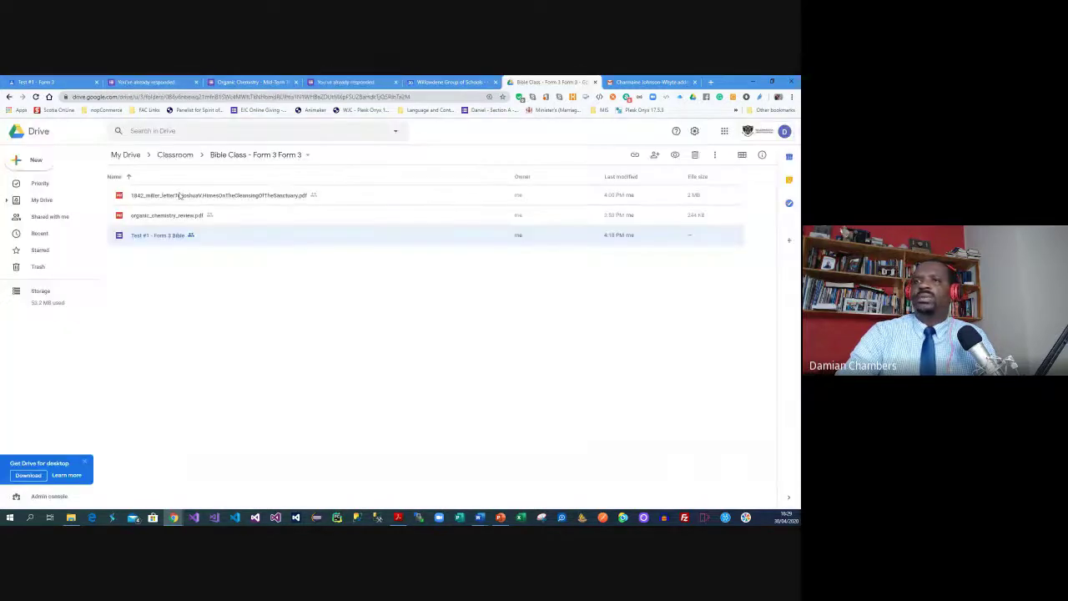
click(177, 154)
double_click(173, 219)
click(165, 216)
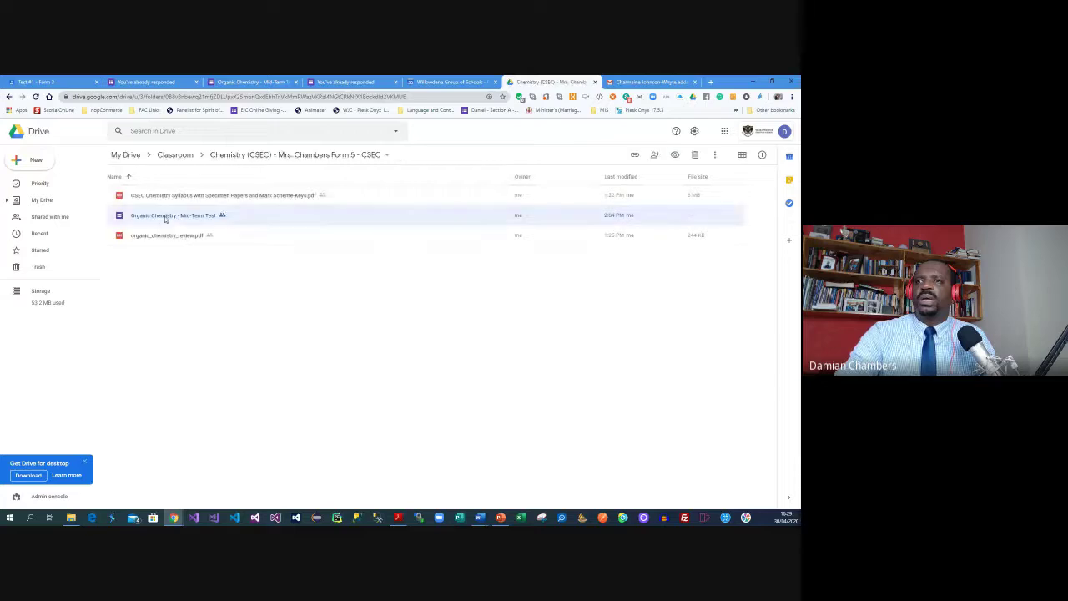
double_click(165, 217)
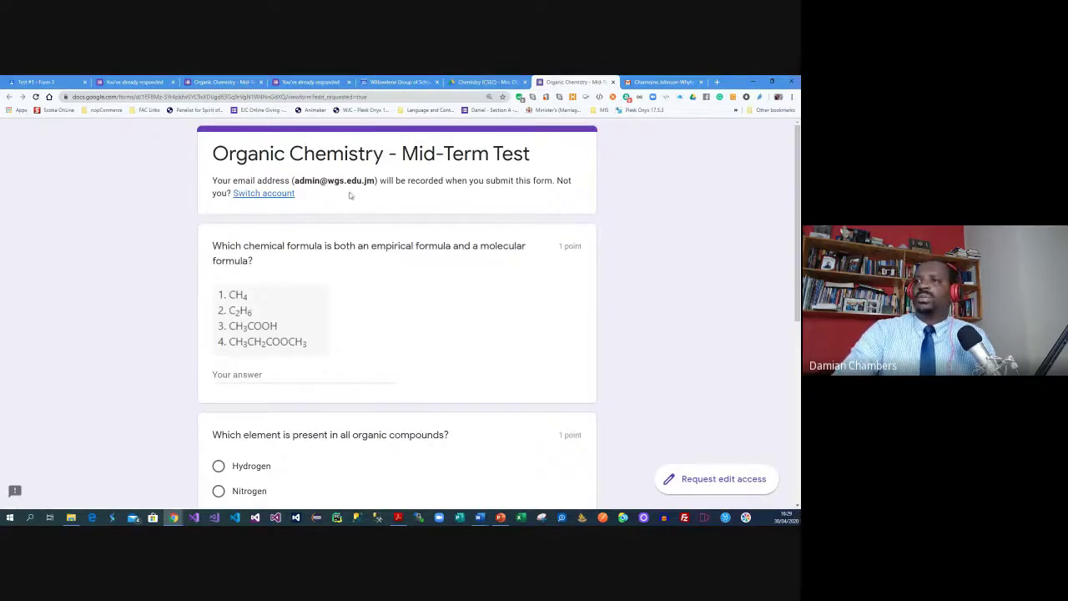
Switch to the school administrator account and replace the form URL's alreadyresponded ending with 'edit'
click(247, 193)
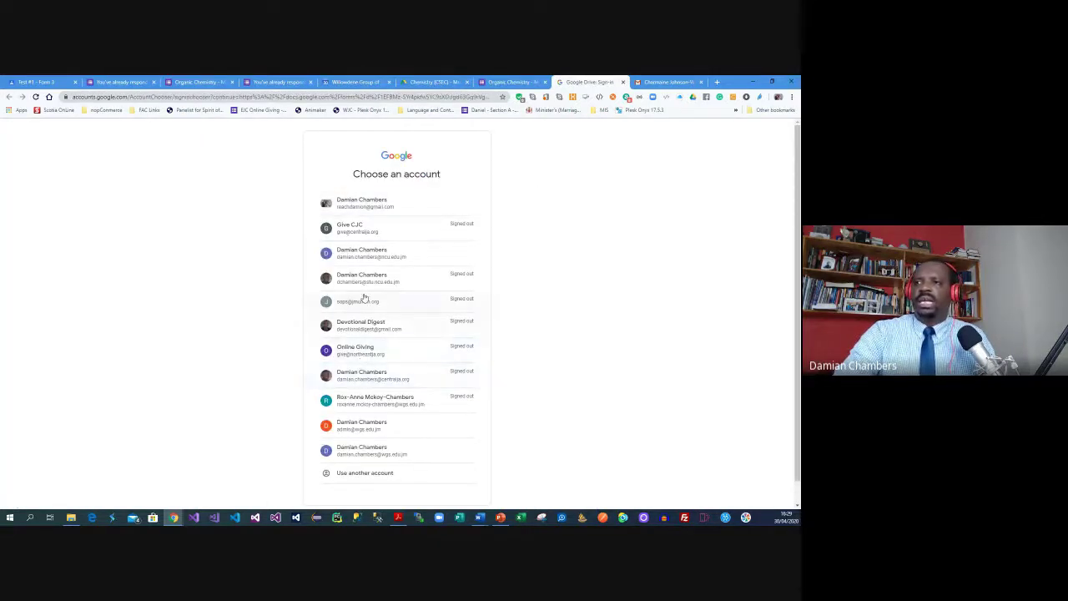
click(393, 454)
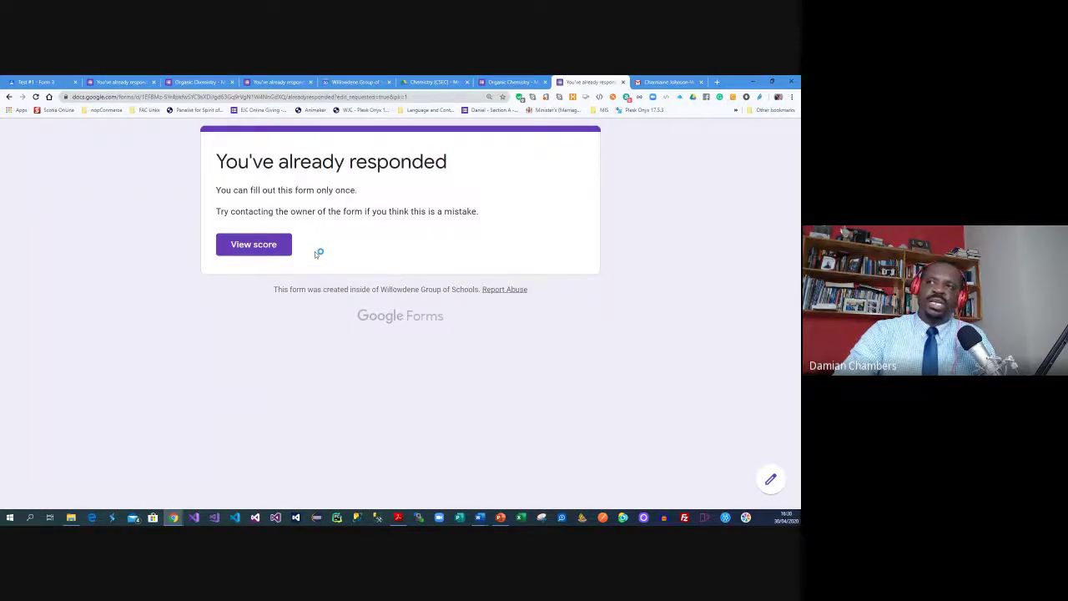
click(352, 99)
click(352, 97)
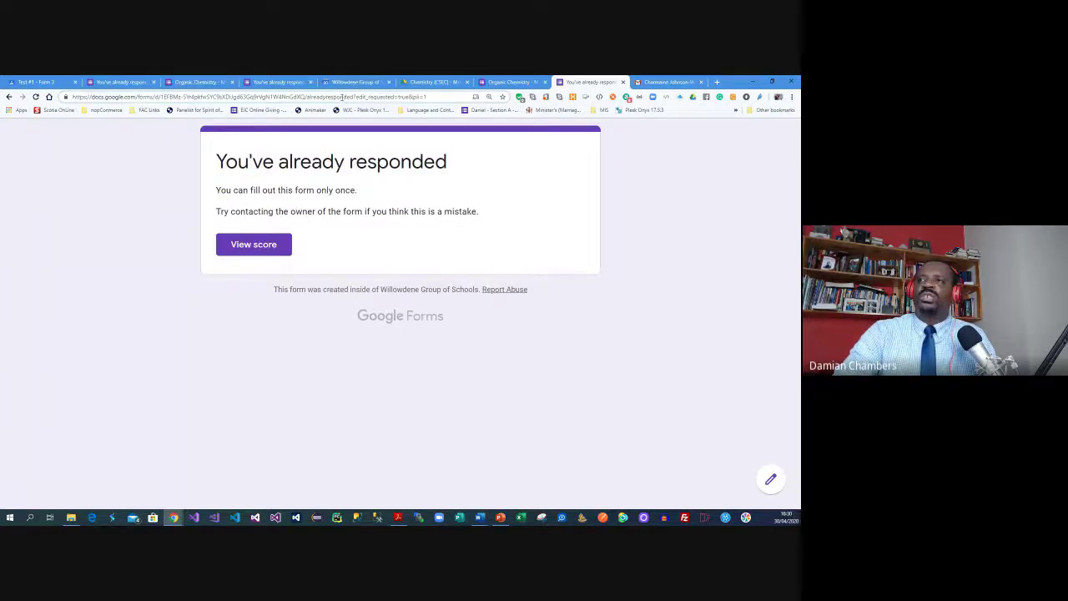
drag(308, 97, 445, 98)
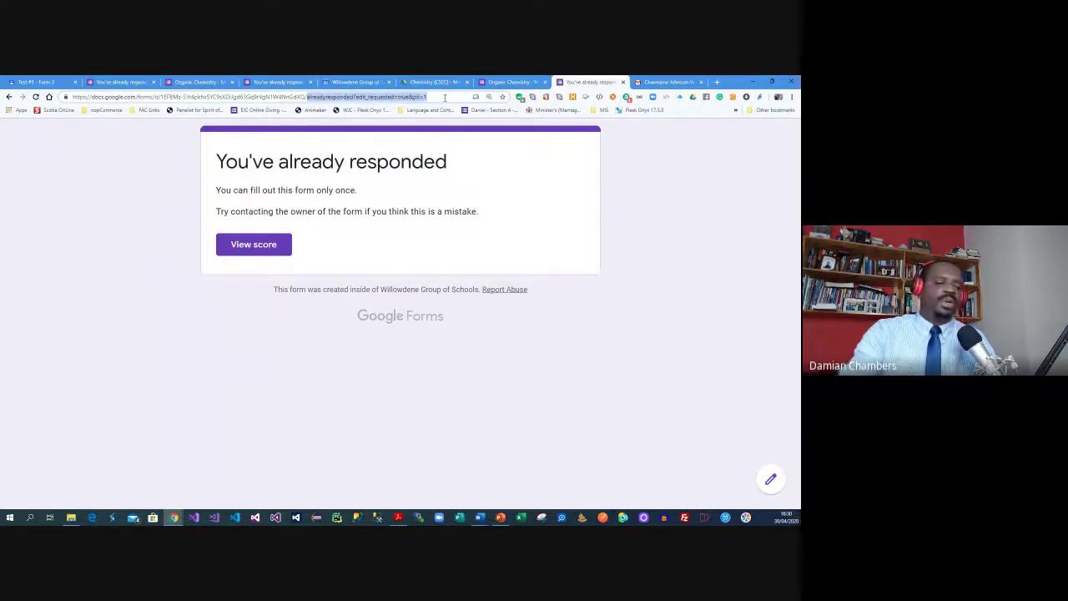
text(edit)
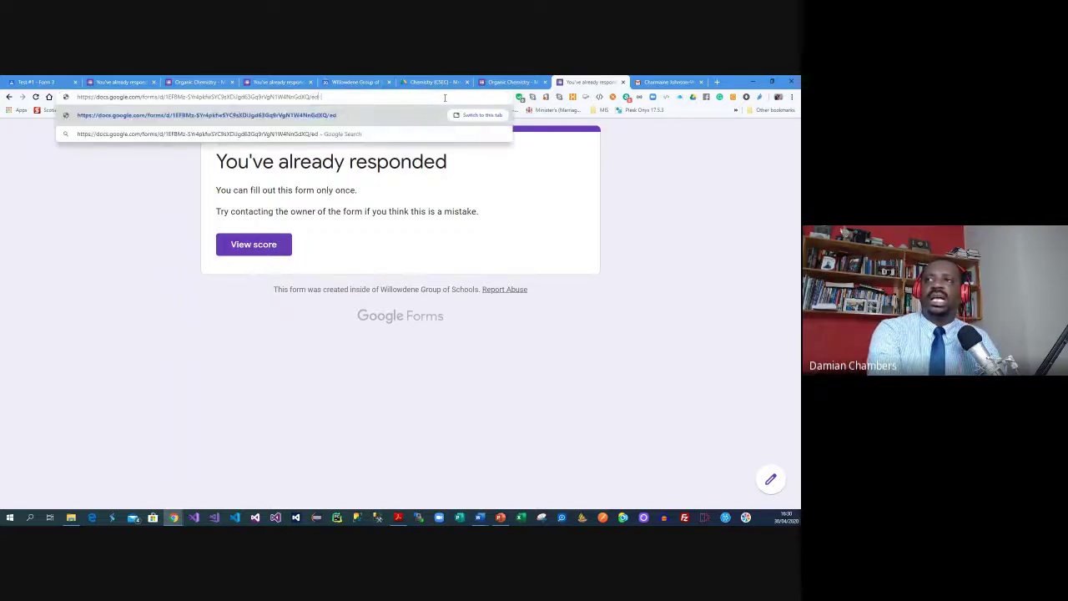
key(Return)
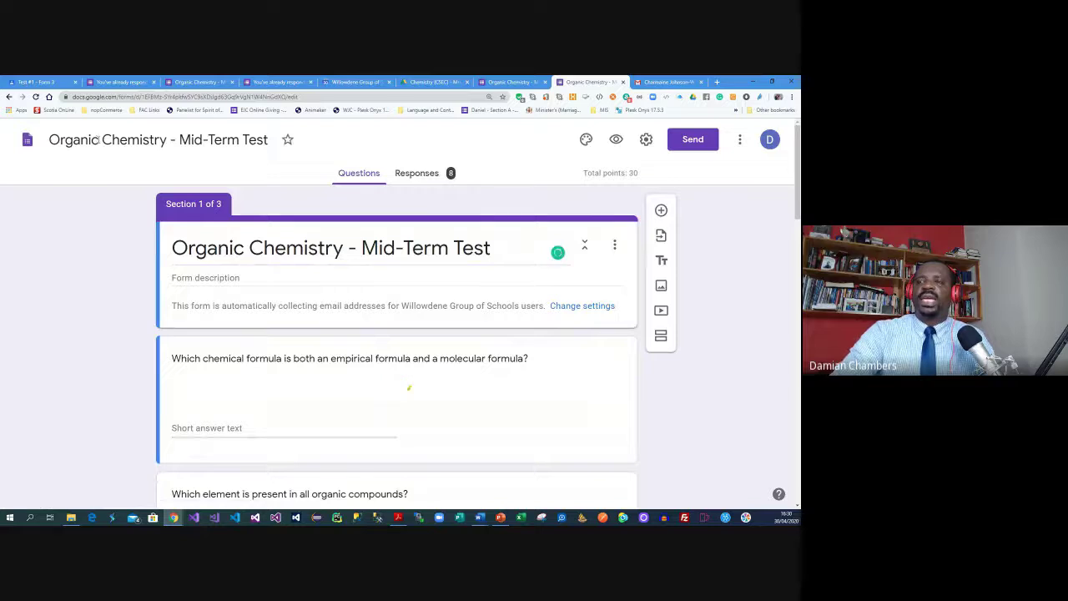
Check the Responses summary of the 8 test submissions, then return to the Classroom tab
click(421, 173)
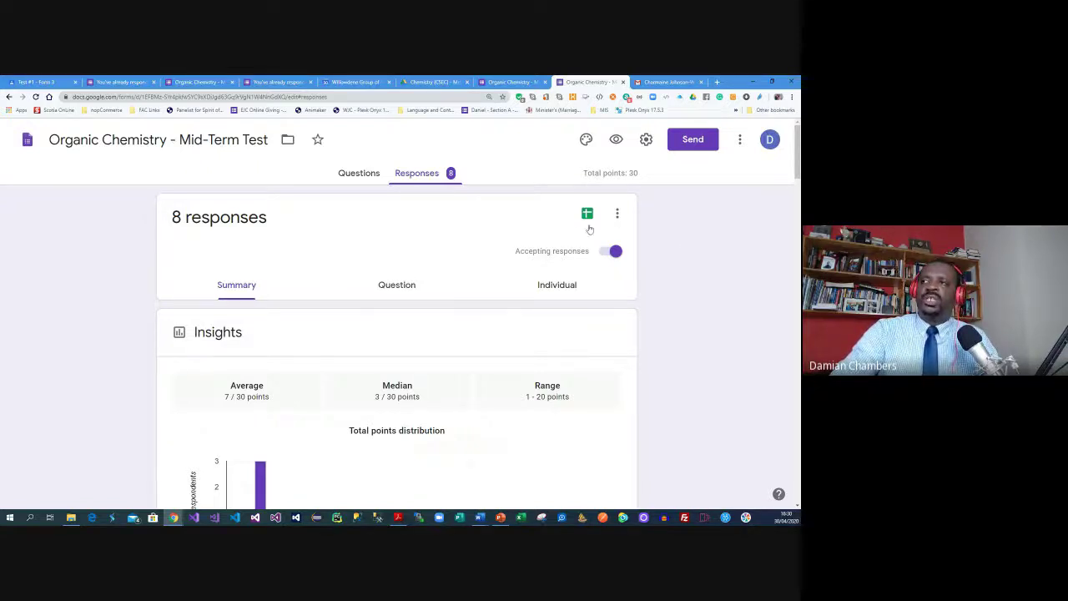
click(75, 81)
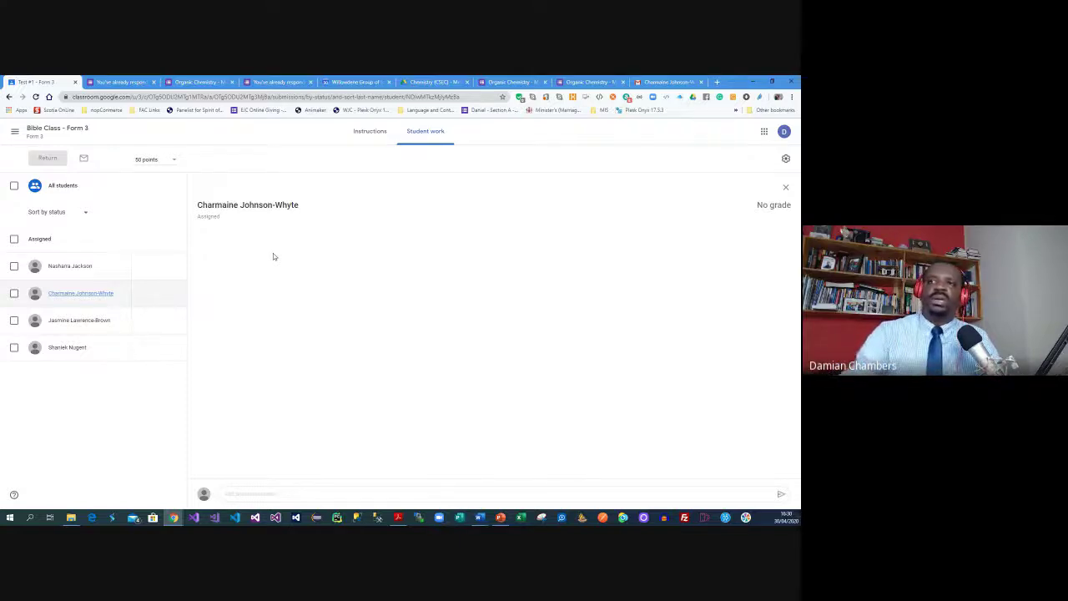
Copy all the Test #1 grades to Google Sheets from the settings gear menu
click(785, 158)
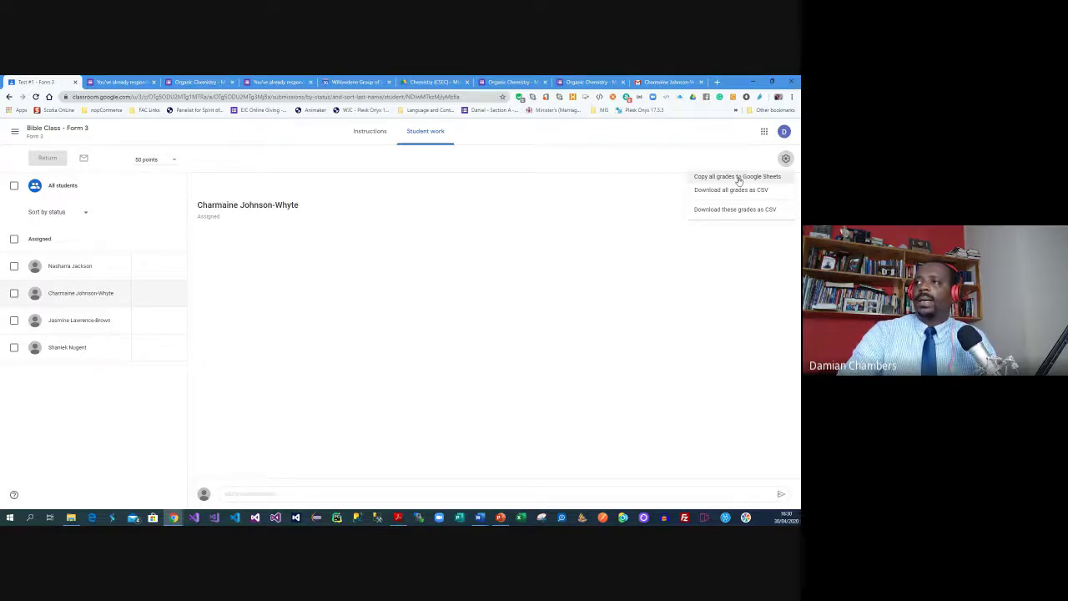
click(737, 179)
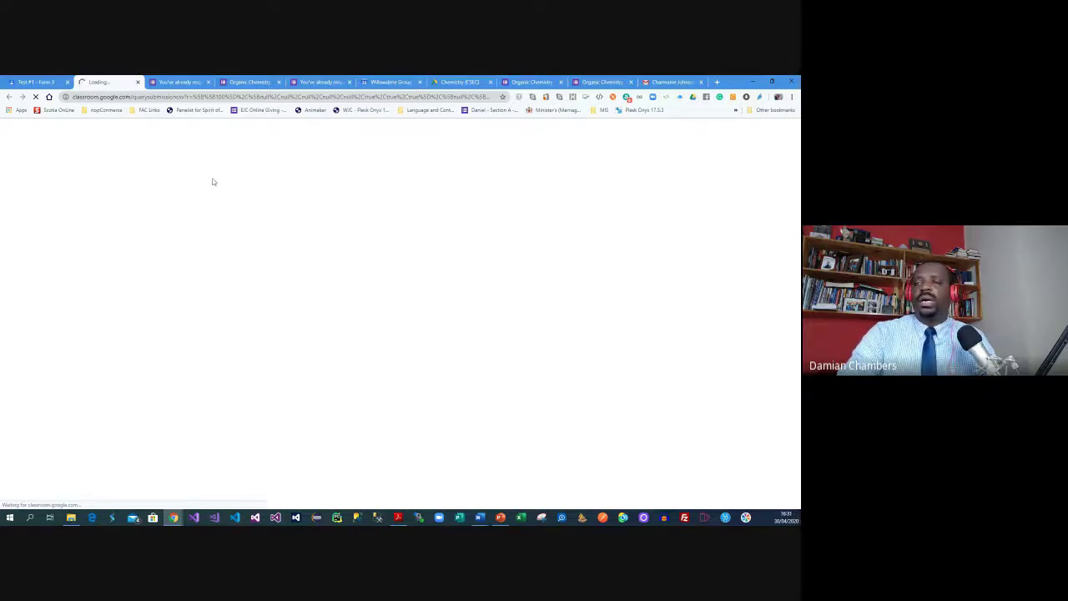
click(68, 78)
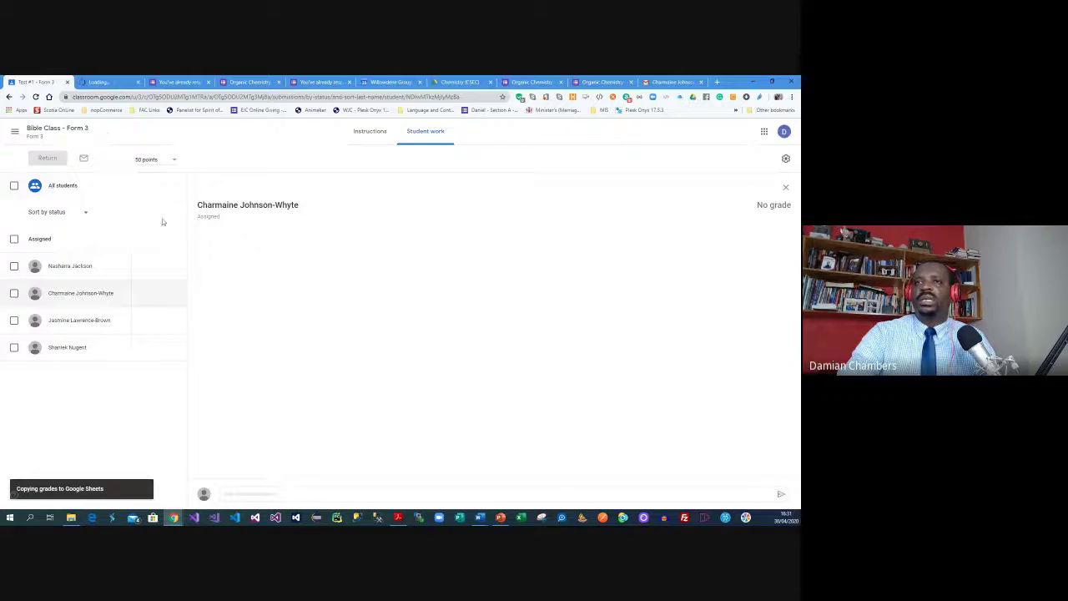
Go to the list of all classes and open Chemistry (CSEC)
click(14, 132)
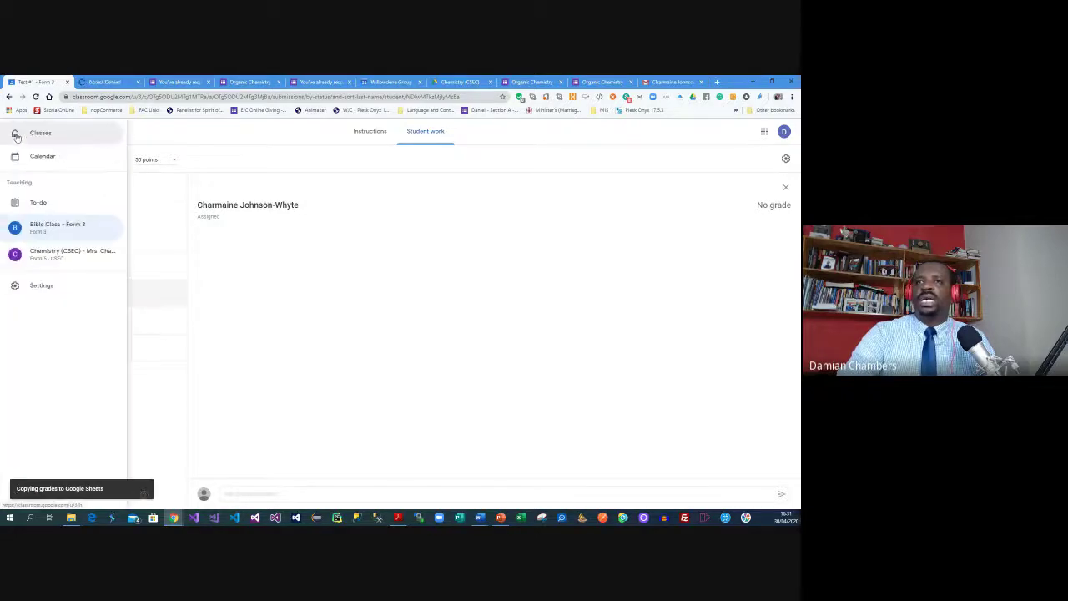
click(28, 136)
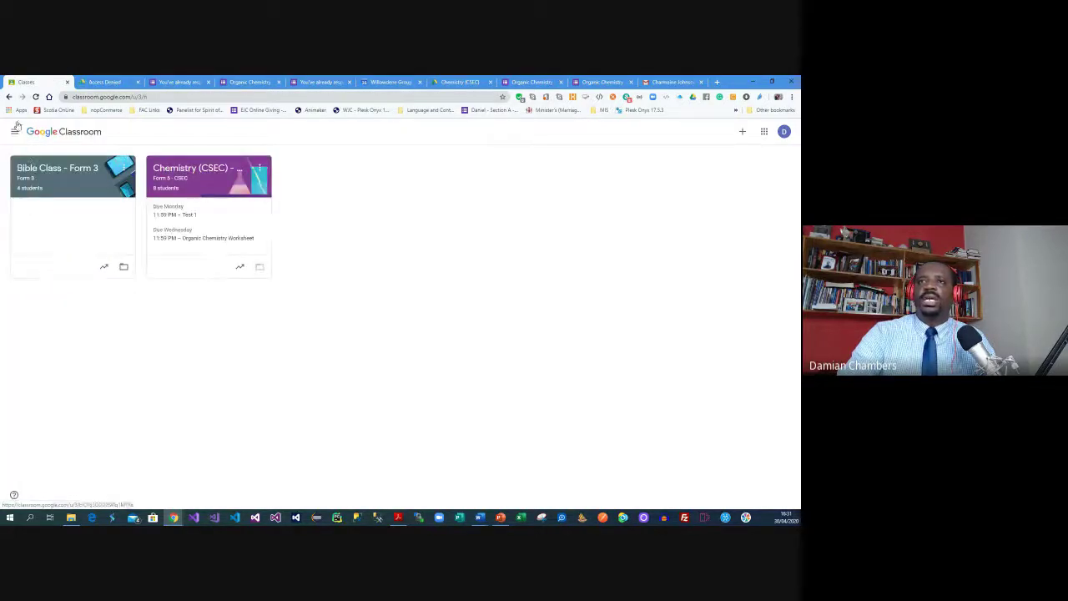
click(176, 170)
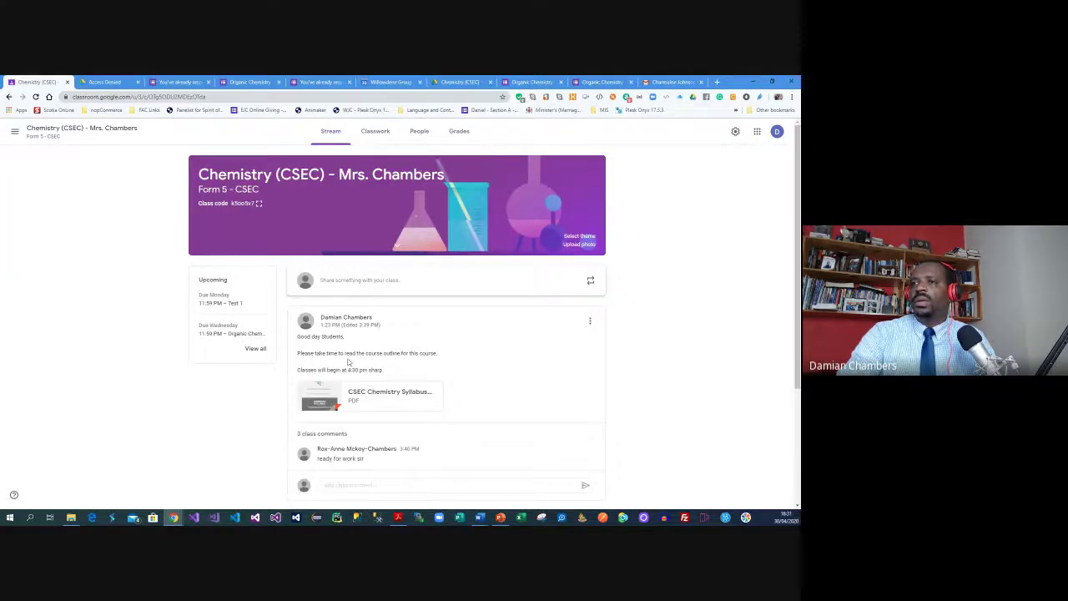
Browse the Chemistry (CSEC) class pages and open the Ant acid question's student answers
scroll(349, 361, down, 2)
scroll(358, 317, up, 2)
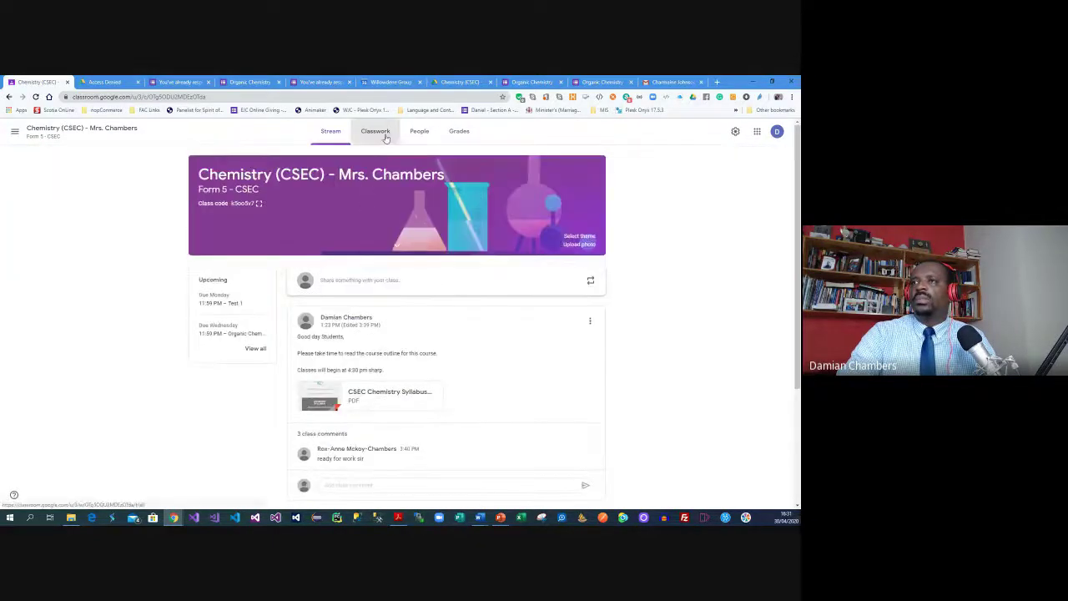
click(386, 136)
click(417, 137)
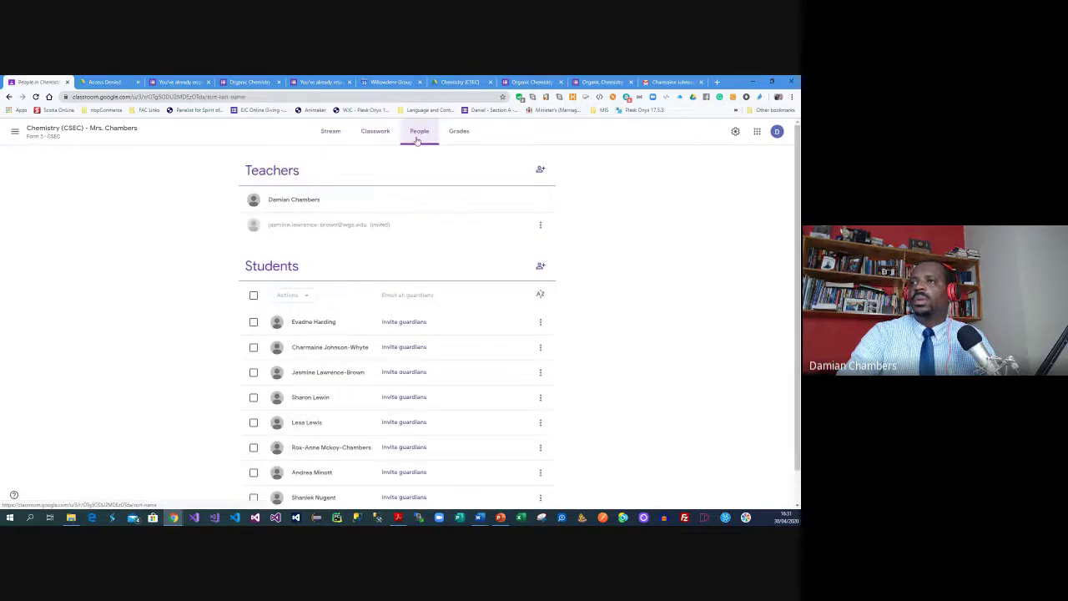
click(331, 131)
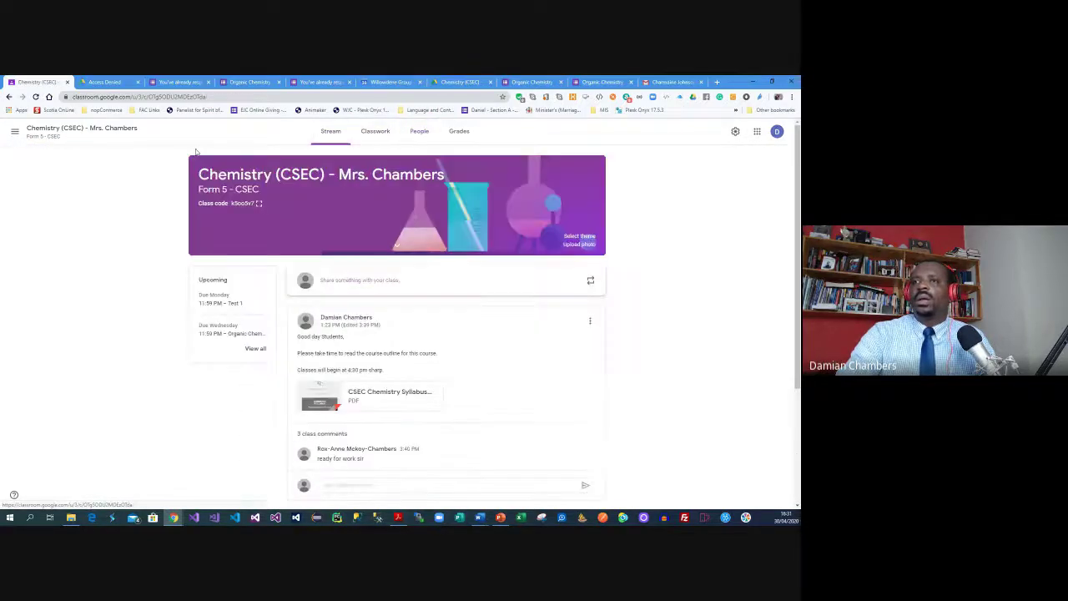
scroll(428, 448, down, 3)
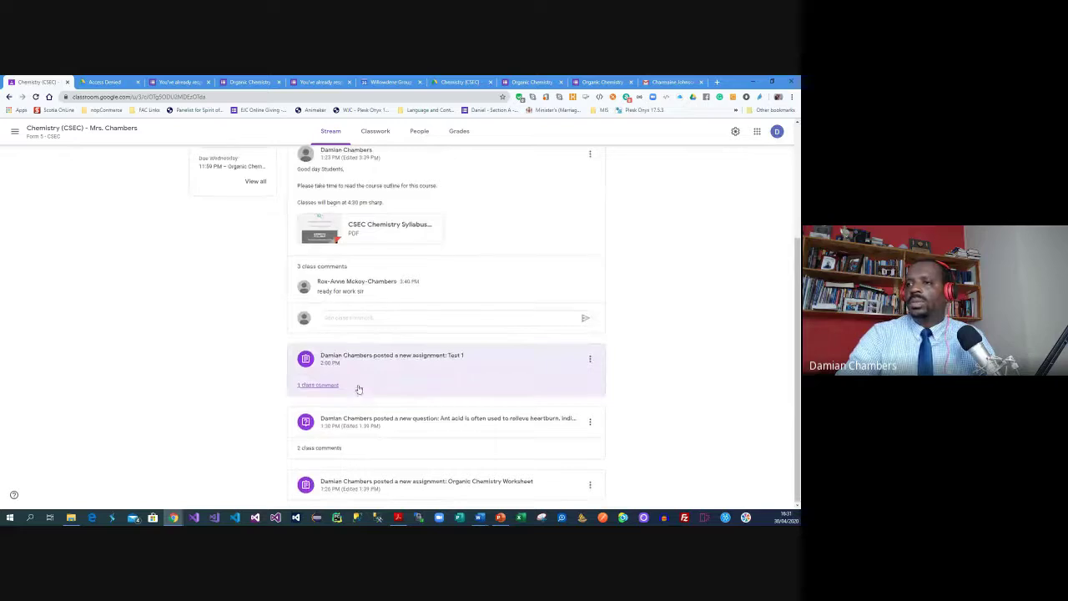
click(386, 419)
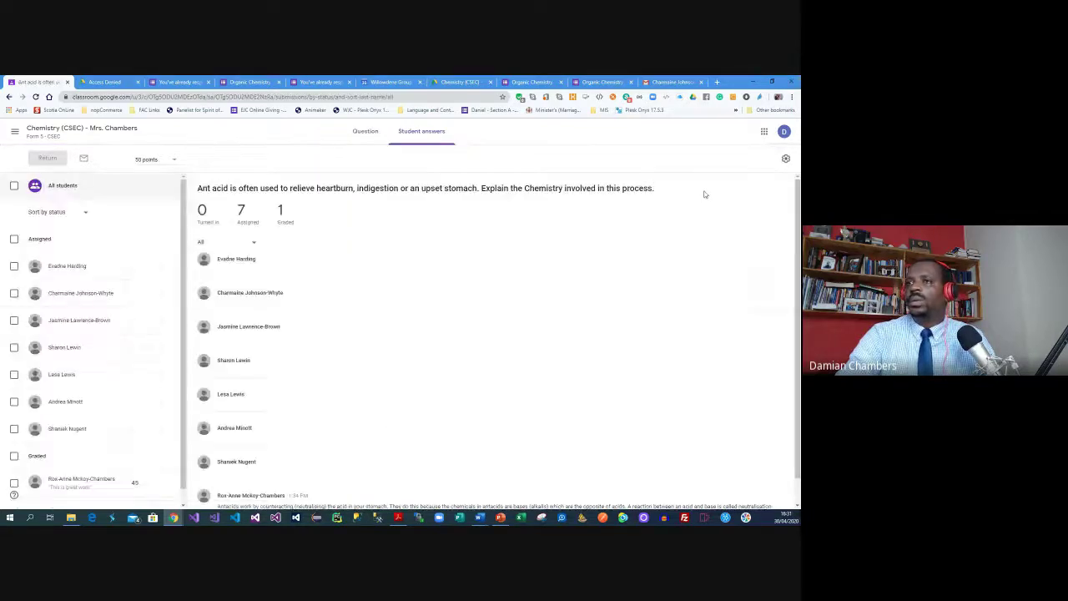
Copy all the antacid question's grades to Google Sheets and switch to the new spreadsheet tab
click(785, 158)
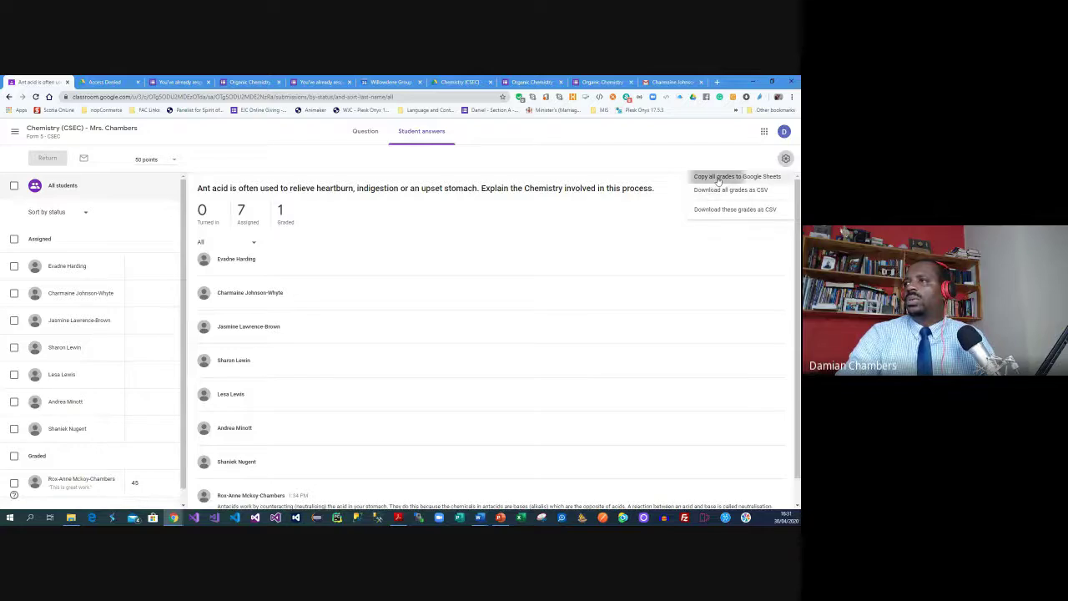
click(717, 177)
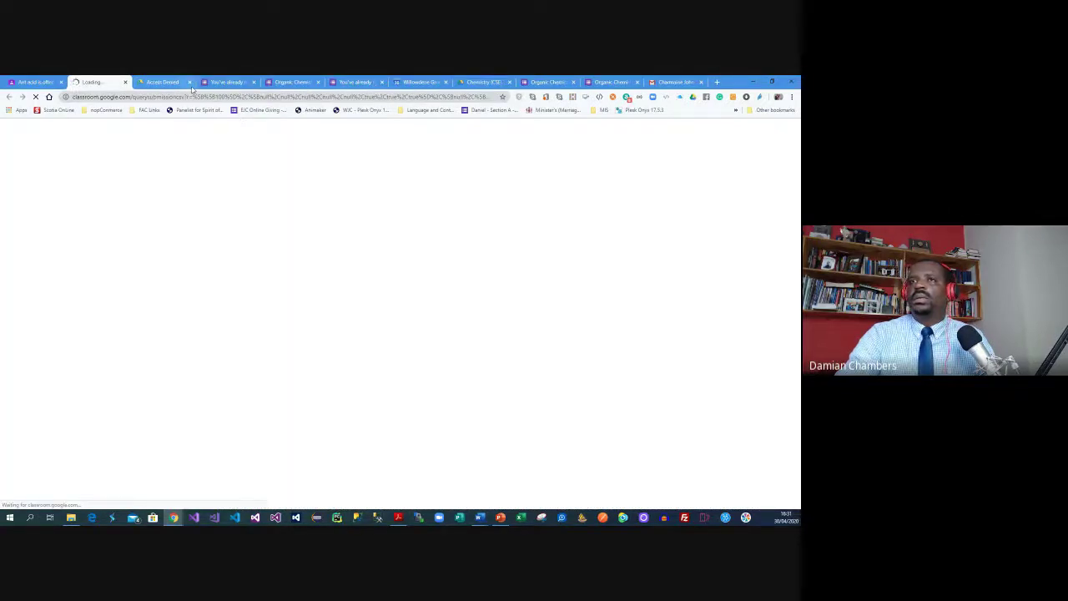
click(52, 80)
click(786, 158)
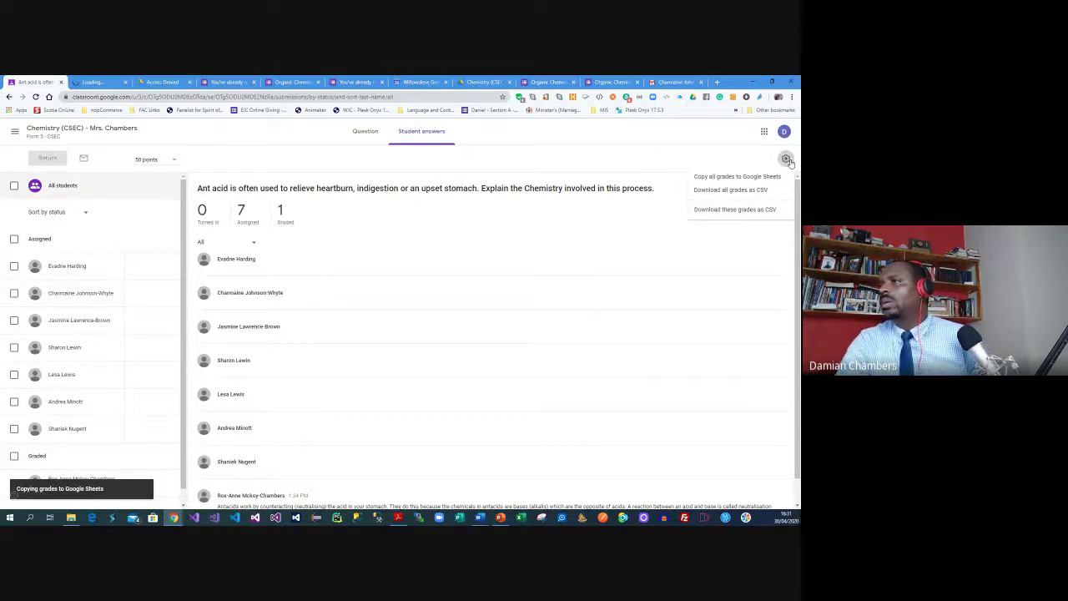
click(97, 81)
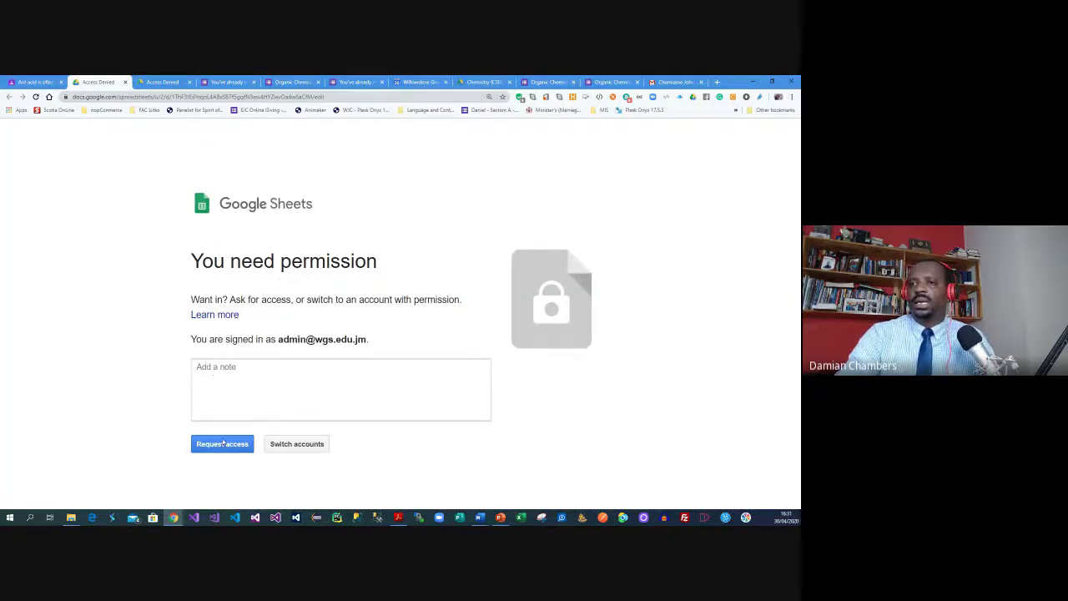
Try signing in with the school account to open the grades sheet, then close that tab
click(290, 444)
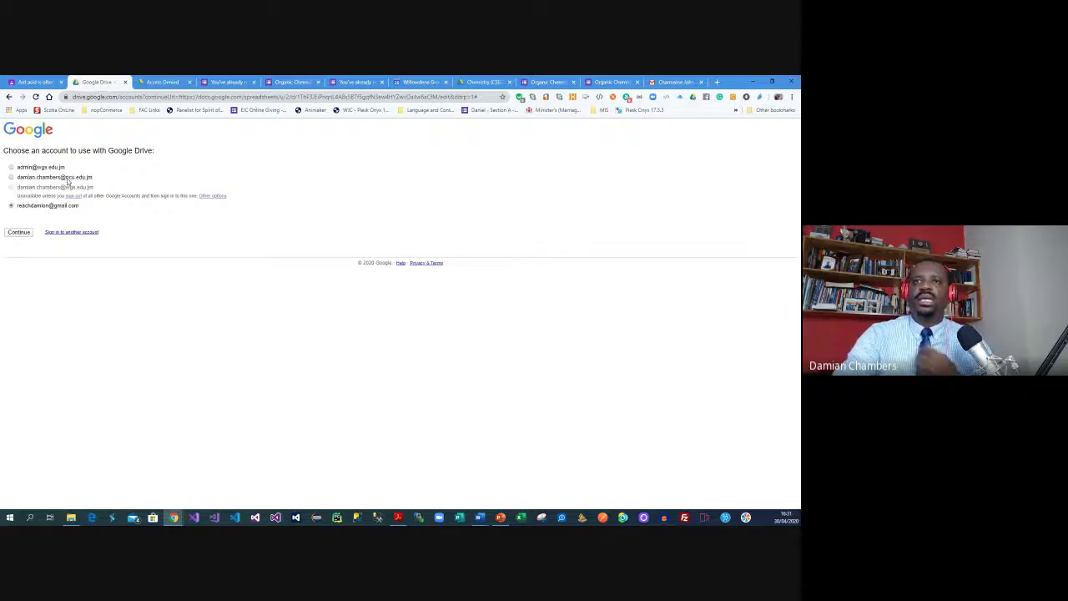
click(73, 233)
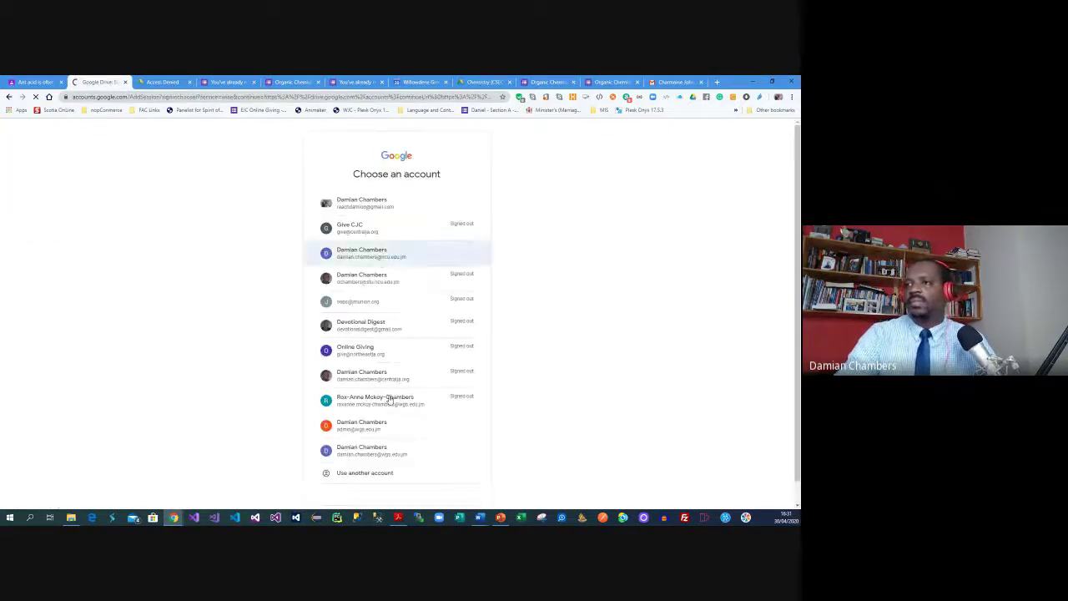
click(384, 448)
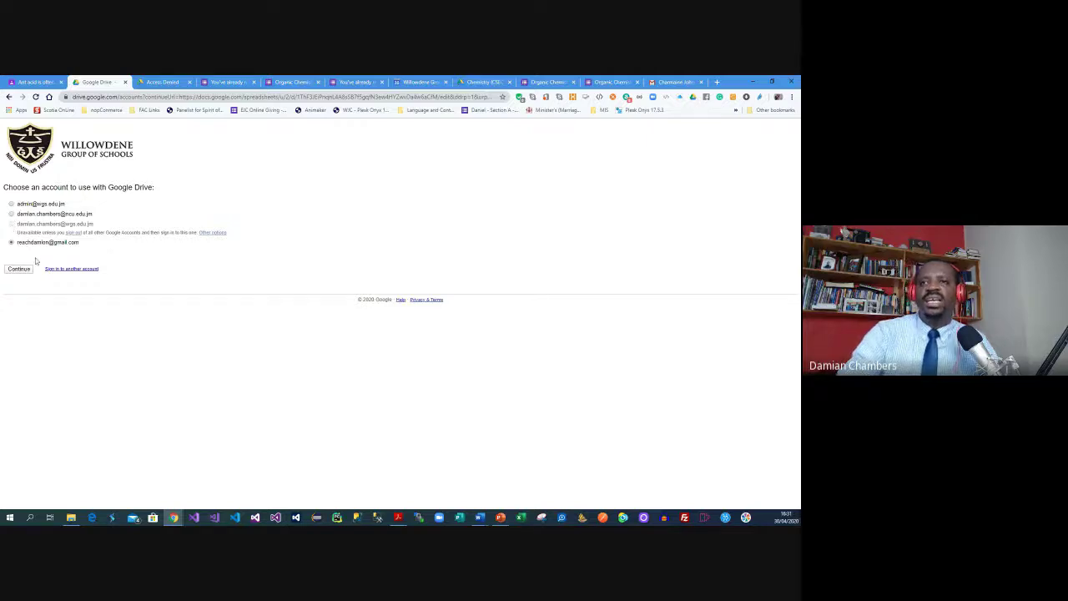
click(125, 82)
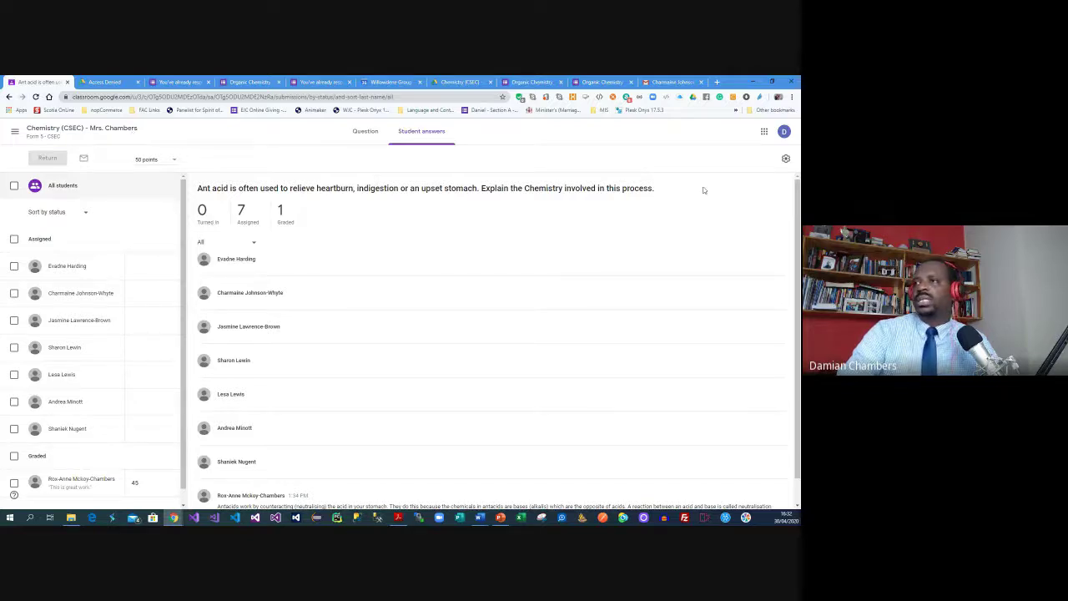
Download all the antacid question's grades as a CSV file and open the download
click(784, 158)
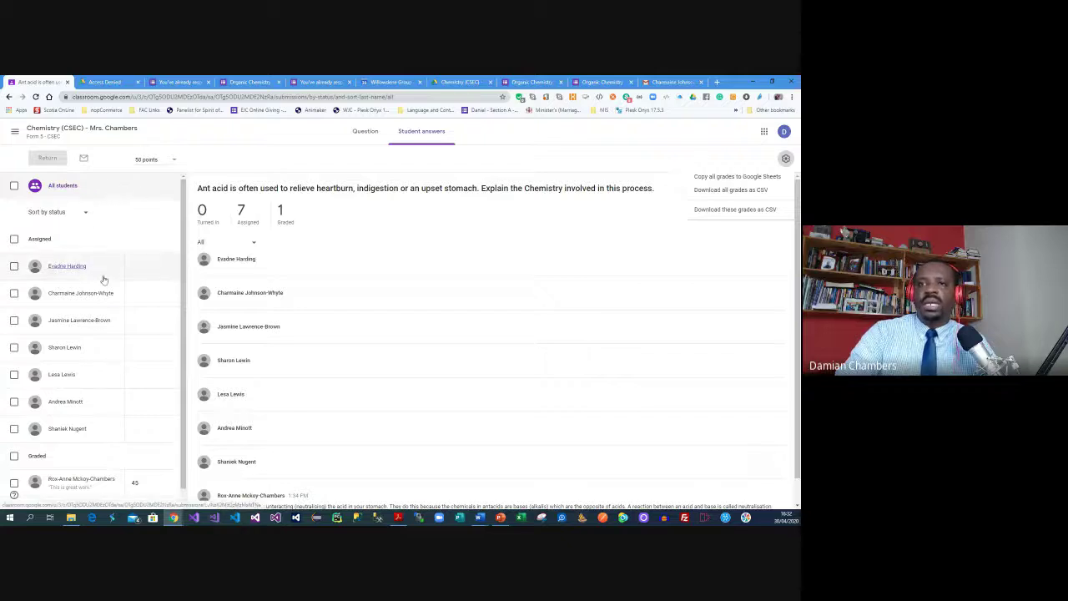
scroll(102, 277, down, 1)
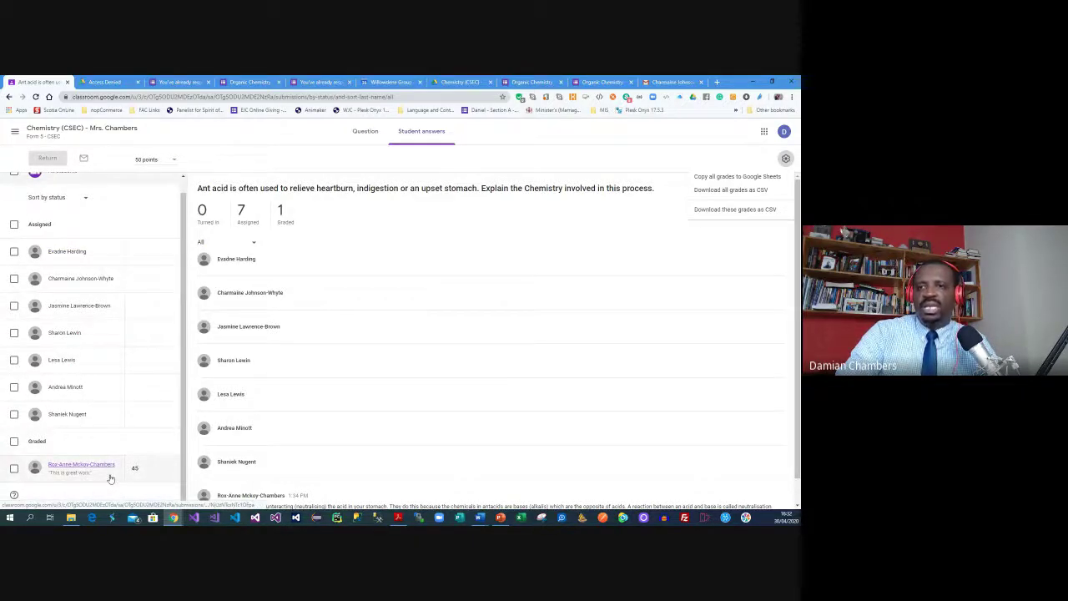
click(635, 155)
click(785, 157)
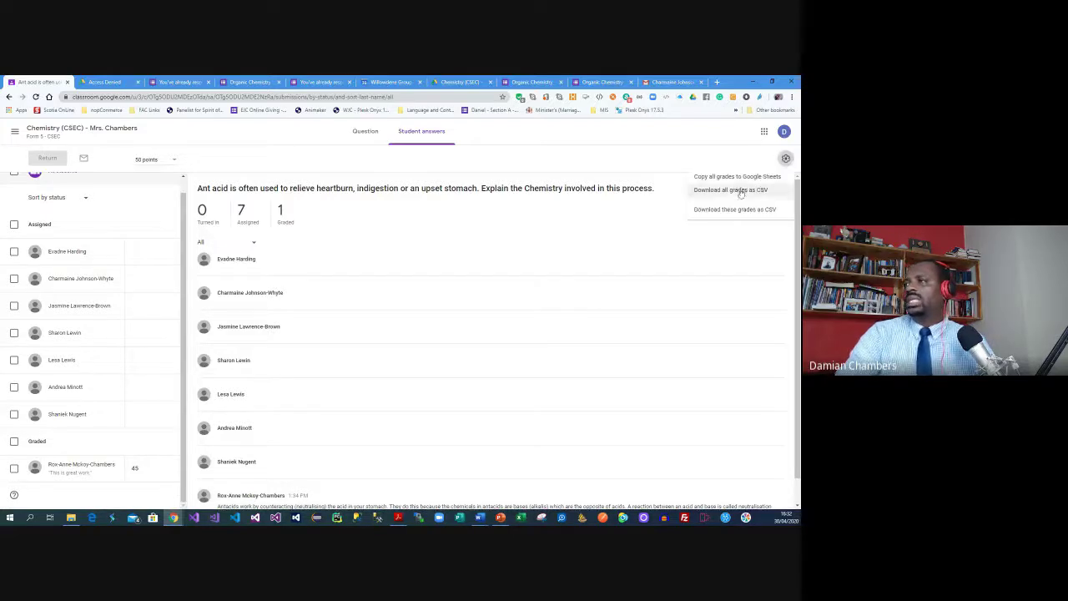
click(740, 191)
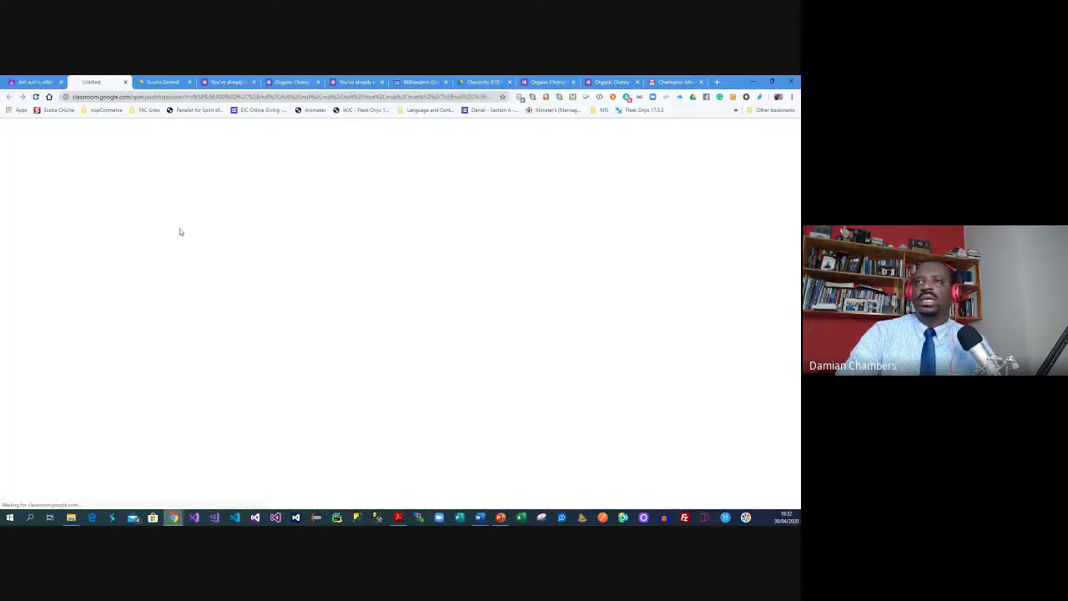
click(46, 499)
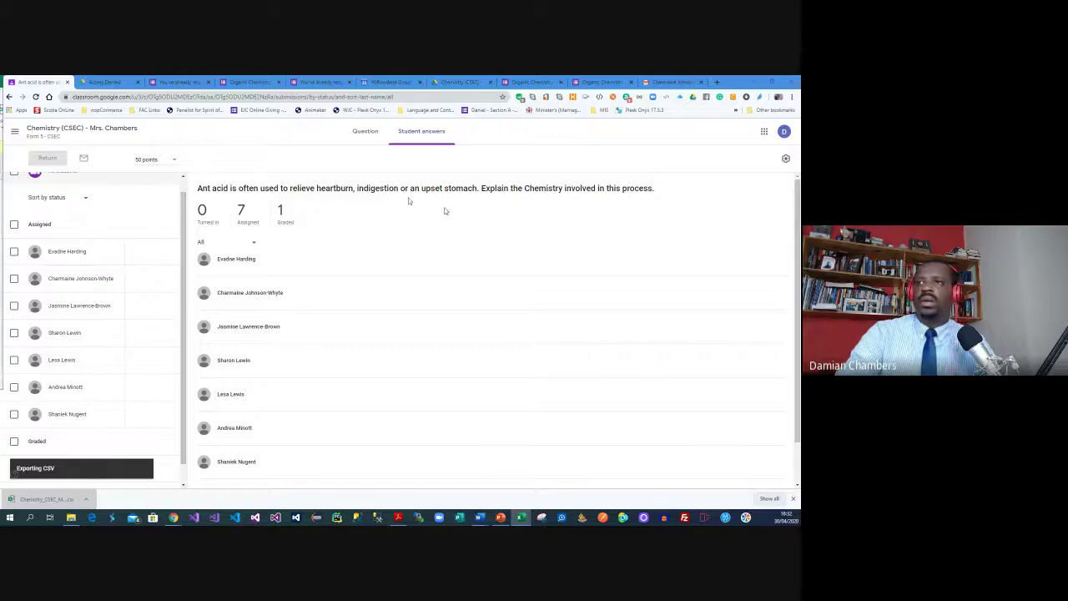
Maximize the grades CSV in Excel, widen columns A–F to read it, then close choosing Don't Save
double_click(527, 234)
click(78, 236)
drag(39, 181, 51, 181)
drag(132, 179, 271, 178)
click(194, 236)
click(250, 236)
click(179, 185)
click(35, 186)
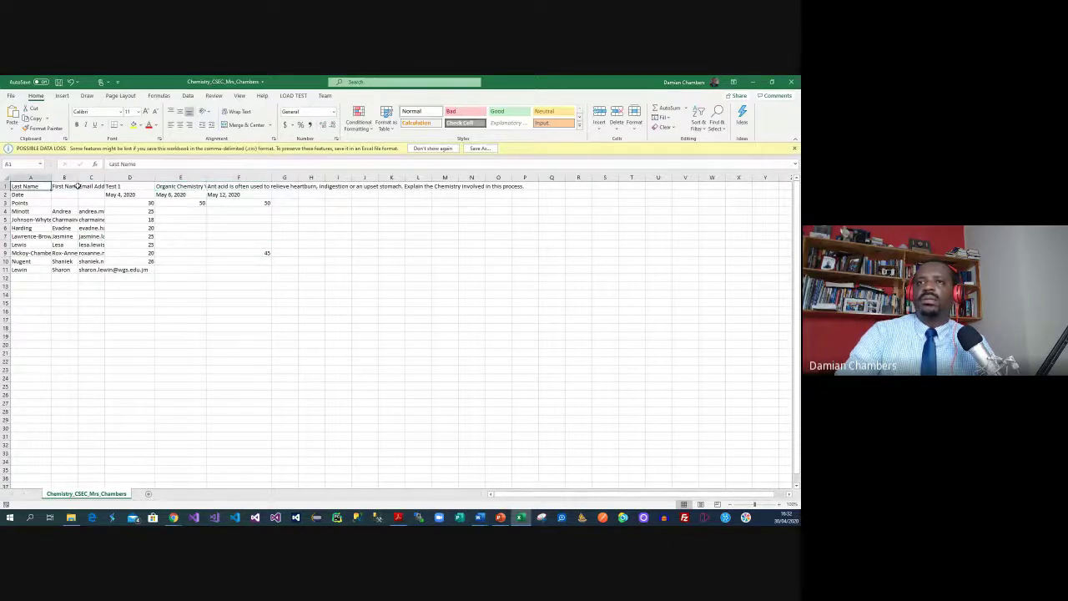
drag(74, 176, 153, 177)
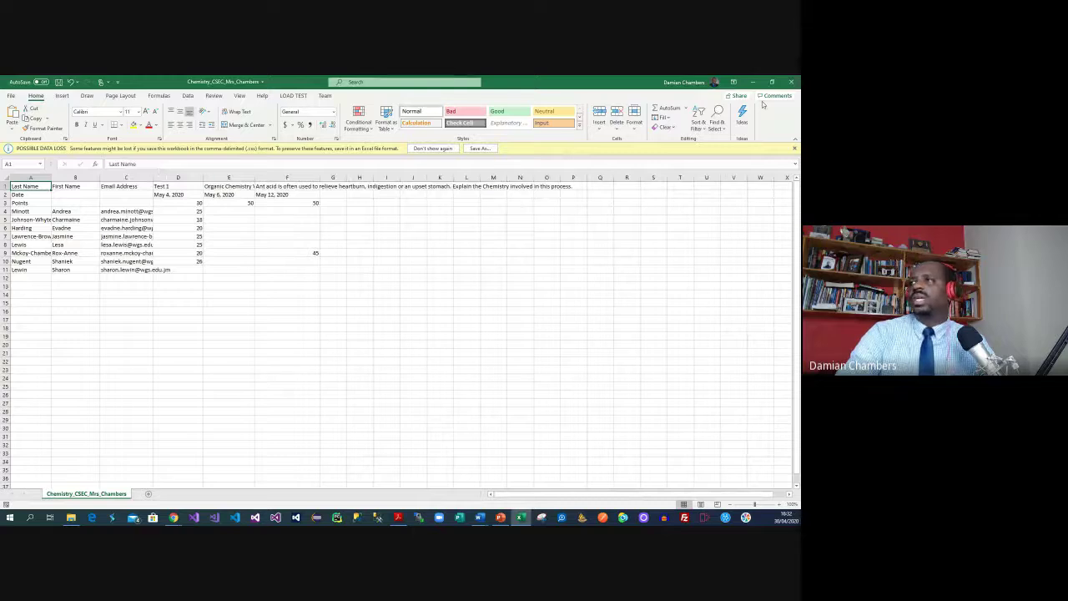
click(790, 82)
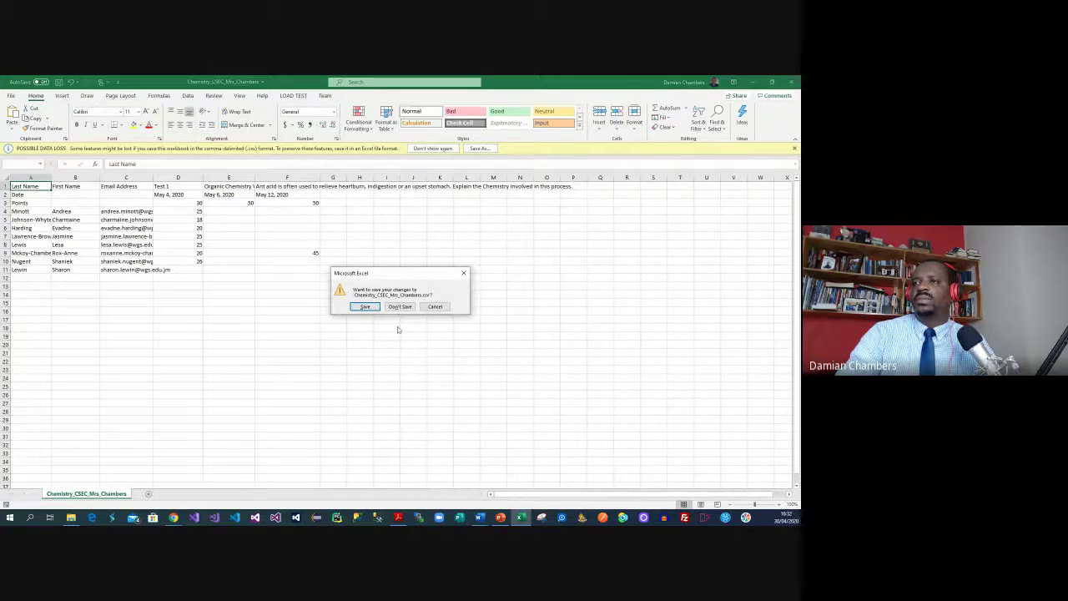
click(399, 305)
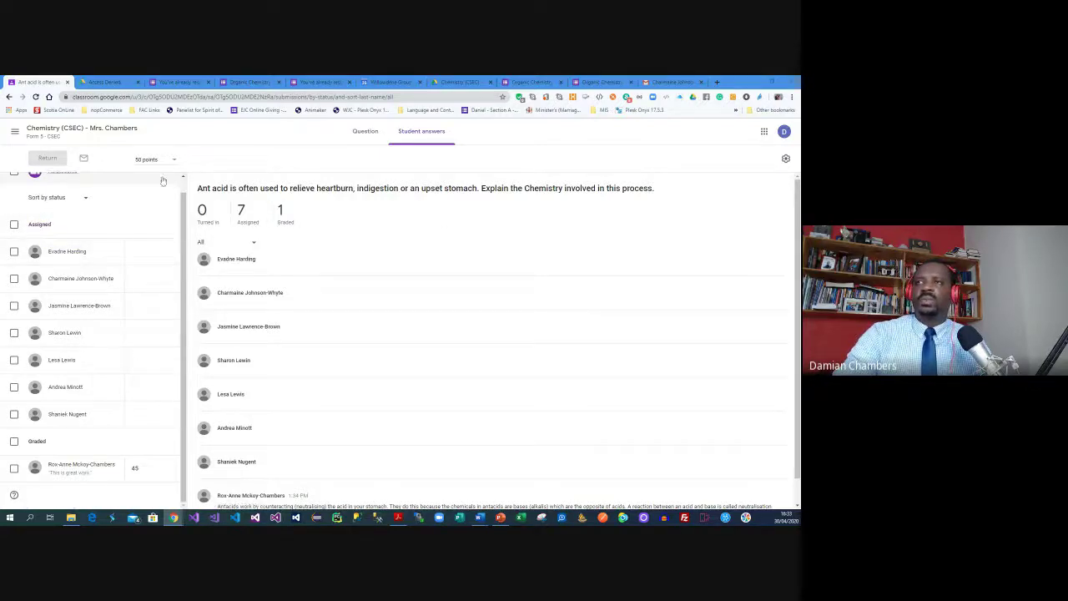
Close the Chrome window showing the Chemistry (CSEC) Drive folder
click(473, 84)
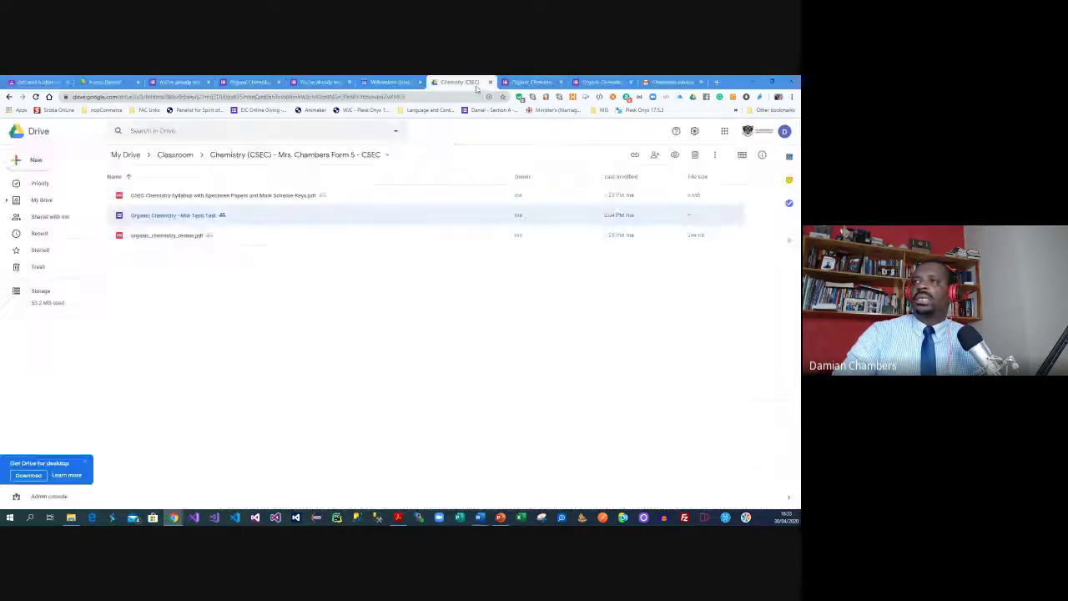
click(788, 80)
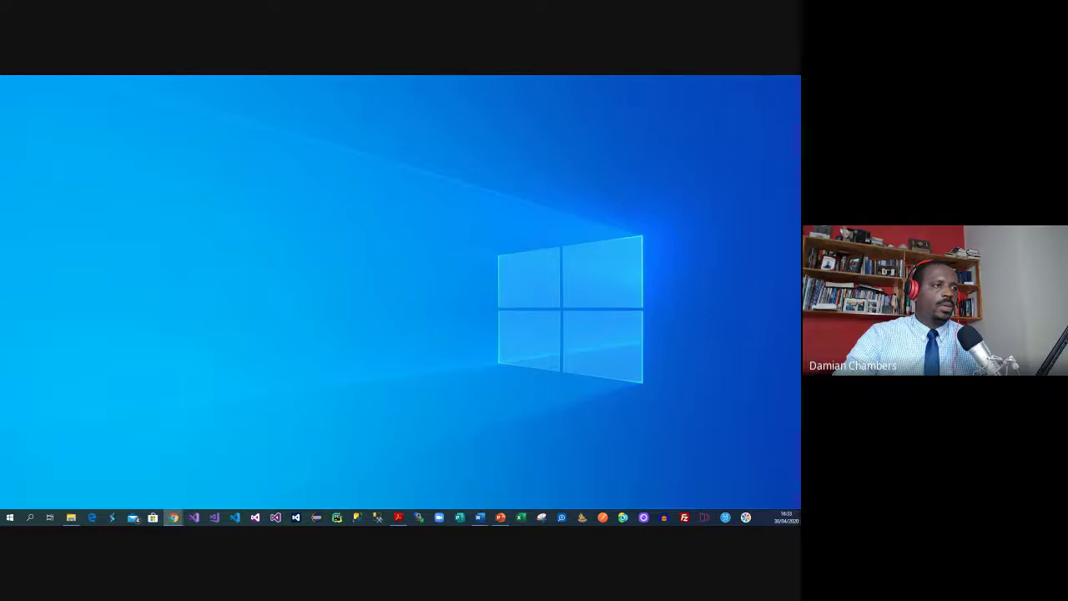
Reopen Chrome maximized and switch to another signed-in Google account
drag(0, 81, 658, 76)
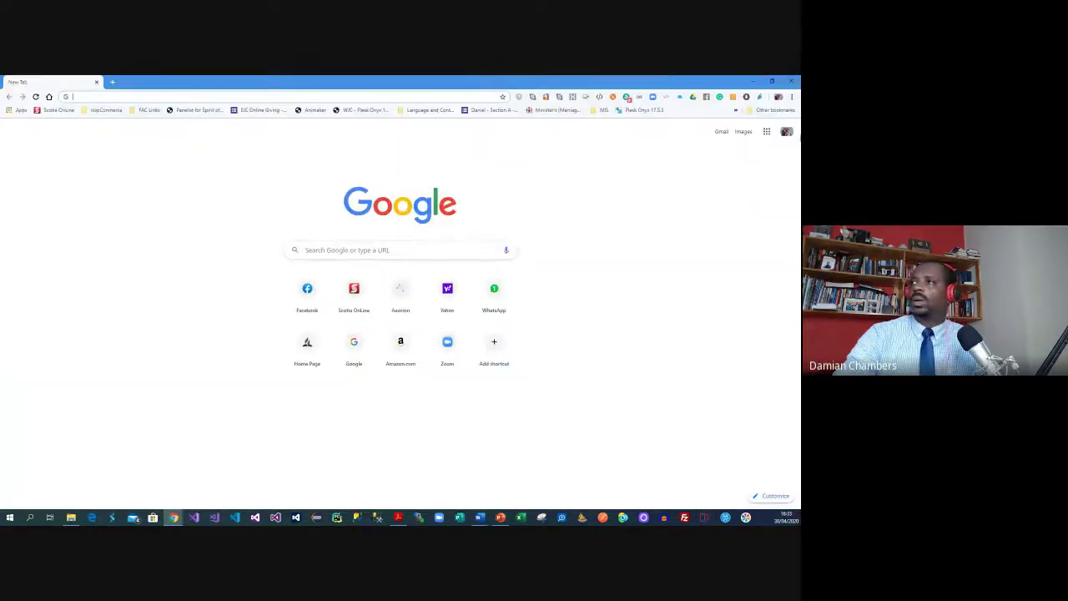
click(786, 132)
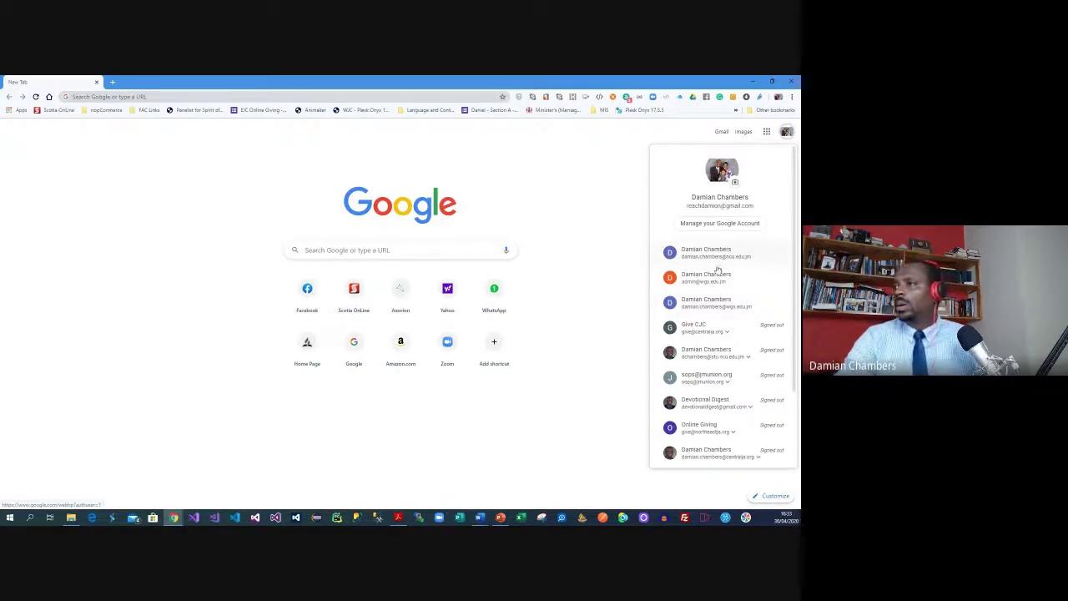
click(712, 314)
Open Google Meet from the Google apps grid
click(763, 132)
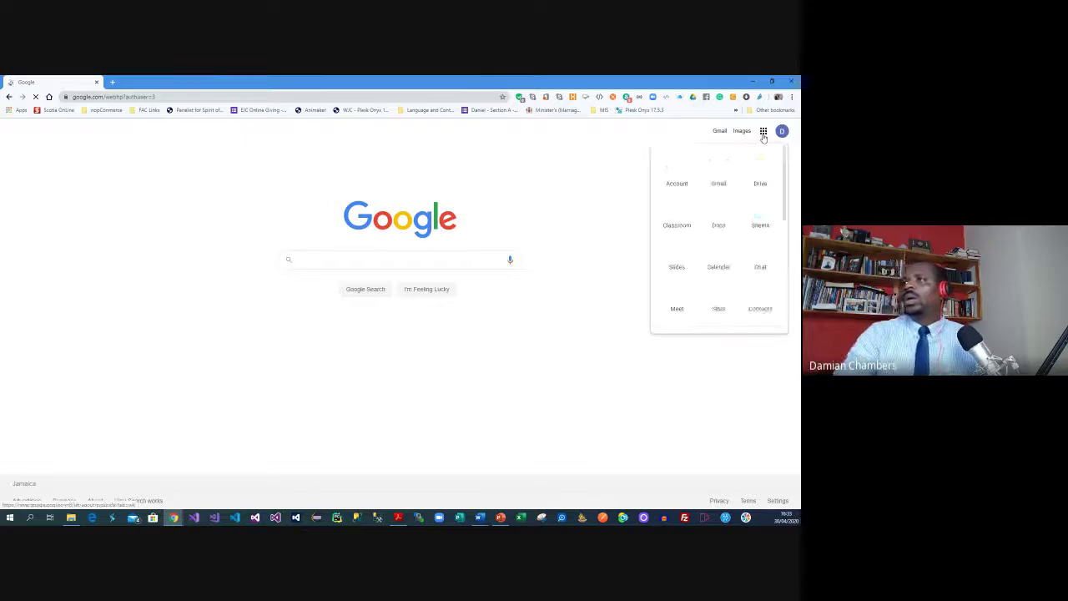
scroll(748, 210, down, 3)
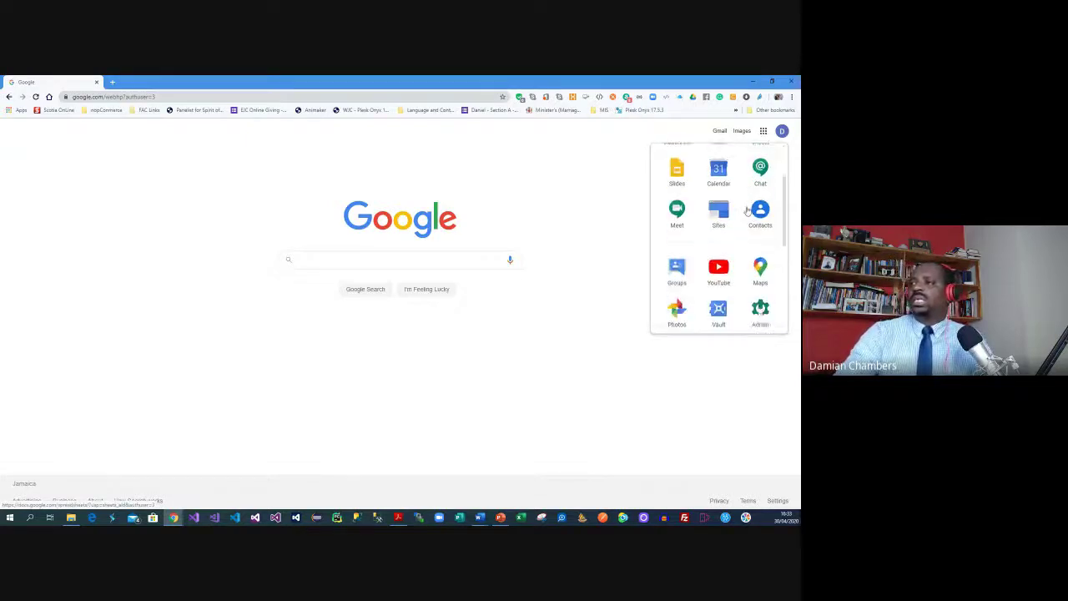
scroll(747, 211, down, 2)
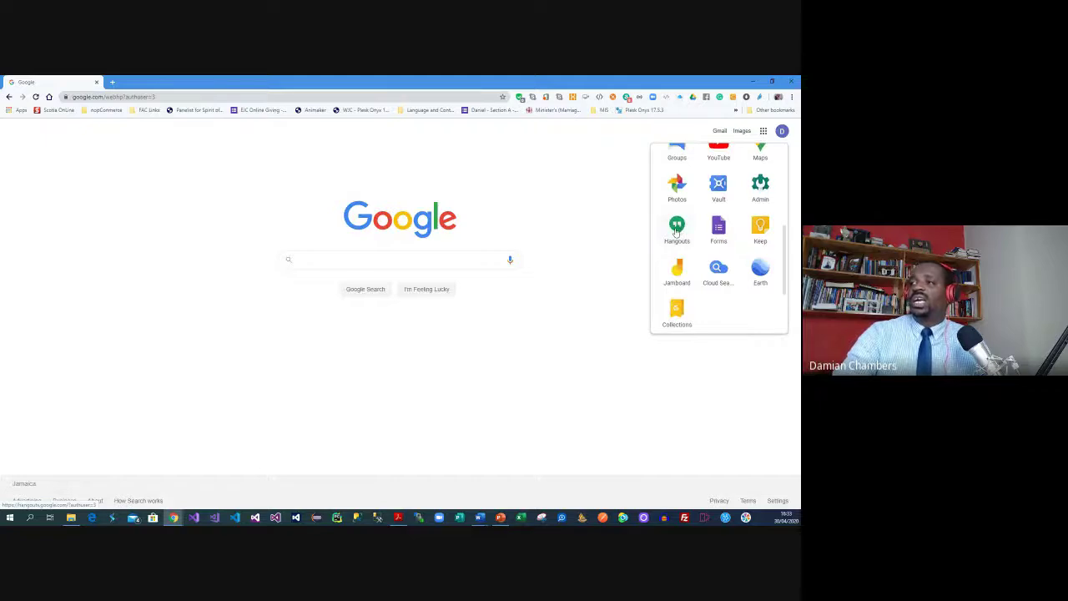
scroll(682, 227, up, 5)
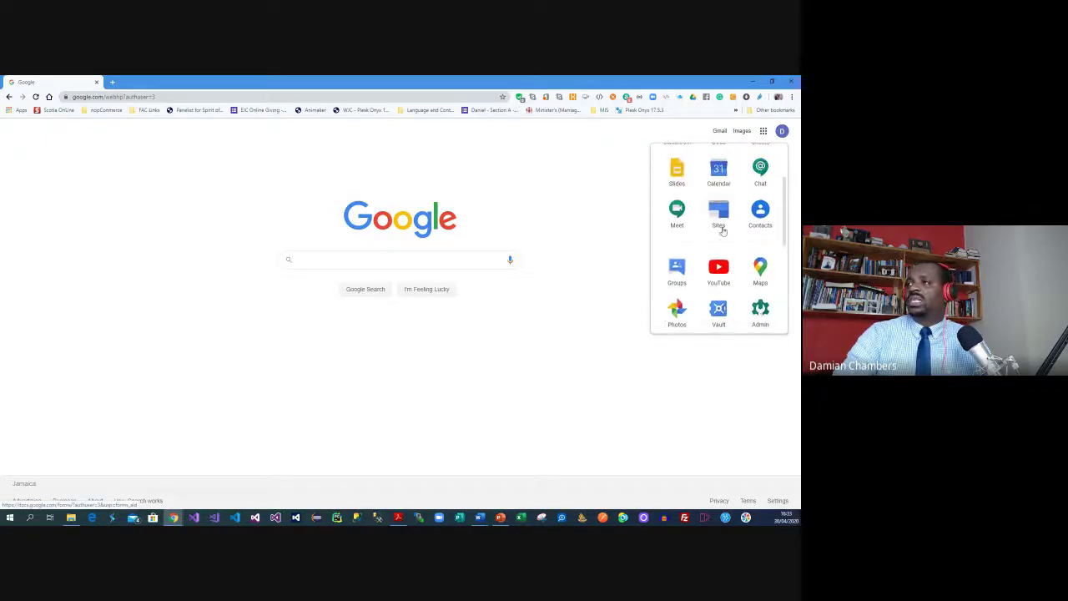
click(677, 213)
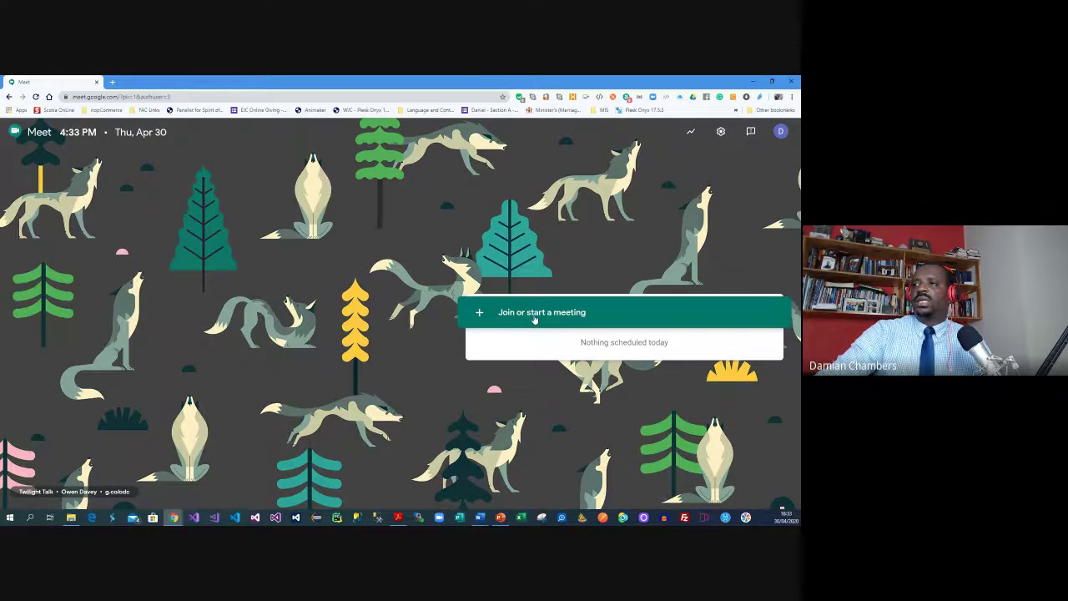
Begin a new meeting from Join or start a meeting, entering 'Form' as its nickname
click(534, 313)
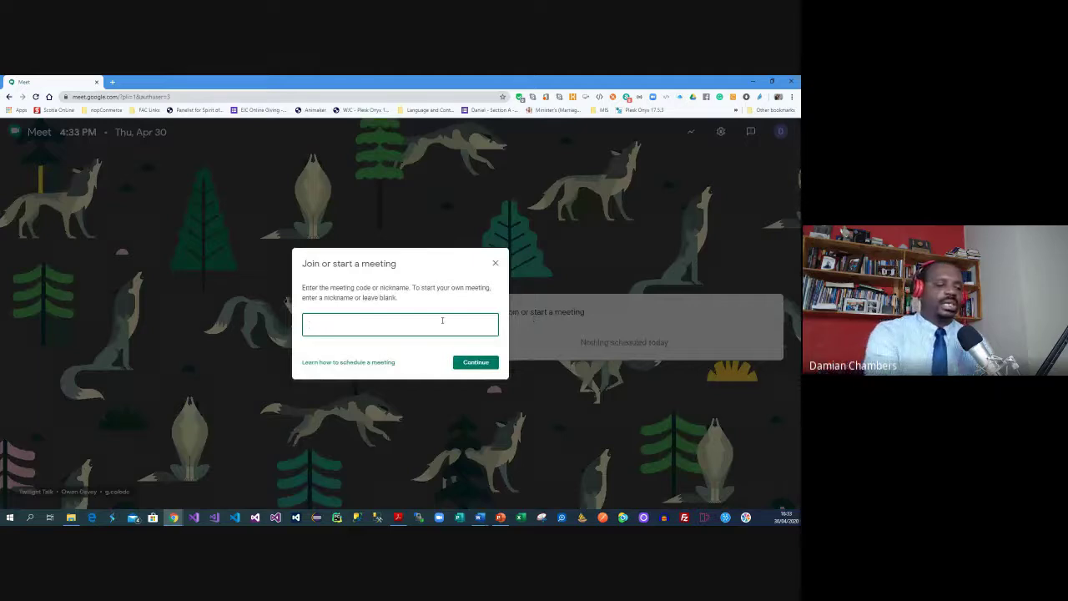
text(Form)
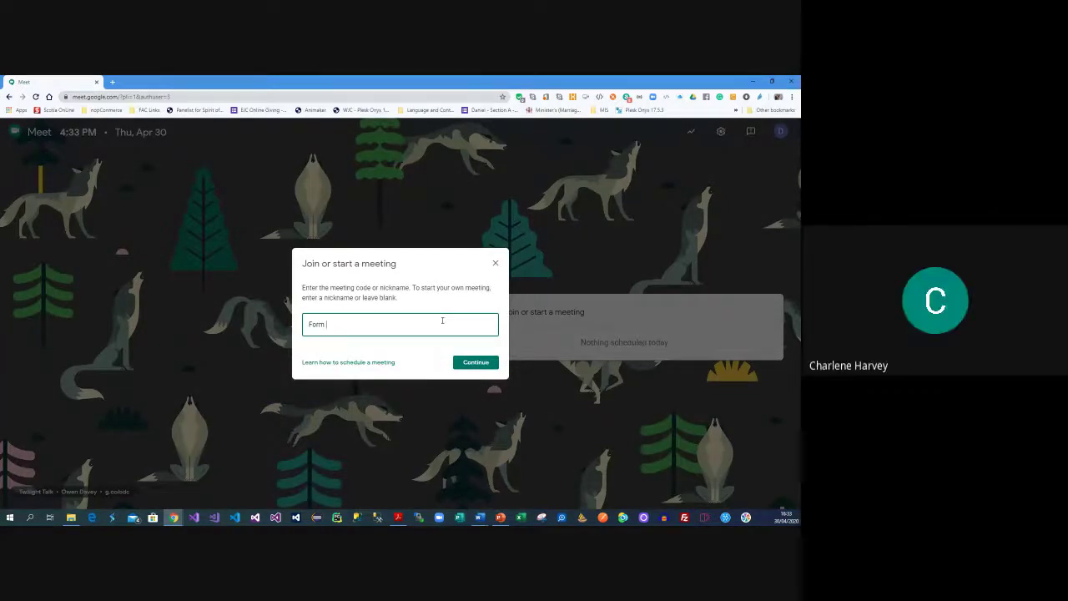
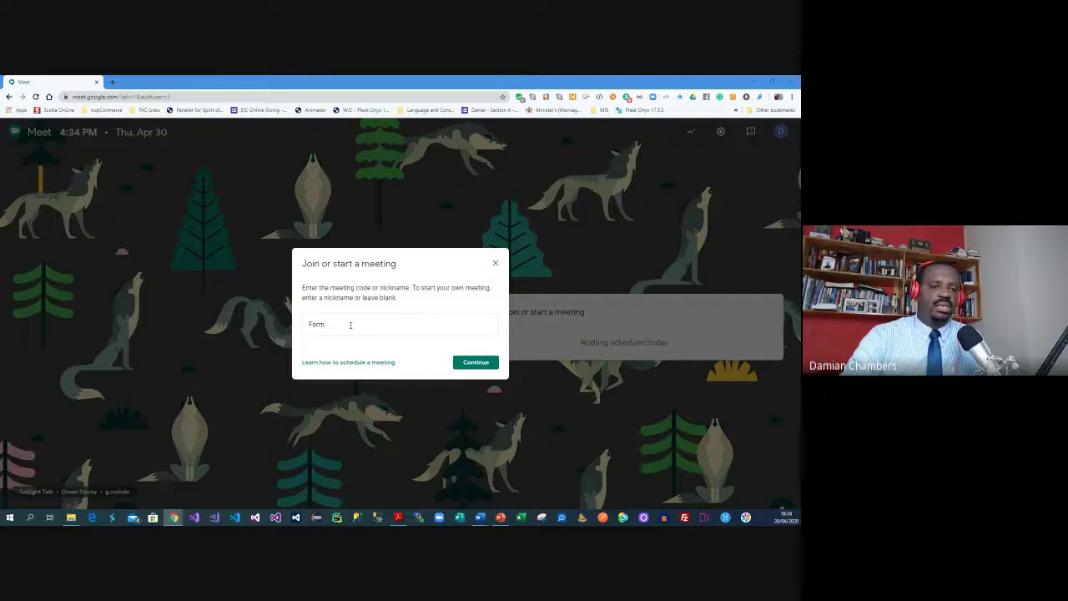
Dismiss the meeting prompt, return to the Google homepage and reopen Google Meet from the apps grid
click(495, 262)
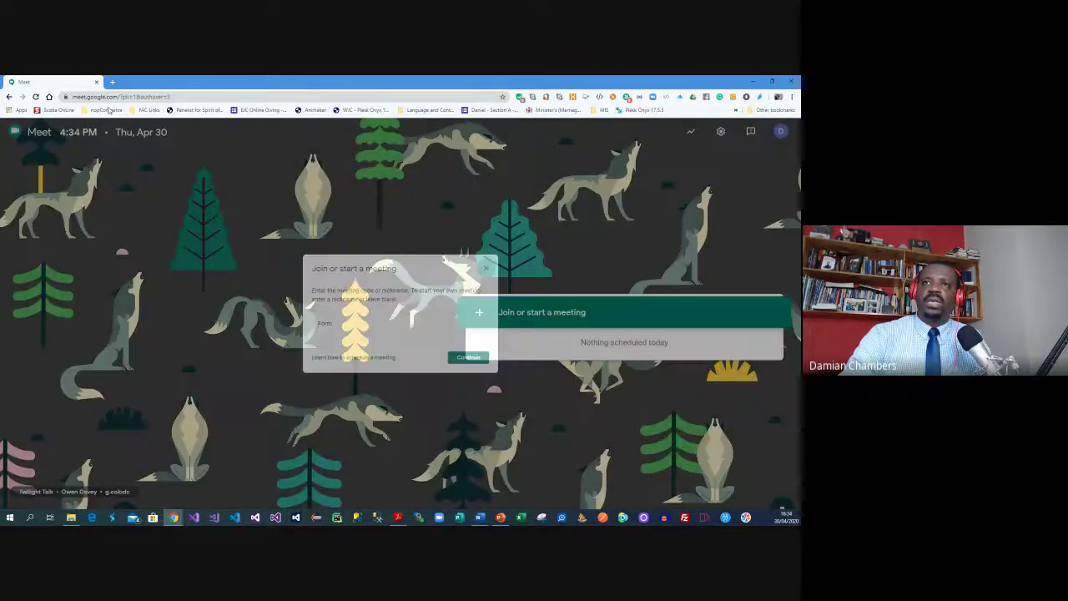
key(alt+Left)
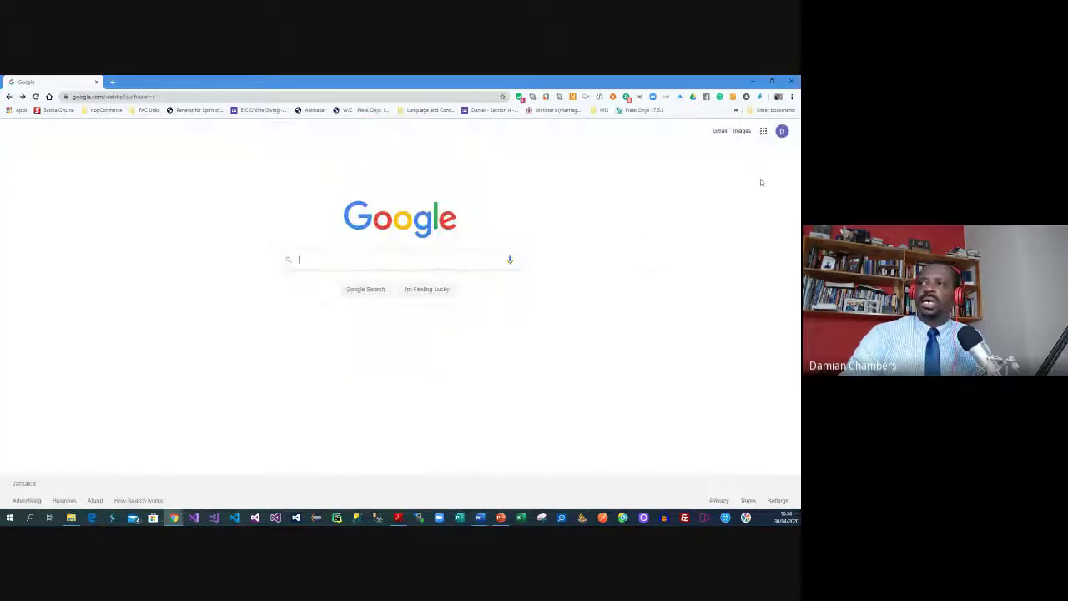
click(762, 130)
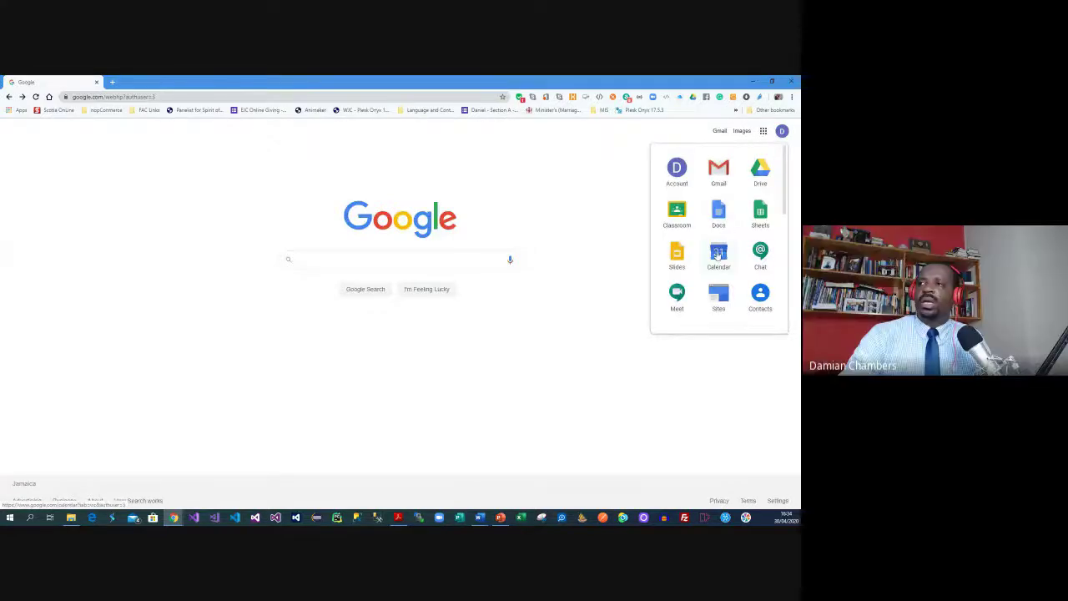
scroll(717, 257, down, 1)
scroll(718, 256, down, 2)
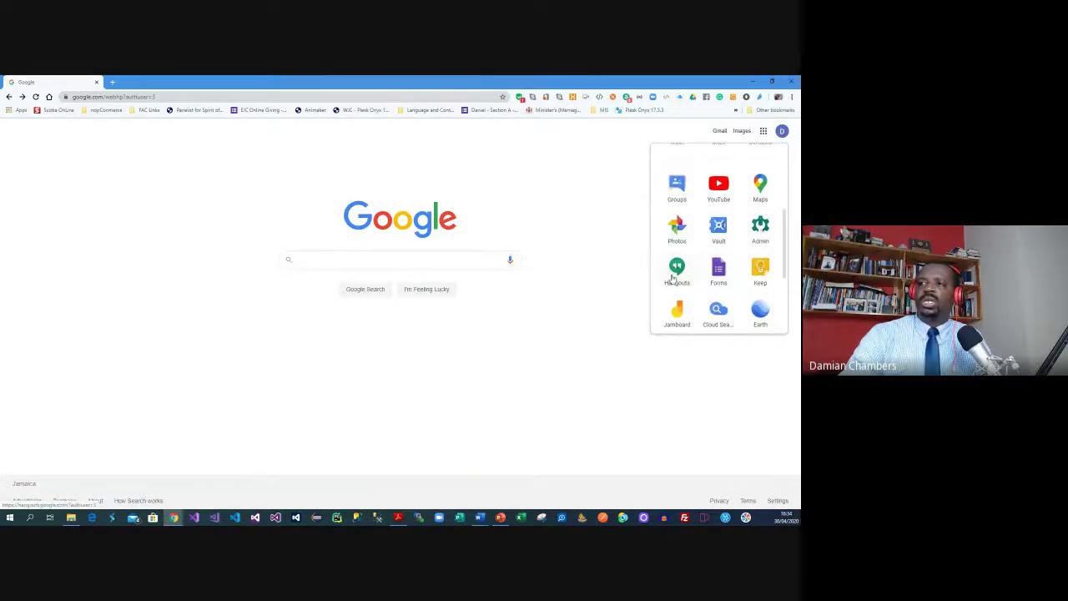
scroll(684, 274, up, 2)
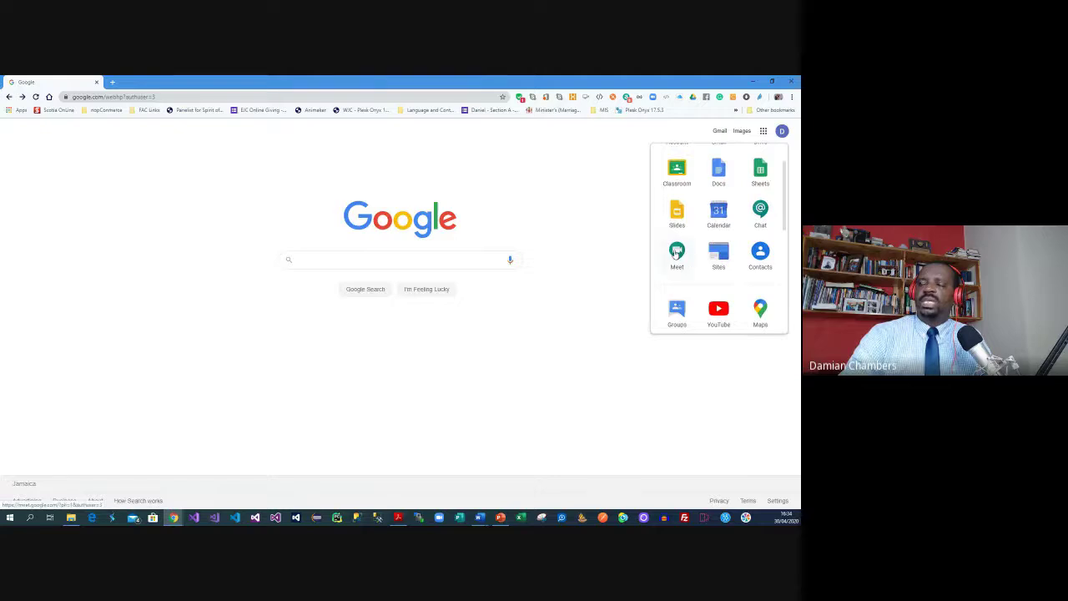
click(677, 253)
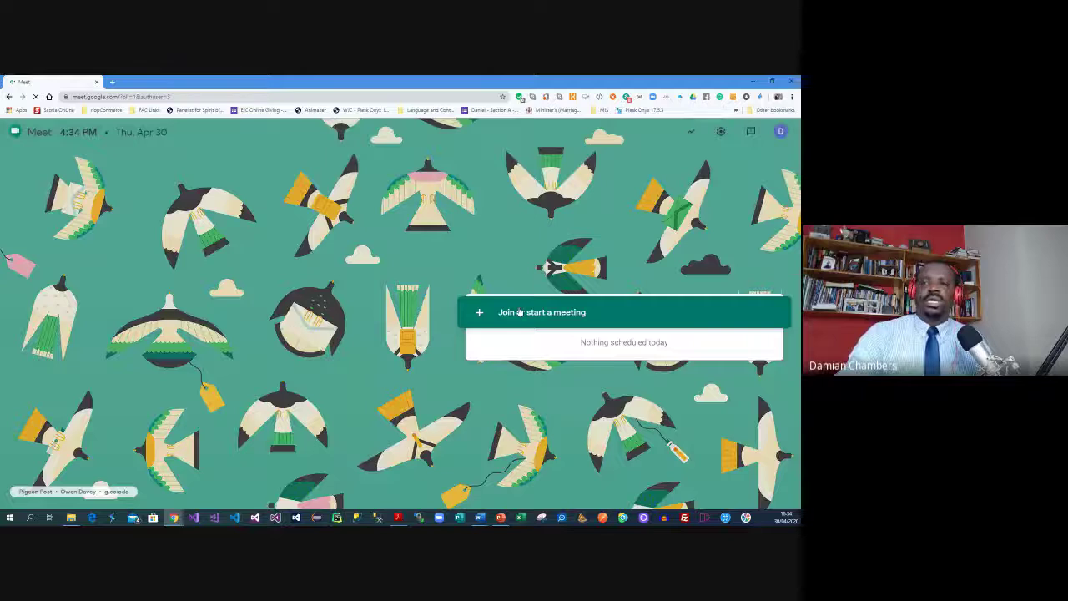
Start a new meeting nicknamed 'Form 3 Bible' and continue to its pre-join screen
click(518, 312)
text(Form 3 Bible)
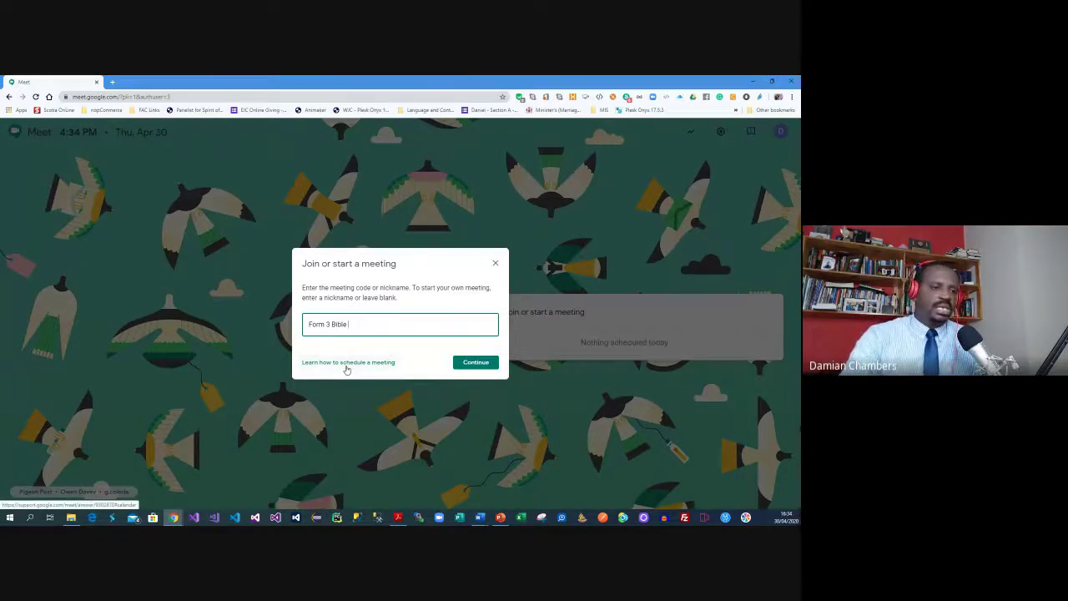
click(476, 367)
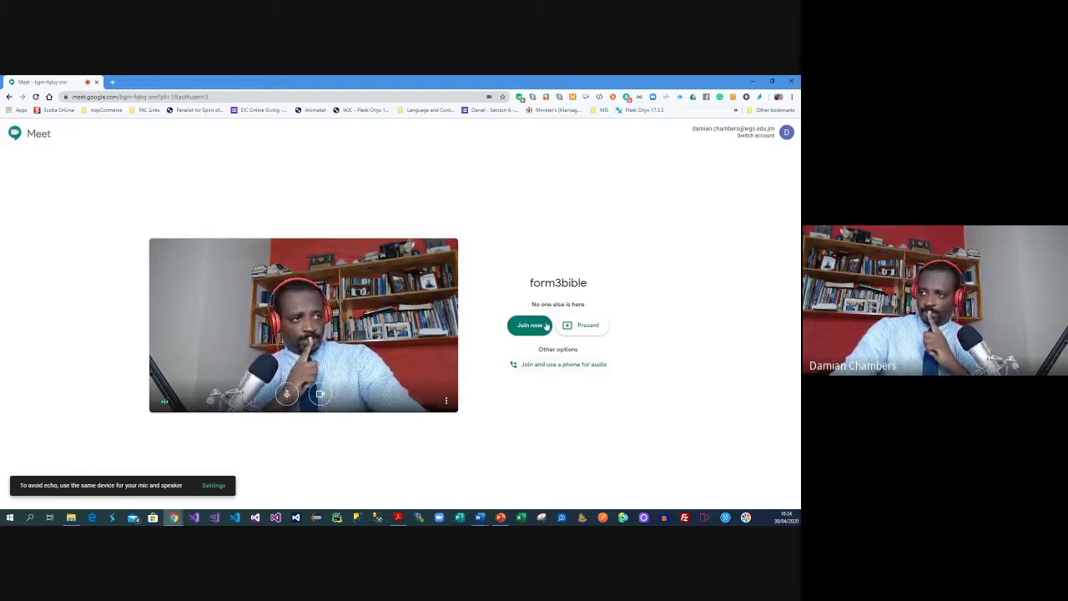
Join the form3bible call and start adding people, clearing a 'form 3' search that found nobody
click(533, 329)
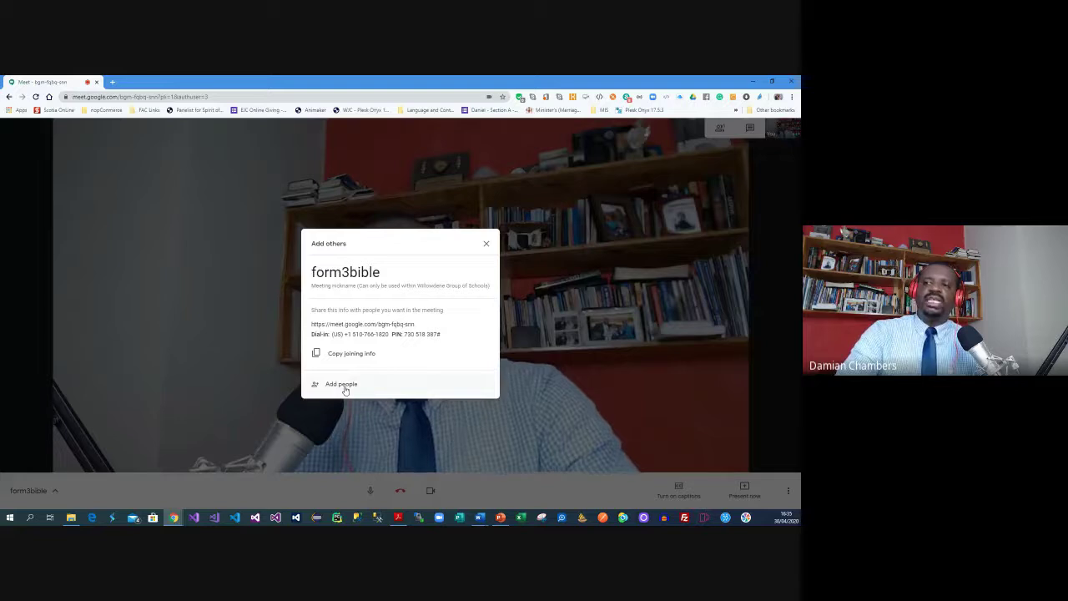
click(342, 384)
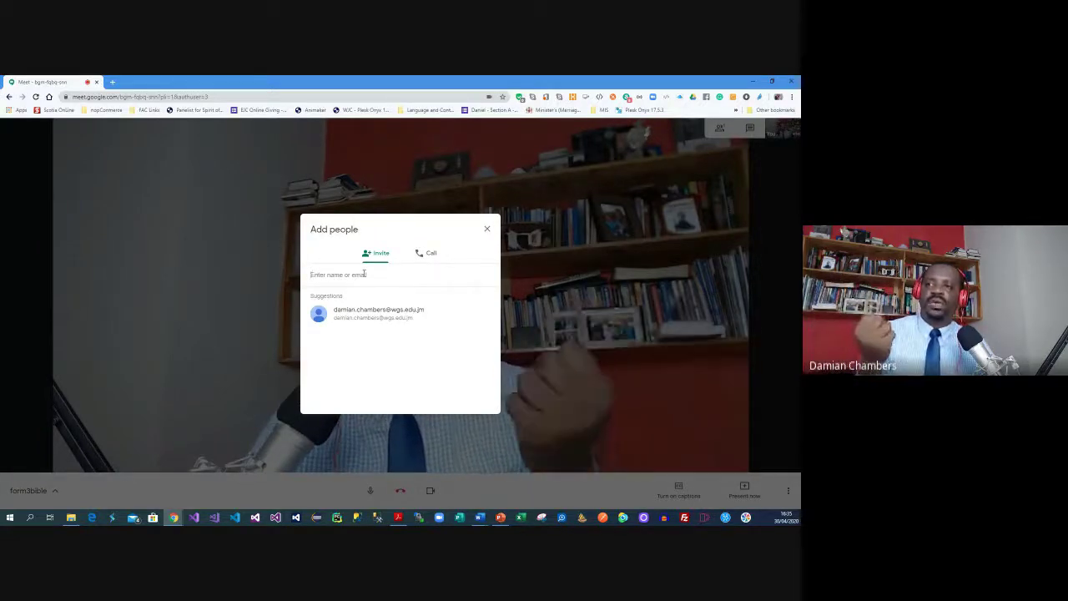
text(form 3)
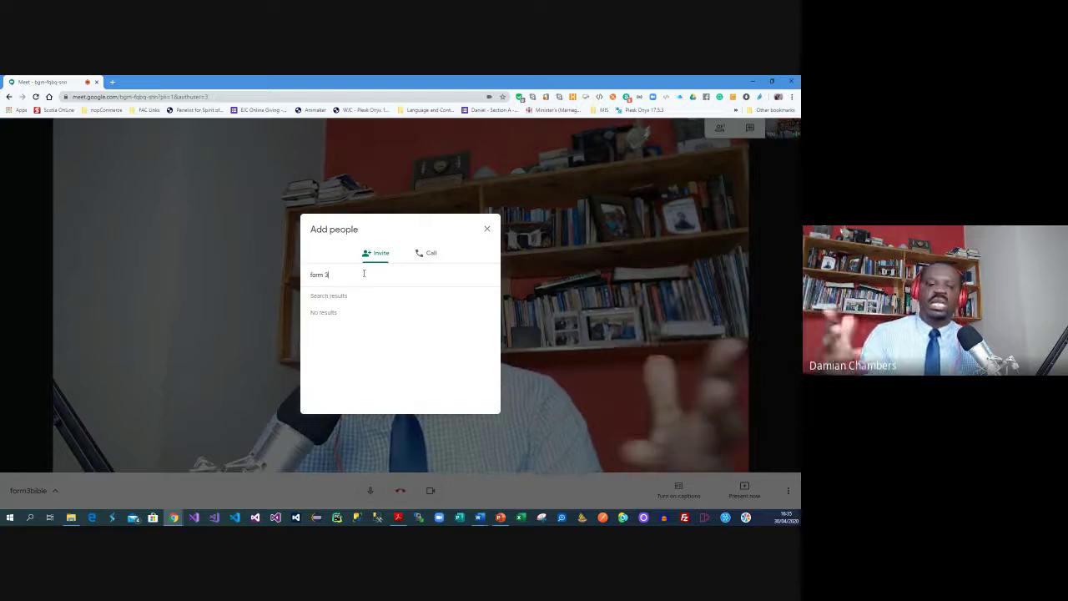
key(BackSpace)
key(BackSpace)
key(BackSpace)
key(BackSpace)
key(BackSpace)
key(BackSpace)
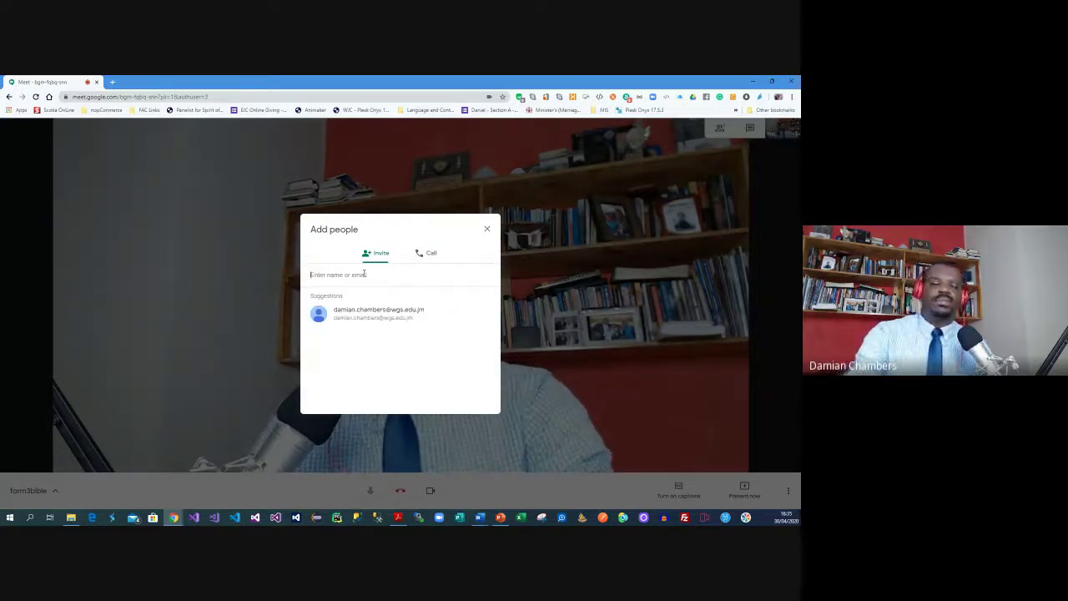
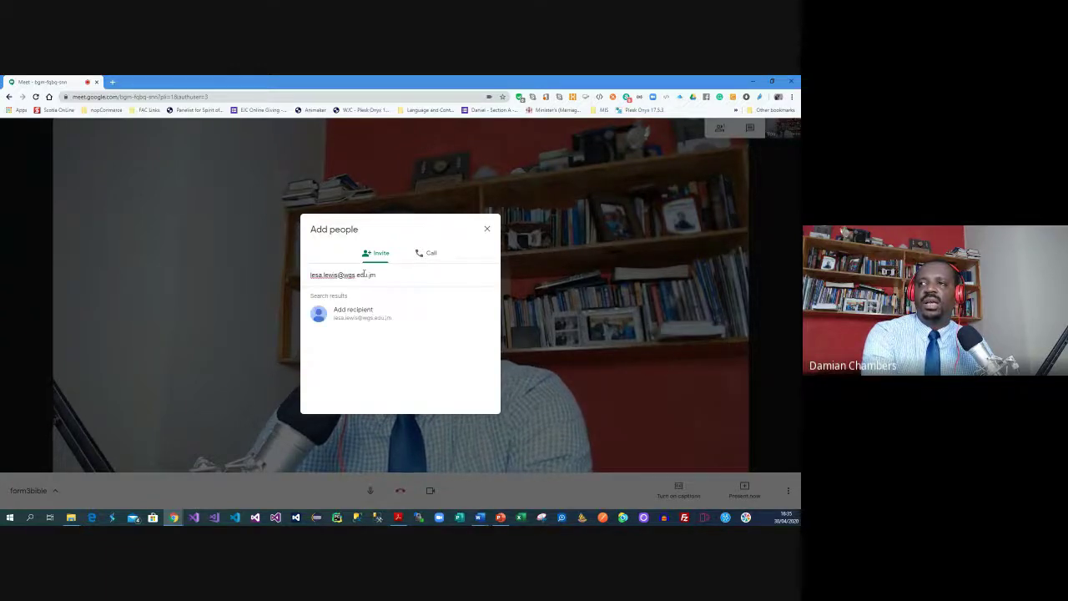
Add two colleagues by e-mail address and send them the meeting invitation
click(369, 325)
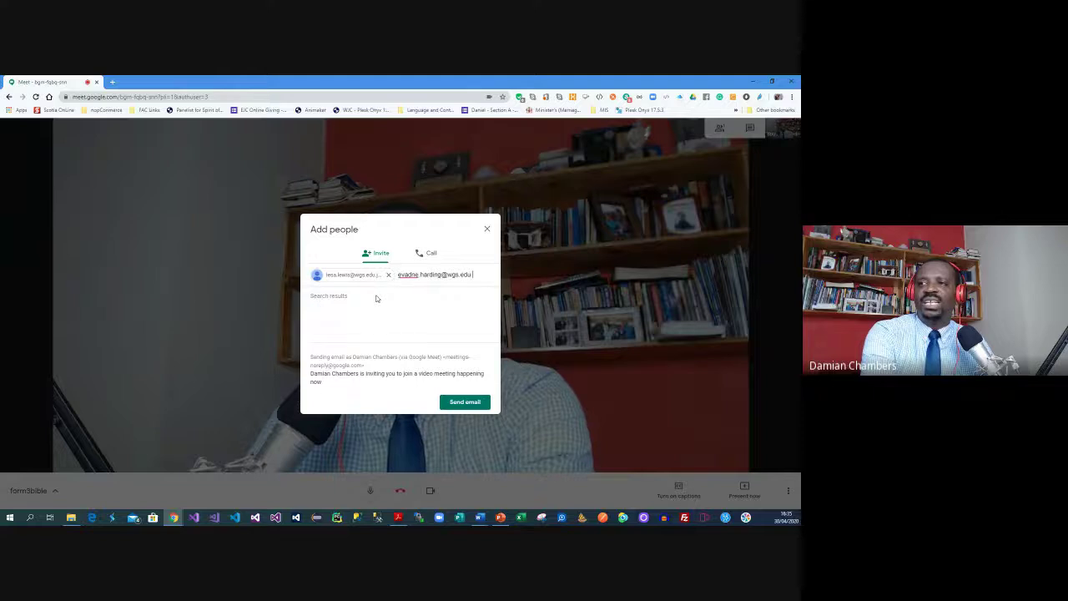
click(369, 315)
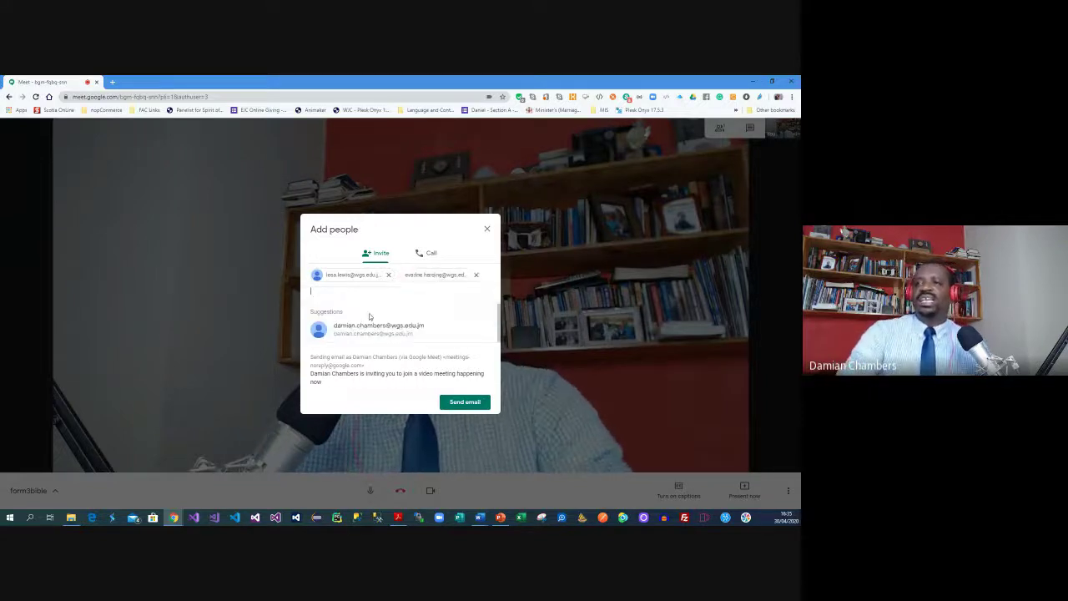
click(472, 405)
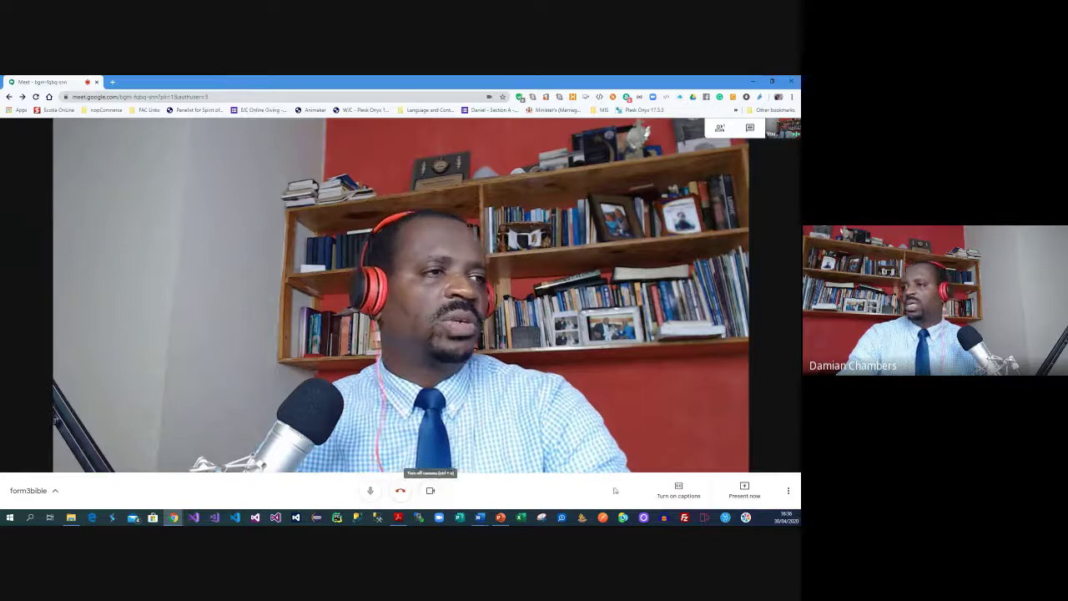
Present the Form 2 window to everyone in the call, then stop presenting
click(754, 496)
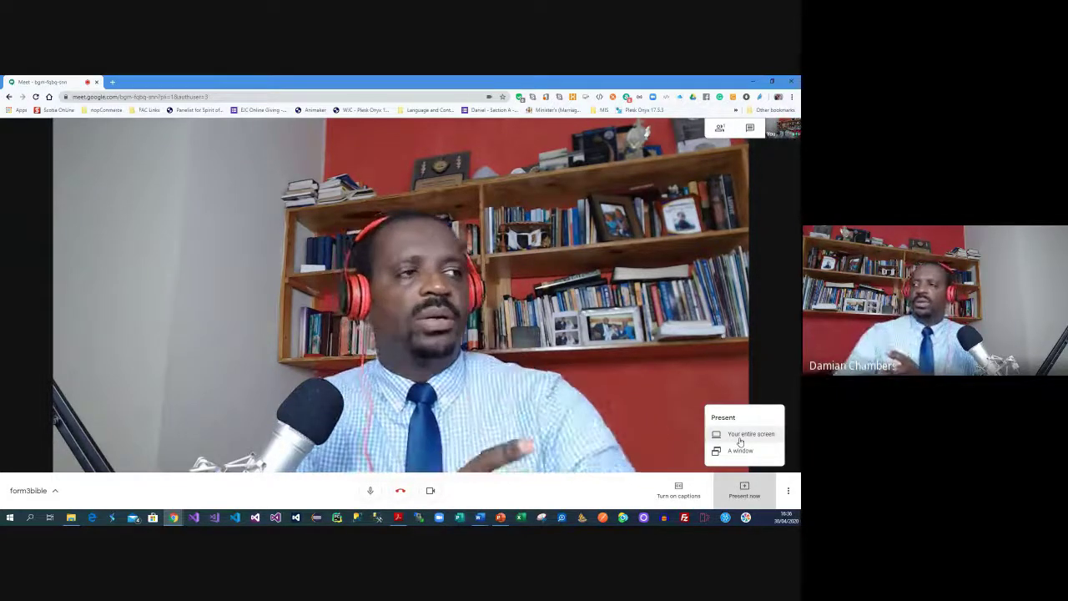
click(741, 452)
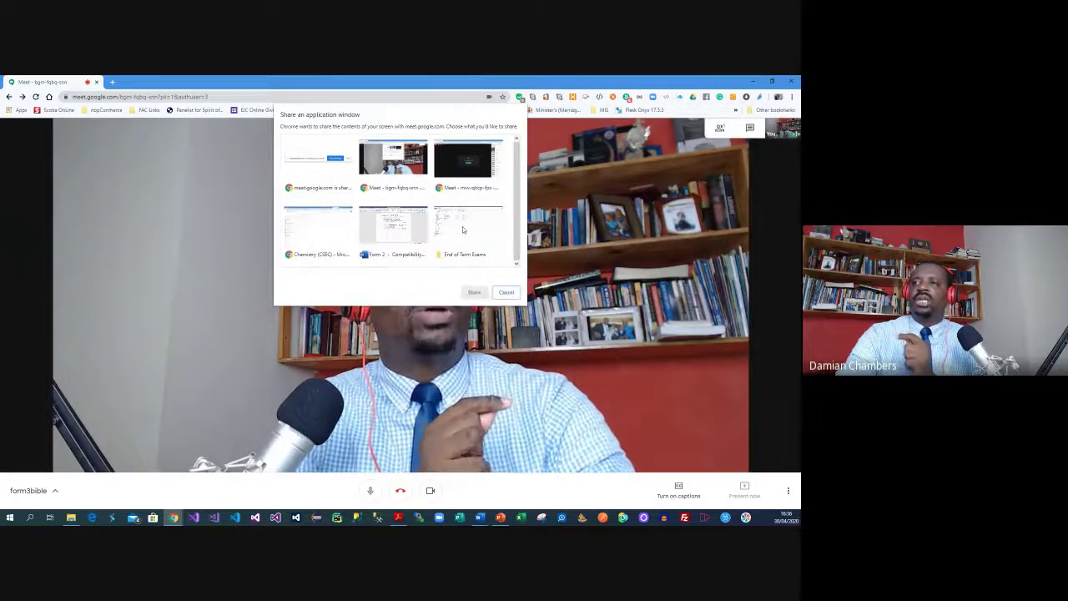
click(392, 226)
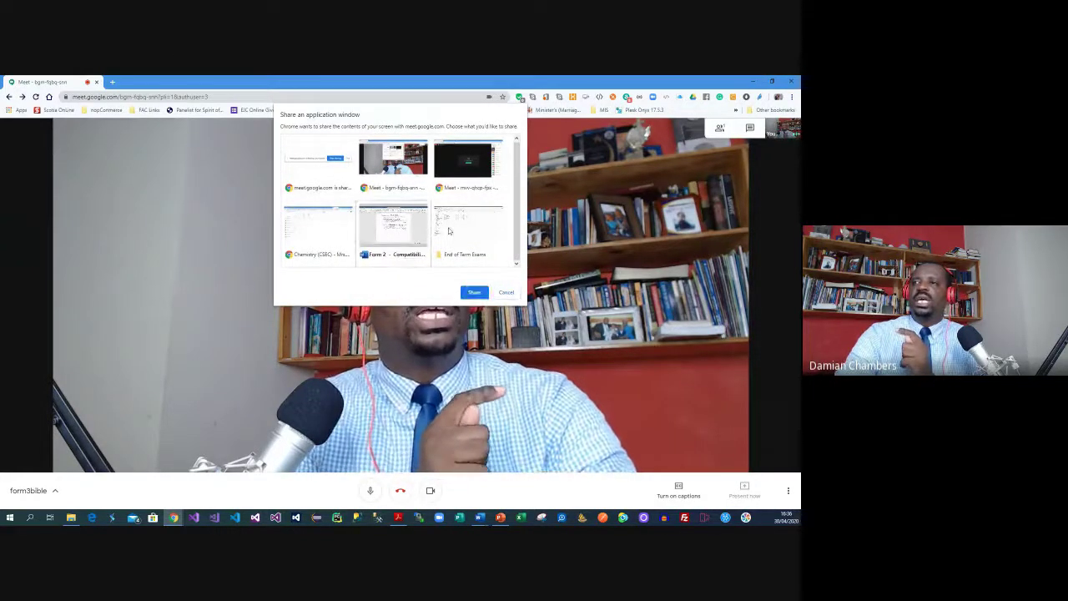
click(473, 293)
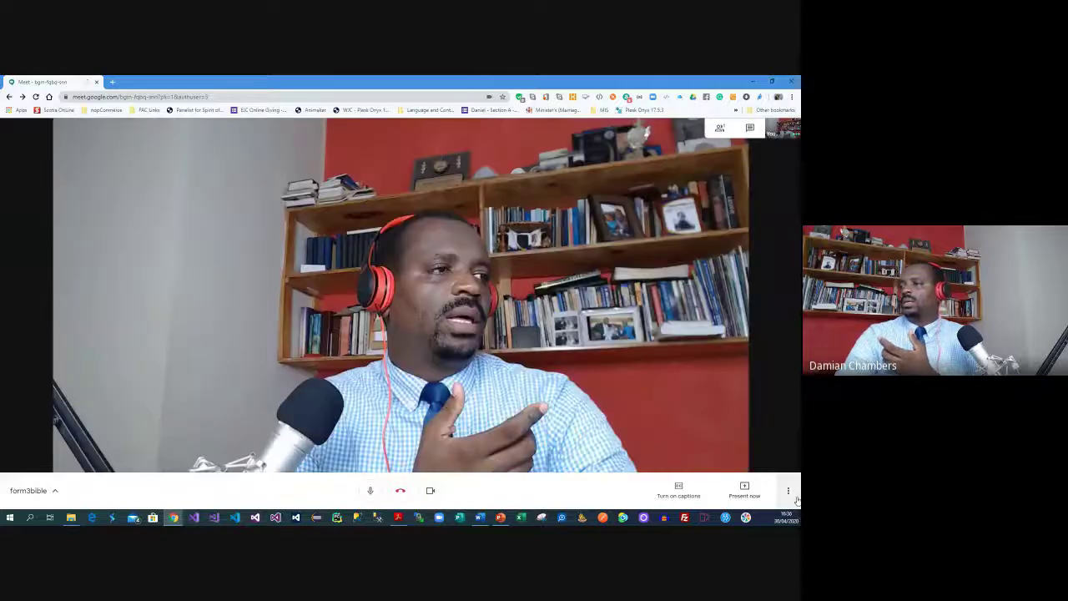
click(788, 490)
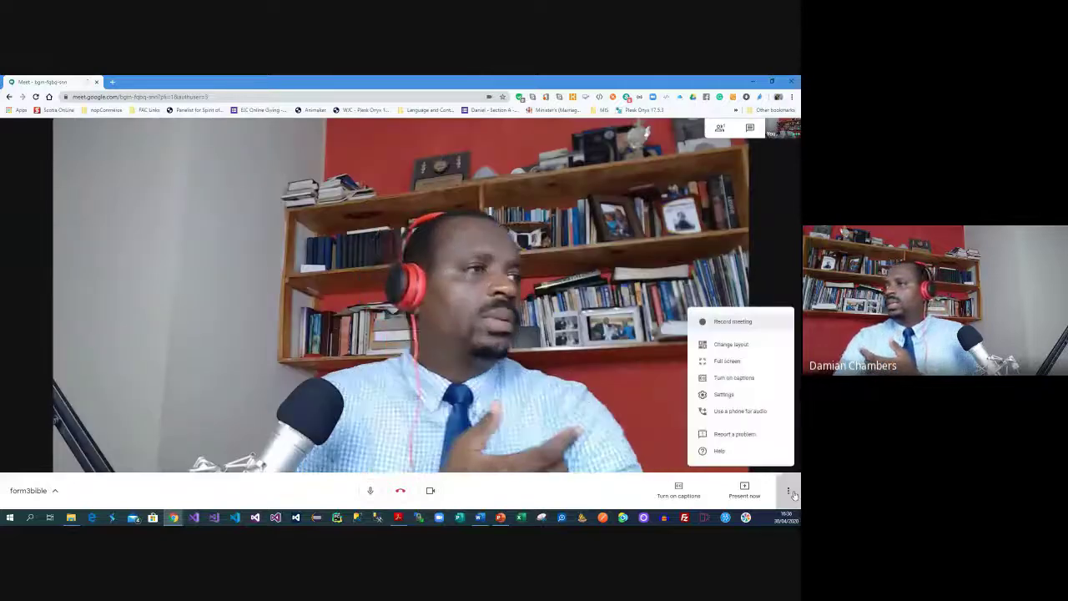
click(717, 394)
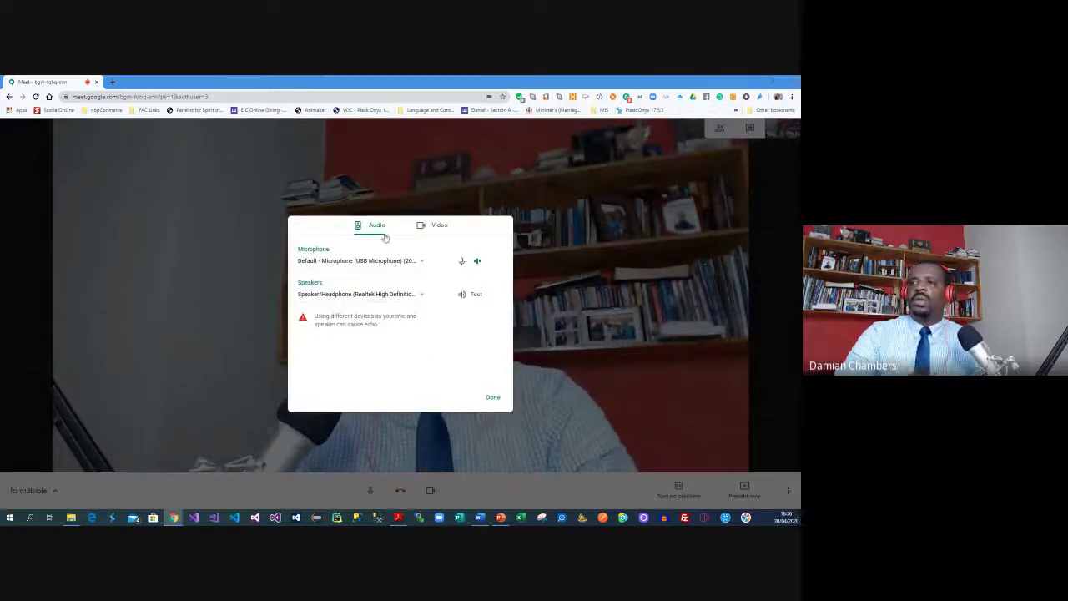
click(392, 261)
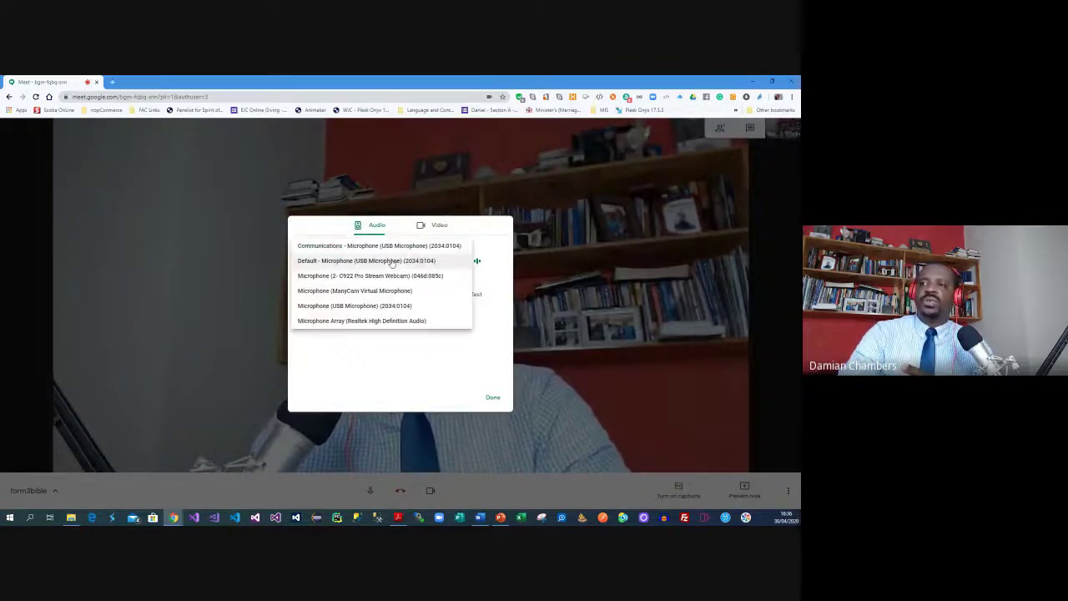
click(381, 349)
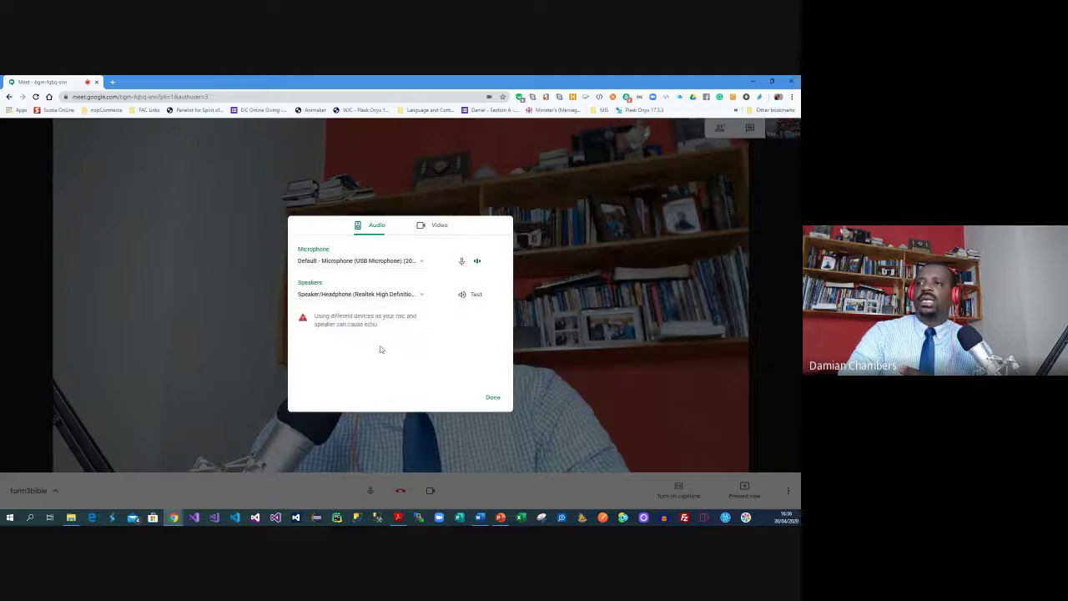
click(434, 232)
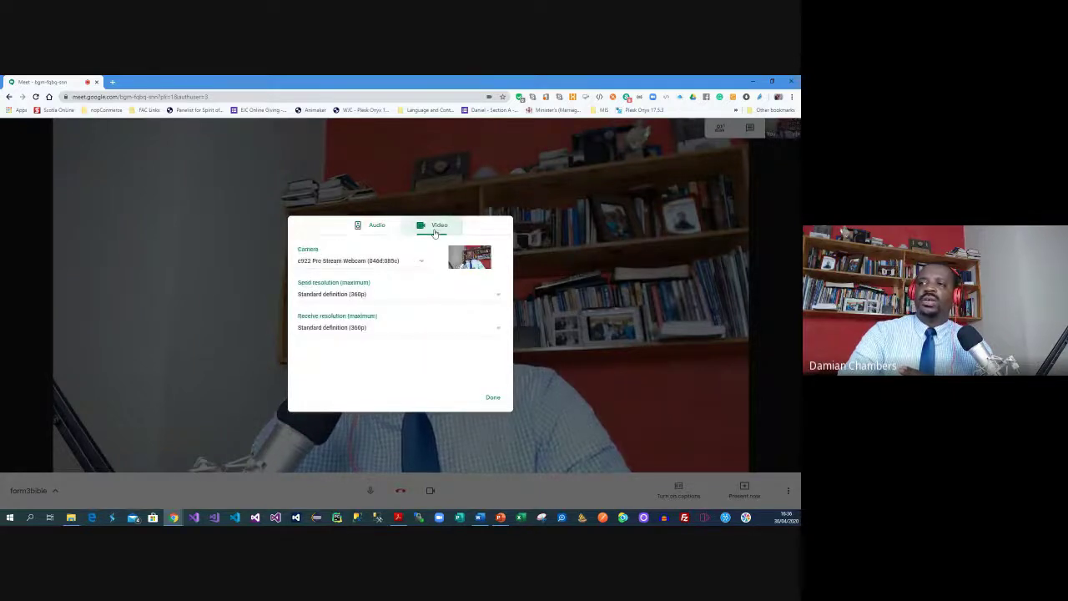
click(379, 266)
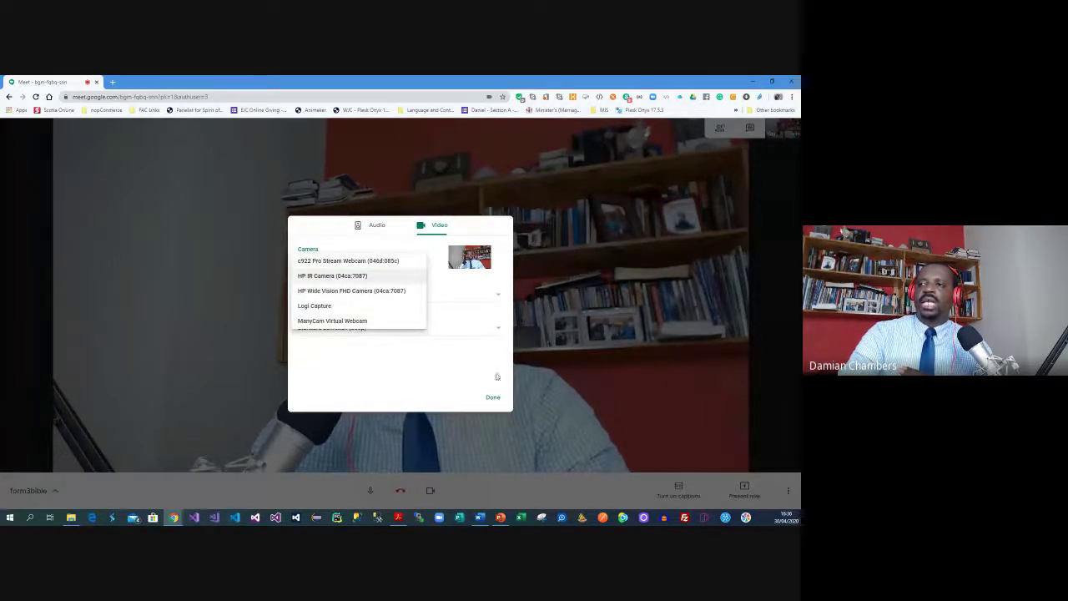
click(493, 398)
click(493, 397)
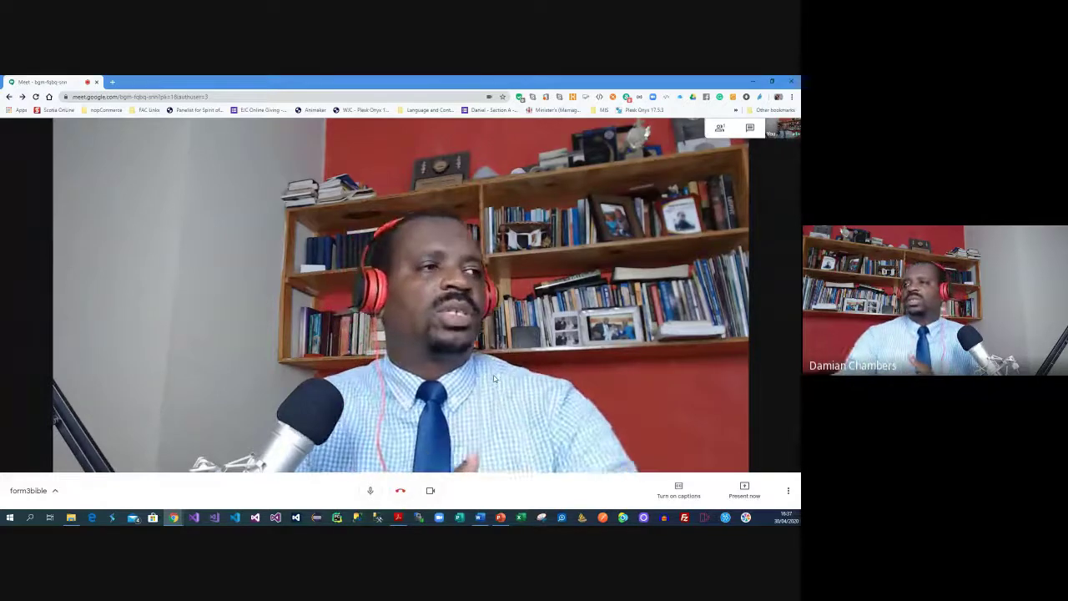
click(788, 491)
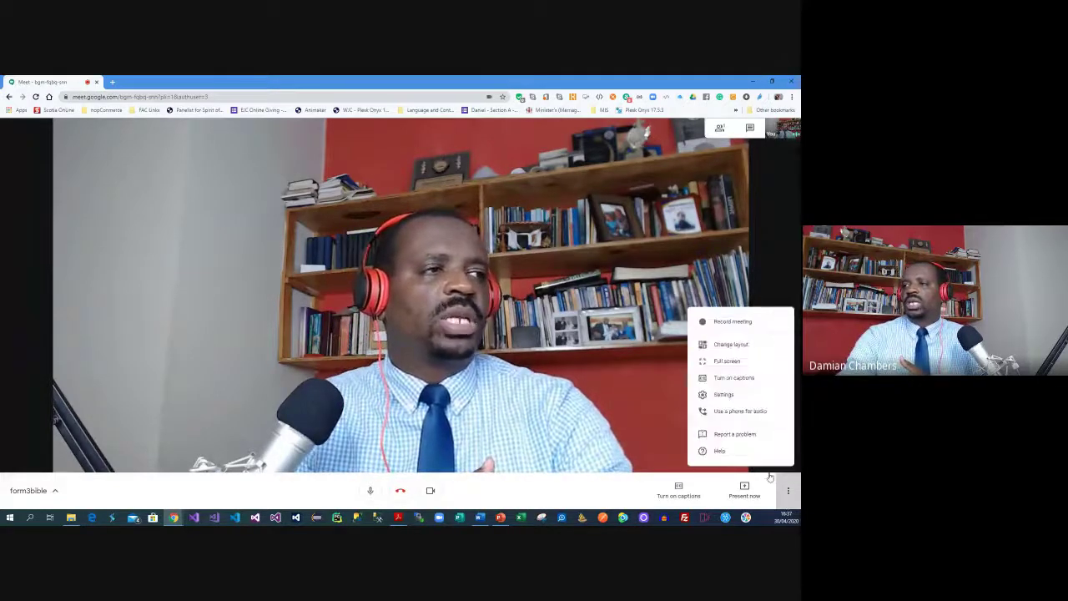
click(724, 393)
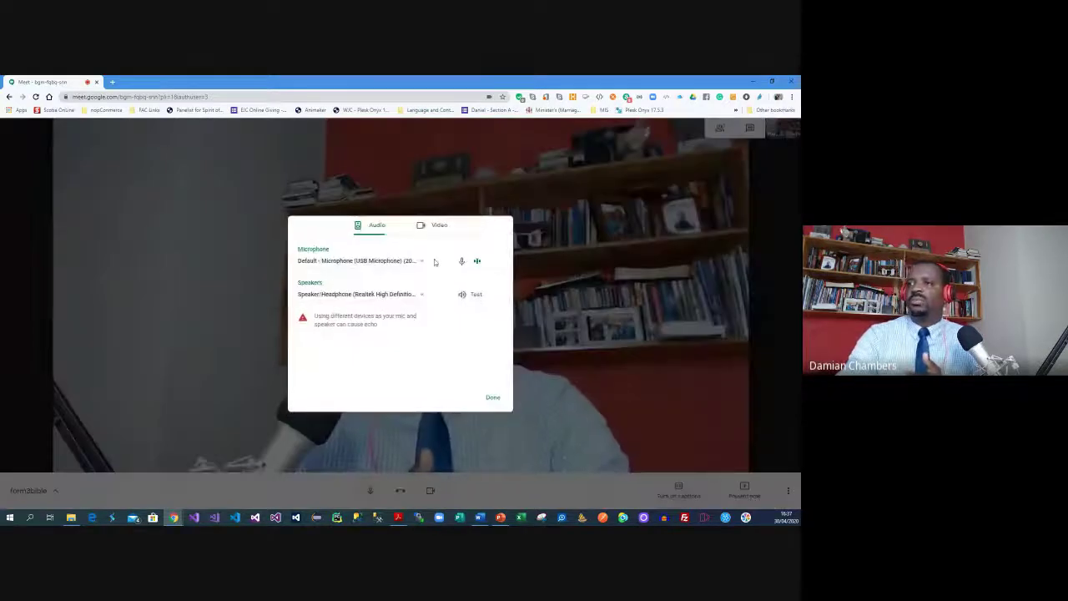
click(558, 411)
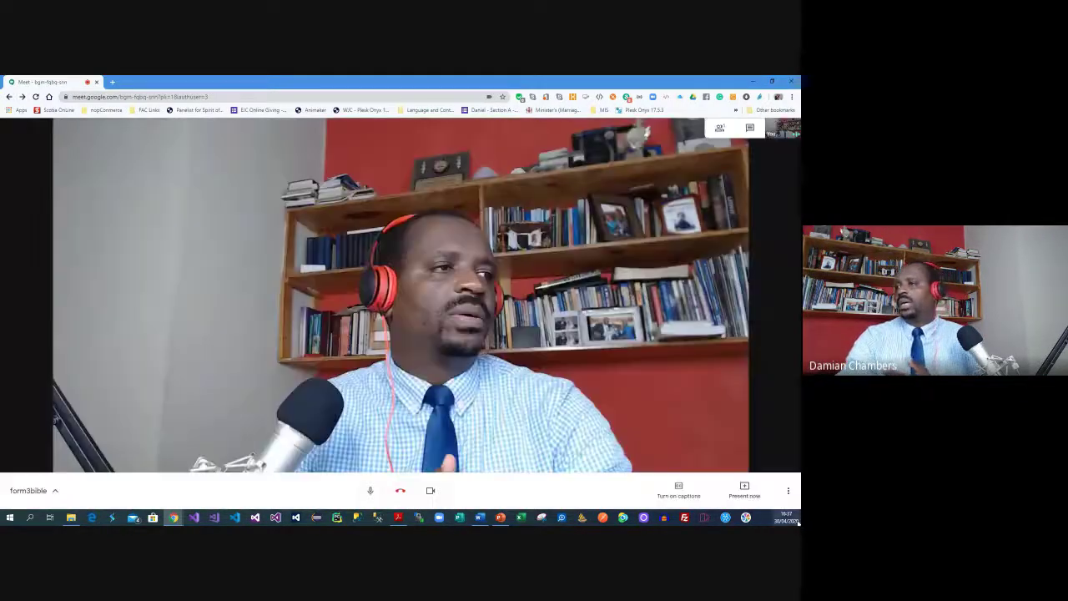
click(789, 491)
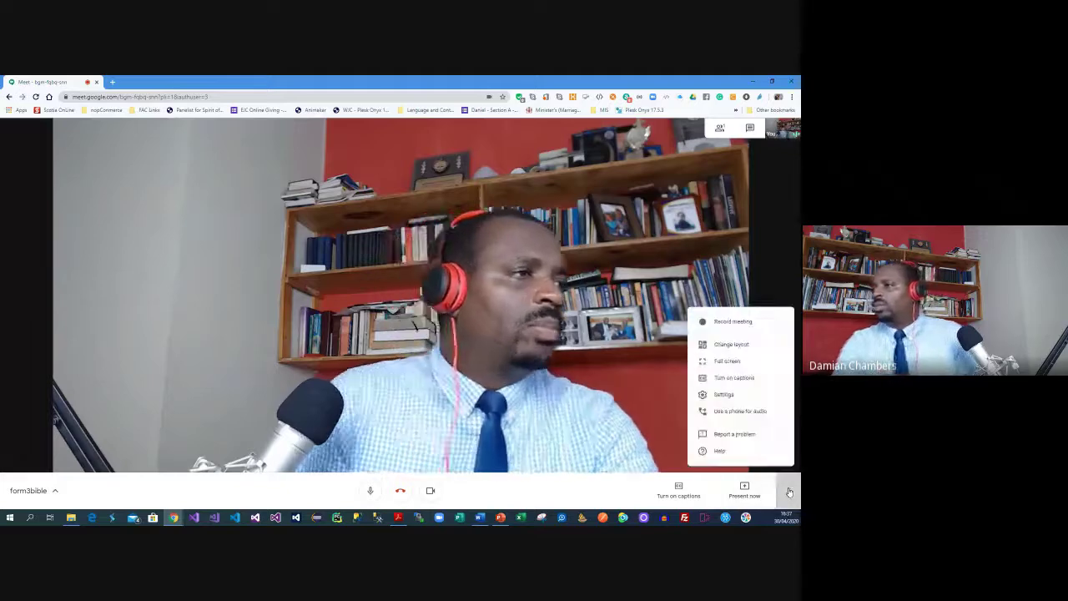
Try the Spotlight layout, then switch the meeting layout to Sidebar
click(729, 346)
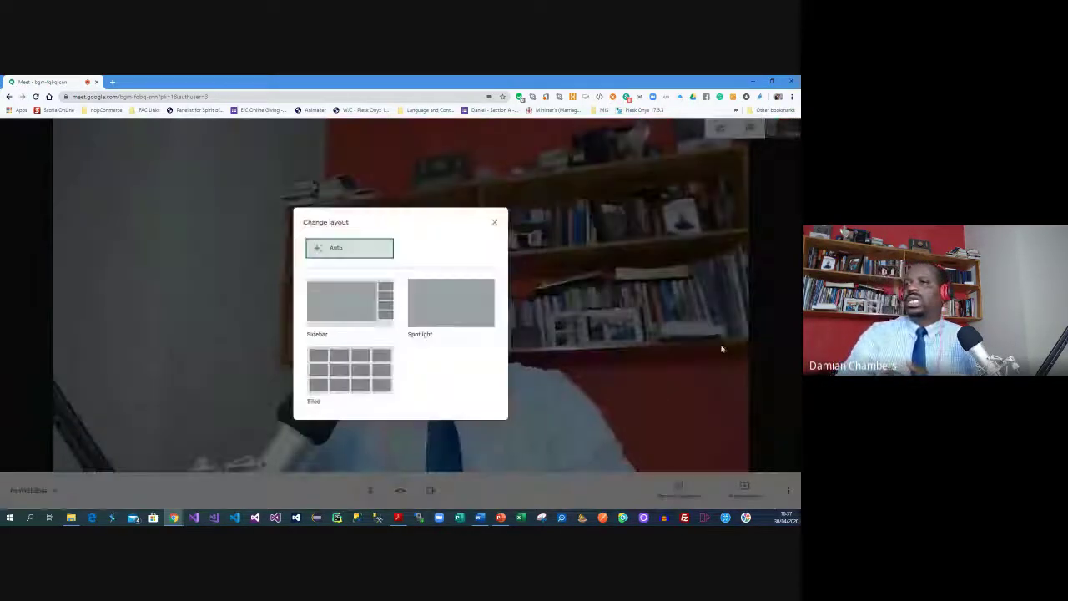
click(442, 315)
key(Escape)
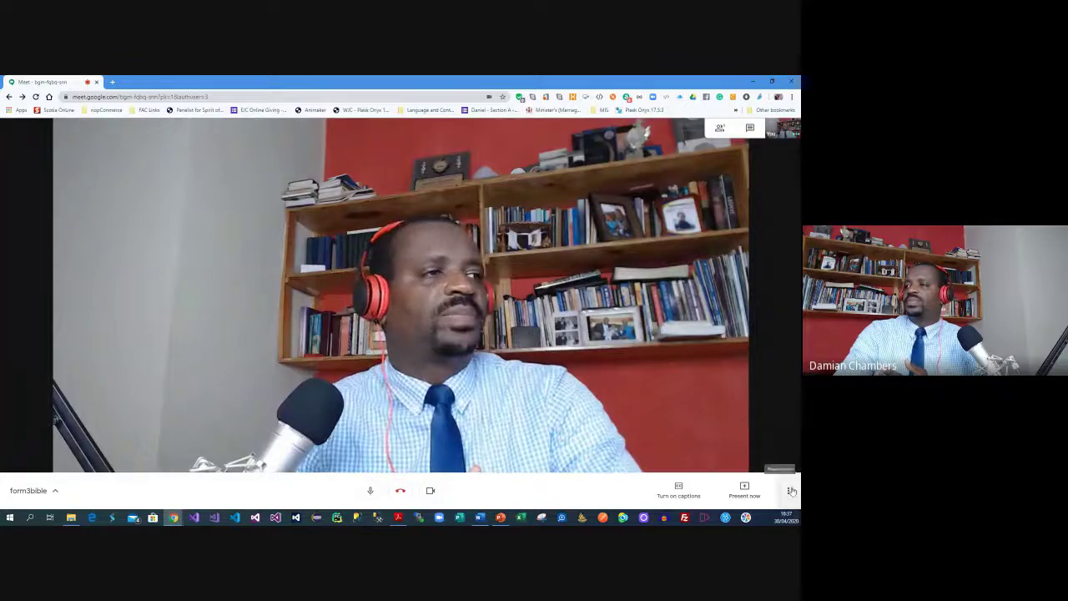
click(787, 491)
click(727, 344)
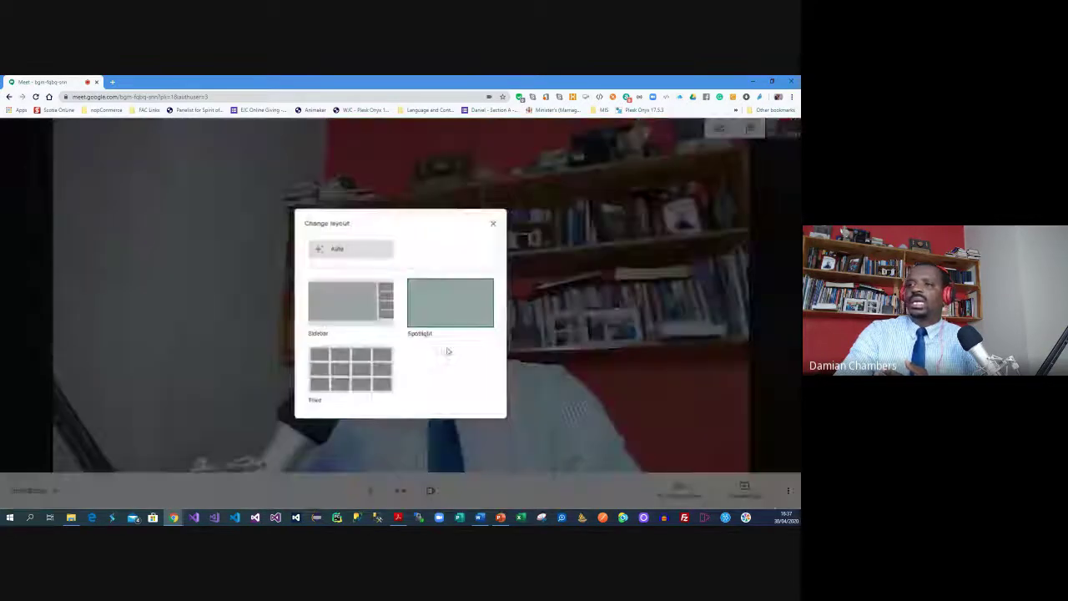
click(340, 301)
key(Escape)
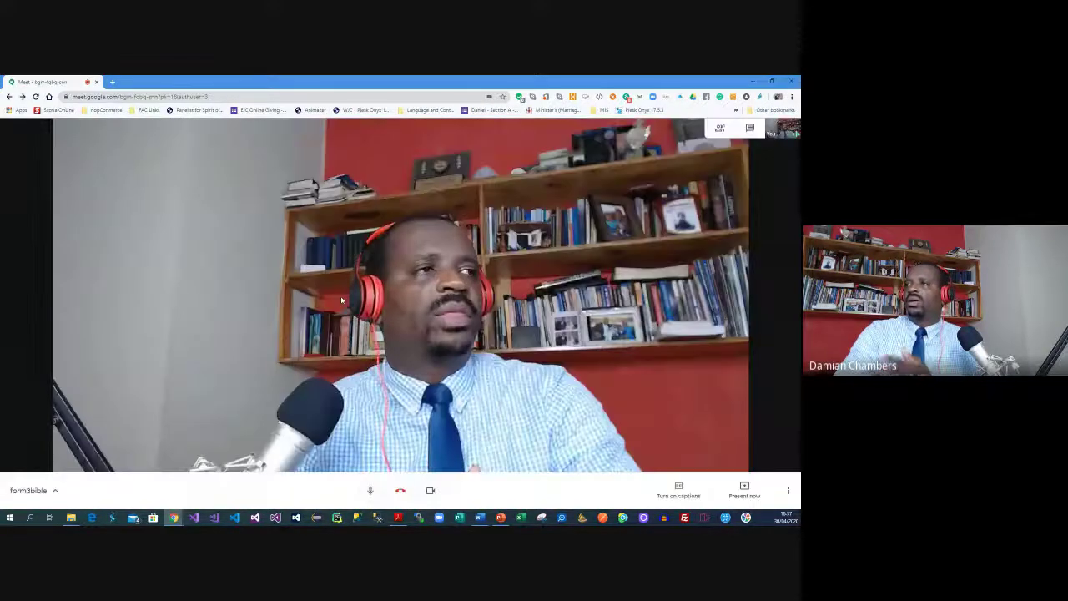
Bring up the extra meeting options twice and dismiss them without choosing anything
click(789, 492)
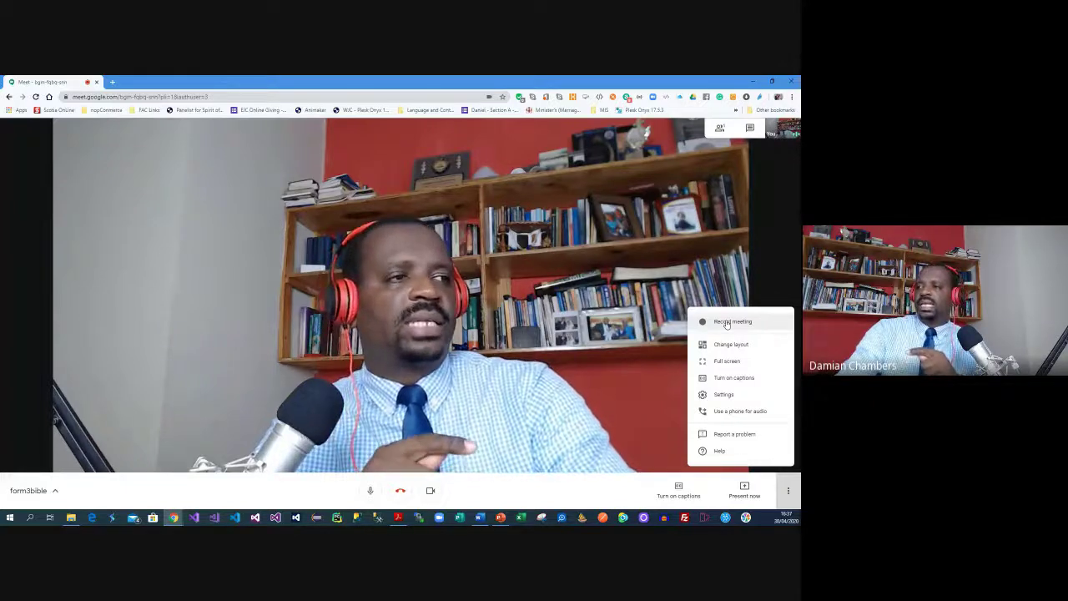
click(619, 501)
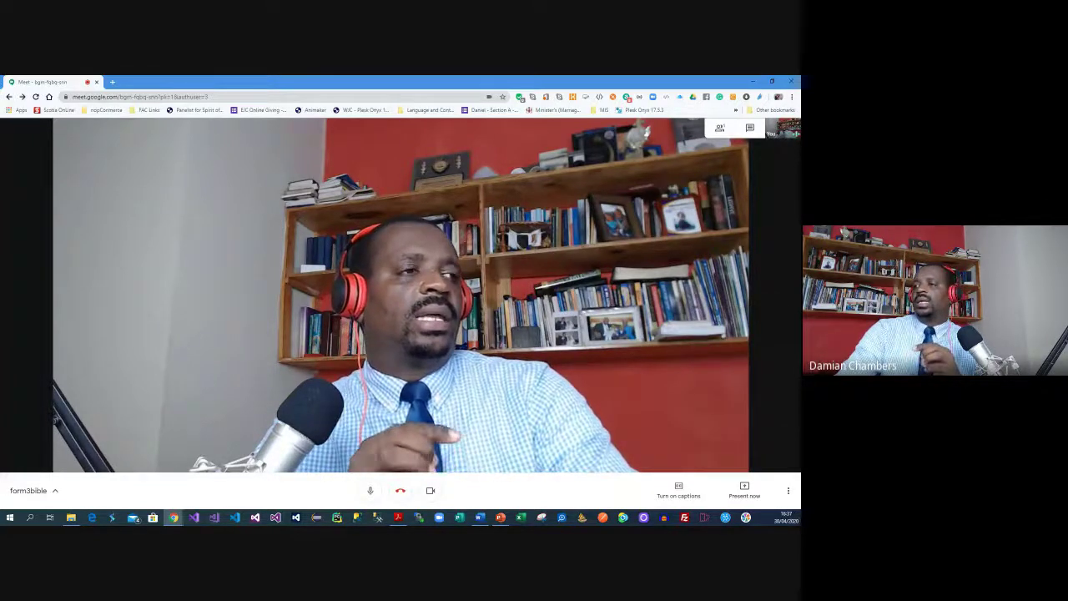
click(785, 495)
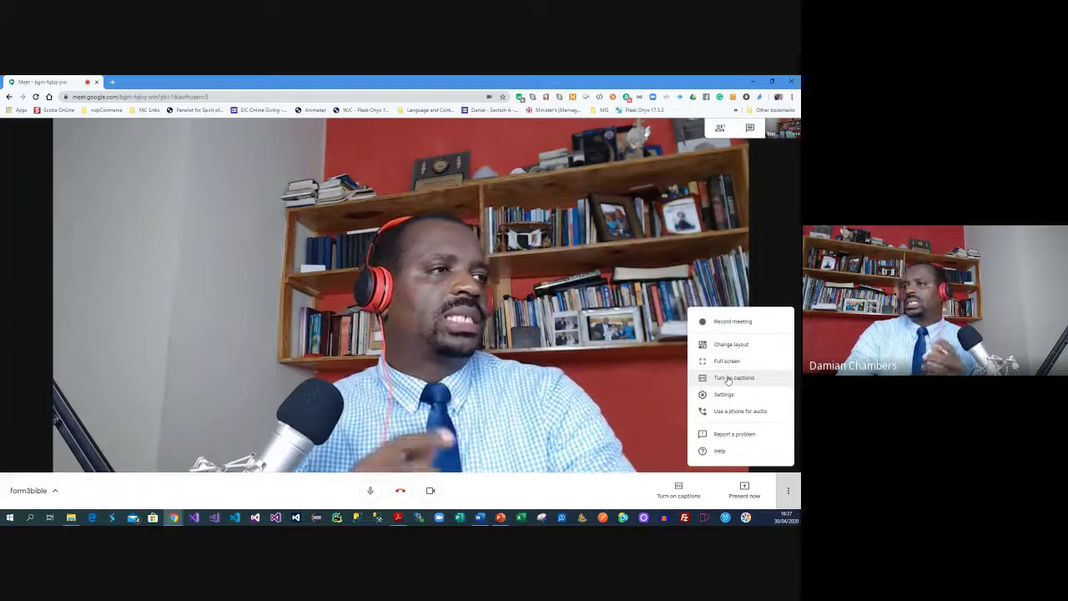
click(641, 484)
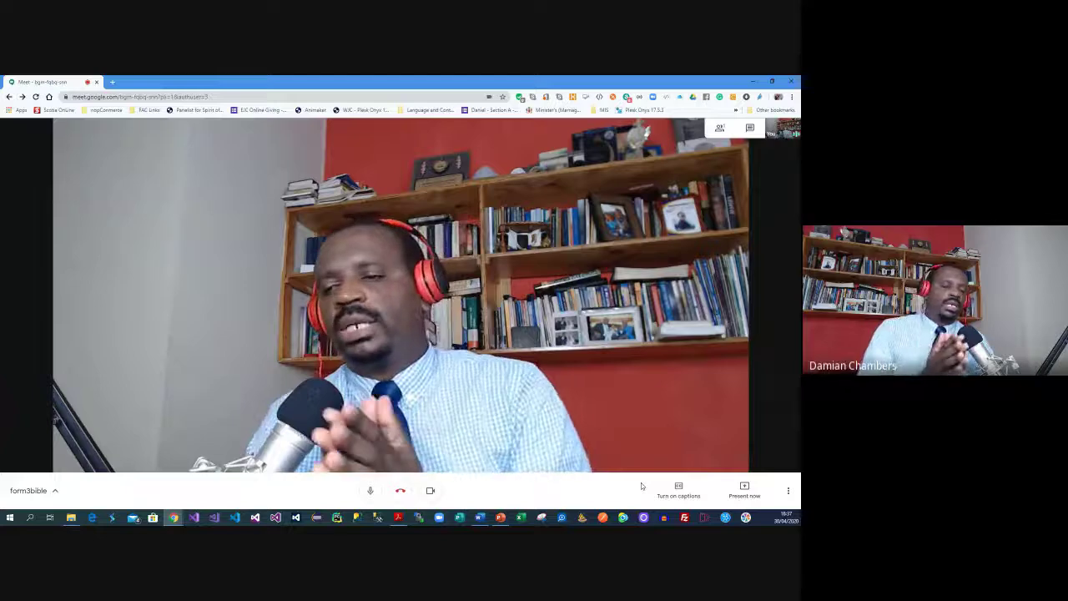